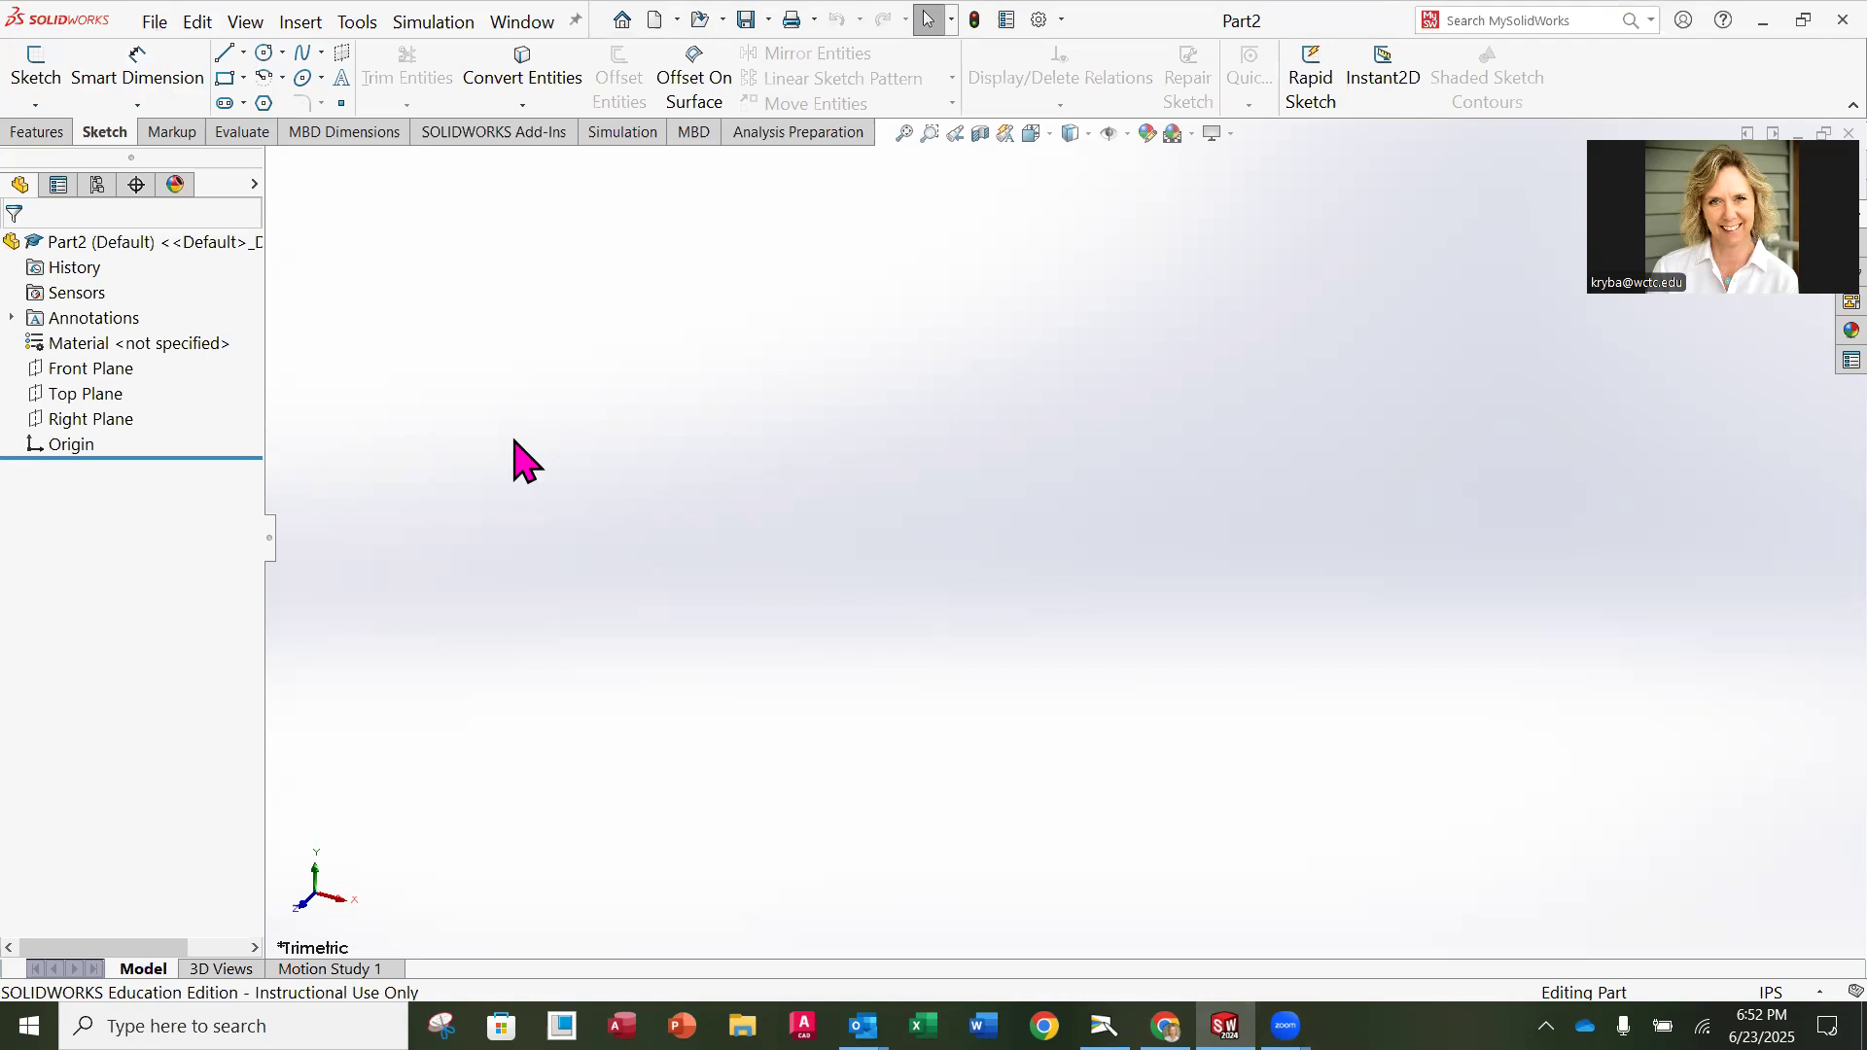
Step: Start a Revolved Boss/Base feature and open its sketch on the Front Plane
left_click(45, 132)
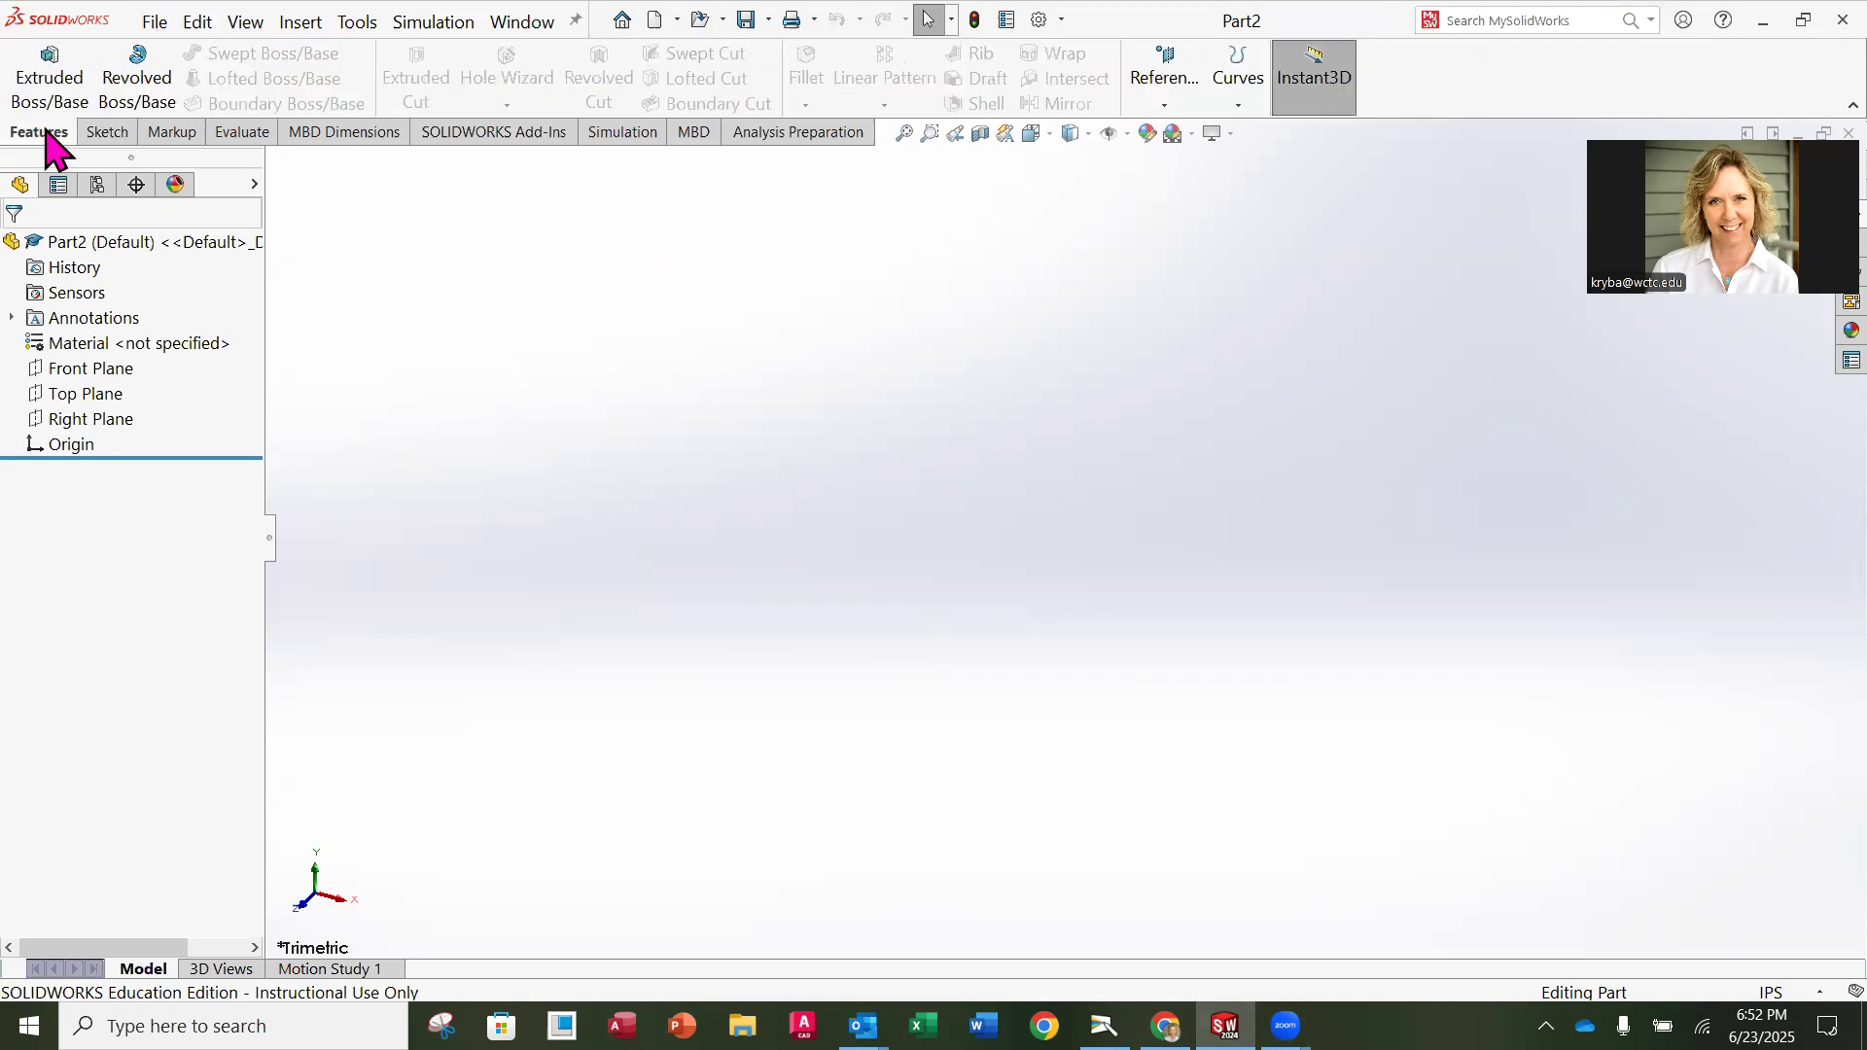
left_click(137, 90)
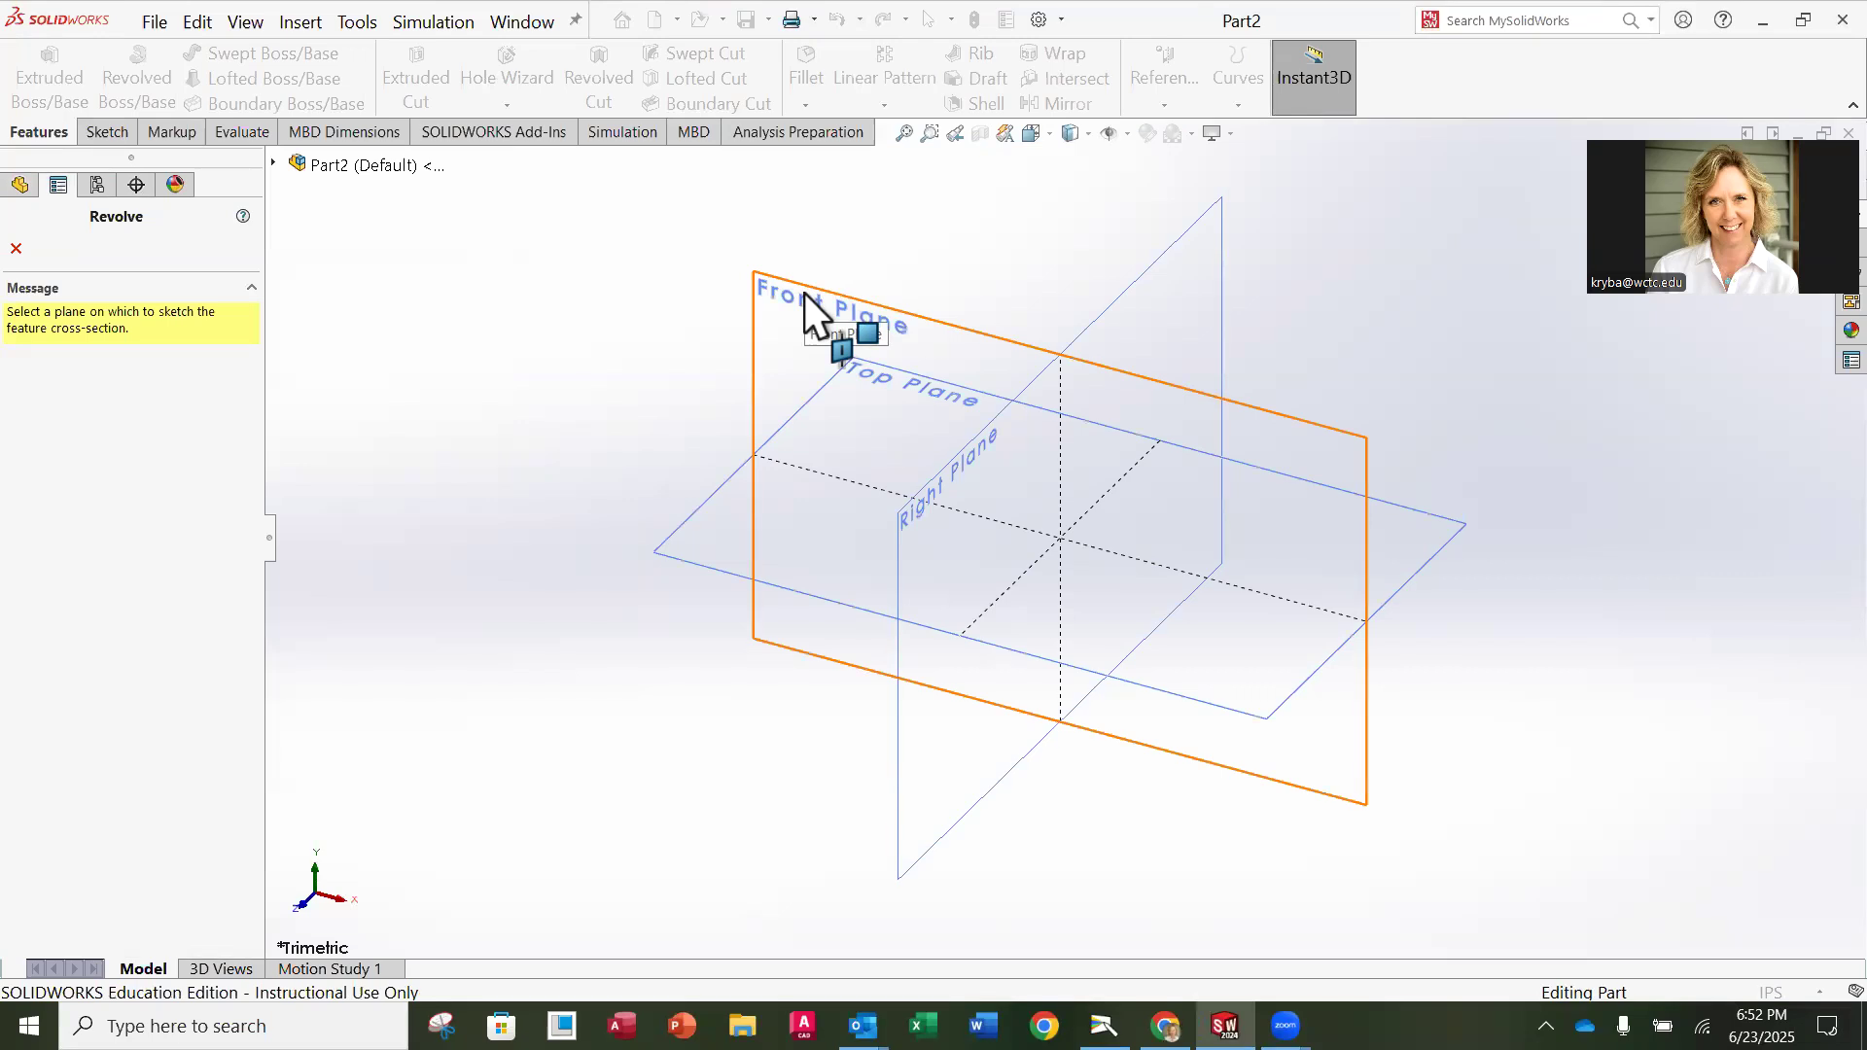
left_click(803, 294)
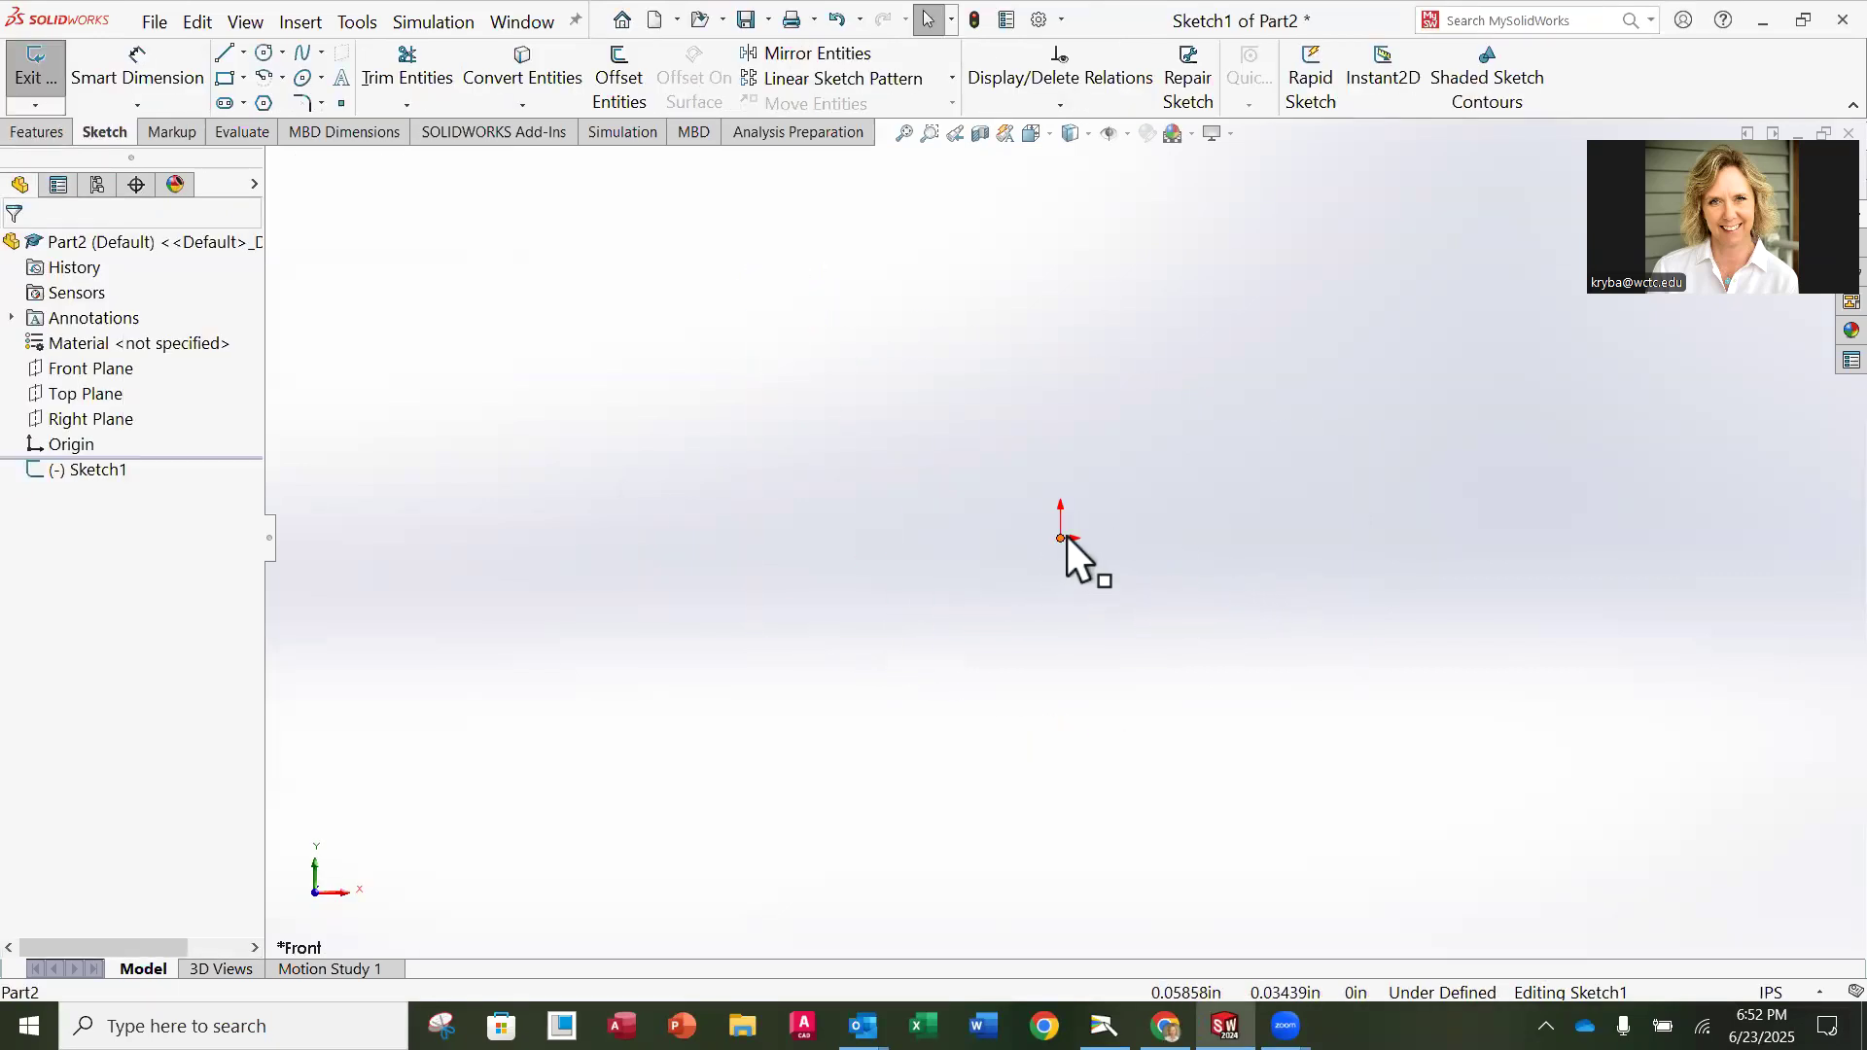
Step: Draw a horizontal construction centerline from the origin toward positive X as the revolve axis
left_click(243, 56)
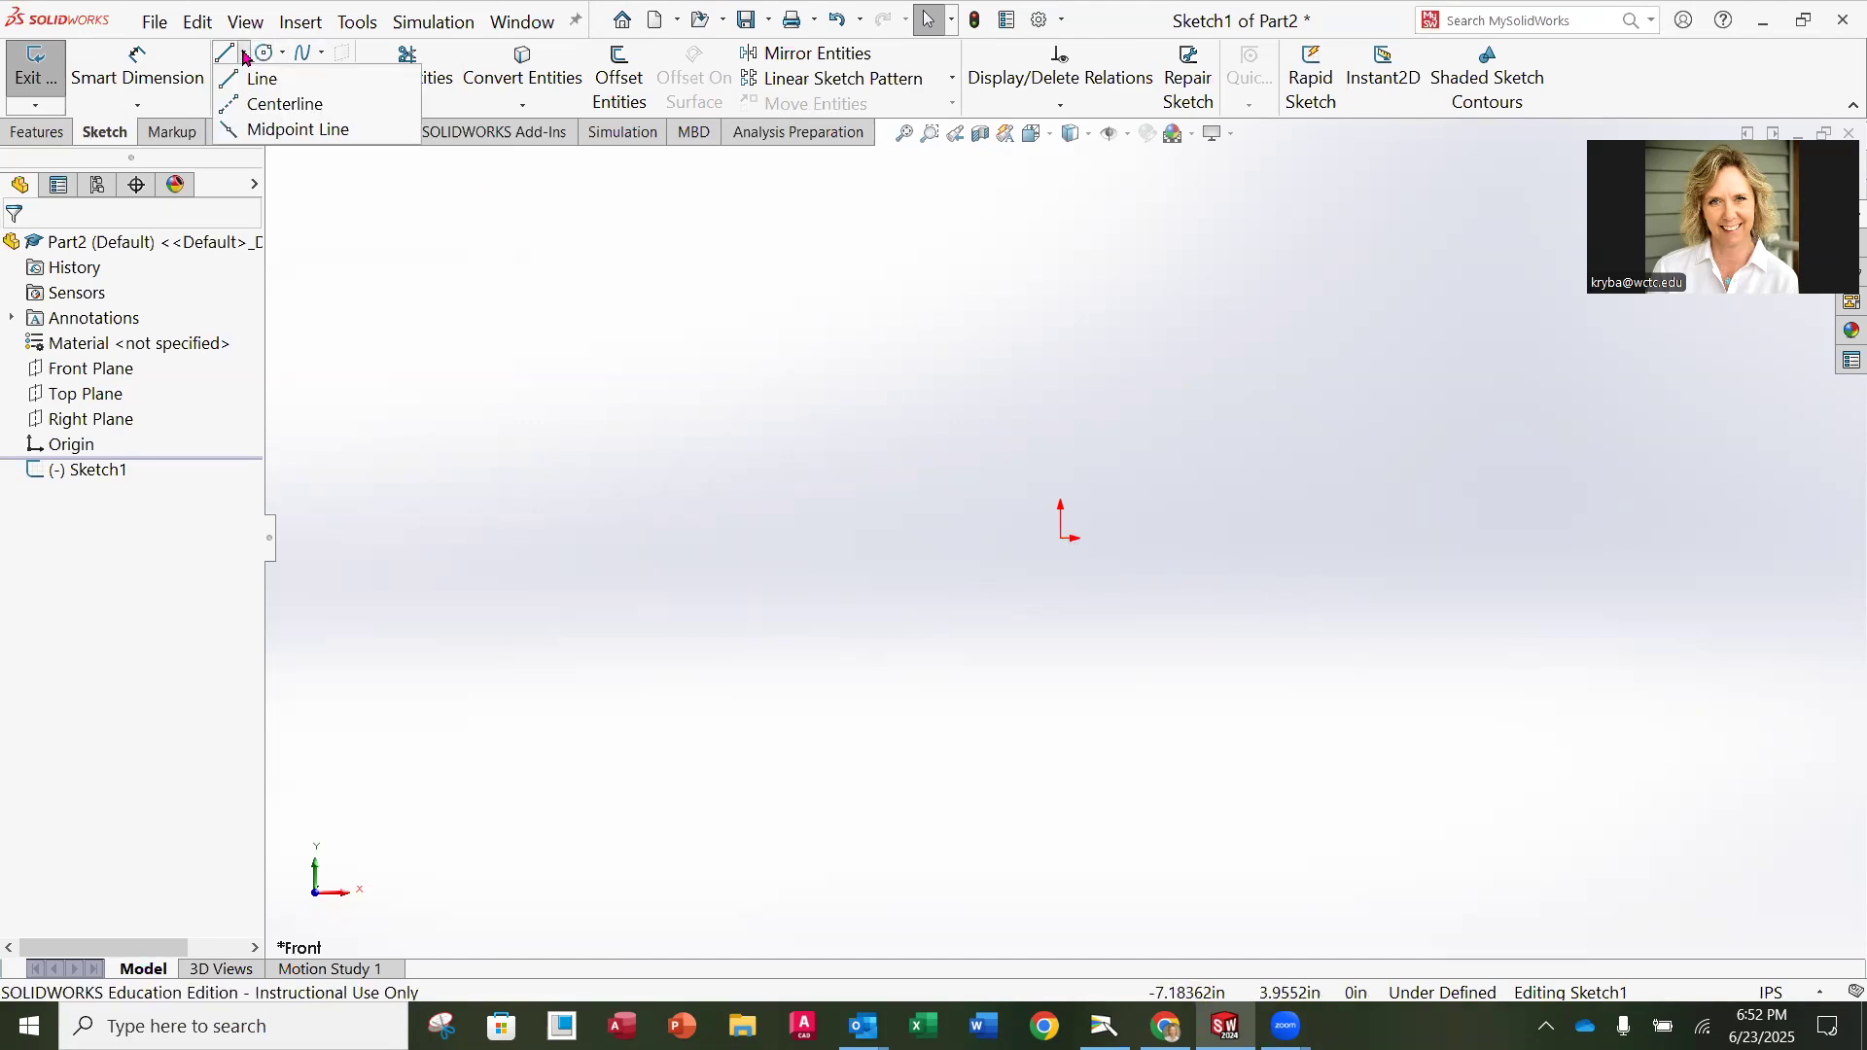
left_click(259, 105)
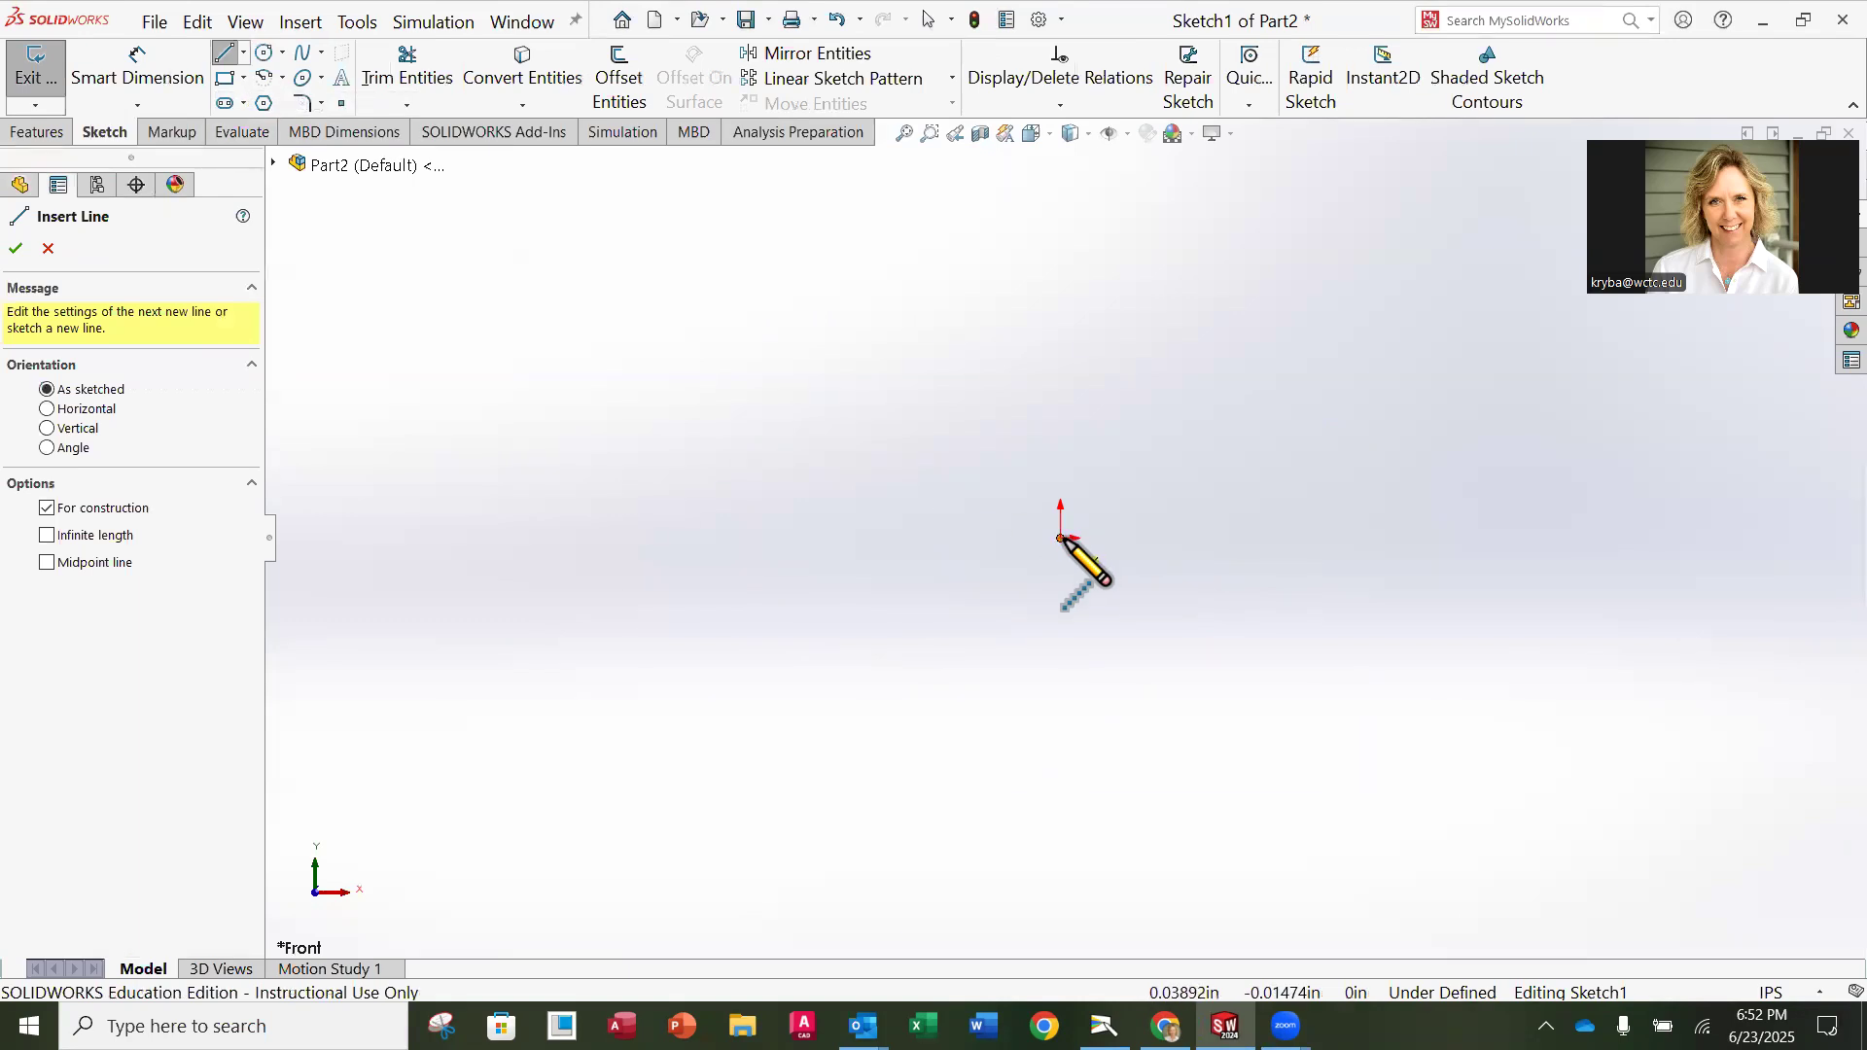
left_click(1060, 538)
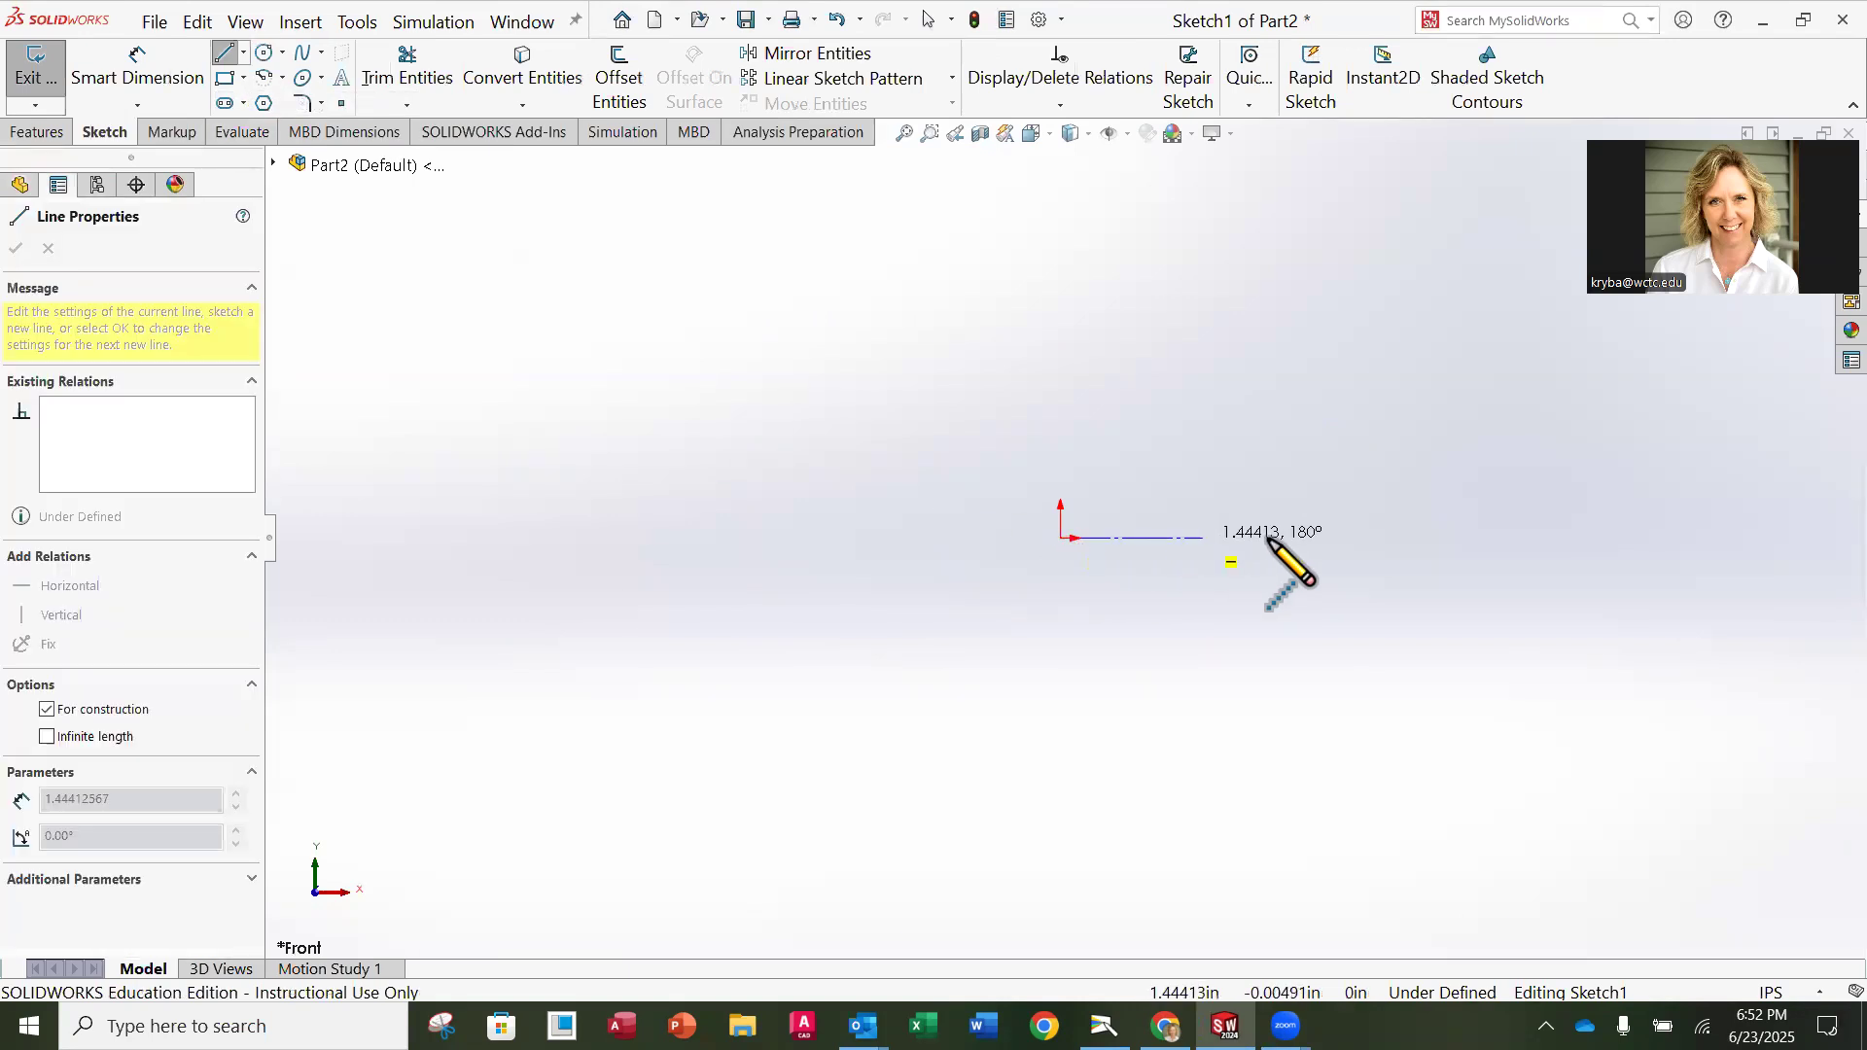
left_click(1427, 538)
key("Escape")
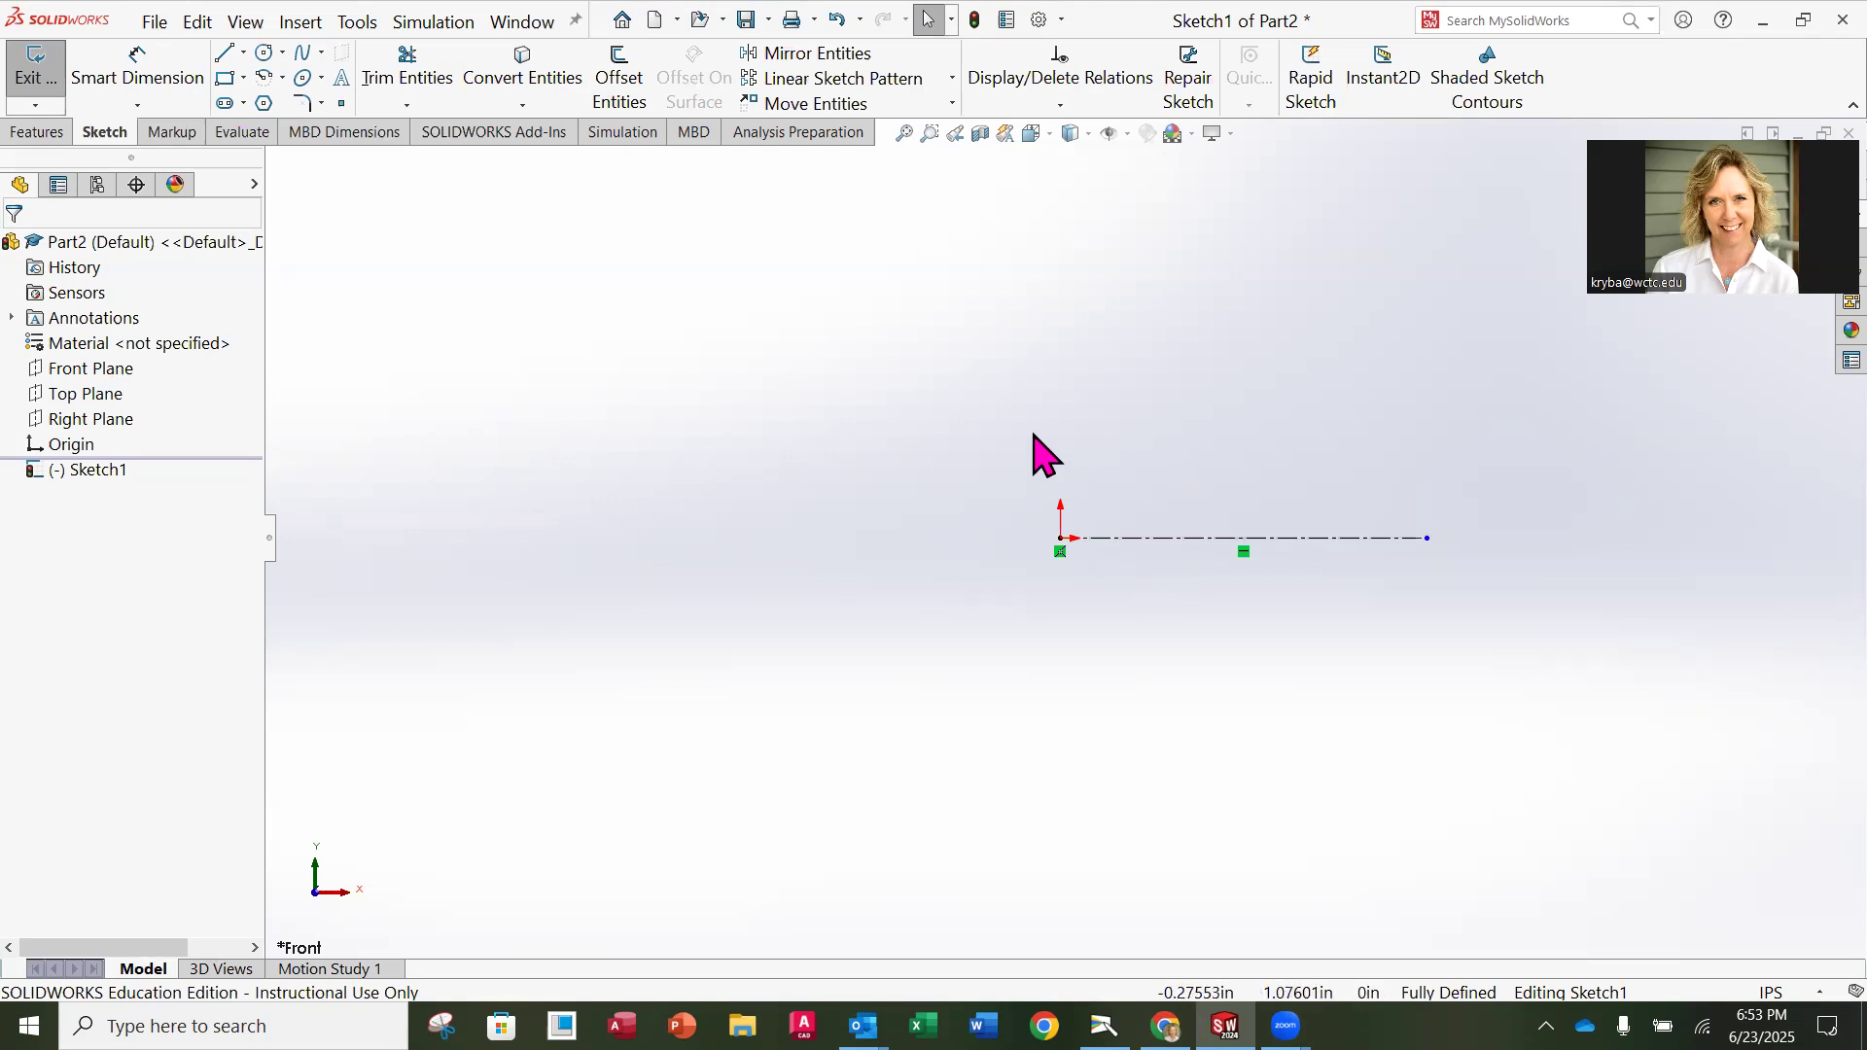
Step: Check the Geneva Wheel drawing in the Camera app and sketch the first four lines of the L-shaped profile above the centerline in SOLIDWORKS
left_click(1104, 1026)
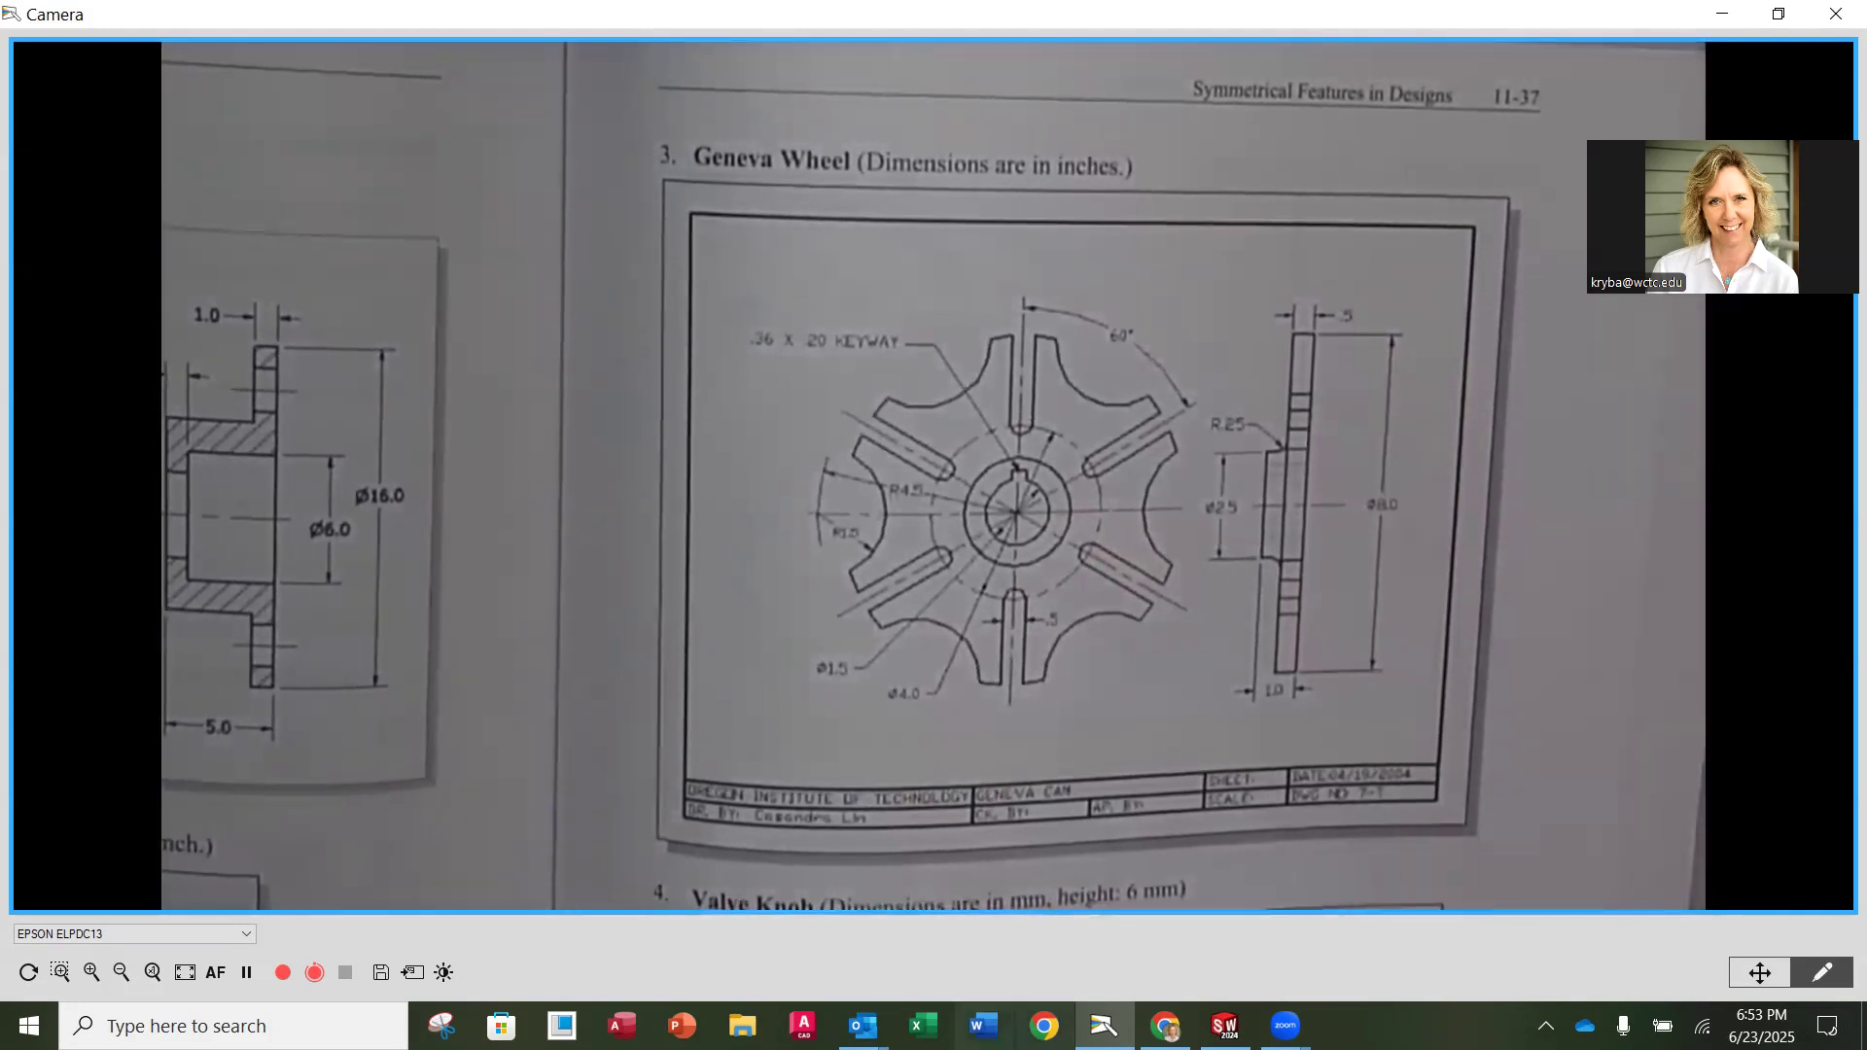
left_click(1225, 1026)
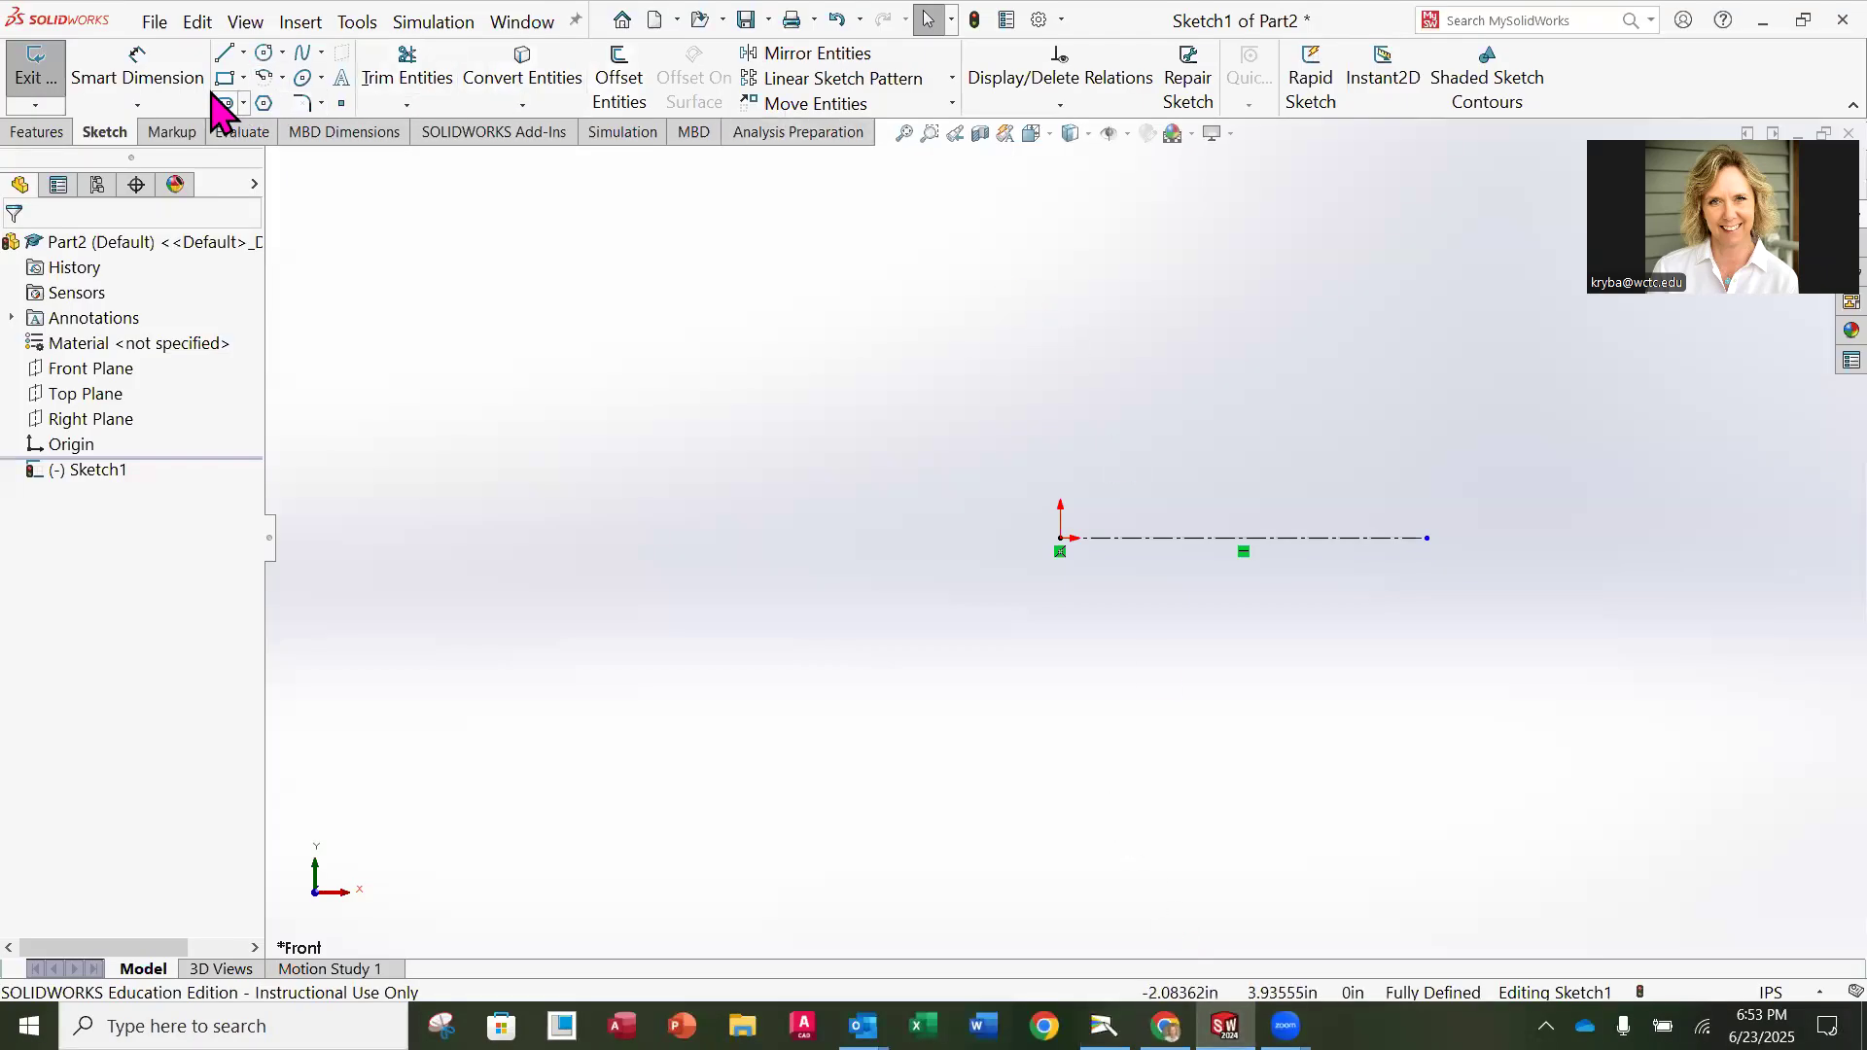
left_click(226, 55)
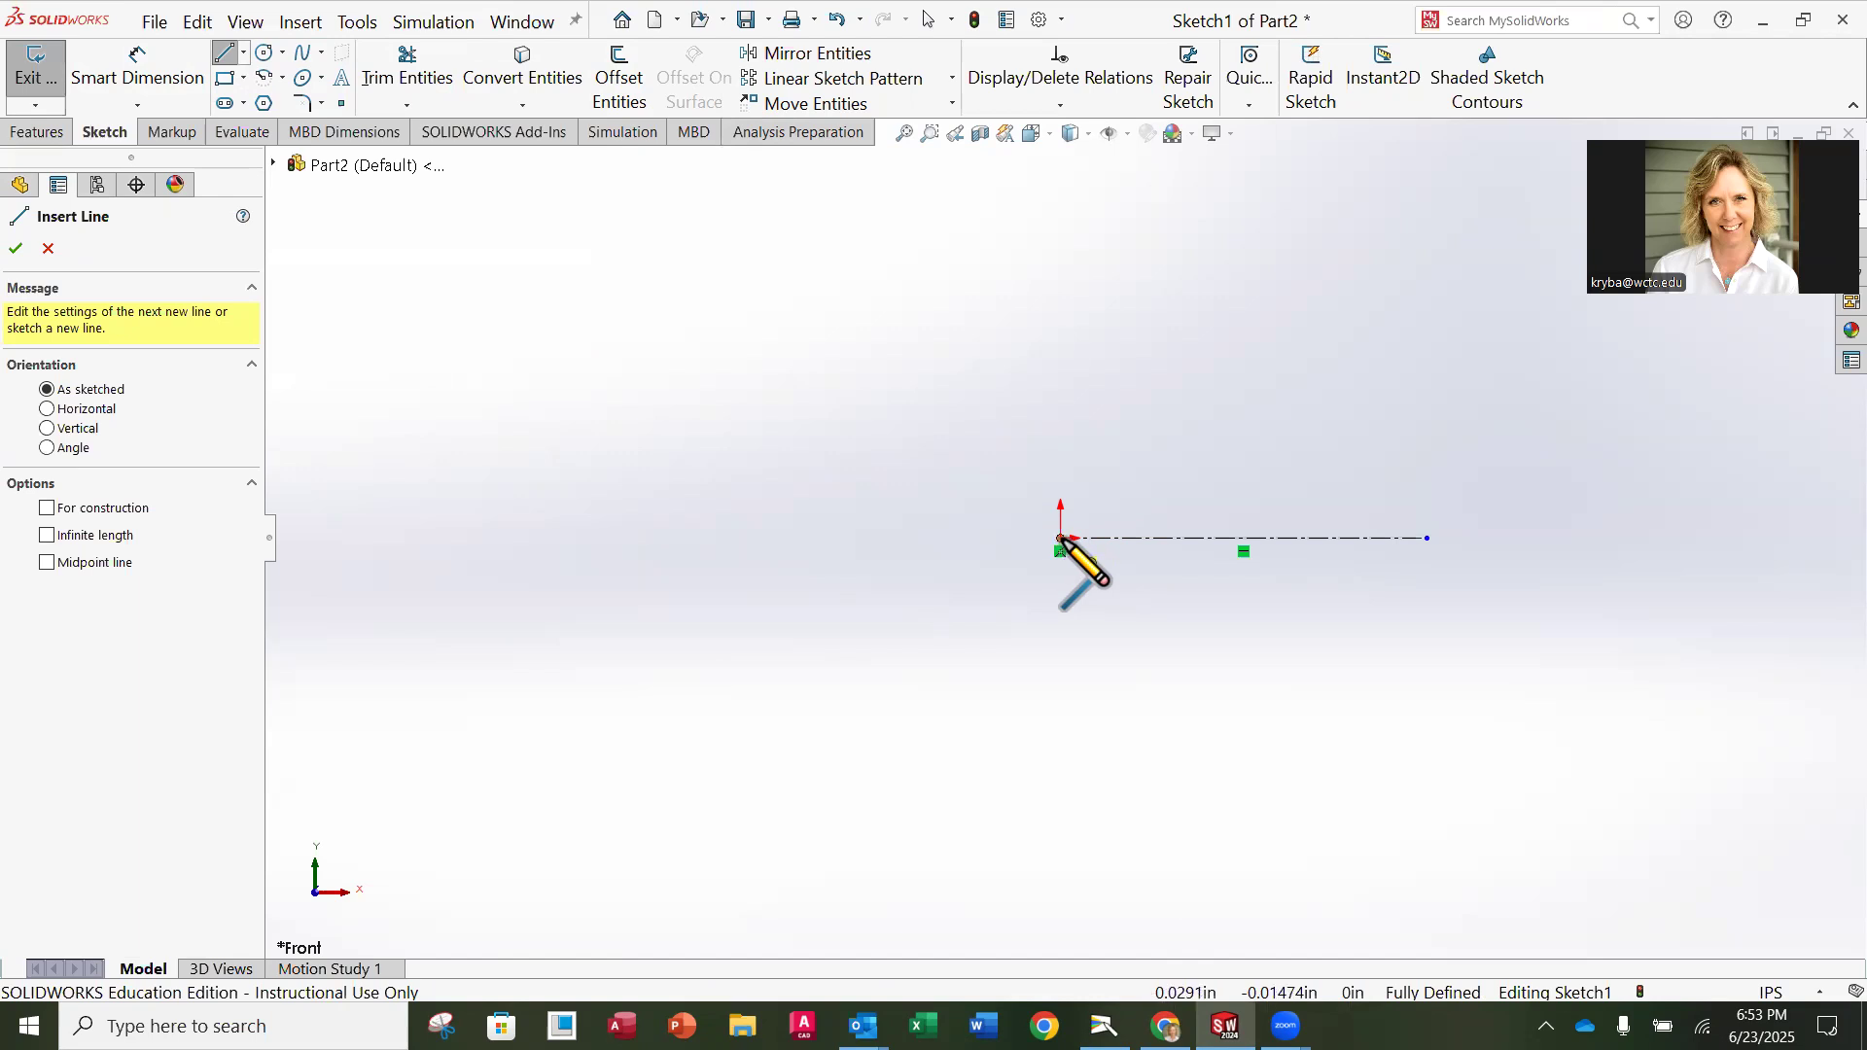
left_click(1058, 452)
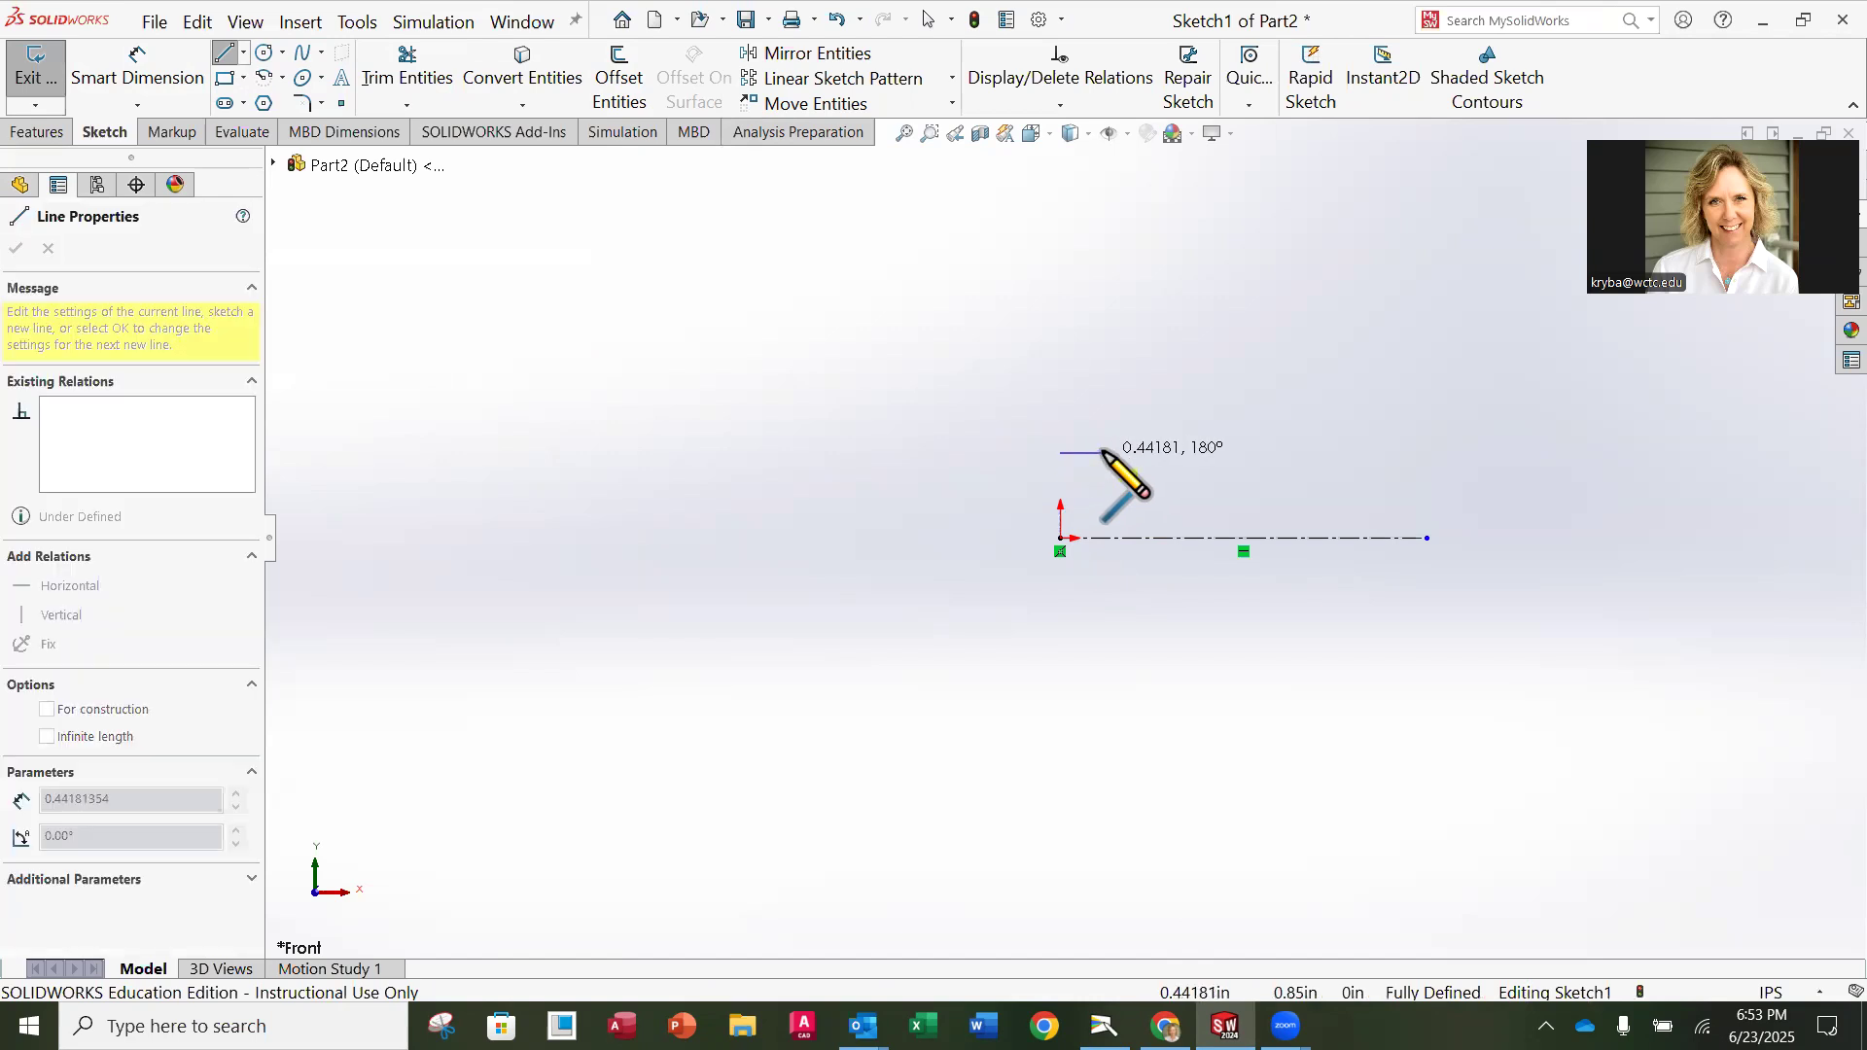
left_click(1201, 452)
left_click(1202, 154)
left_click(1139, 154)
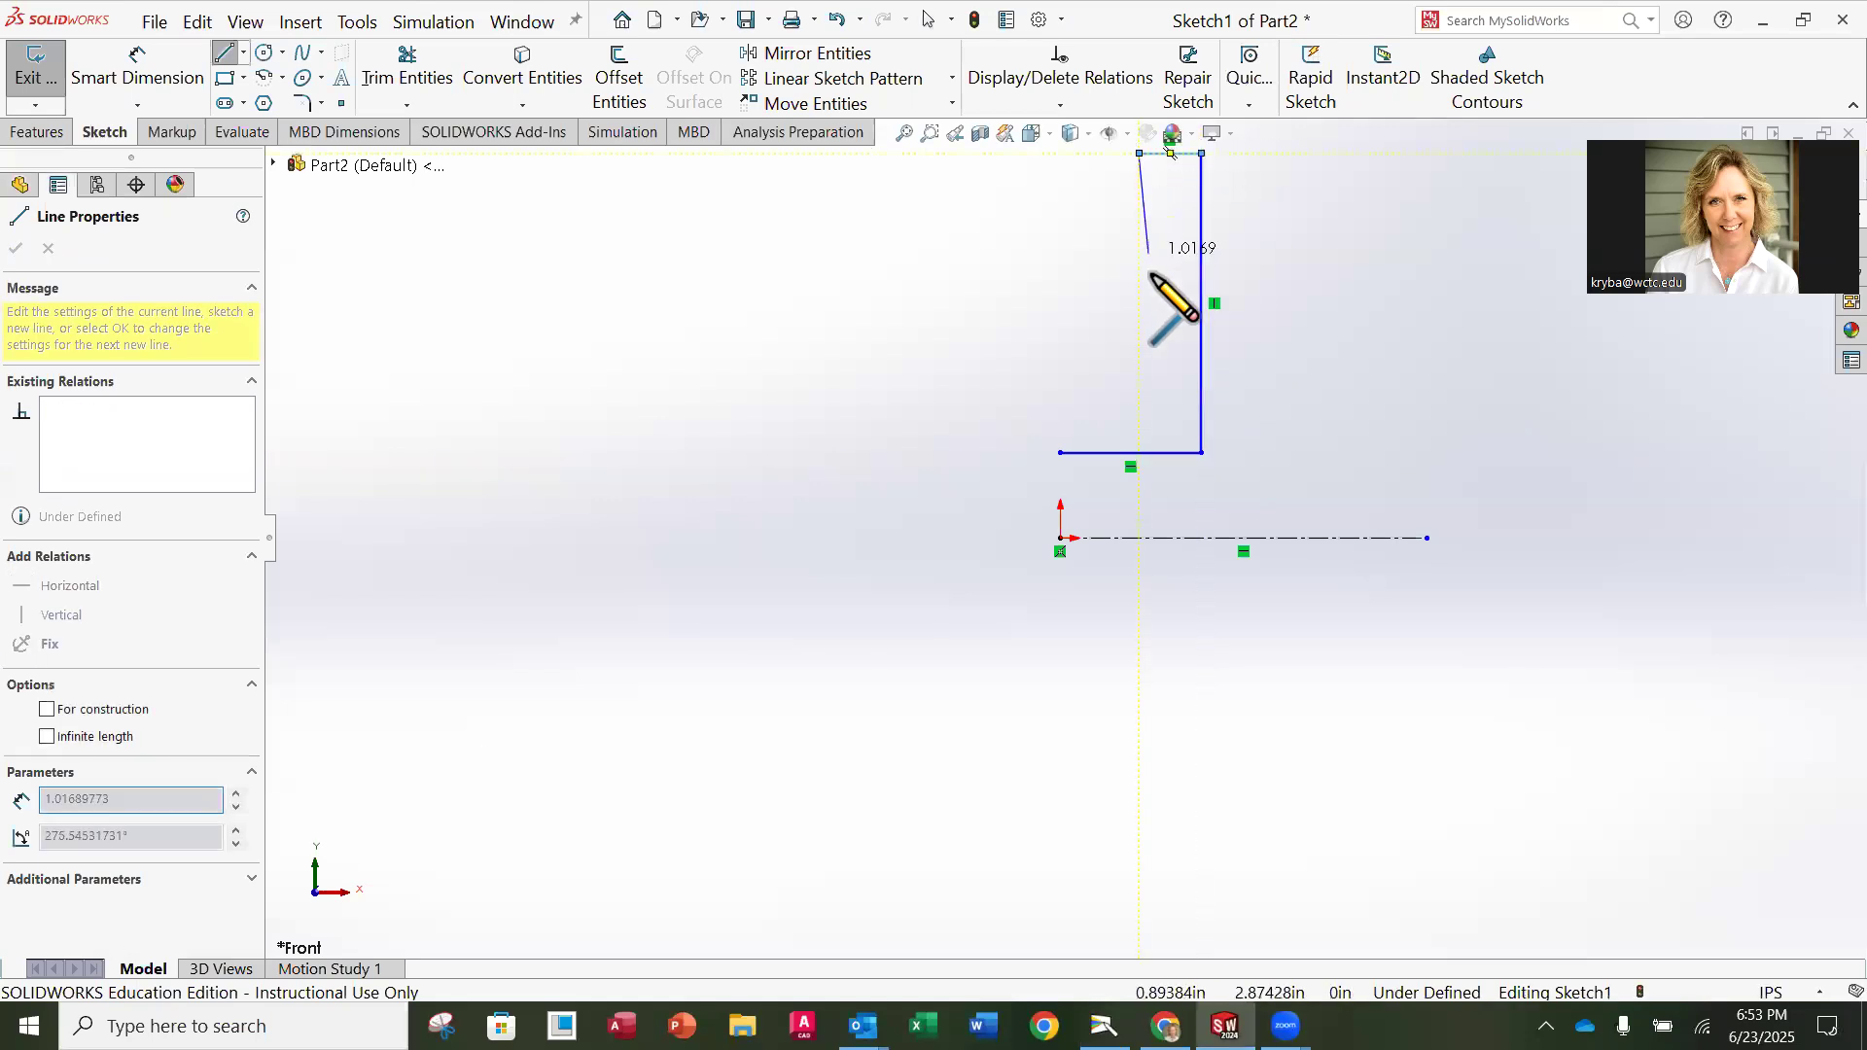
left_click(1139, 416)
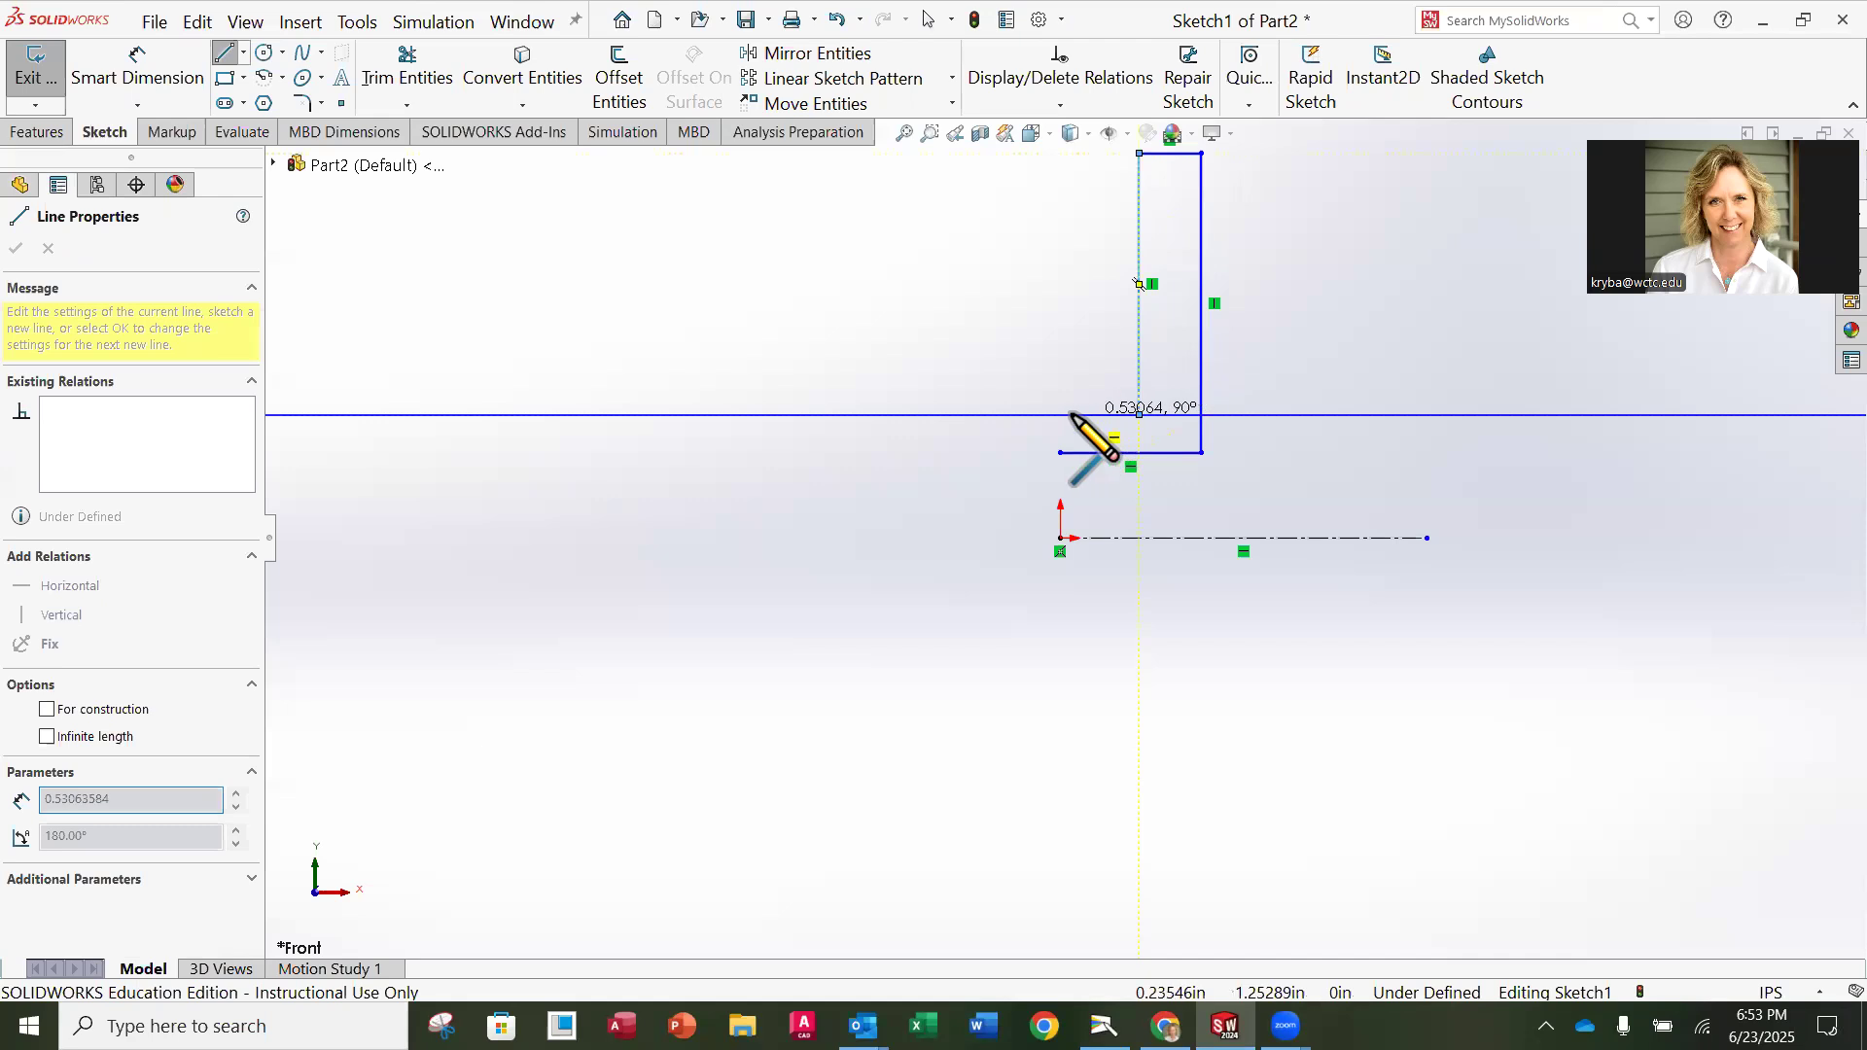
left_click(1053, 415)
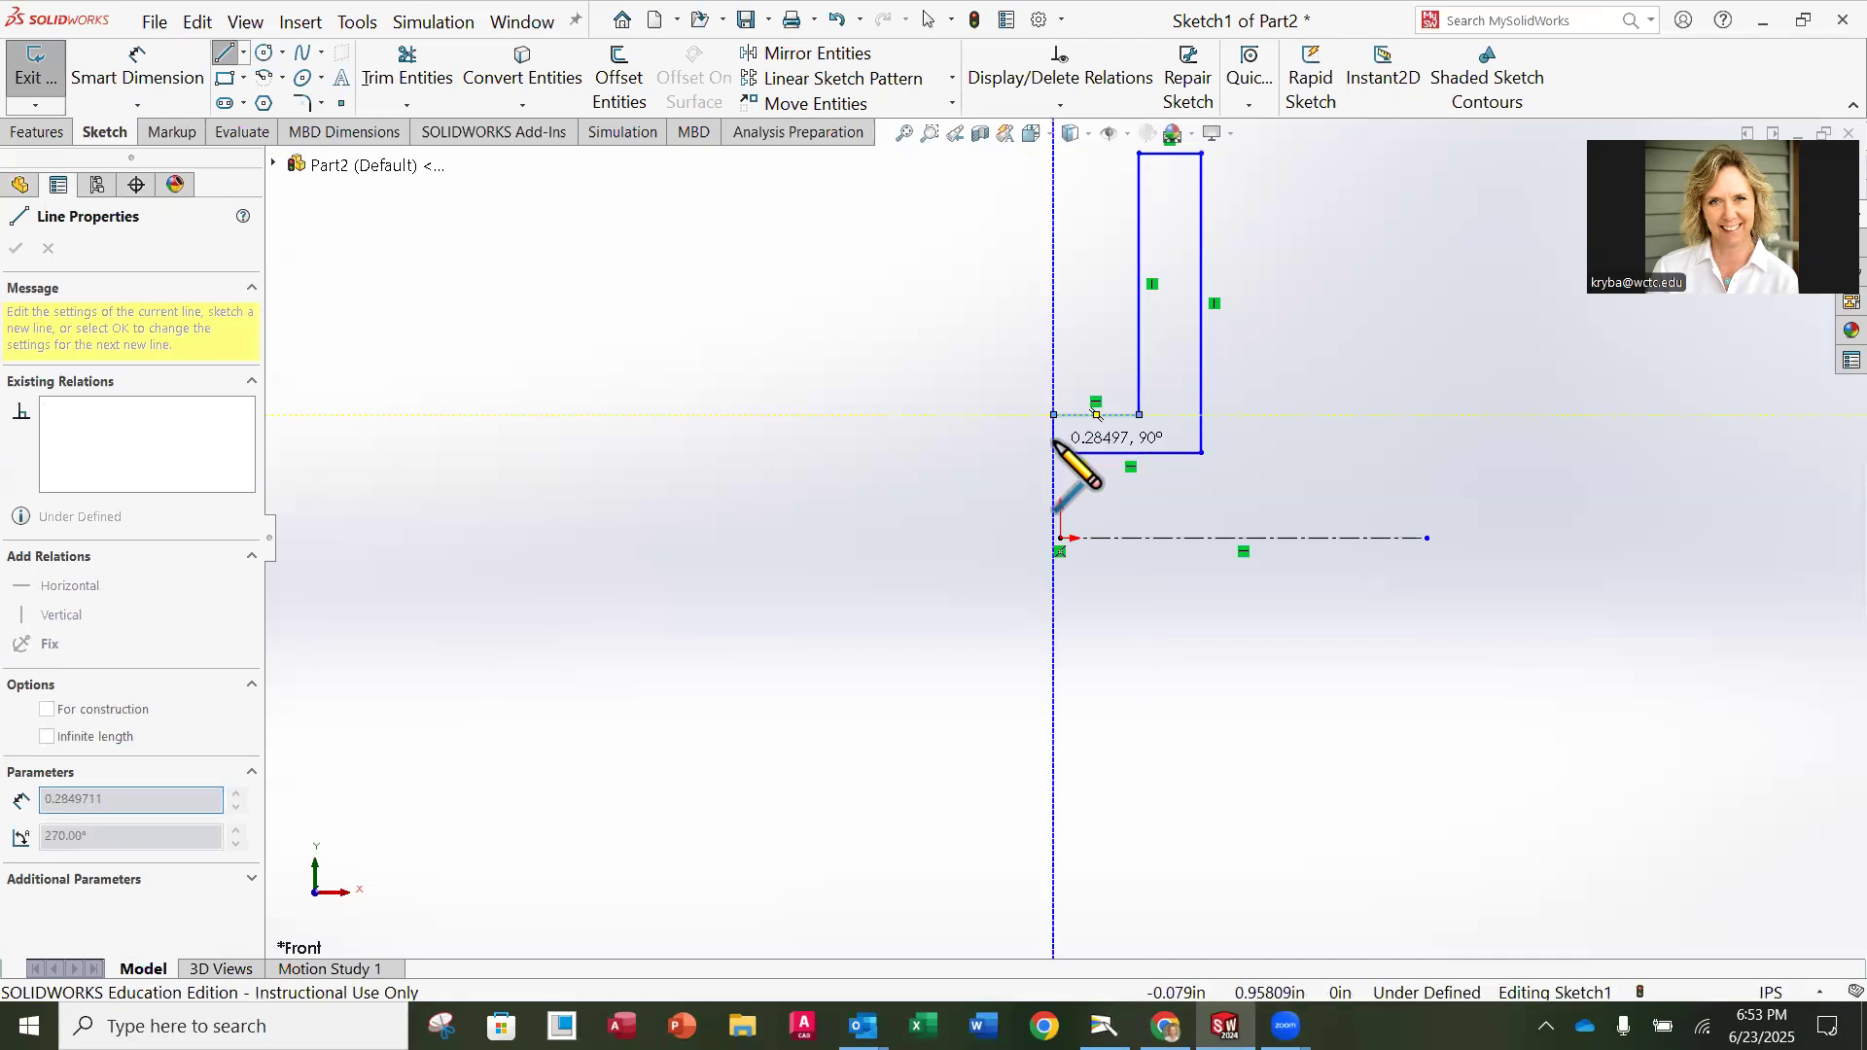
key("Escape")
left_click(1086, 417)
key("Delete")
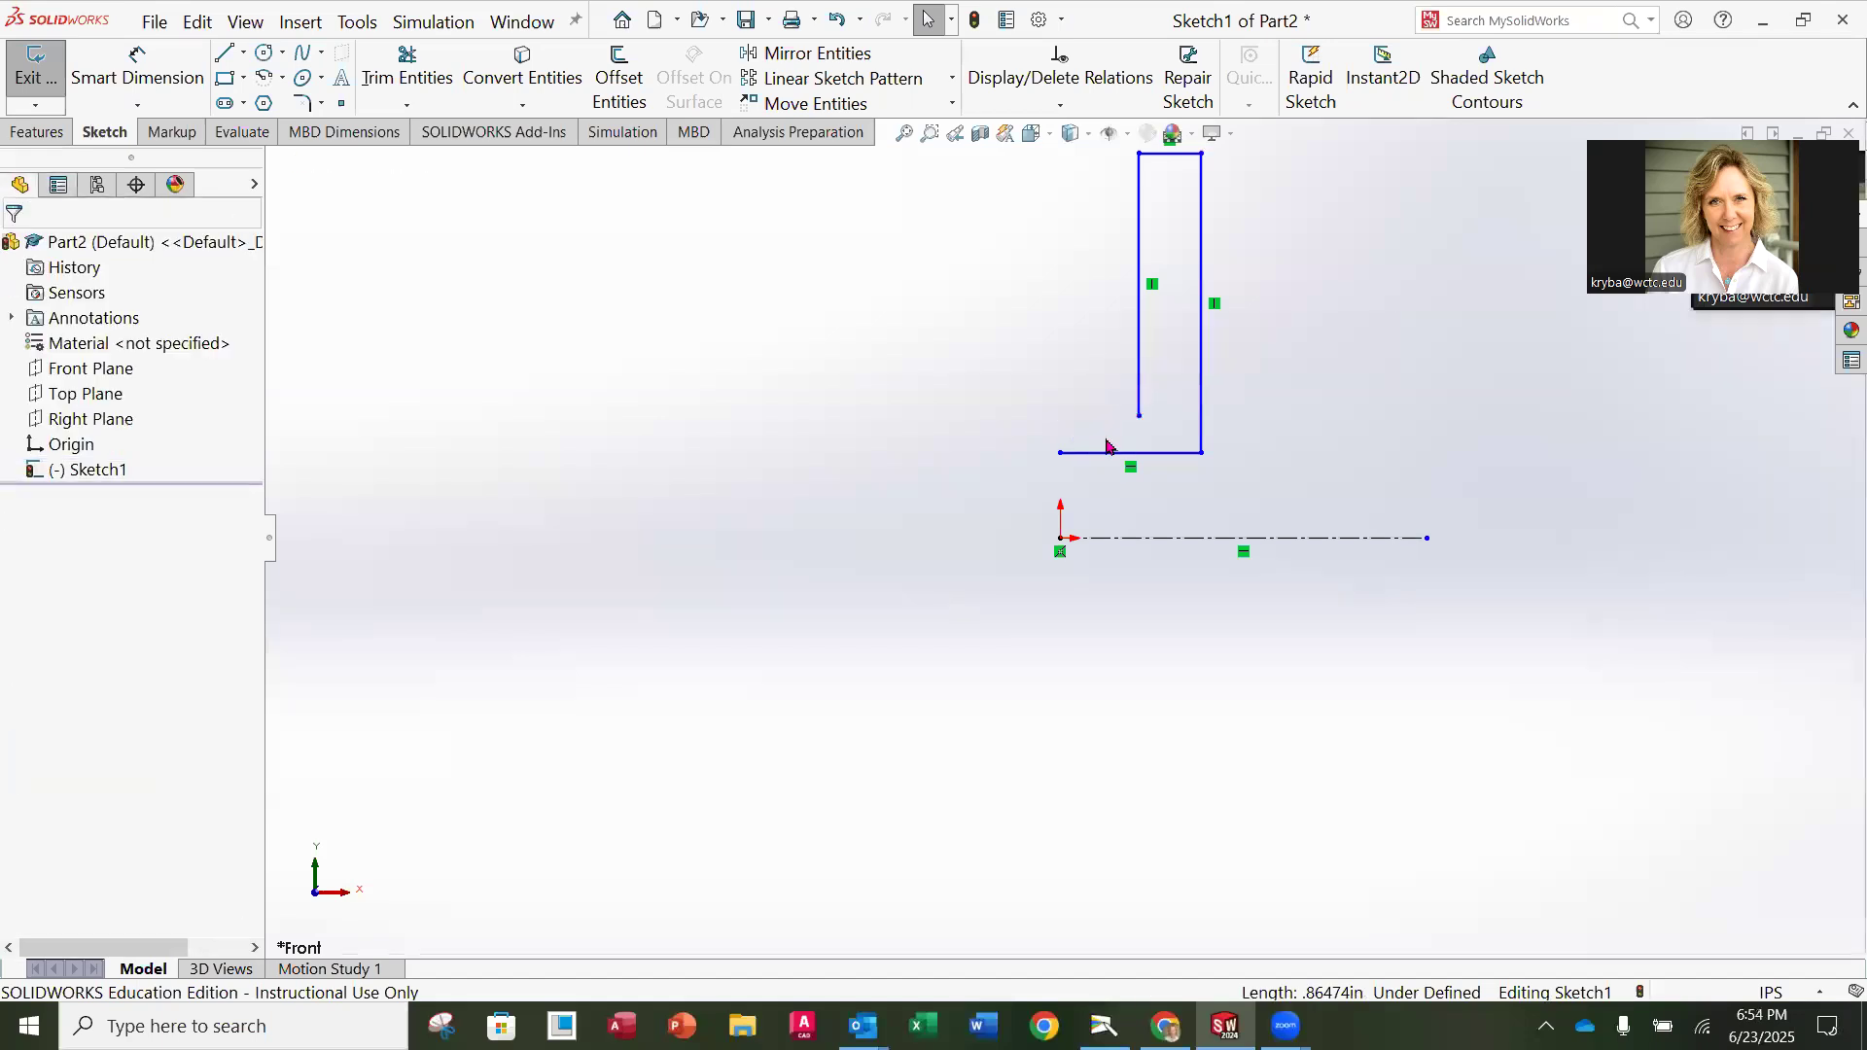
Step: Close the L-shaped profile with a short horizontal line and a vertical line down to the lower edge's start point above the origin
left_click(225, 53)
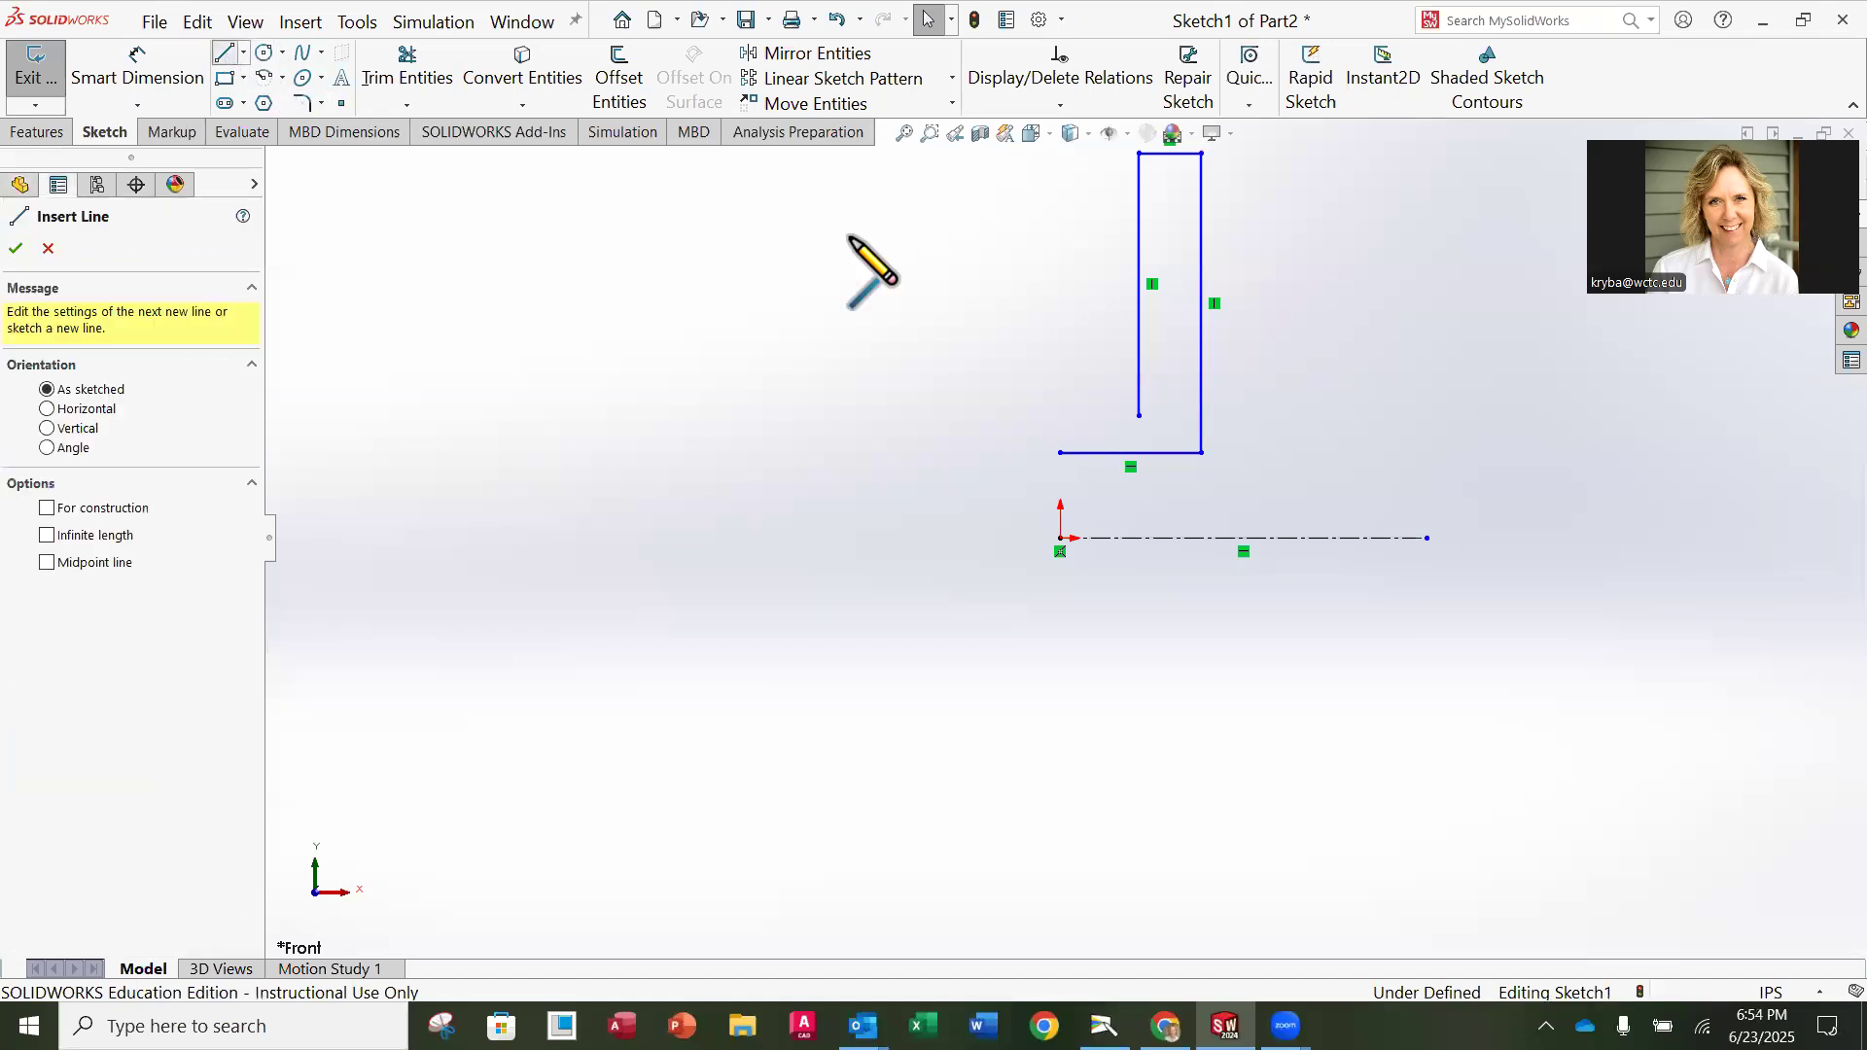
left_click(1139, 416)
left_click(1060, 415)
left_click(1060, 452)
key("Escape")
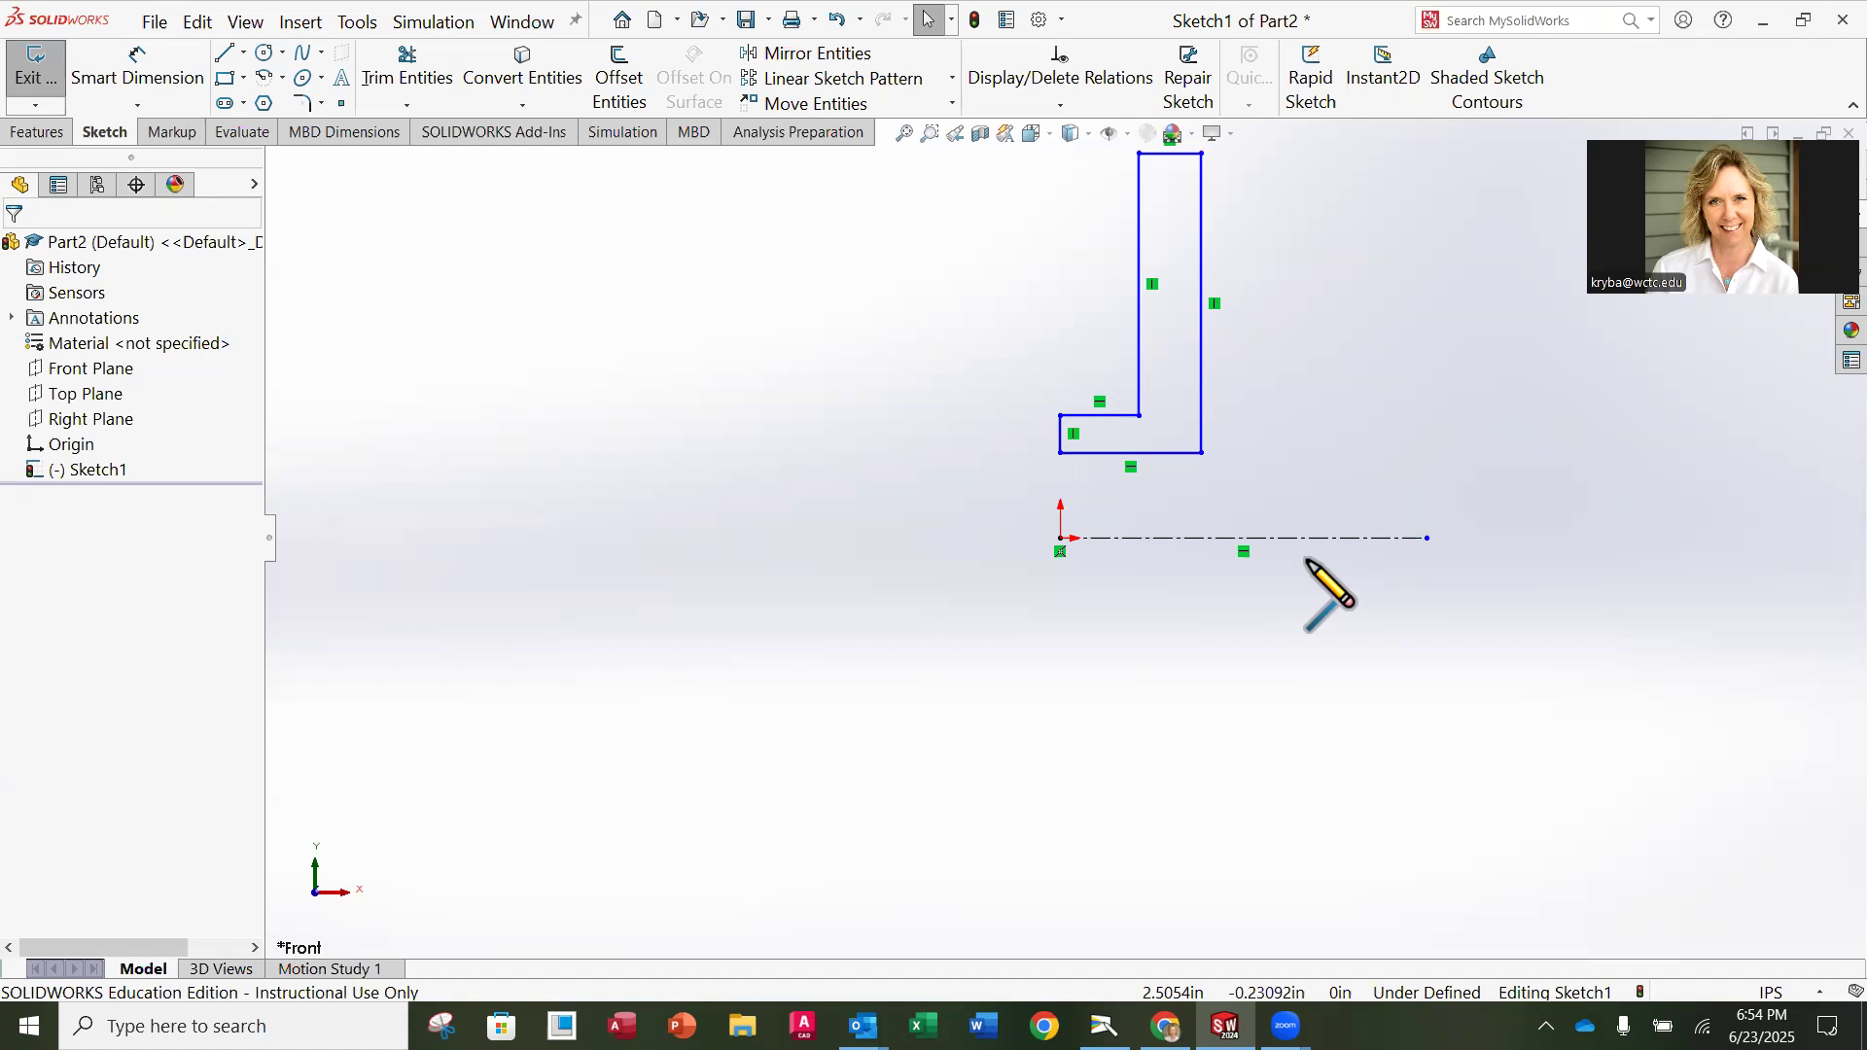
Step: Dimension the profile's short upper edge to 0.5 in
left_click(185, 76)
scroll(1205, 248, "down", 4)
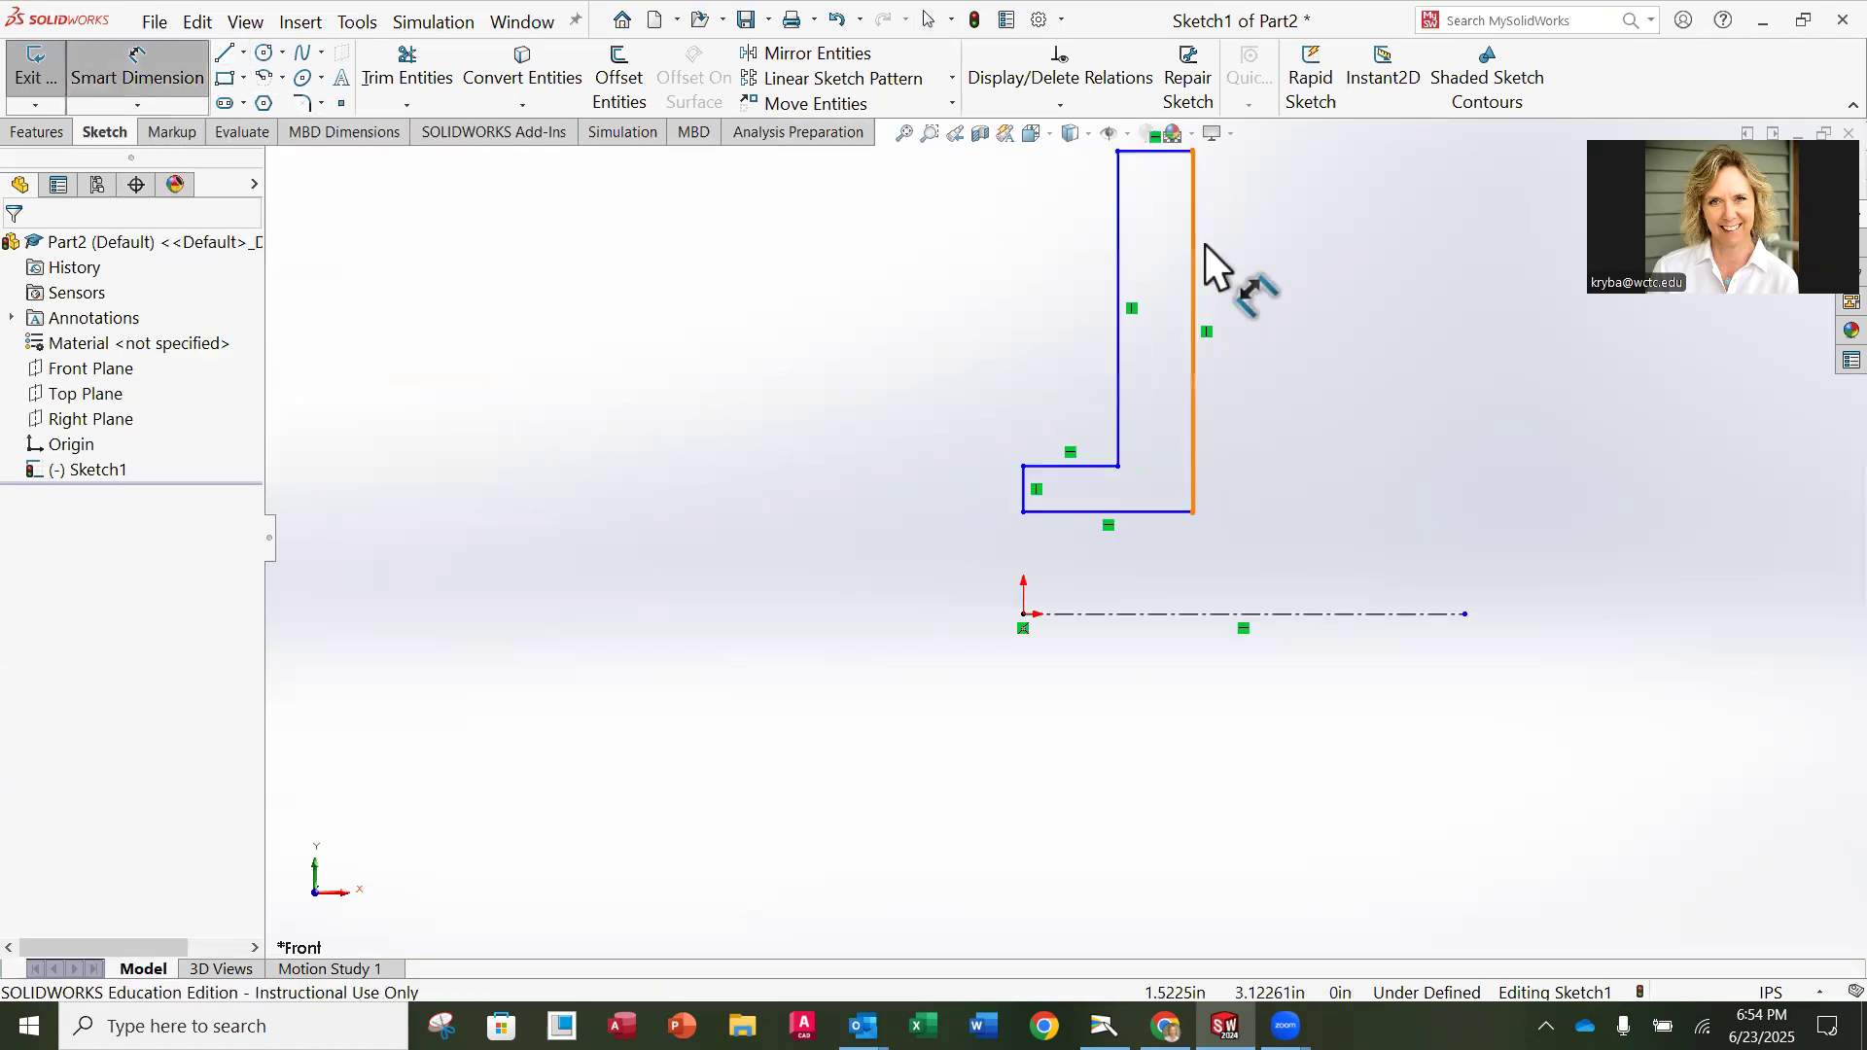
scroll(1138, 255, "up", 5)
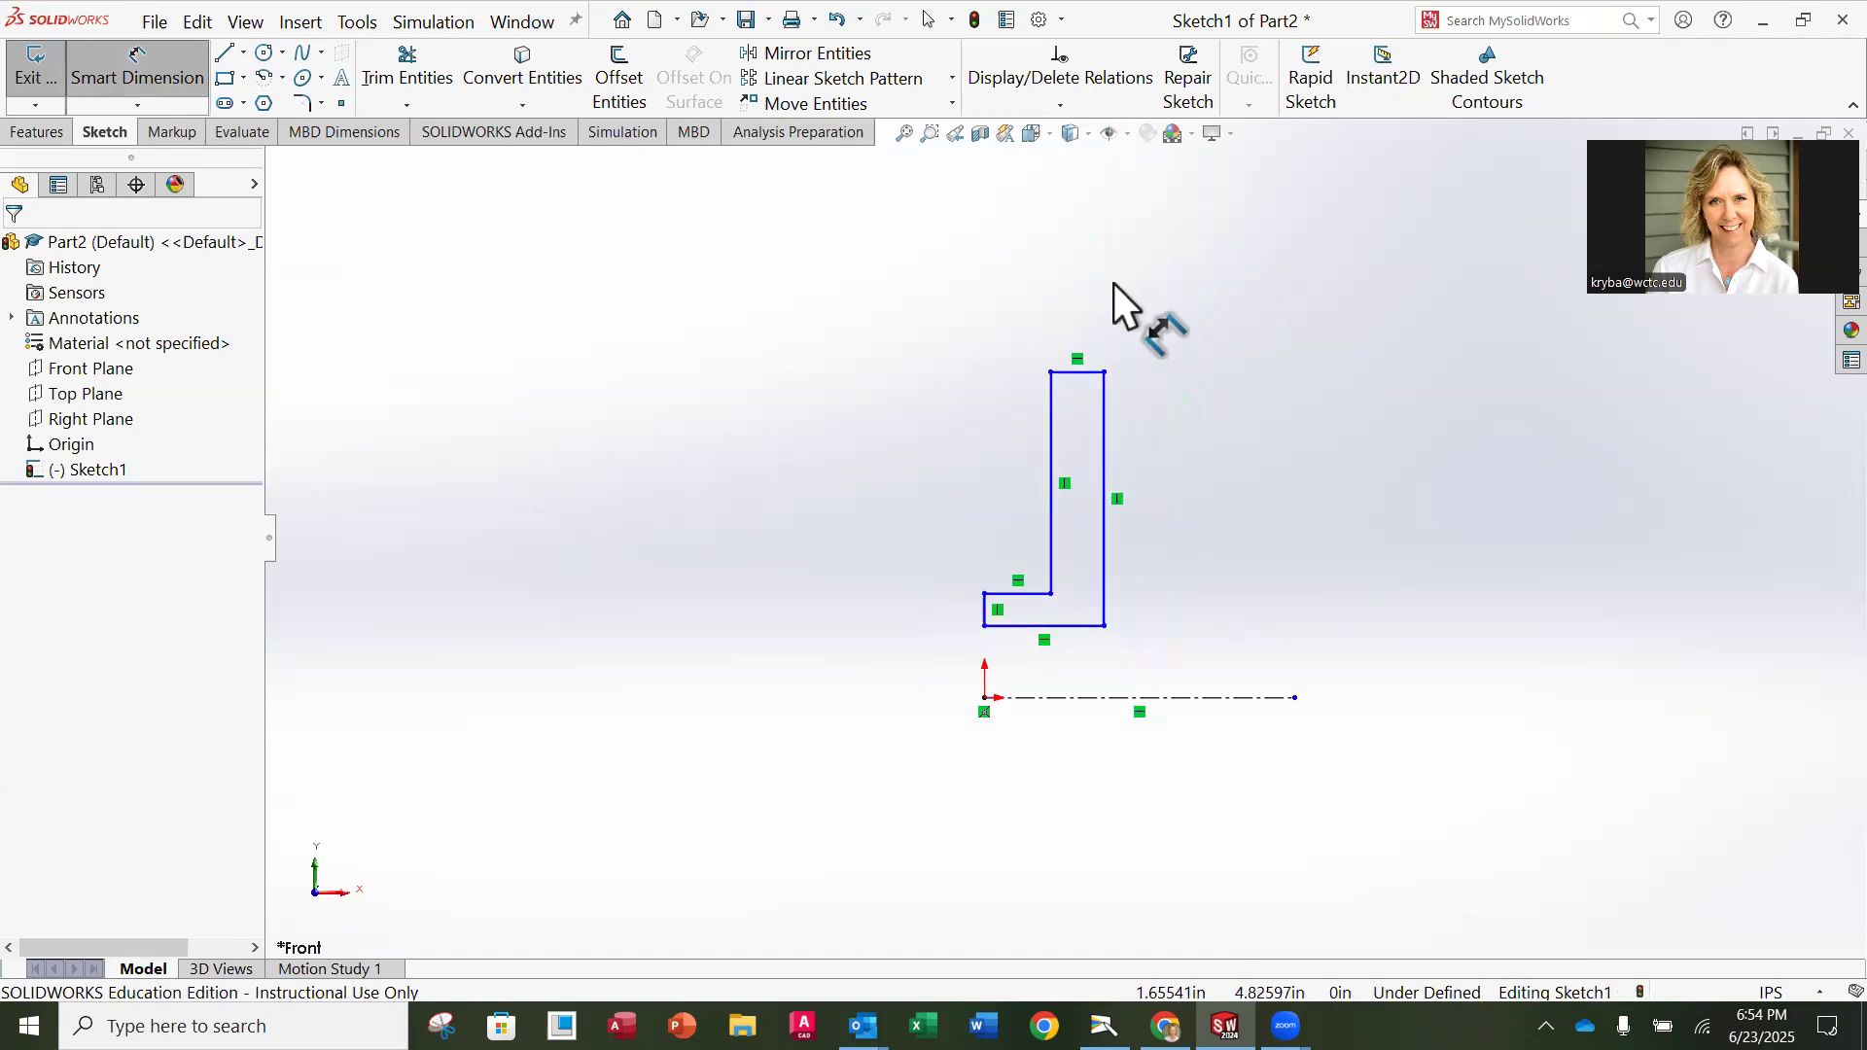
left_click(1081, 373)
left_click(1153, 312)
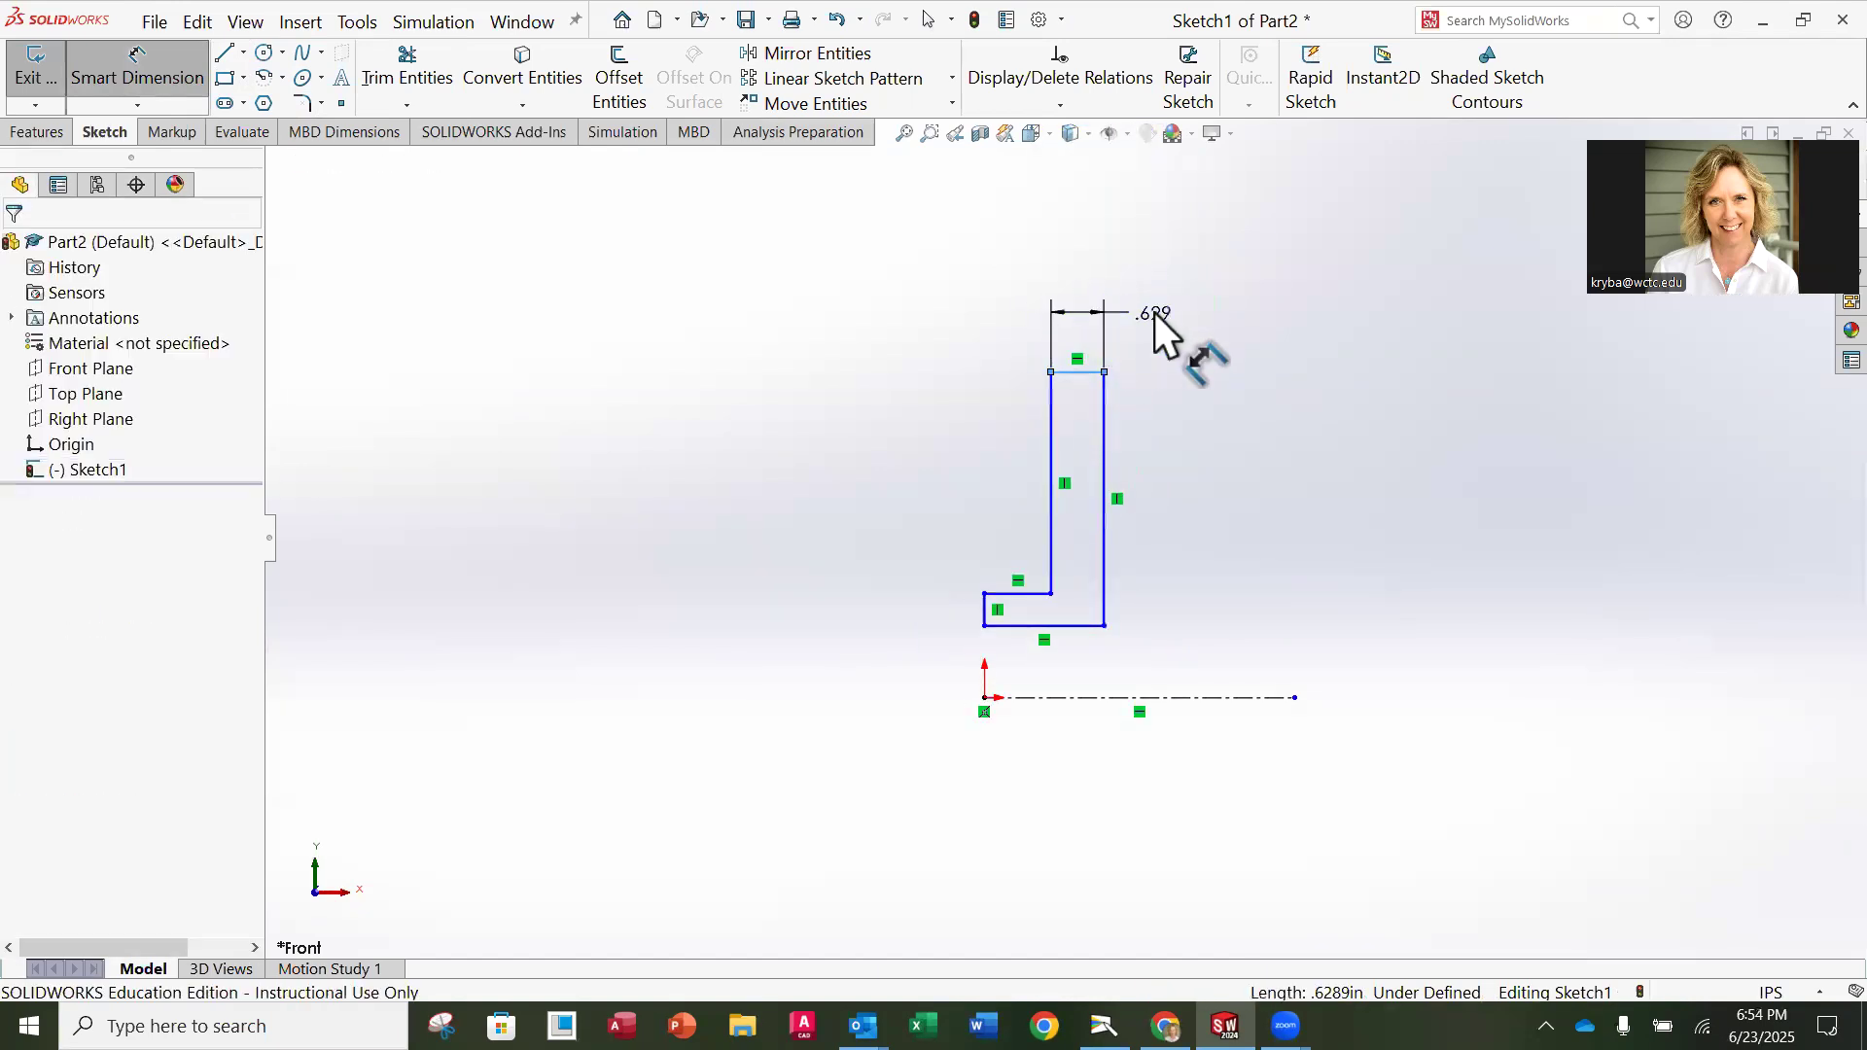
type(".5")
key("Return")
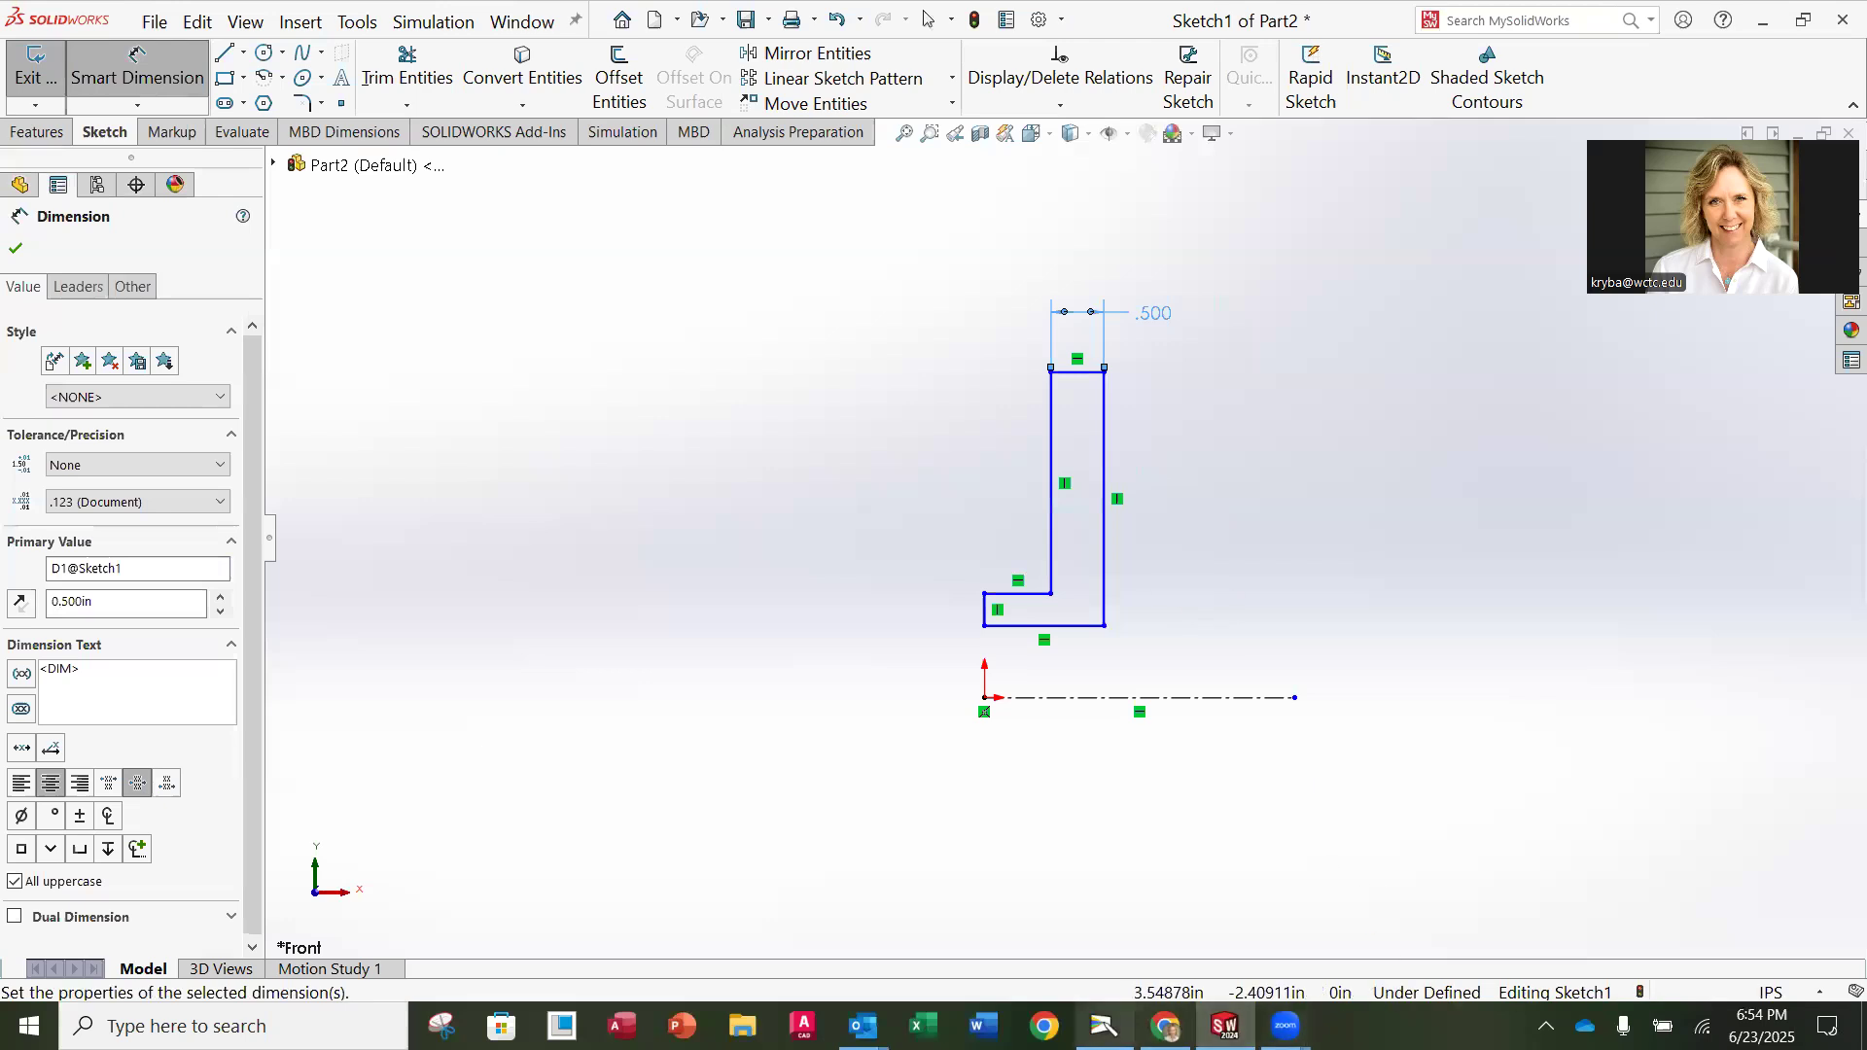
Step: Consult the Geneva Wheel drawing in the Camera app and dimension the profile's overall width to 1 in in SOLIDWORKS
left_click(1104, 1026)
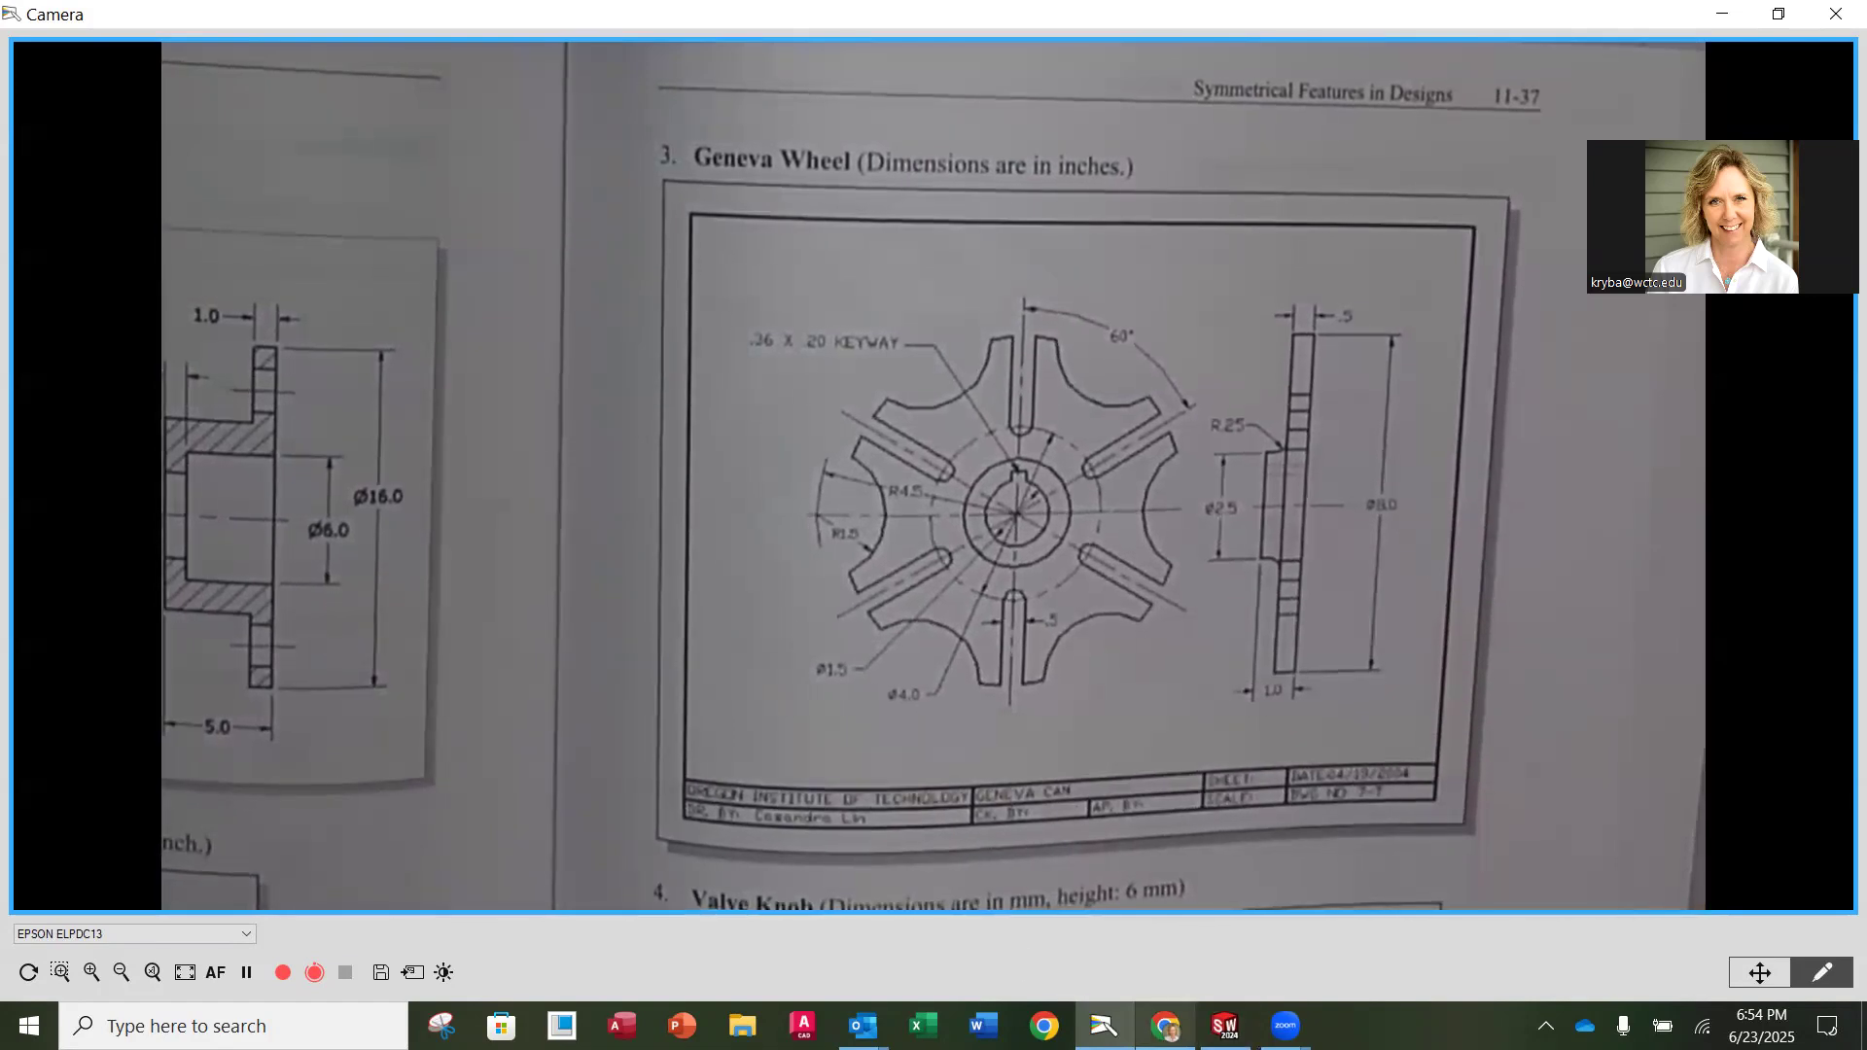
left_click(1167, 958)
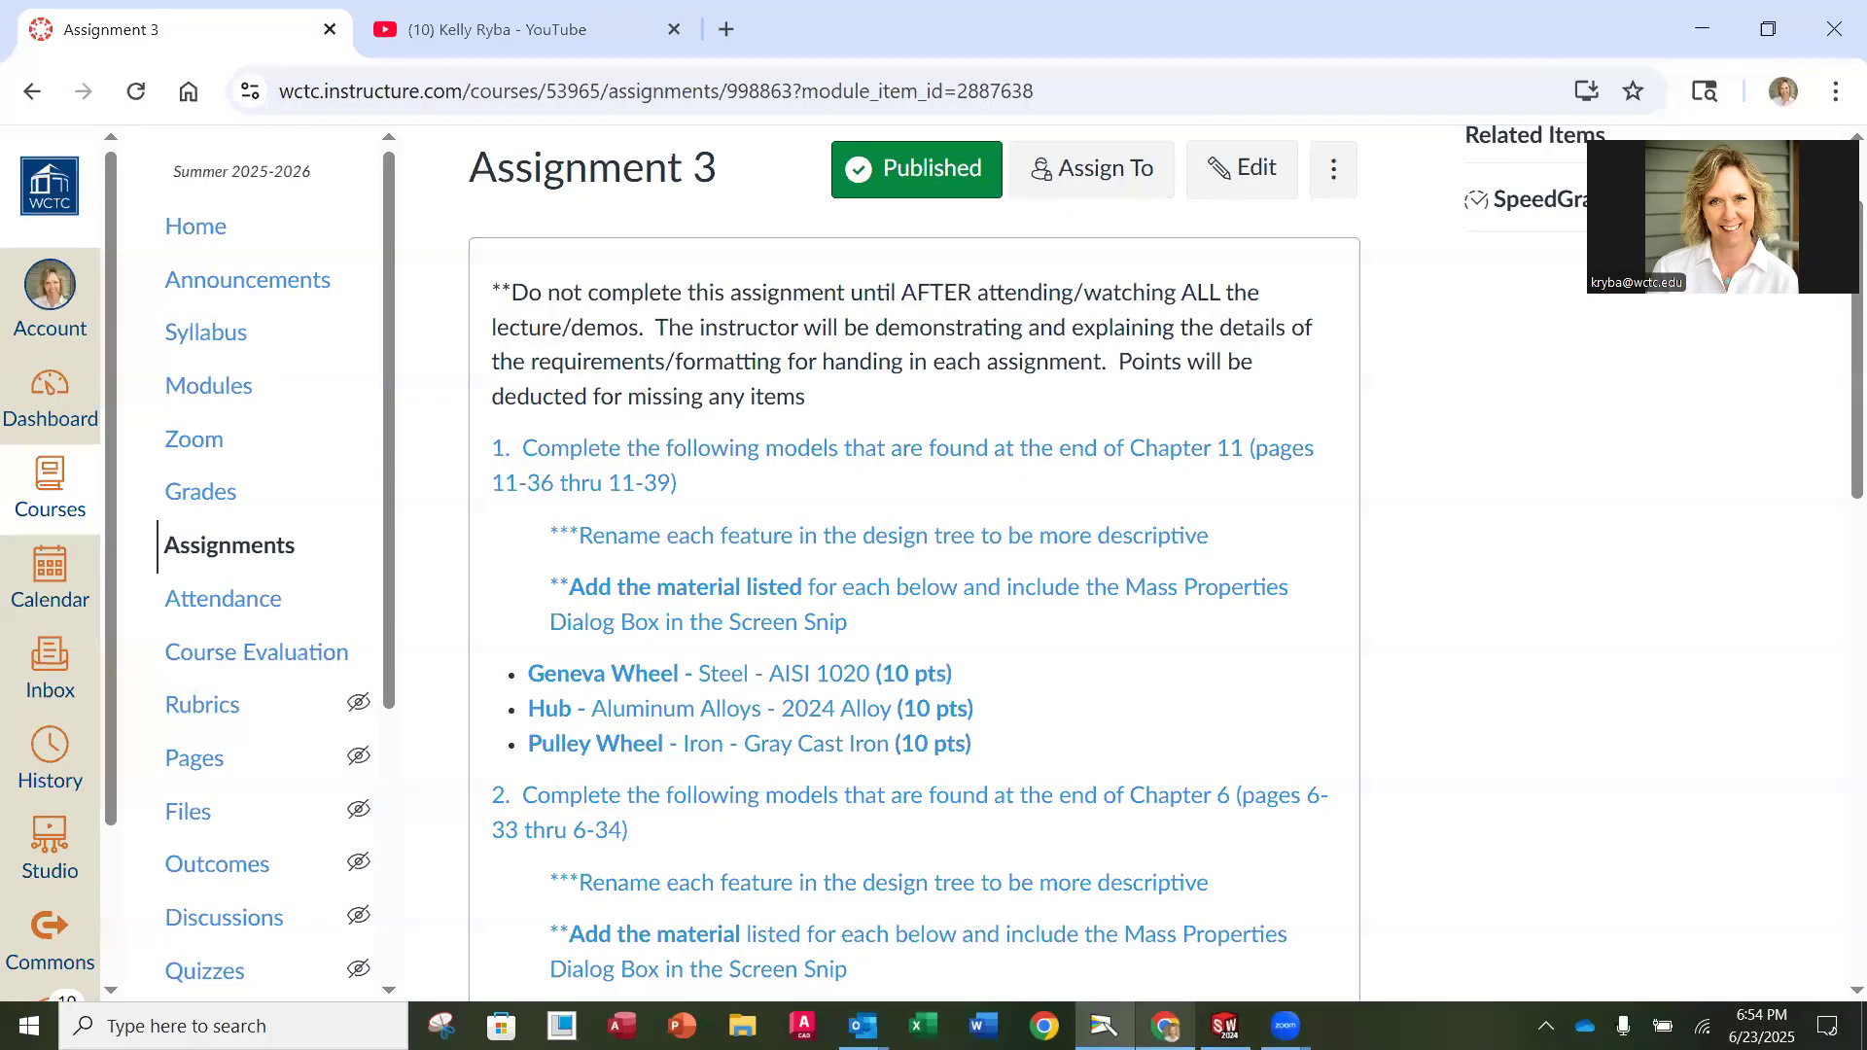
left_click(1226, 1026)
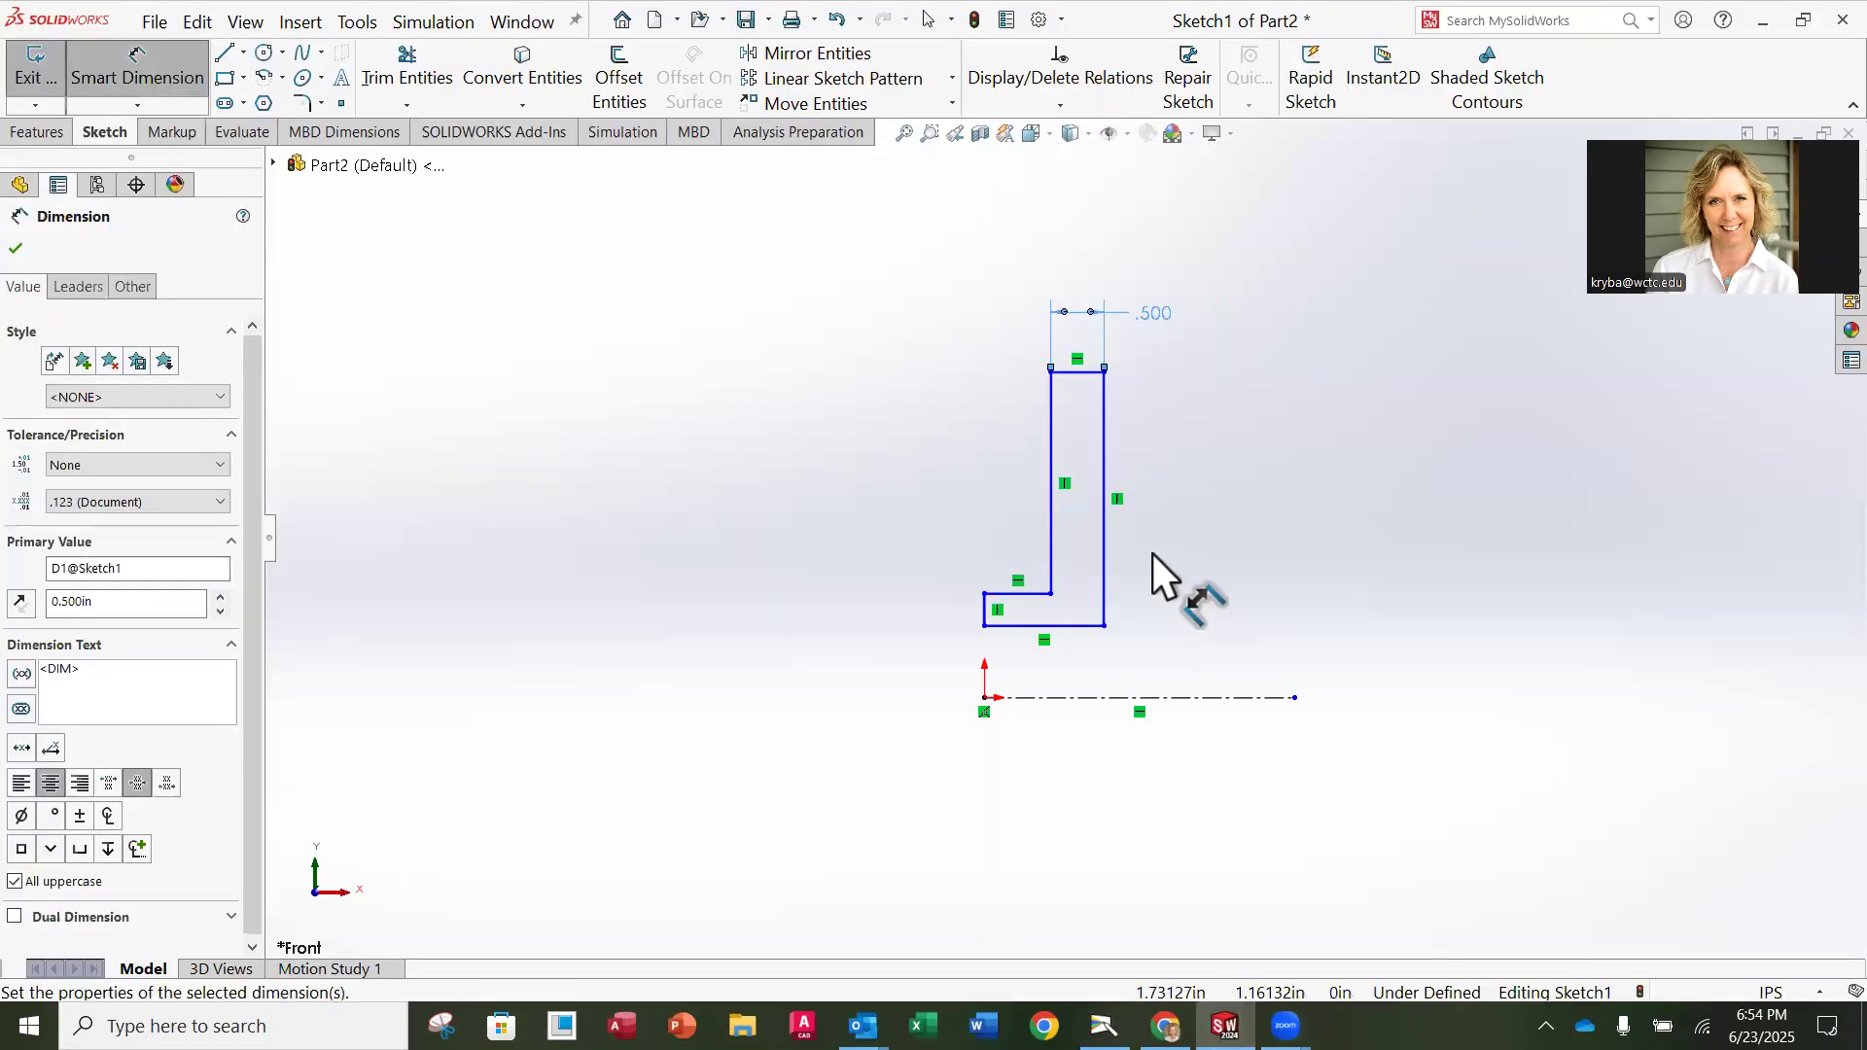
left_click(1102, 534)
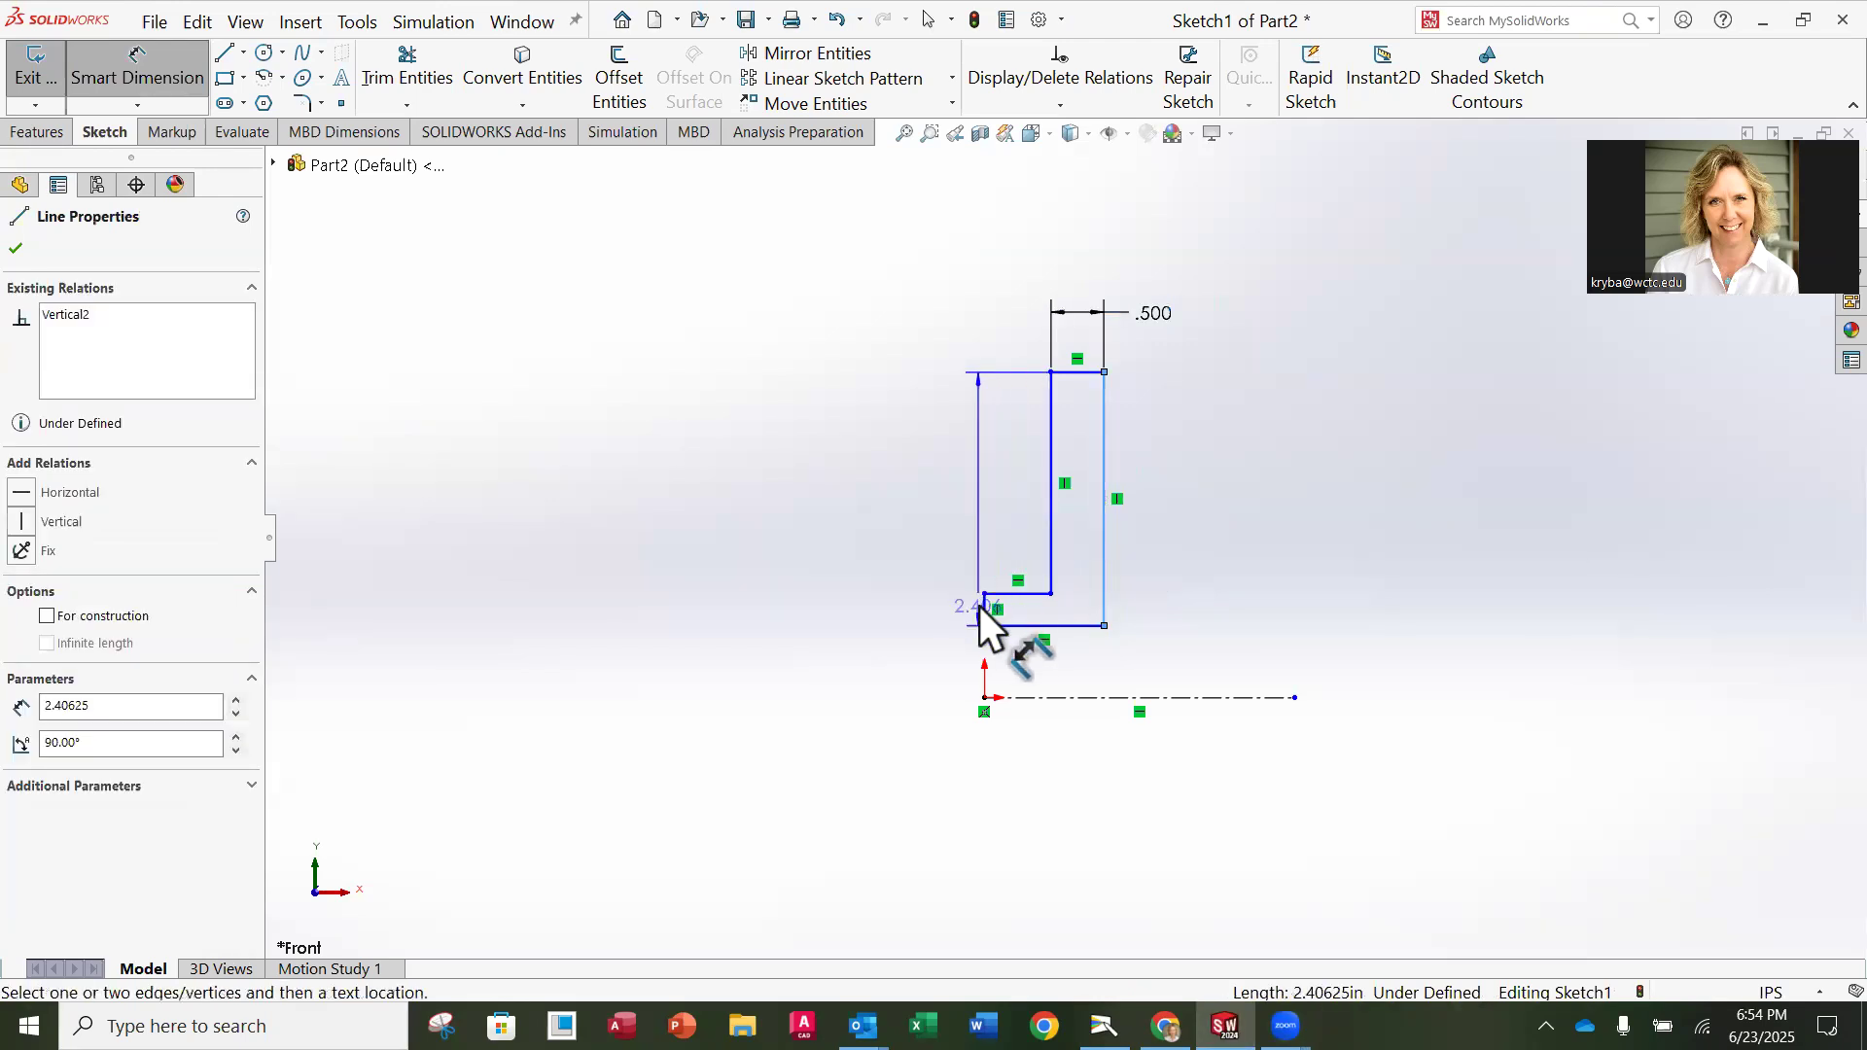
left_click(984, 608)
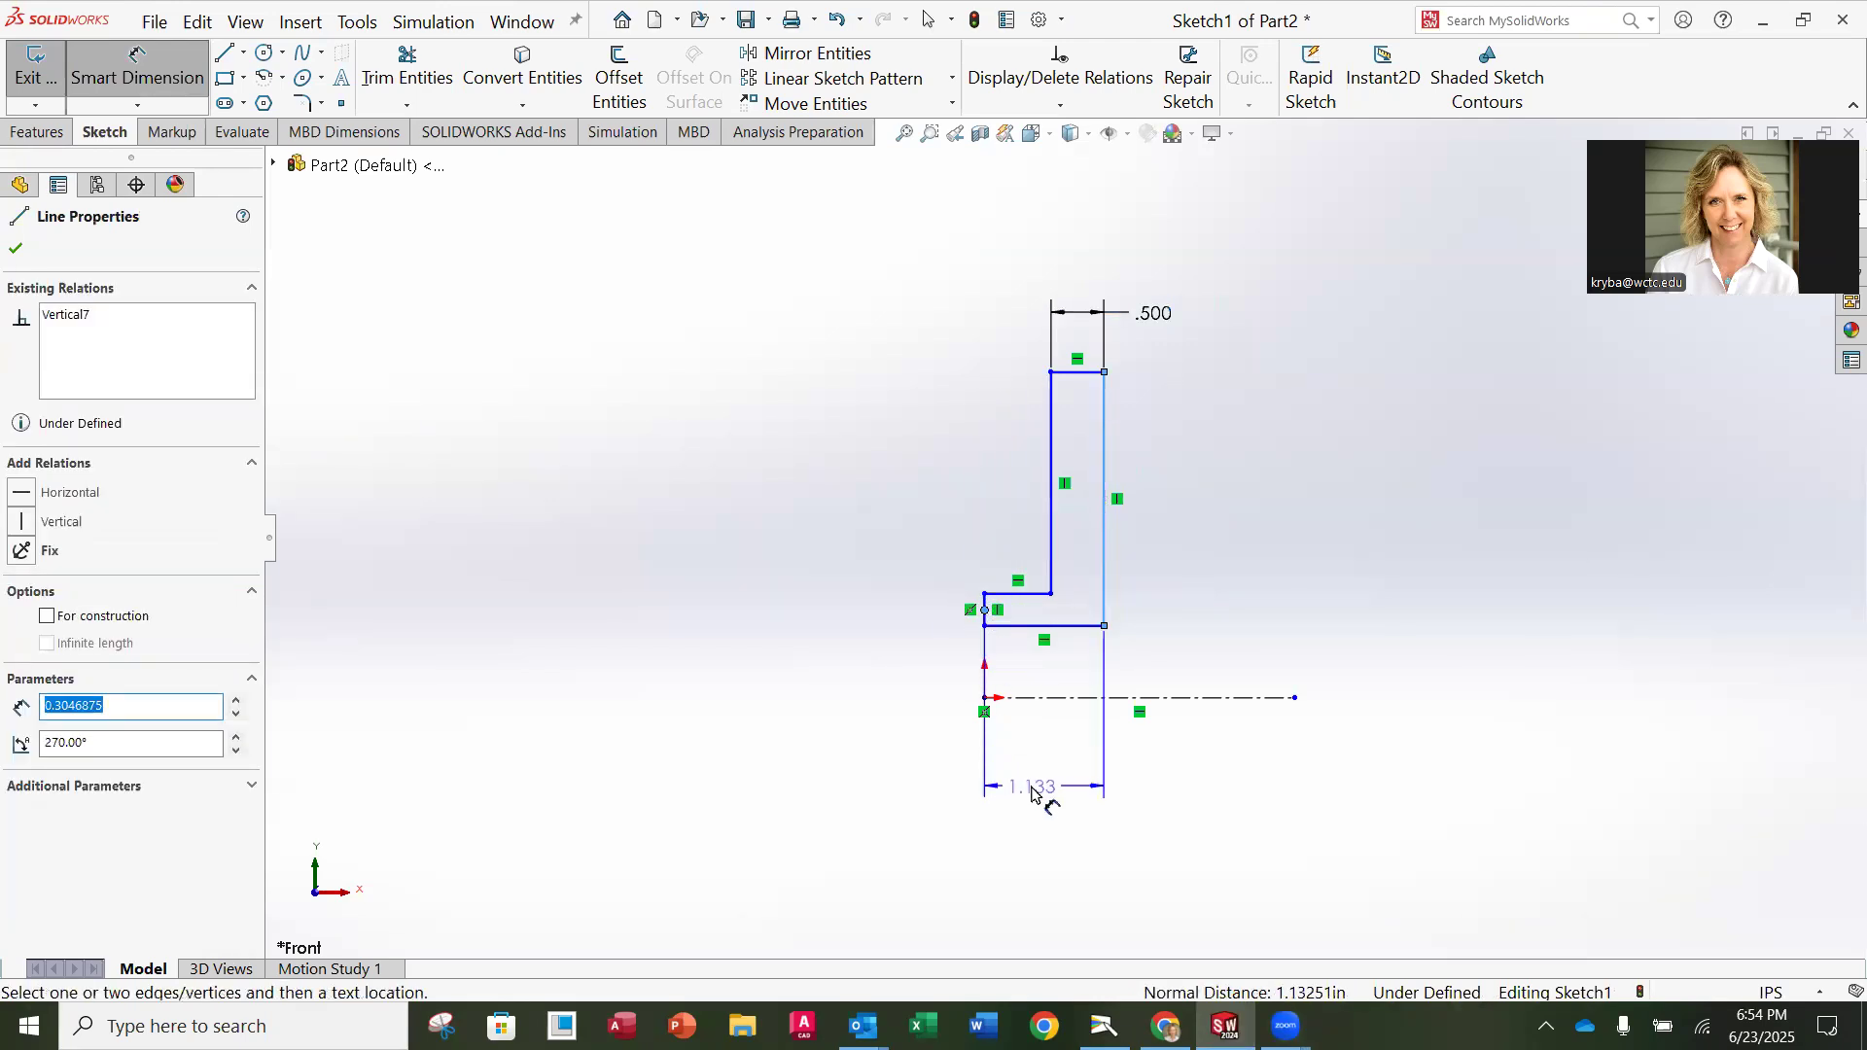
left_click(1043, 793)
type("1")
key("Return")
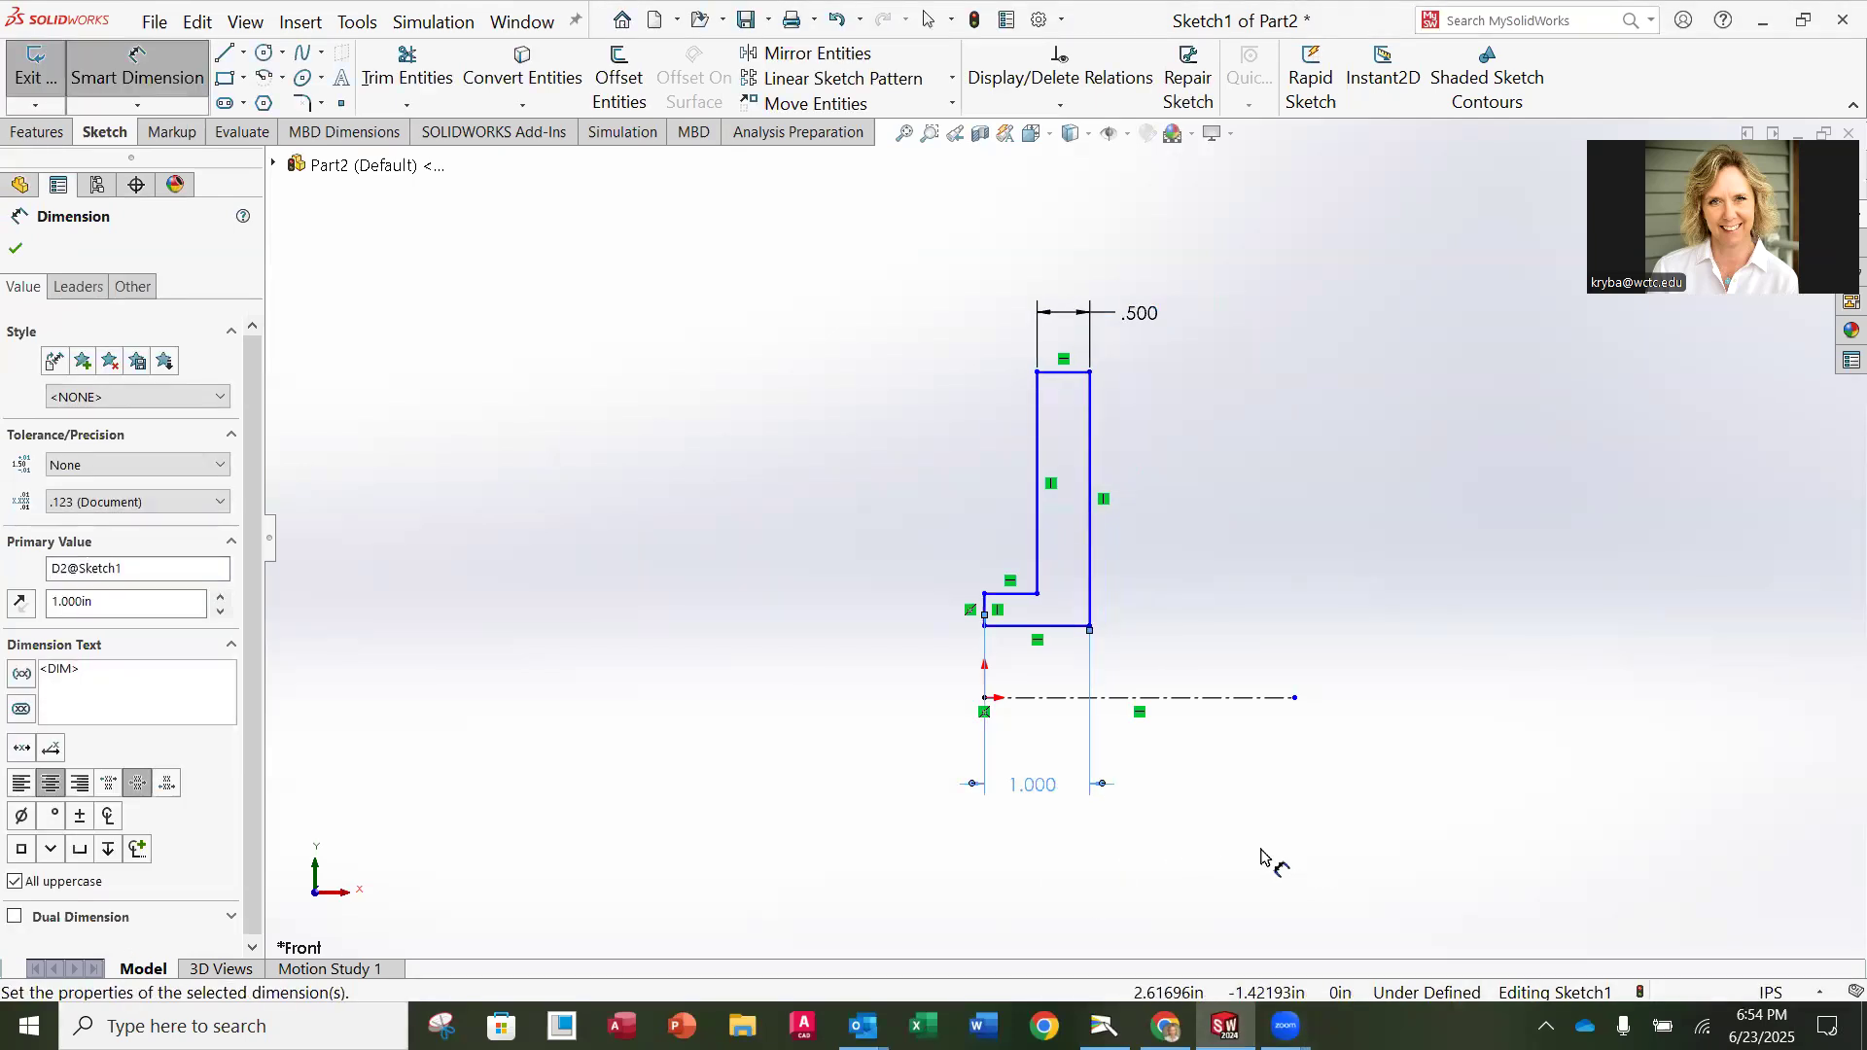
left_click(892, 650)
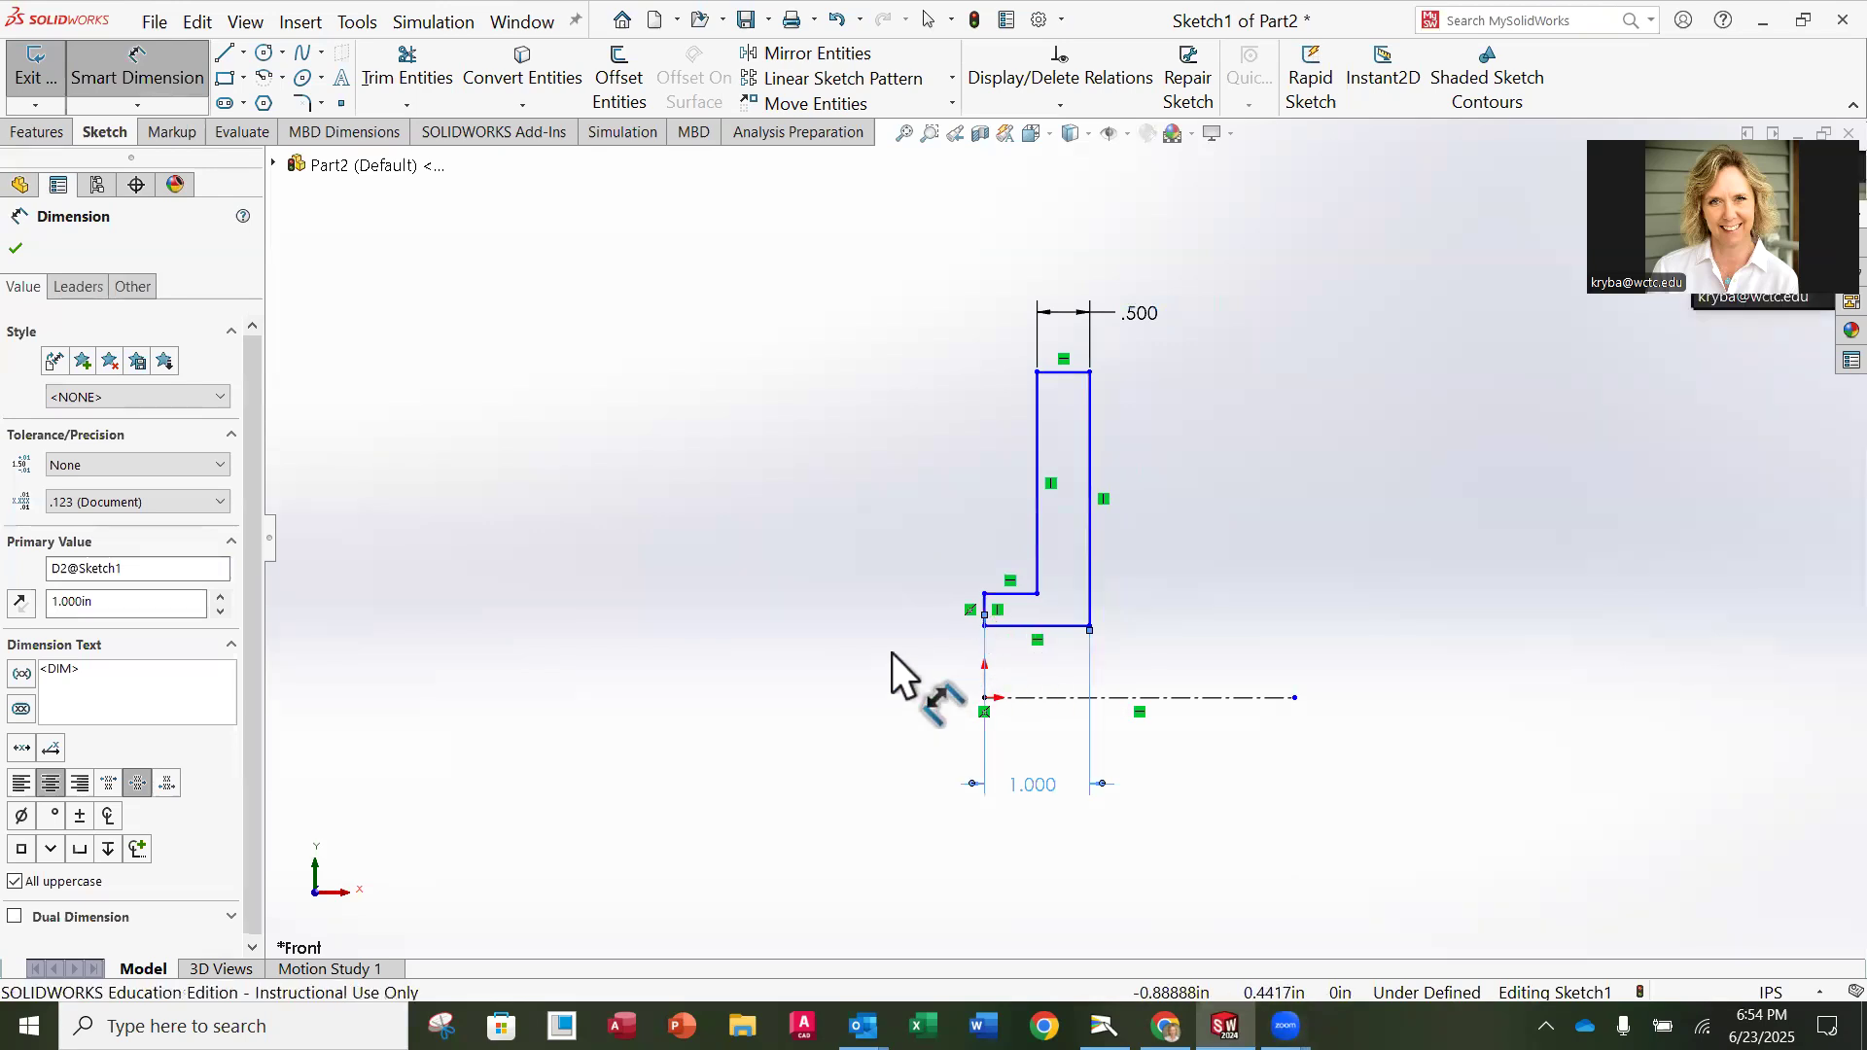
left_click(983, 613)
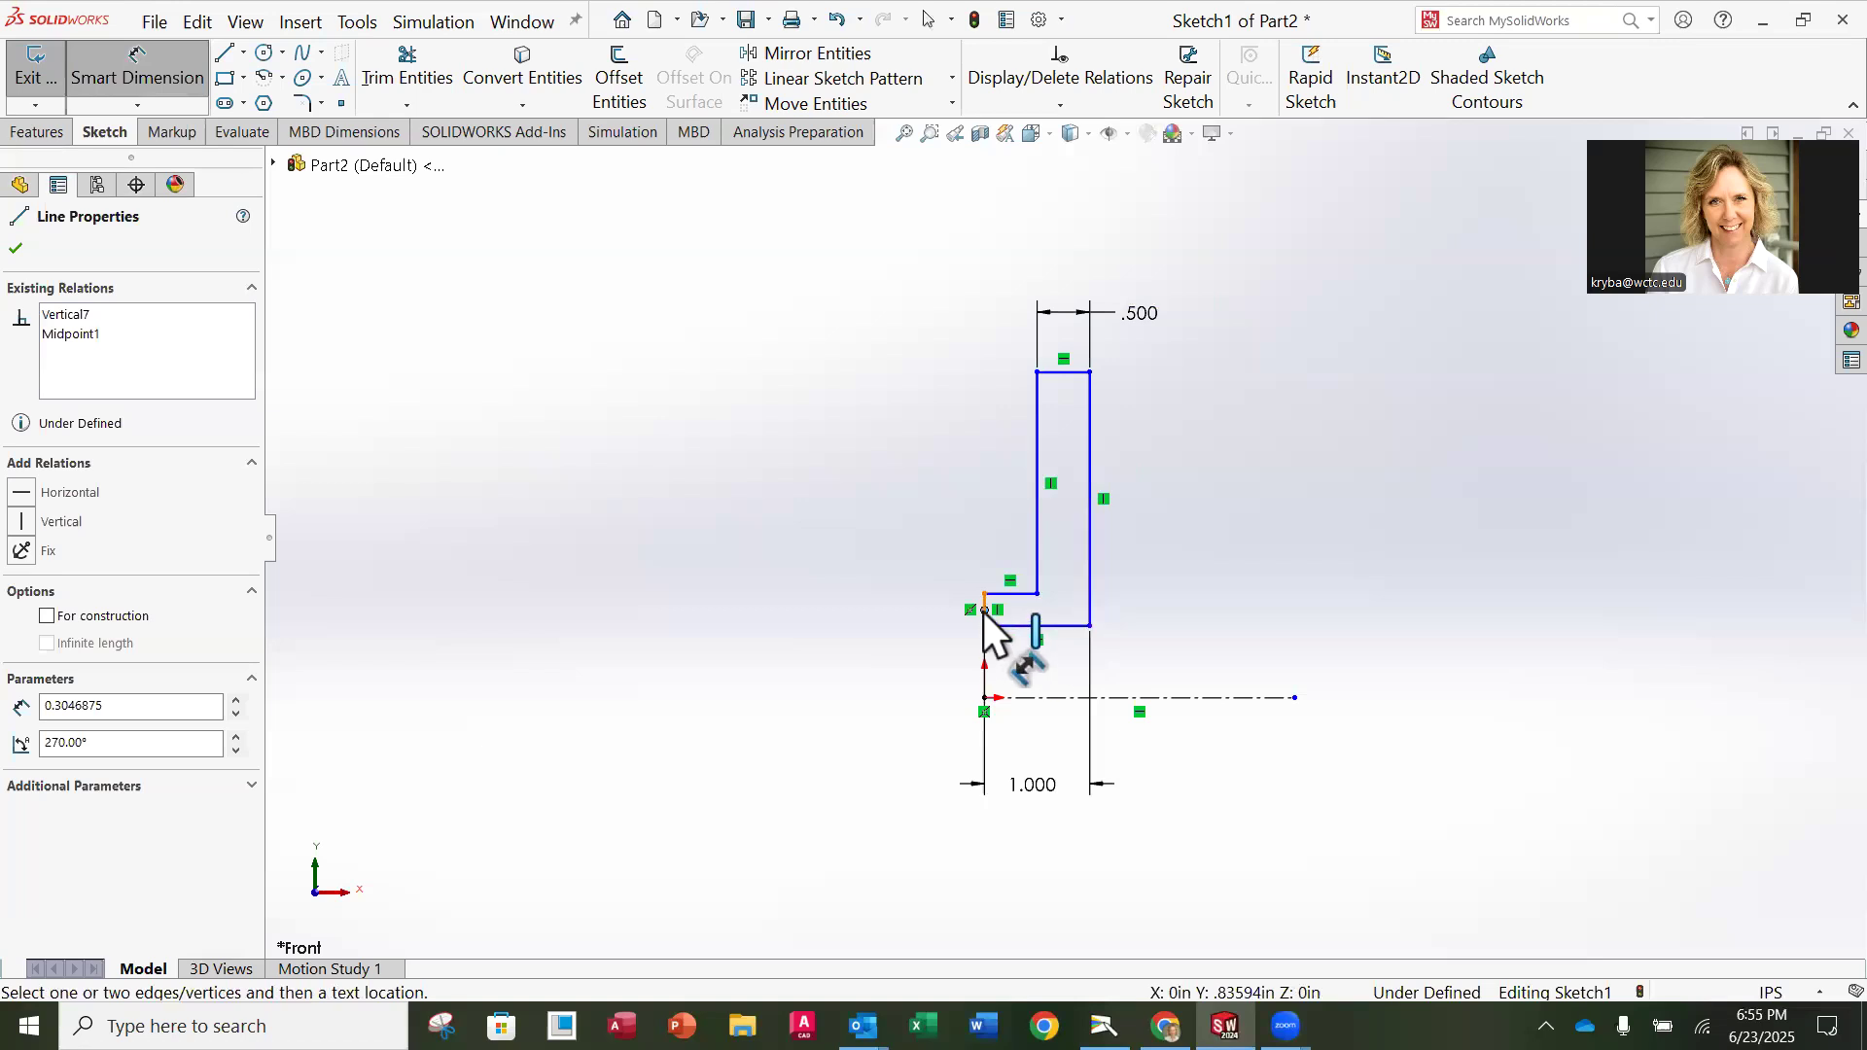
scroll(996, 627, "down", 5)
left_click(972, 586)
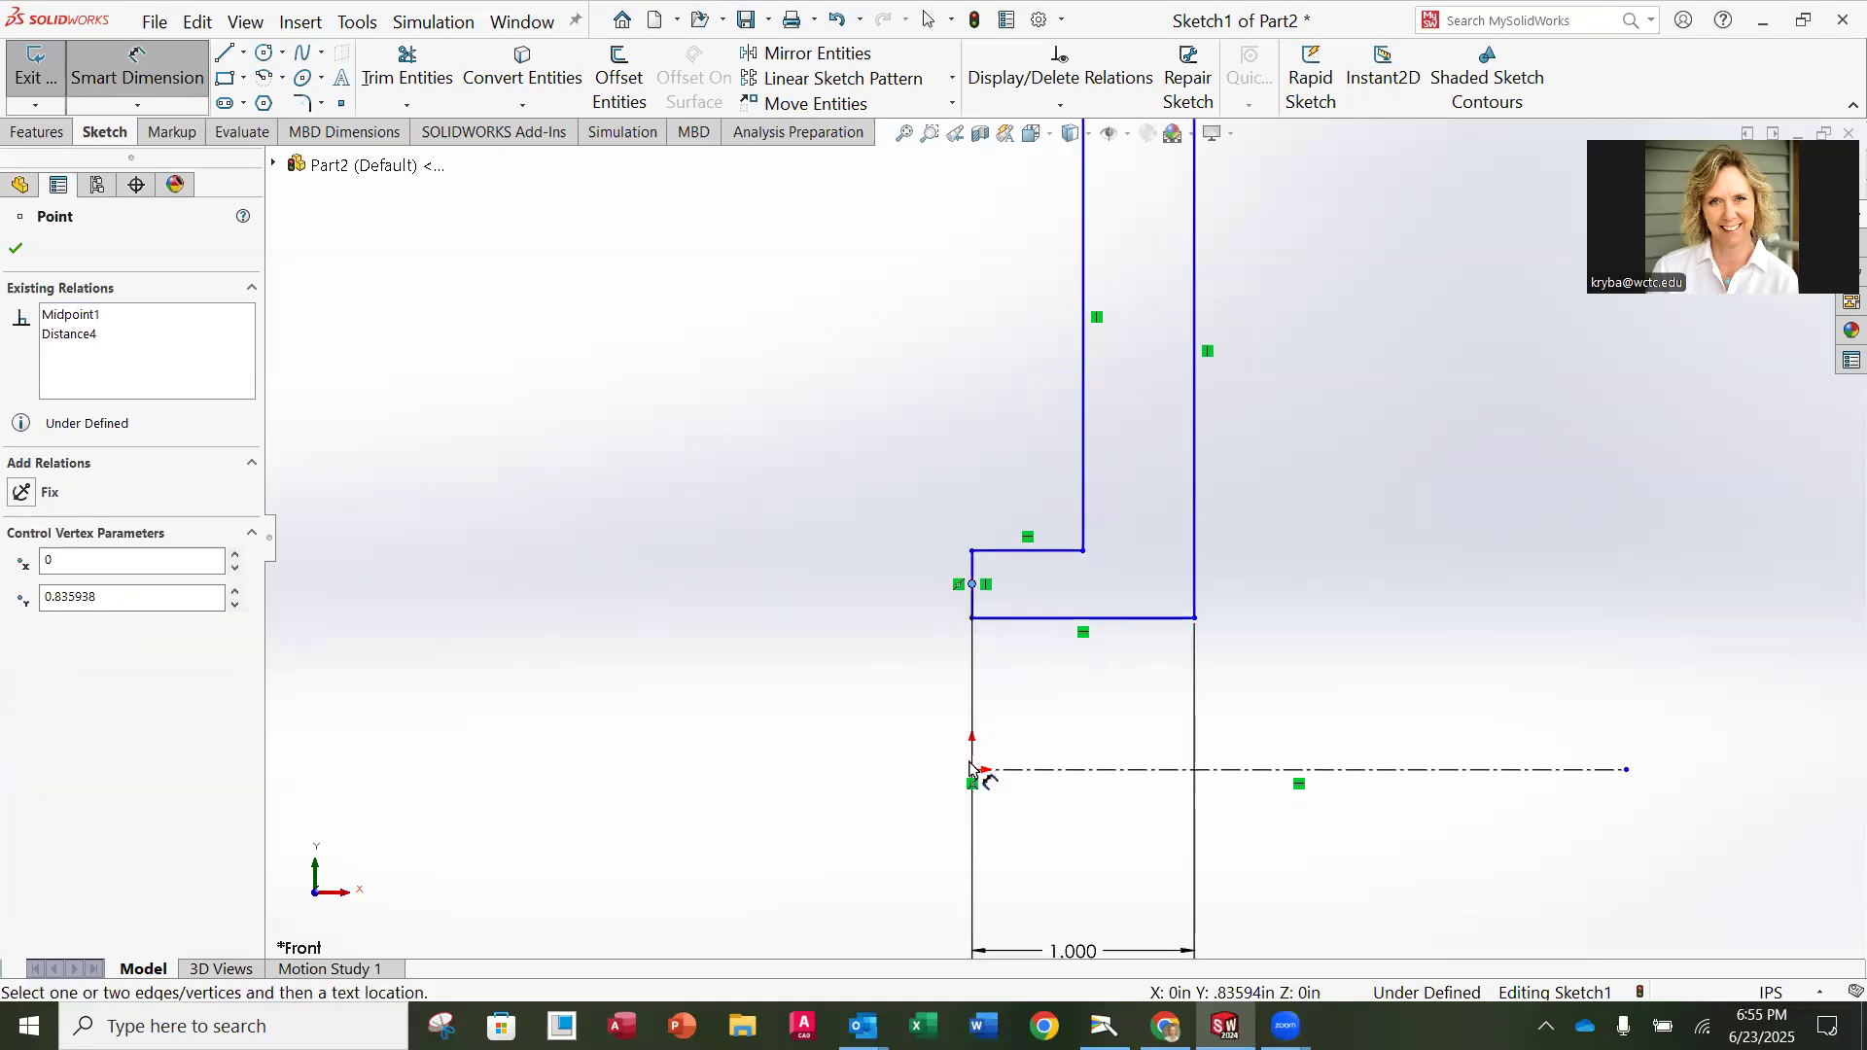
key("Escape")
key("Escape")
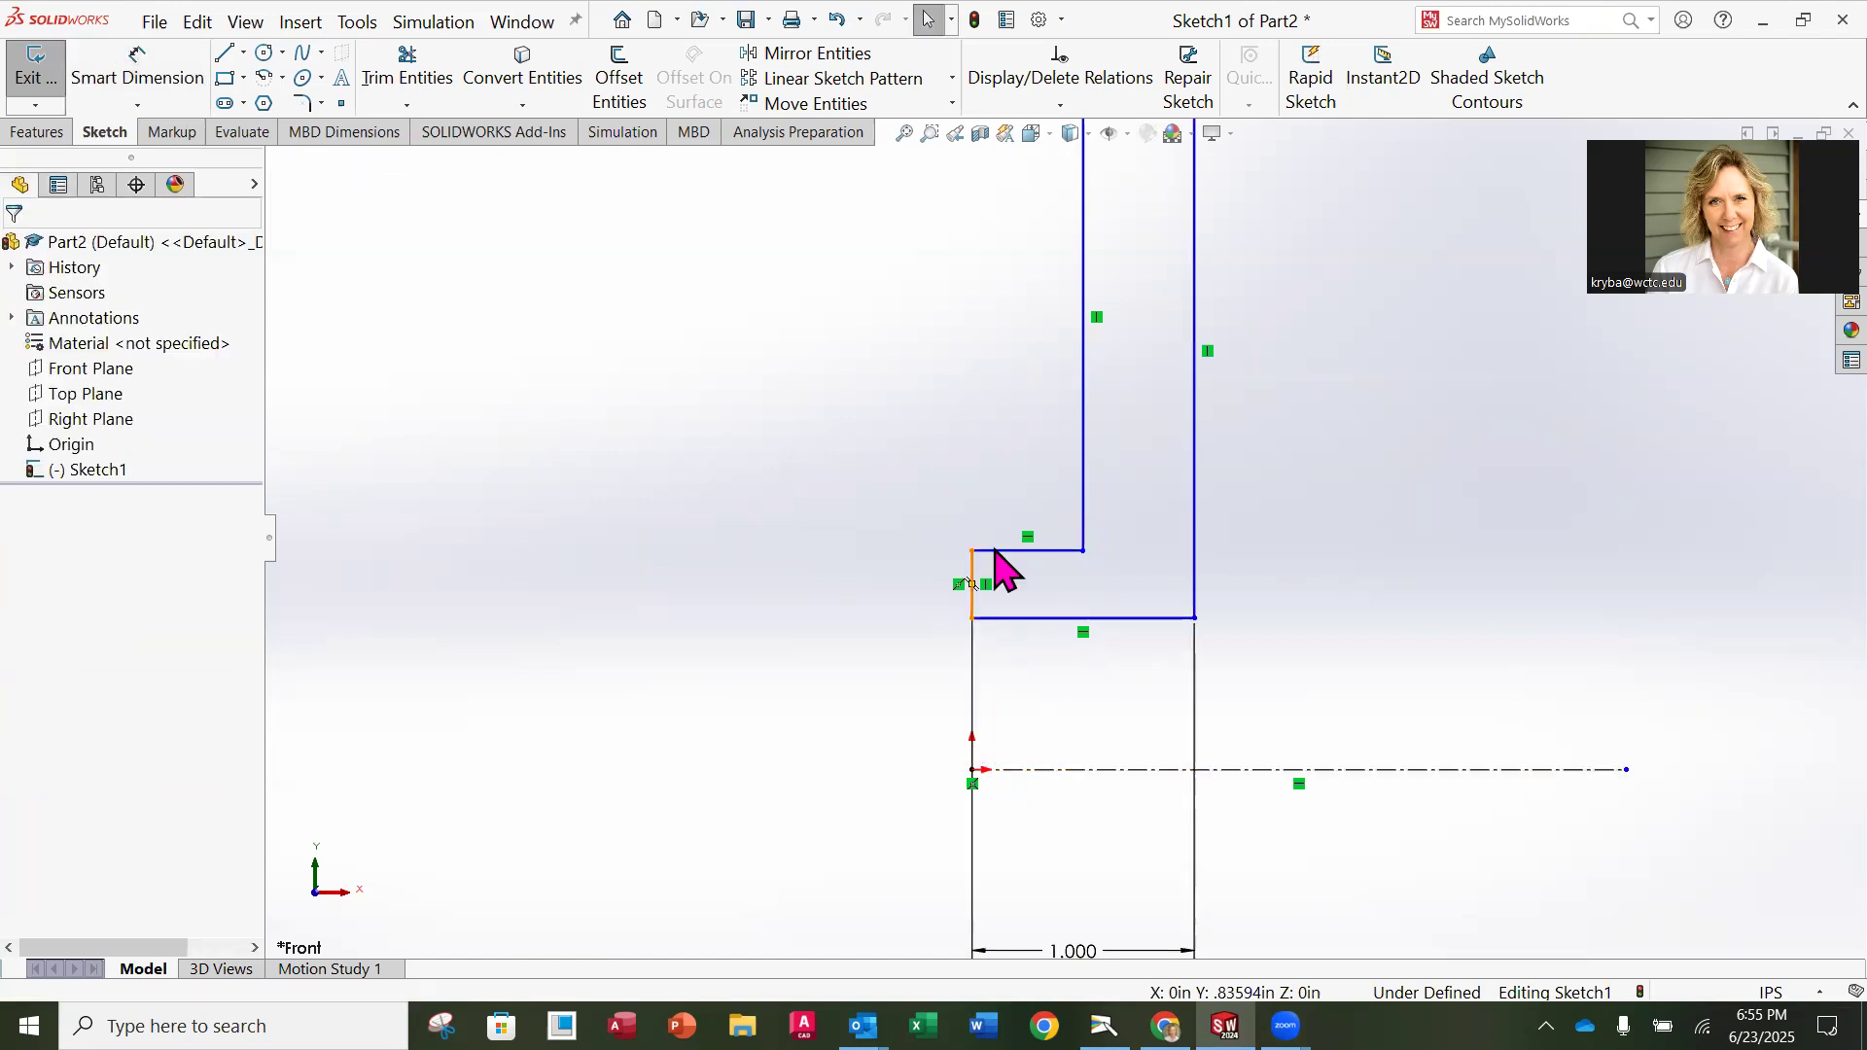
Step: Add a Coincident relation between the profile's short left vertical edge and the centerline's endpoint at the origin
left_click(1061, 104)
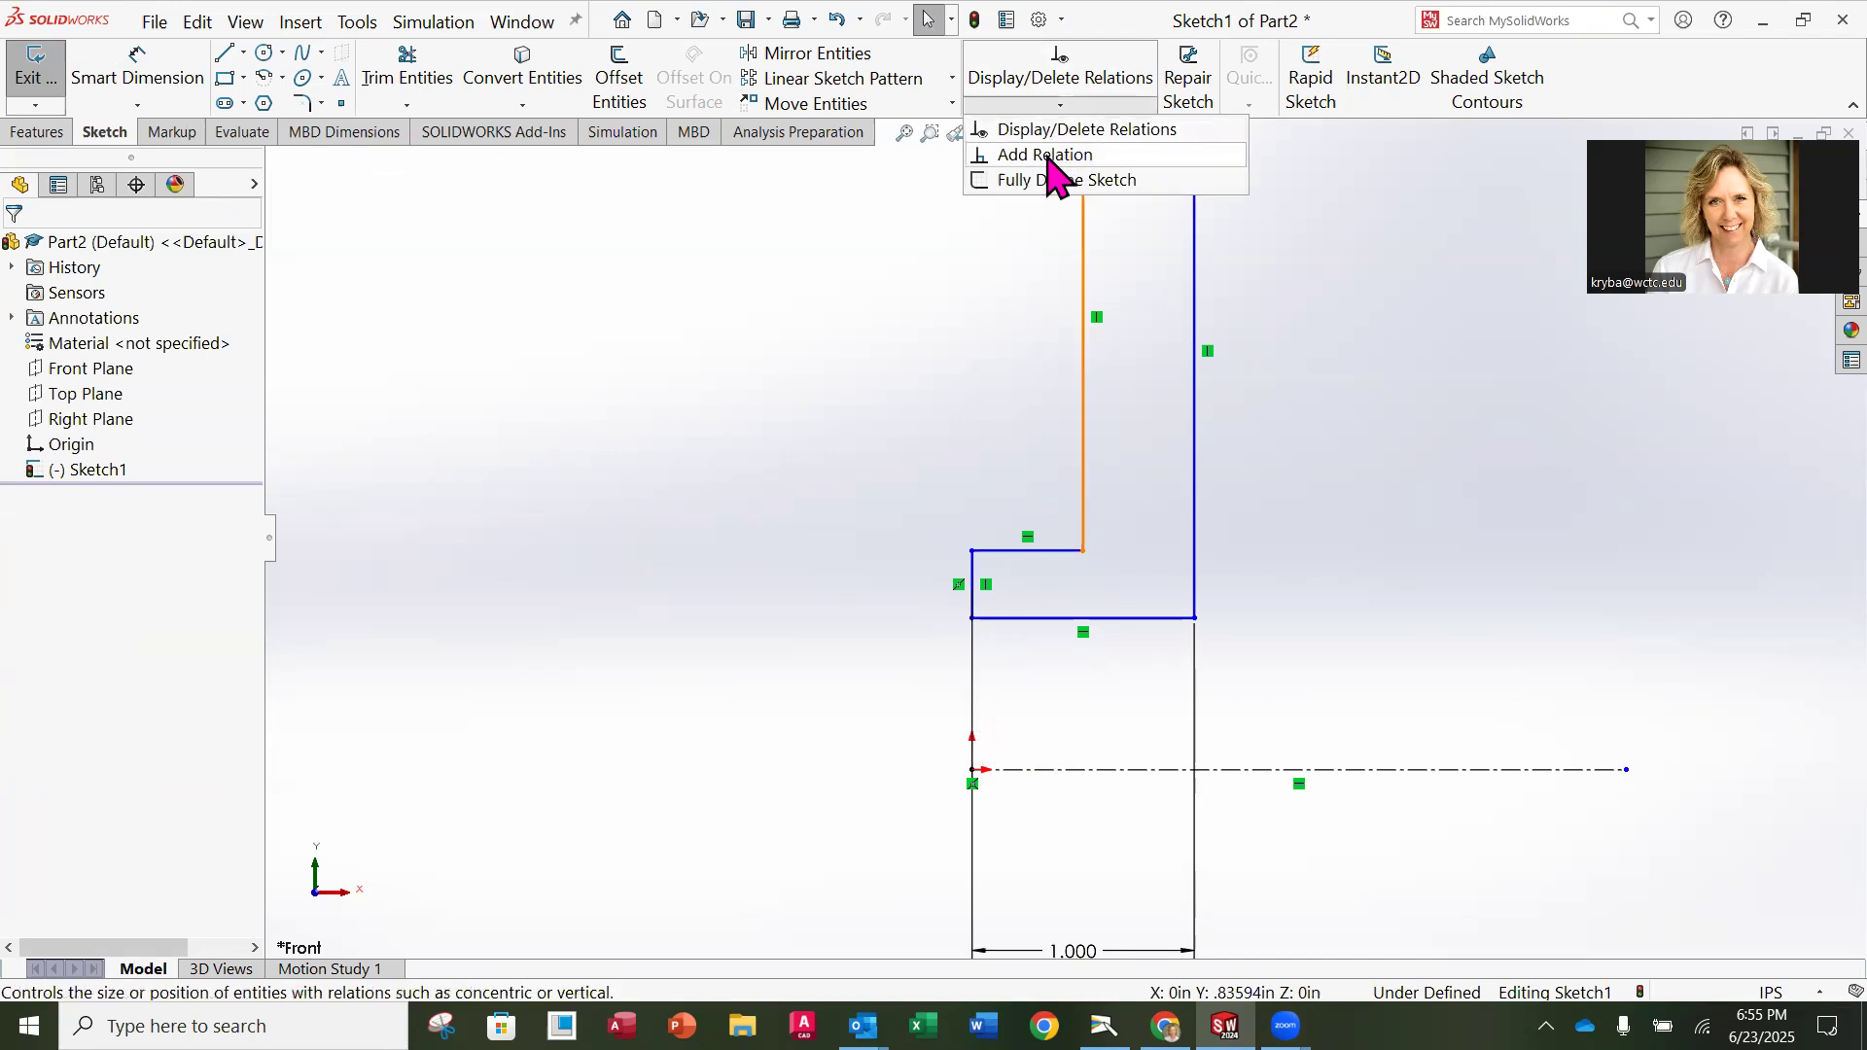
left_click(1052, 157)
left_click(970, 611)
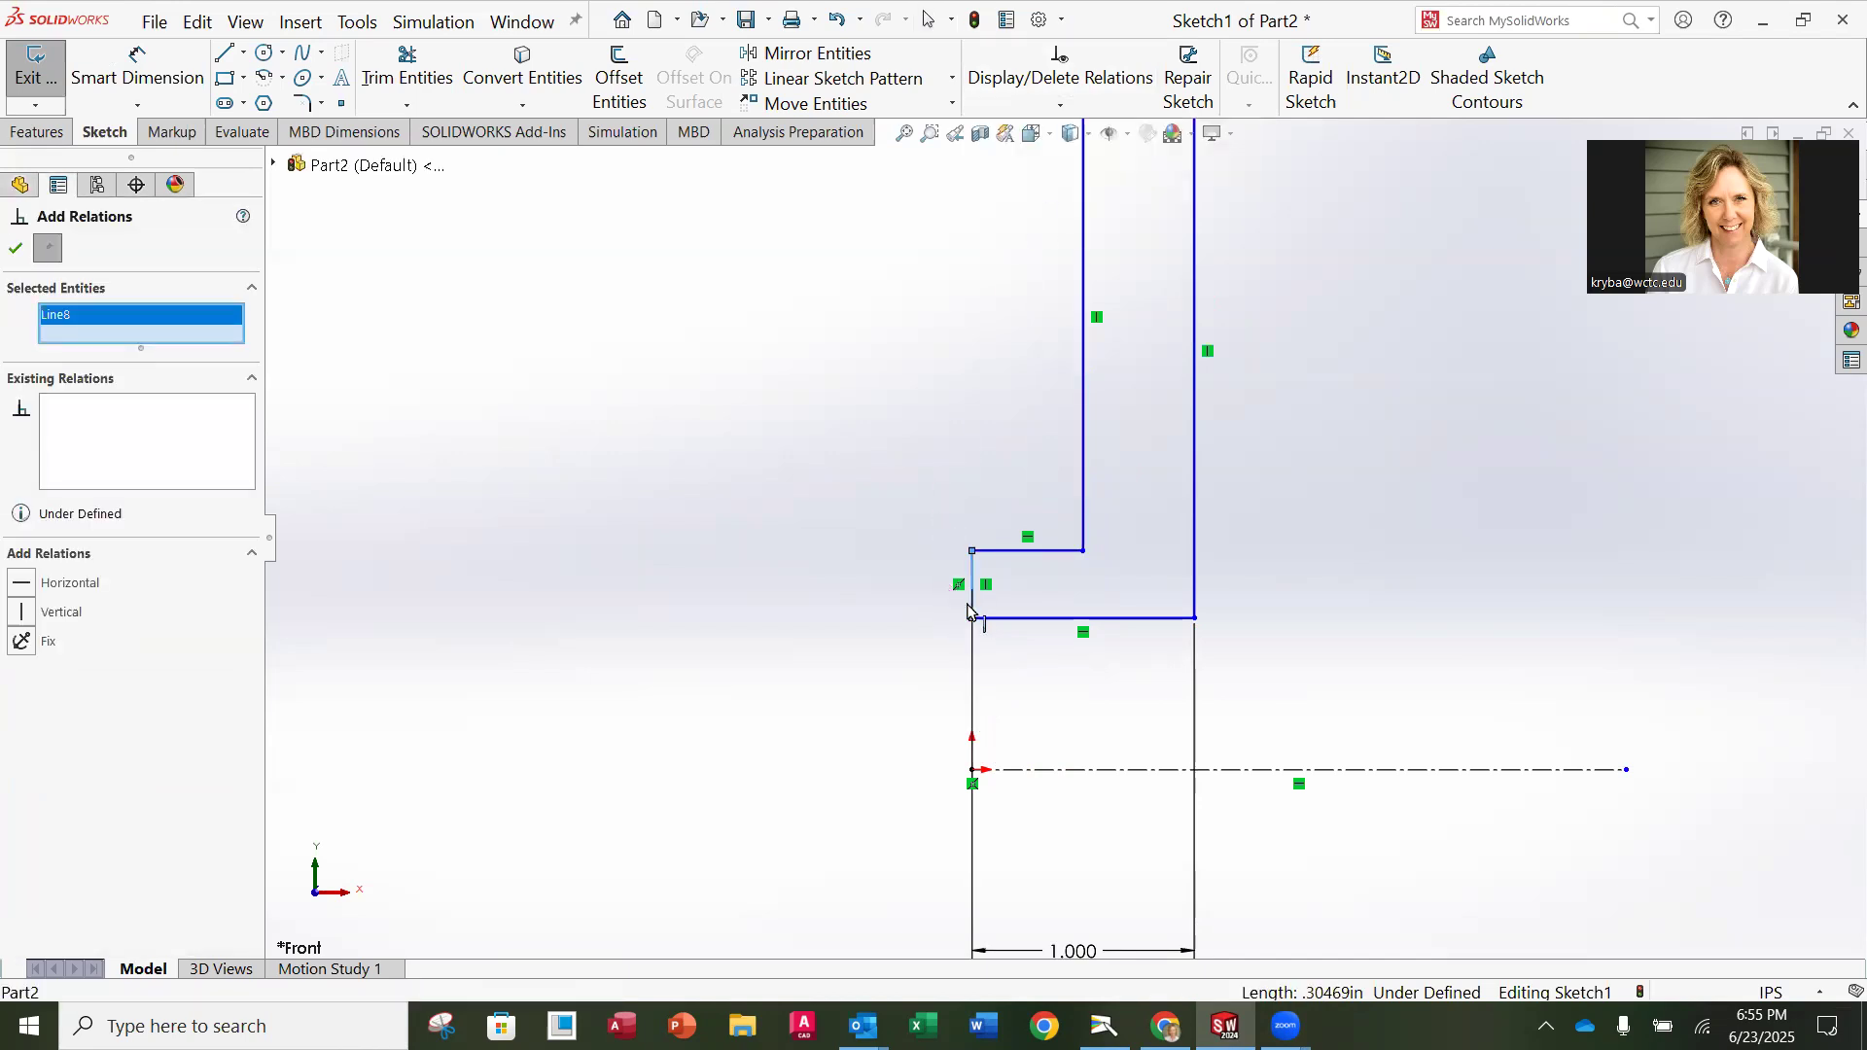
left_click(971, 770)
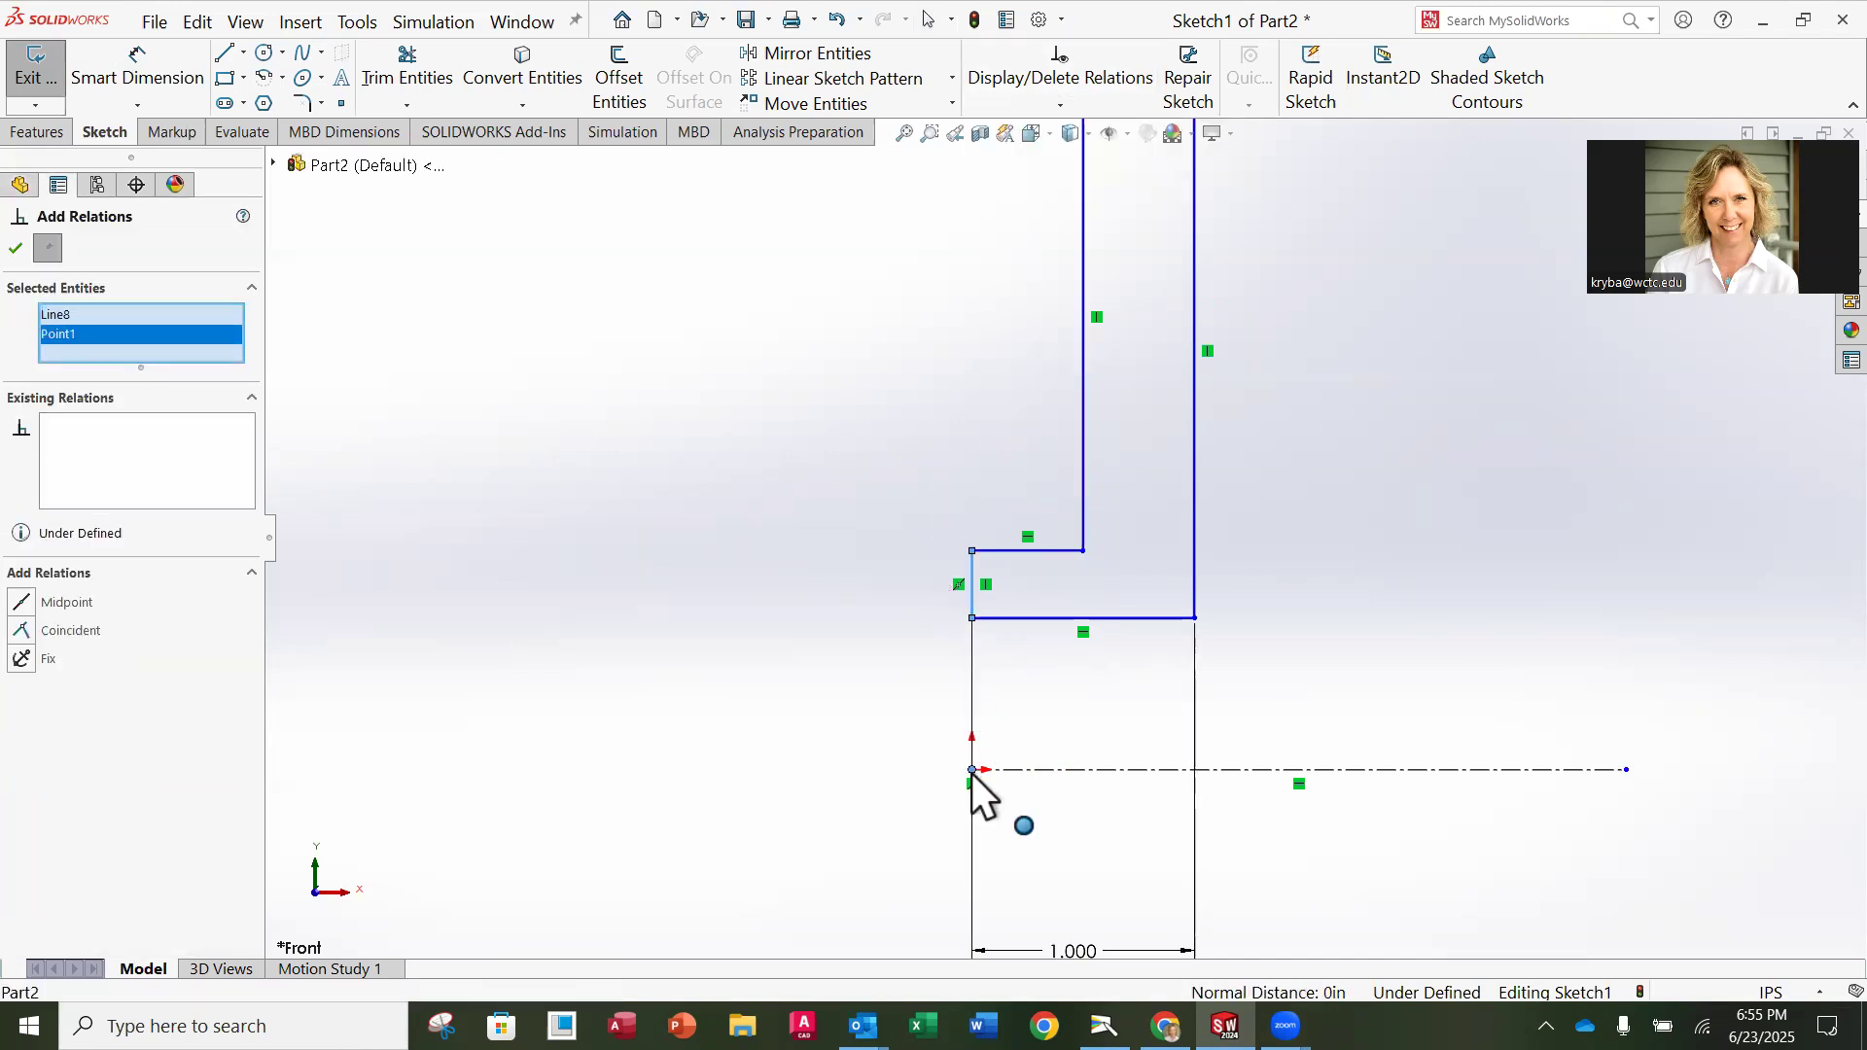
left_click(23, 633)
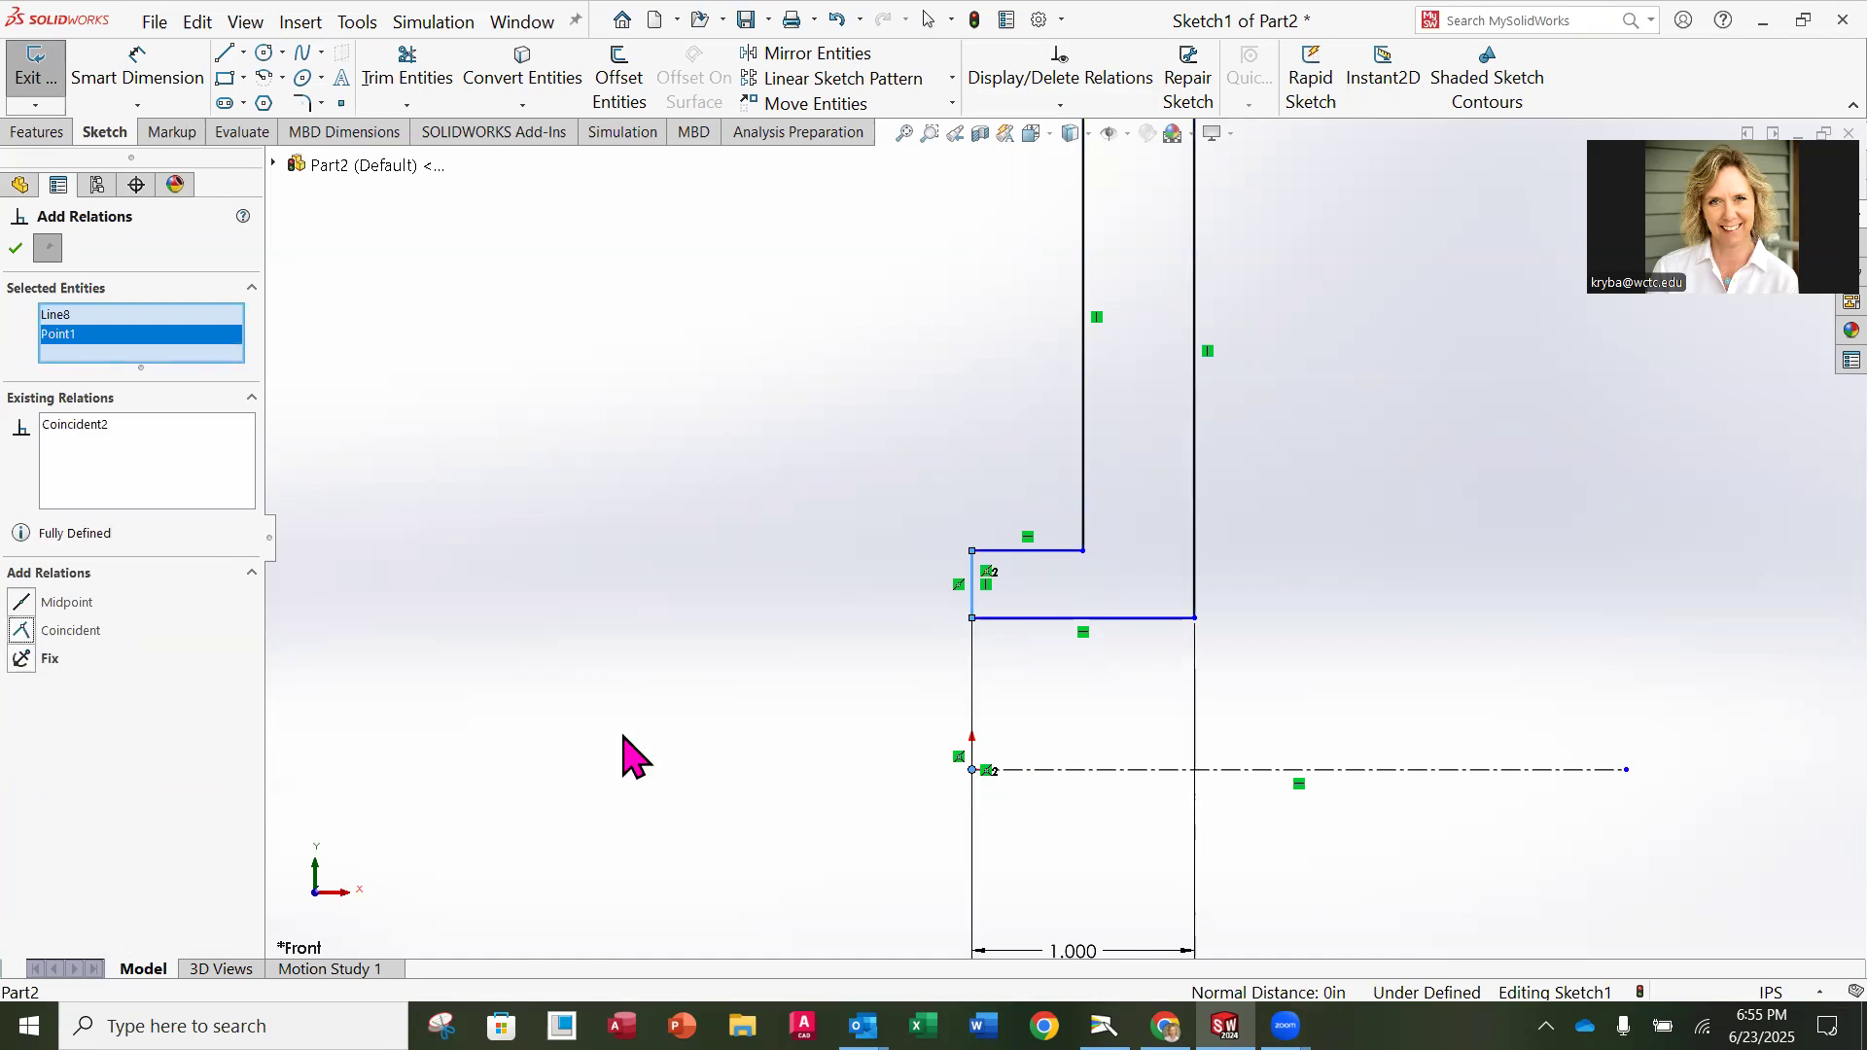
Step: Dimension the profile's lower horizontal edge from the centerline as a 1.5 in diameter
key("Escape")
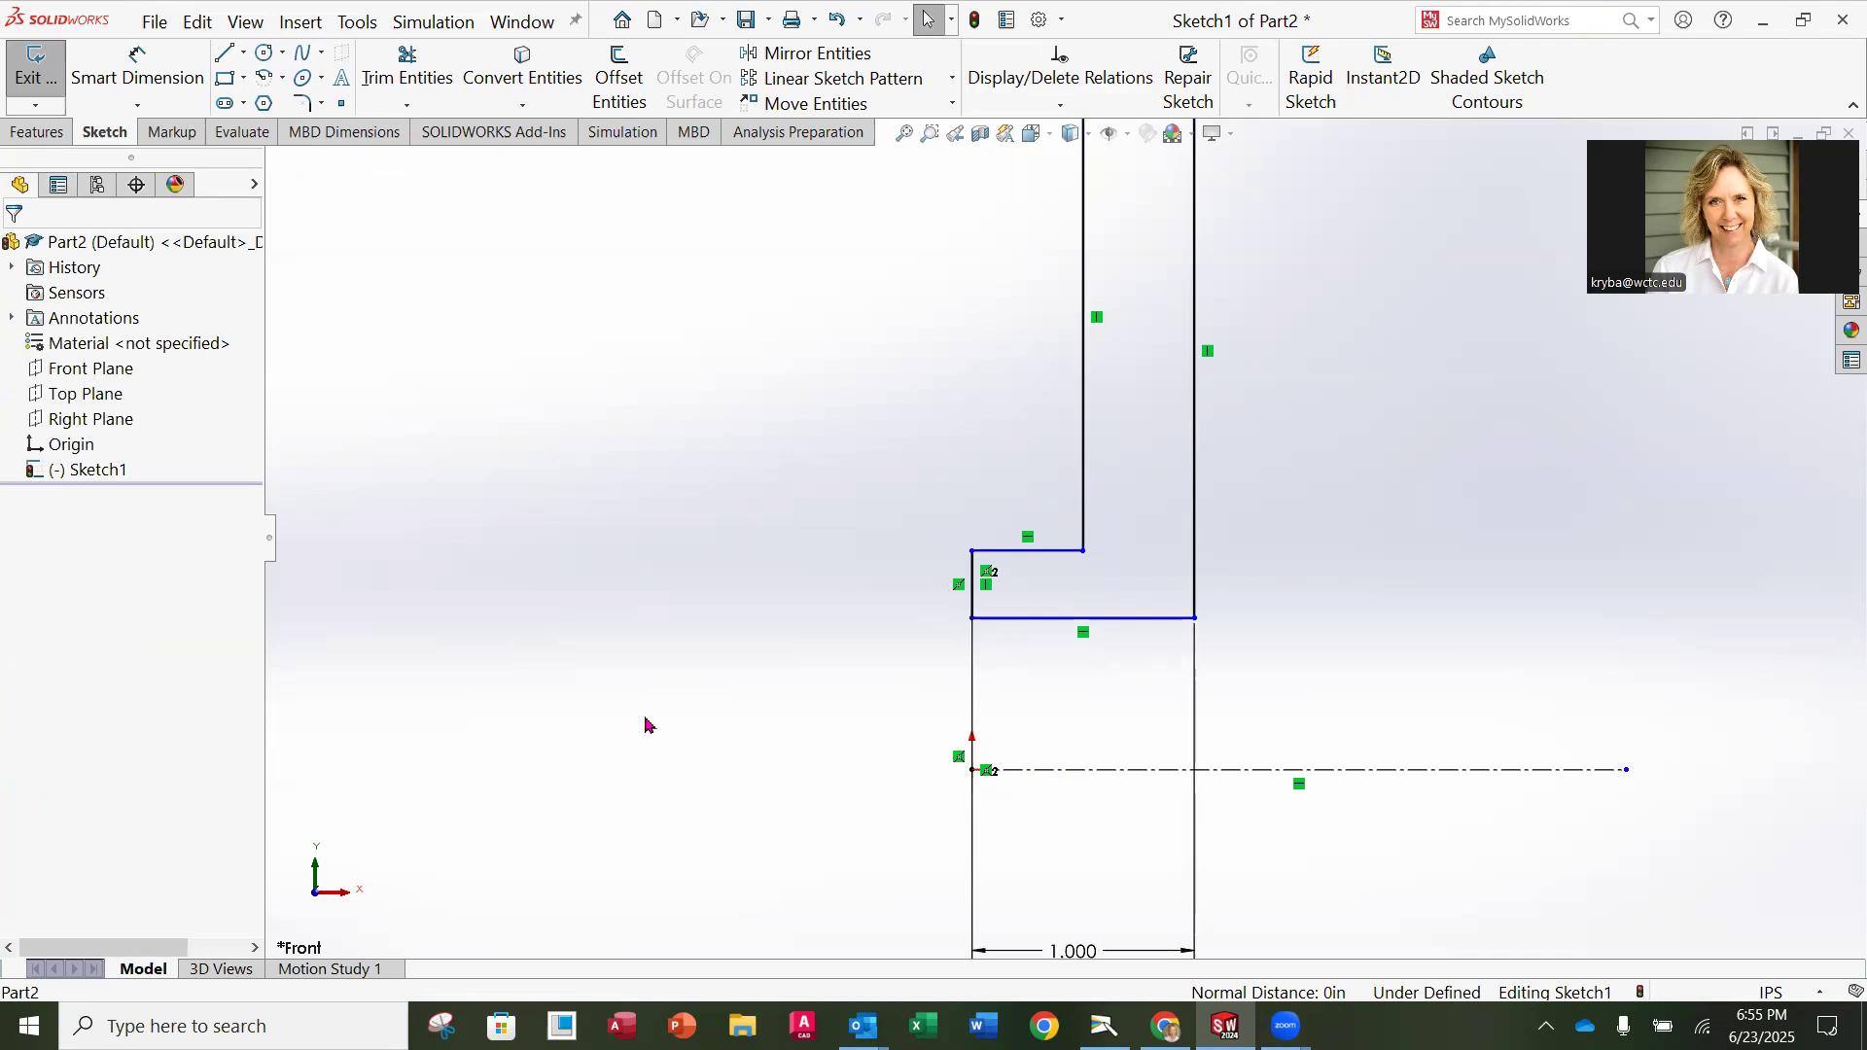
scroll(1084, 739, "up", 3)
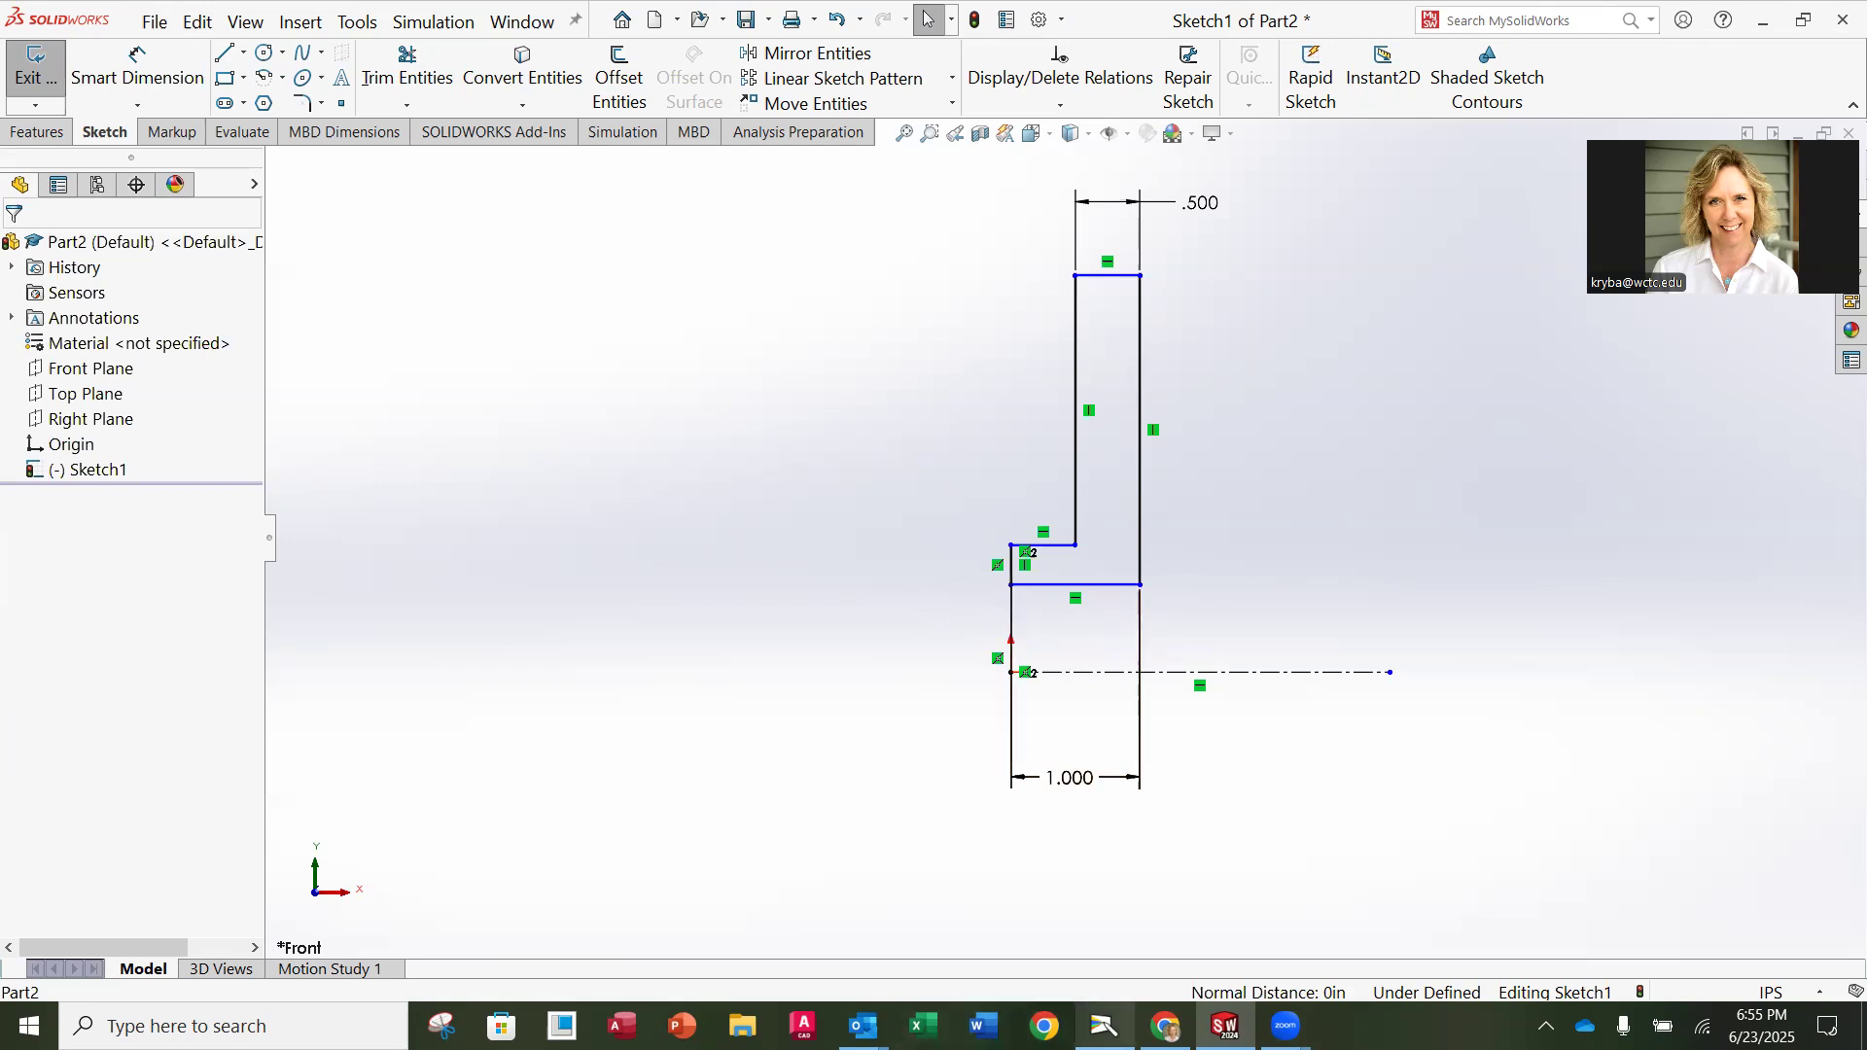
left_click(156, 73)
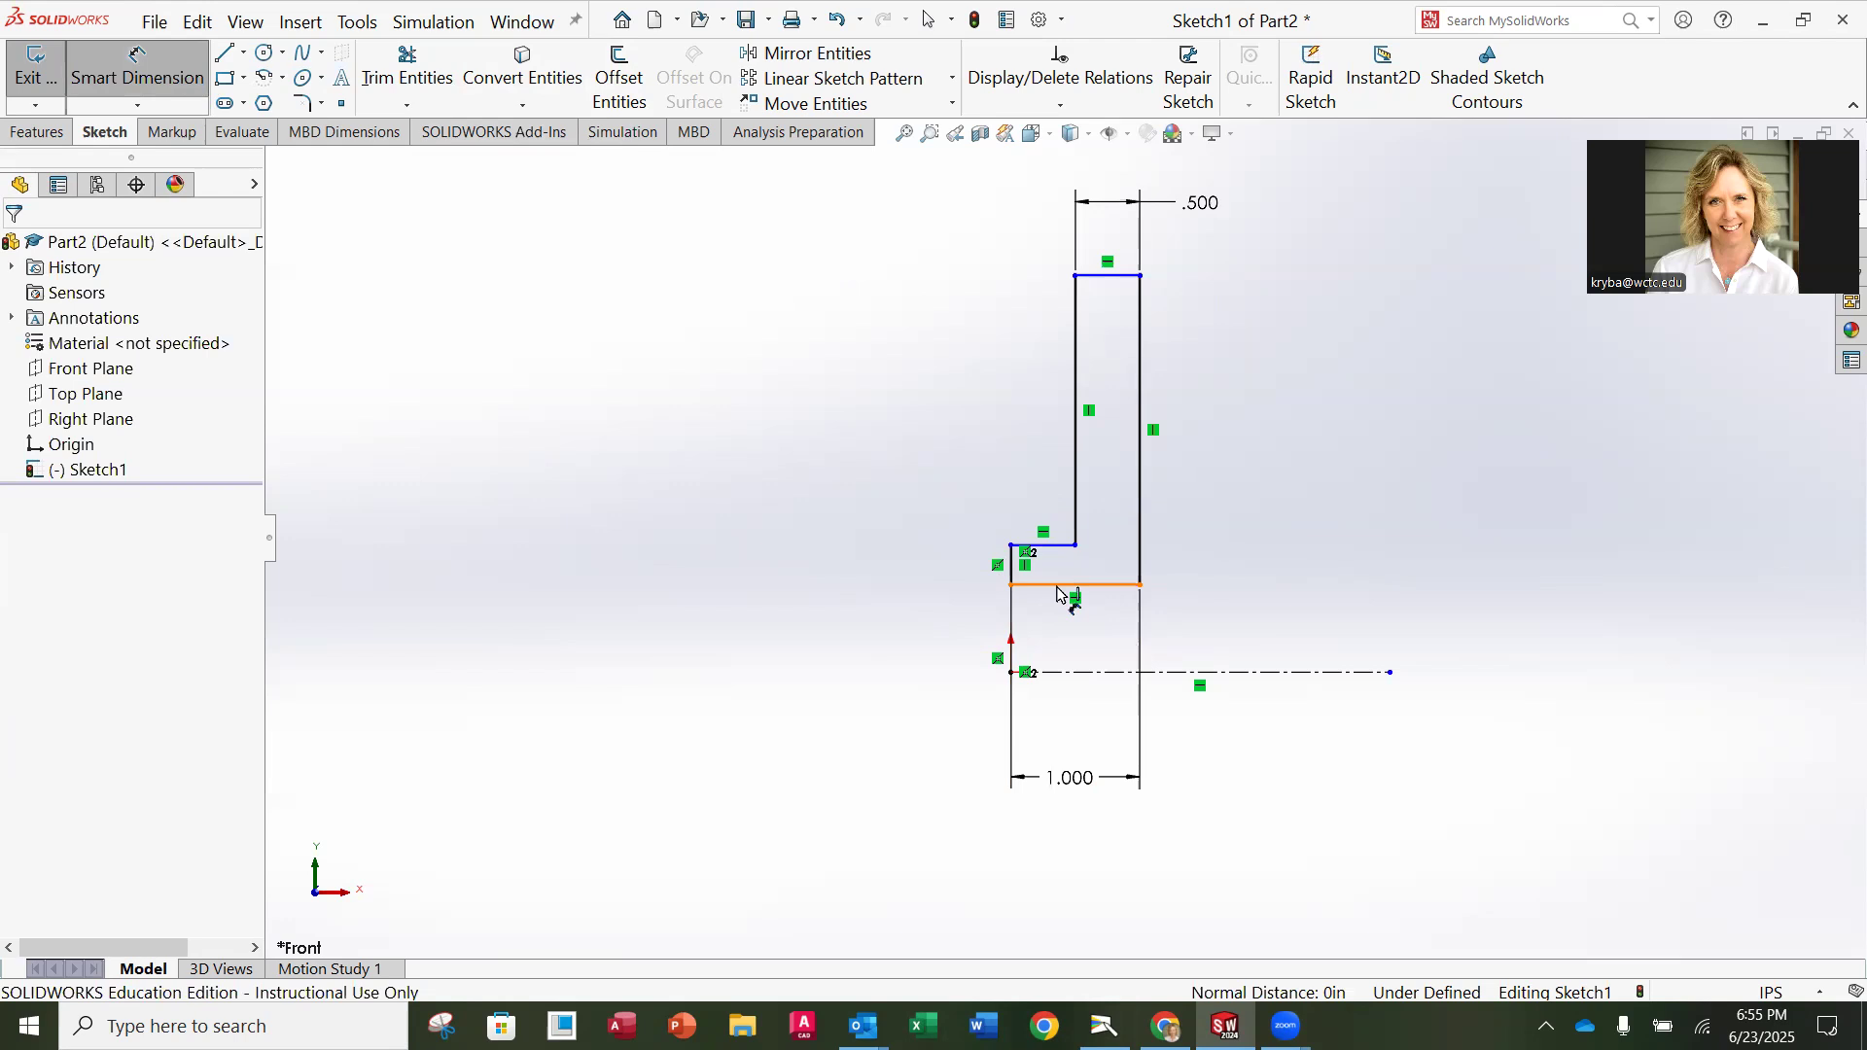
left_click(1074, 672)
left_click(1049, 586)
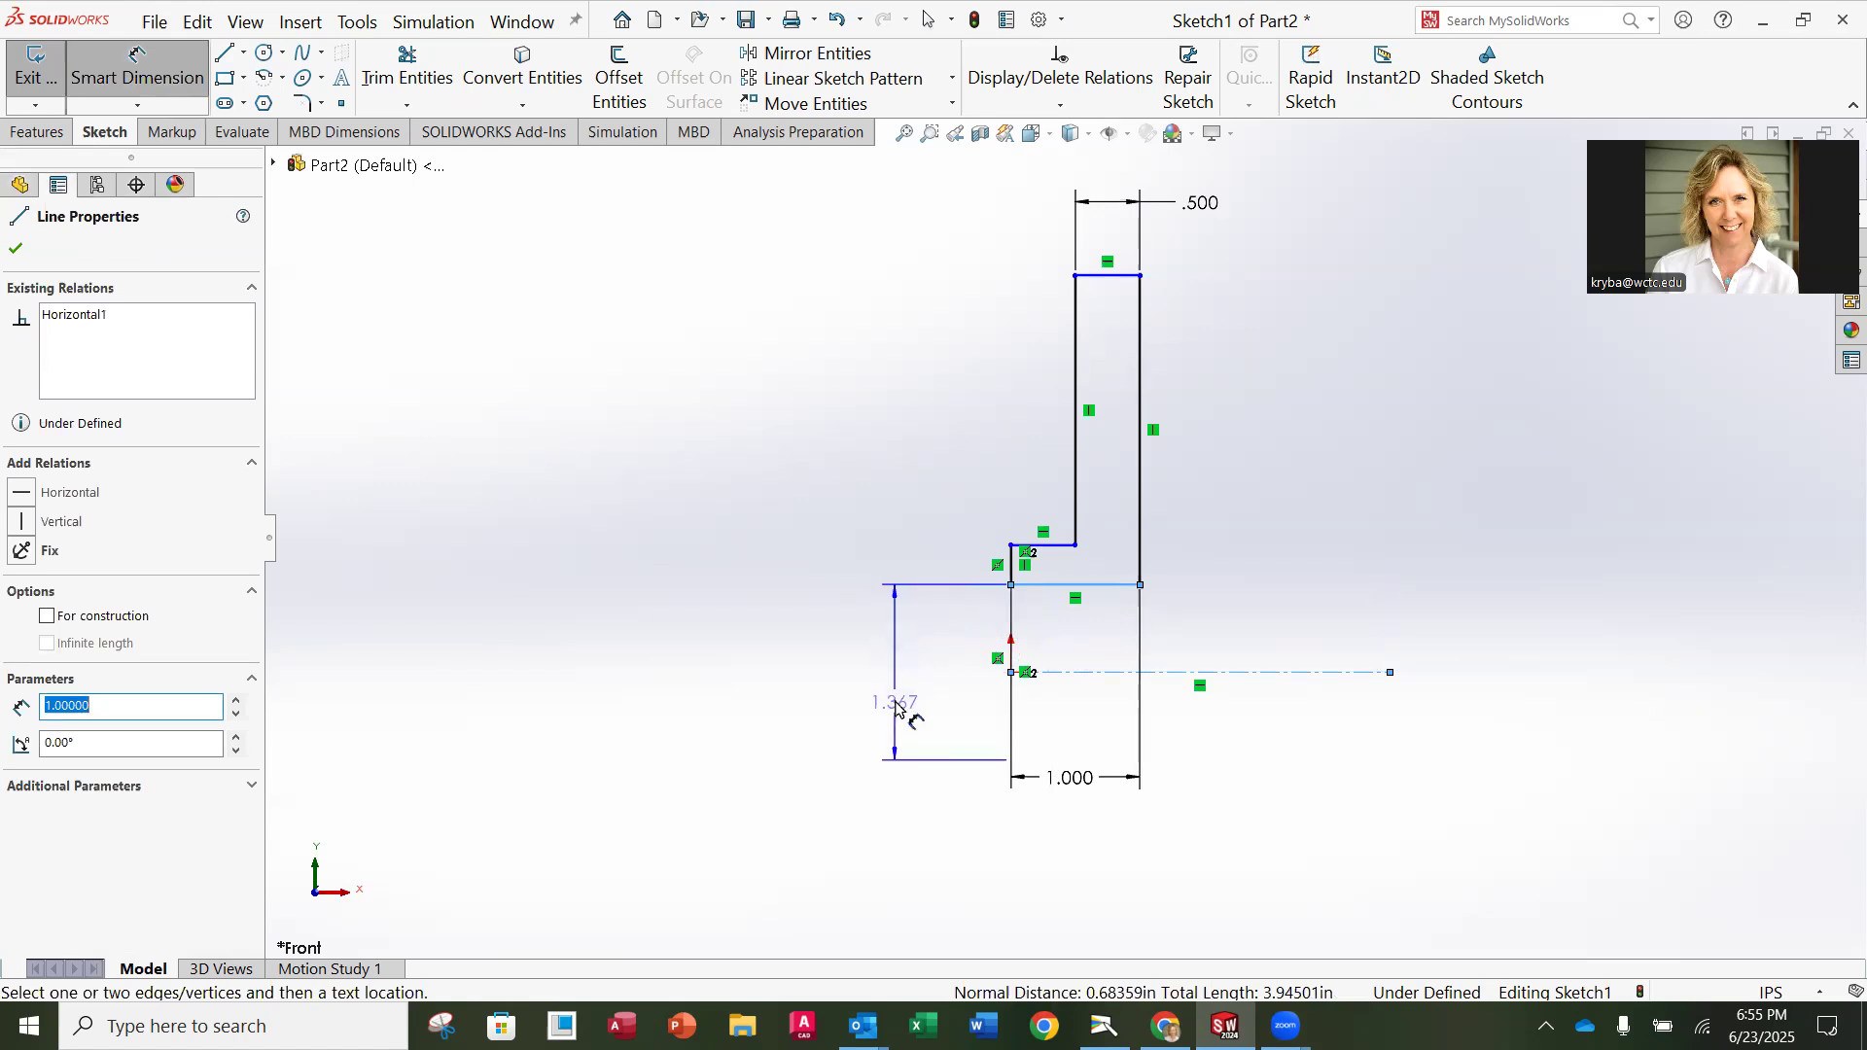
left_click(899, 710)
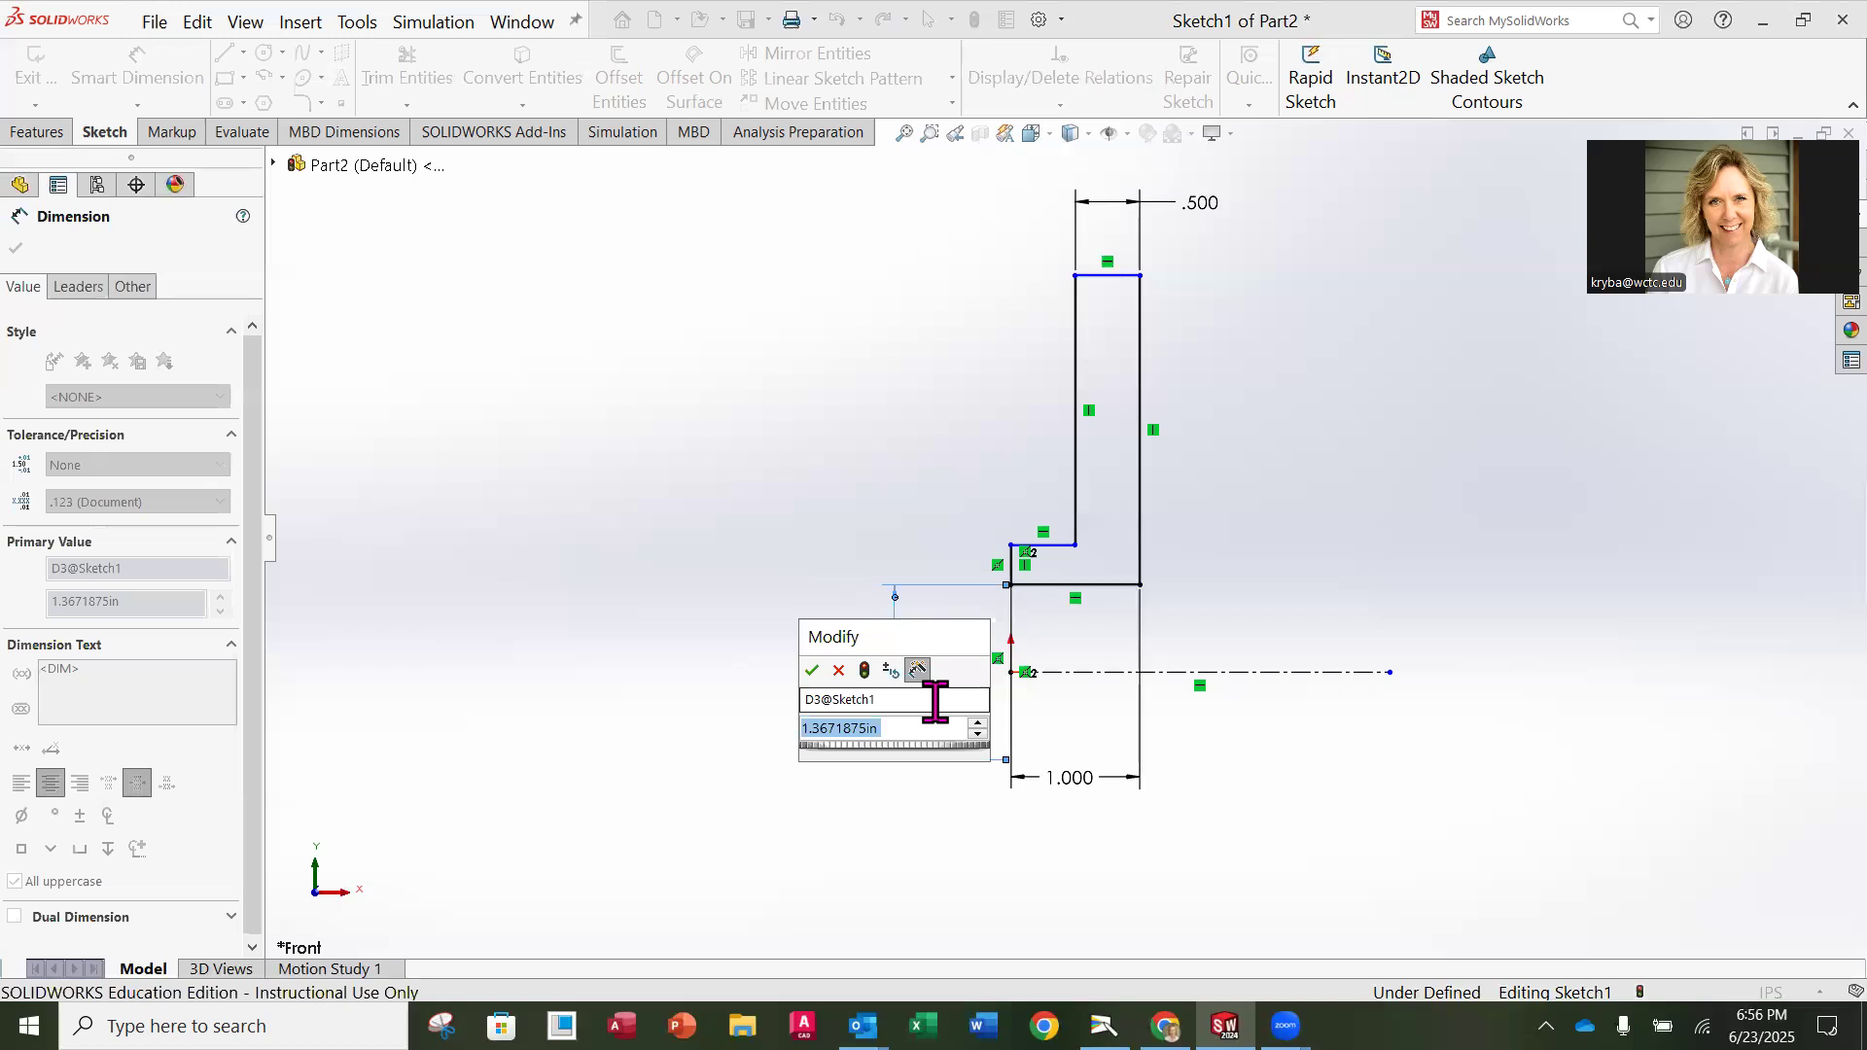
type("1.5")
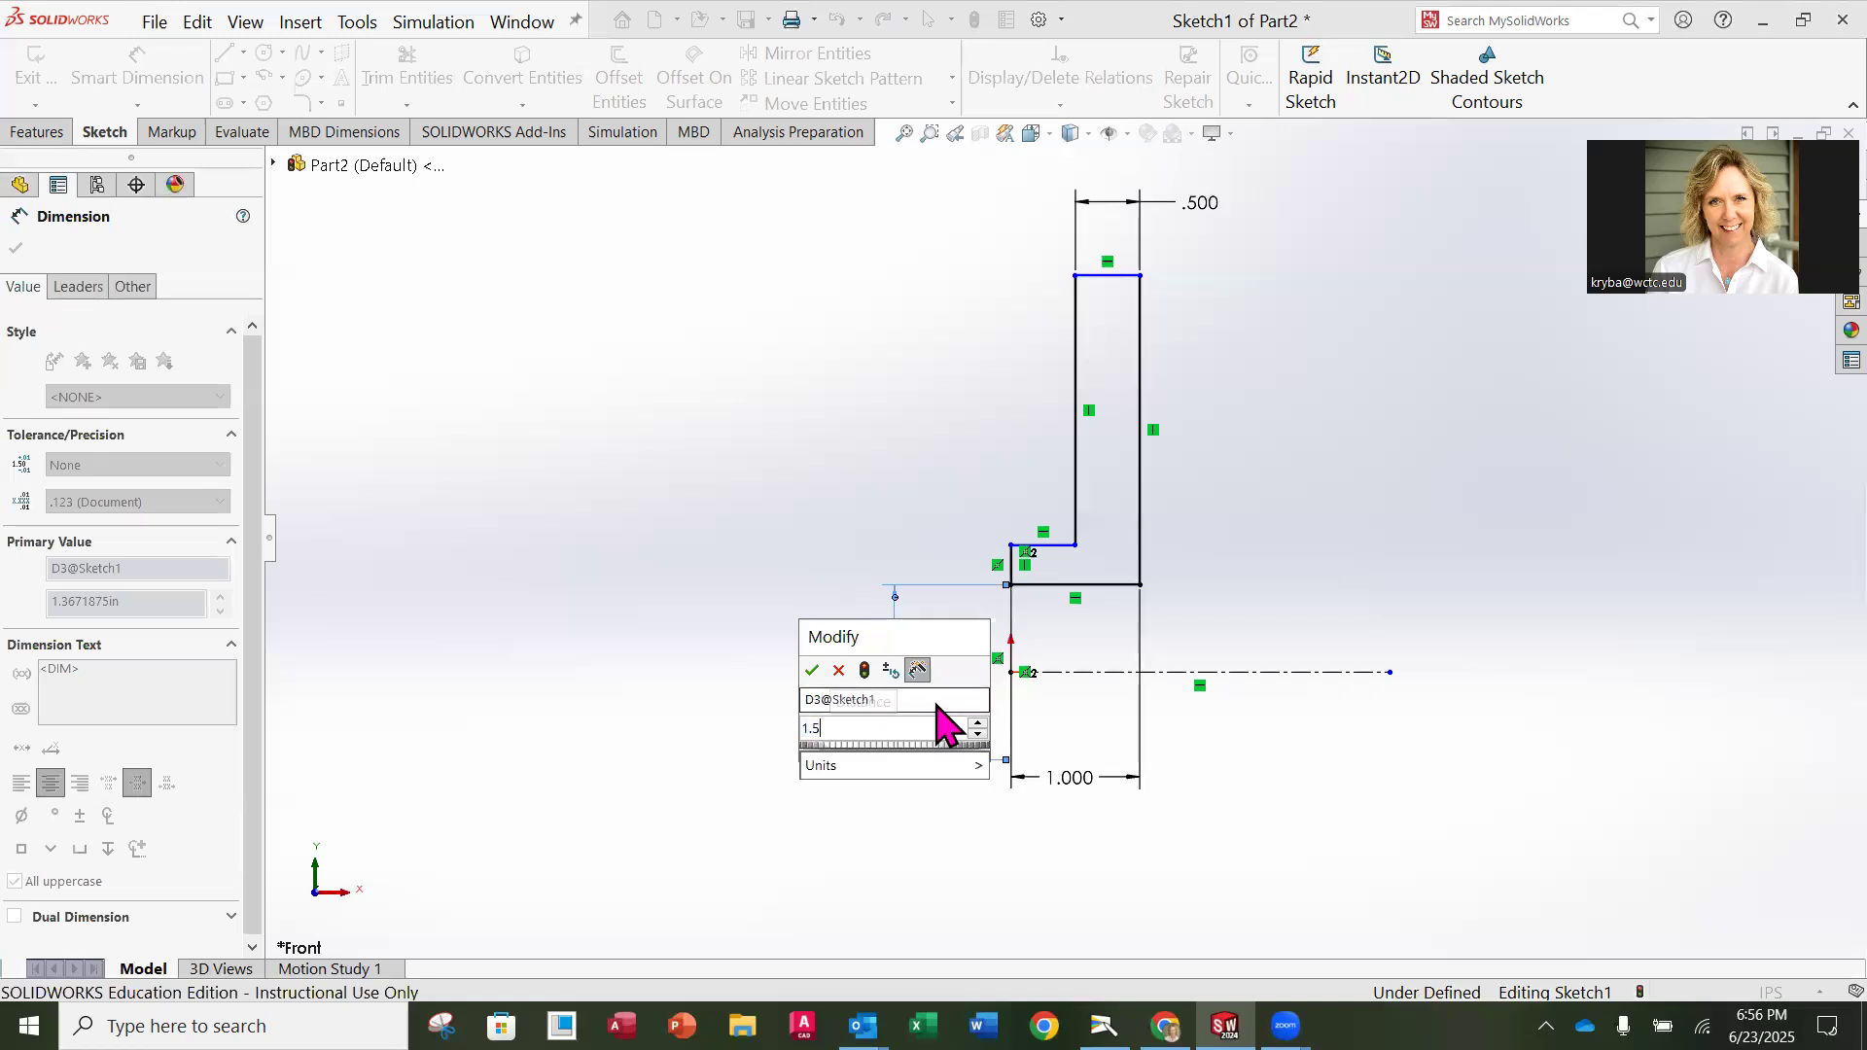
key("Return")
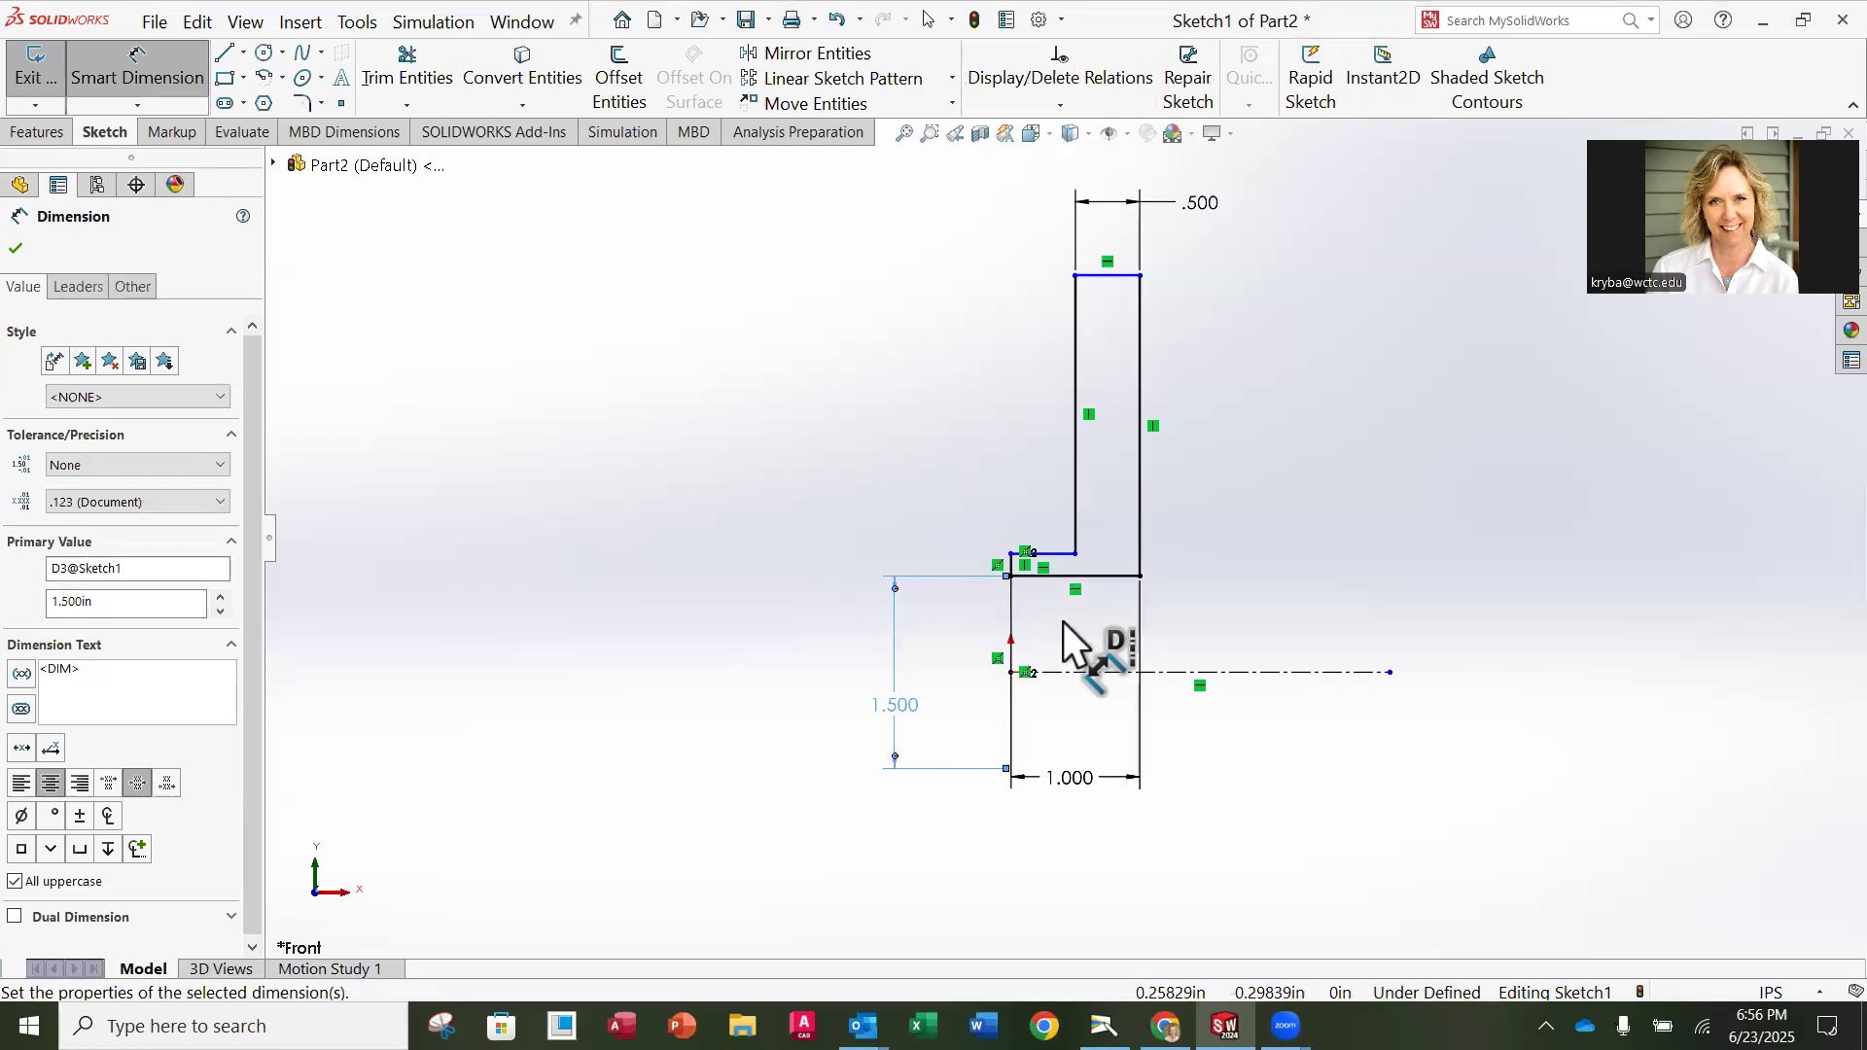
Step: Dimension the profile's short horizontal step edge from the centerline as a 2.5 in diameter
left_click(1060, 669)
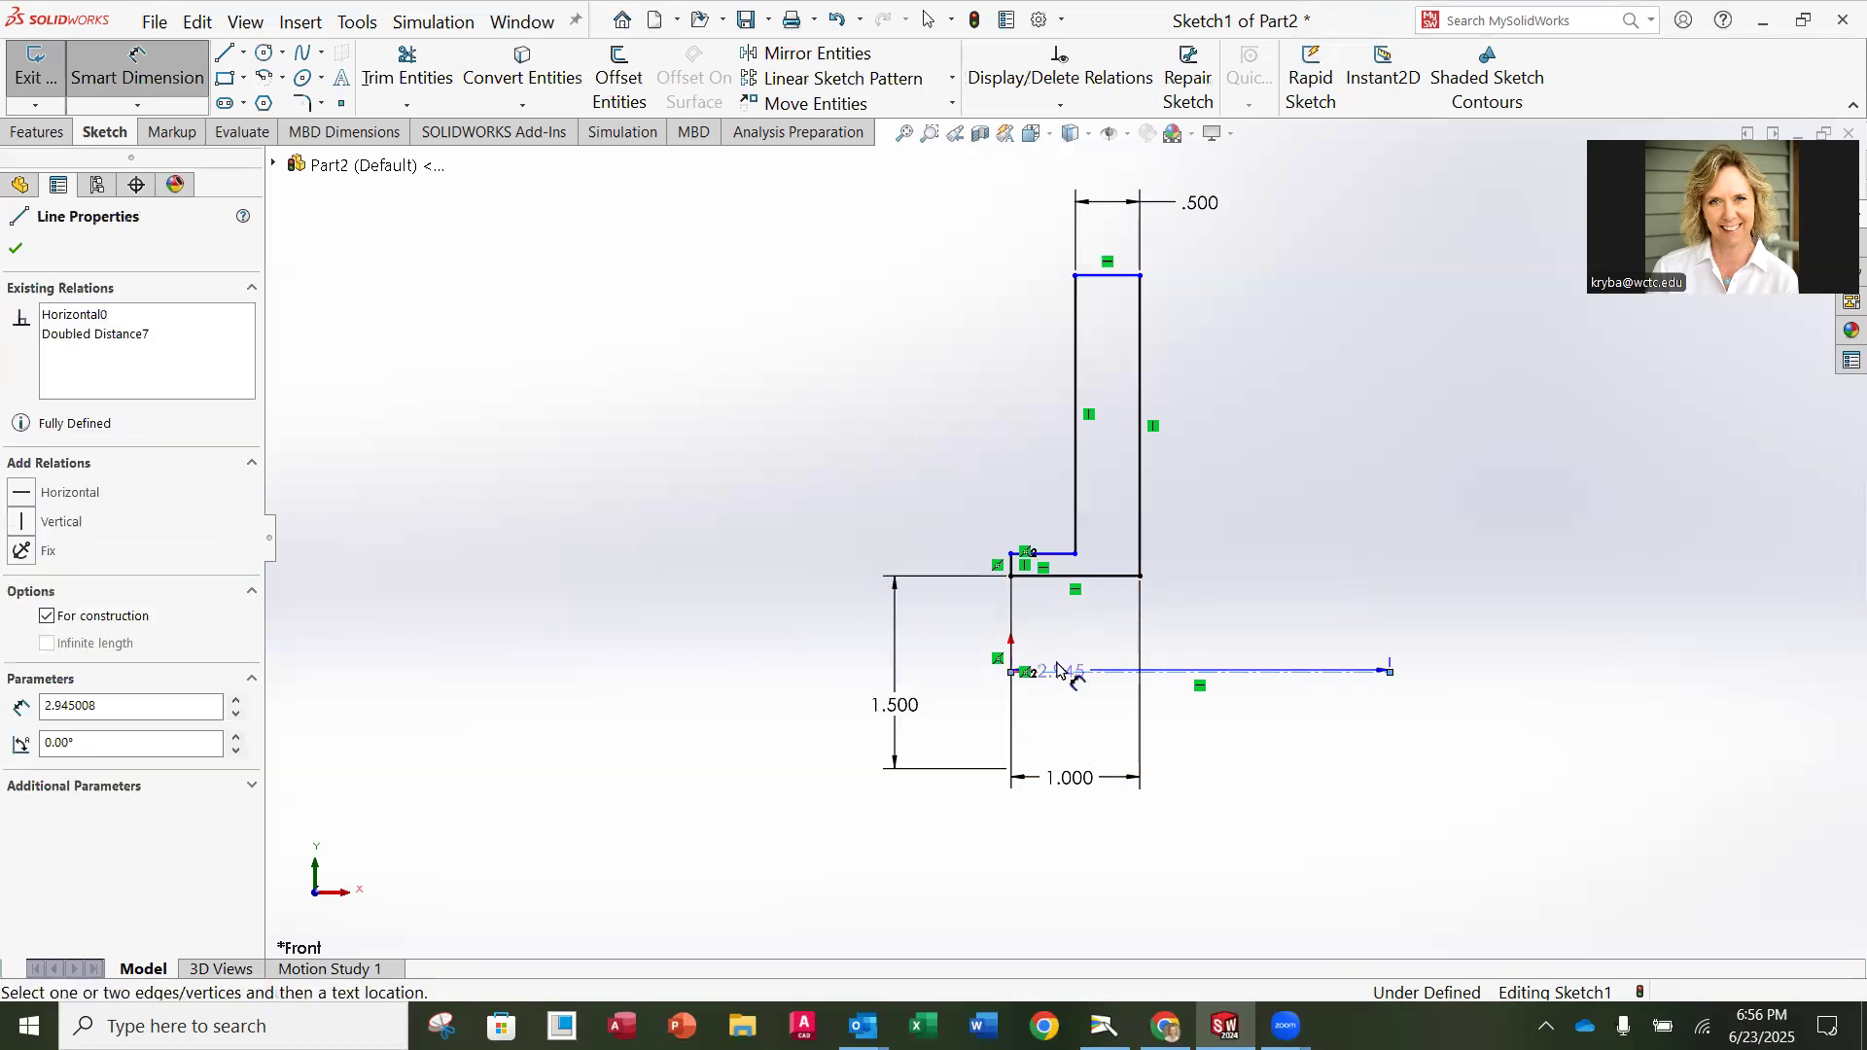
left_click(1053, 553)
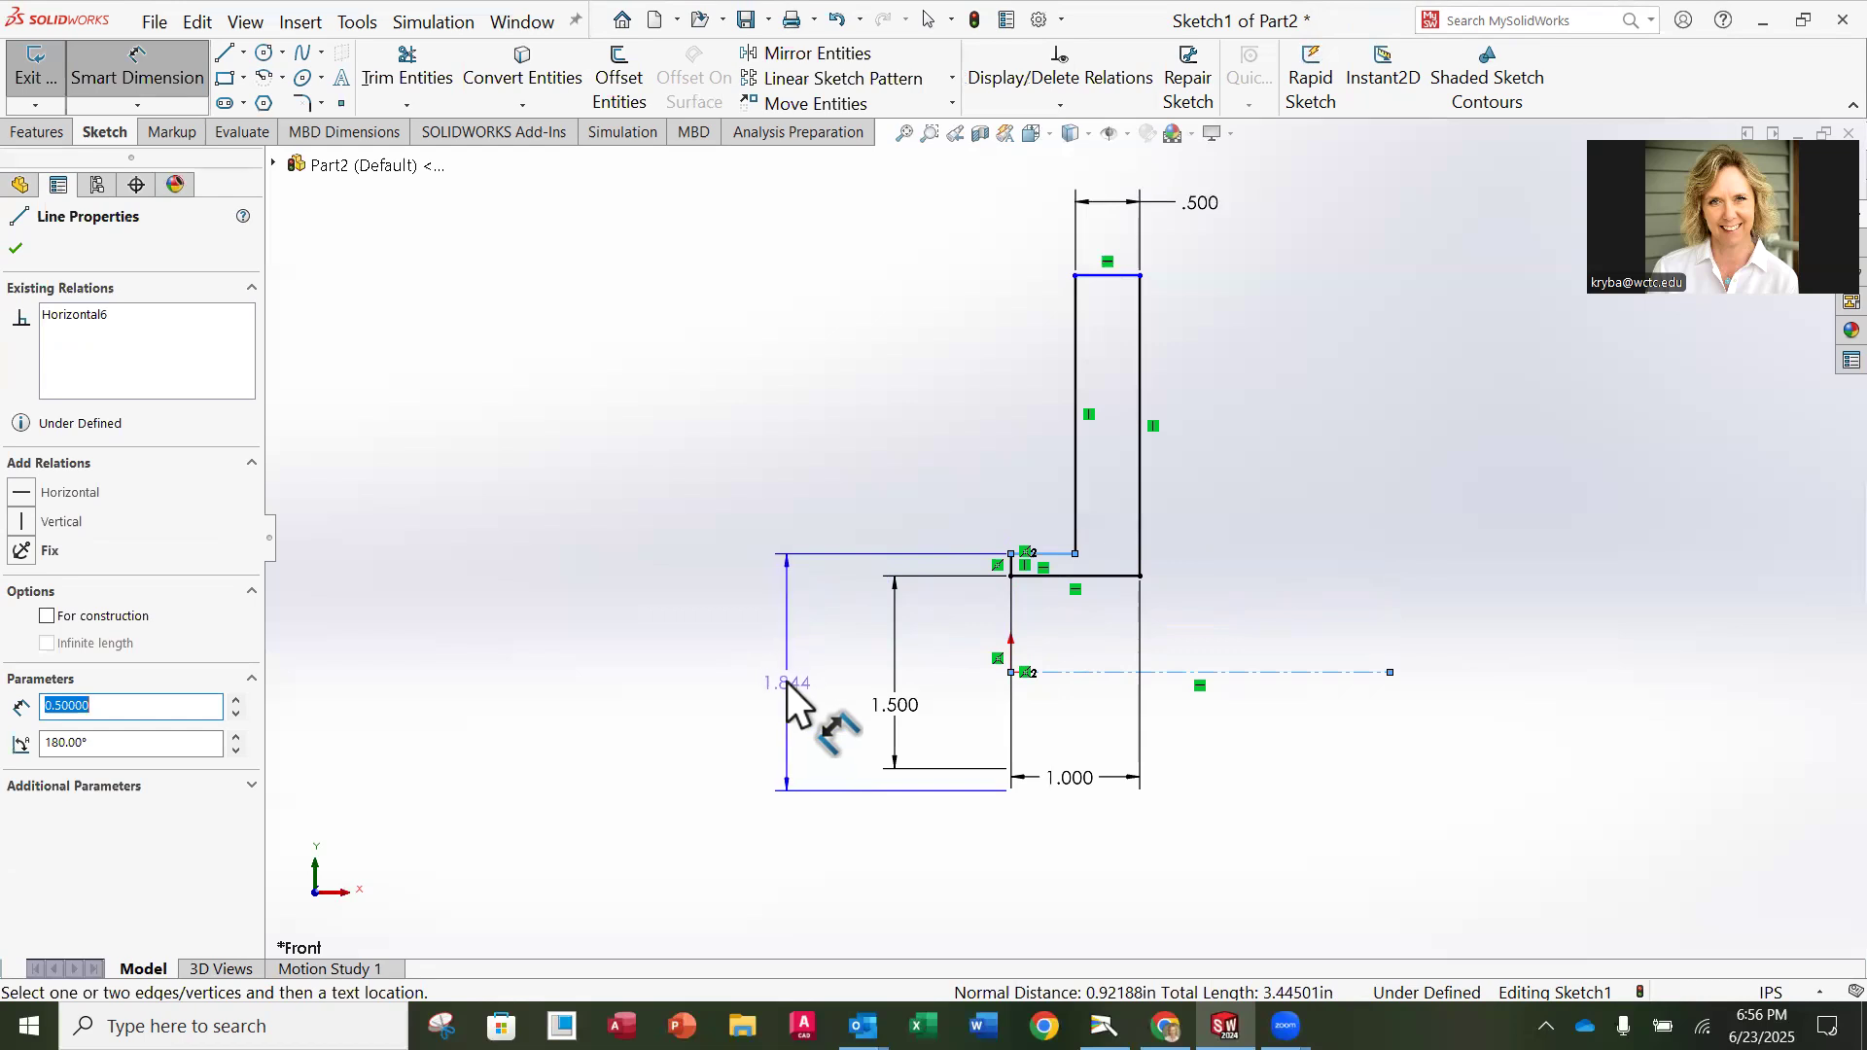
left_click(804, 684)
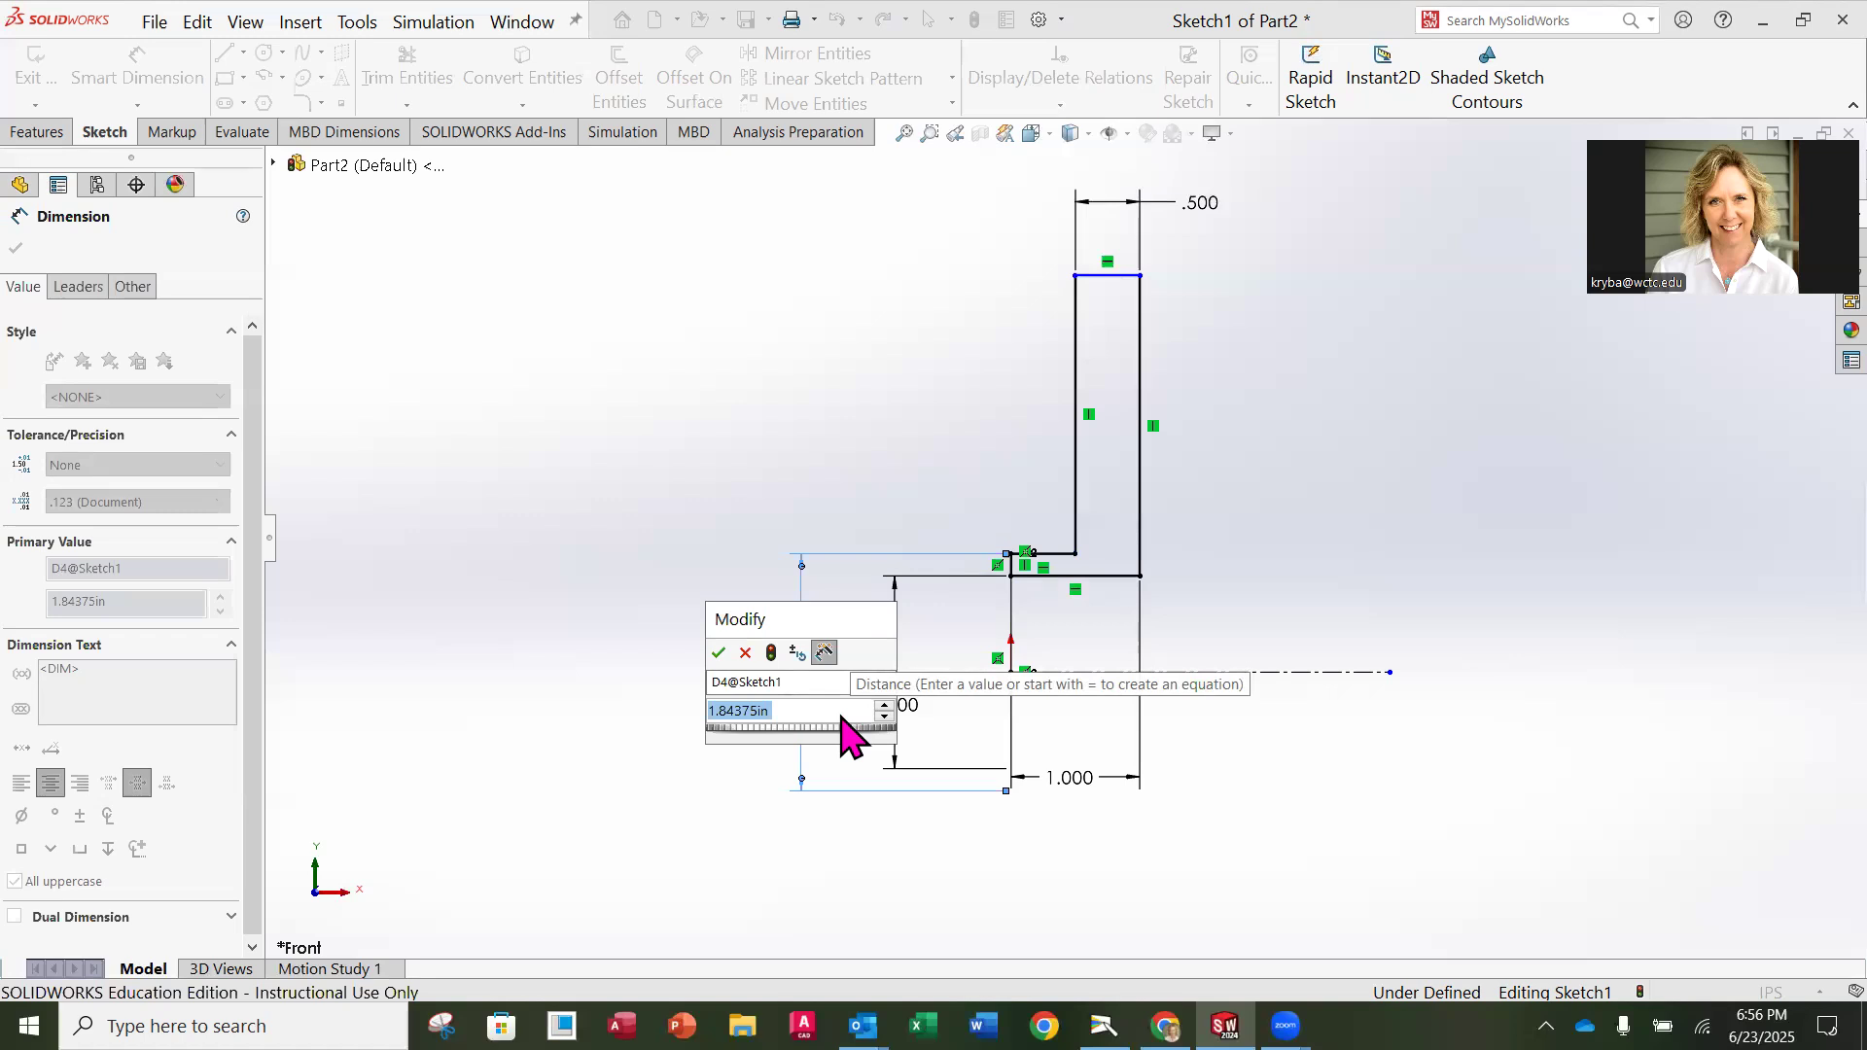
type("2.5")
key("Return")
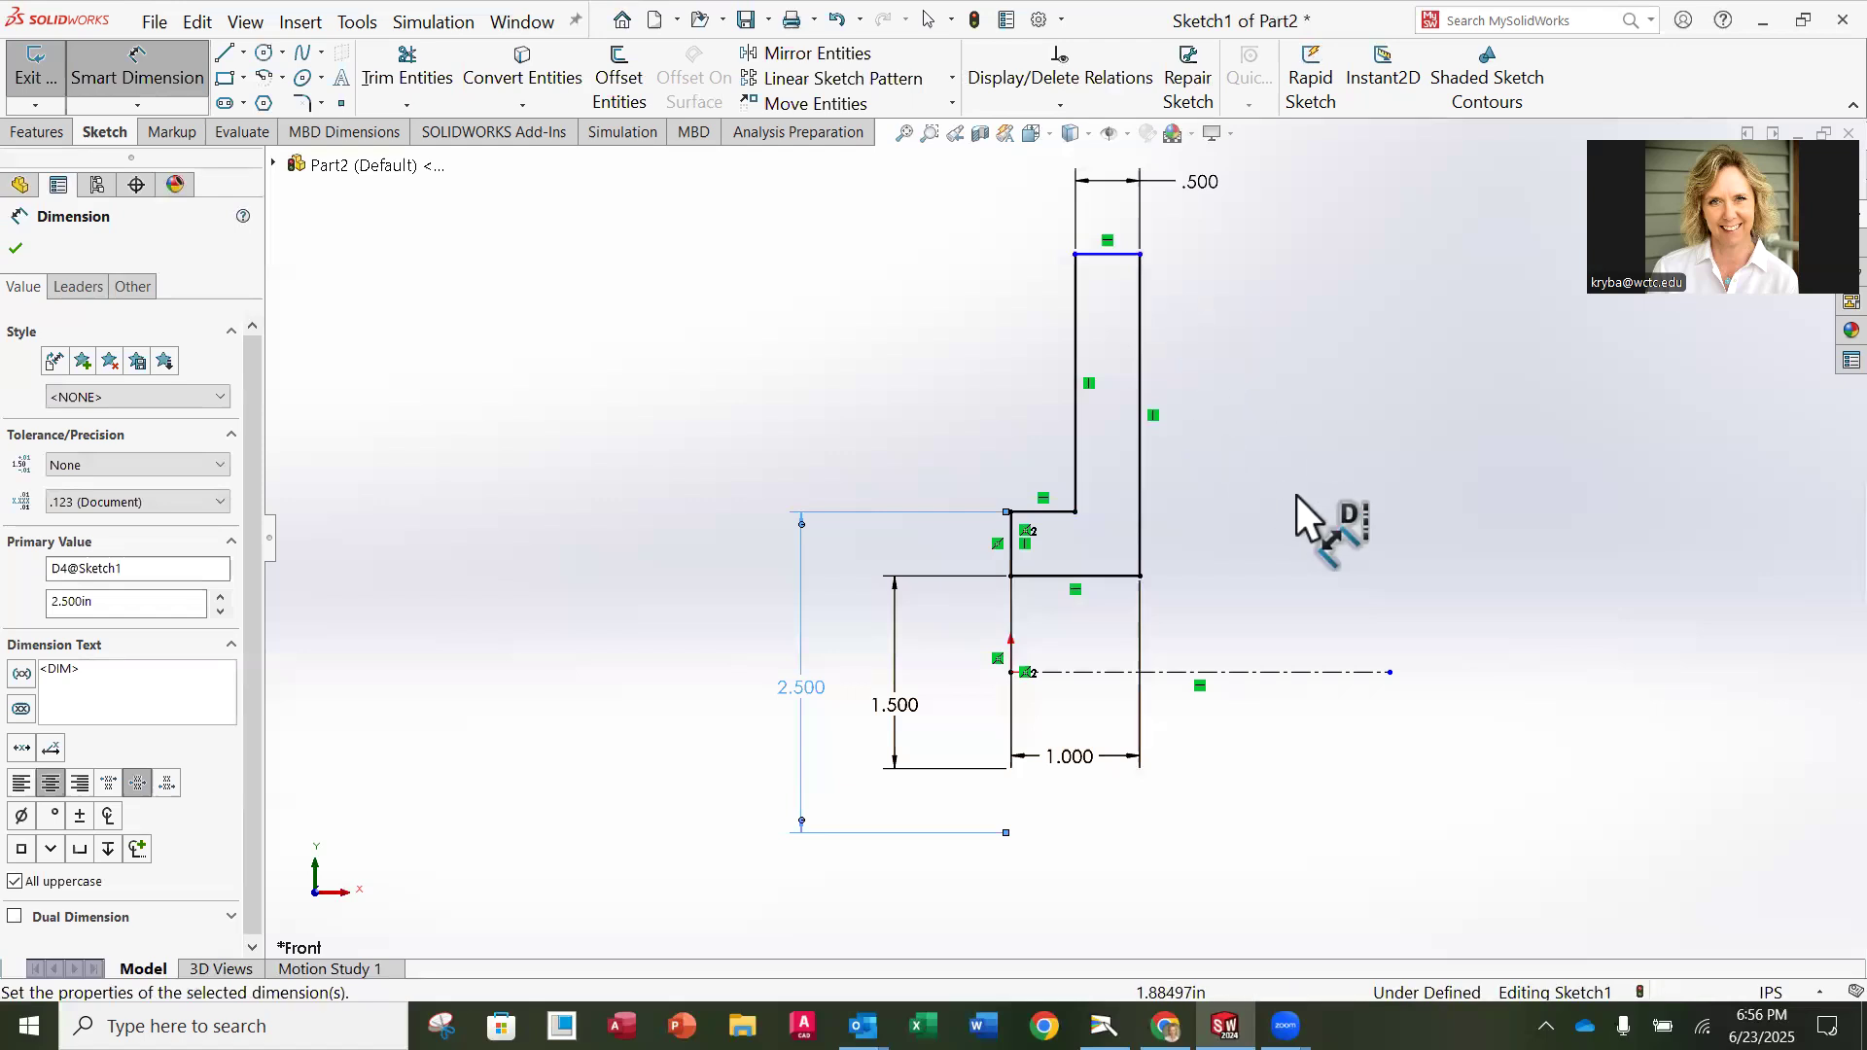
Step: Dimension the profile's top edge from the centerline as an 8 in diameter
left_click(1258, 673)
left_click(1118, 255)
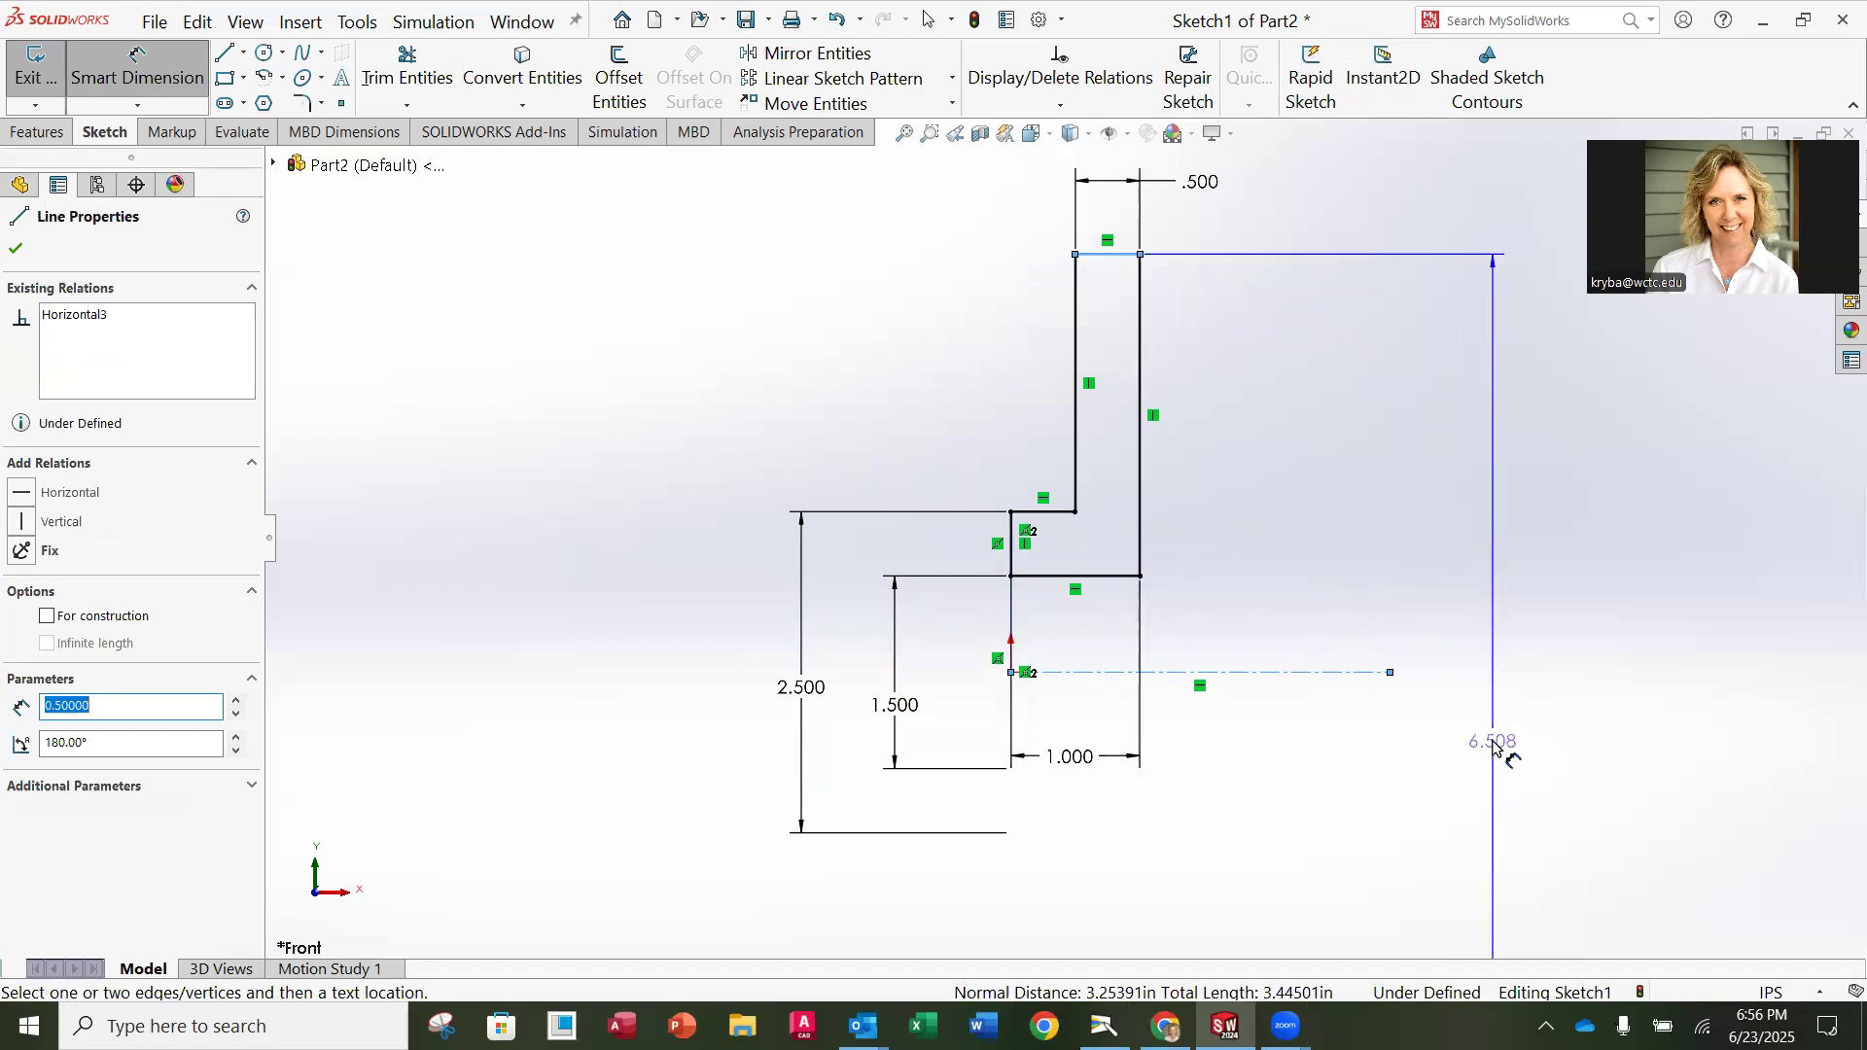
left_click(1490, 745)
type("8")
key("Return")
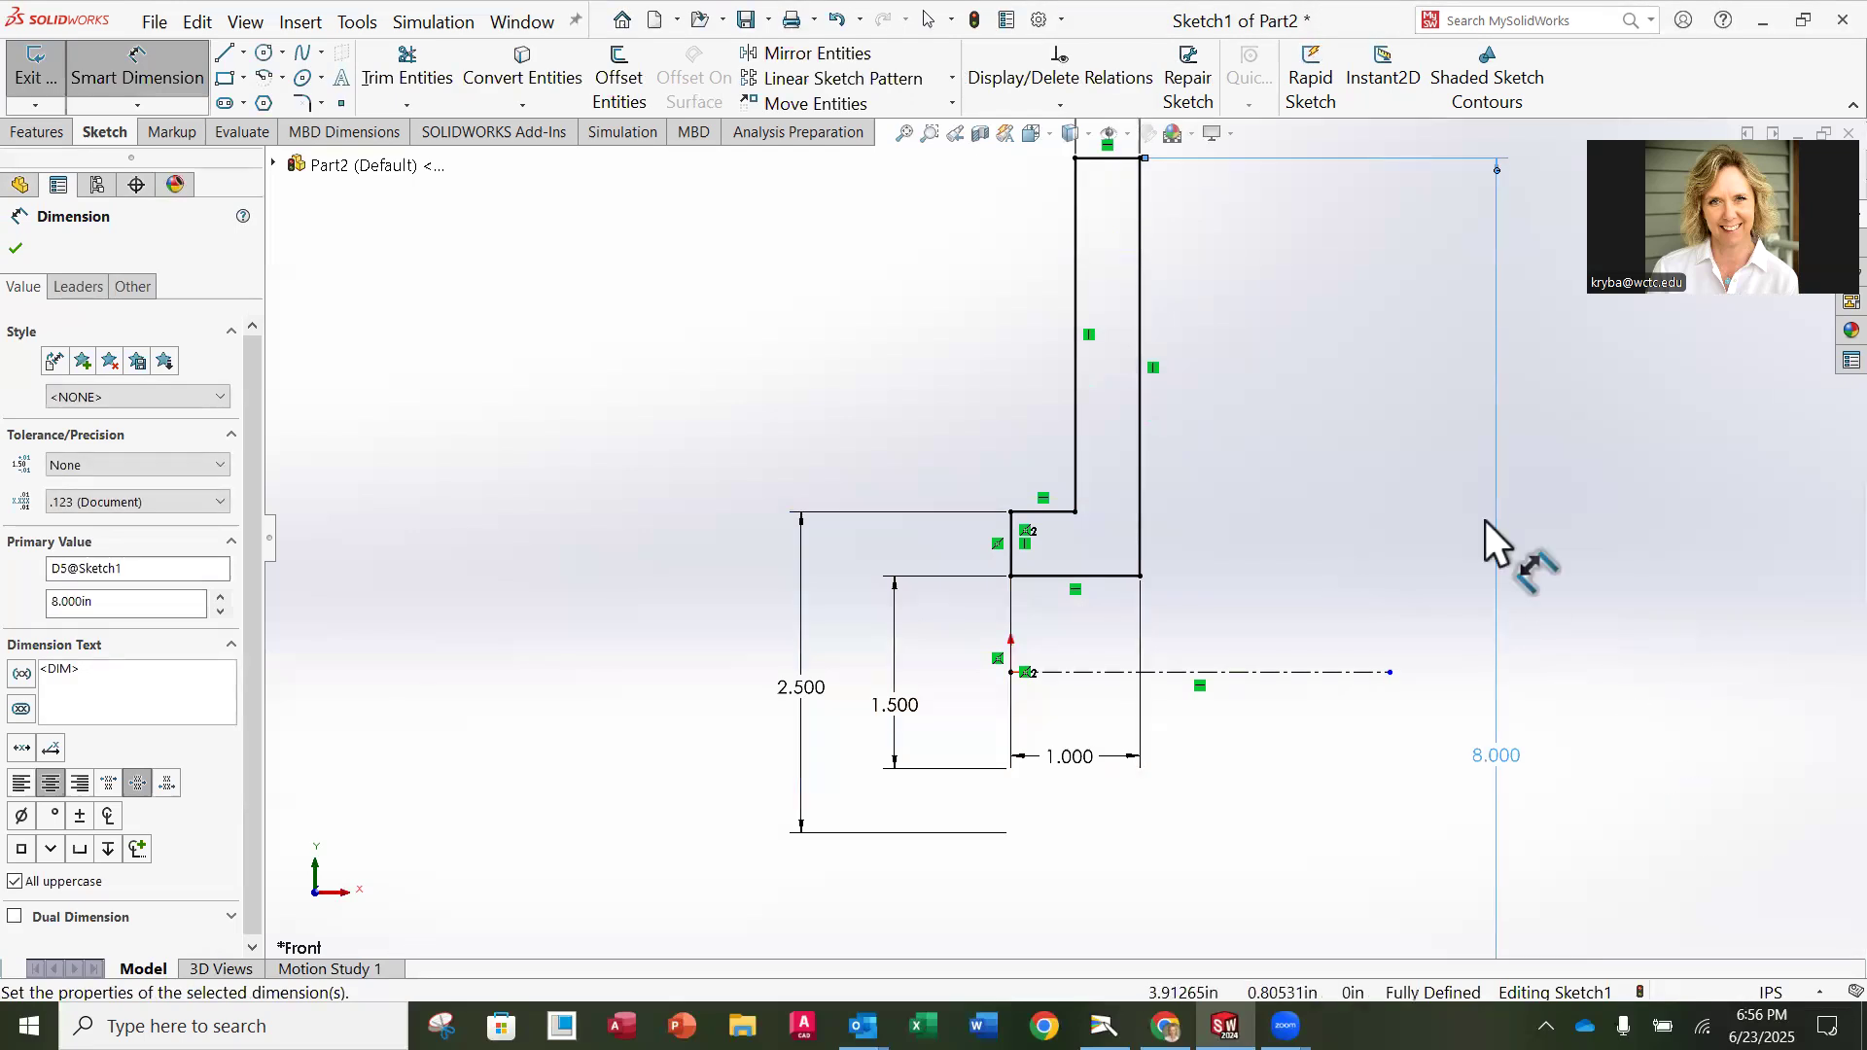
left_click(15, 249)
Step: Exit the sketch and revolve the profile 360 degrees about the horizontal centerline to form the solid wheel
left_click(904, 136)
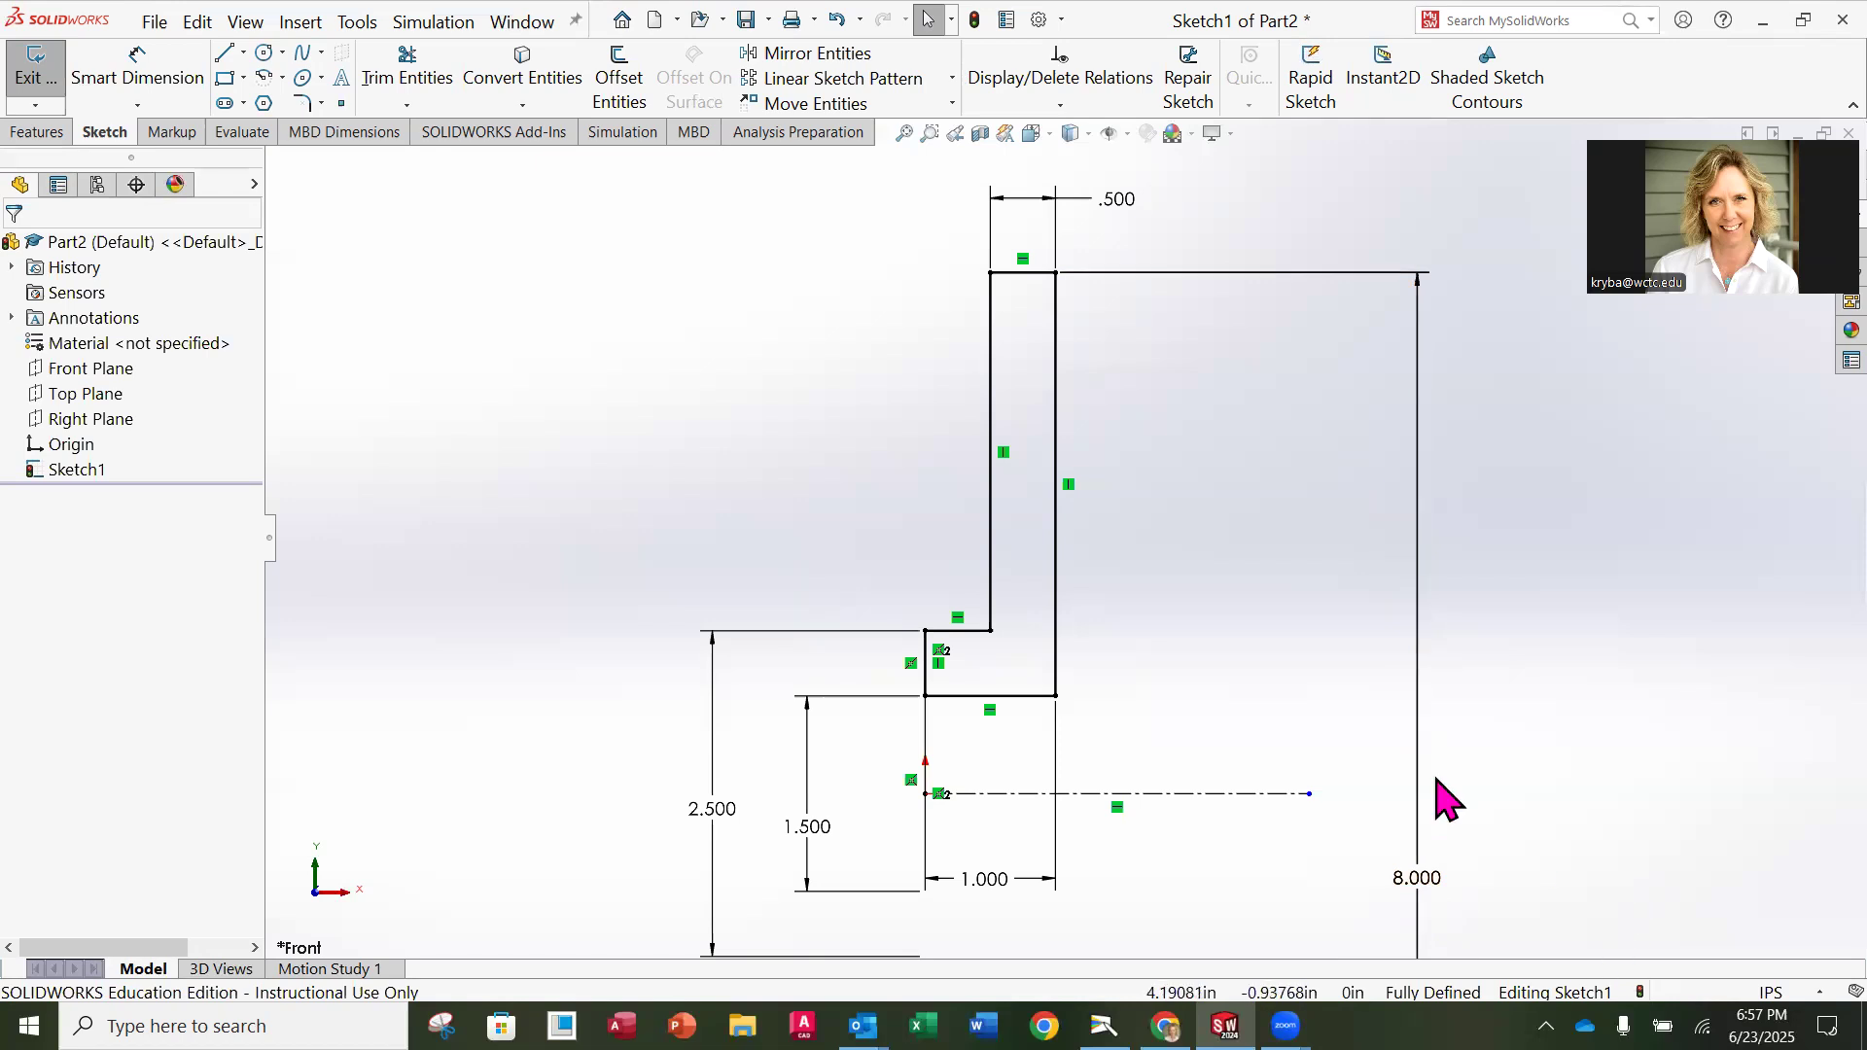
left_click(38, 84)
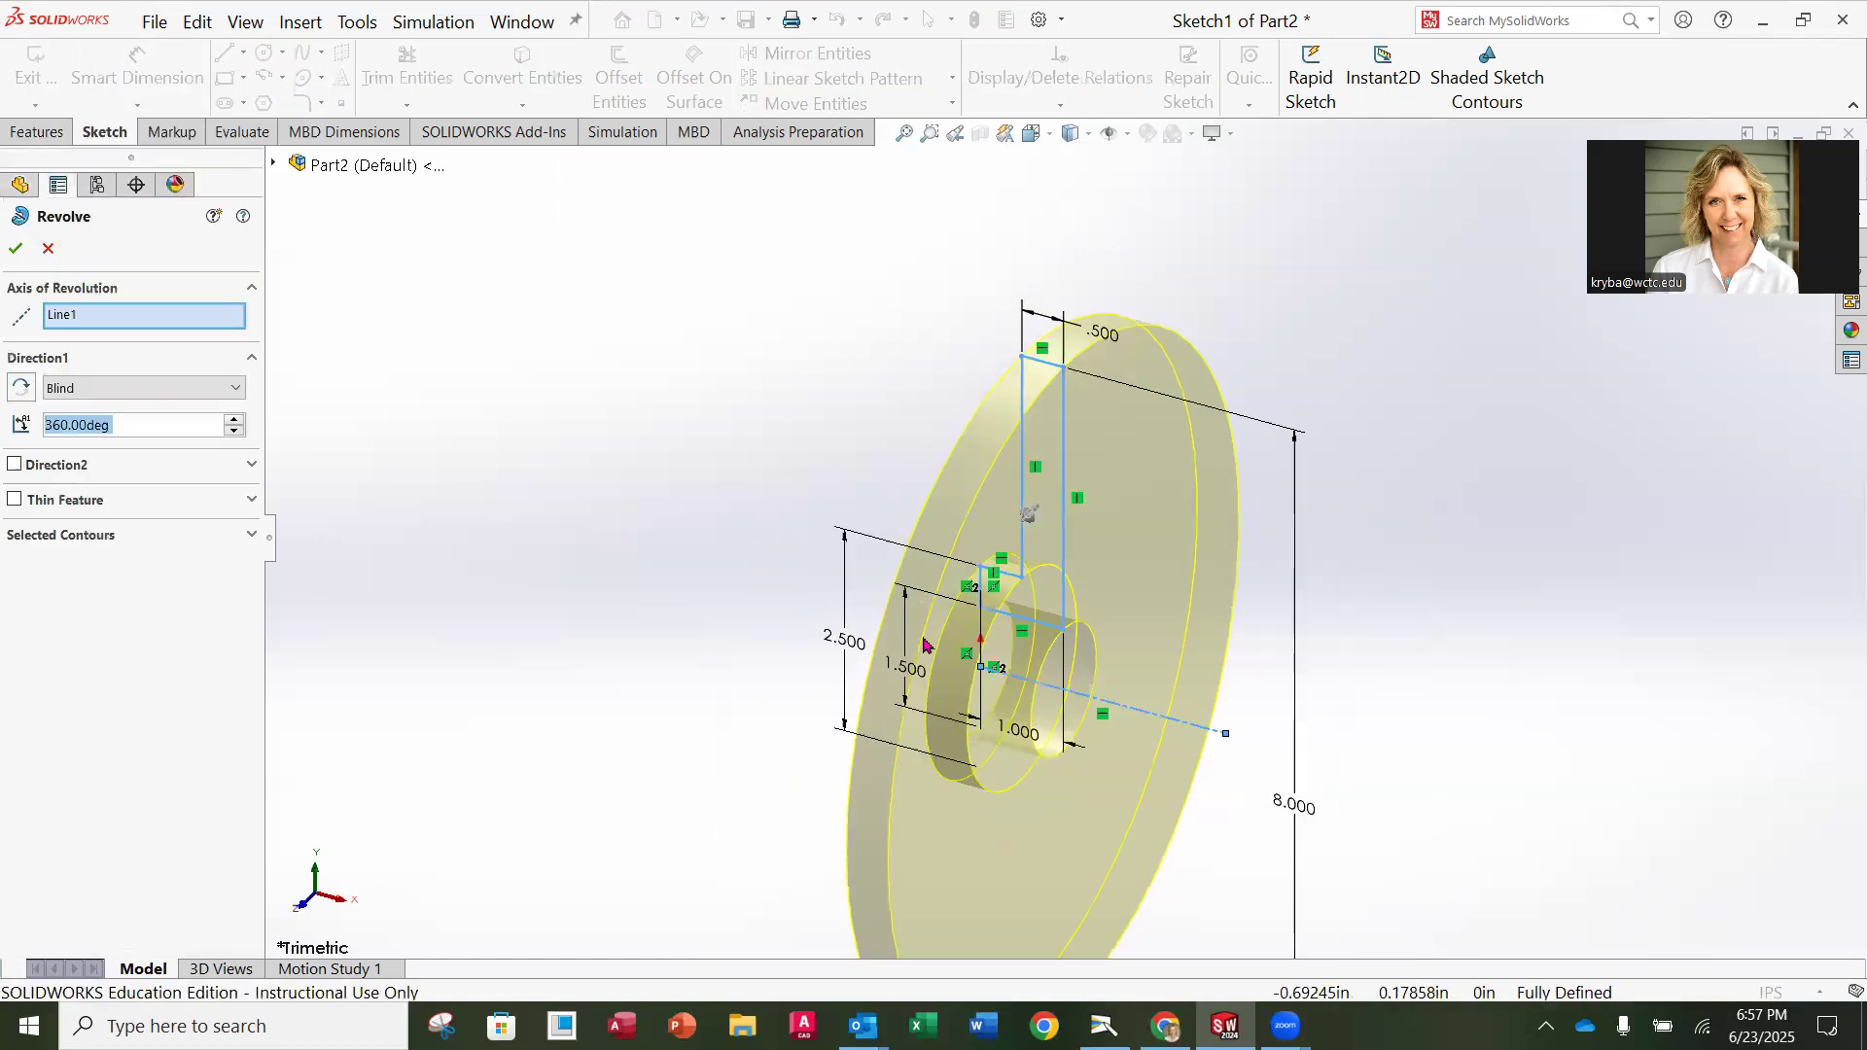
middle_click_drag(1091, 628, 1031, 418)
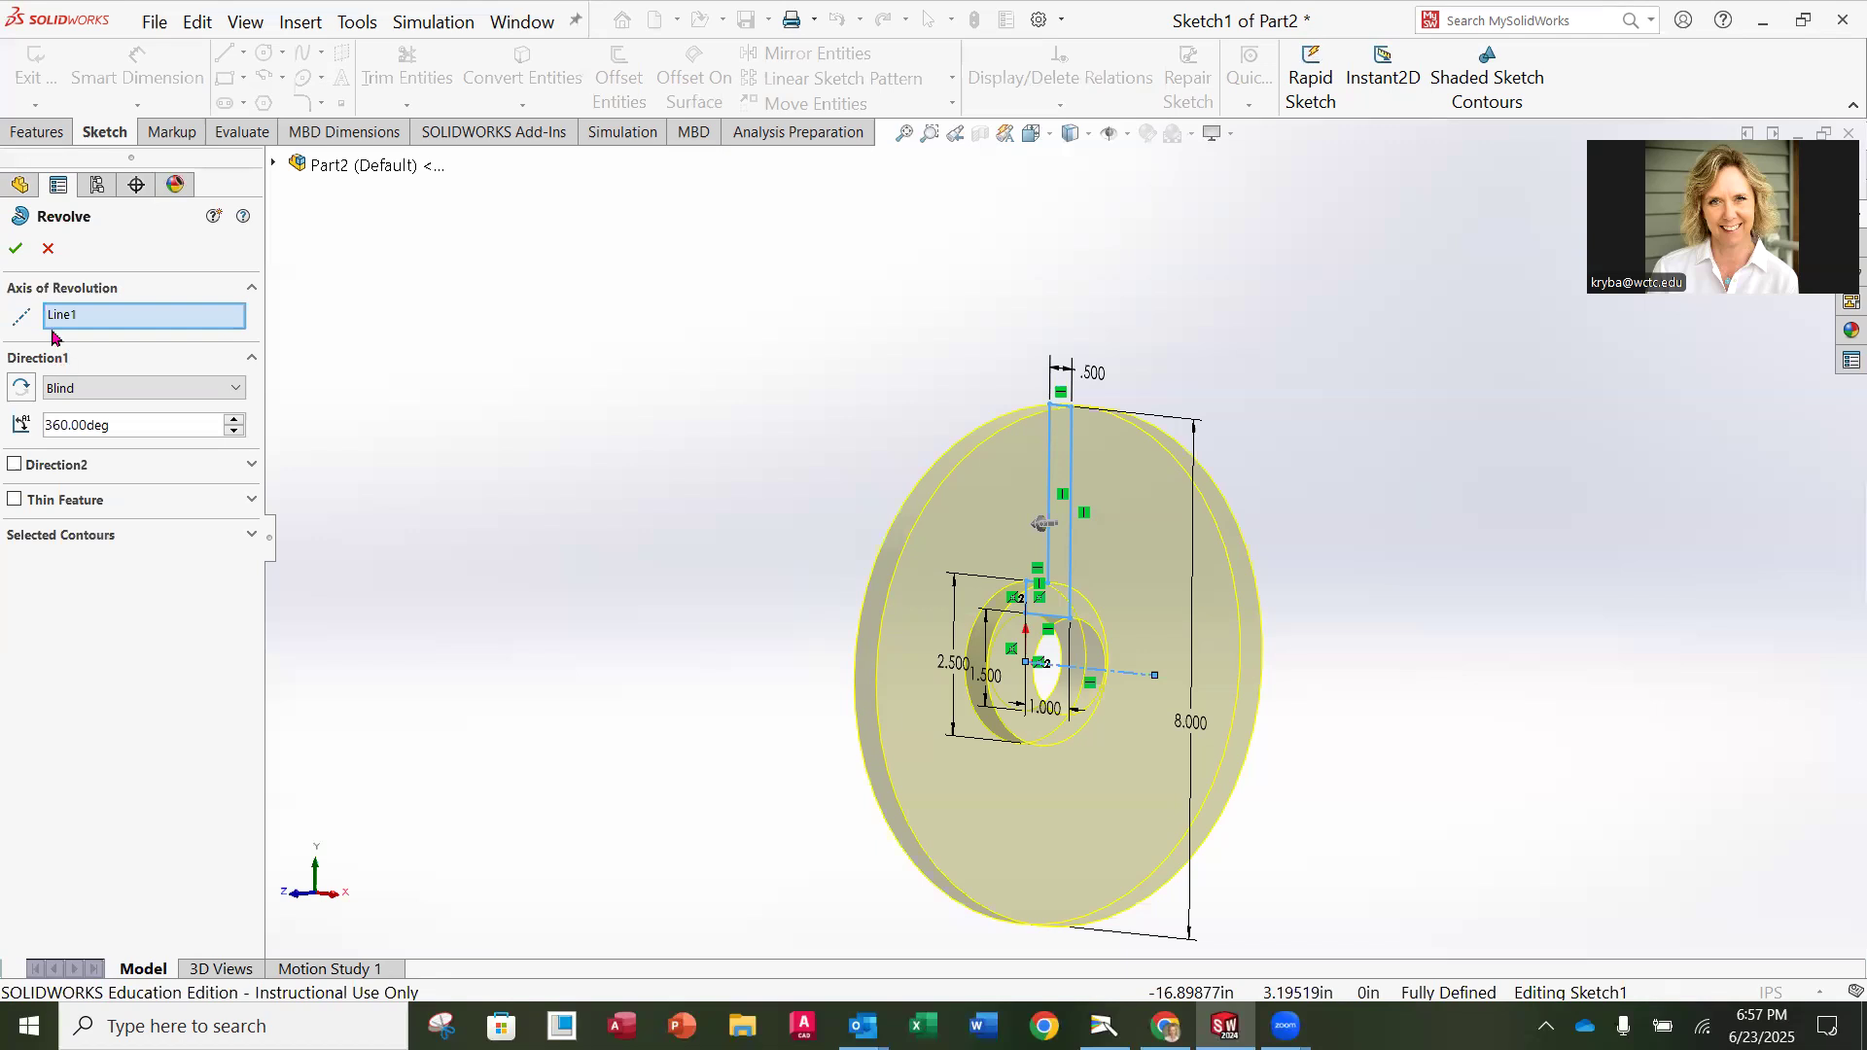
mouse_move(1437, 521)
middle_mouse_down()
mouse_move(1379, 541)
mouse_move(1254, 479)
mouse_move(1321, 446)
mouse_move(1480, 500)
mouse_move(1517, 562)
middle_mouse_up()
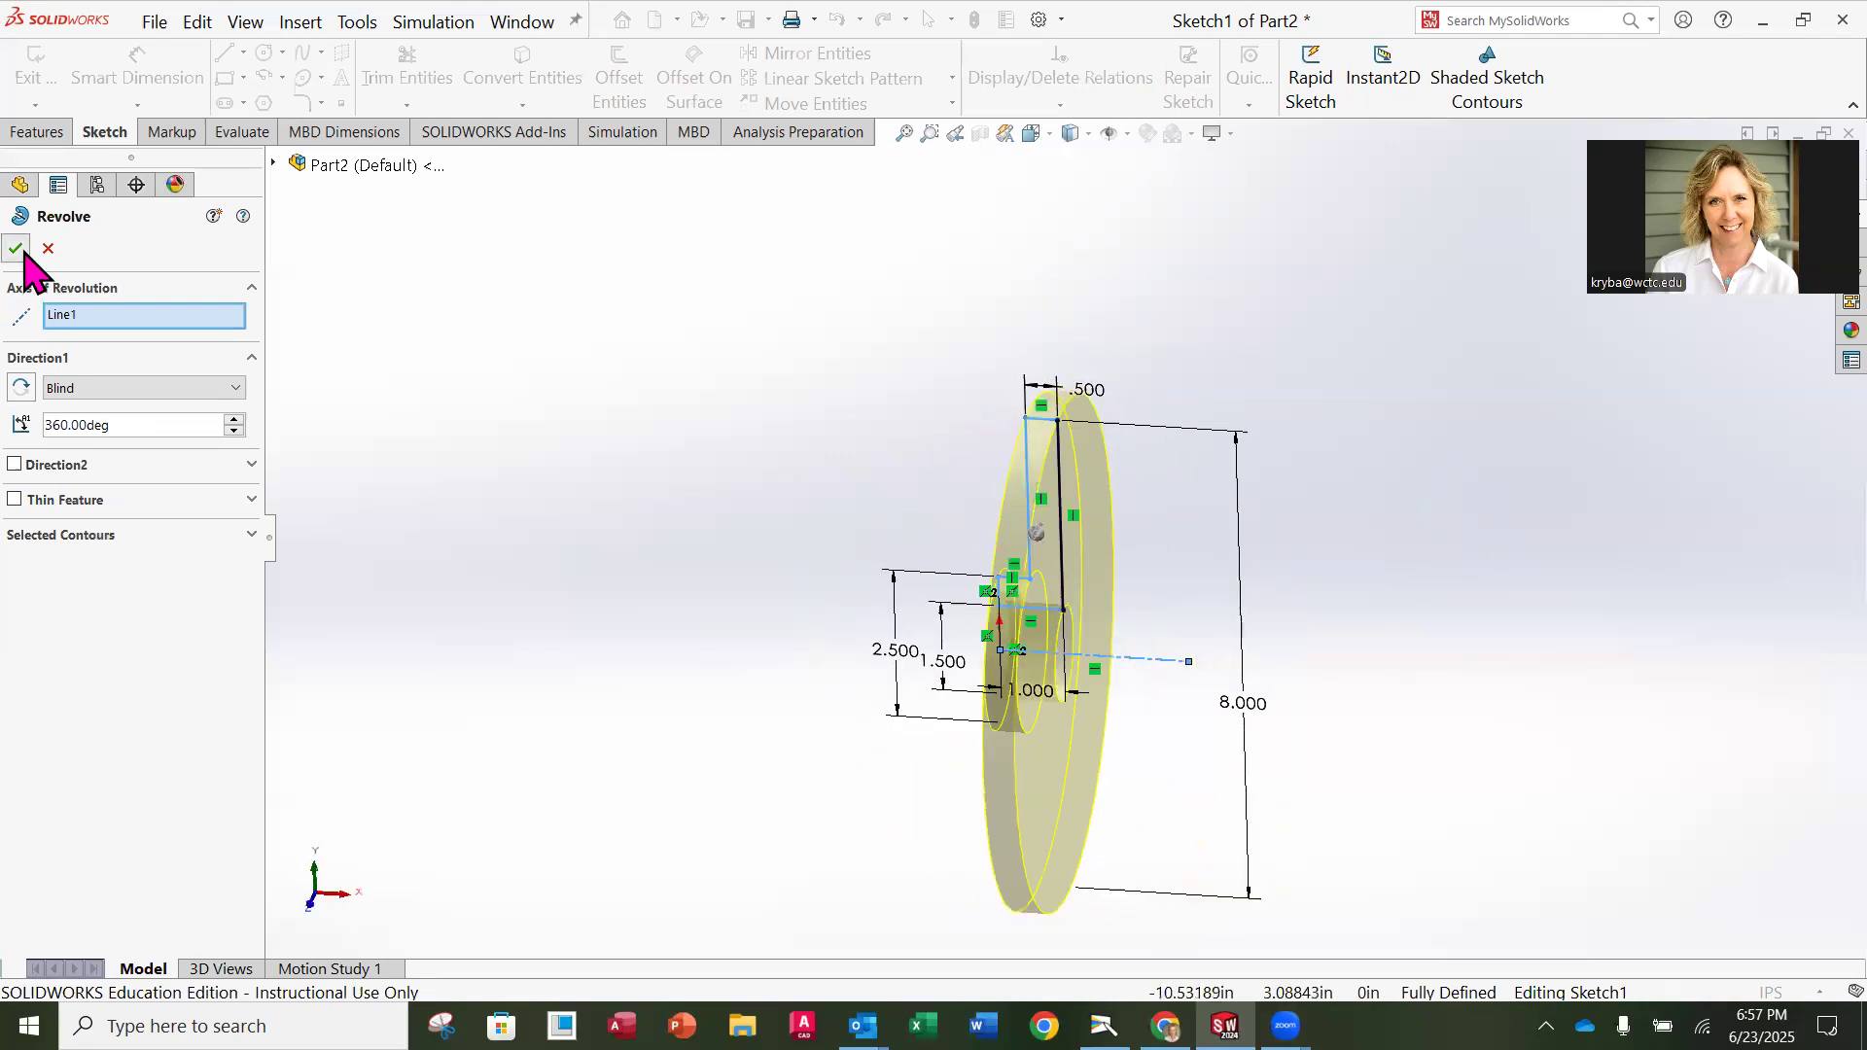
left_click(15, 248)
middle_click_drag(804, 516, 884, 501)
left_click(846, 572)
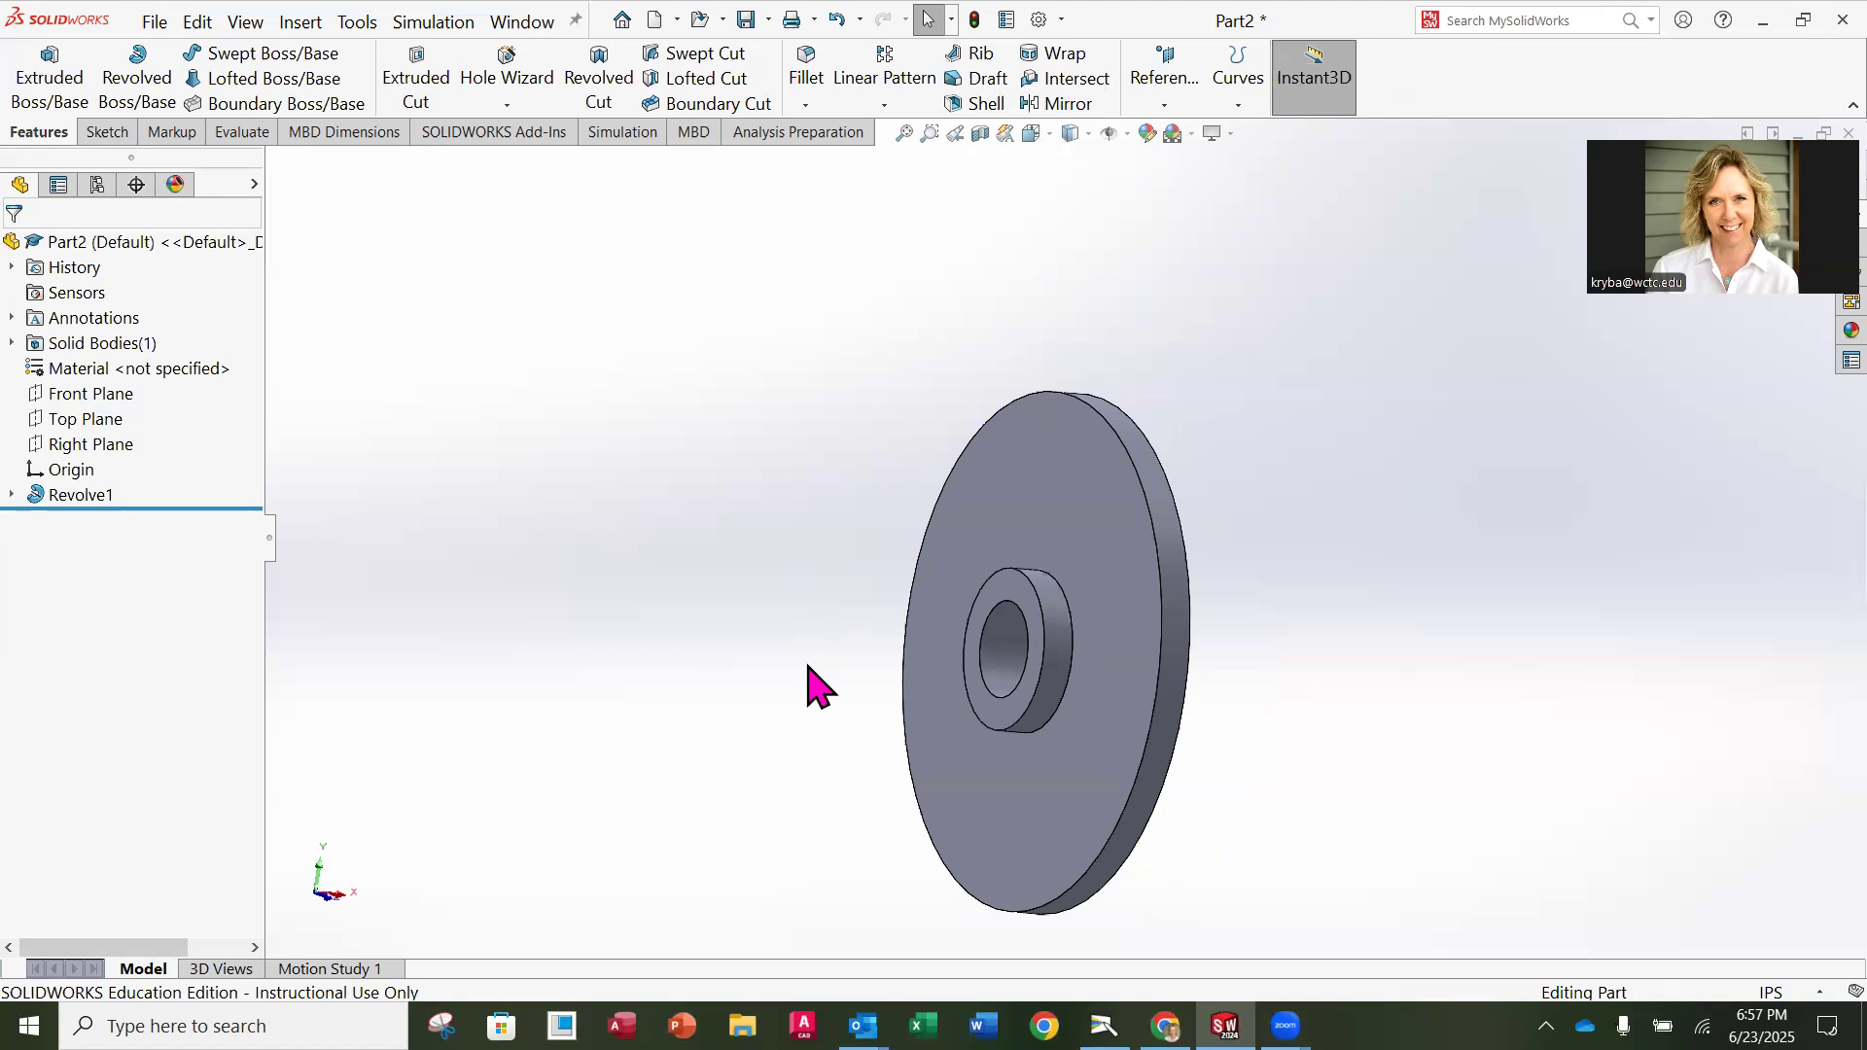
Step: Consult the Geneva Wheel drawing in the Camera app and fillet the edge where the hub meets the disc with a 0.25 in radius in SOLIDWORKS
left_click(1104, 1026)
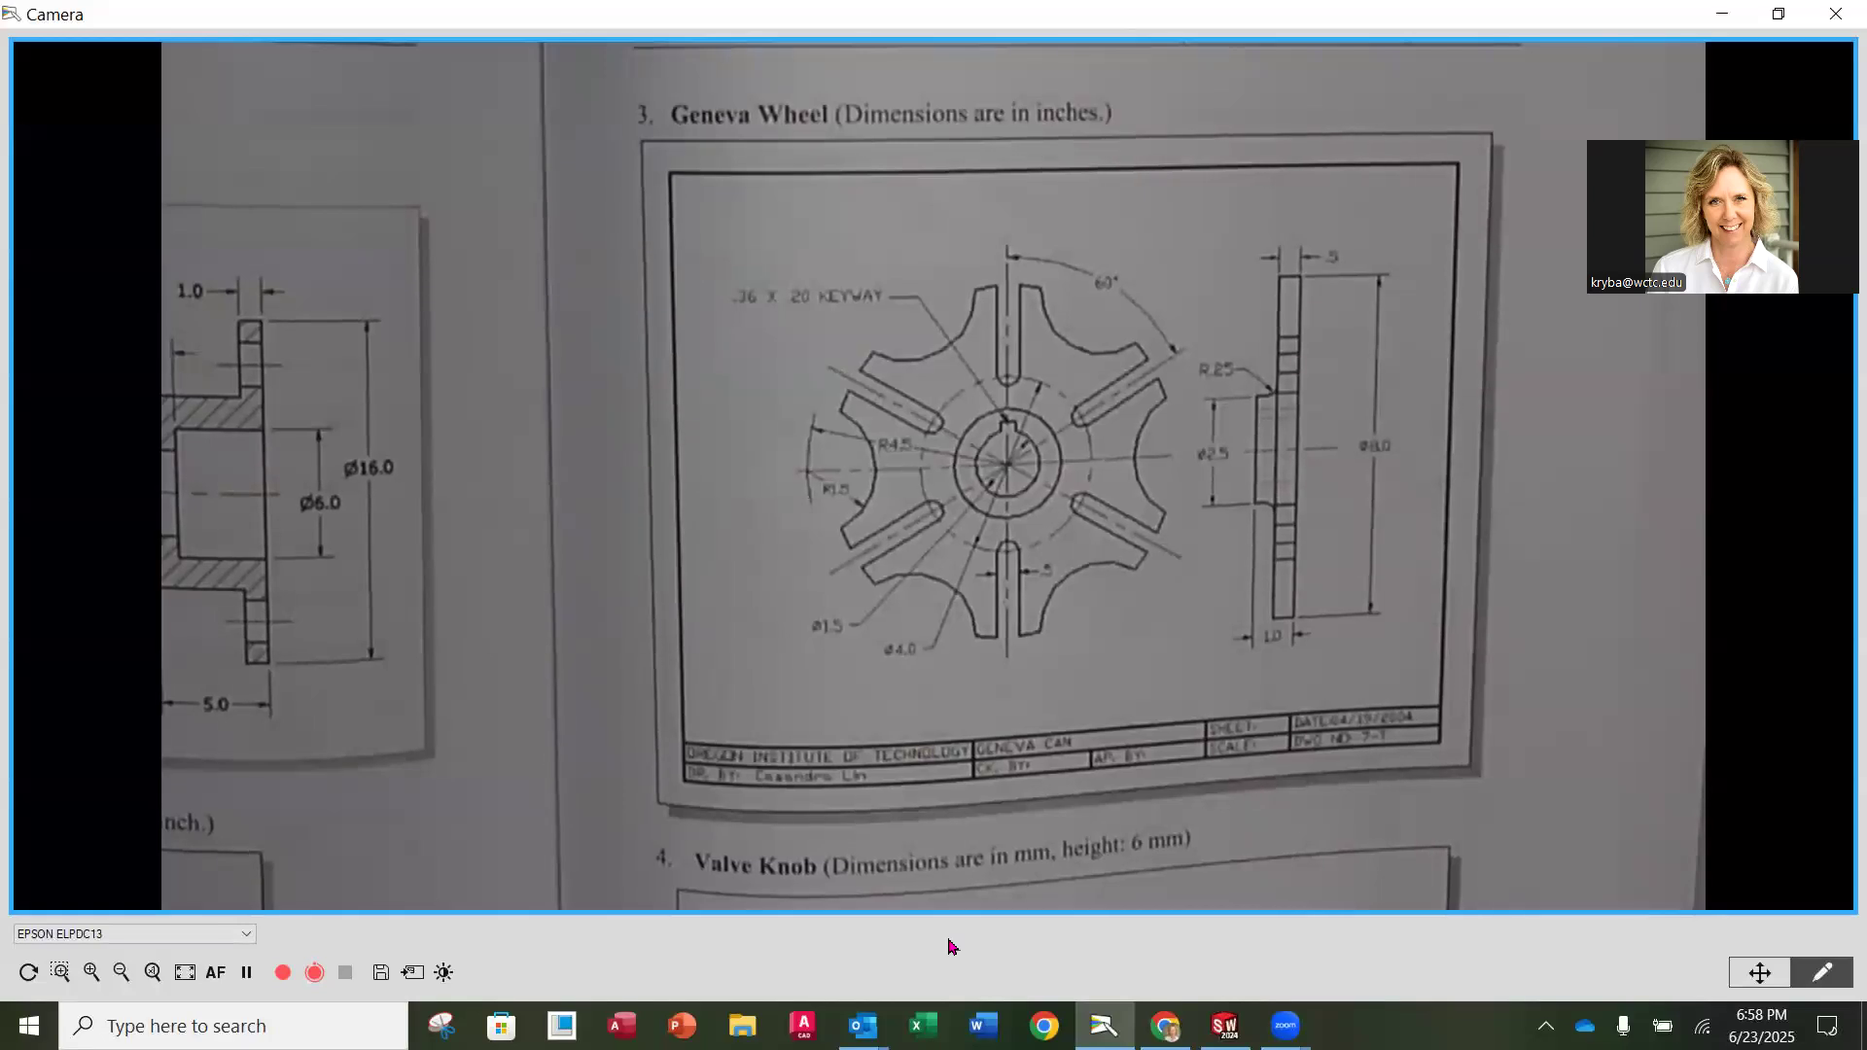
left_click(1226, 1026)
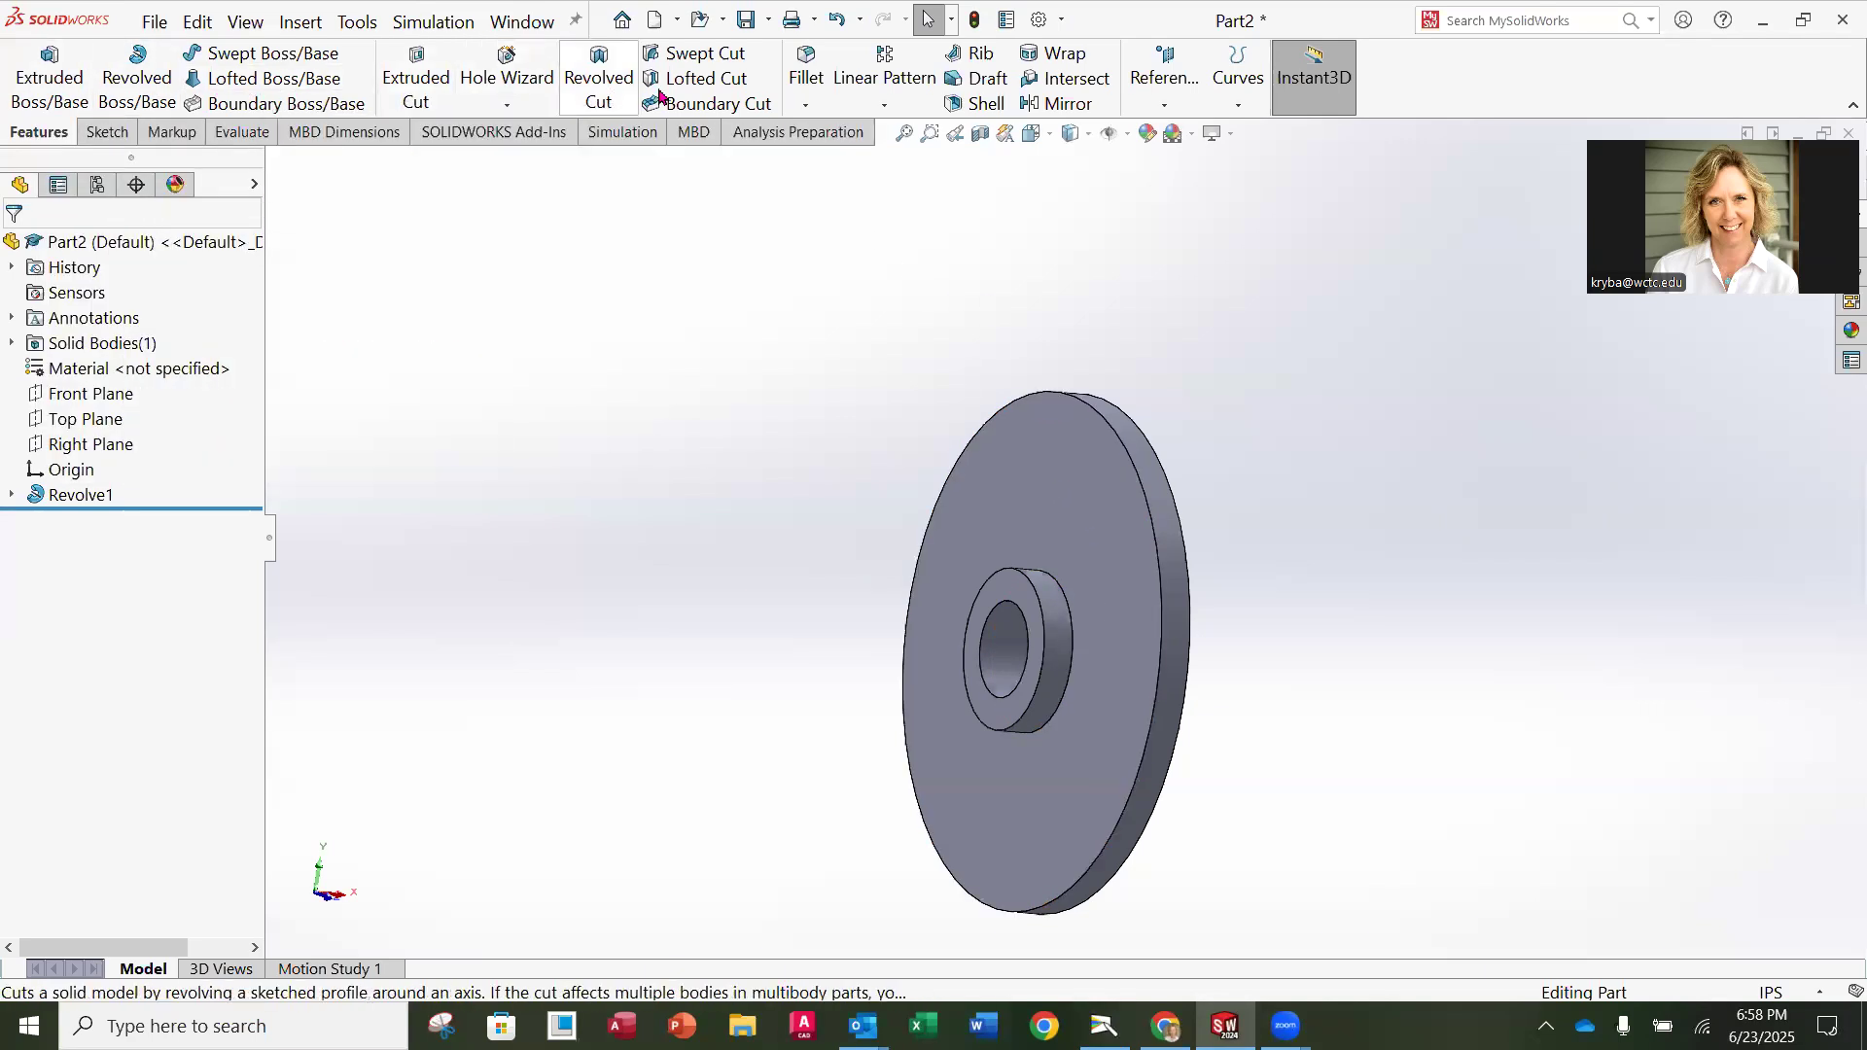
left_click(804, 87)
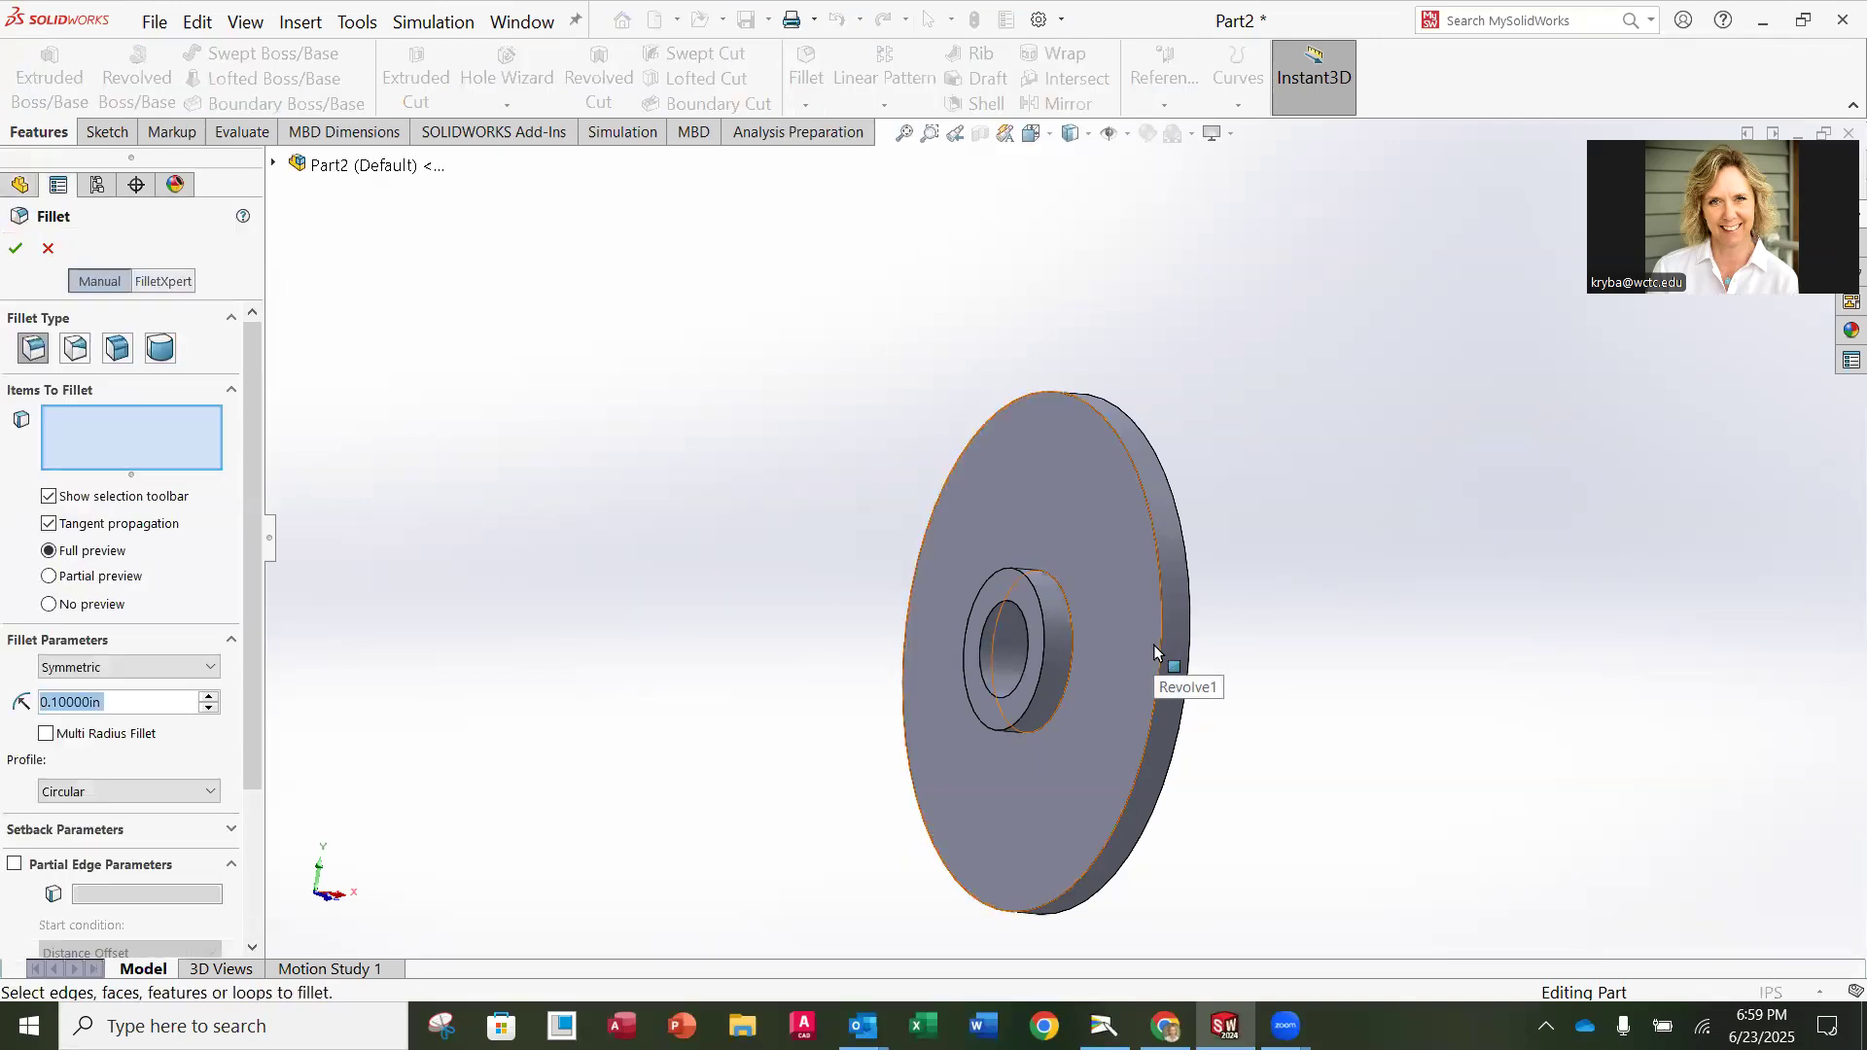
middle_click_drag(1320, 596, 1138, 729)
scroll(1136, 722, "down", 4)
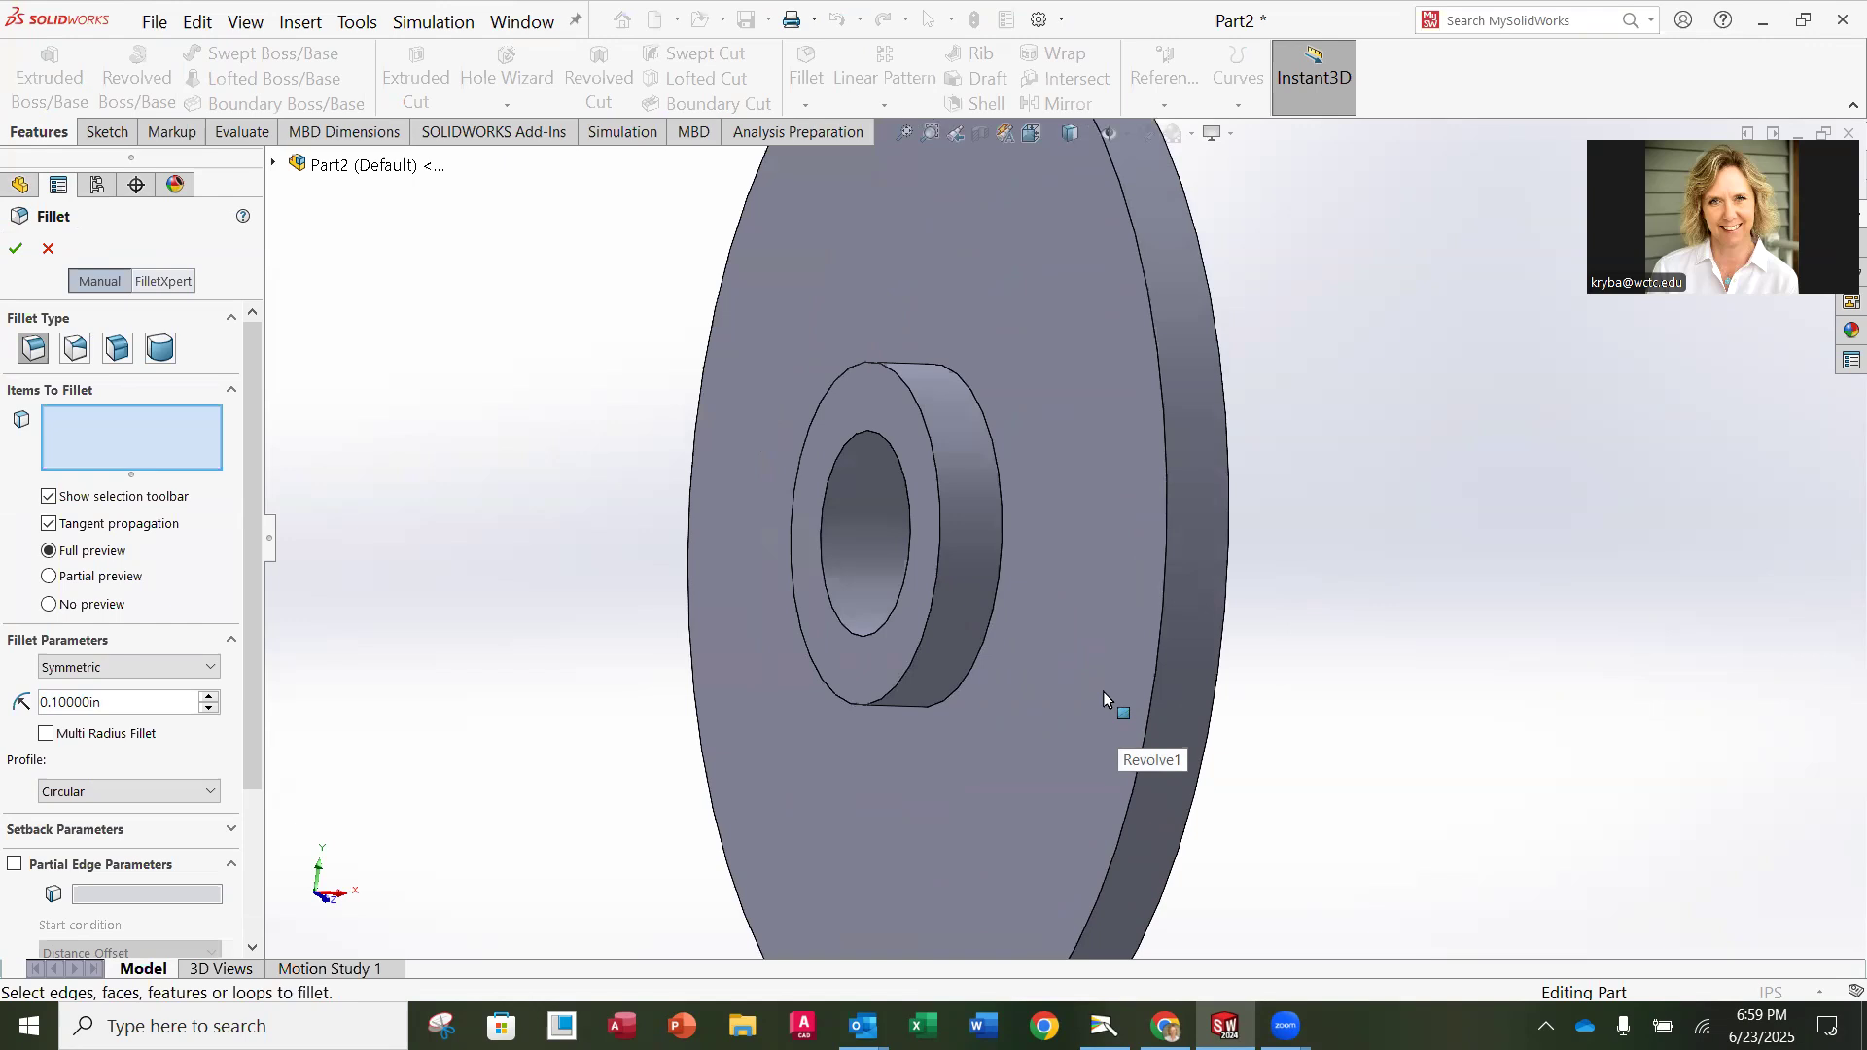
left_click(991, 426)
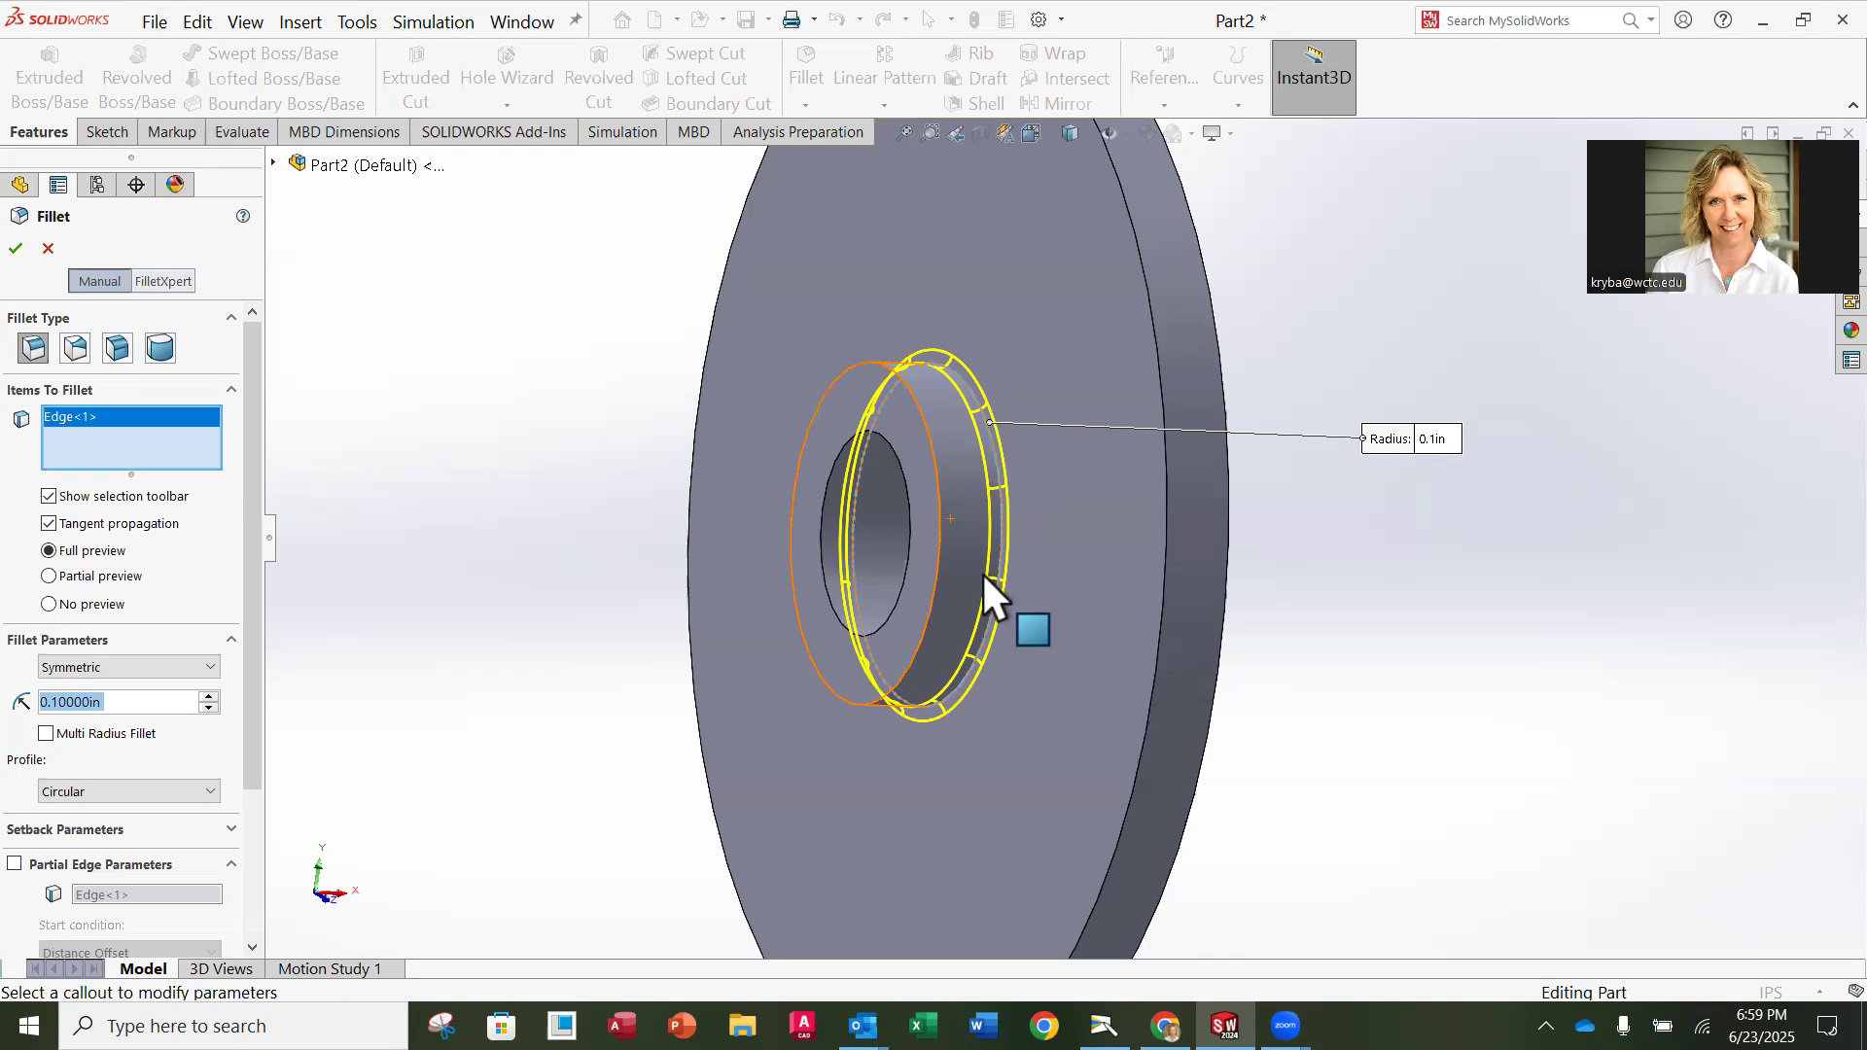
left_click(86, 703)
double_click(86, 703)
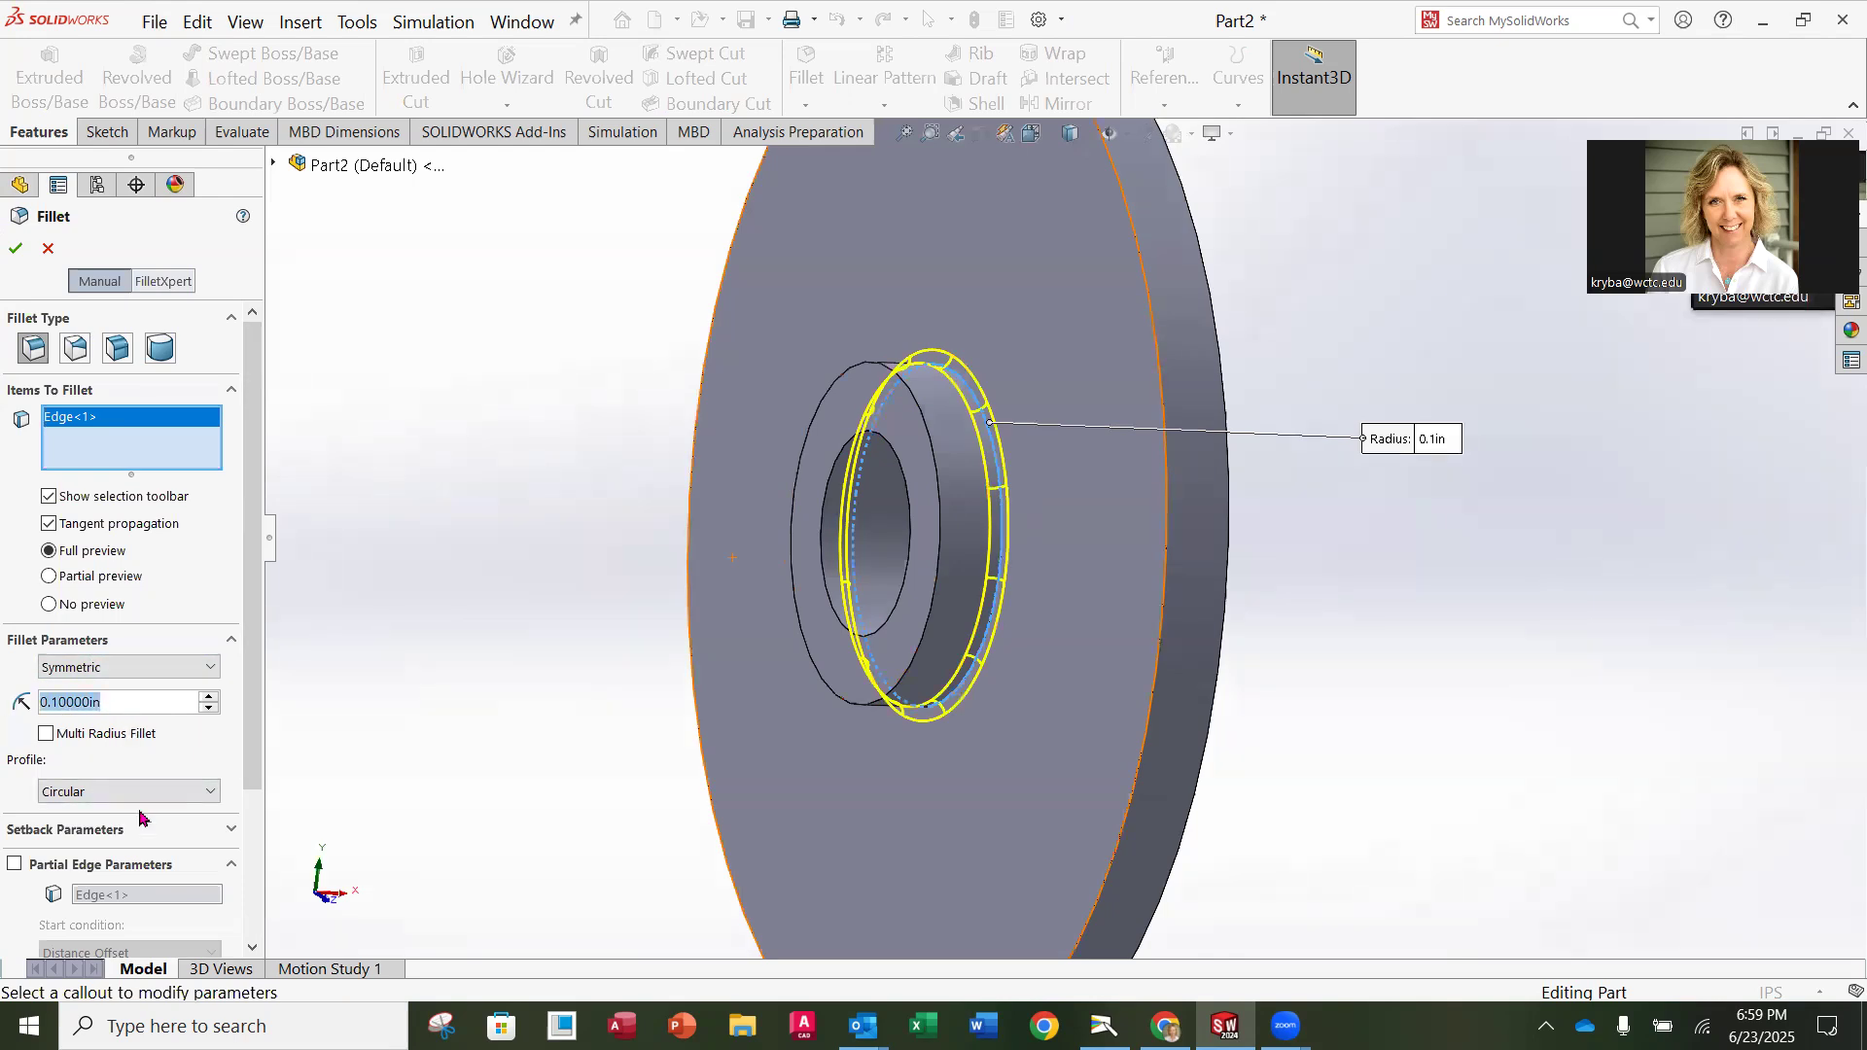
type(".25")
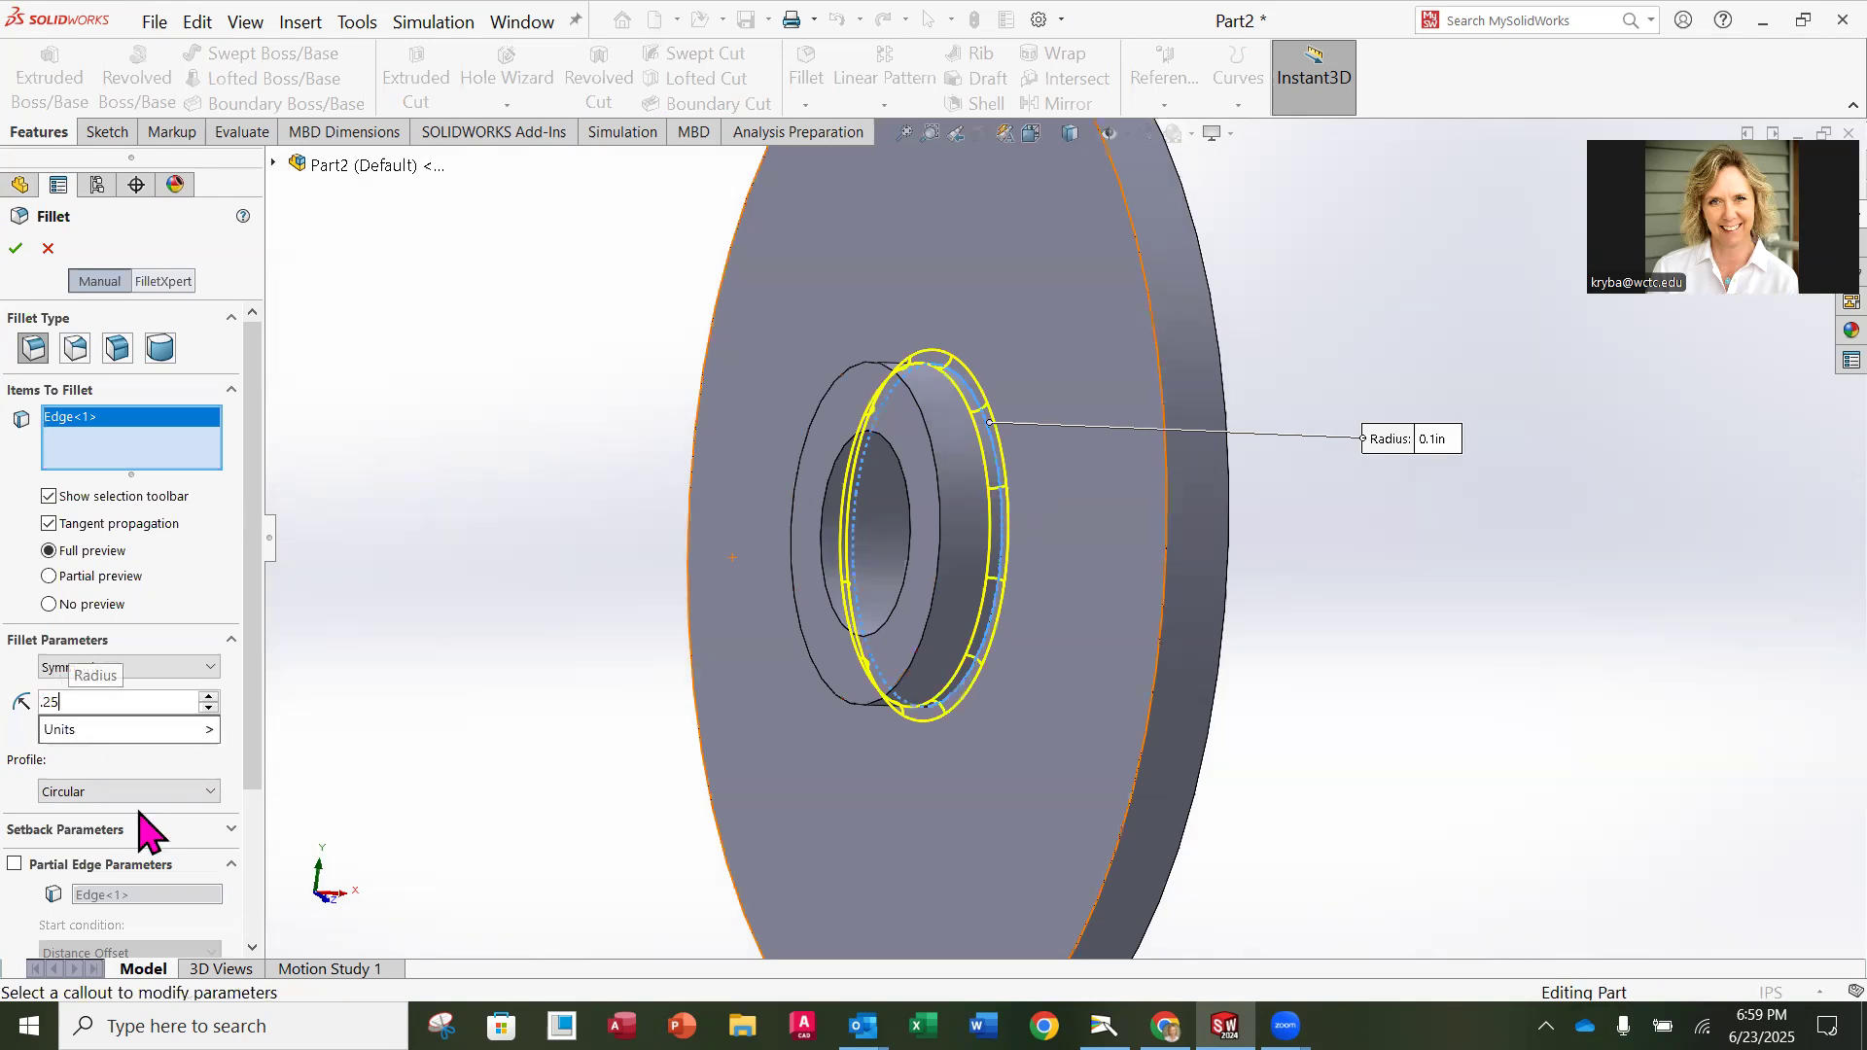
key("Return")
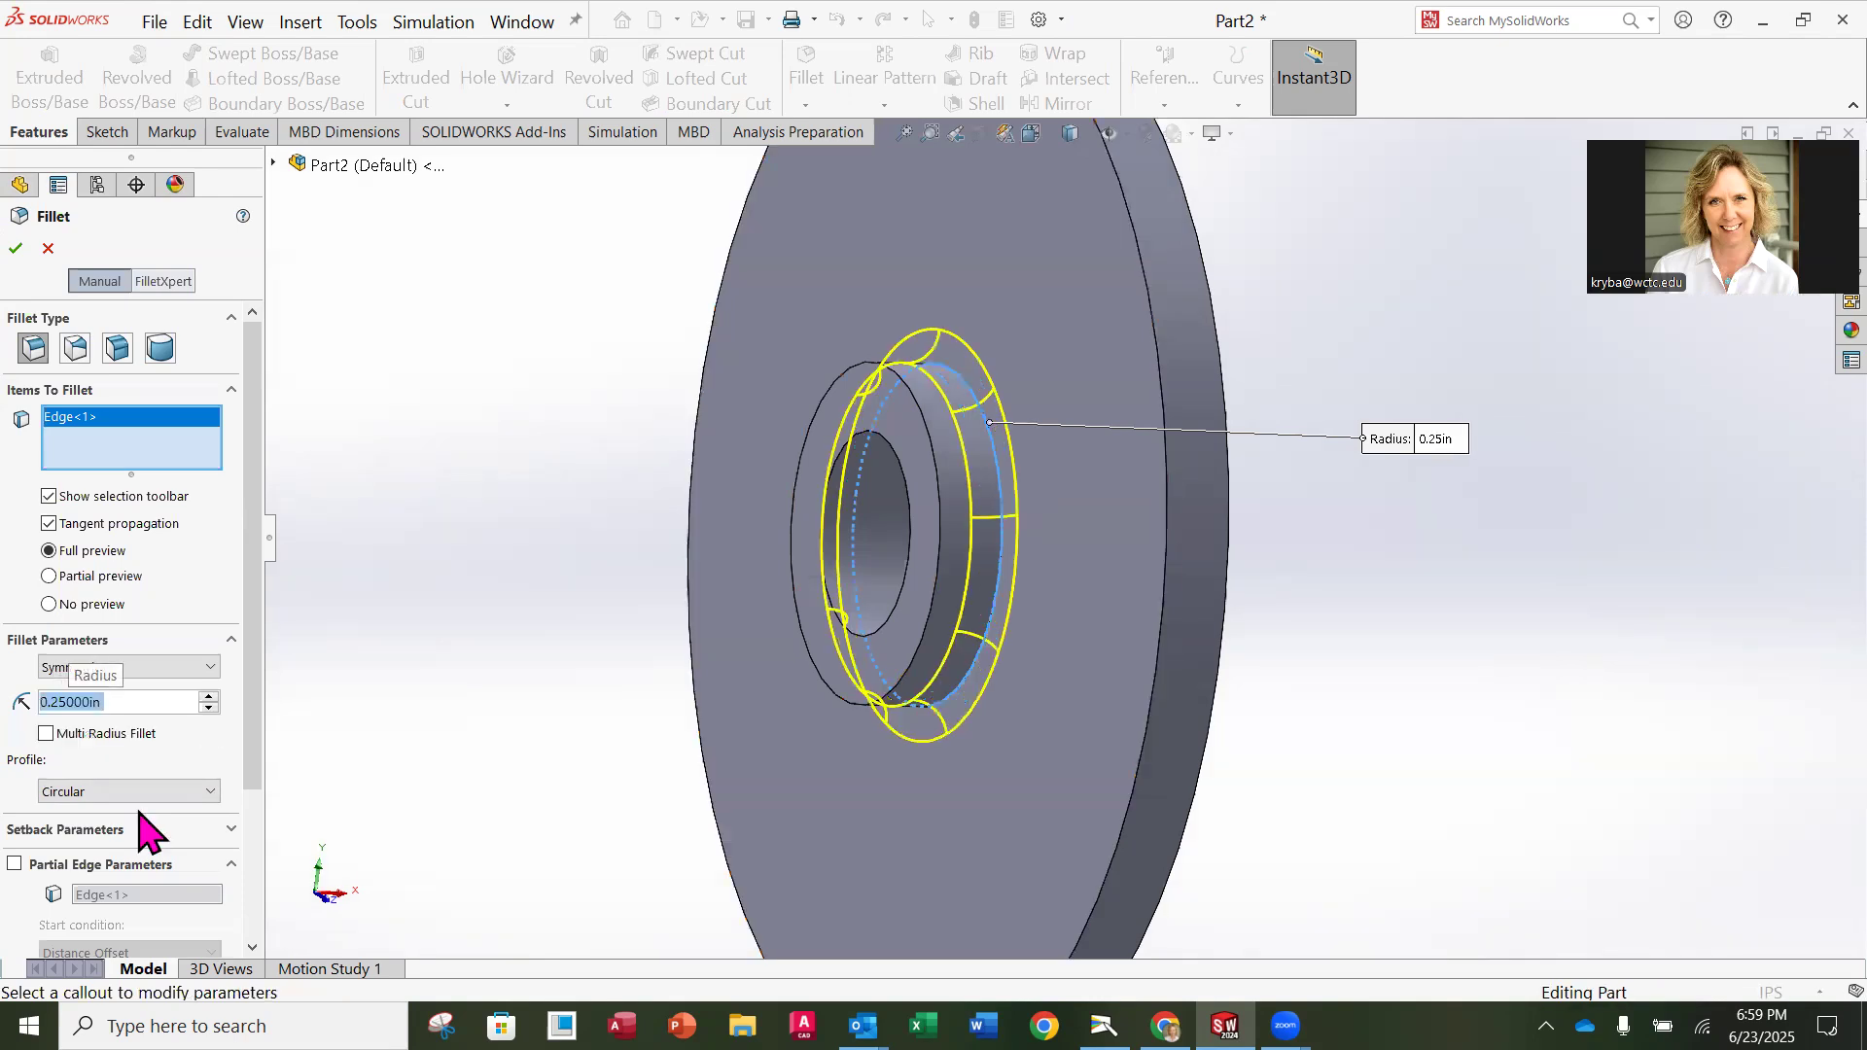
left_click(18, 249)
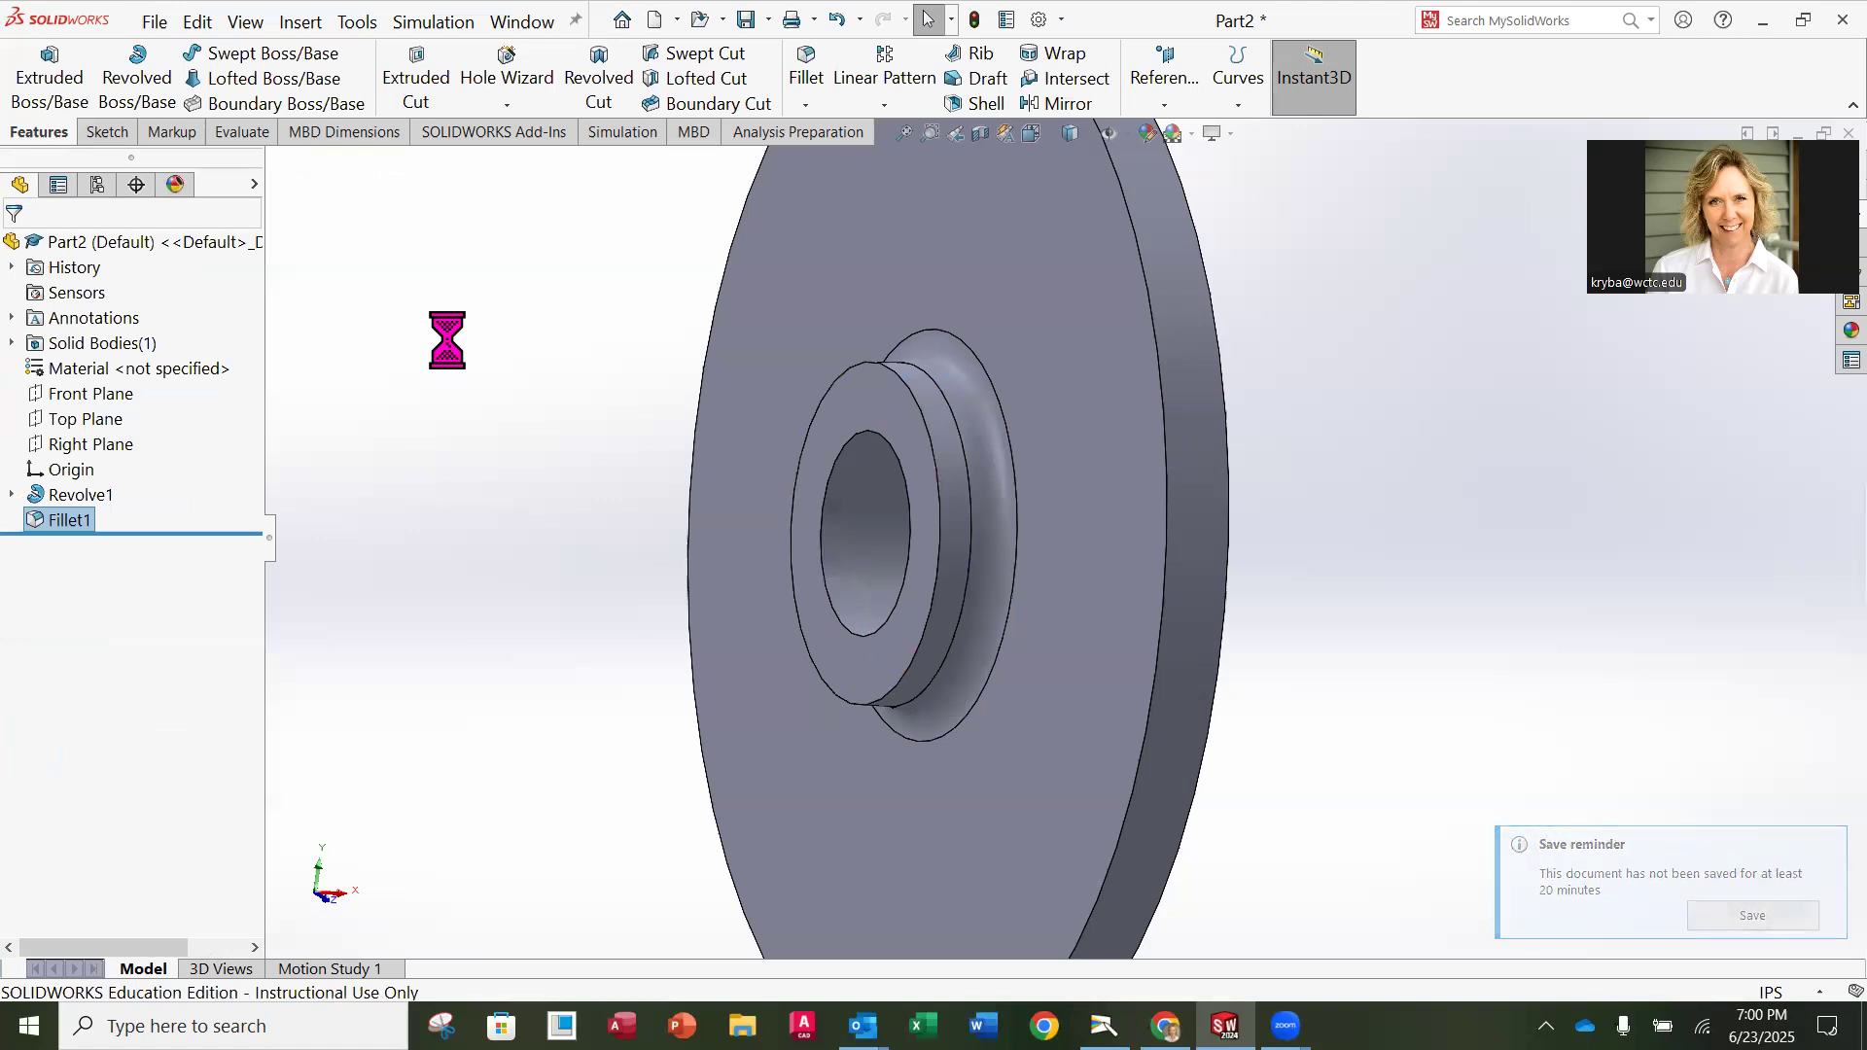
Step: Rename the revolve feature as WHEEL BASE
left_click(88, 496)
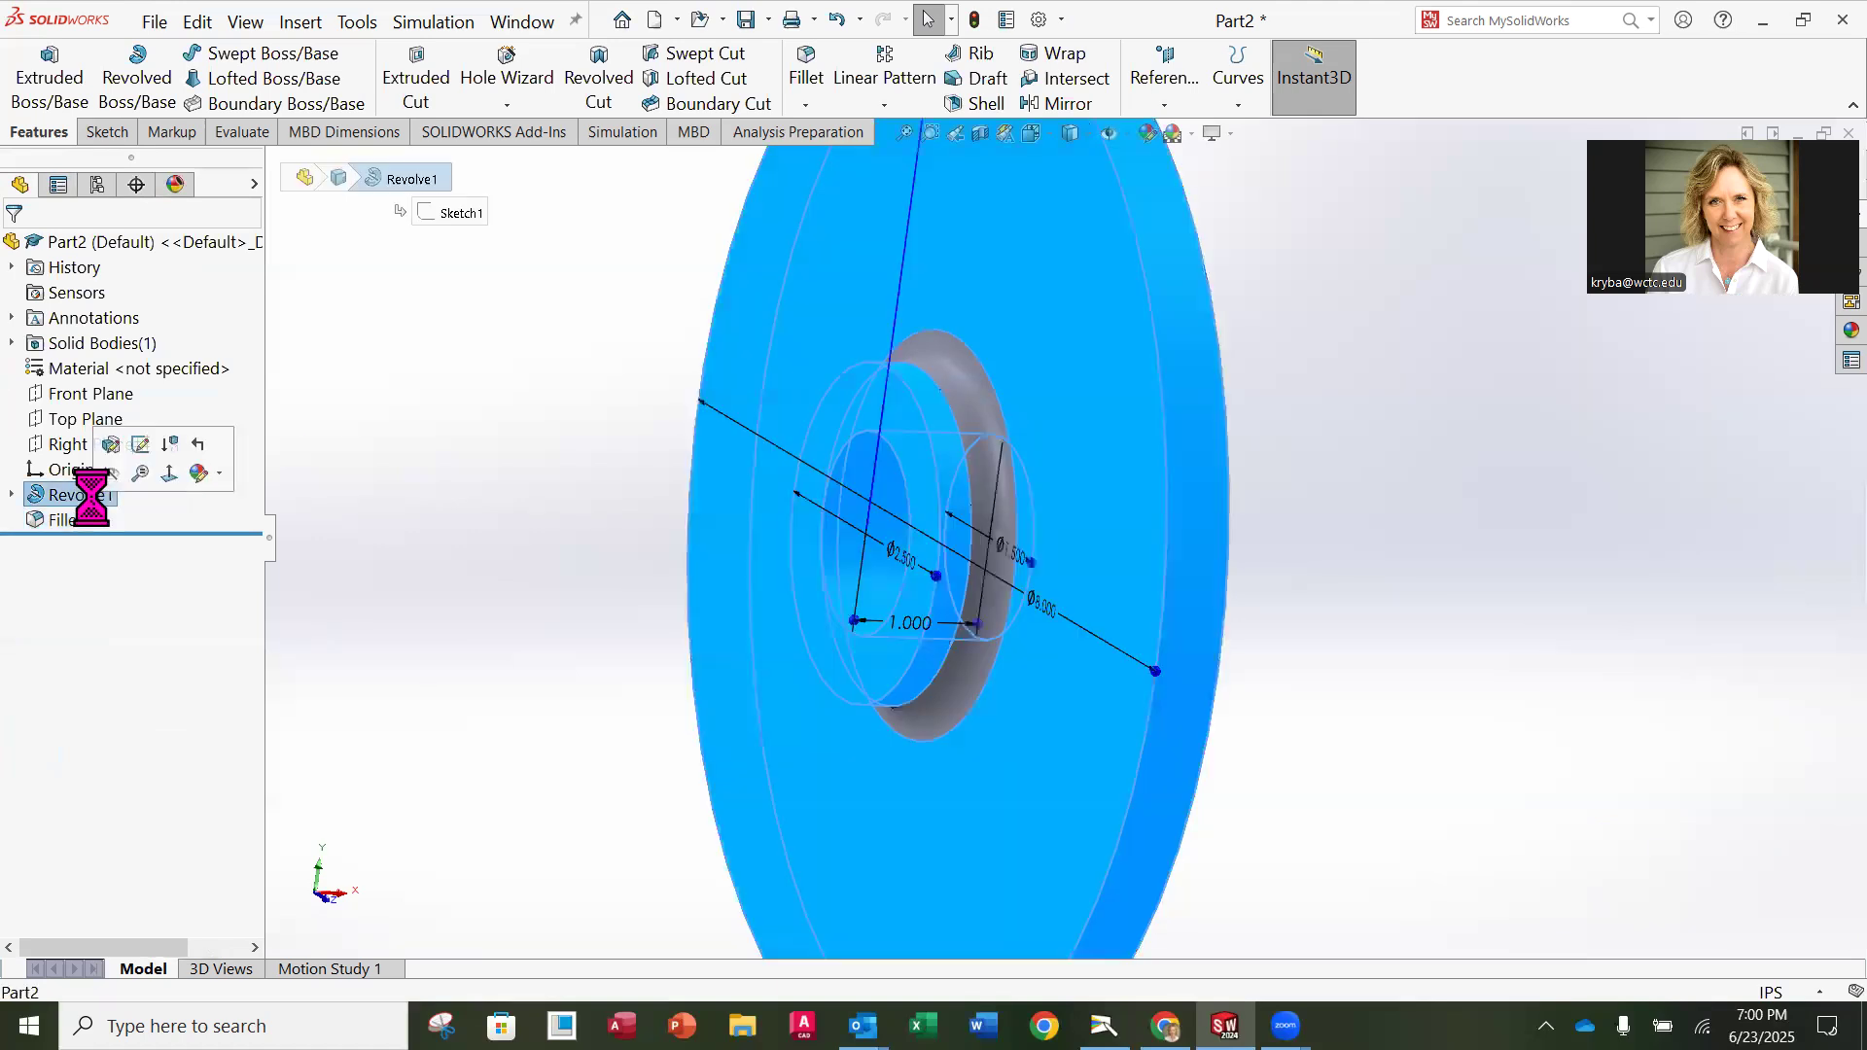
right_click(91, 496)
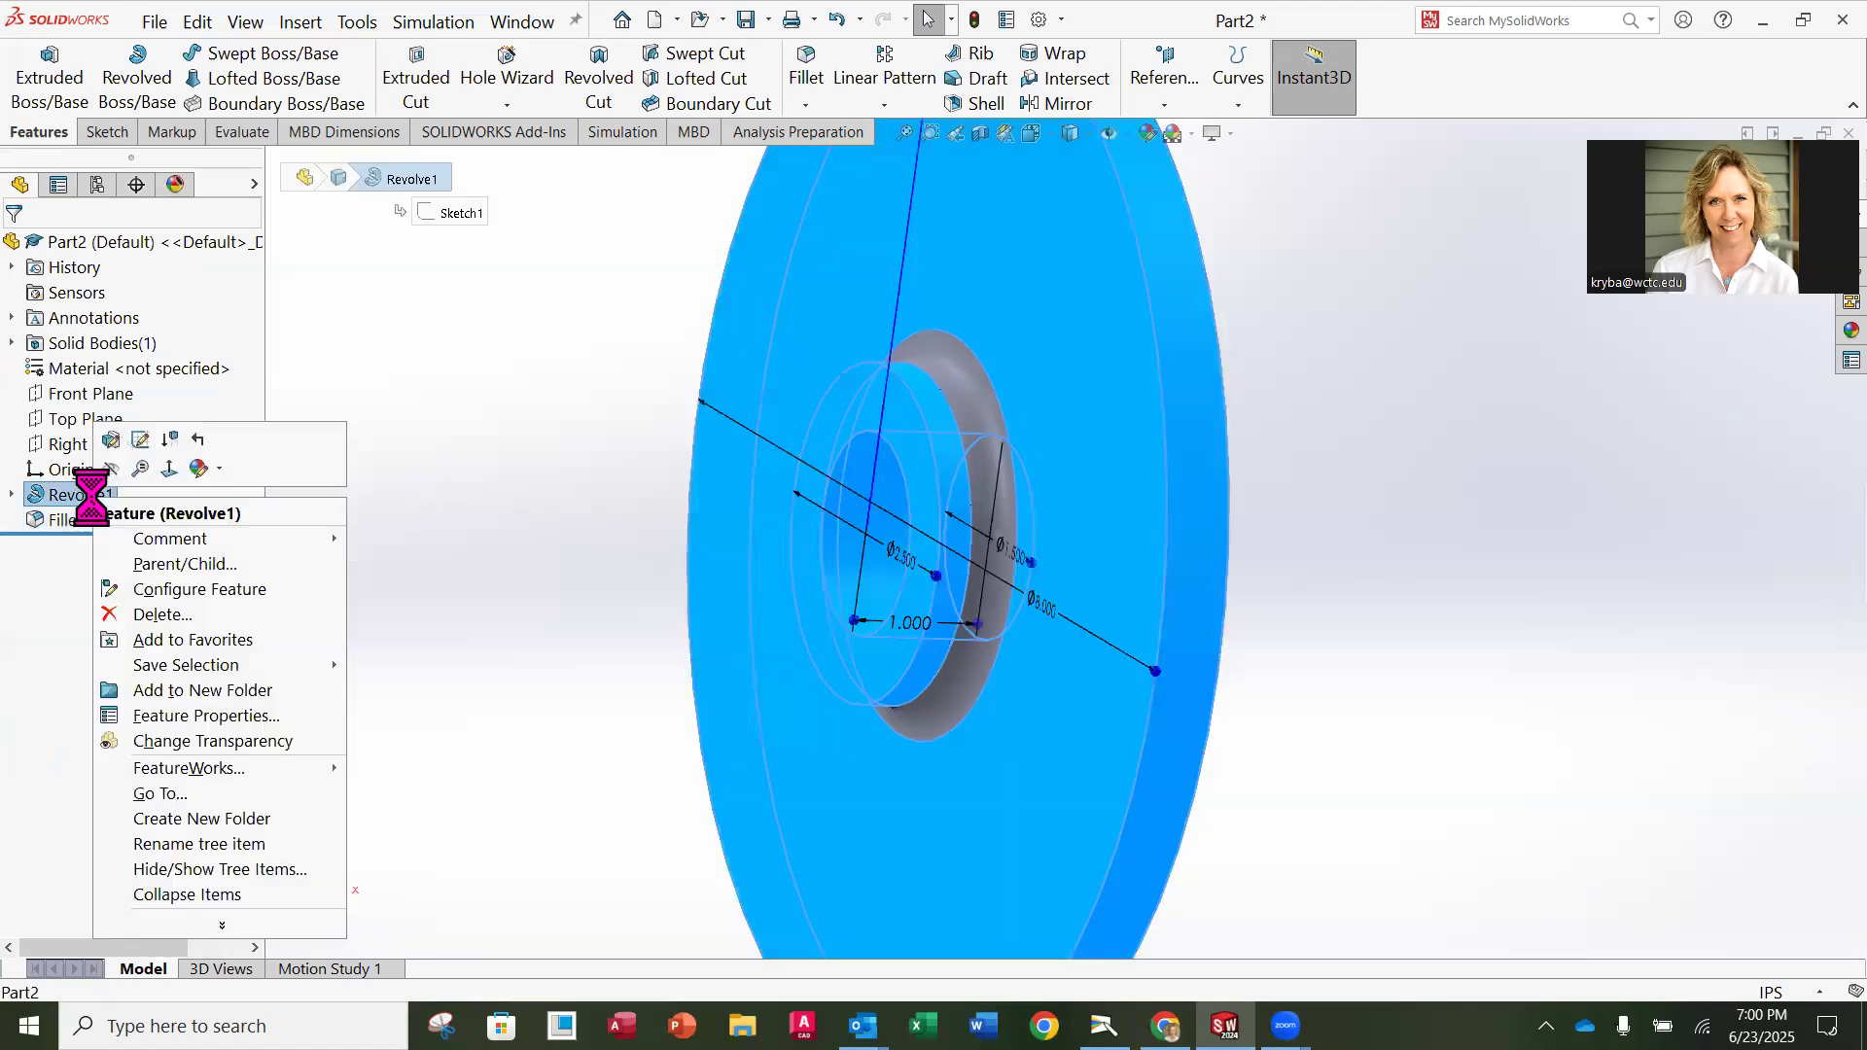
left_click(179, 844)
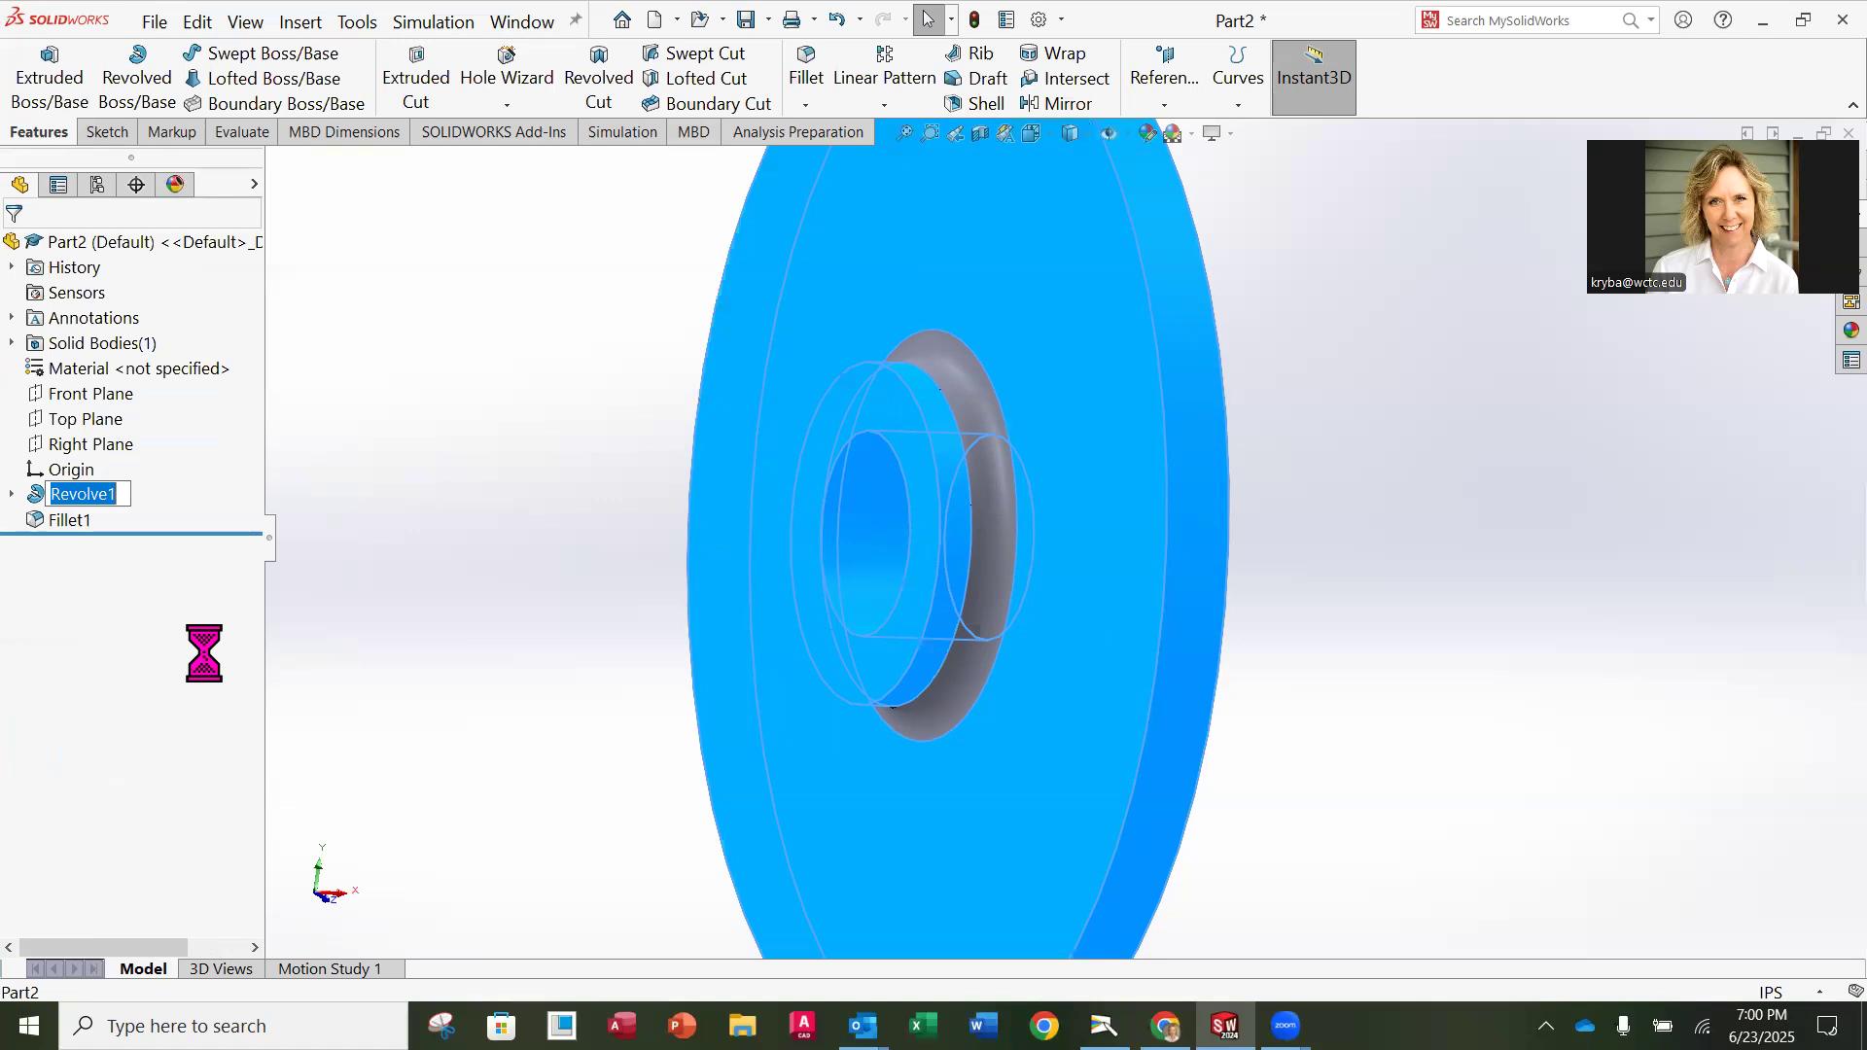
type("WEE")
key("BackSpace")
key("BackSpace")
type("HEEL BASE")
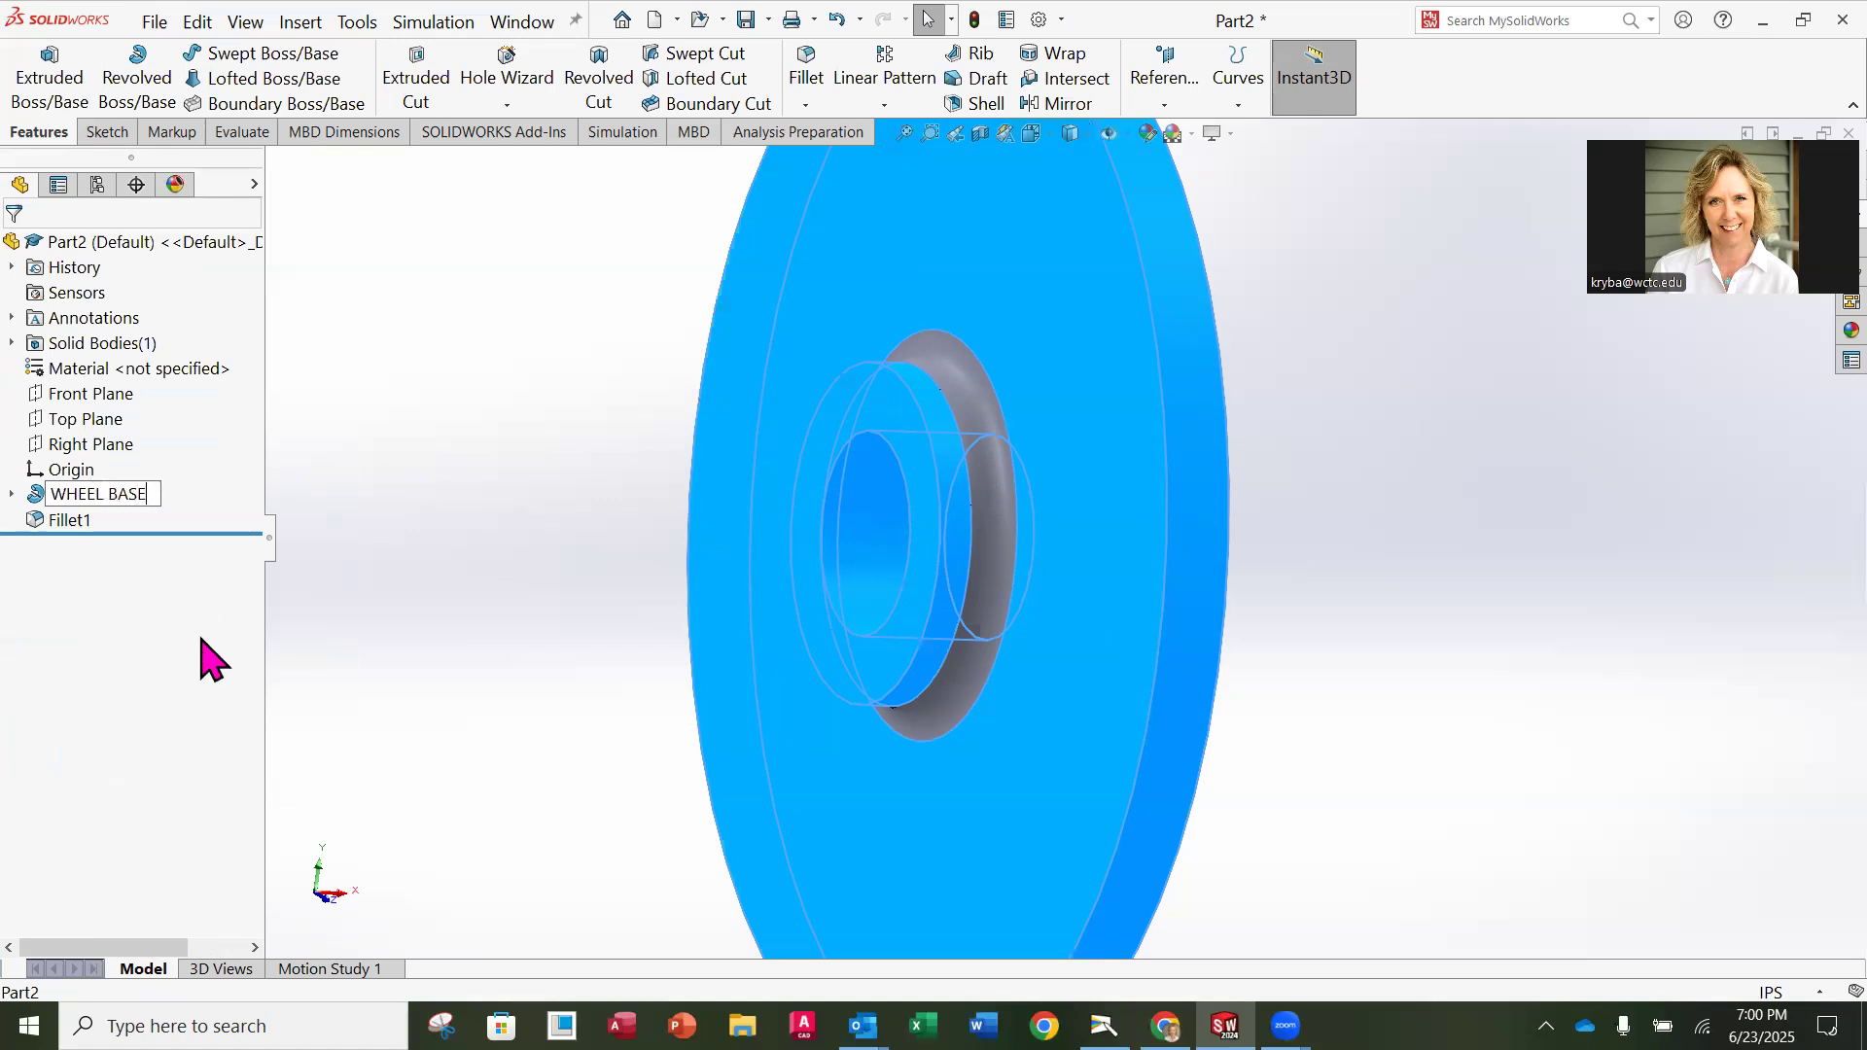
key("Return")
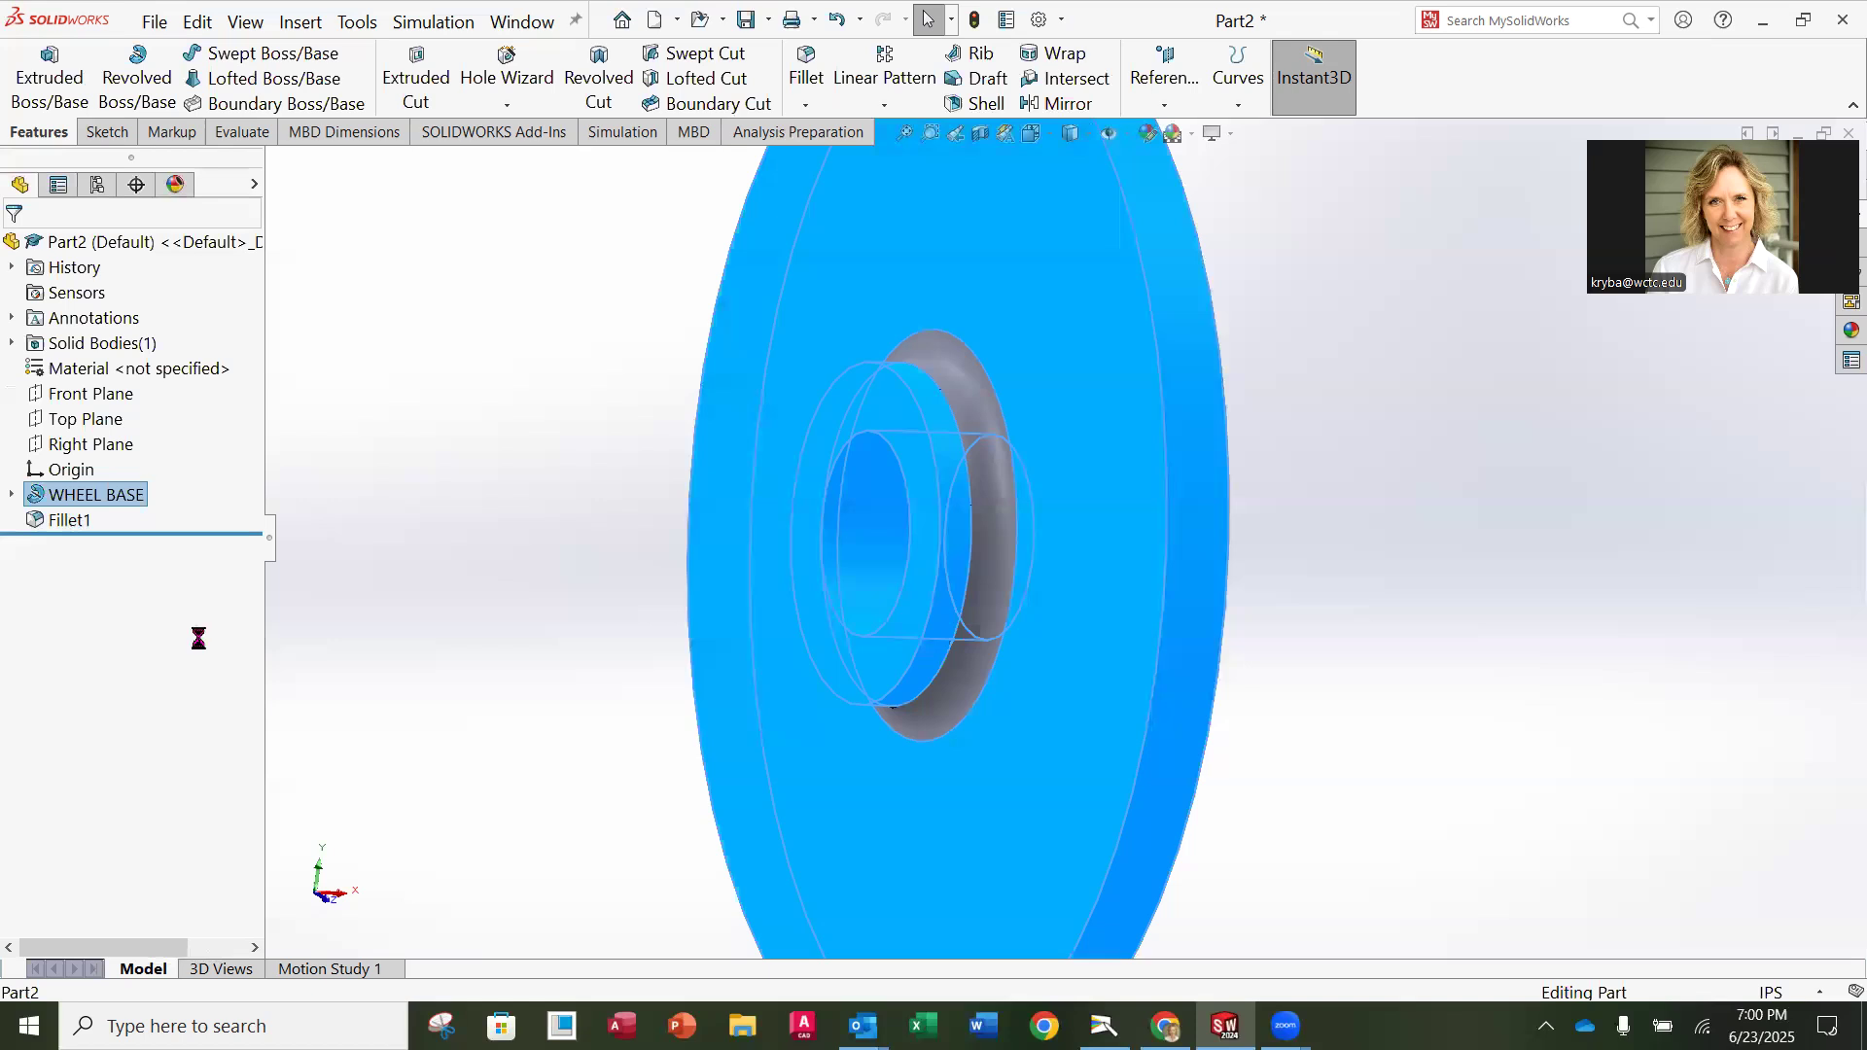
Step: Inspect the fillet feature and expand WHEEL BASE to see its underlying sketch
left_click(71, 526)
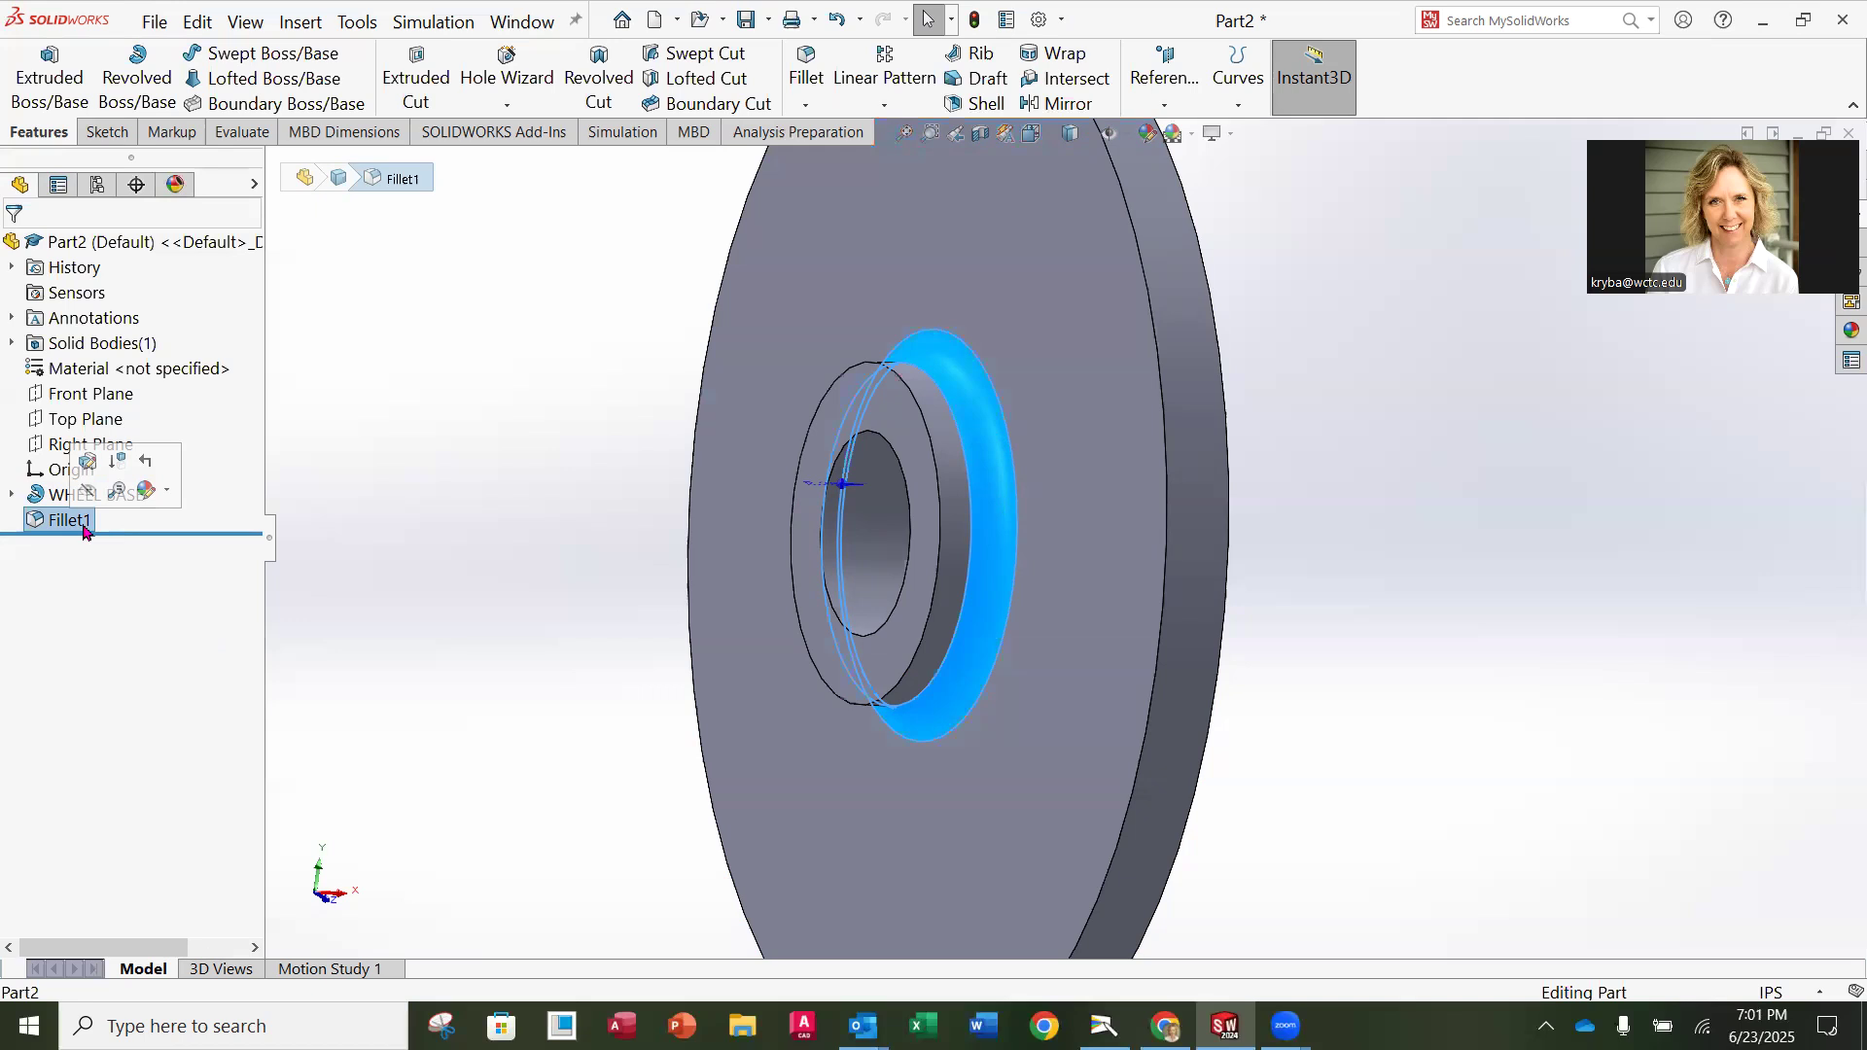
left_click(13, 497)
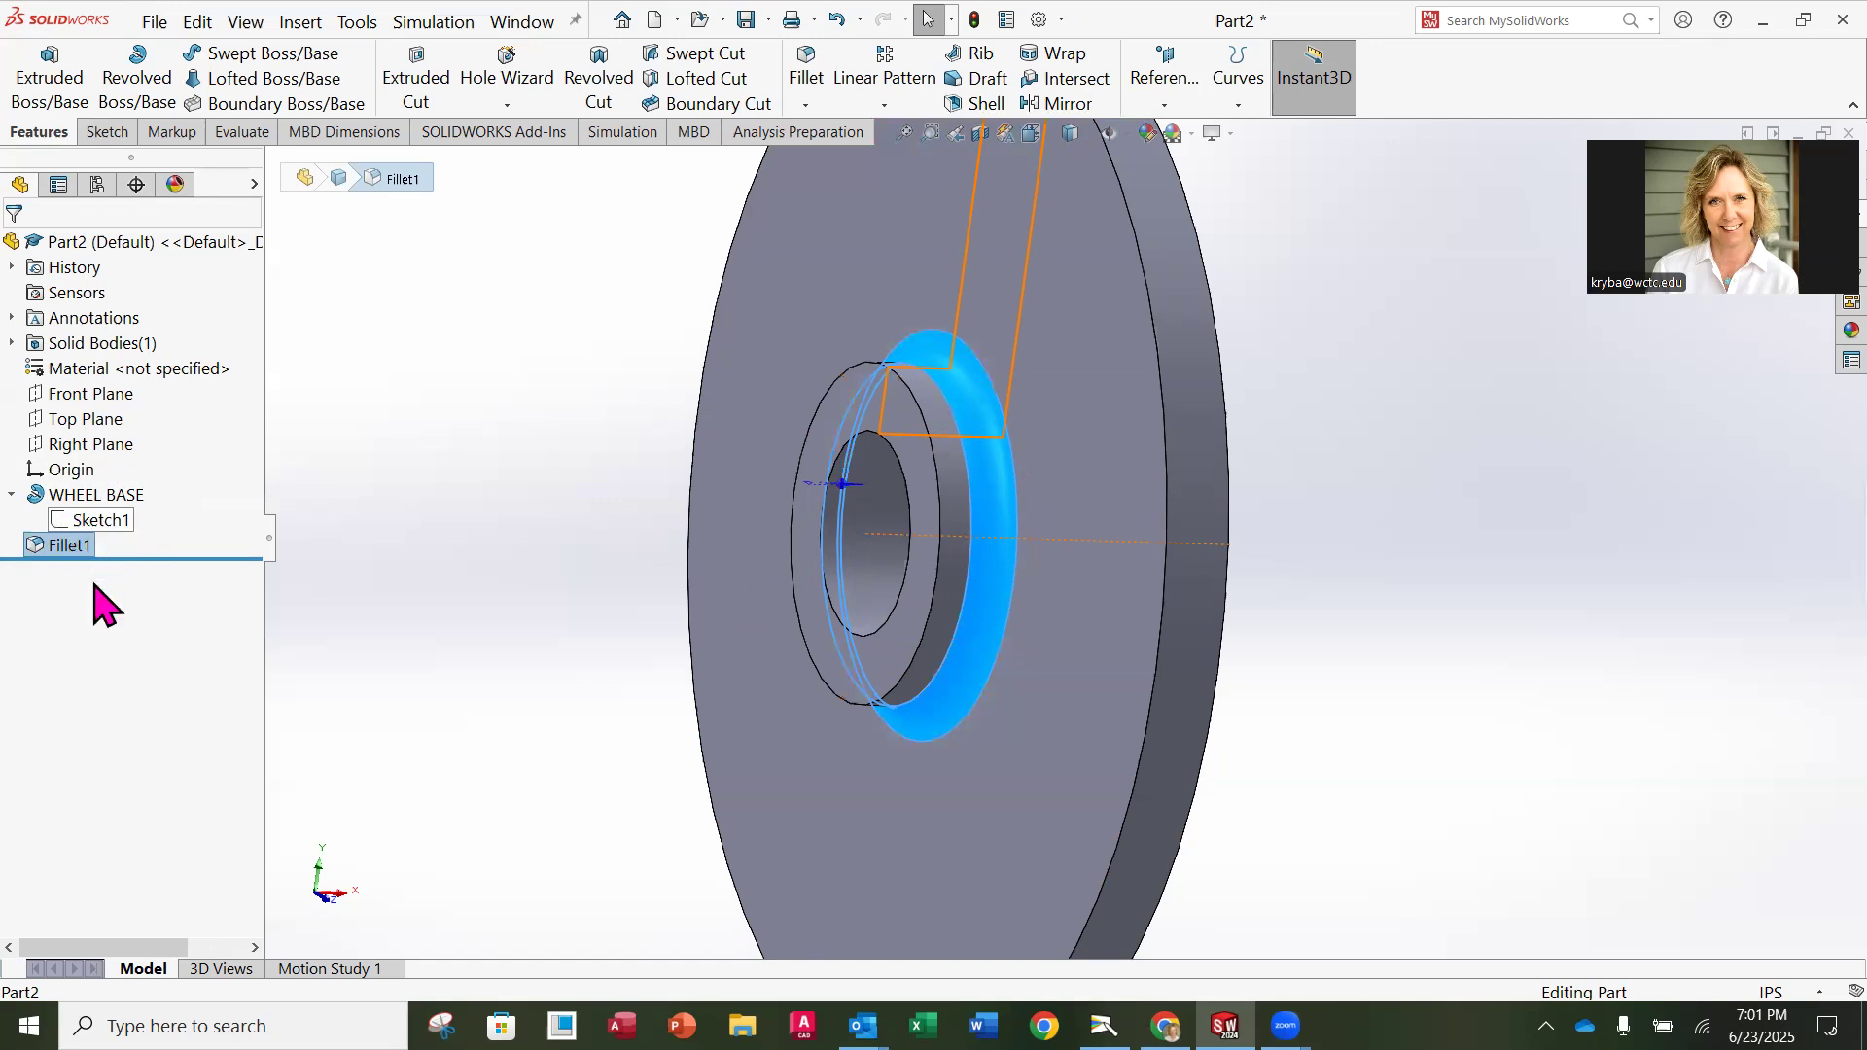
left_click(443, 642)
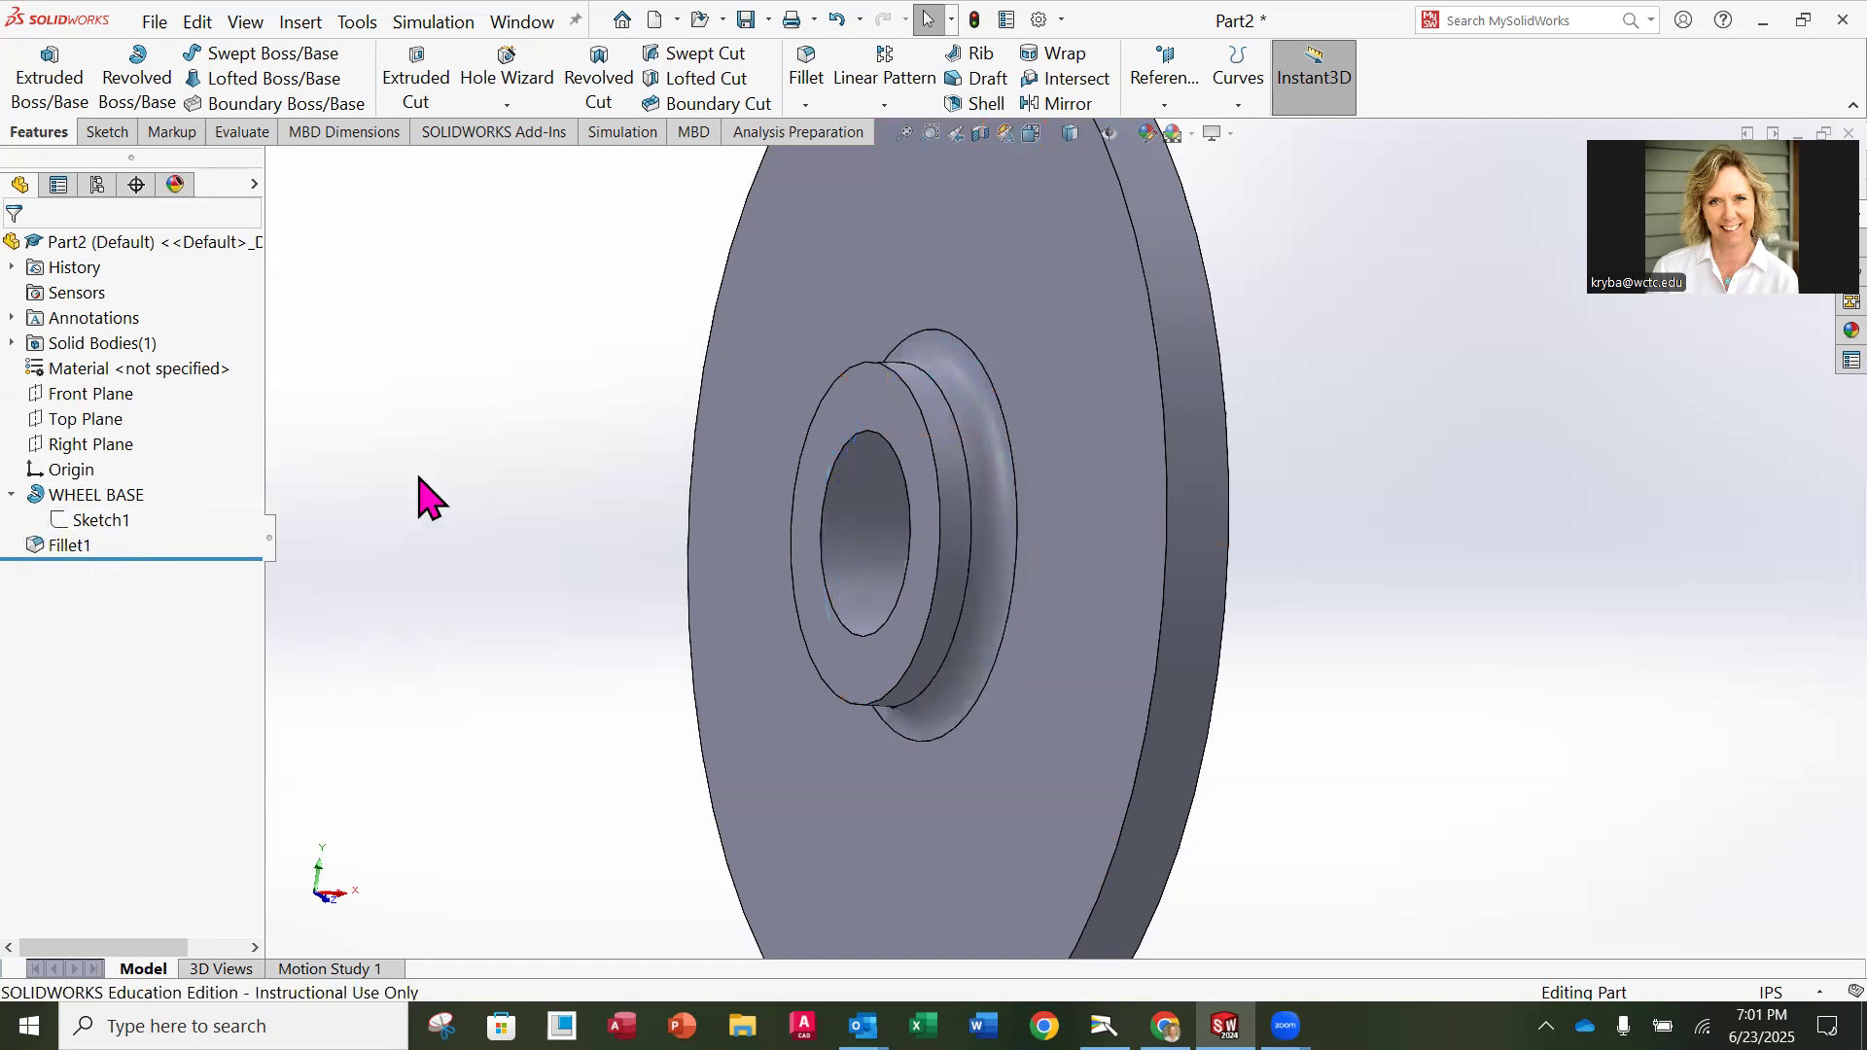
Step: Consult the Geneva Wheel drawing in the Camera app and start an Extruded Cut sketch on the disc's hub-side face in SOLIDWORKS
left_click(1104, 1026)
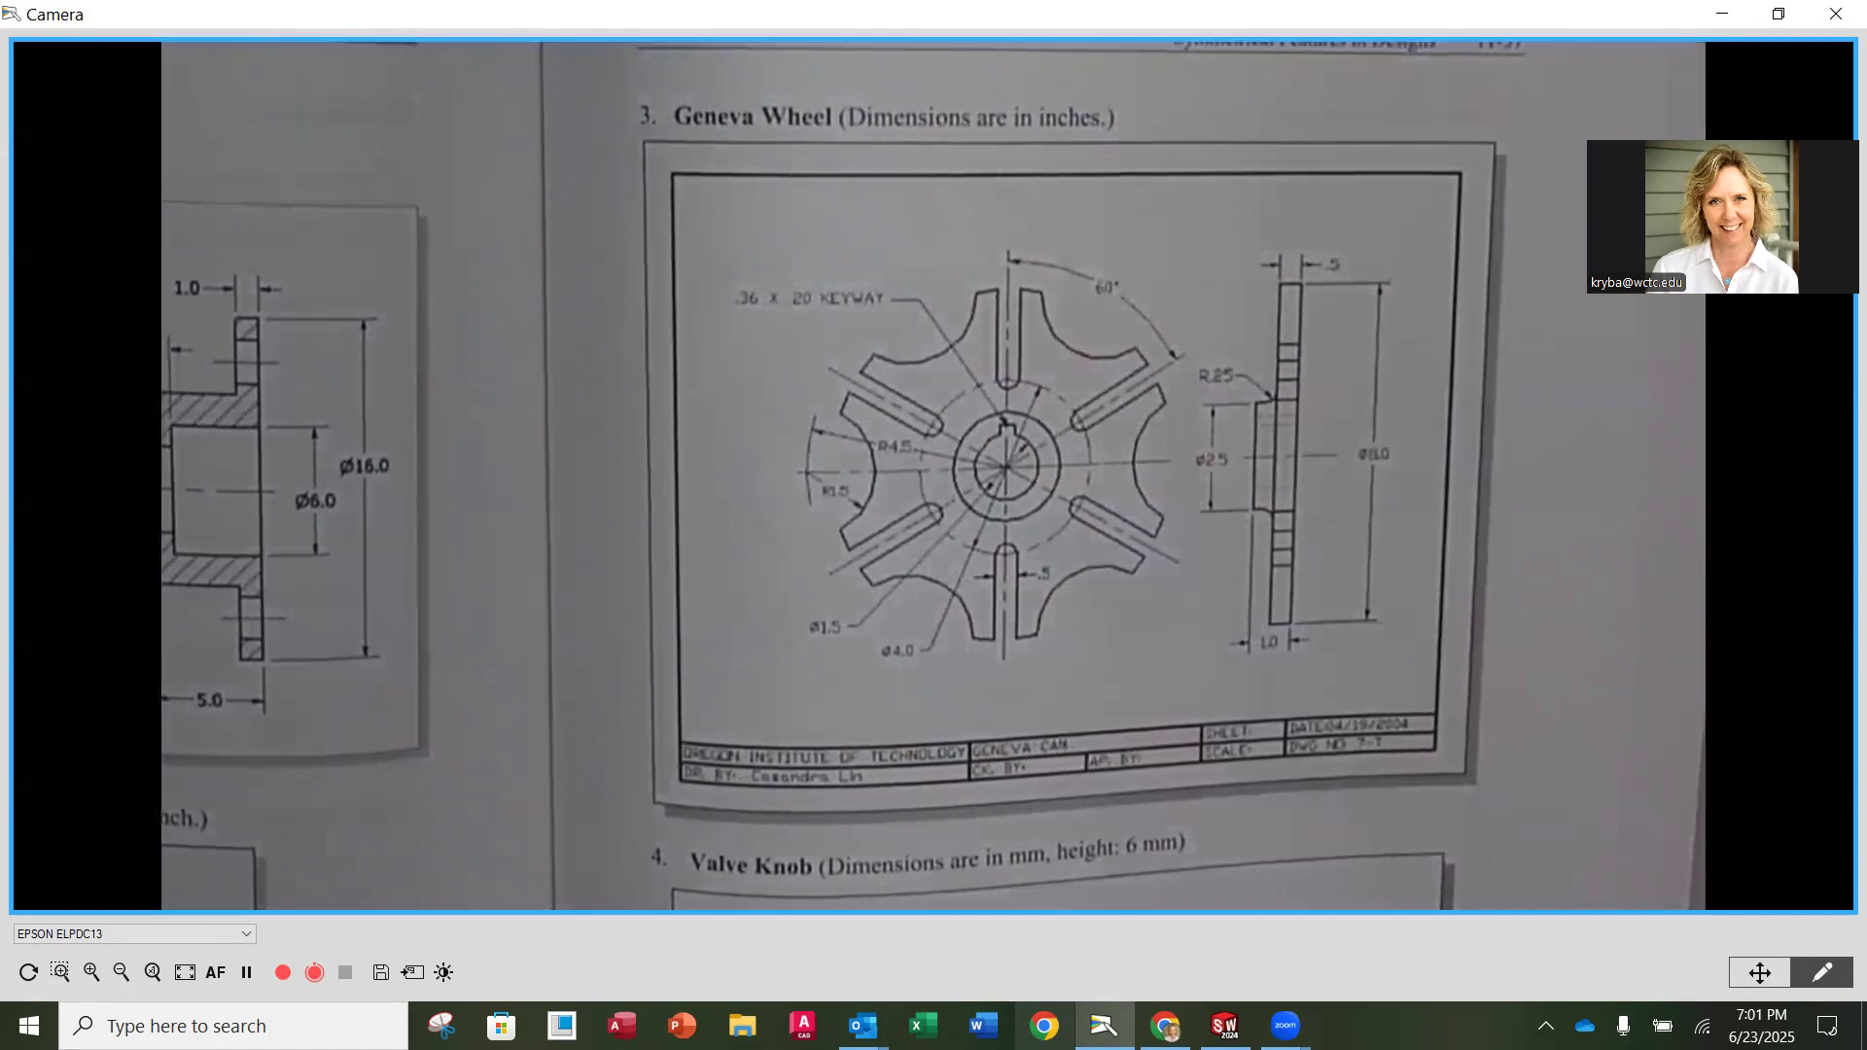
left_click(1226, 1026)
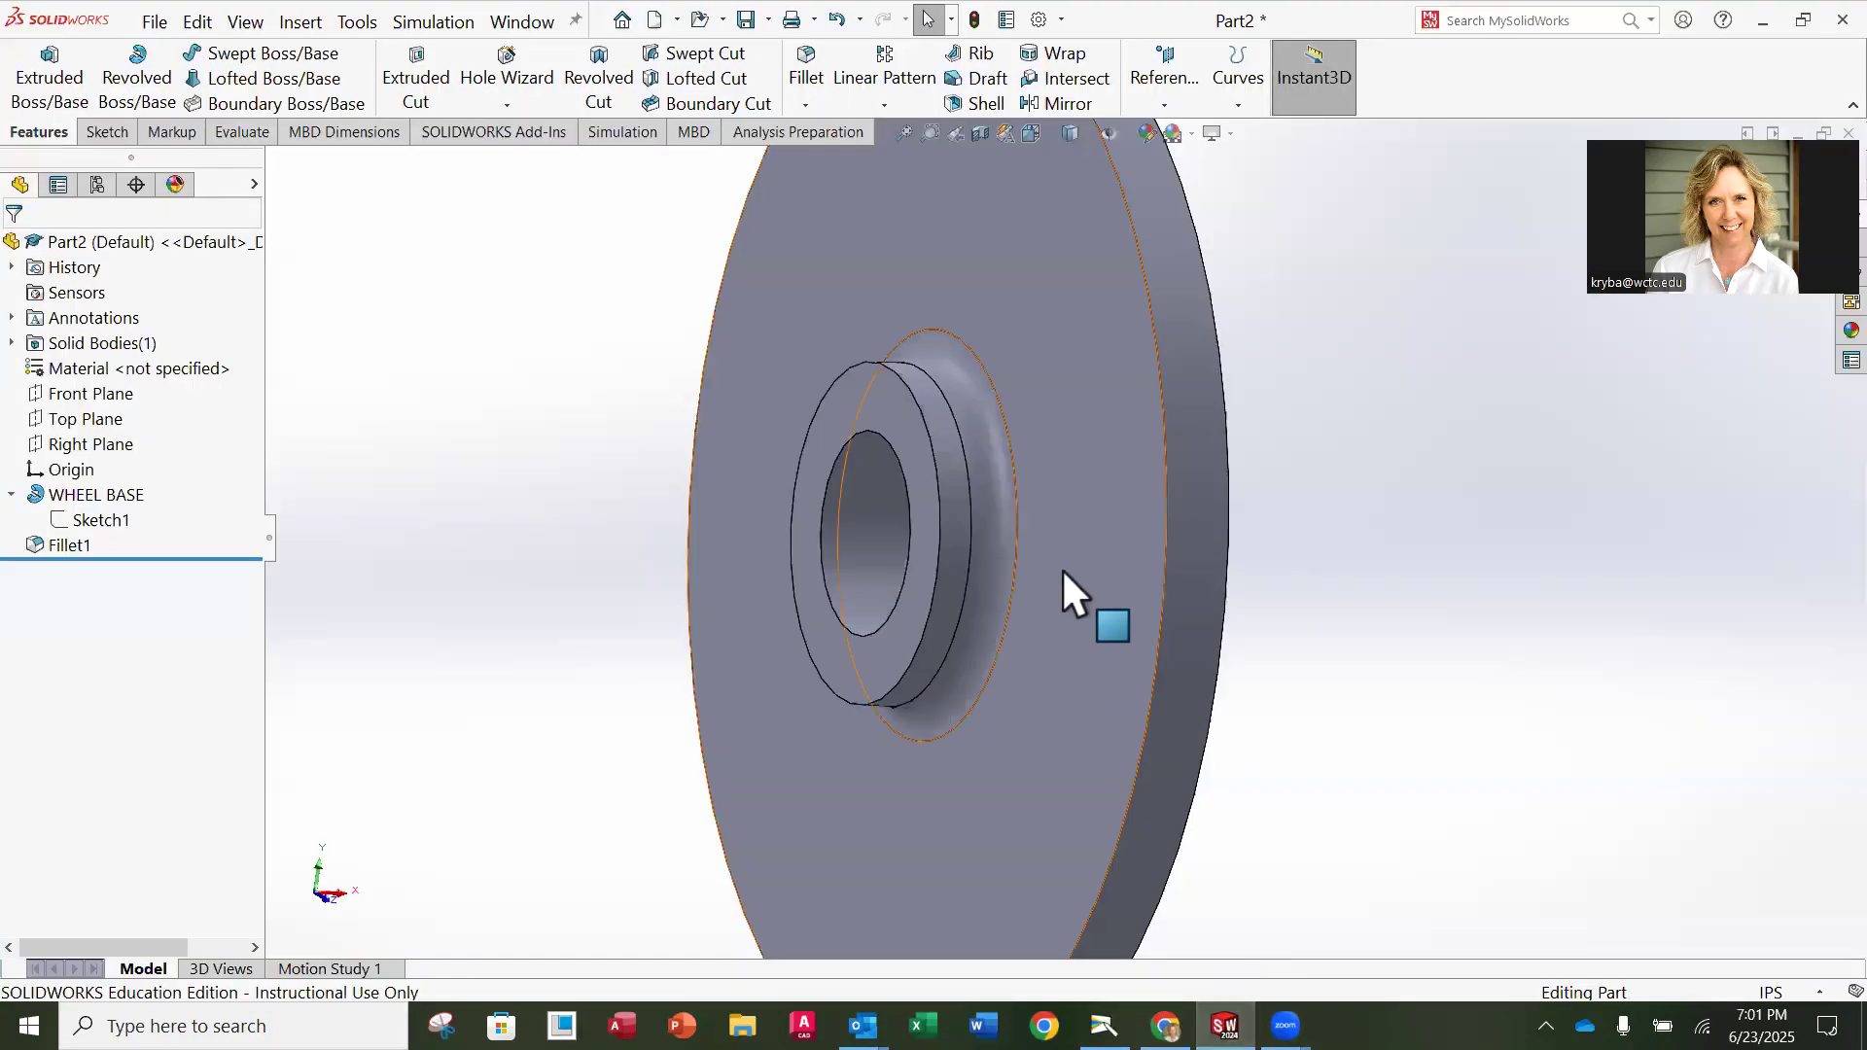
middle_click_drag(1062, 568, 1136, 595)
scroll(1080, 580, "up", 5)
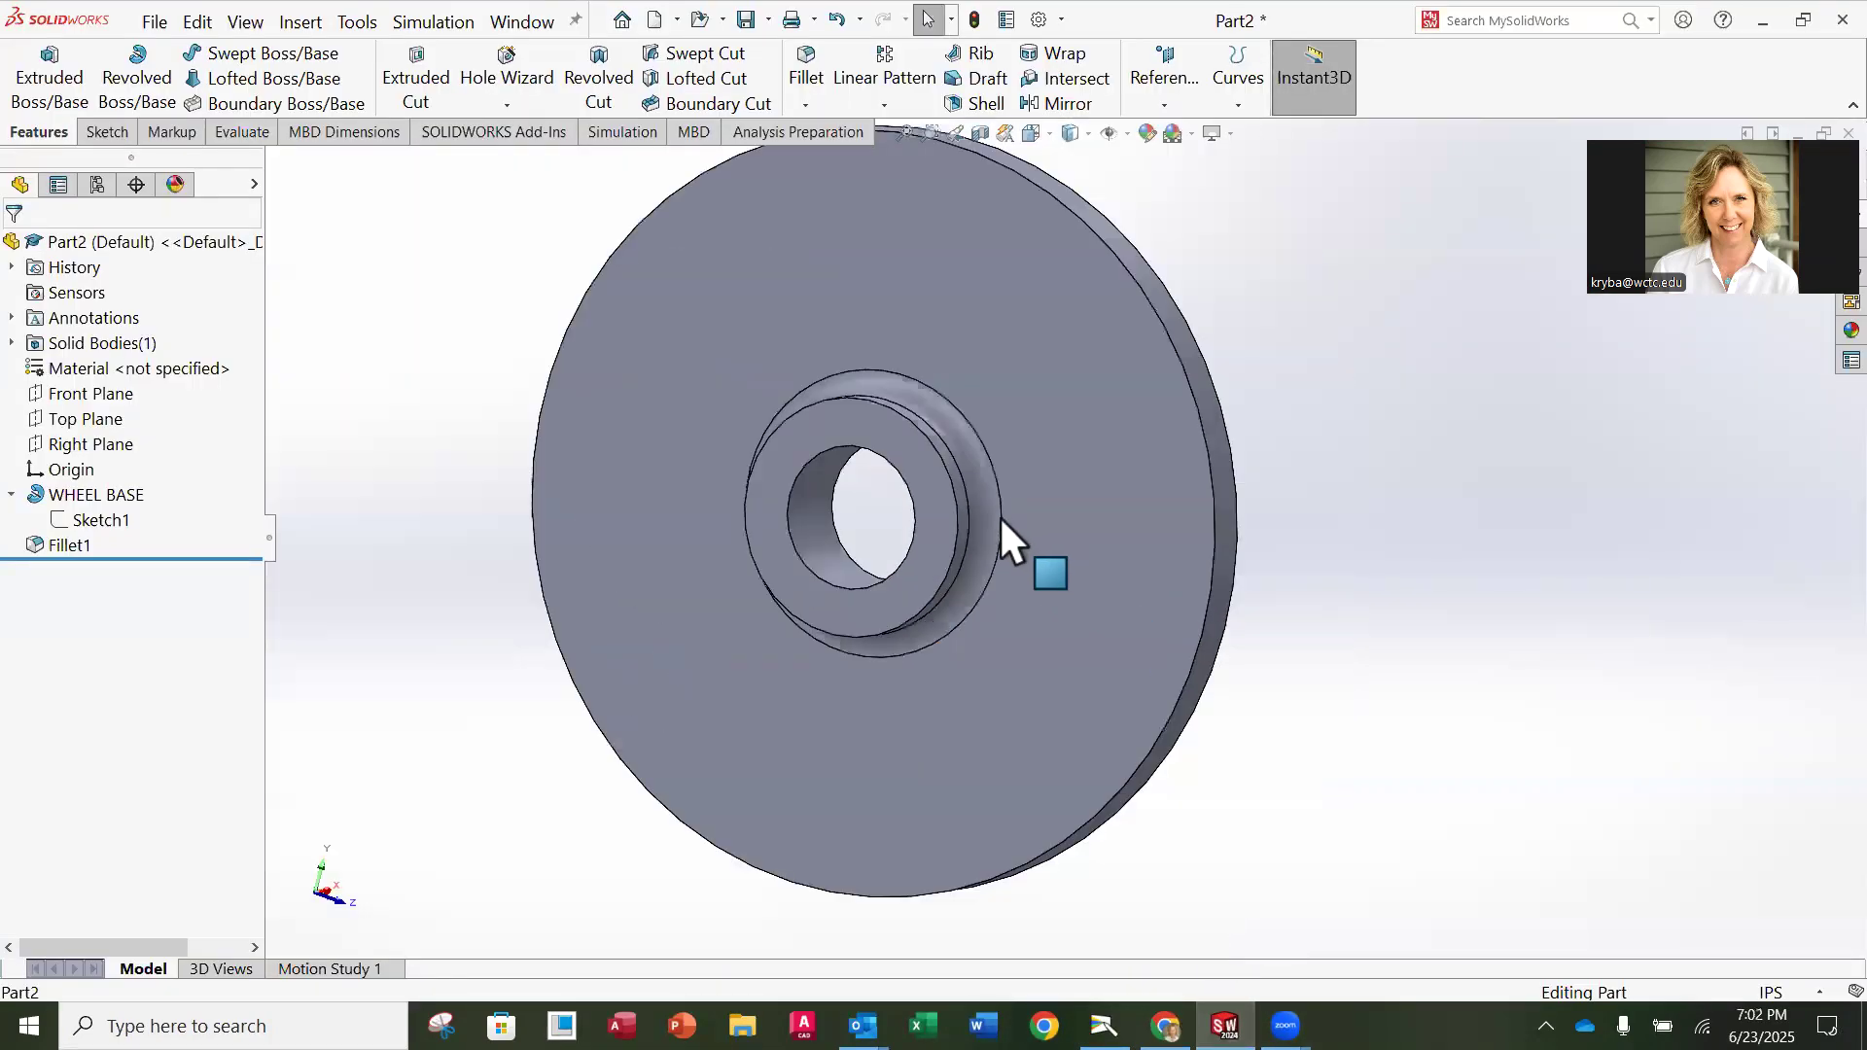
middle_click_drag(980, 321, 1014, 372)
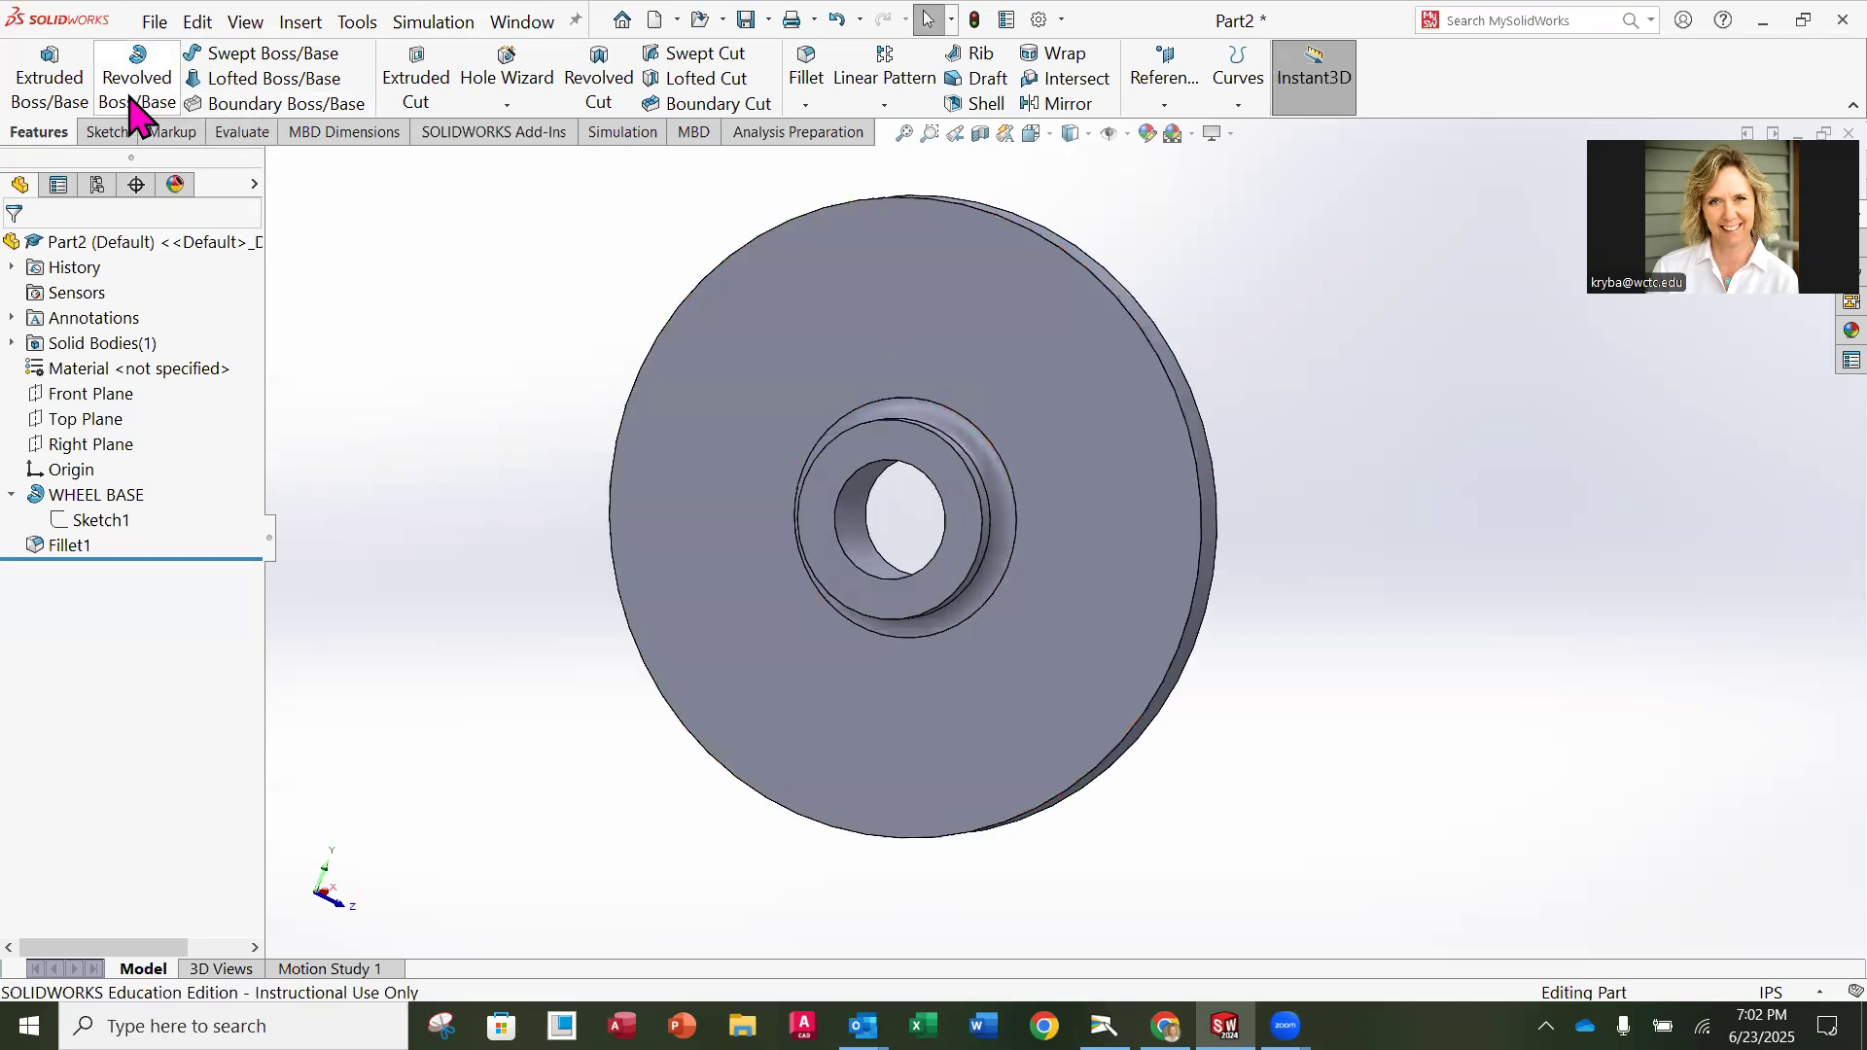
left_click(416, 89)
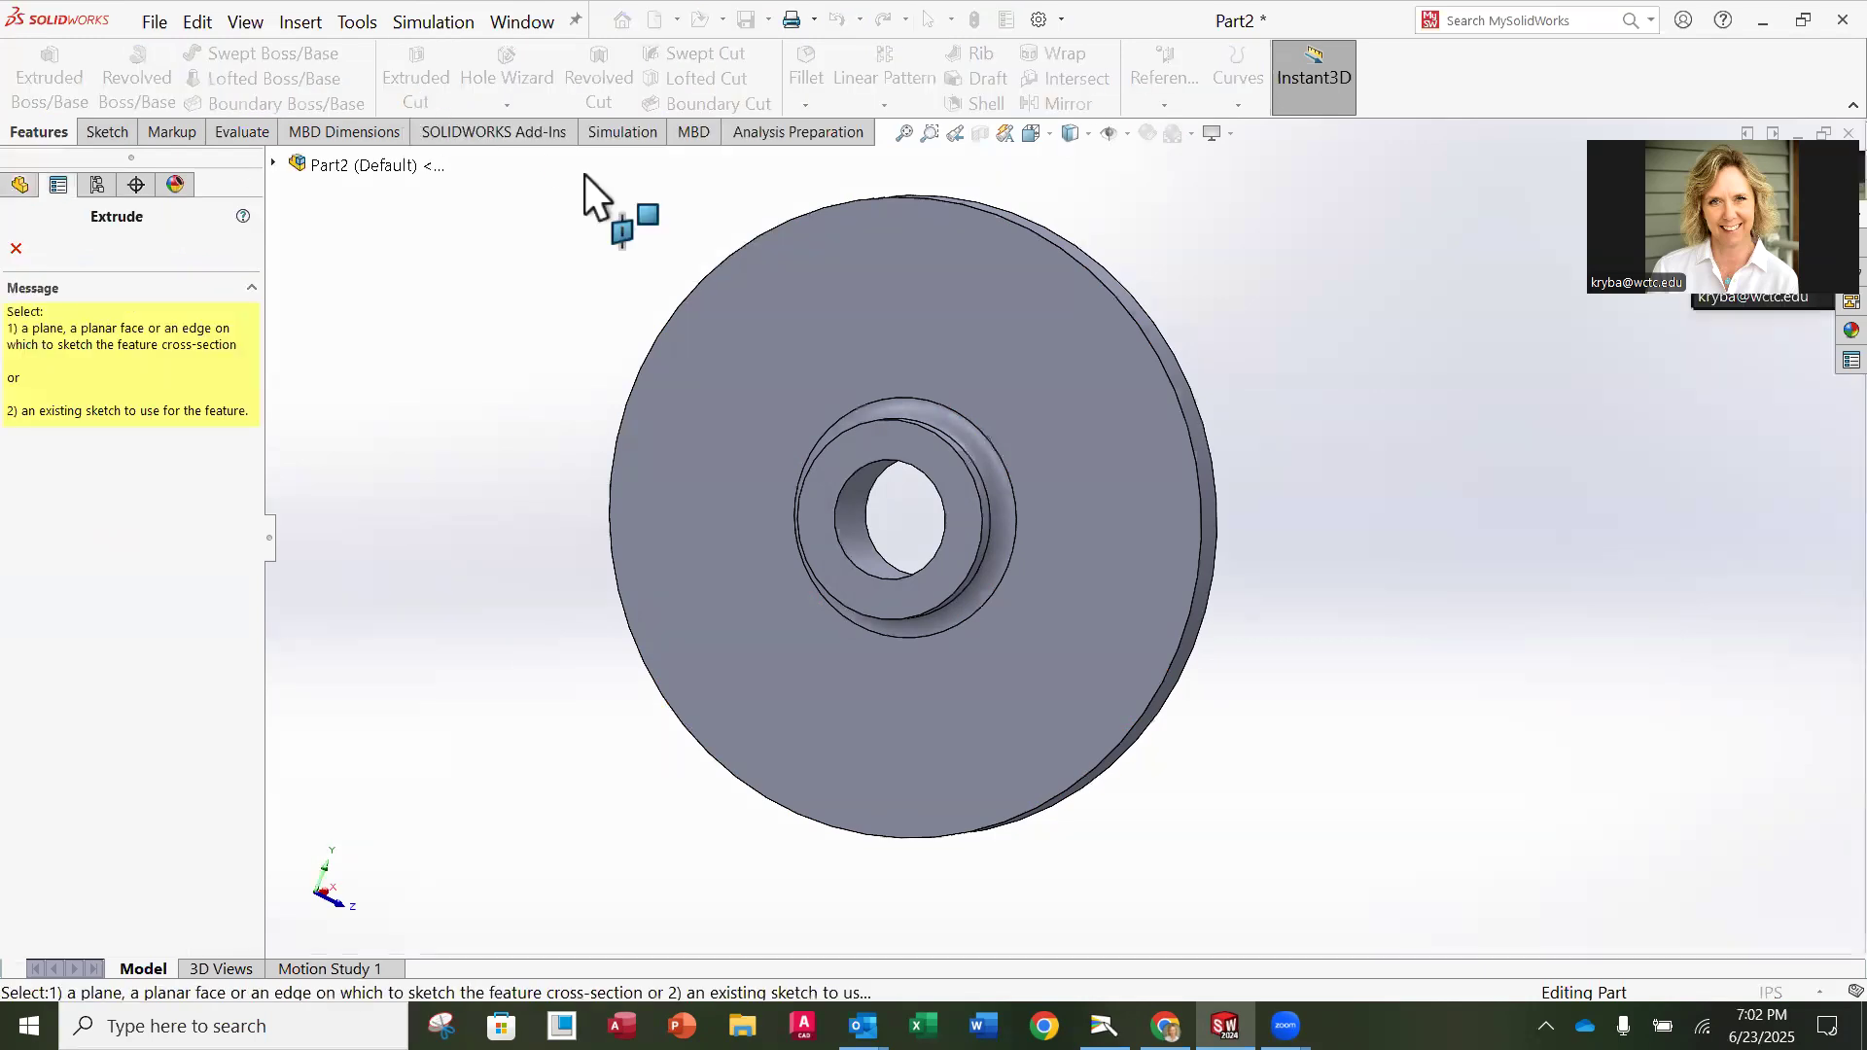
left_click(842, 256)
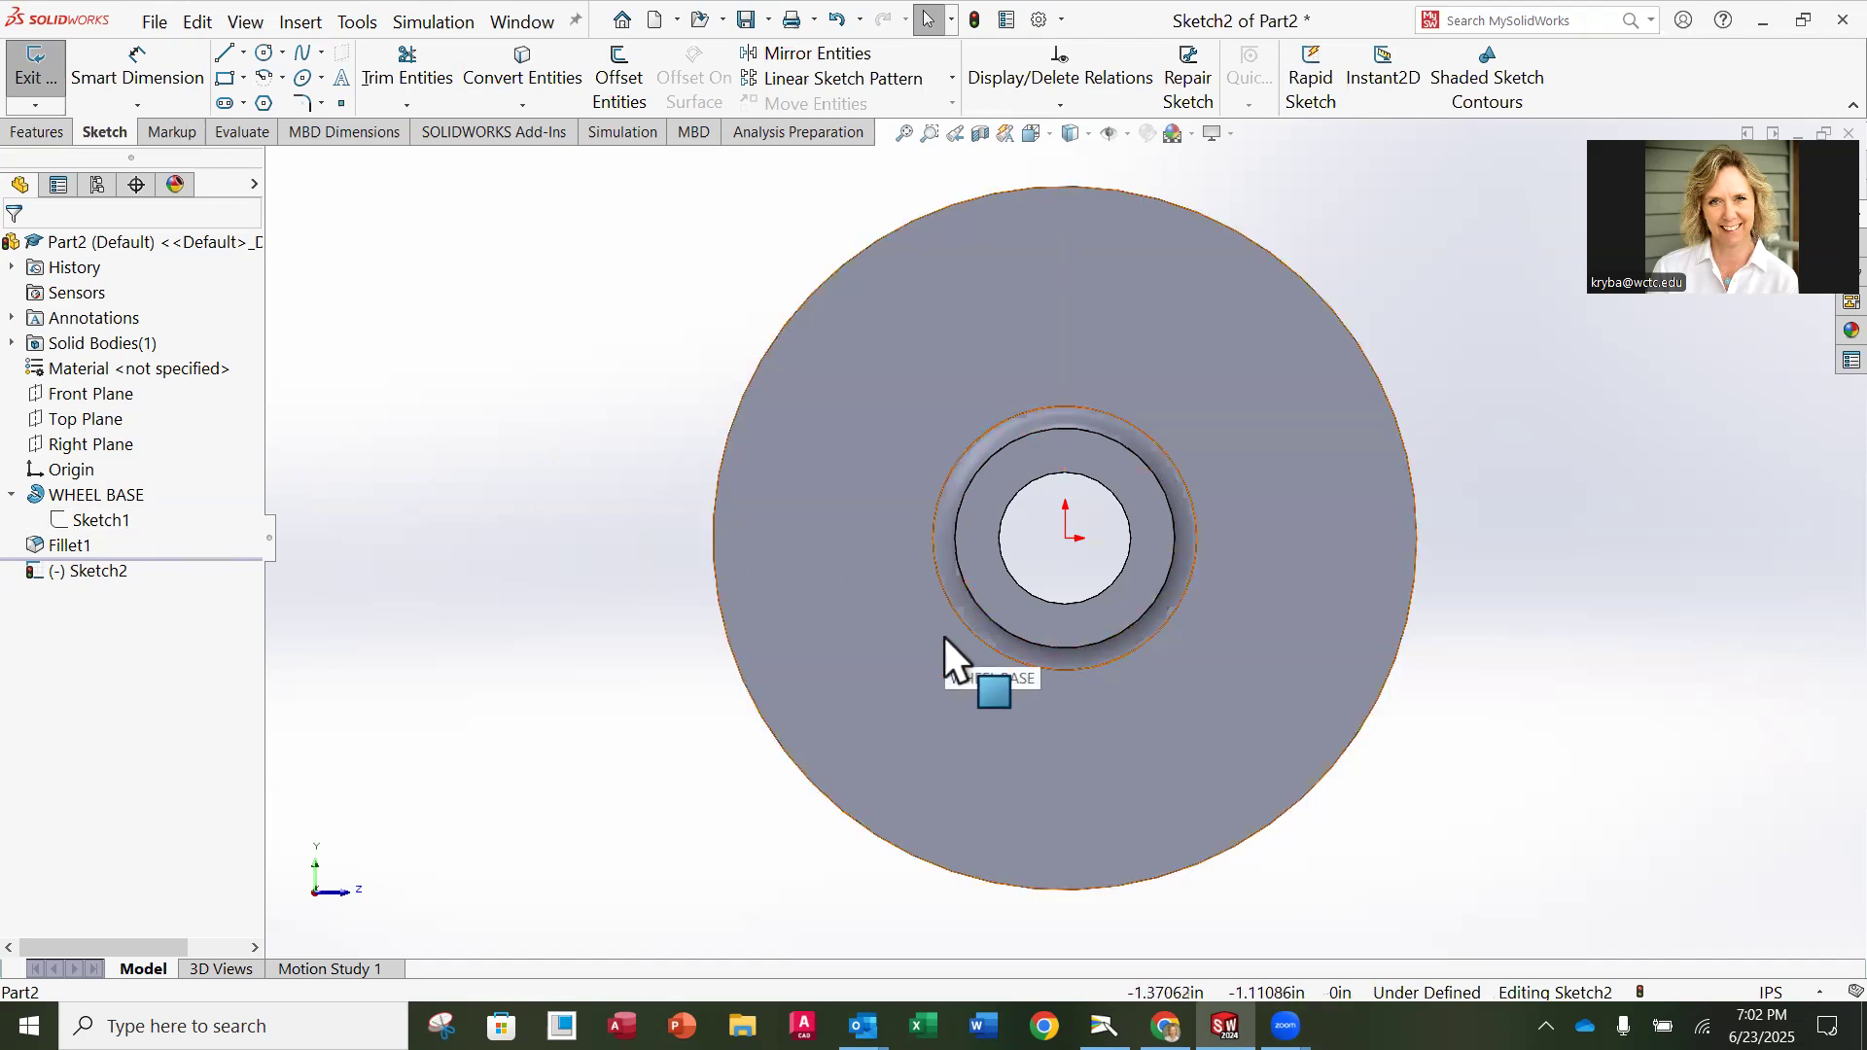
Step: Sketch a circle of about 0.39 in radius on the disc, centered about 2.58 in directly above the origin
left_click(266, 57)
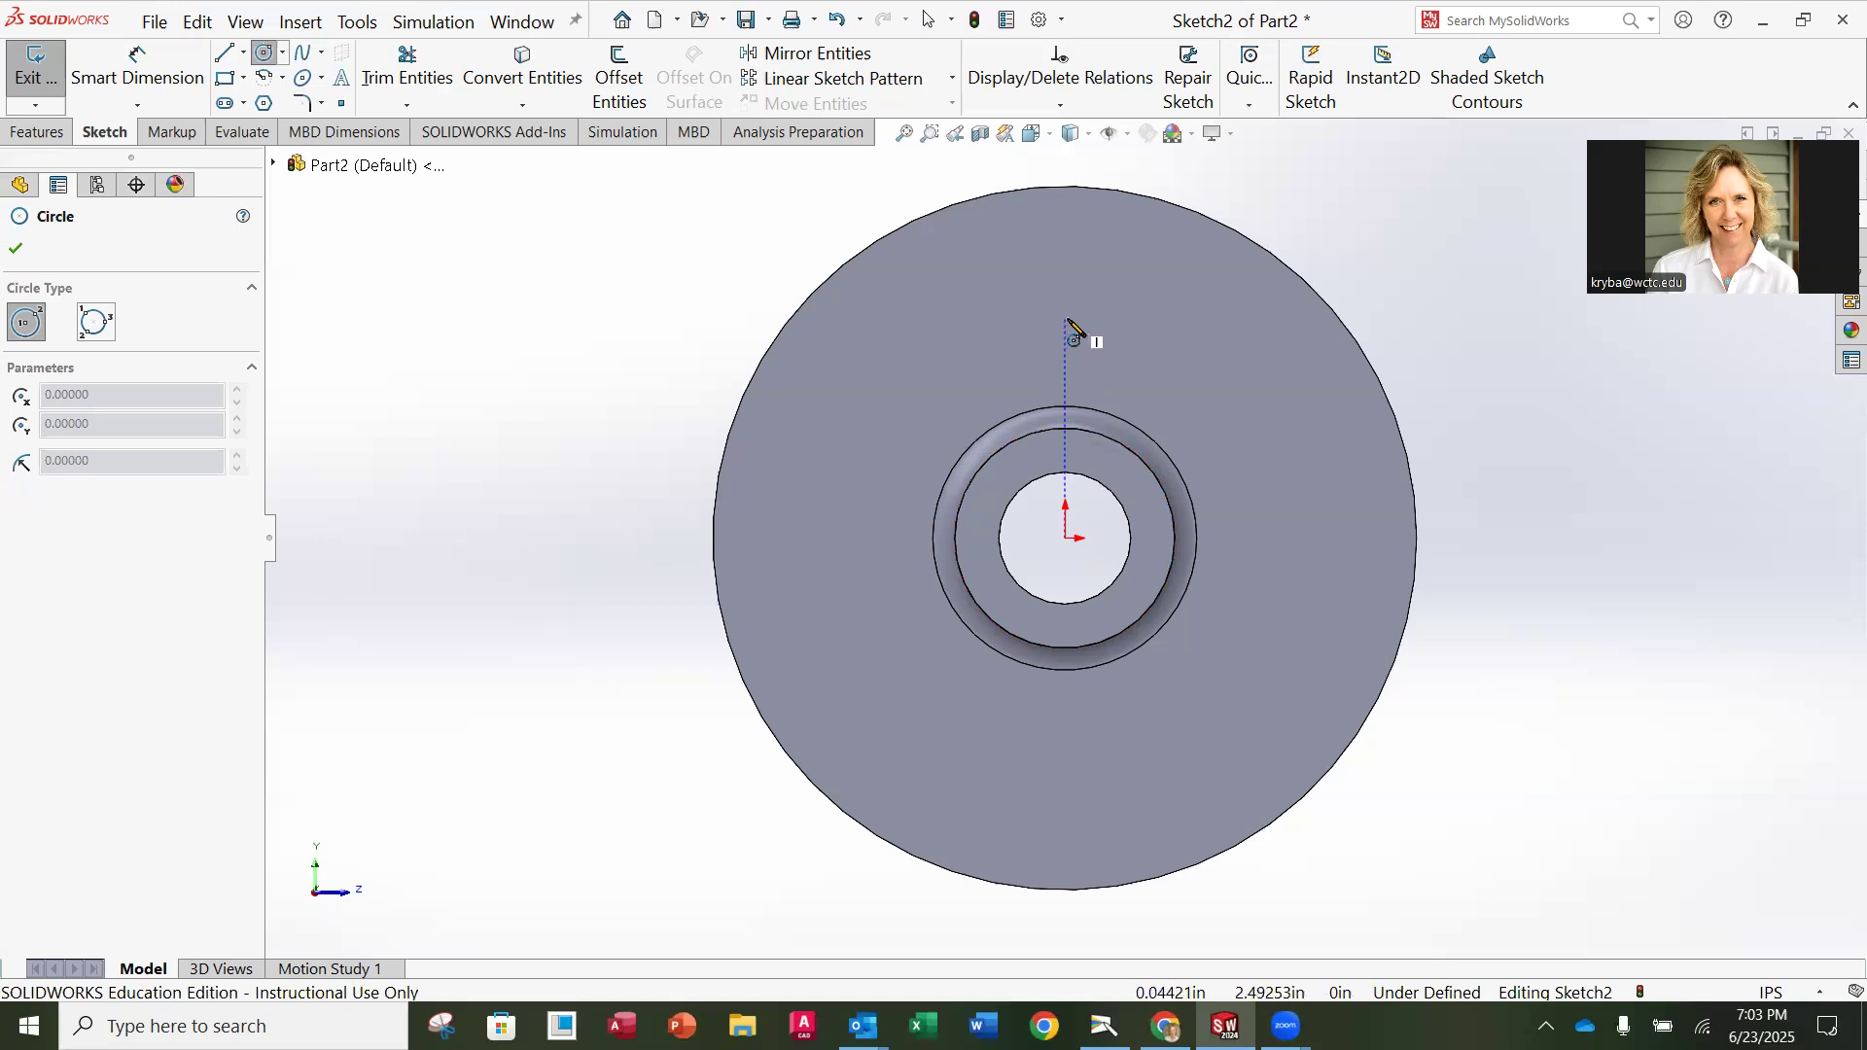
left_click(1066, 311)
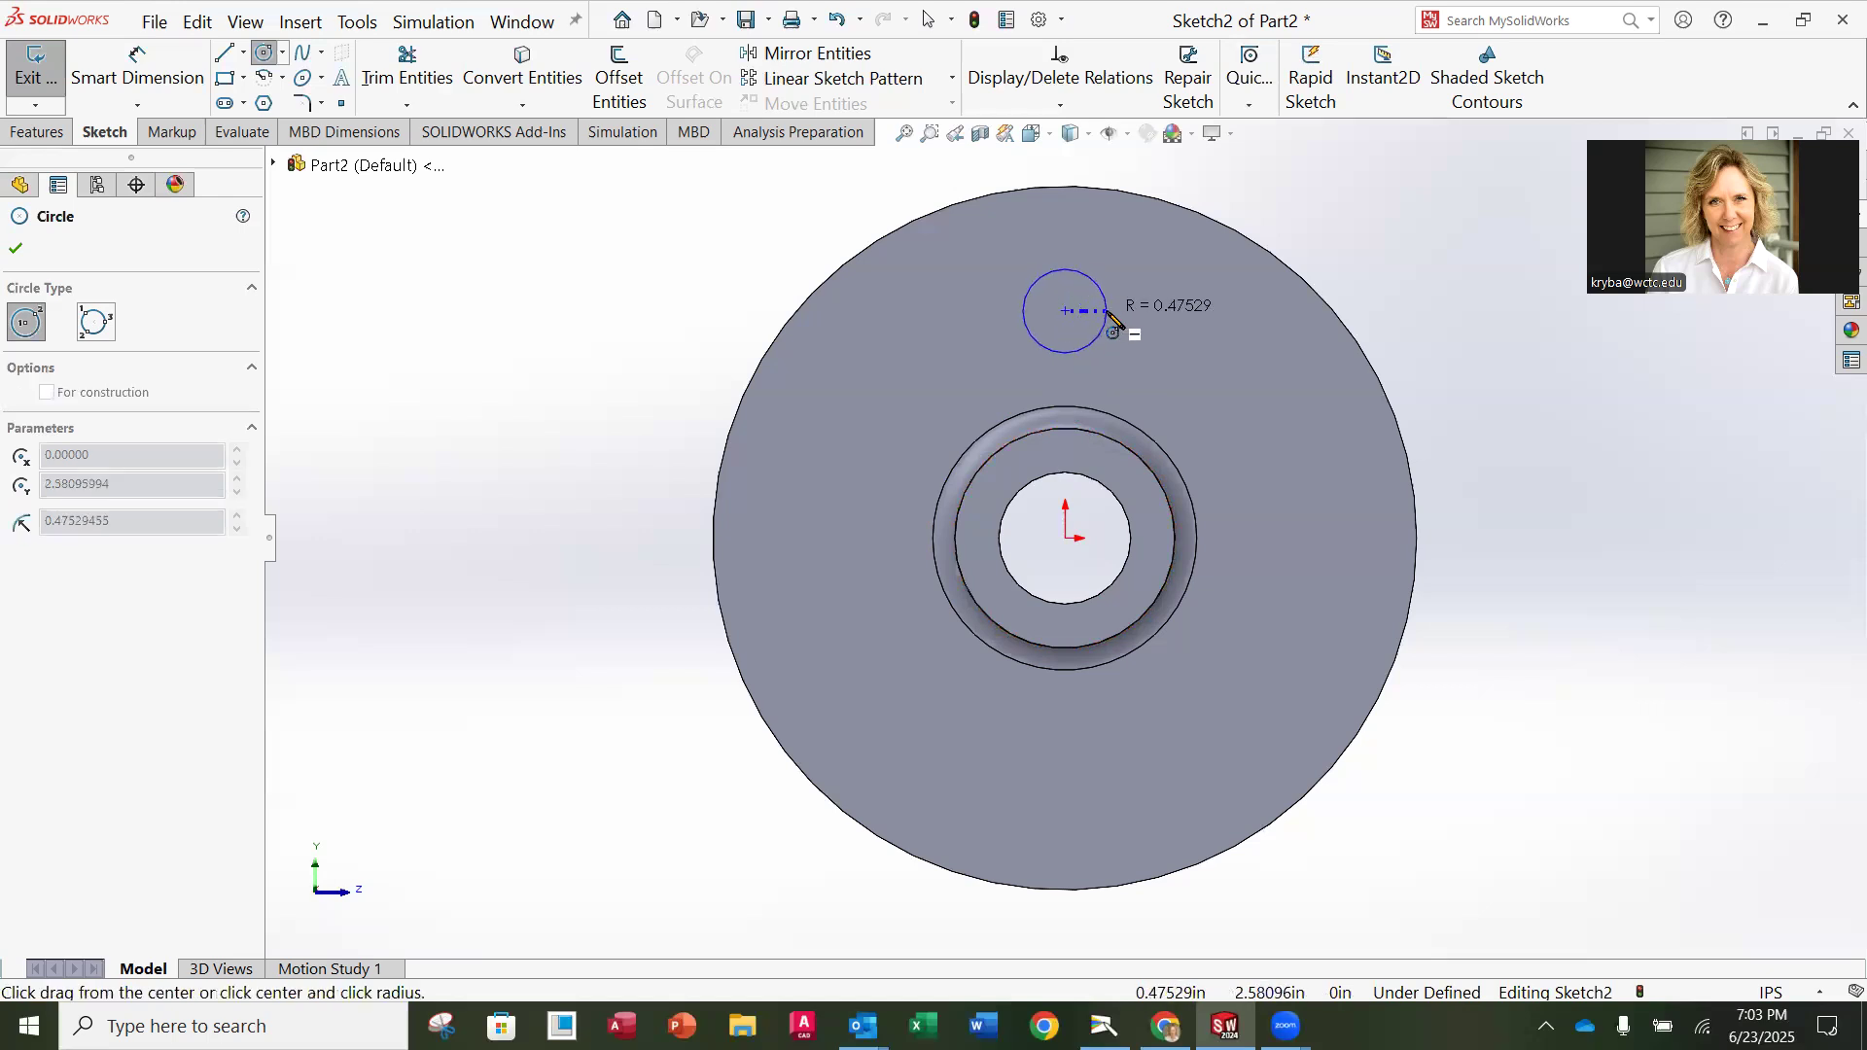
left_click(1100, 312)
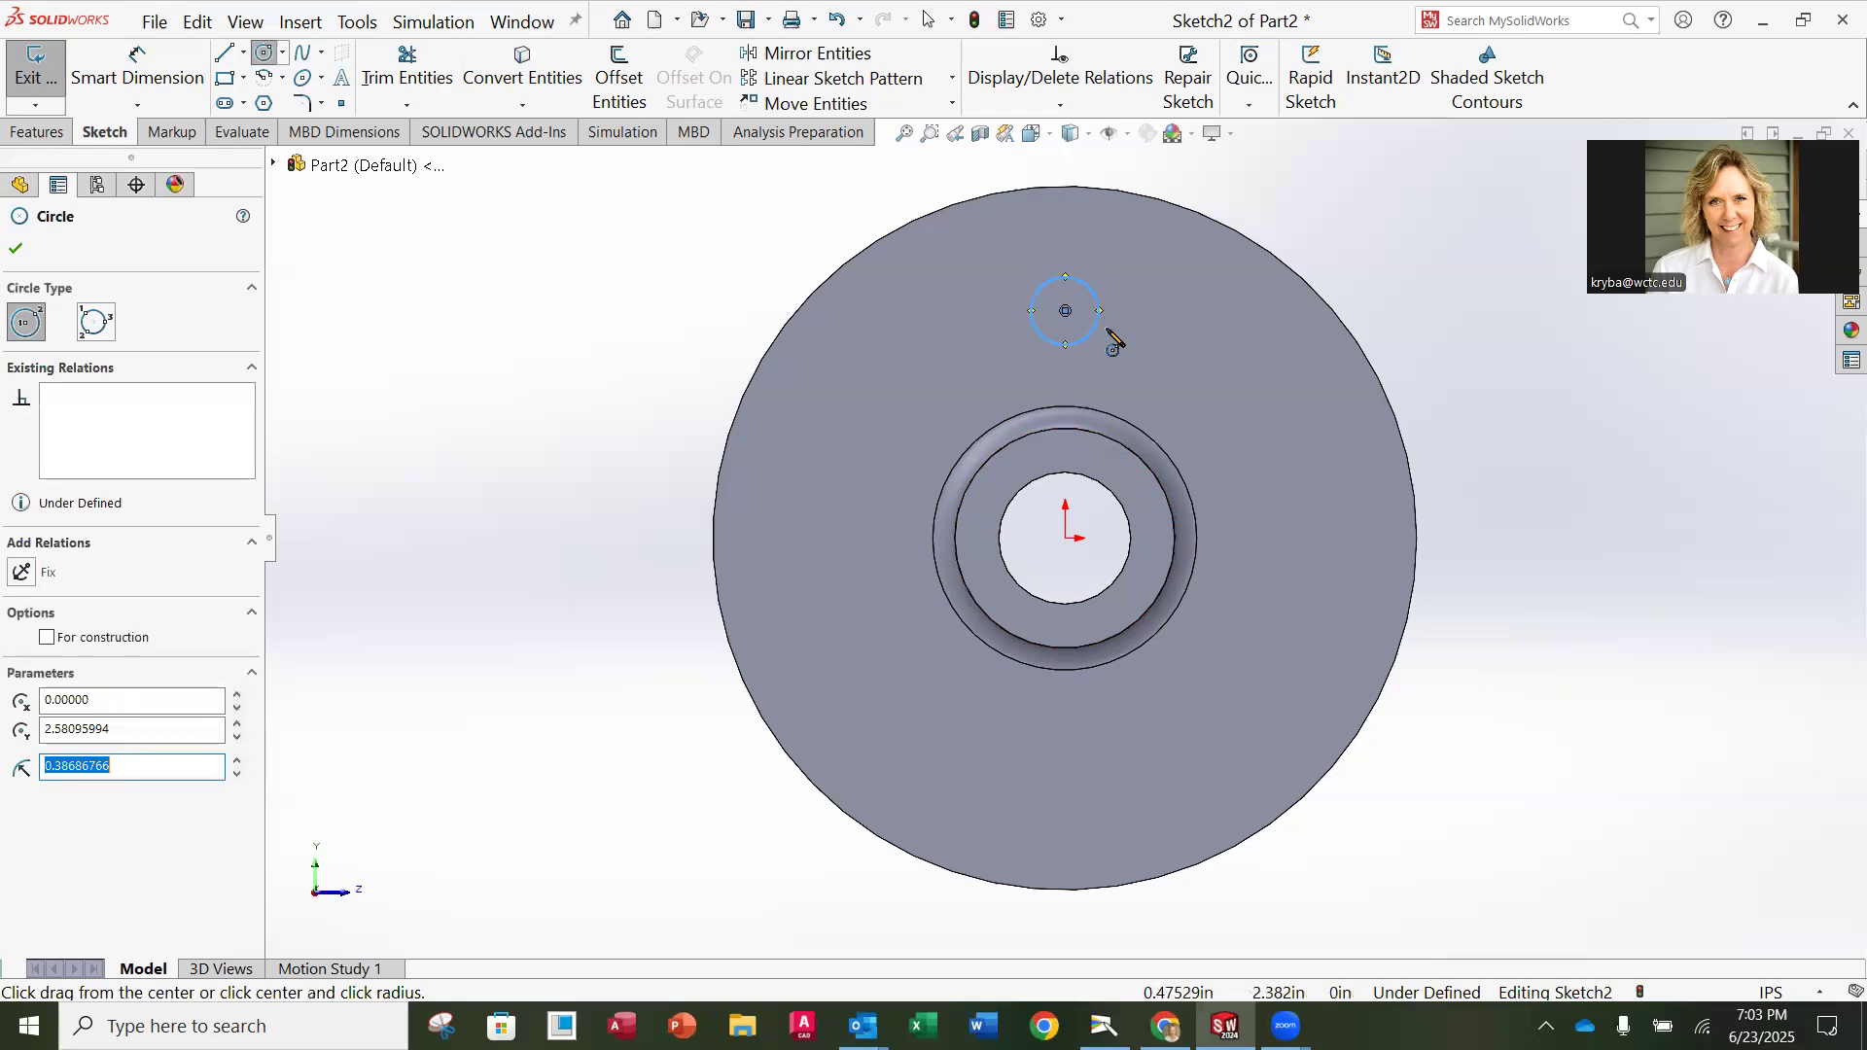
key("Escape")
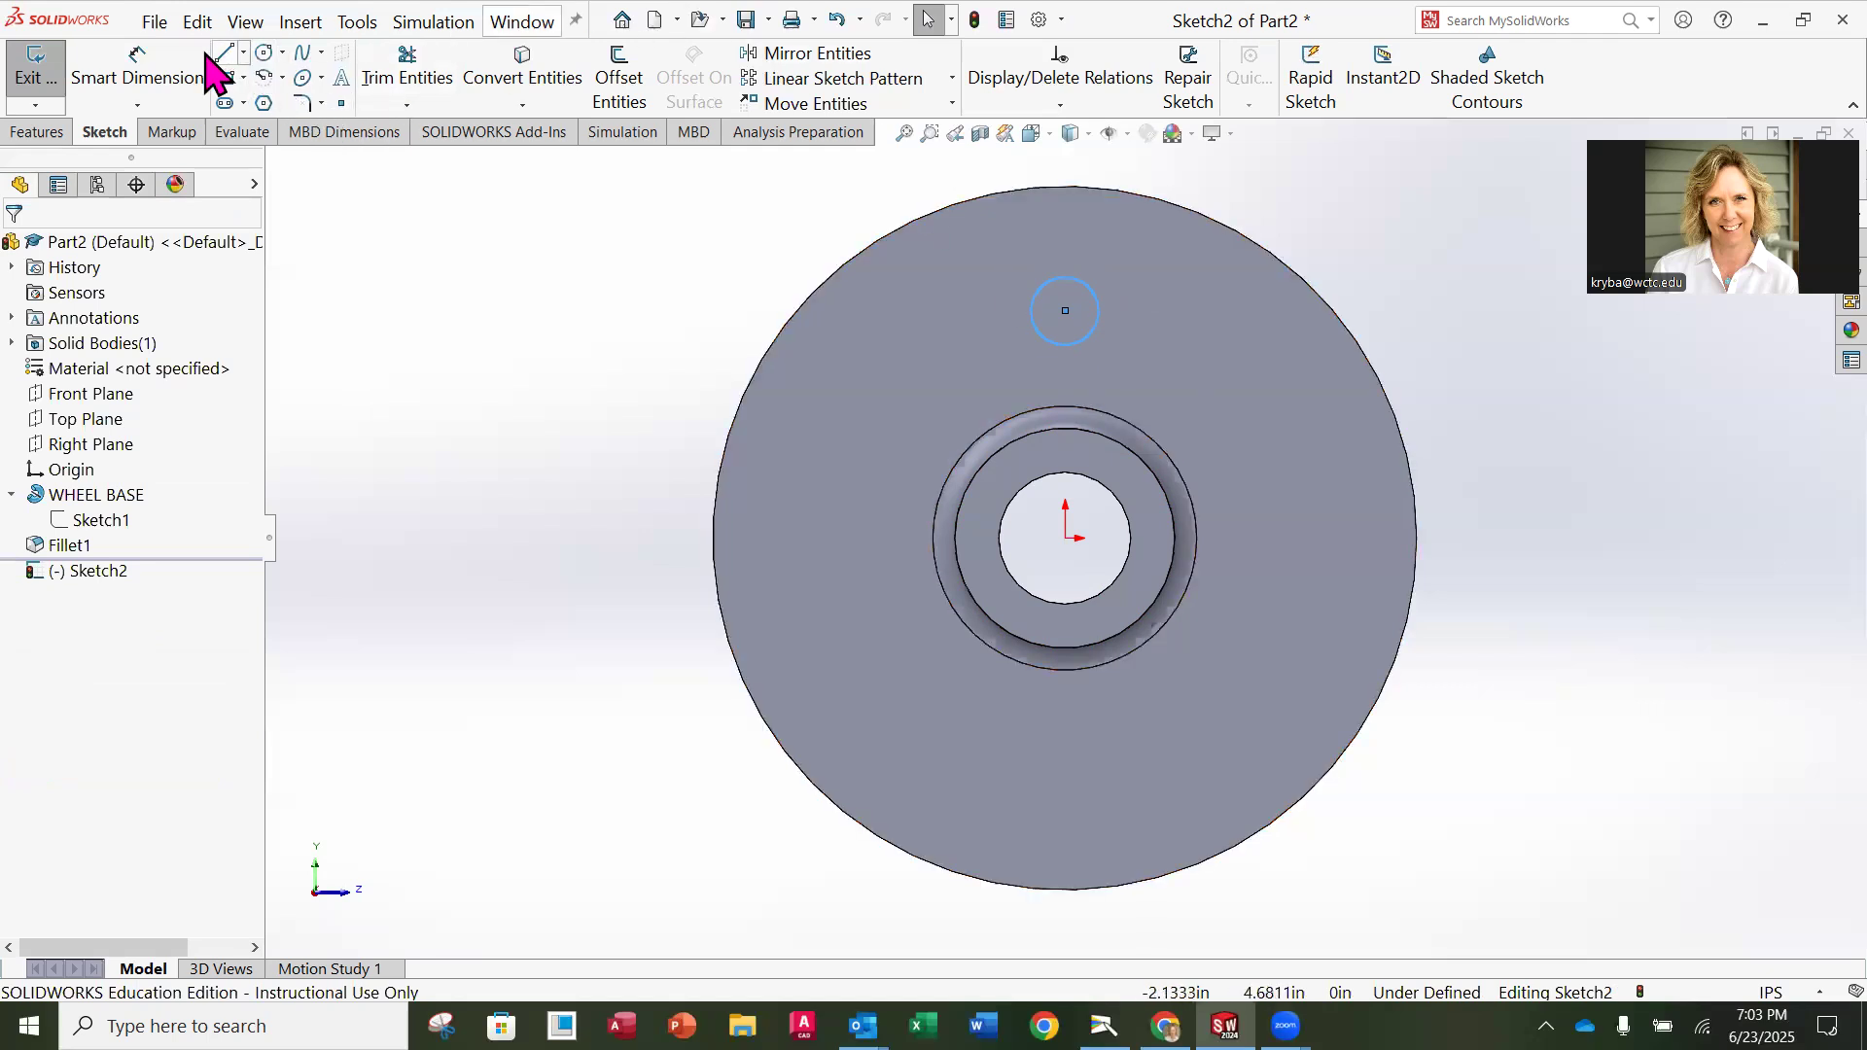
Step: Dimension the small circle's diameter as 0.5 in, checking the slot width on the Geneva Wheel drawing in the Camera app
left_click(148, 82)
left_click(1035, 294)
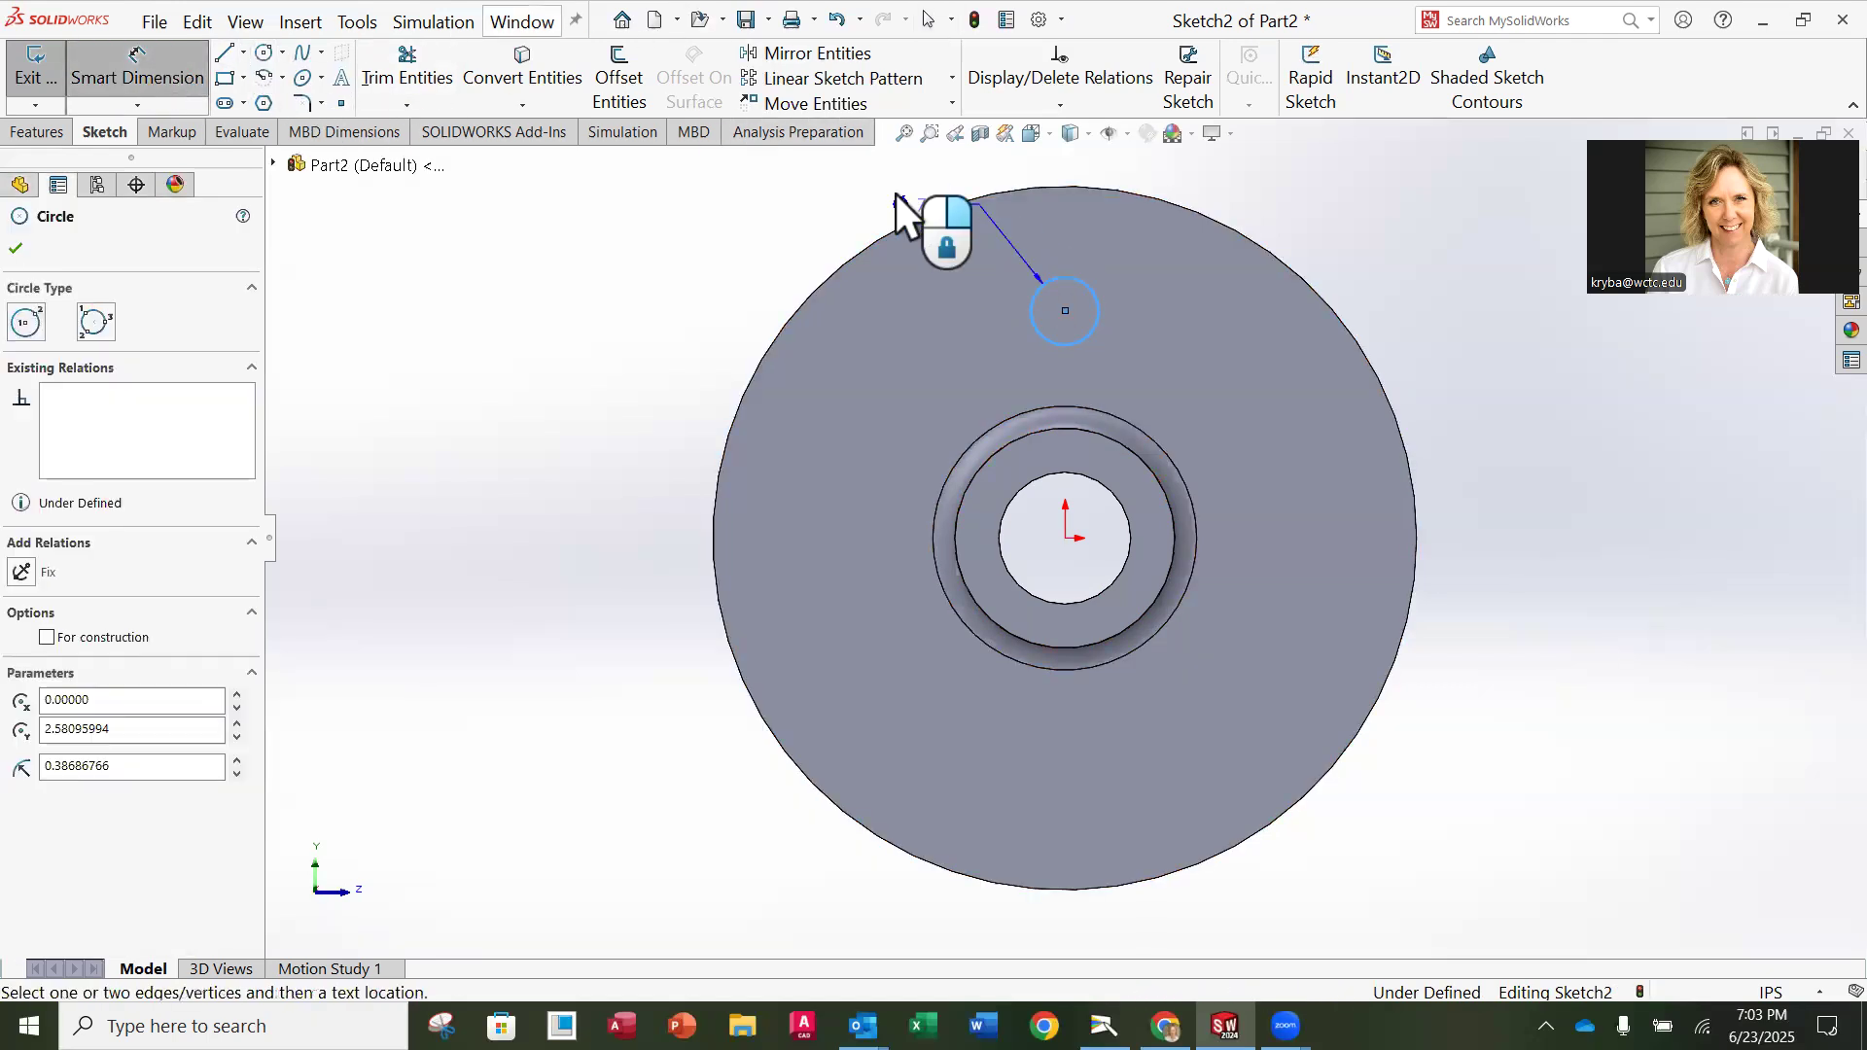
left_click(855, 189)
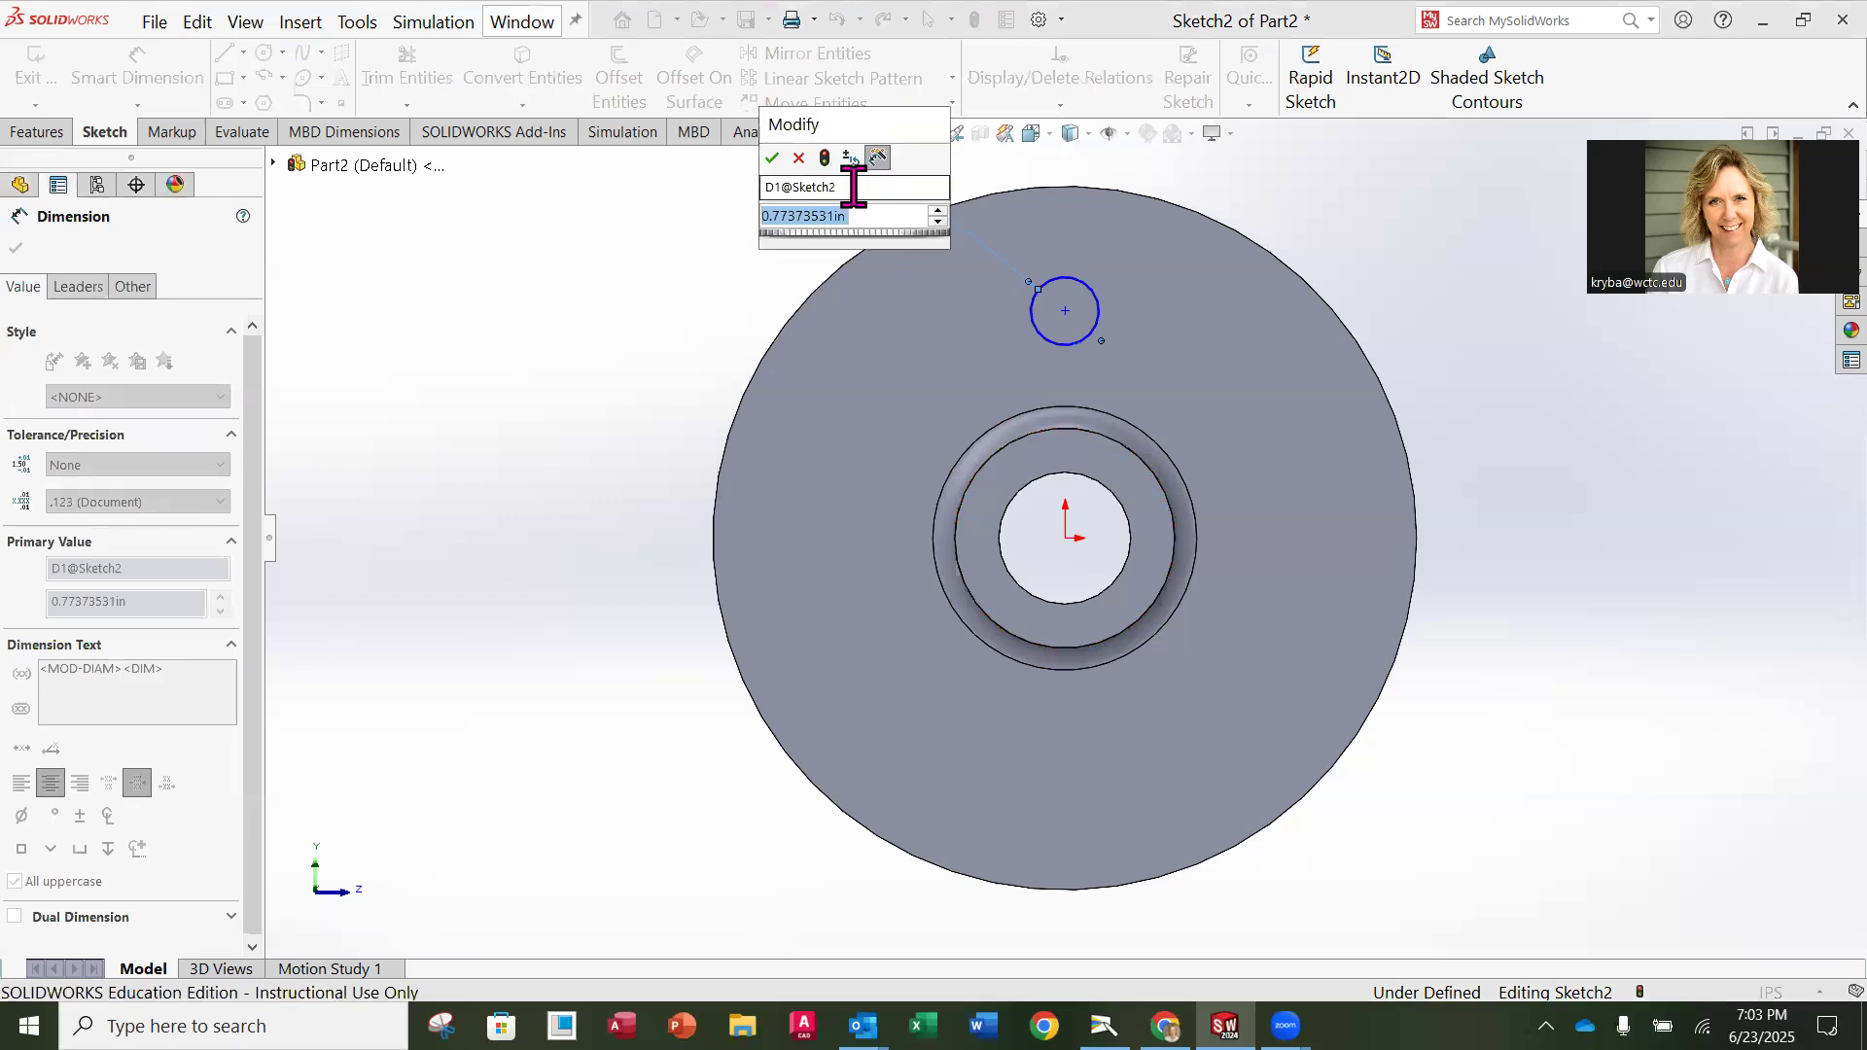
left_click(1104, 1026)
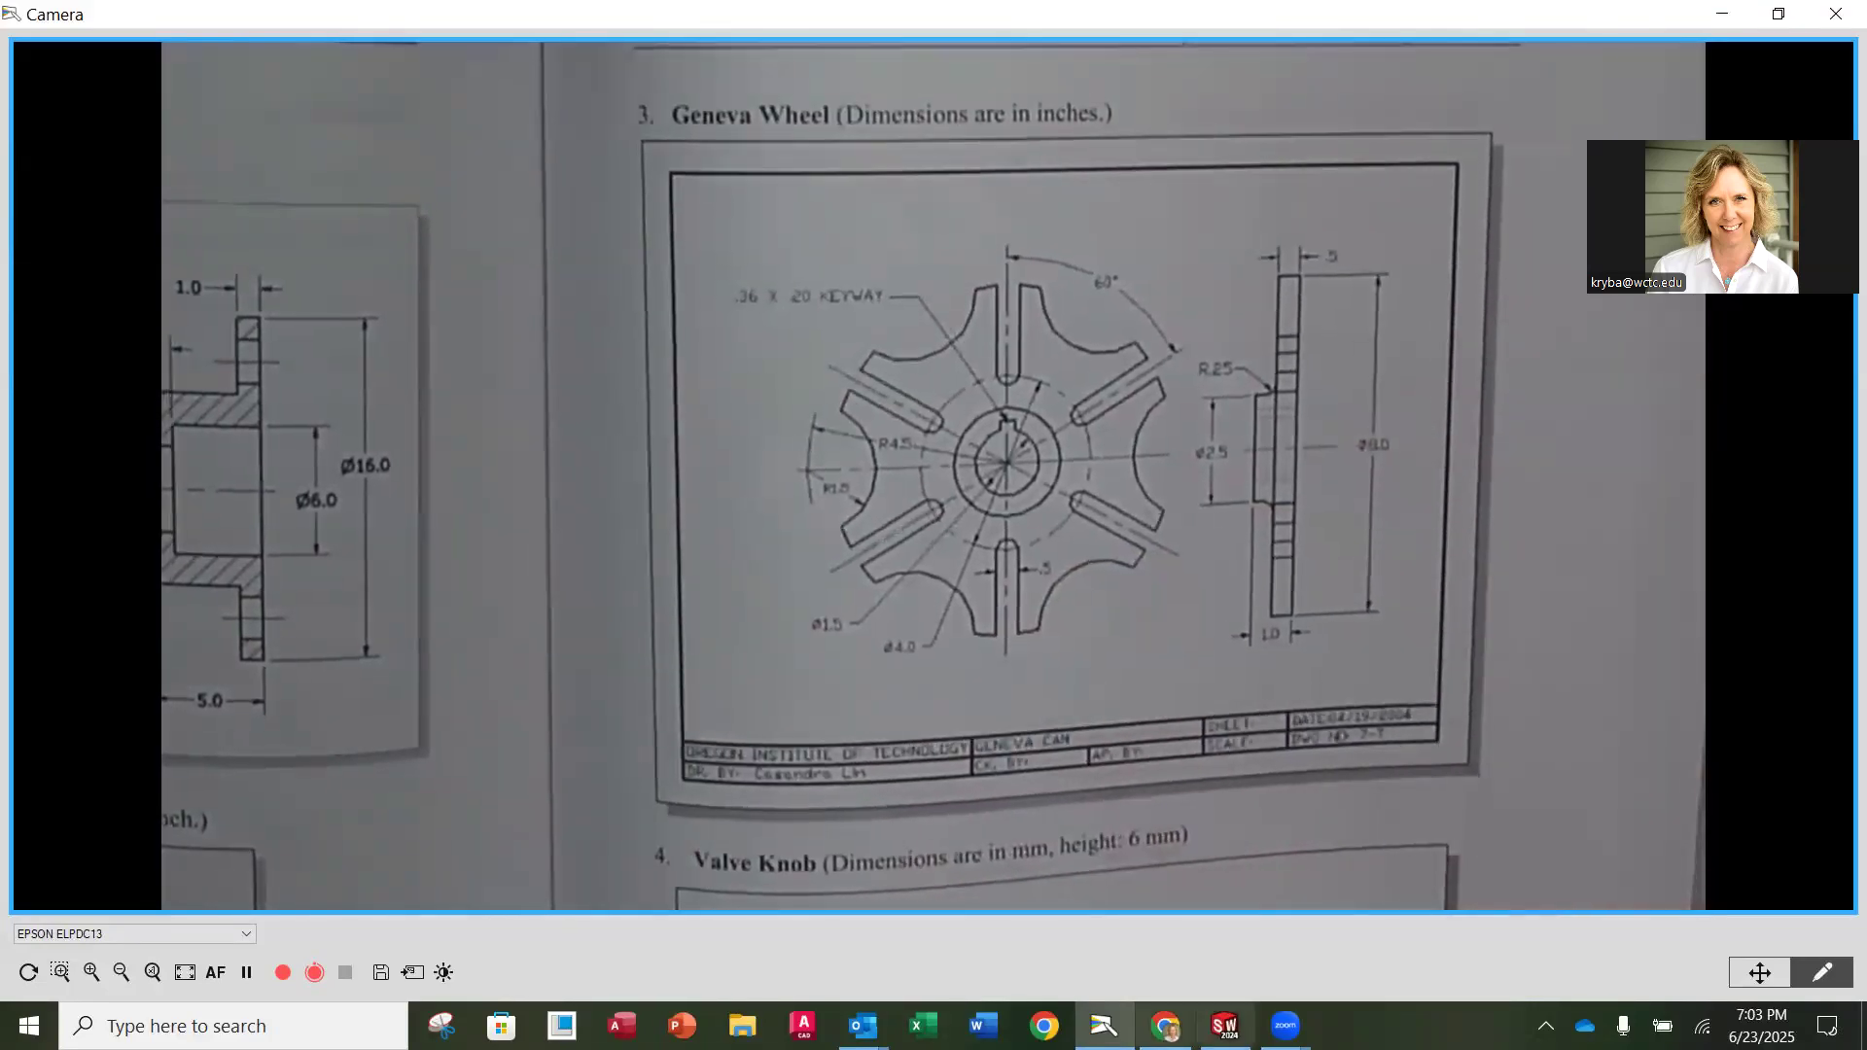
left_click(1226, 1027)
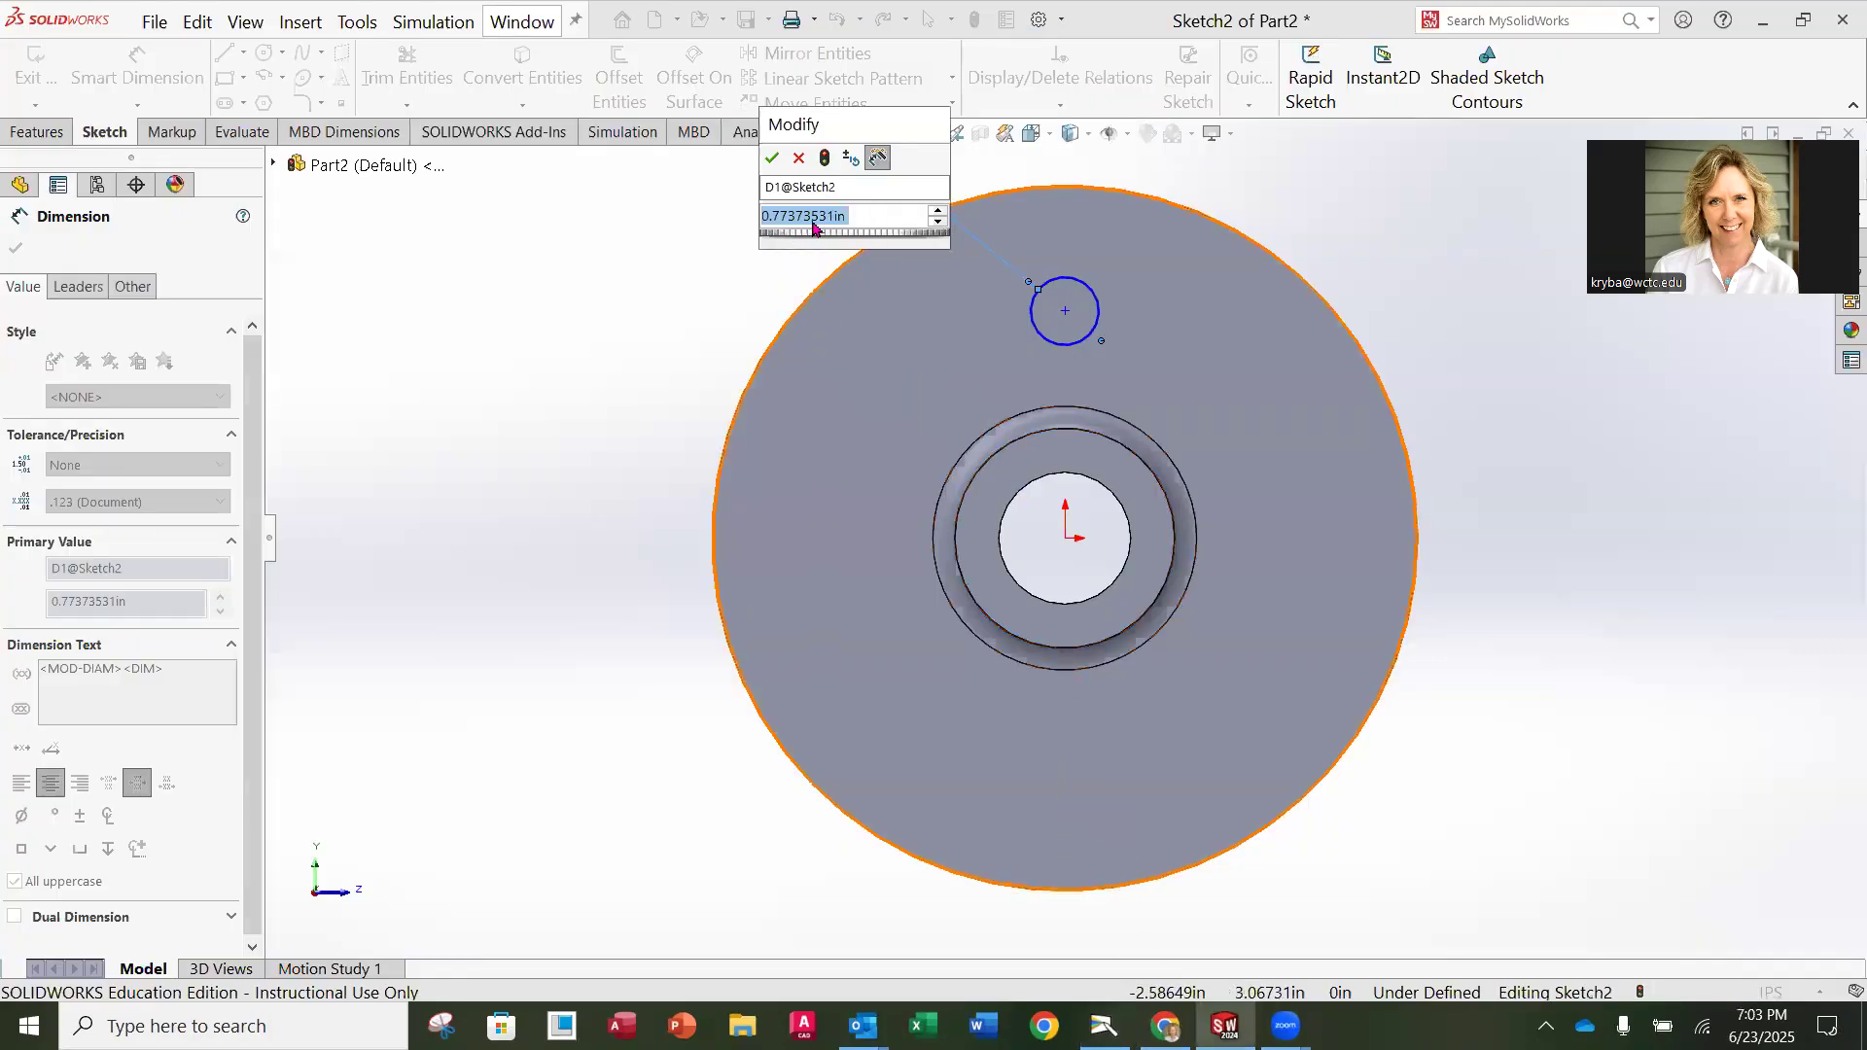
type(".5")
key("Return")
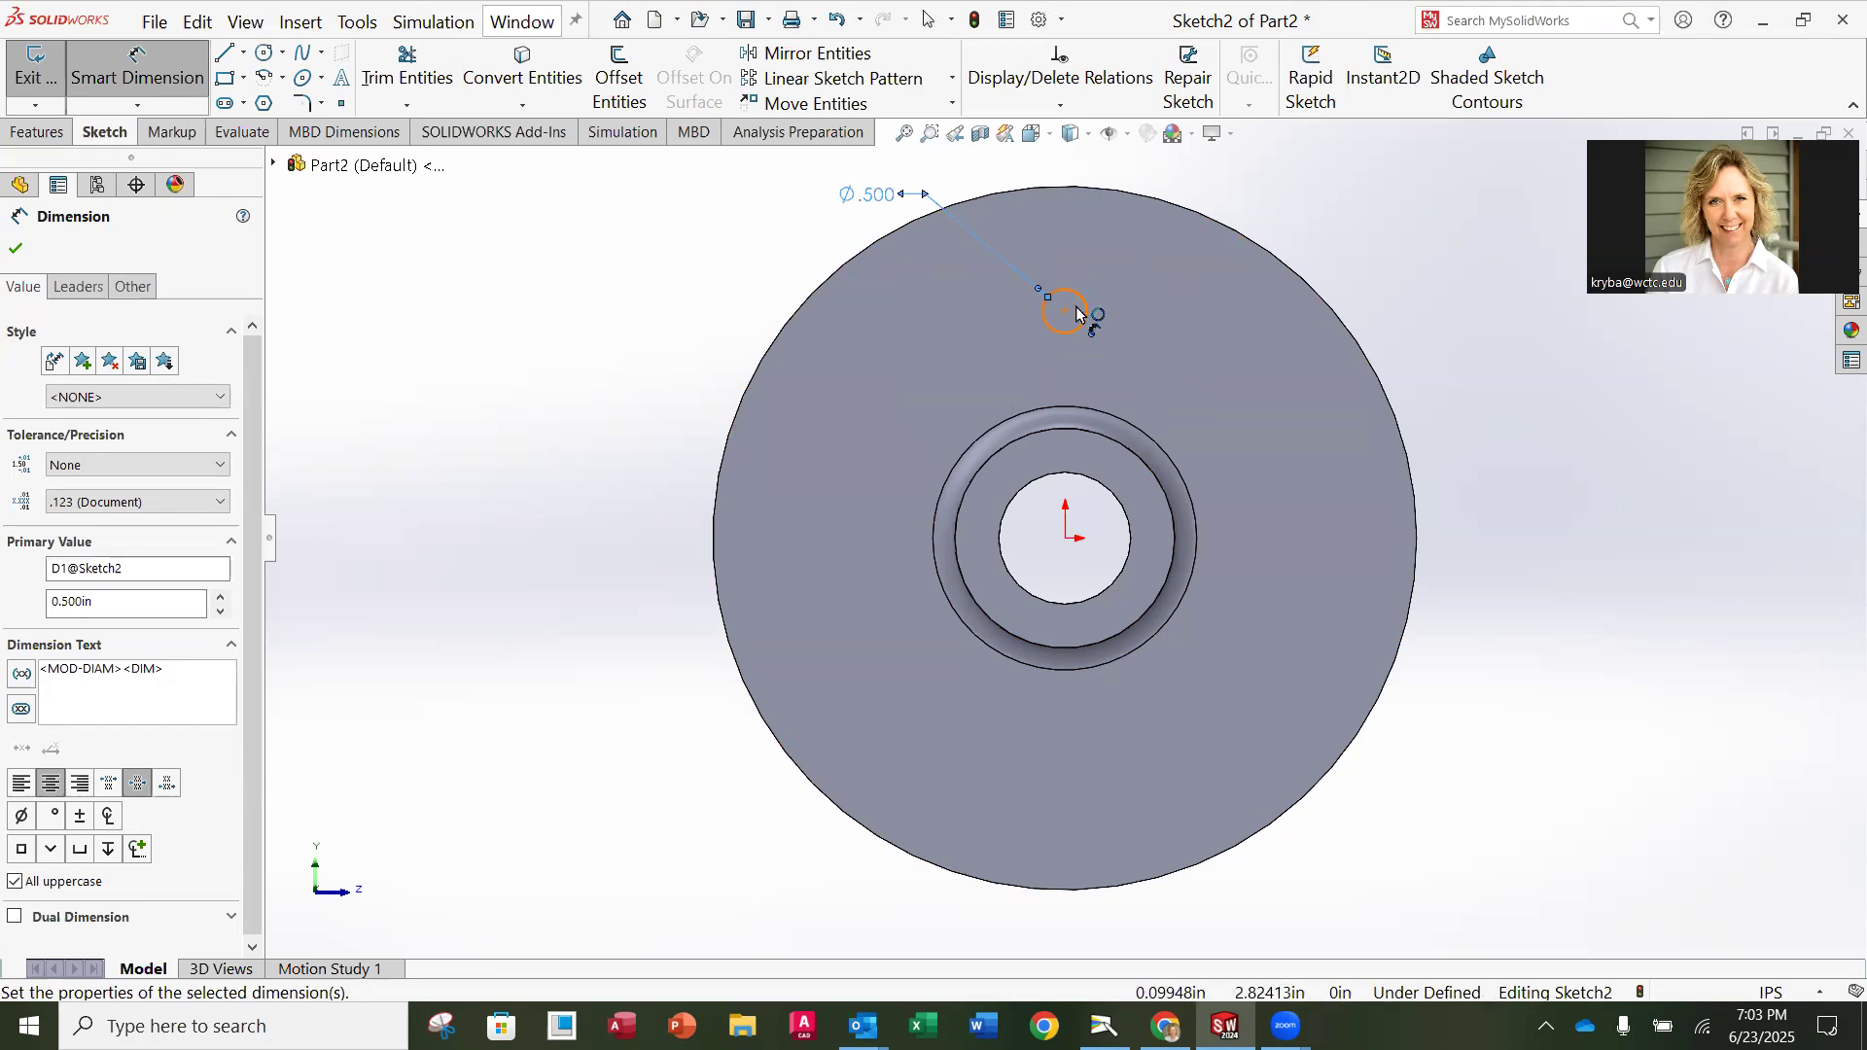
scroll(1093, 283, "down", 3)
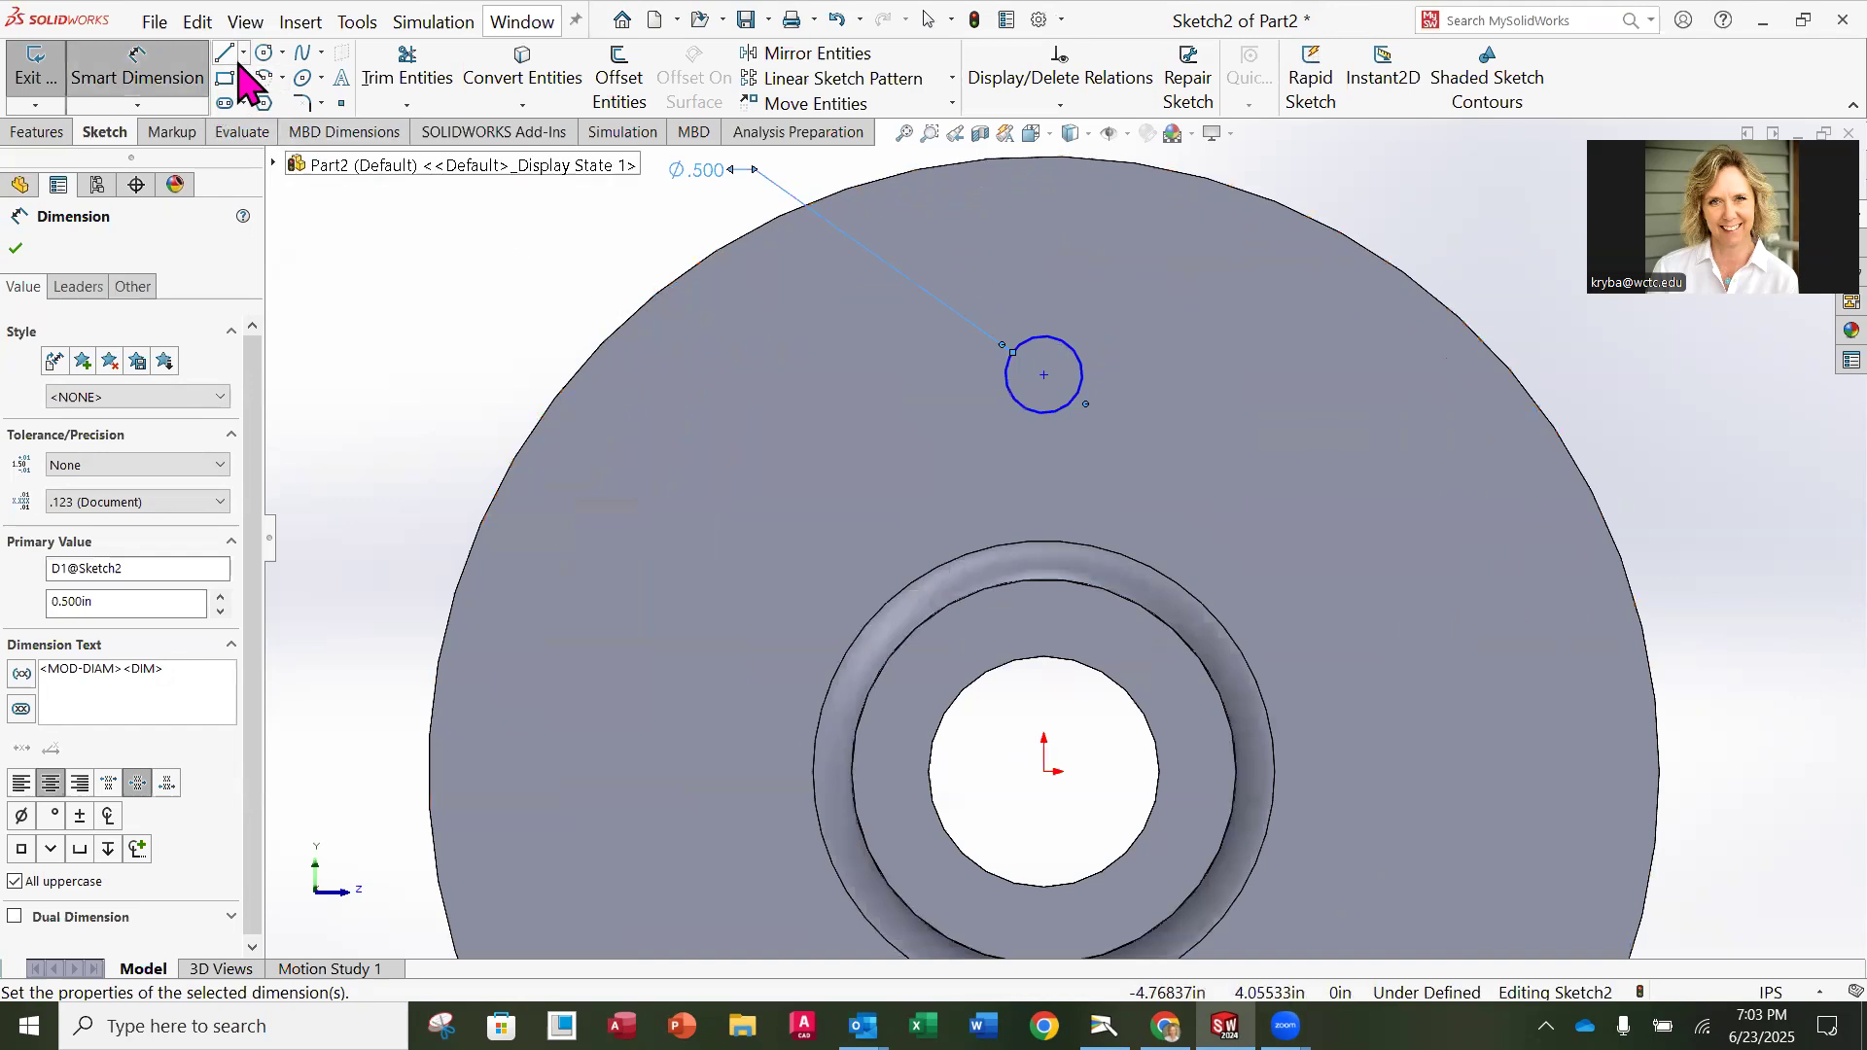
left_click(15, 248)
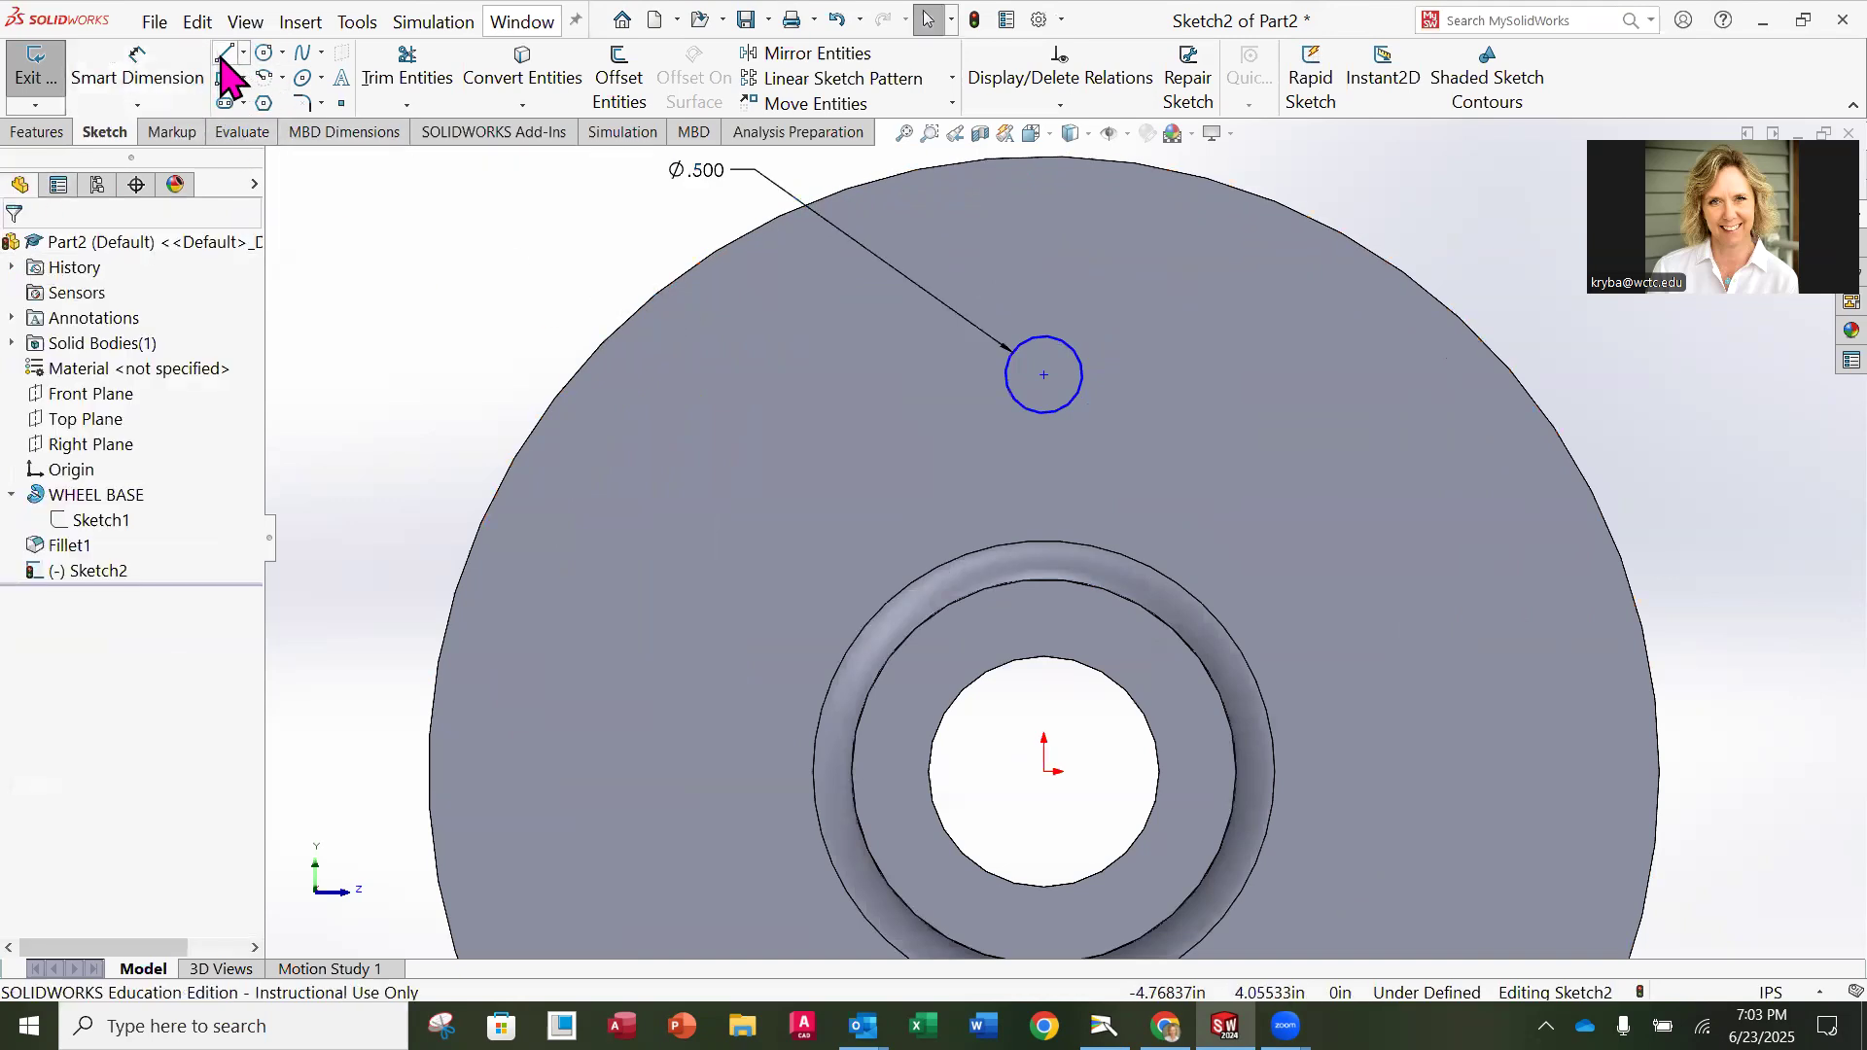
Step: Sketch a vertical line about 1.73 in long from the circle's left quadrant point up past the disc's outer edge
left_click(225, 53)
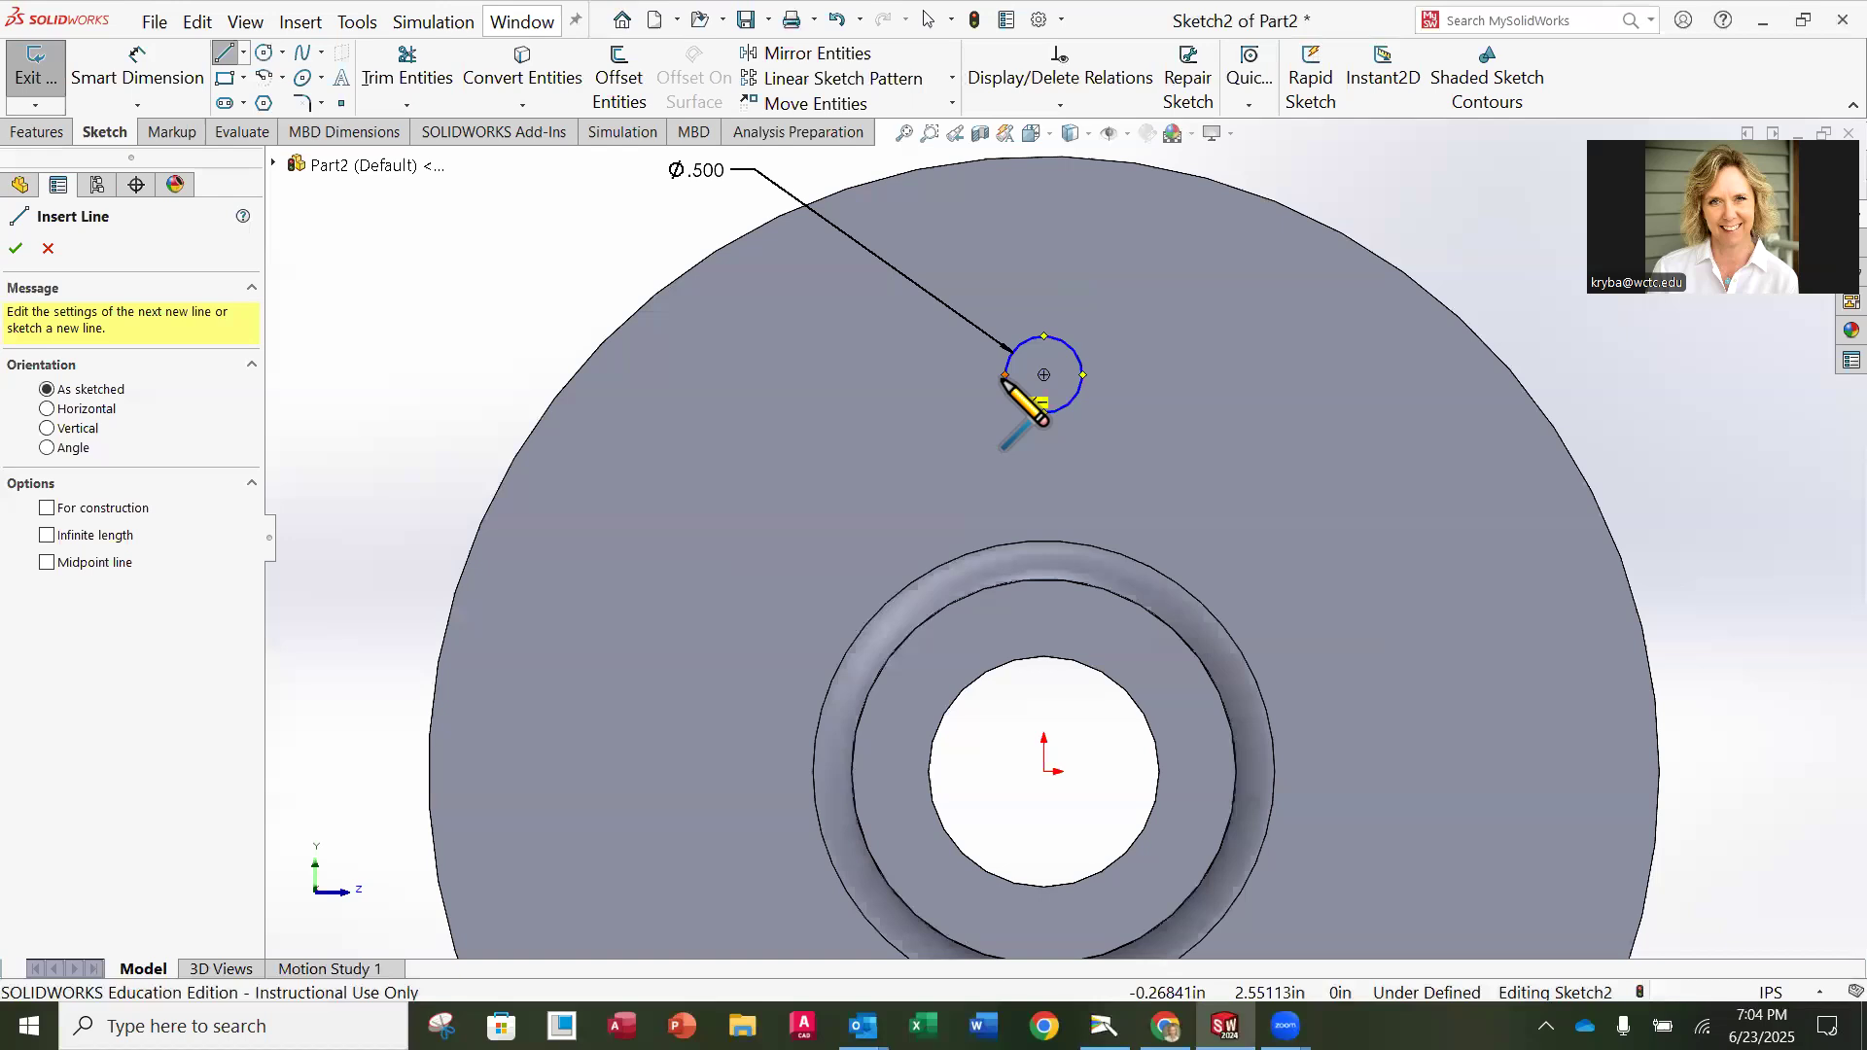
scroll(1119, 428, "down", 3)
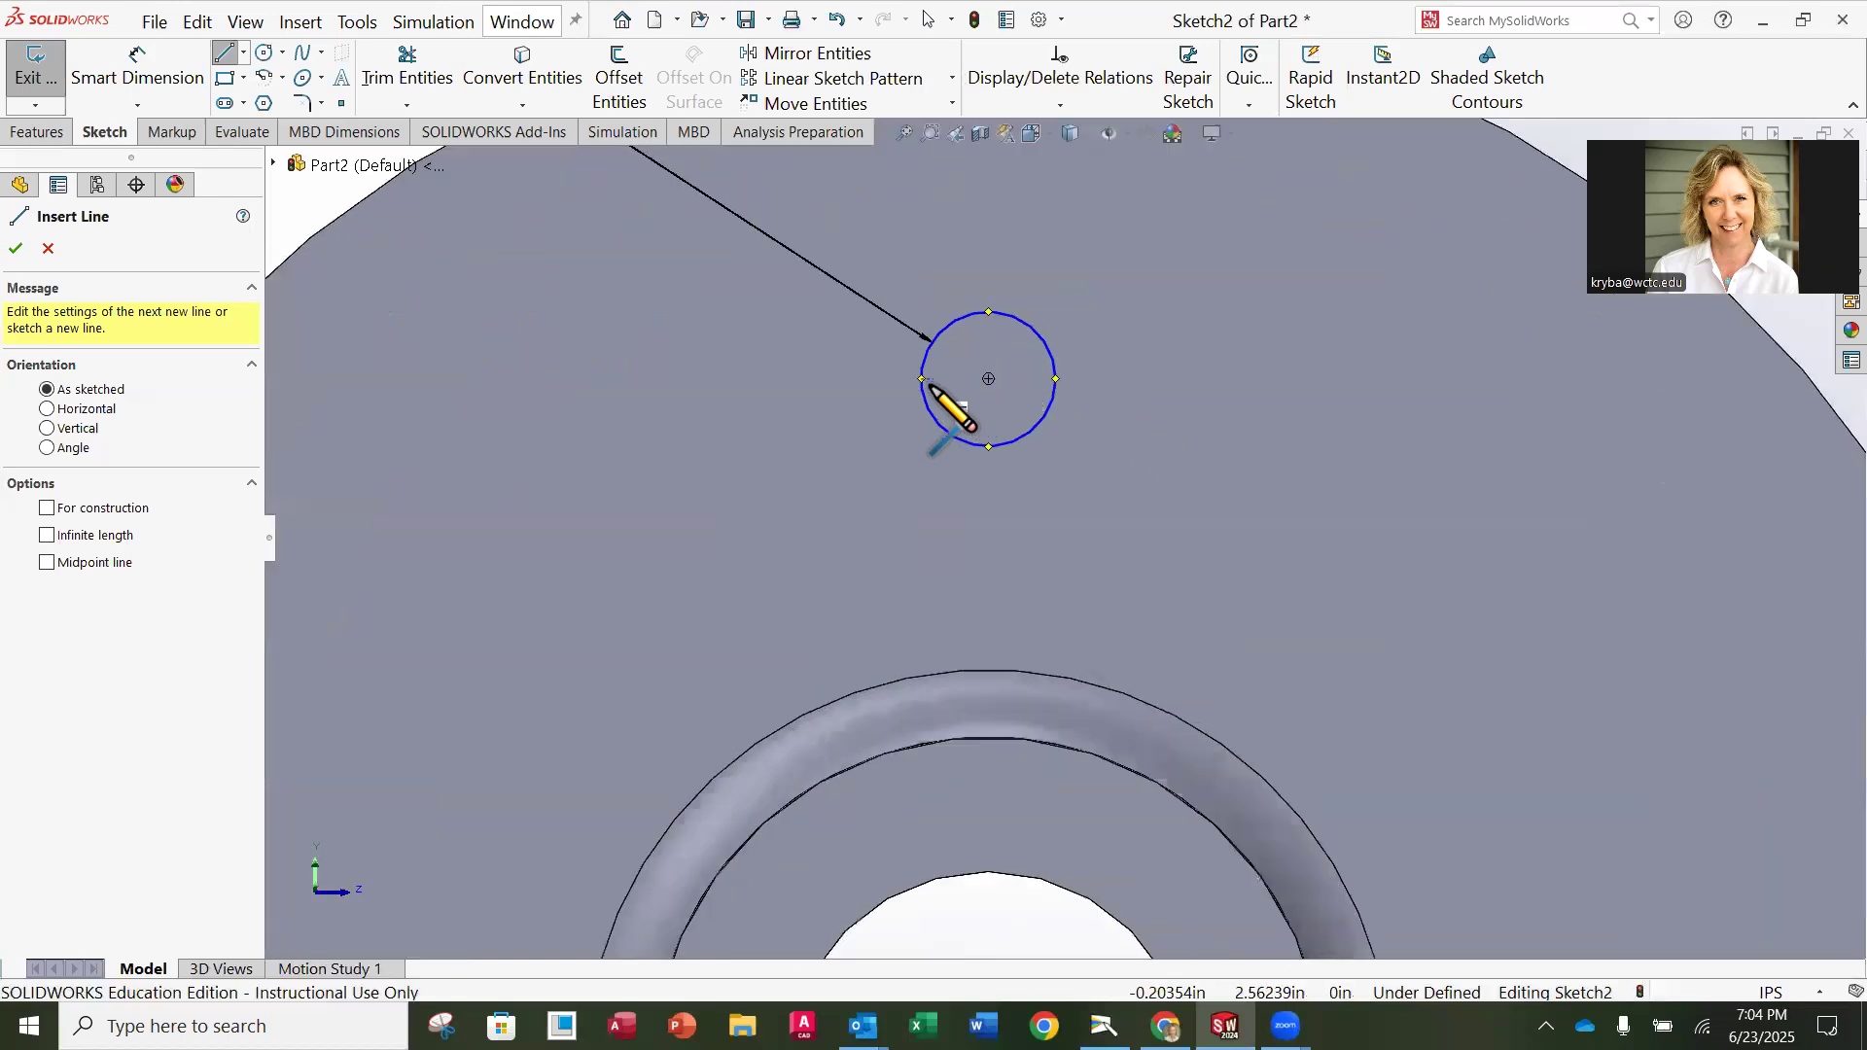
left_click(921, 379)
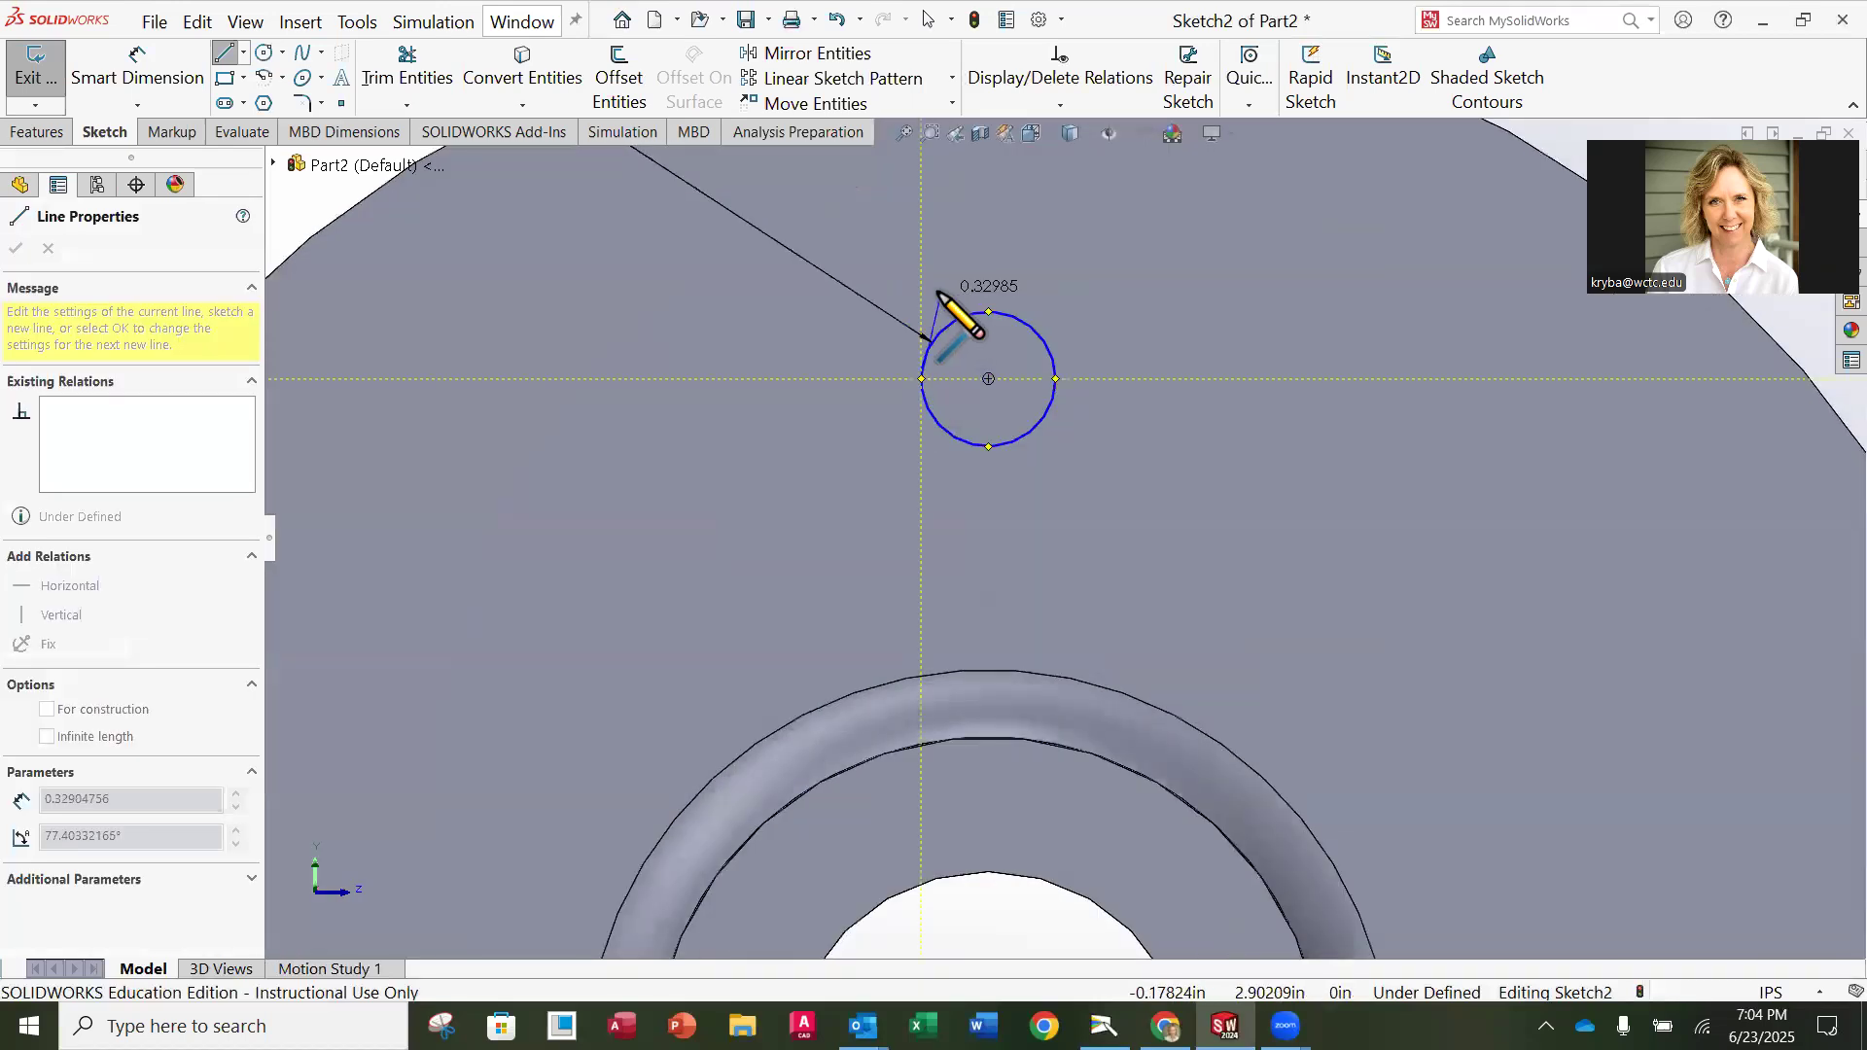
scroll(953, 311, "up", 3)
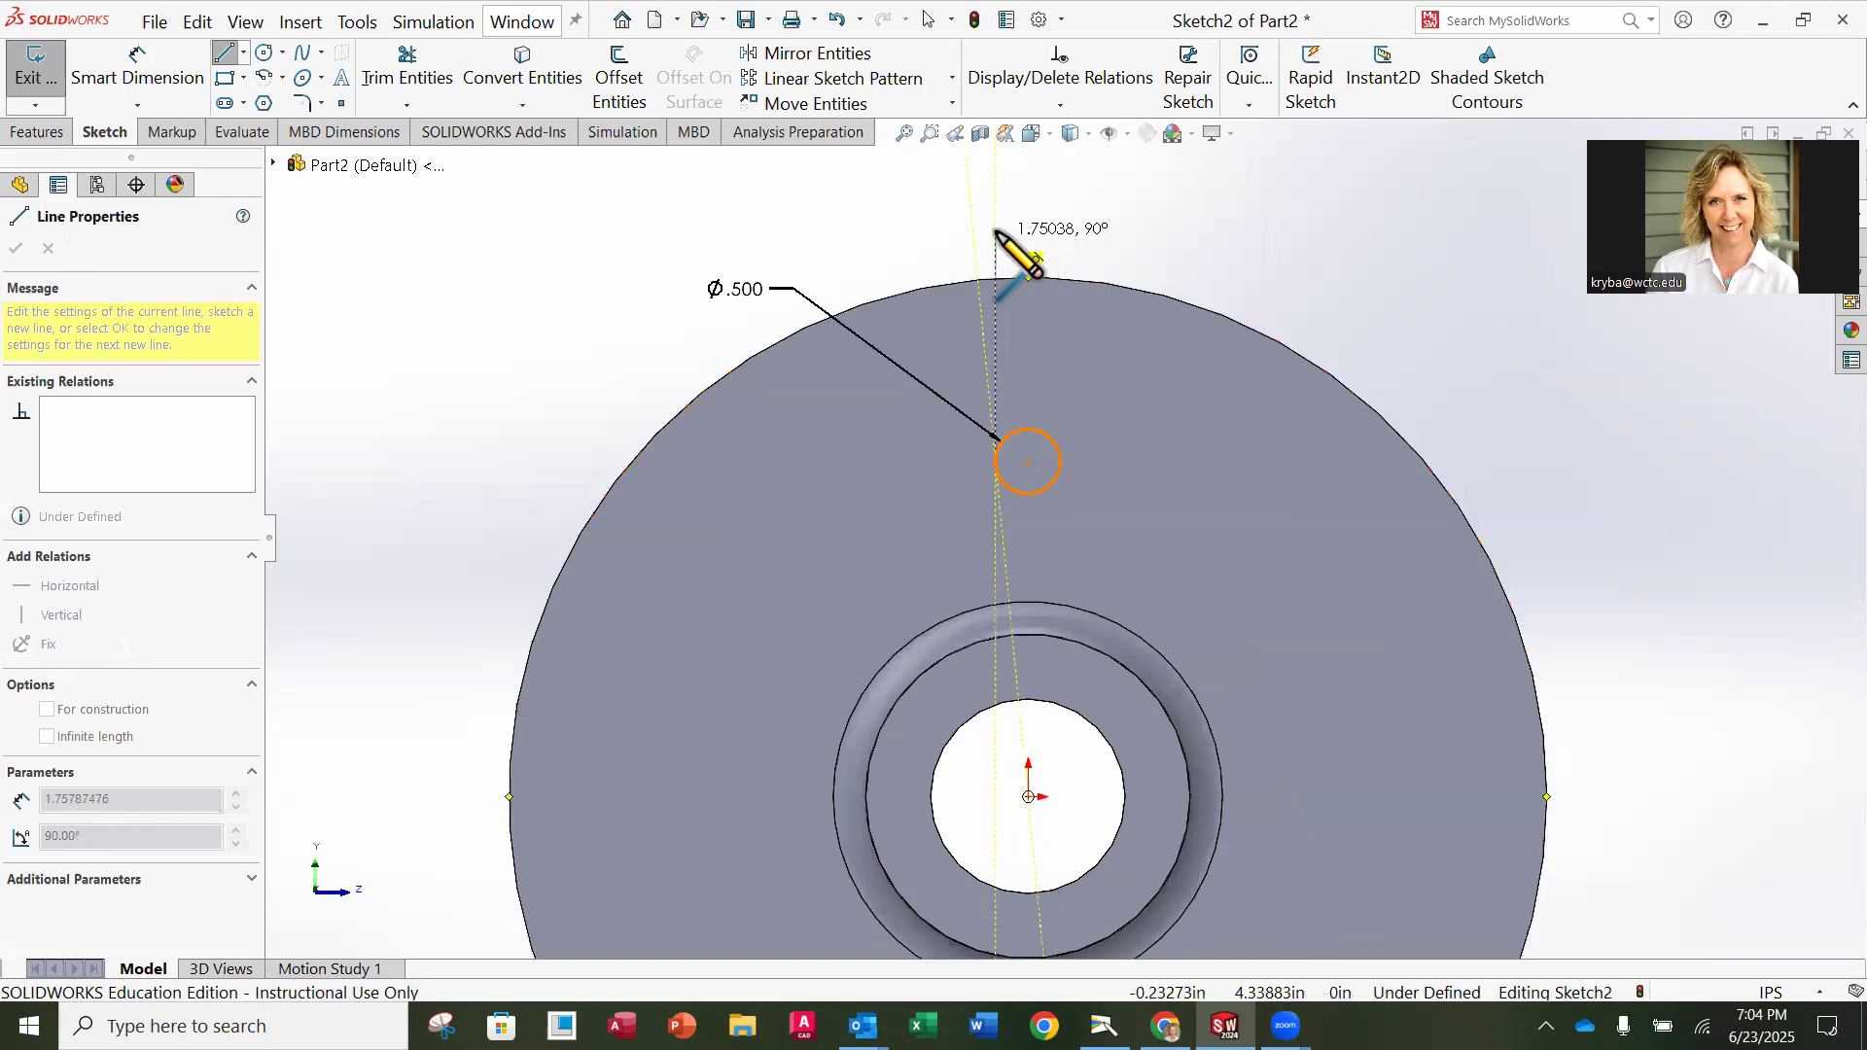
scroll(1017, 292, "up", 3)
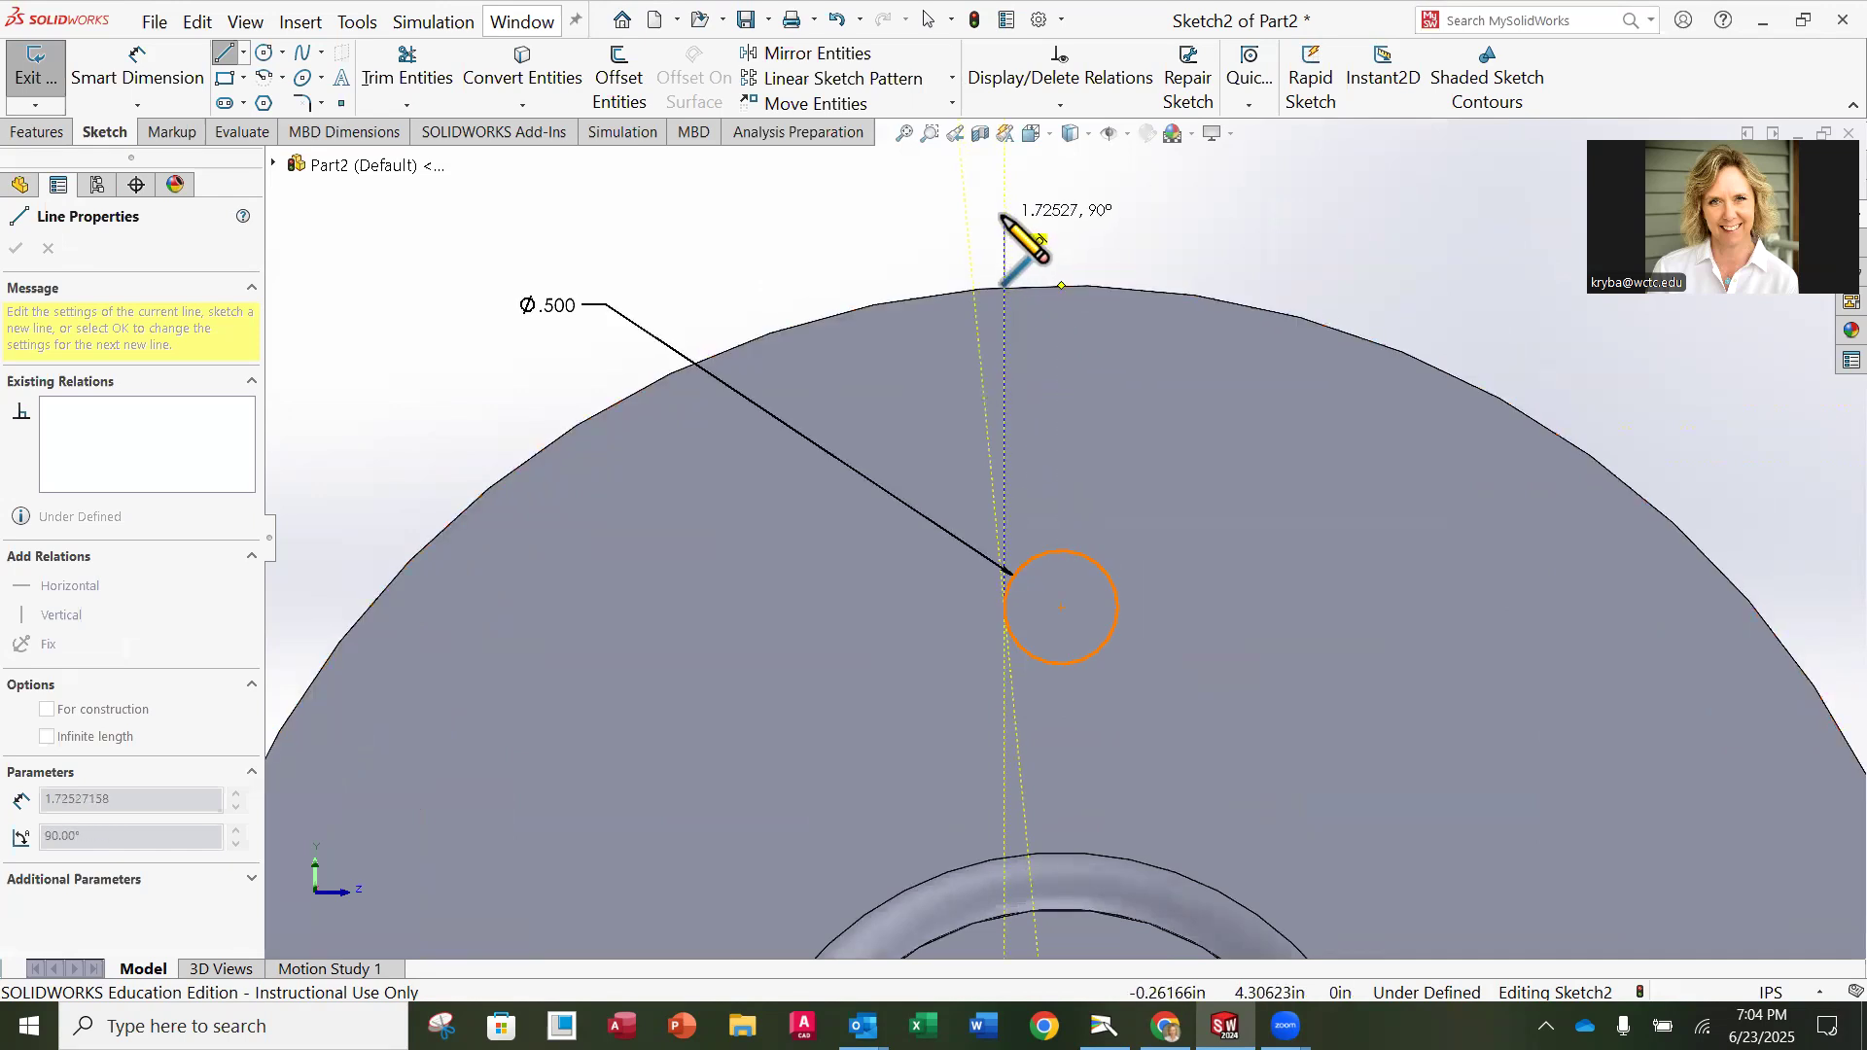
left_click(1005, 216)
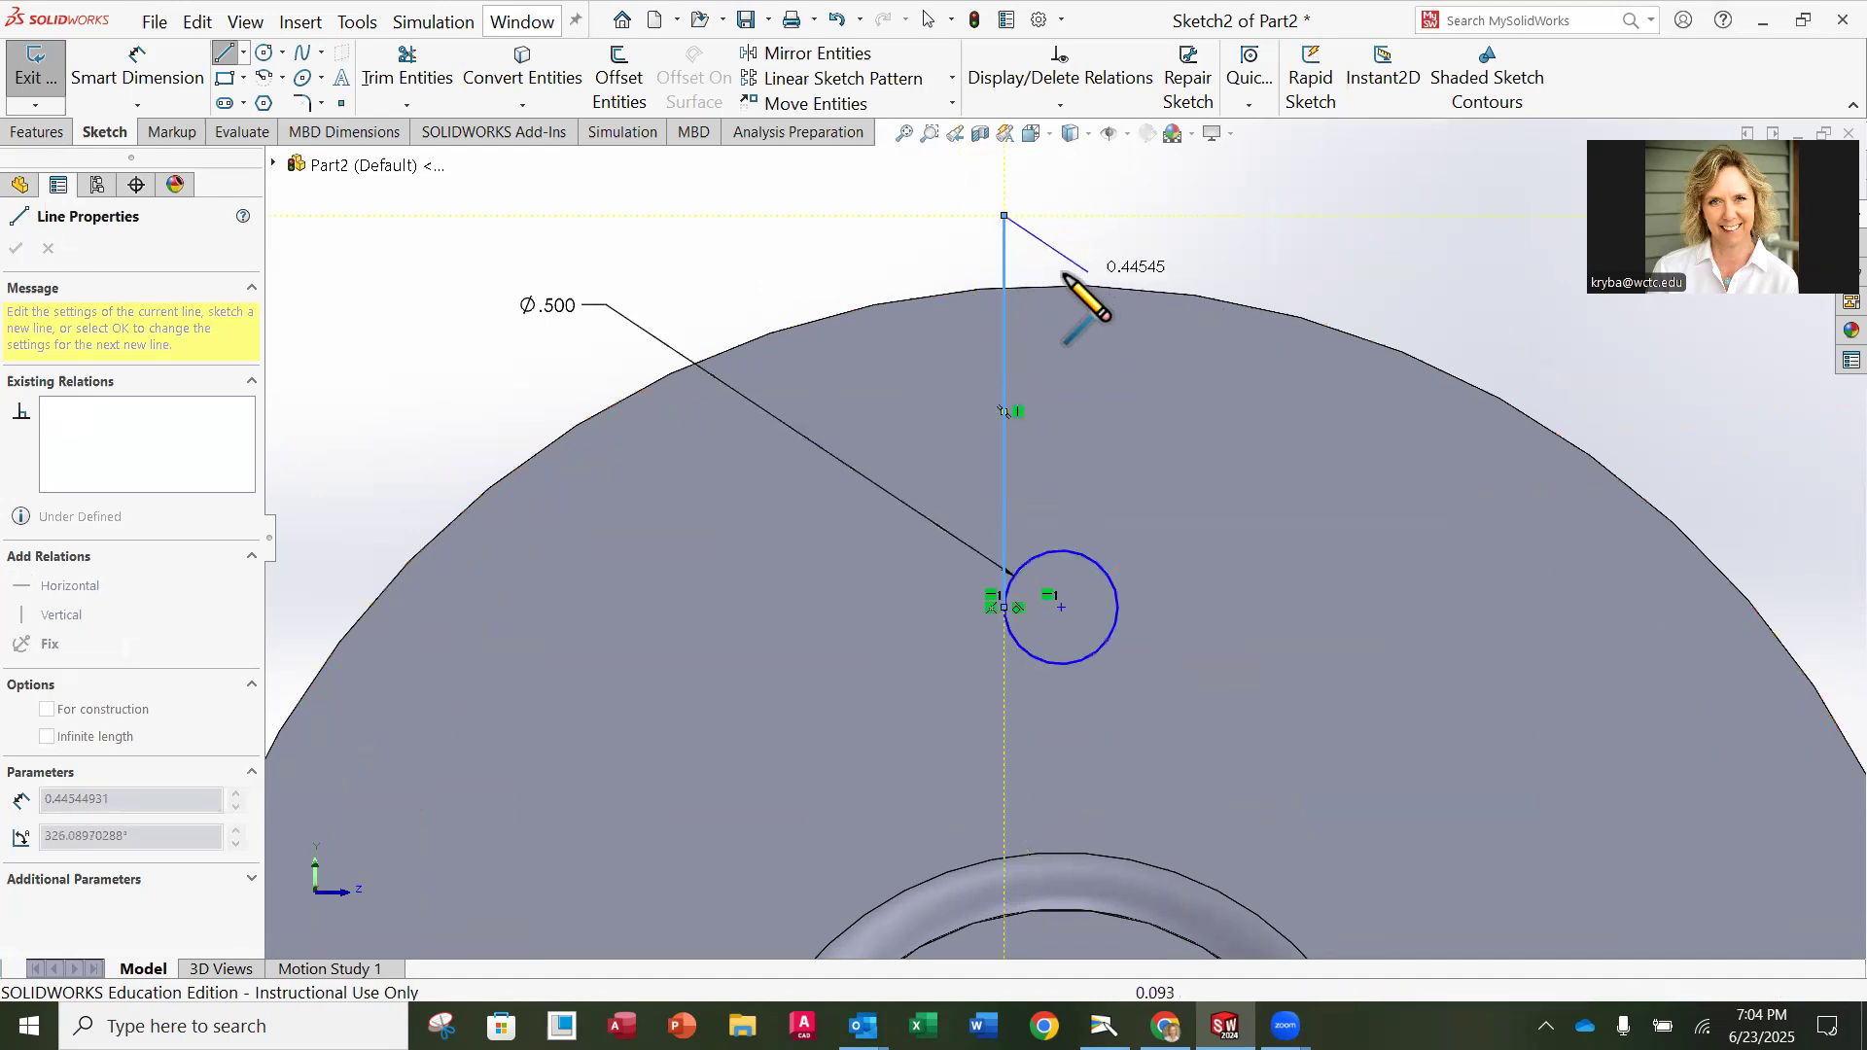
key("Escape")
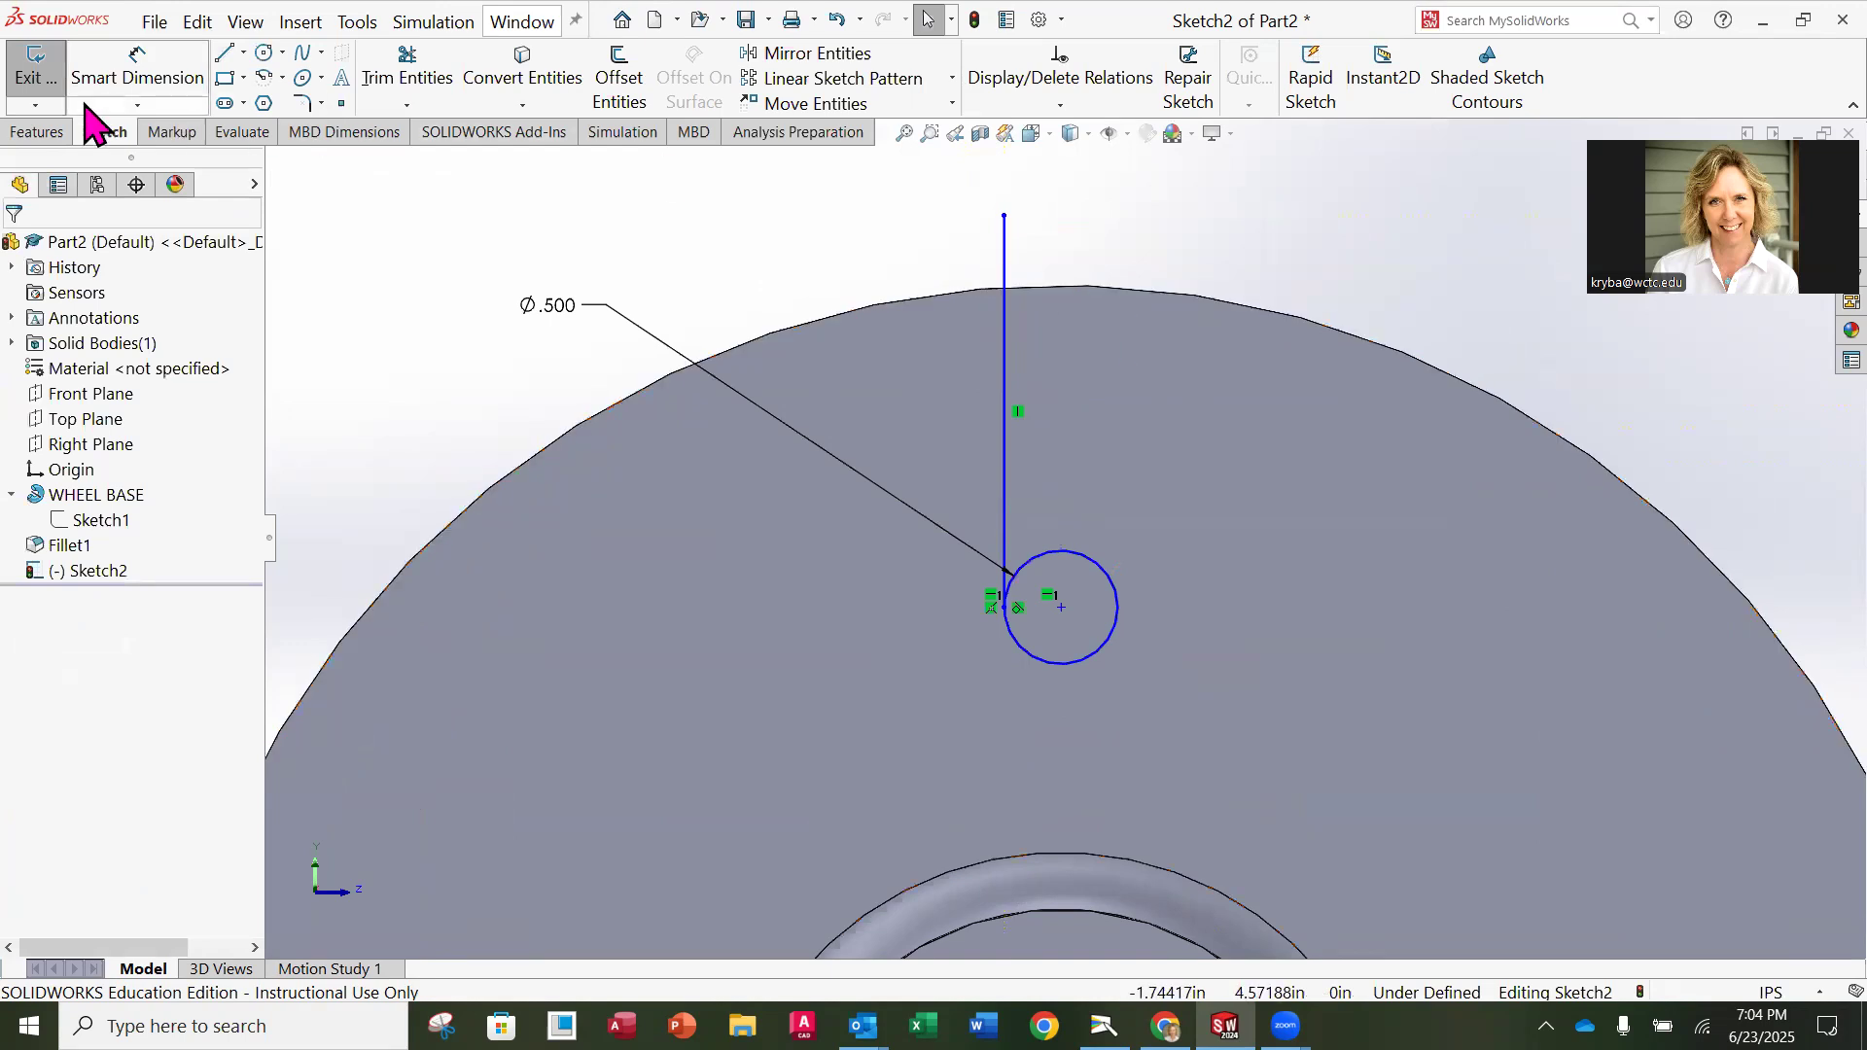
Step: Sketch a matching vertical line from the circle's right quadrant point past the disc's edge, ending level with the first line
left_click(225, 52)
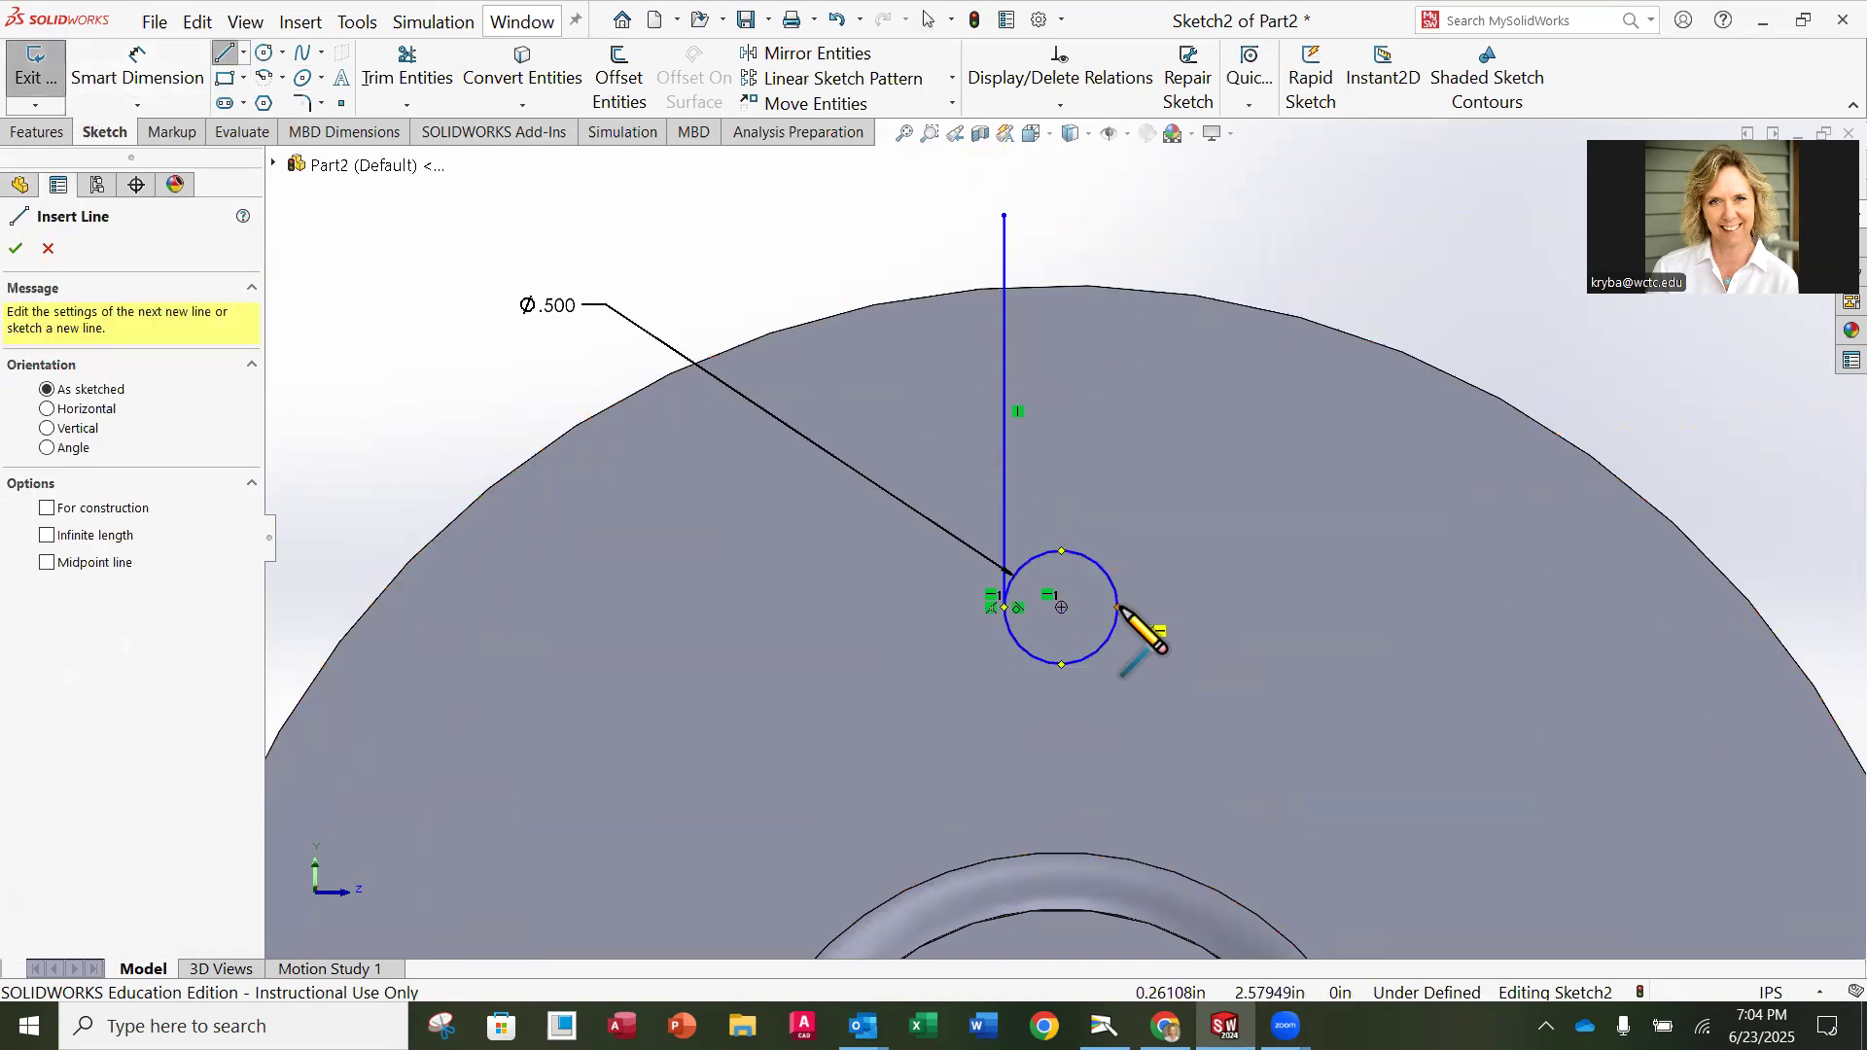
left_click(1119, 608)
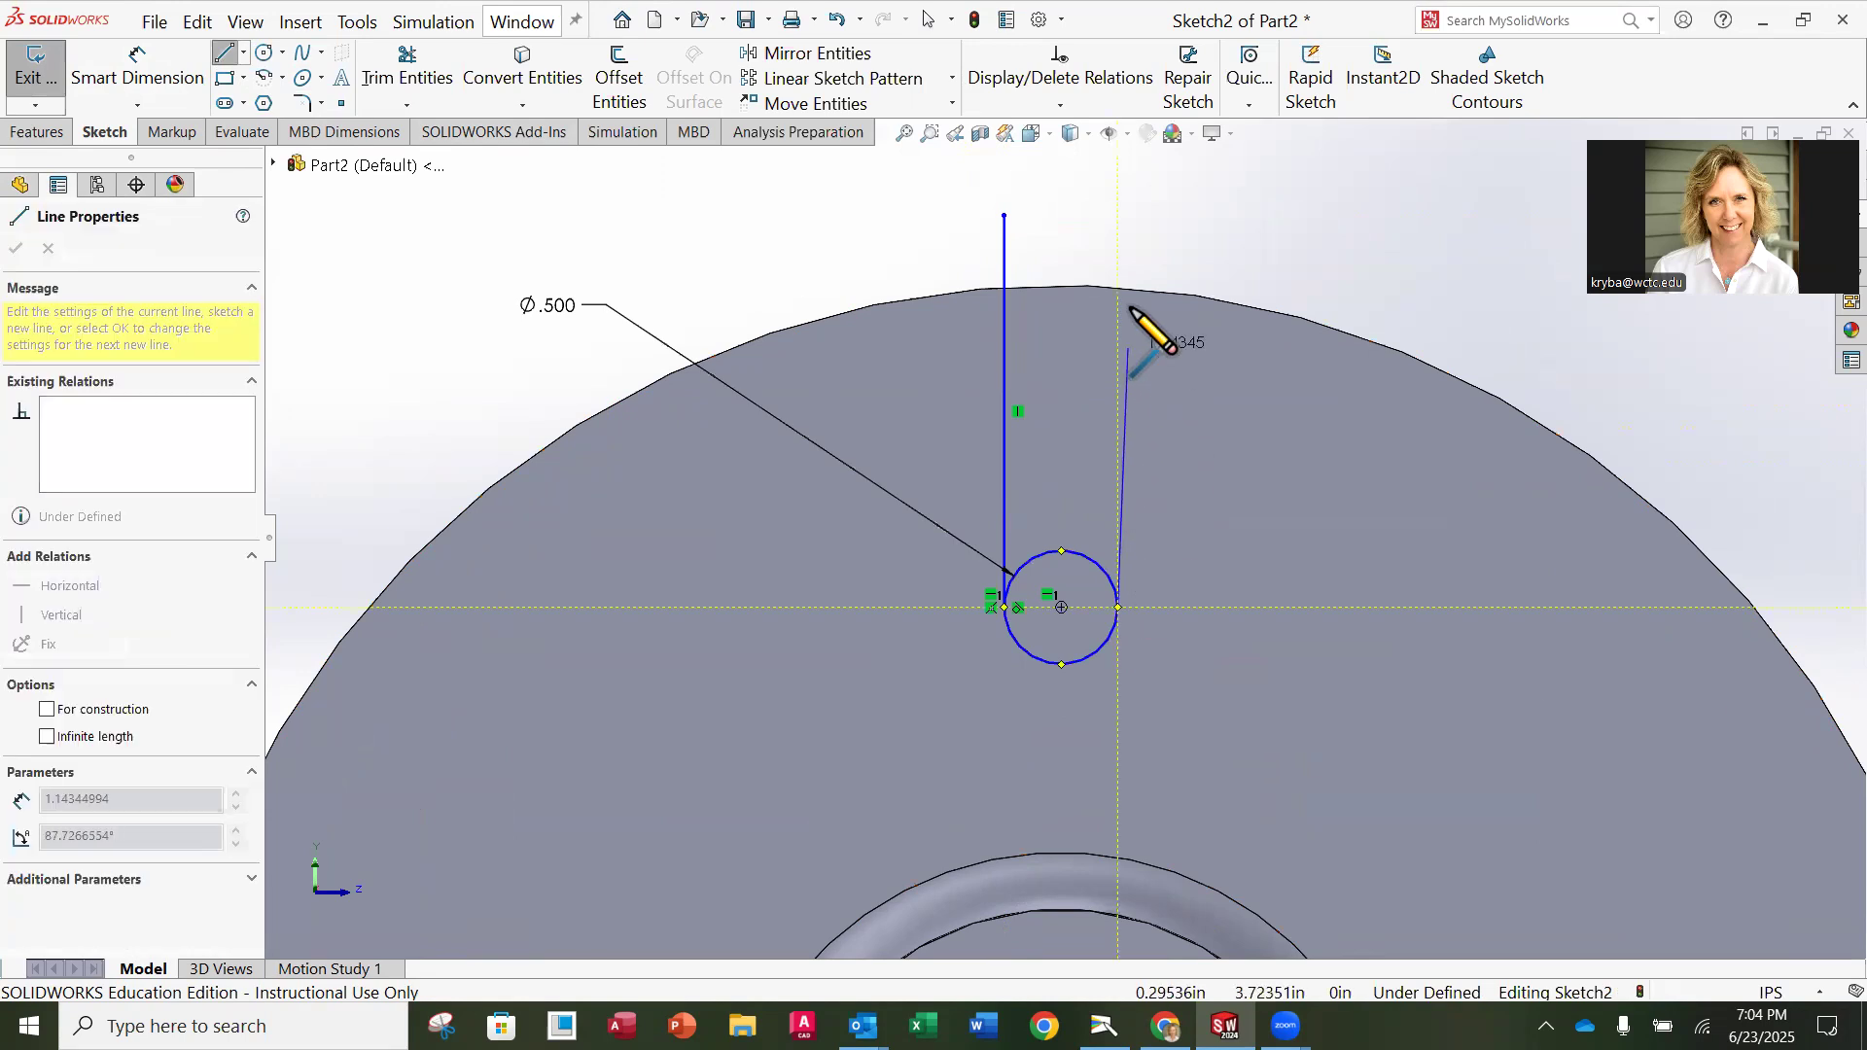
left_click(1118, 215)
key("Escape")
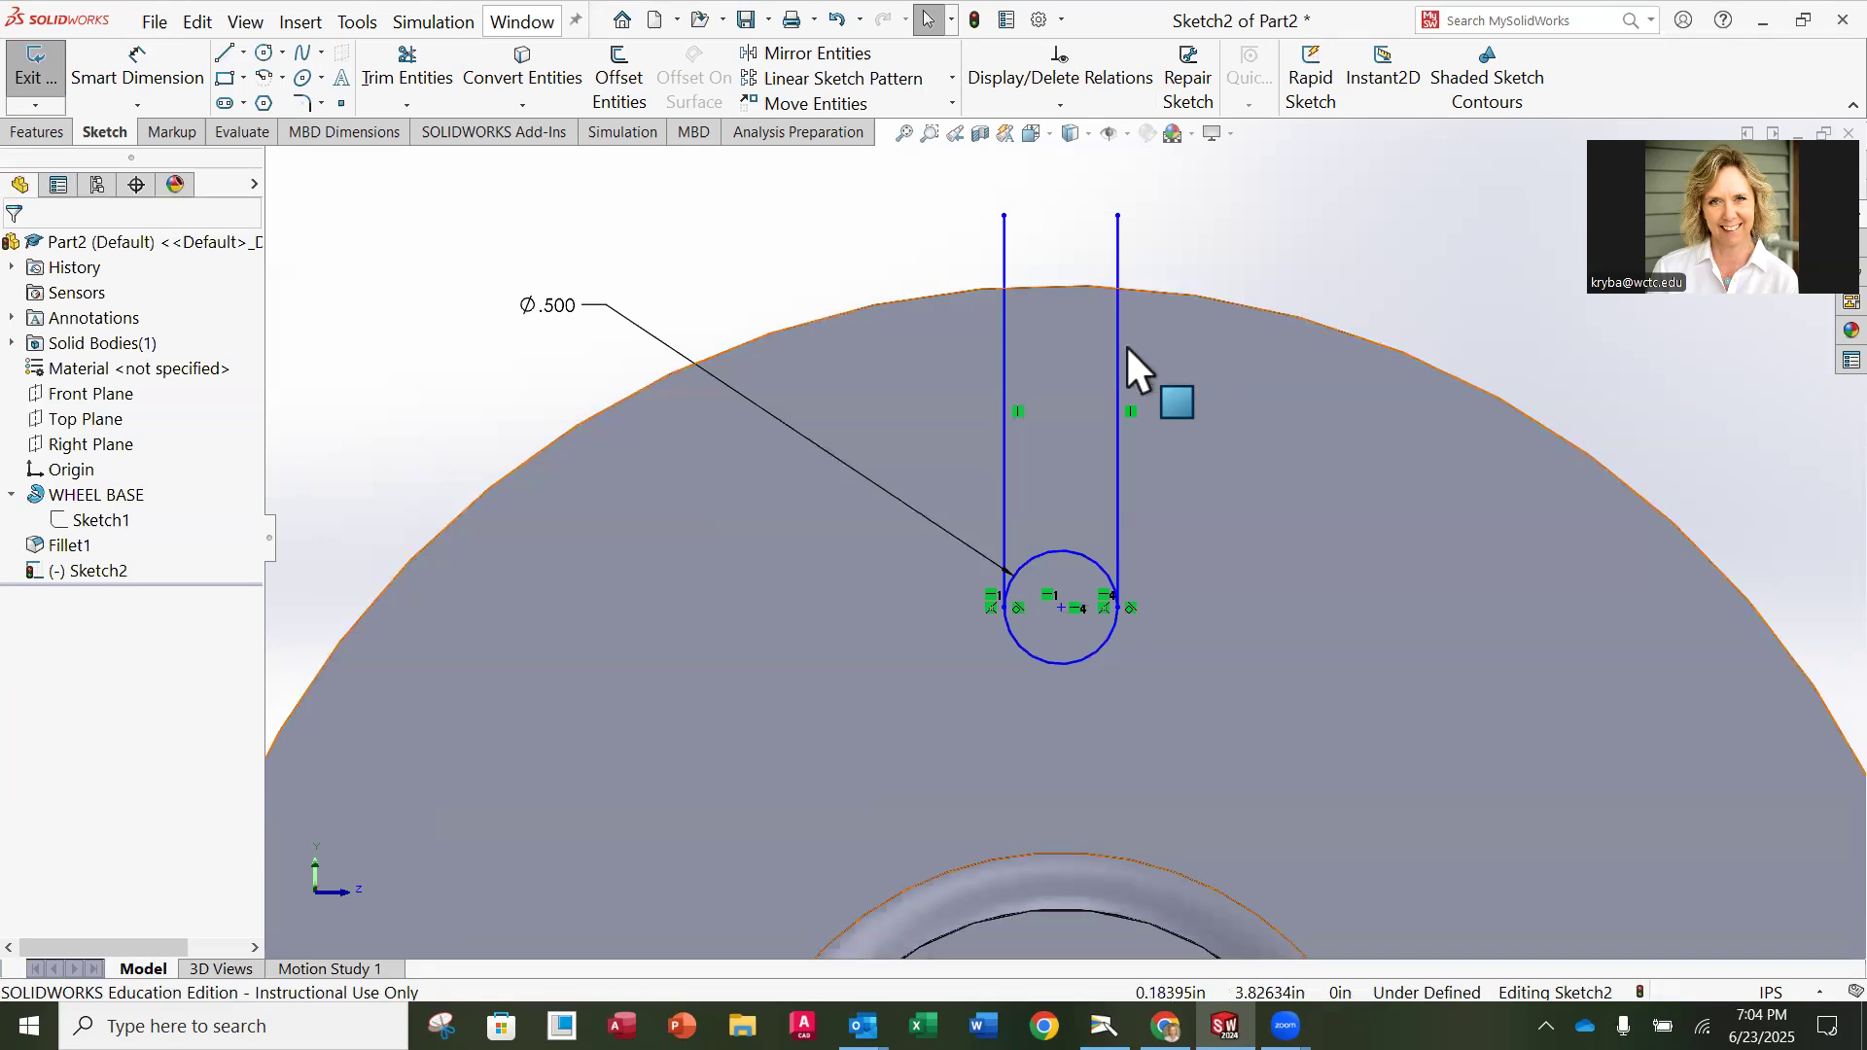
Step: After consulting the drawing in the Camera app, sketch a construction circle centered on the origin through the slot circle's center in SOLIDWORKS
scroll(1159, 478, "up", 2)
scroll(1251, 706, "down", 2)
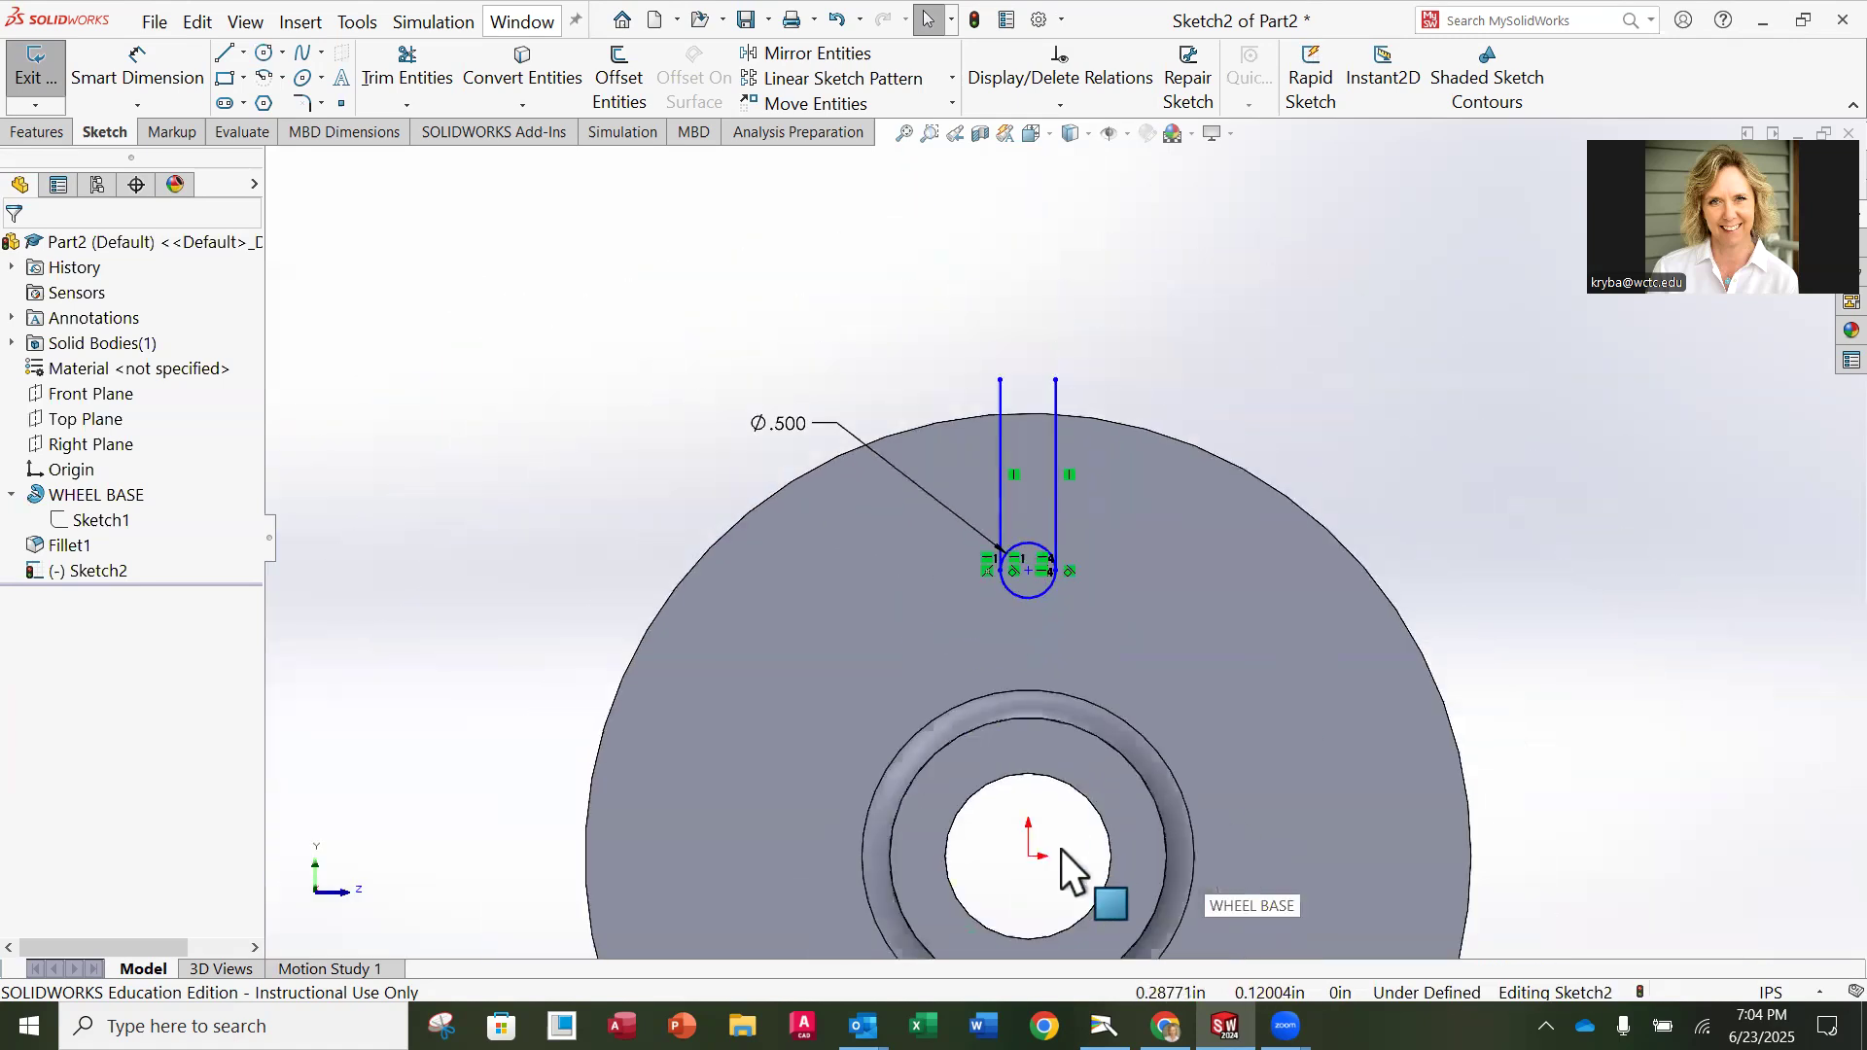
left_click(1104, 1026)
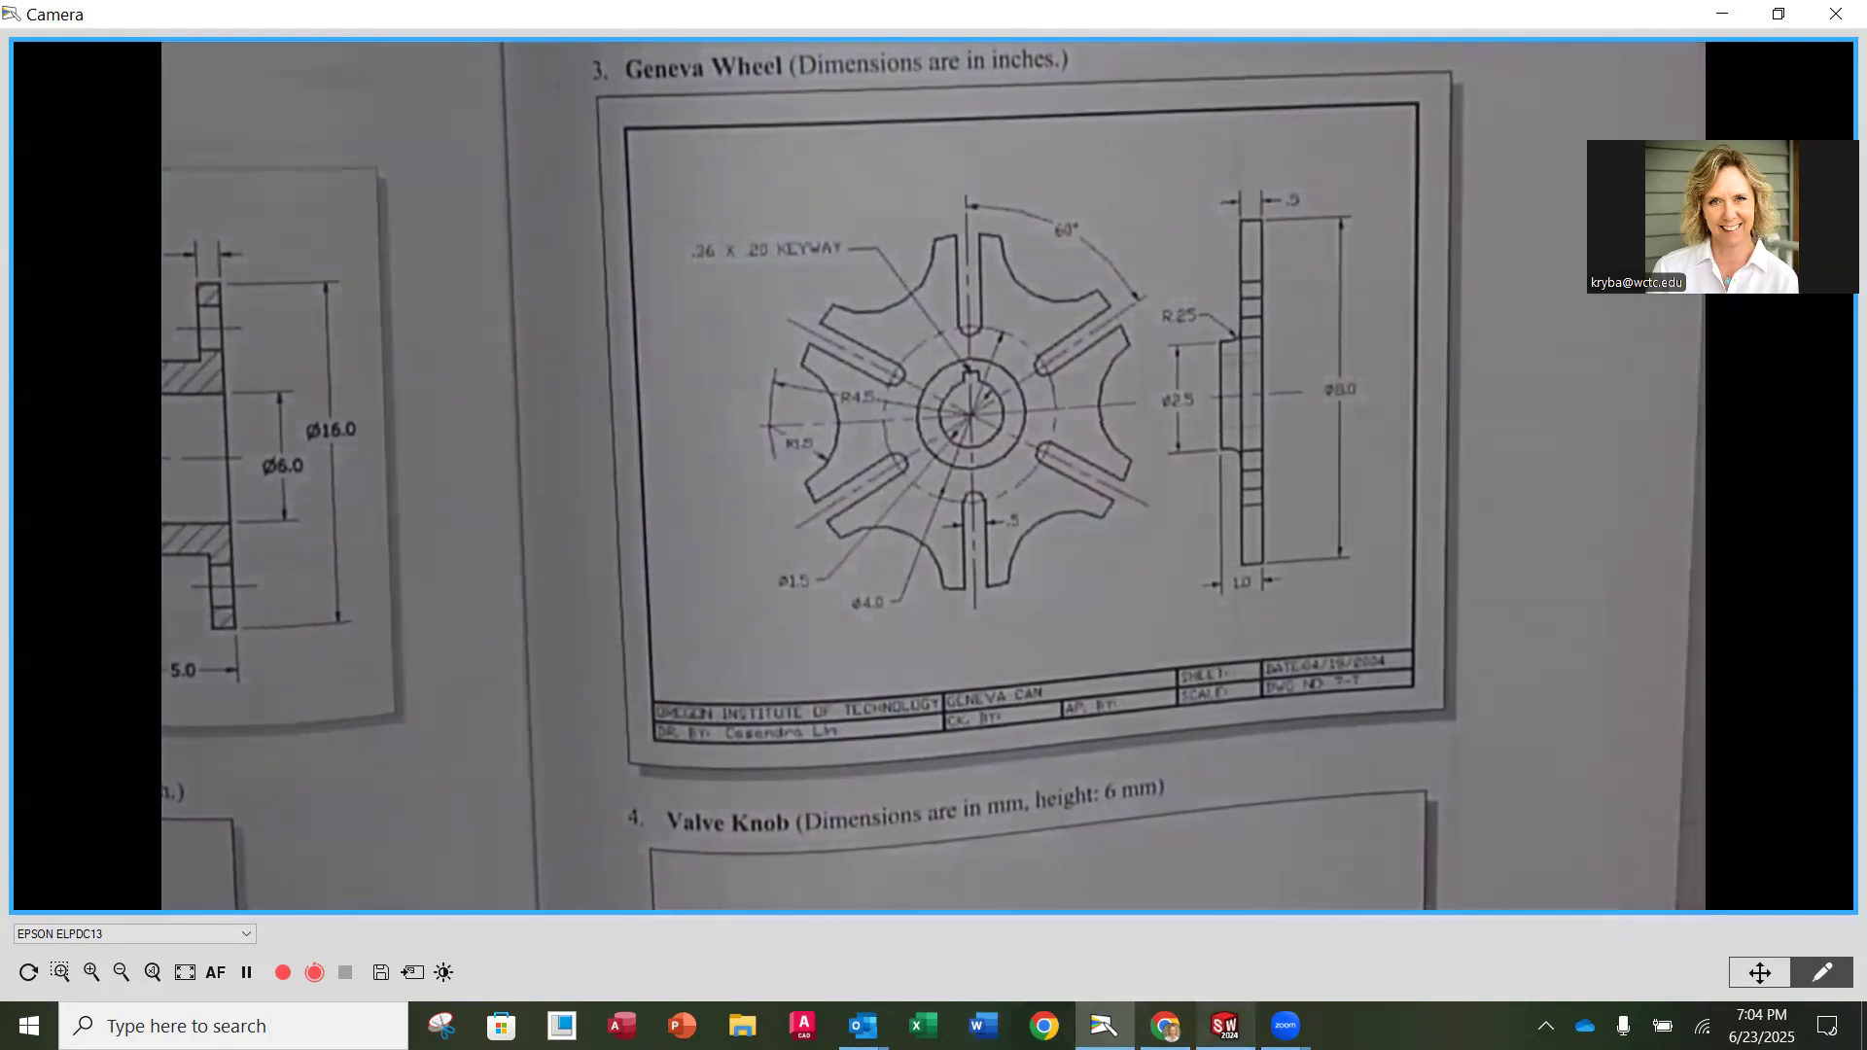
left_click(1225, 1027)
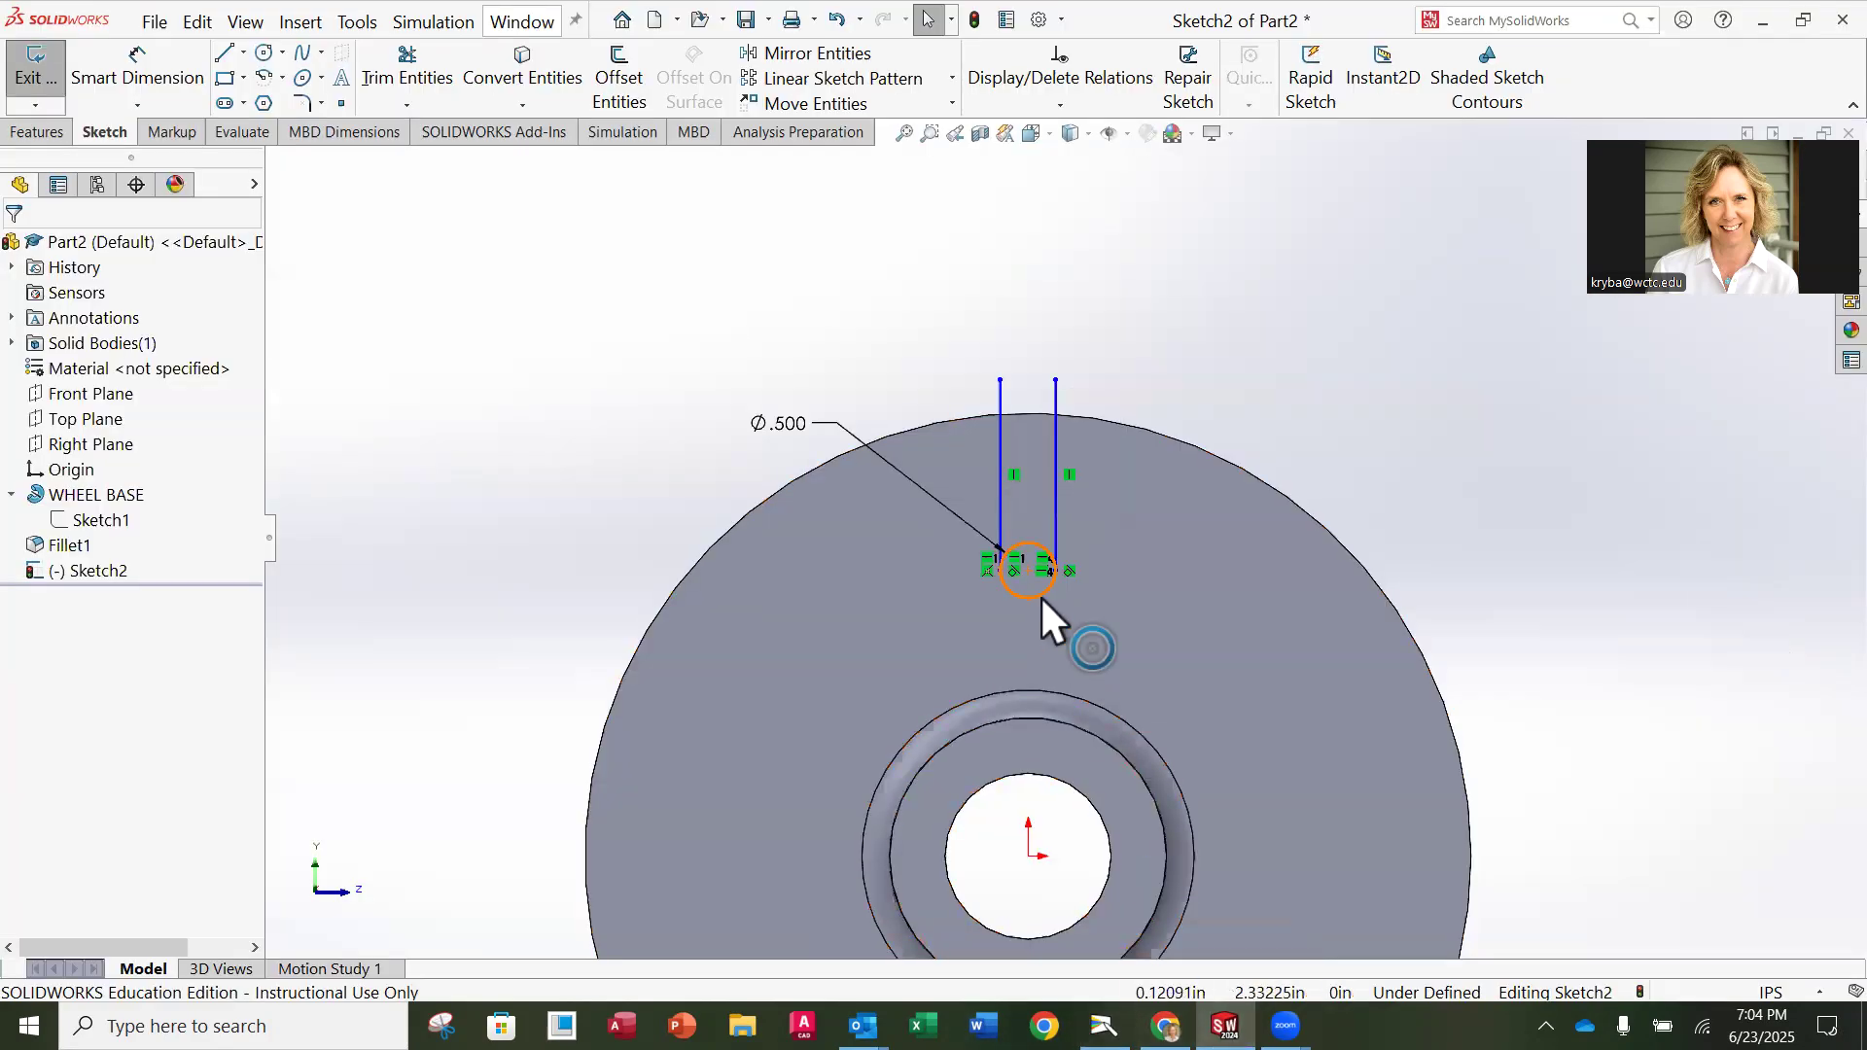
left_click(264, 58)
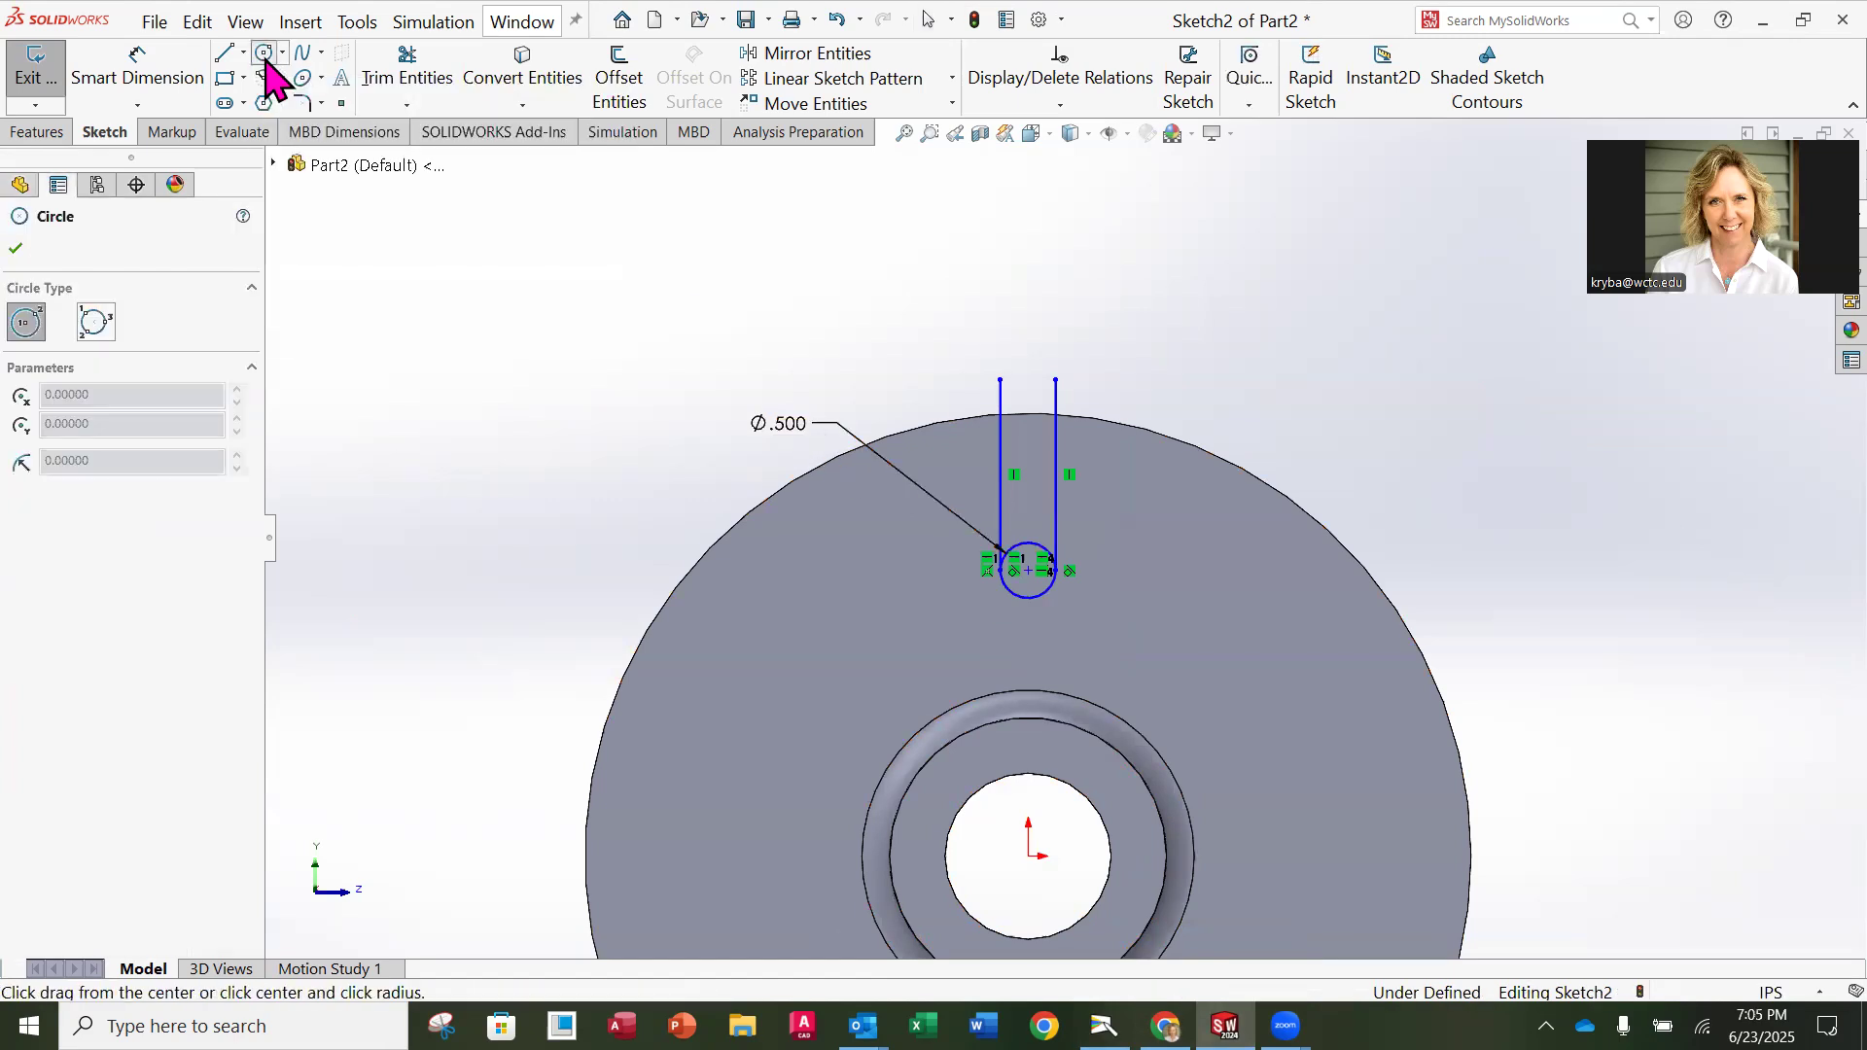
left_click(1028, 857)
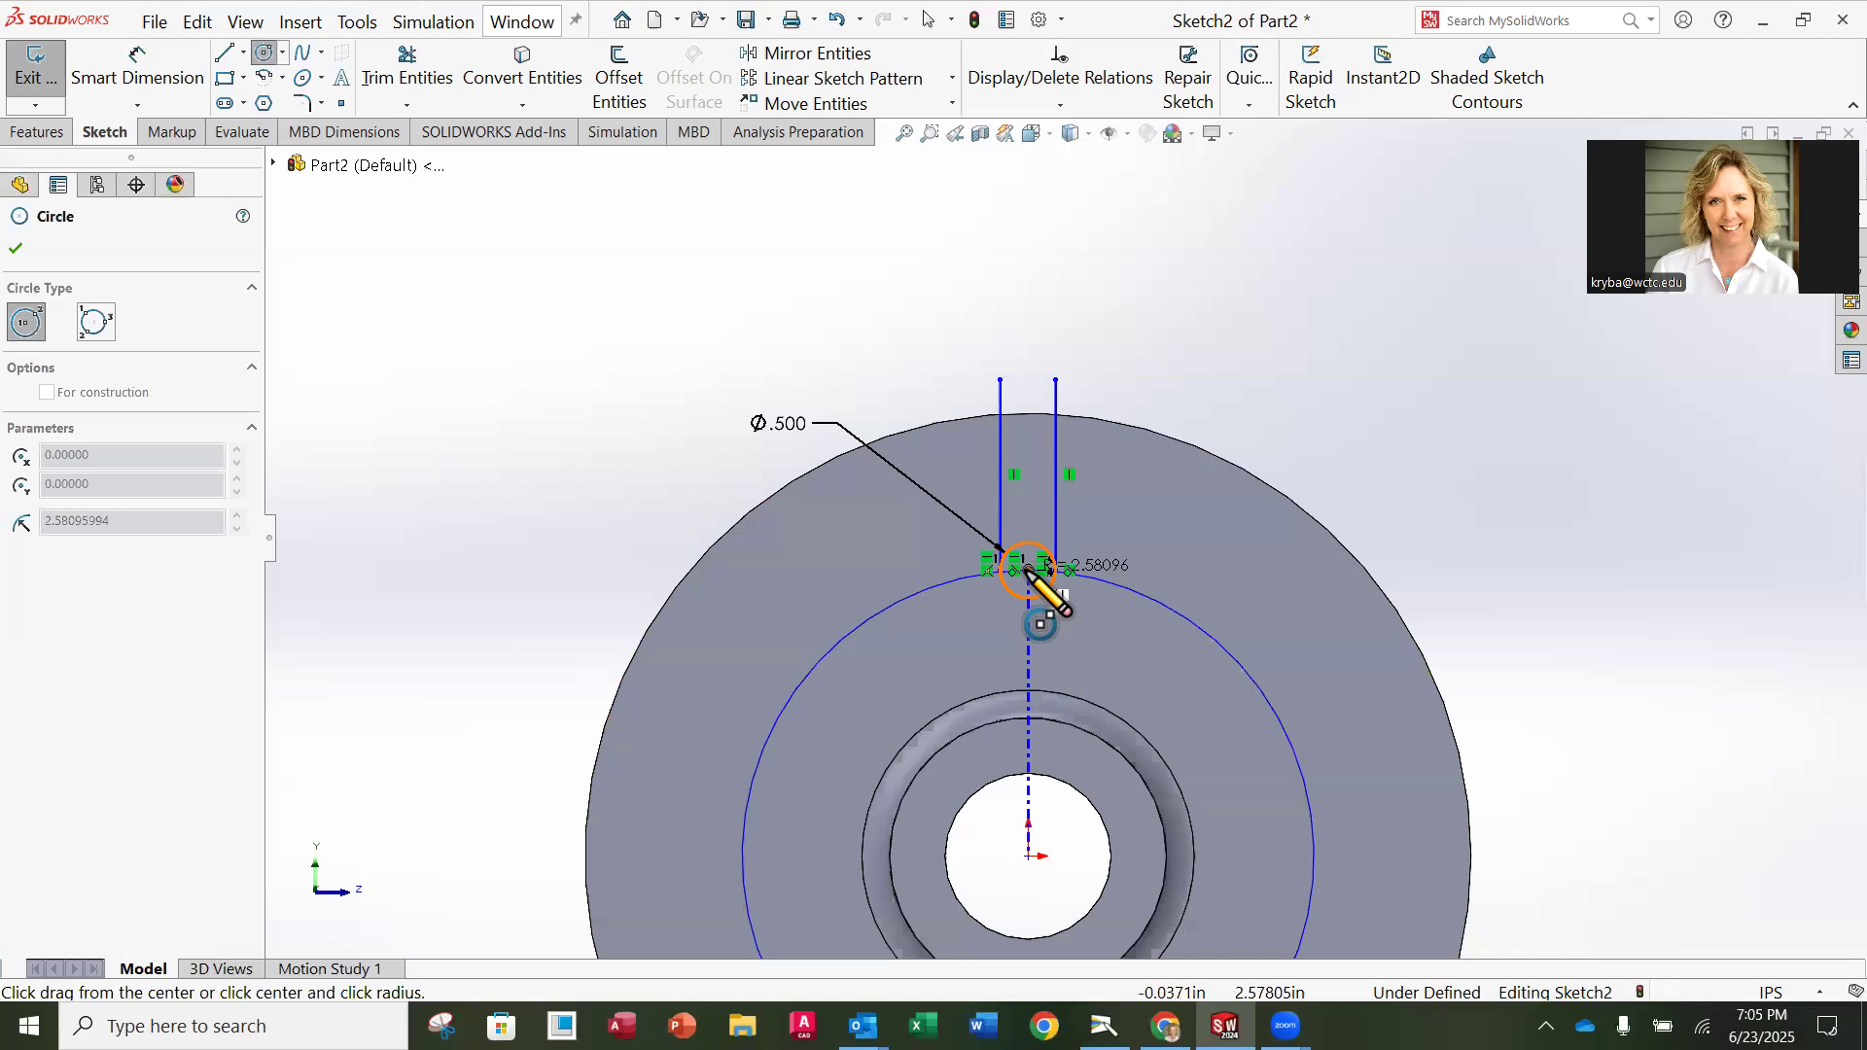
left_click(1028, 574)
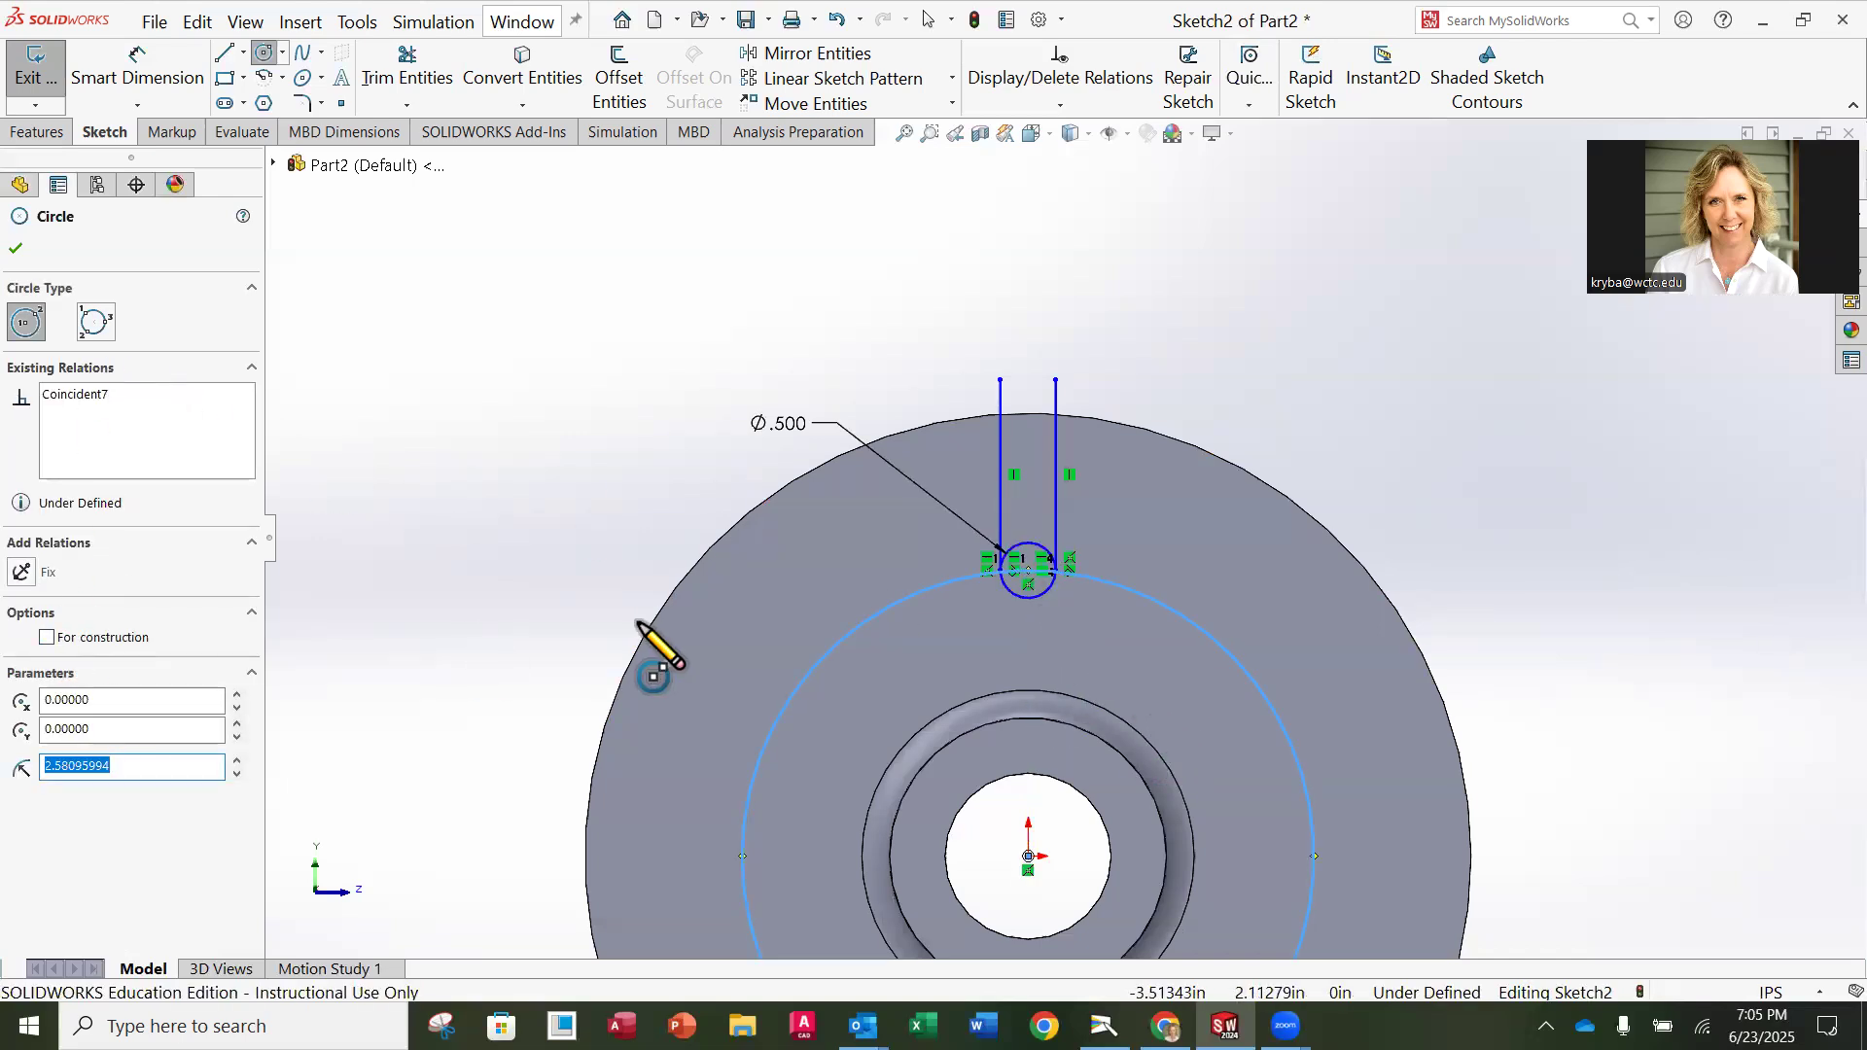
left_click(45, 639)
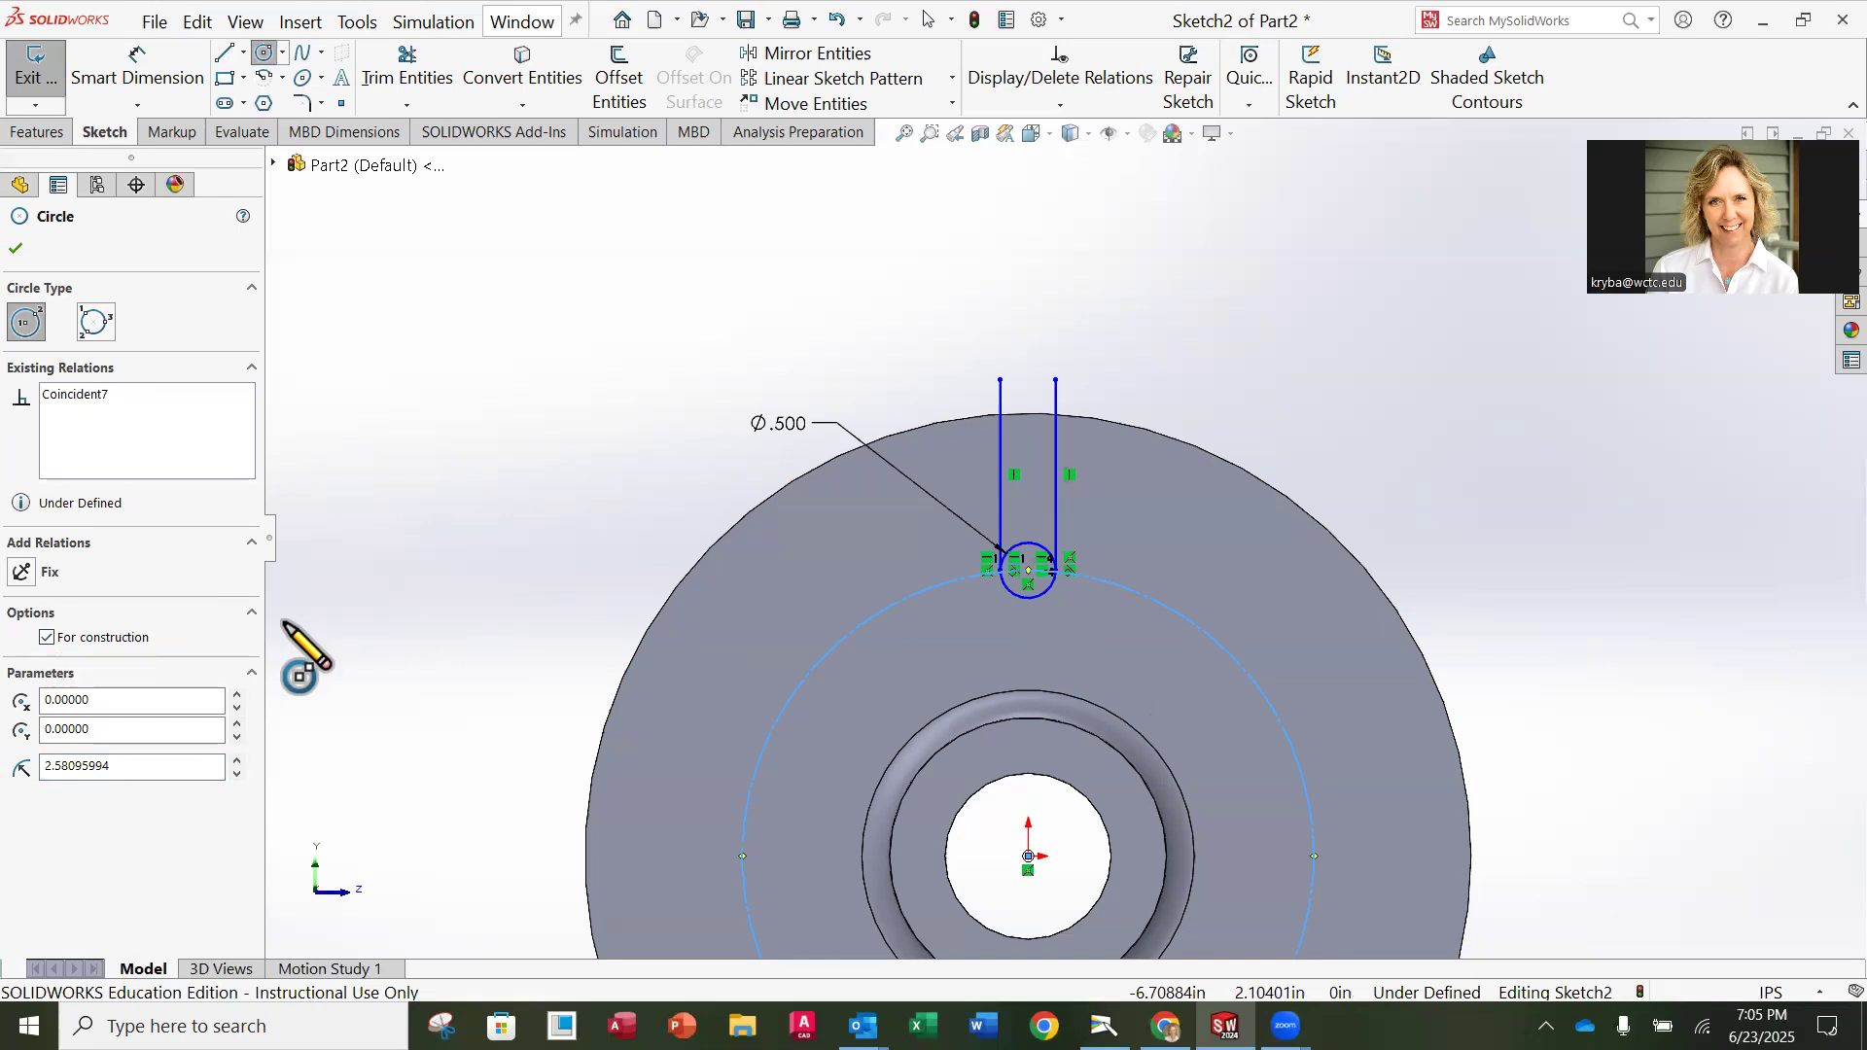
left_click(17, 249)
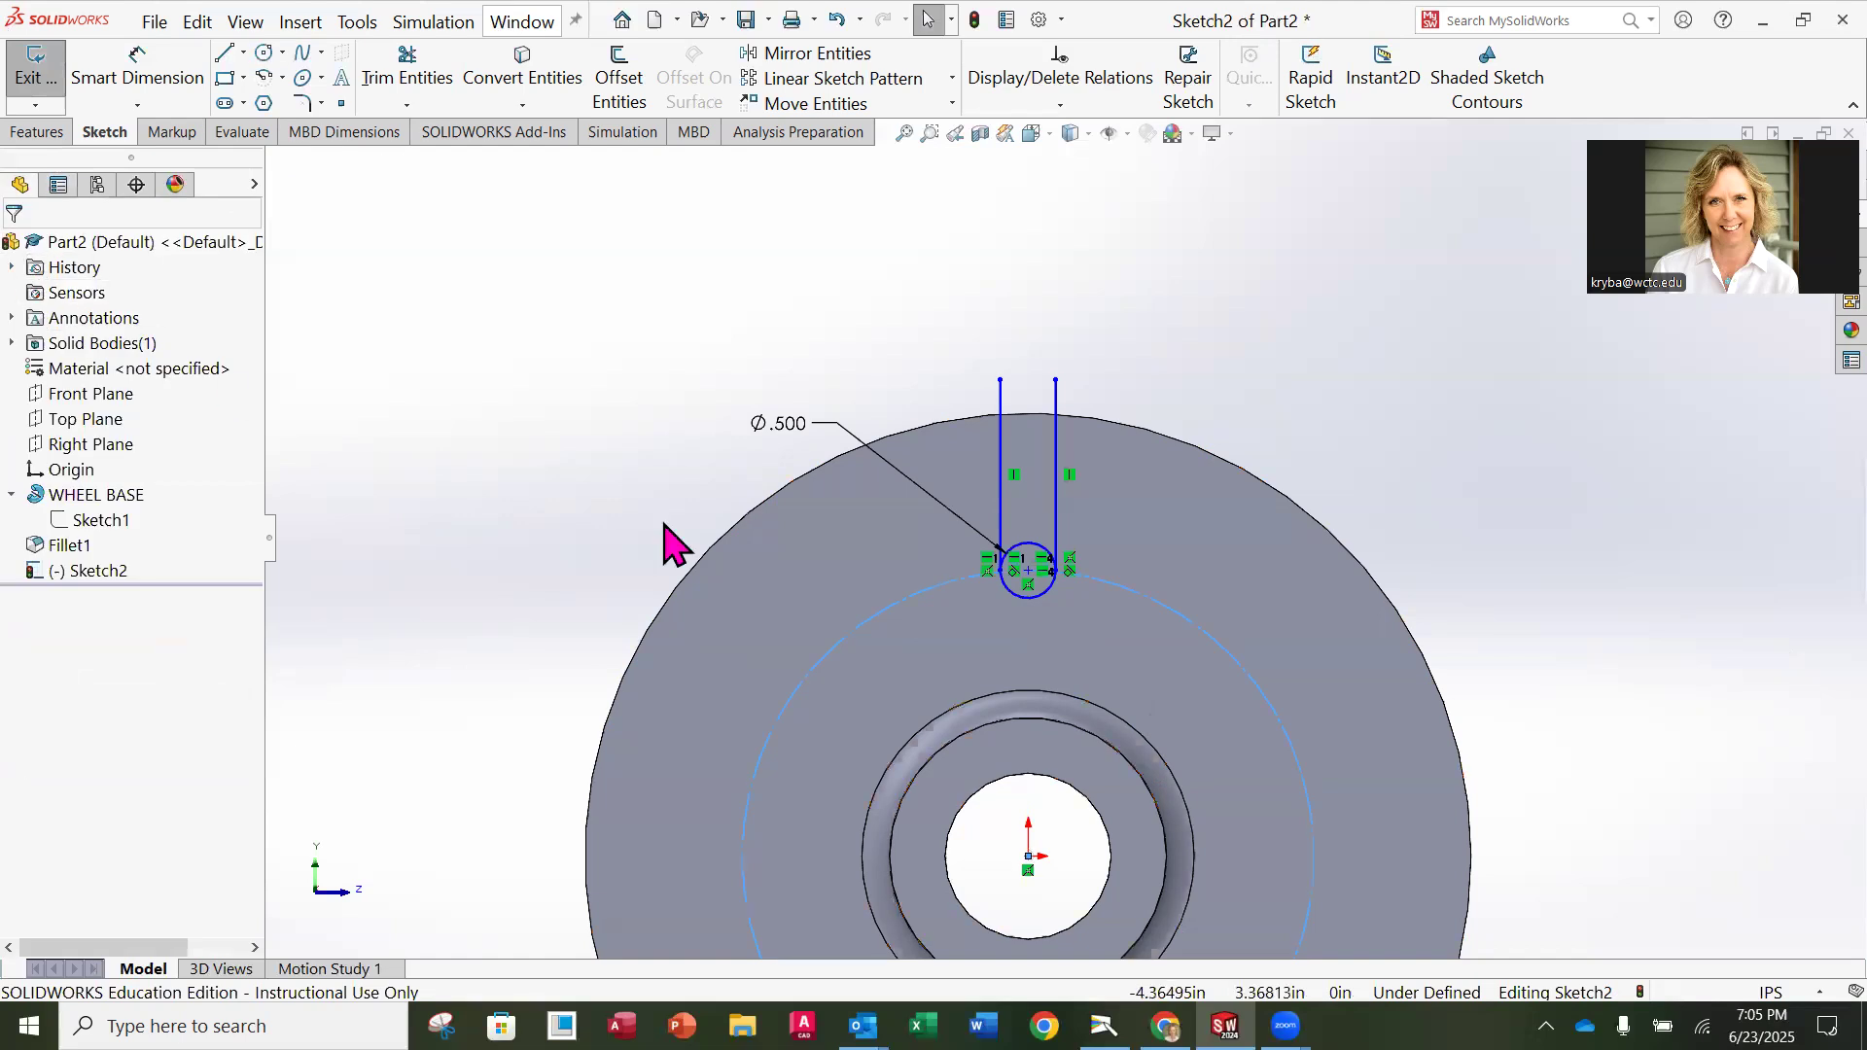
Step: Confirm the construction circle centered on the origin and dimension its diameter as 4 in
left_click(924, 593)
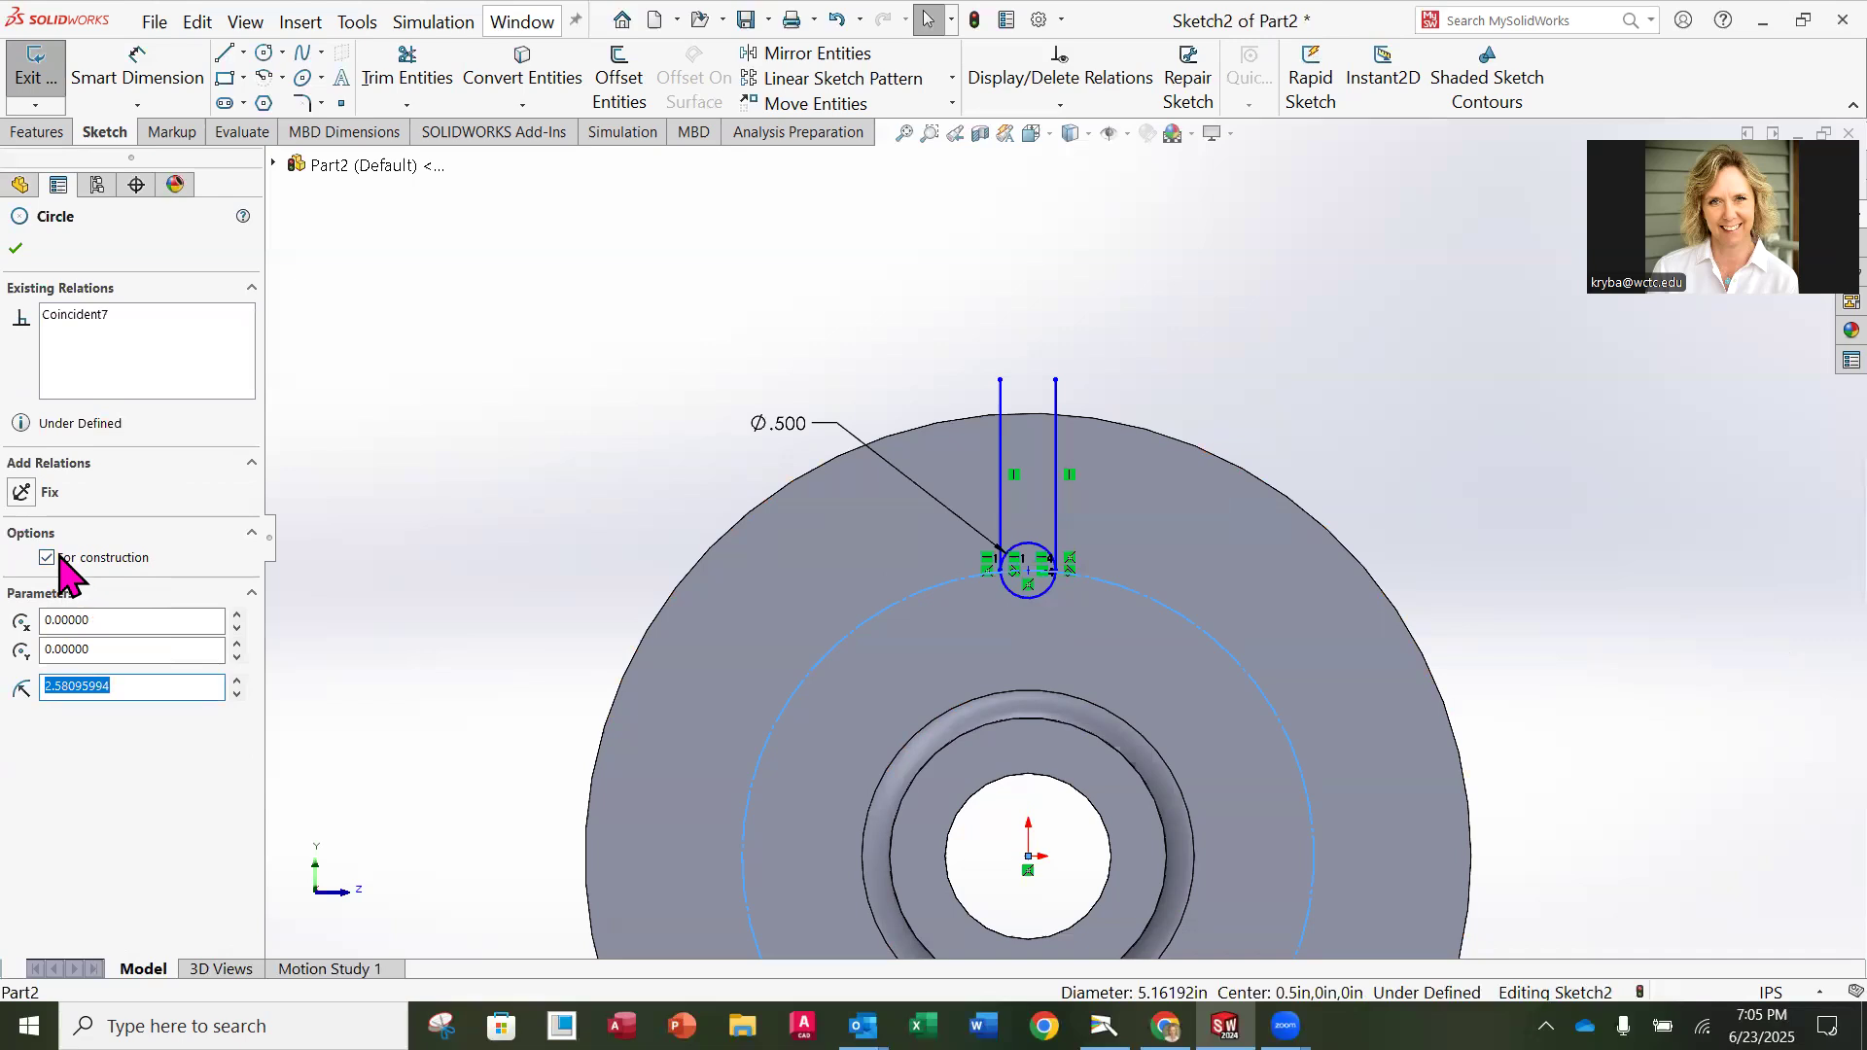
left_click(16, 249)
scroll(1361, 817, "down", 2)
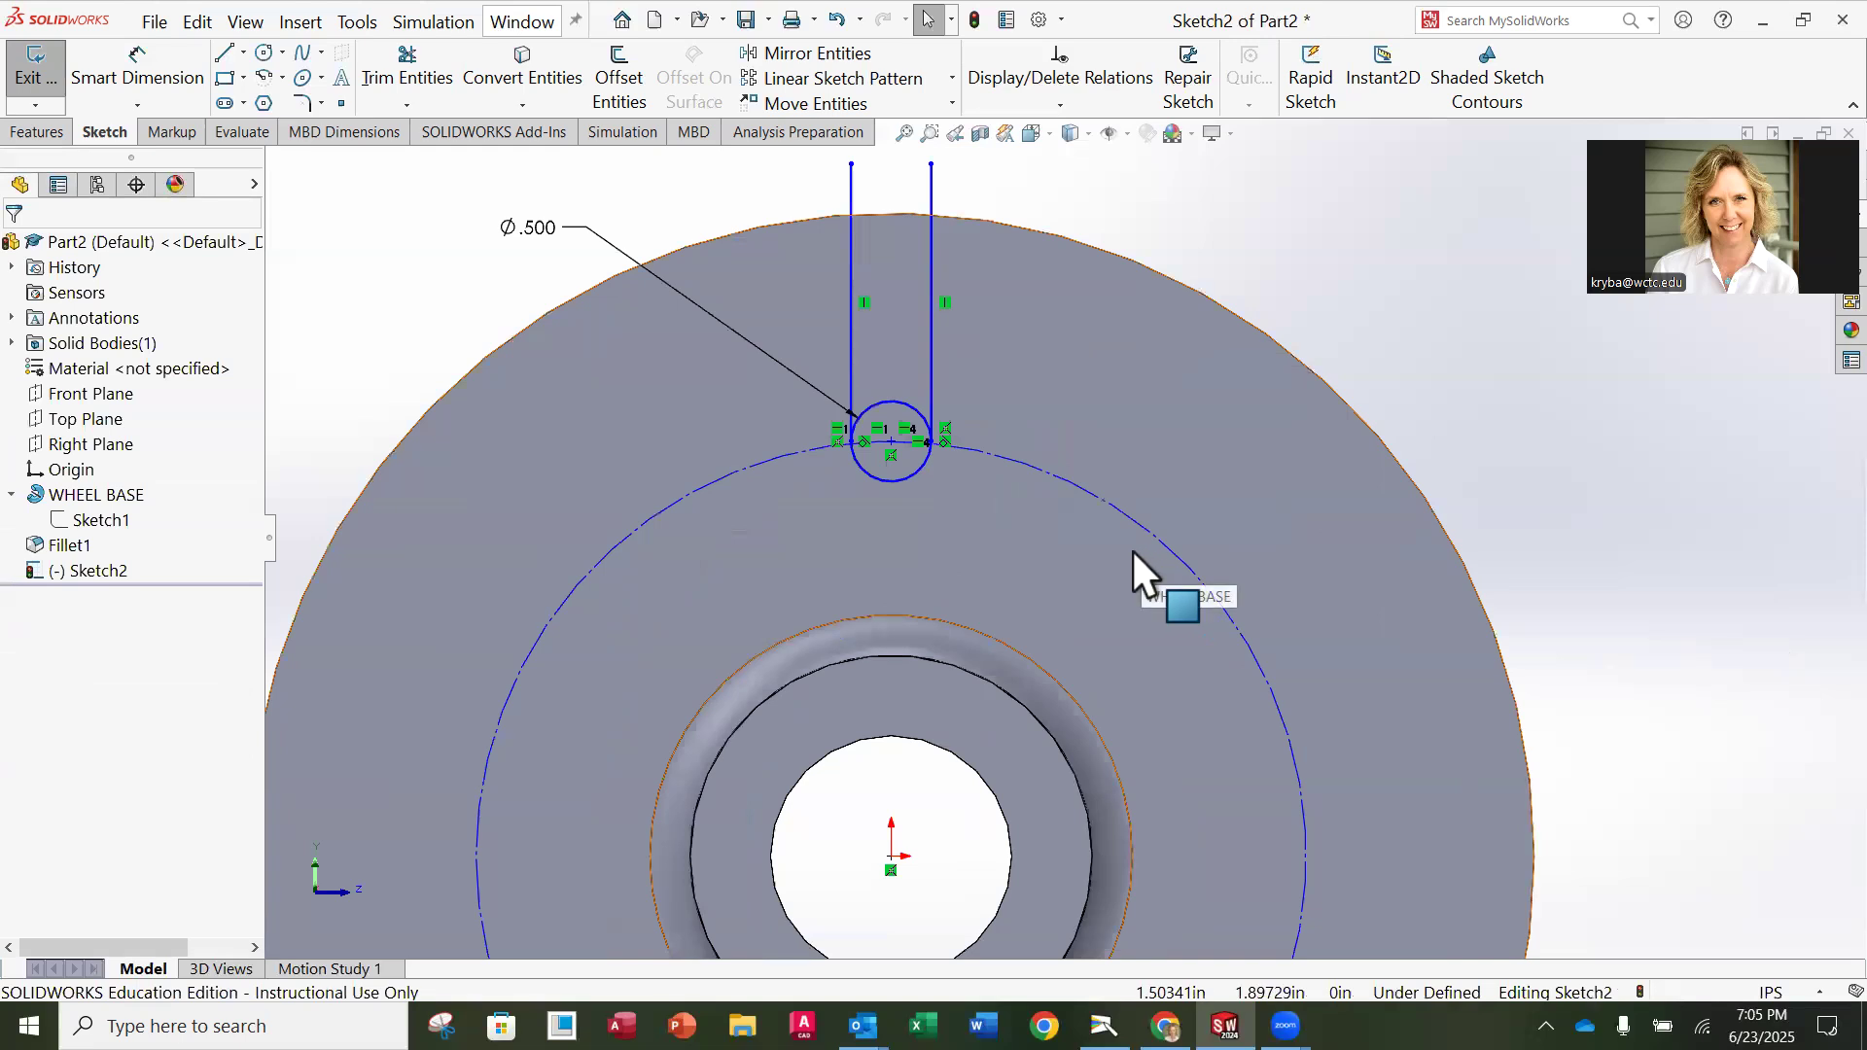
scroll(1021, 544, "up", 1)
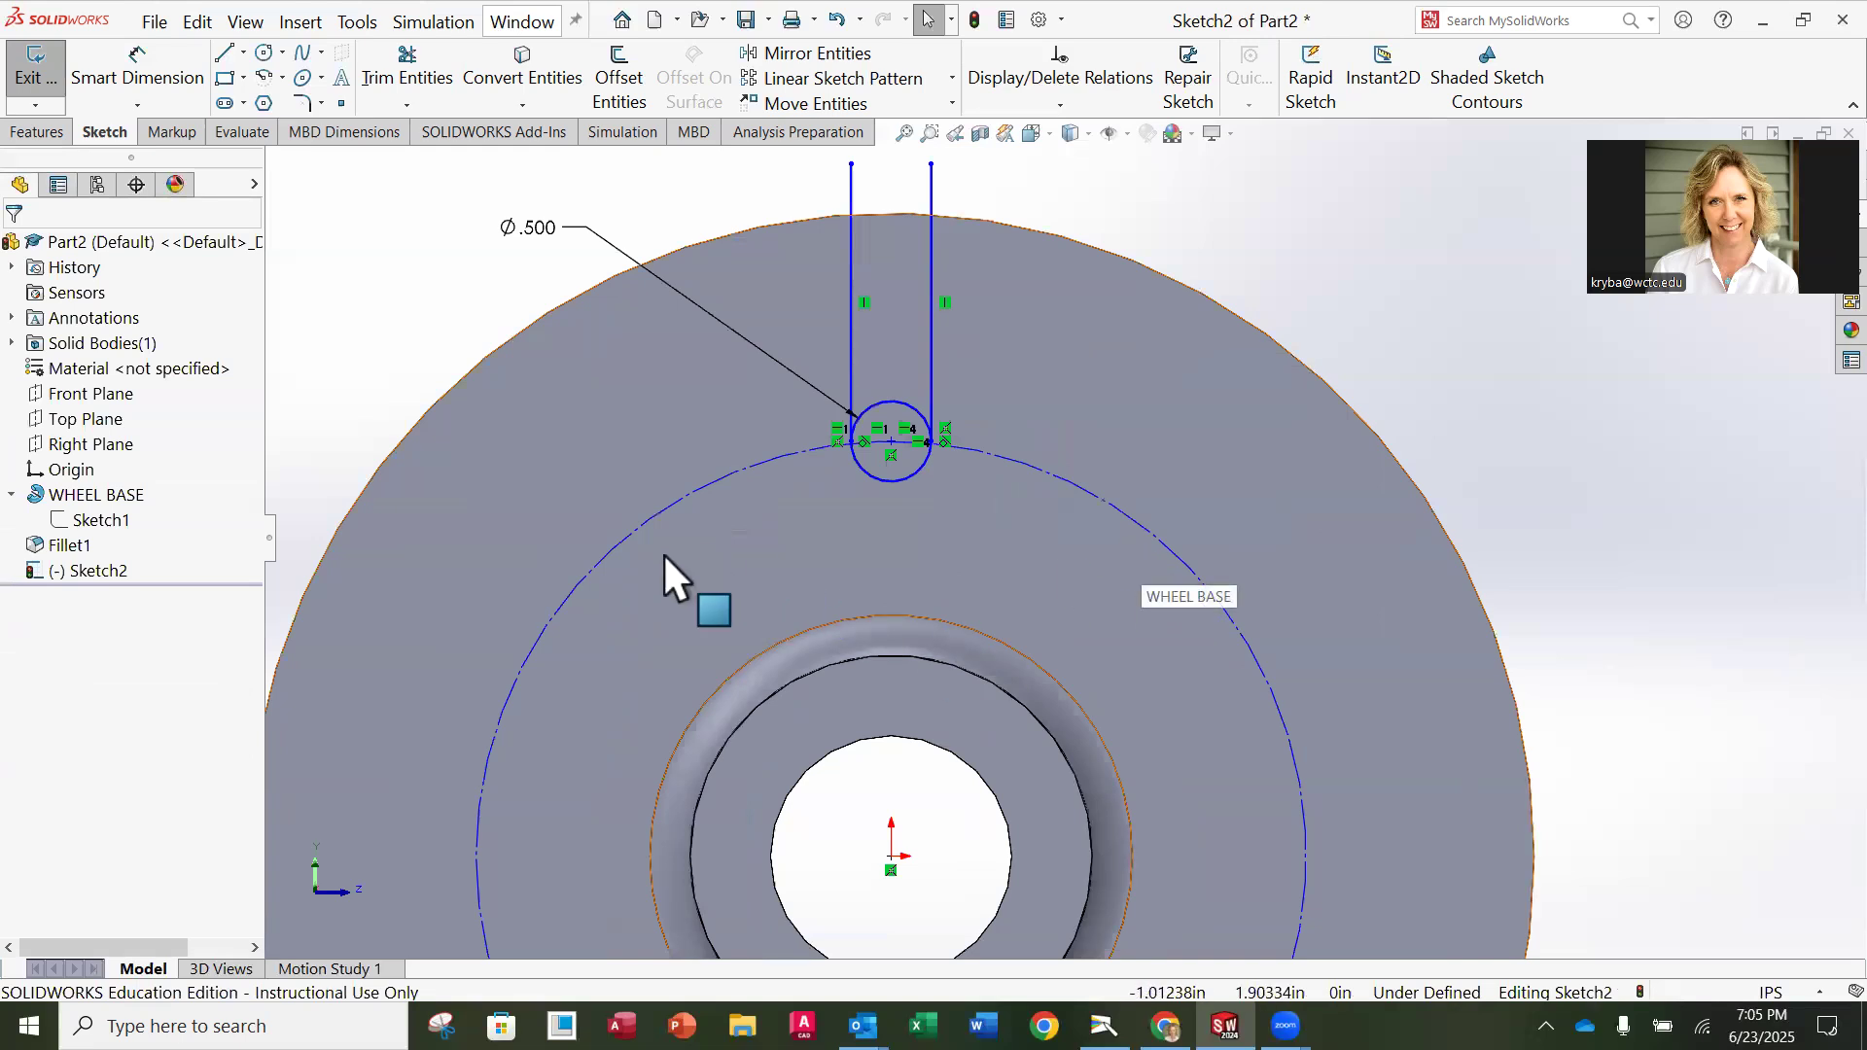
left_click(156, 82)
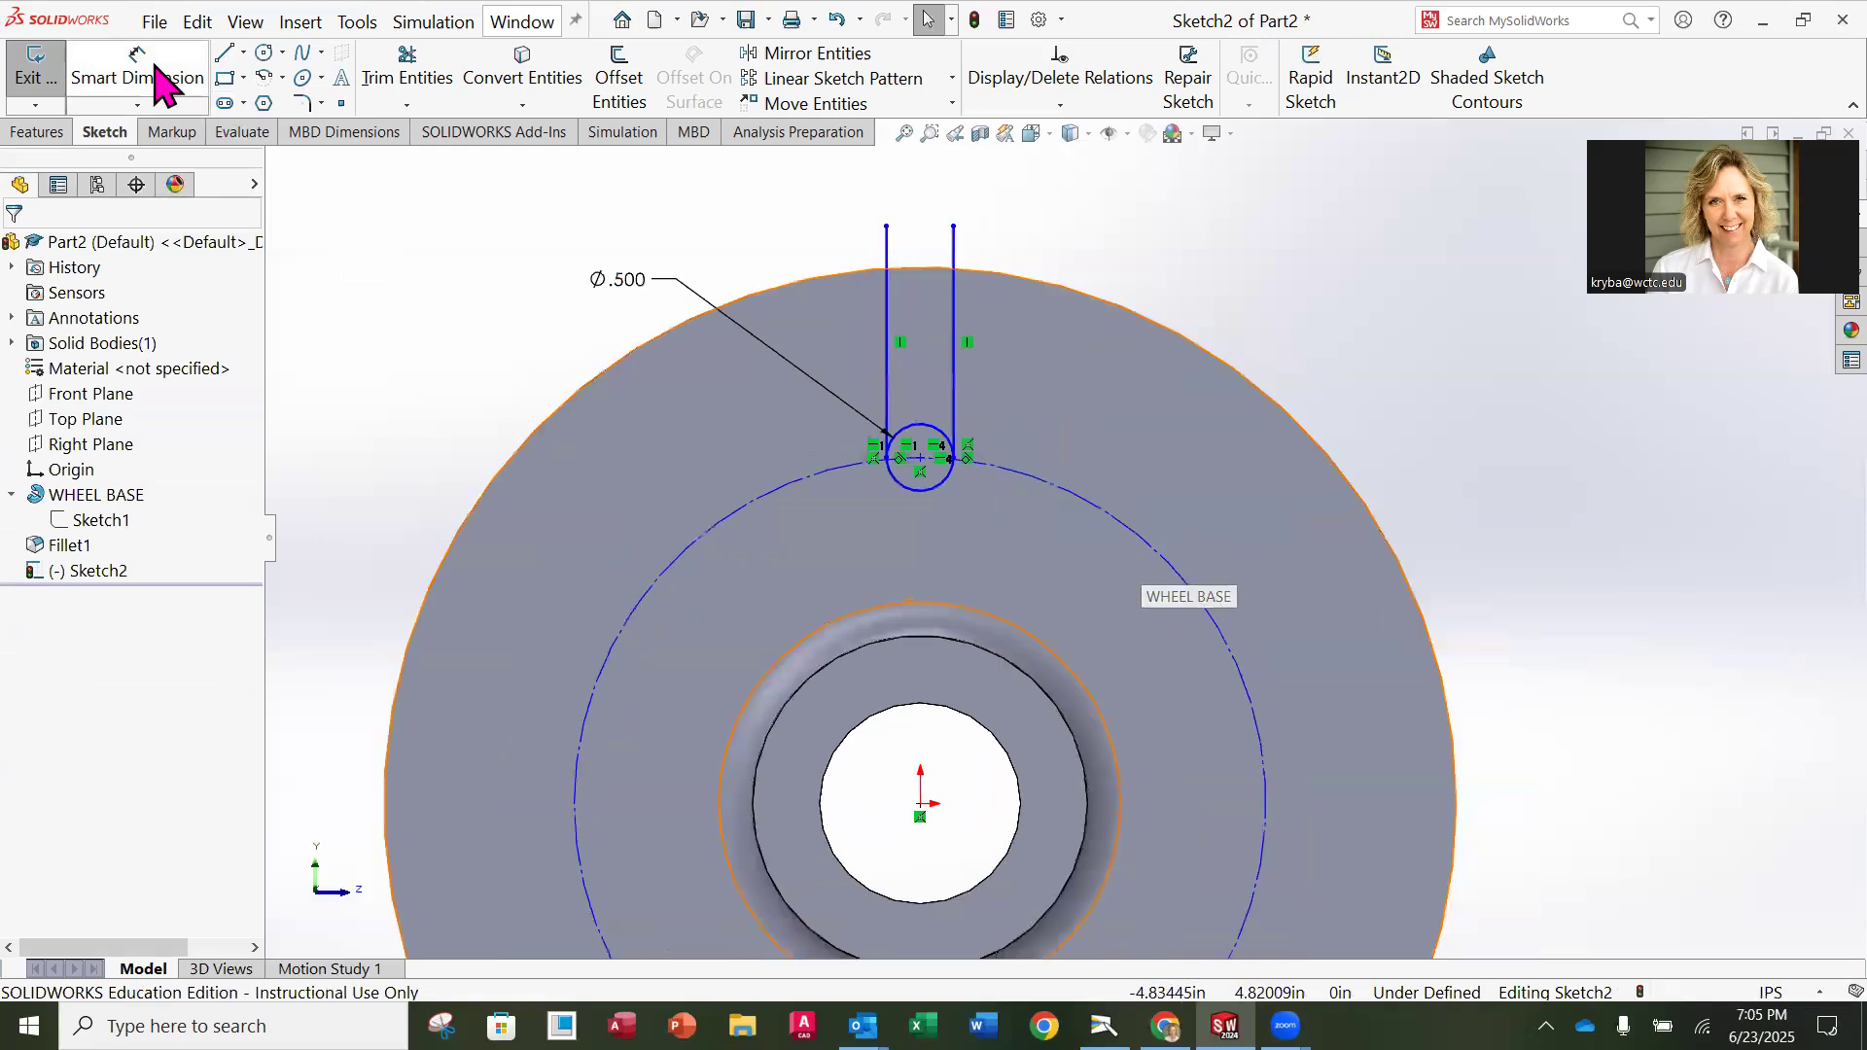
left_click(702, 529)
left_click(445, 343)
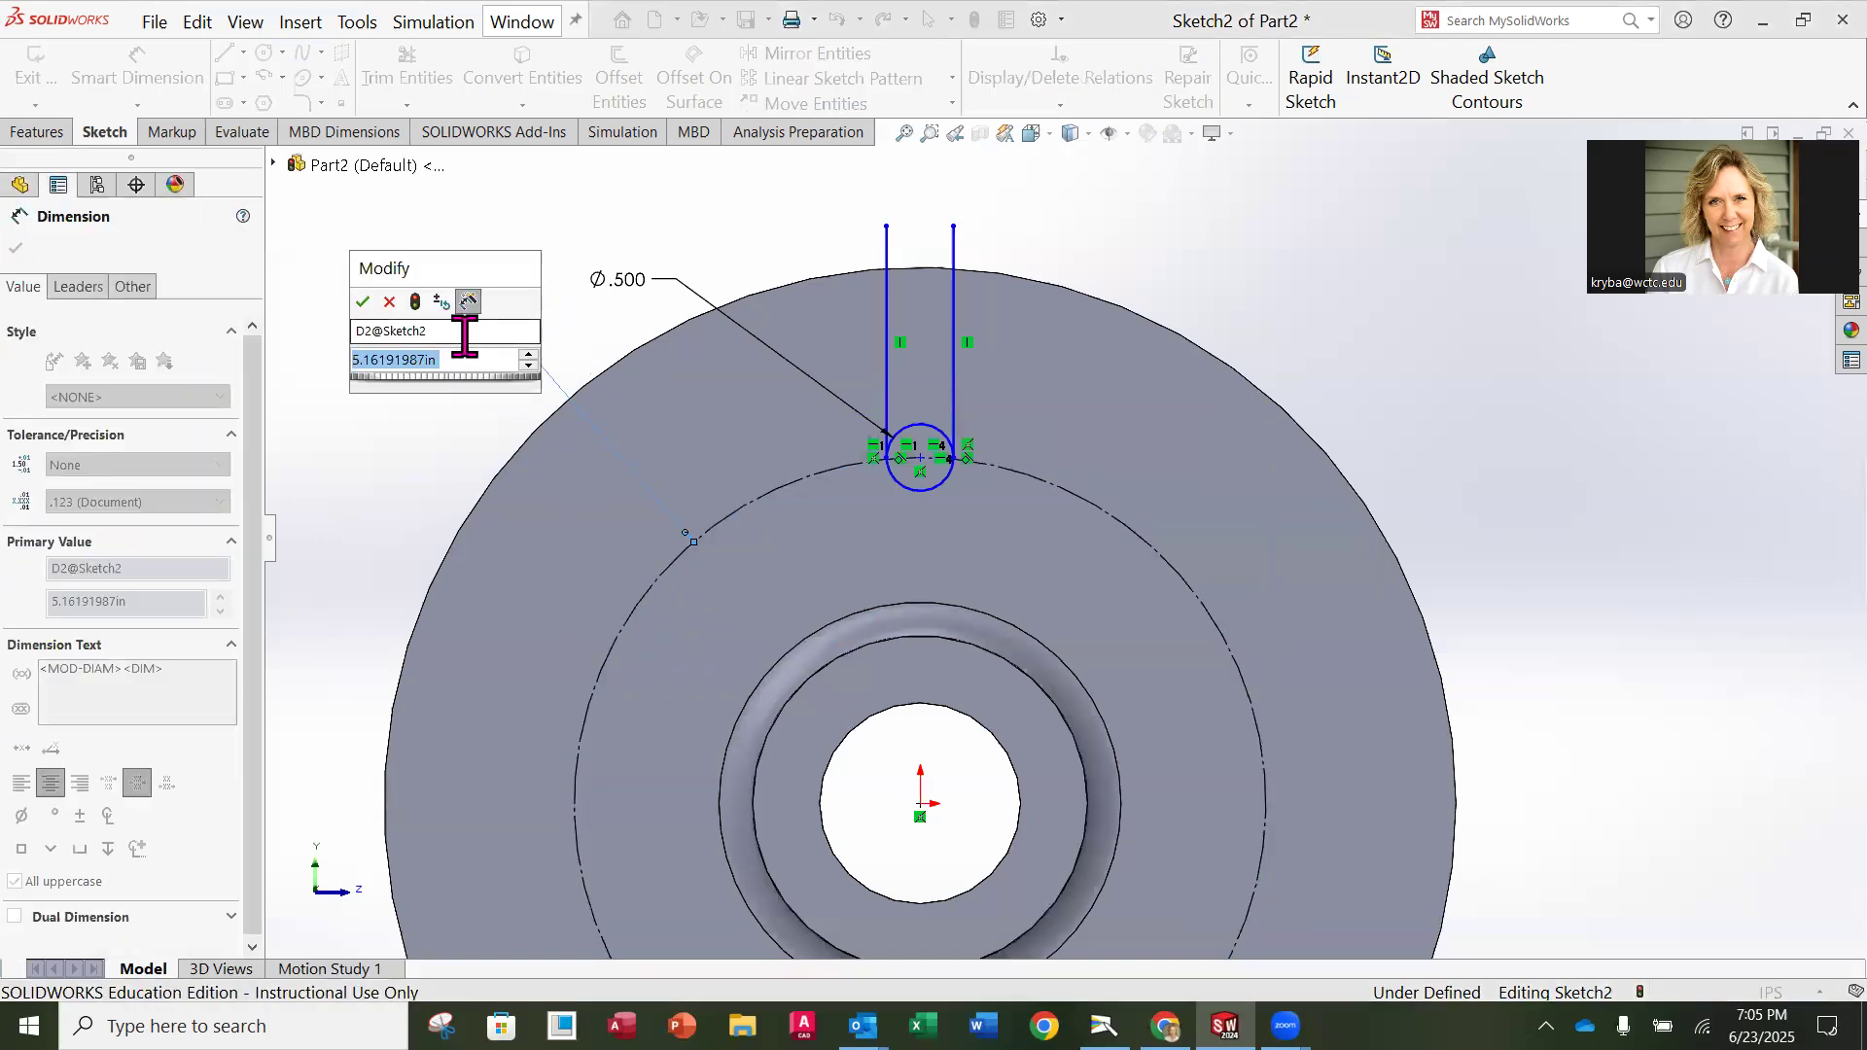
type("4")
key("Return")
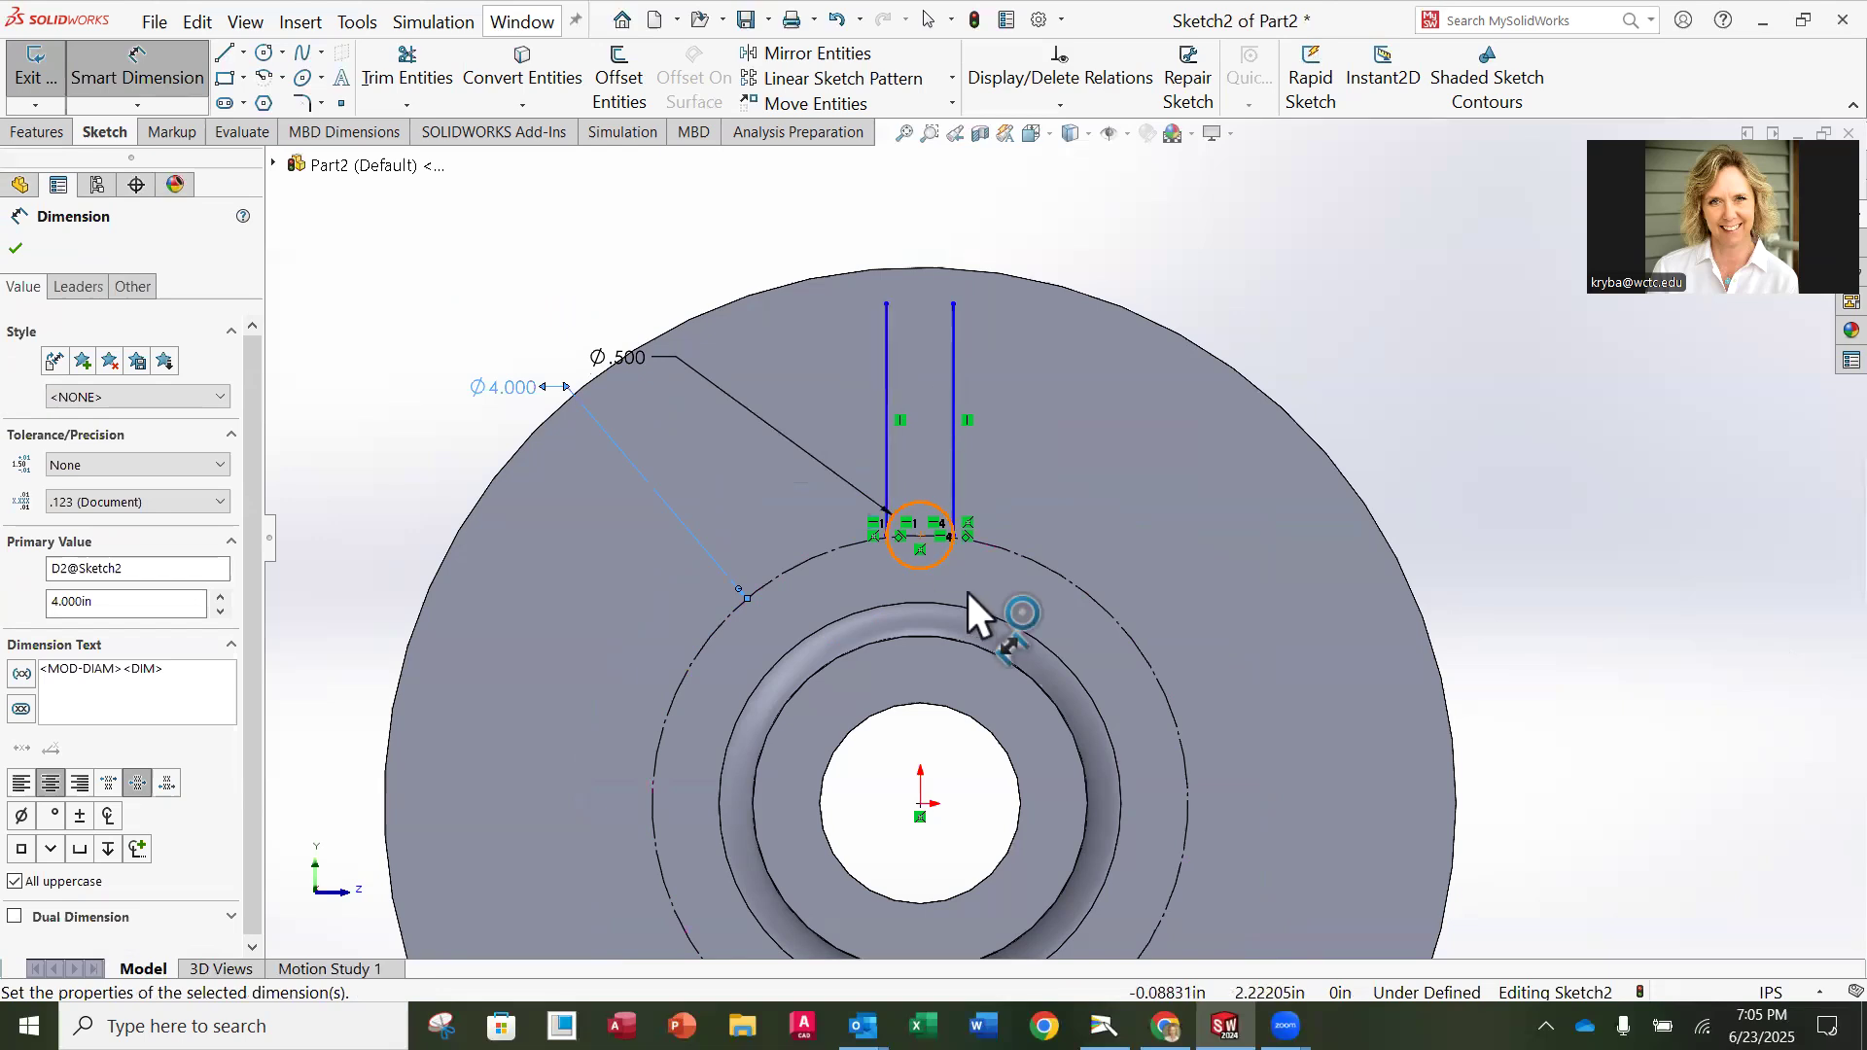
Step: Trim away the upper half of the 0.5 in circle between the two vertical lines, leaving the slot's rounded lower end
scroll(992, 483, "down", 1)
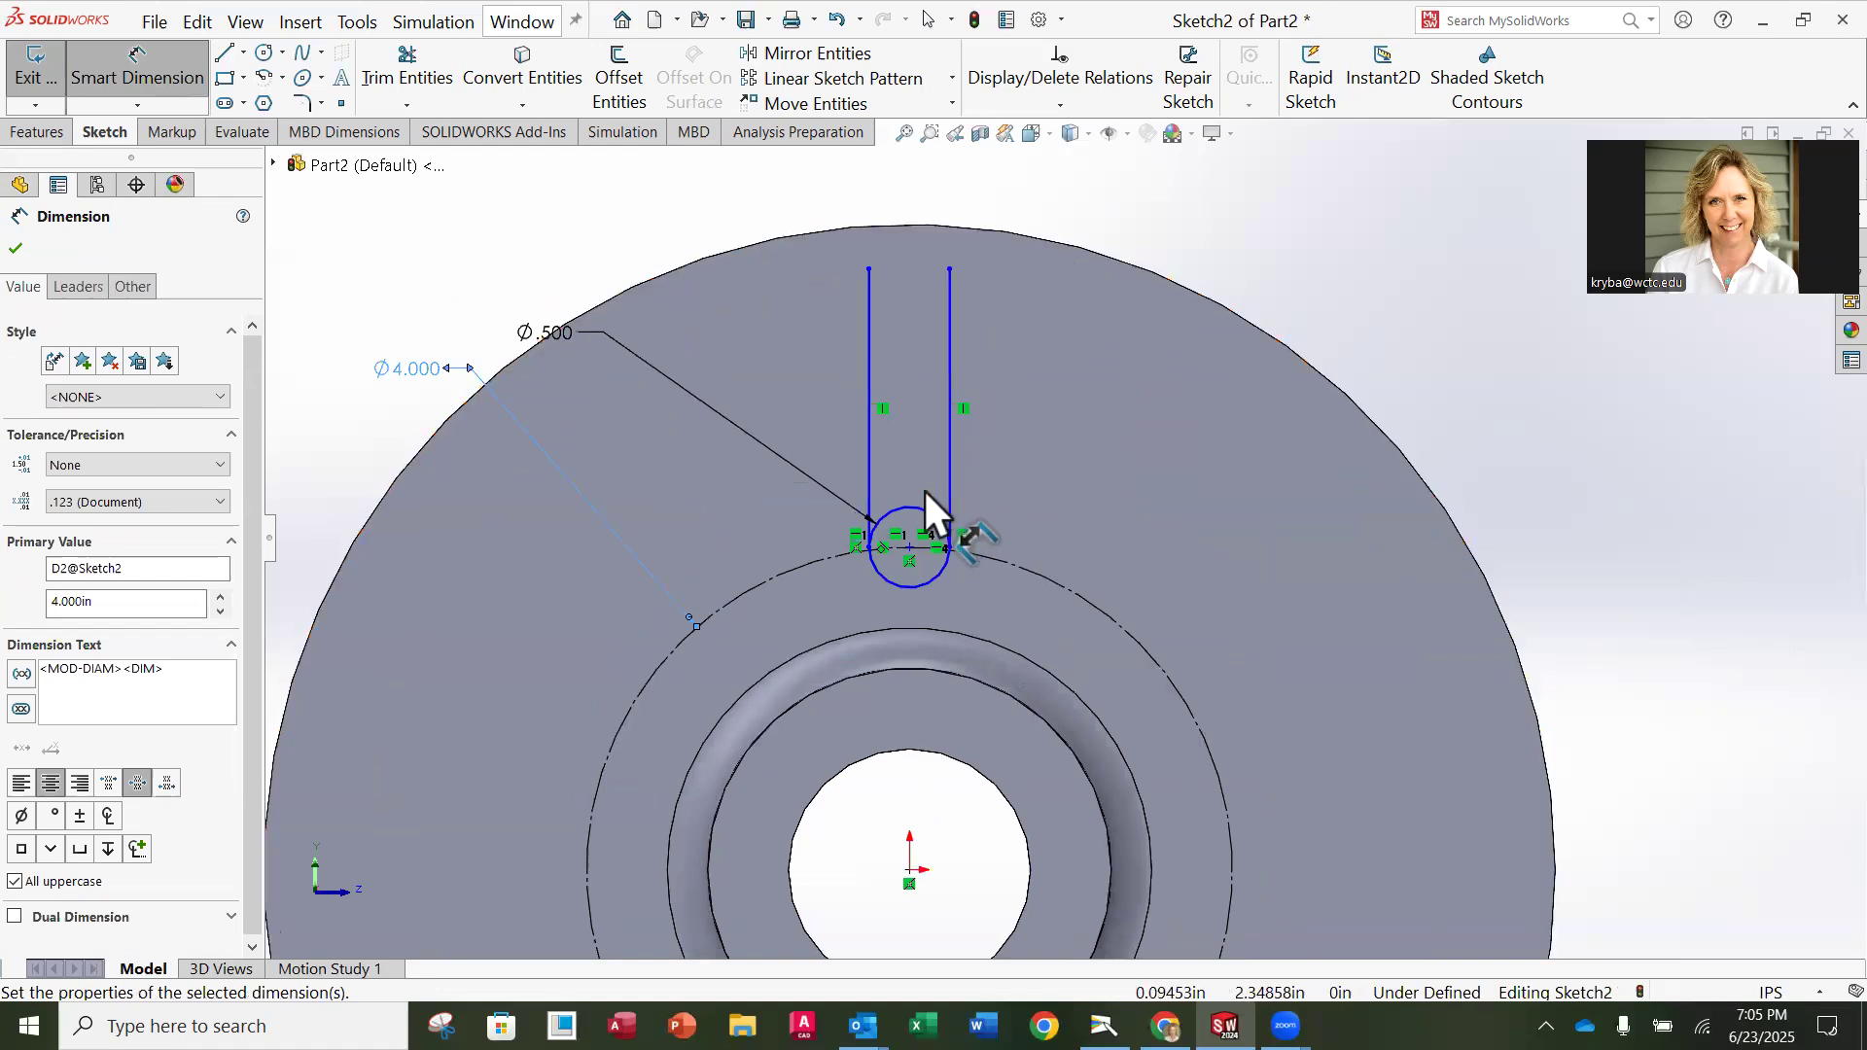
scroll(920, 506, "down", 5)
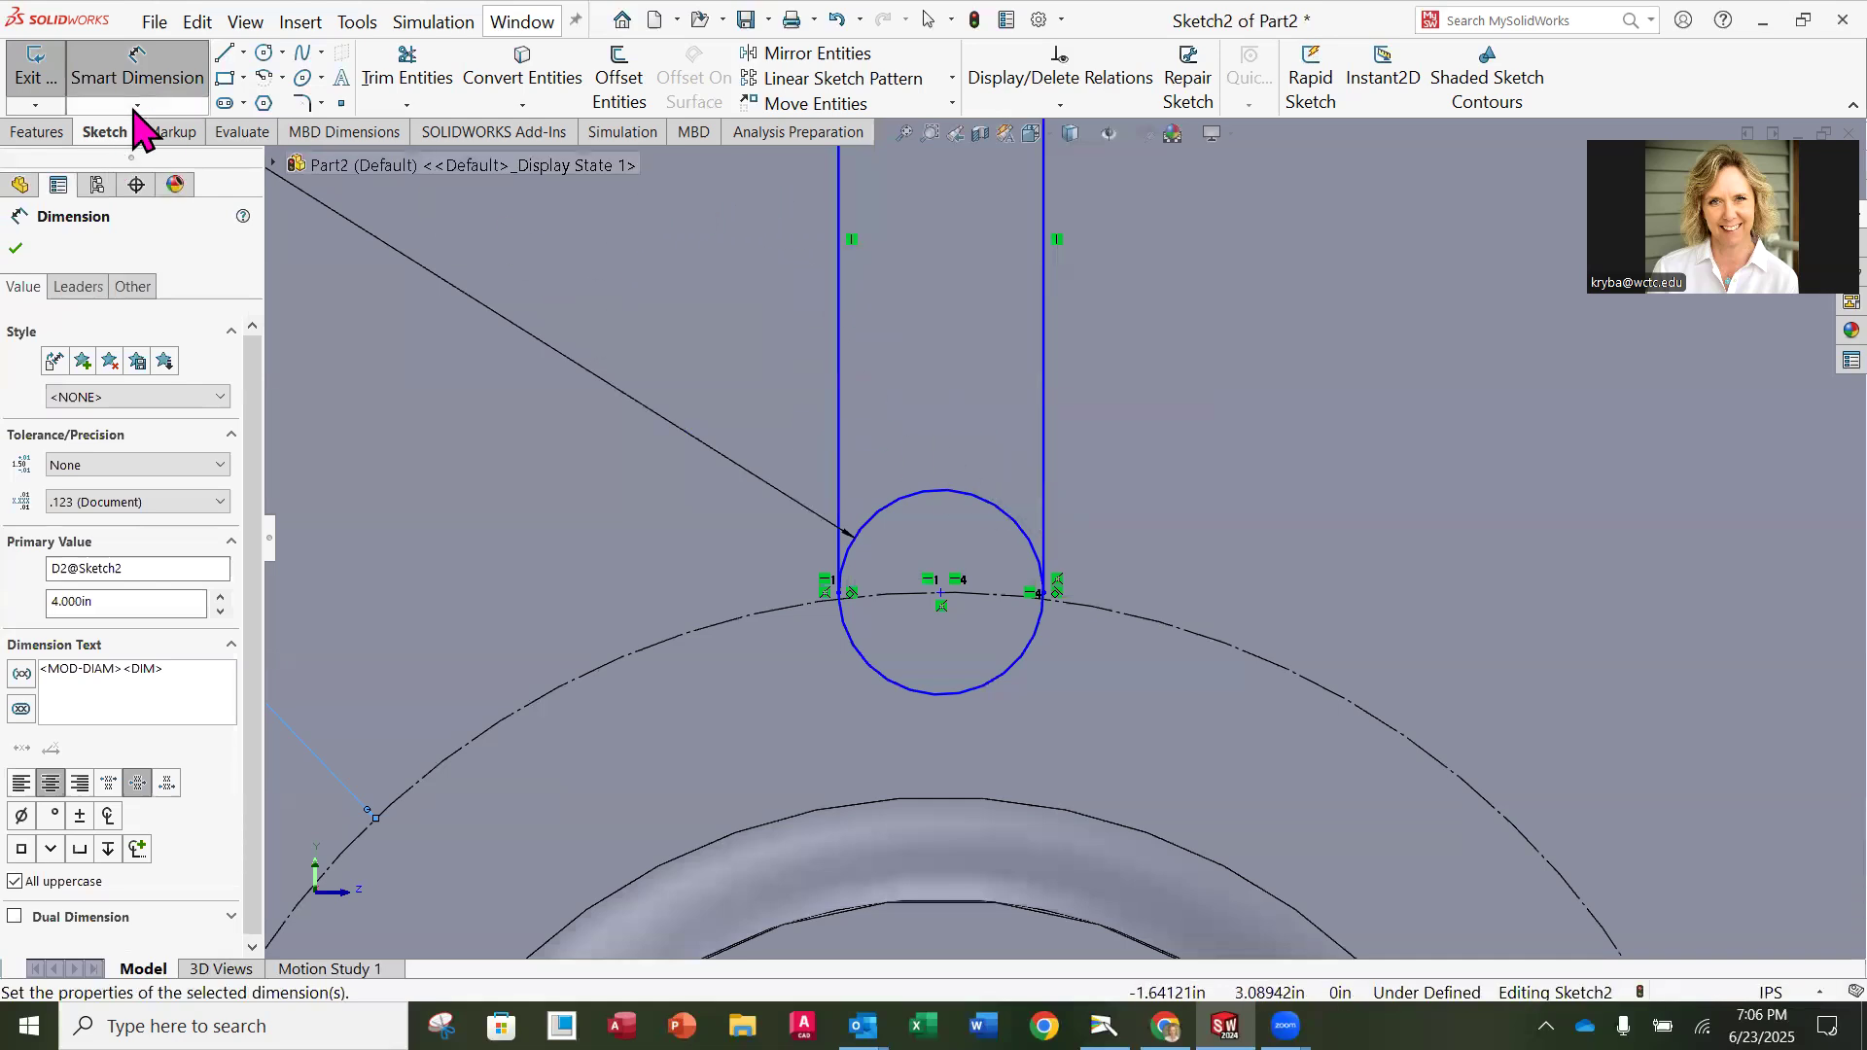
left_click(413, 80)
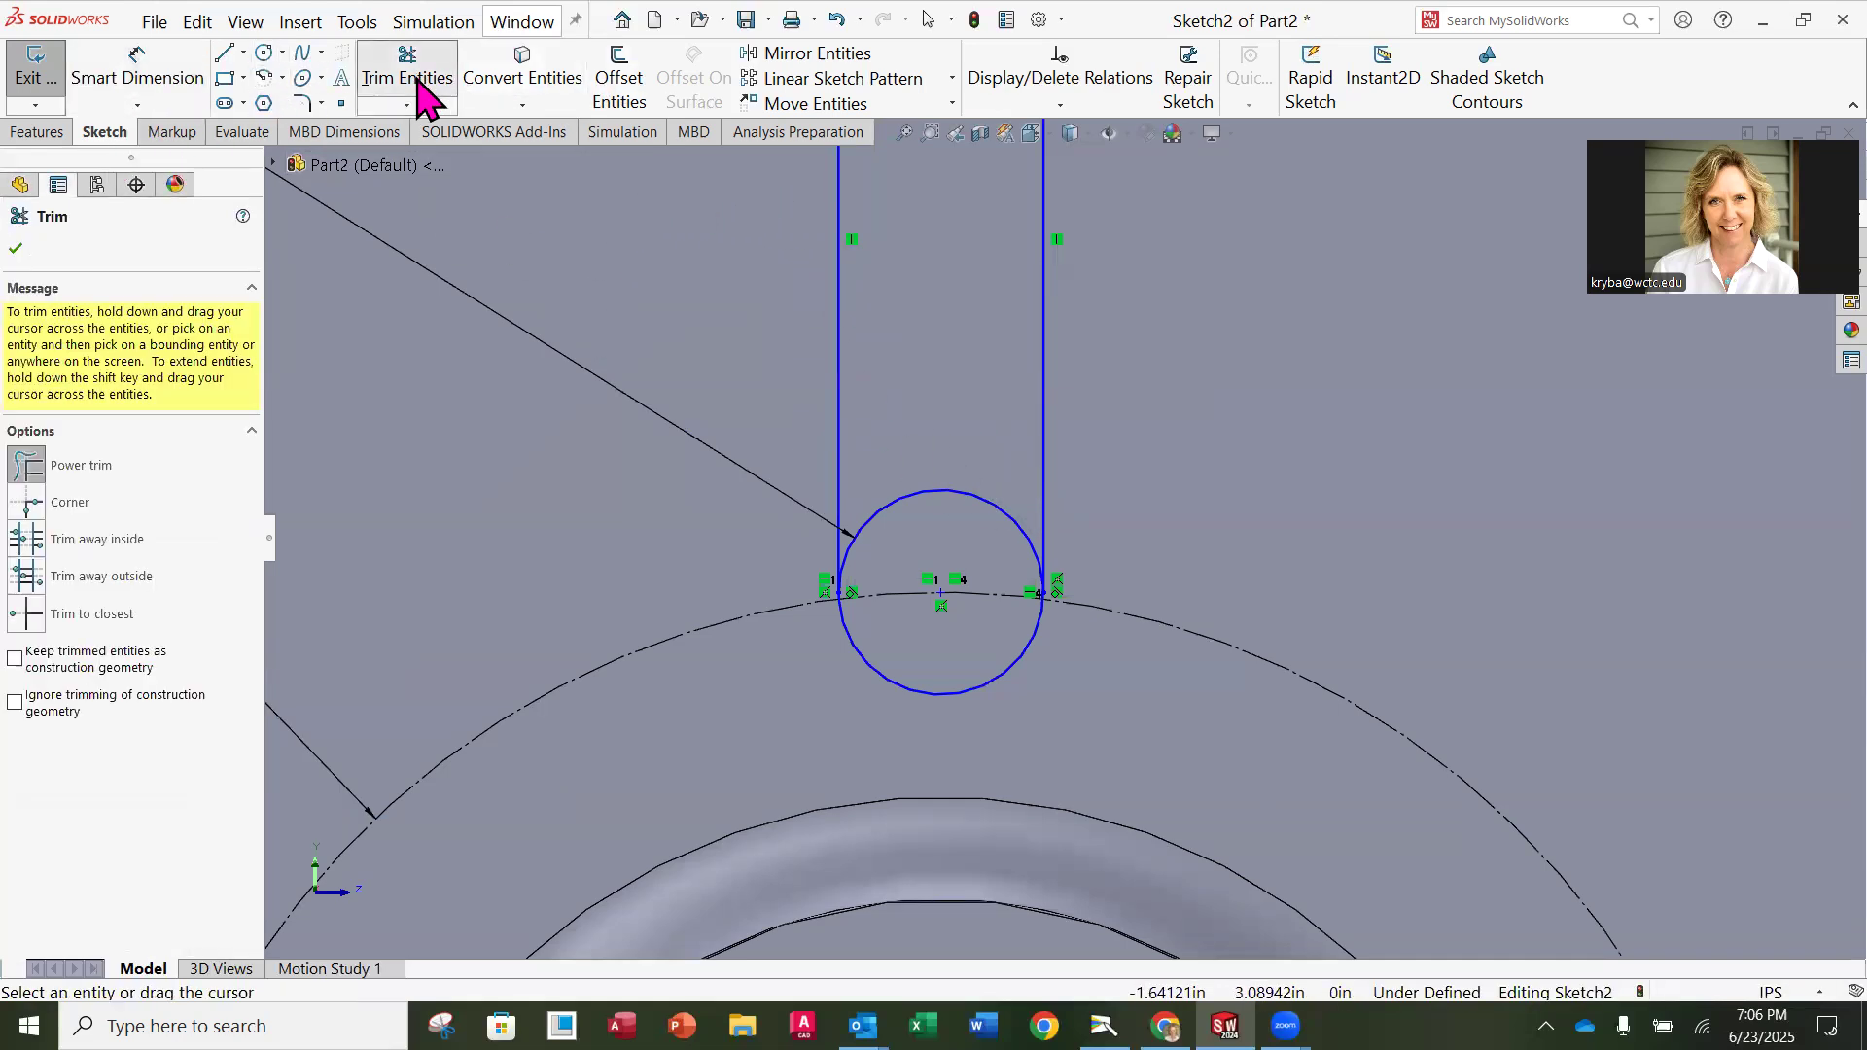
mouse_move(903, 398)
left_mouse_down()
mouse_move(988, 538)
mouse_move(1028, 542)
left_mouse_up()
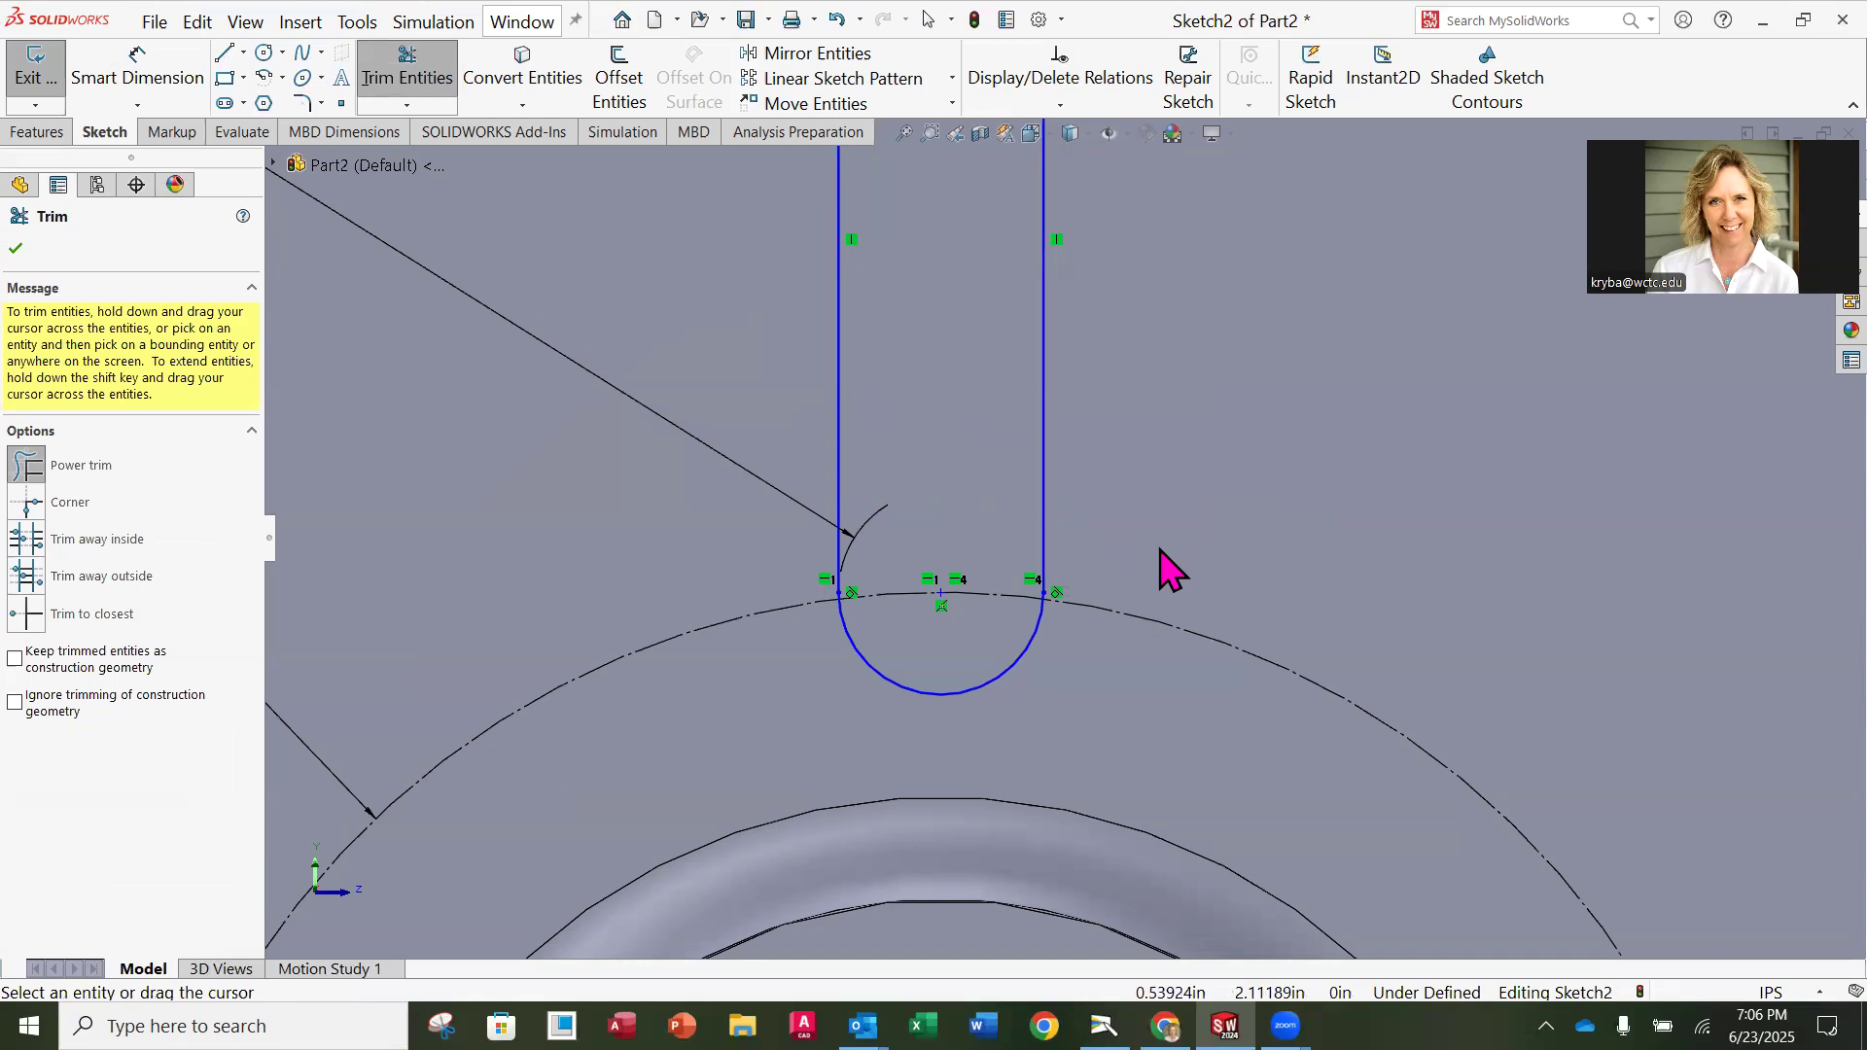
Step: Extend both vertical slot lines upward past the disc's outer edge using Power trim
scroll(1162, 562, "up", 5)
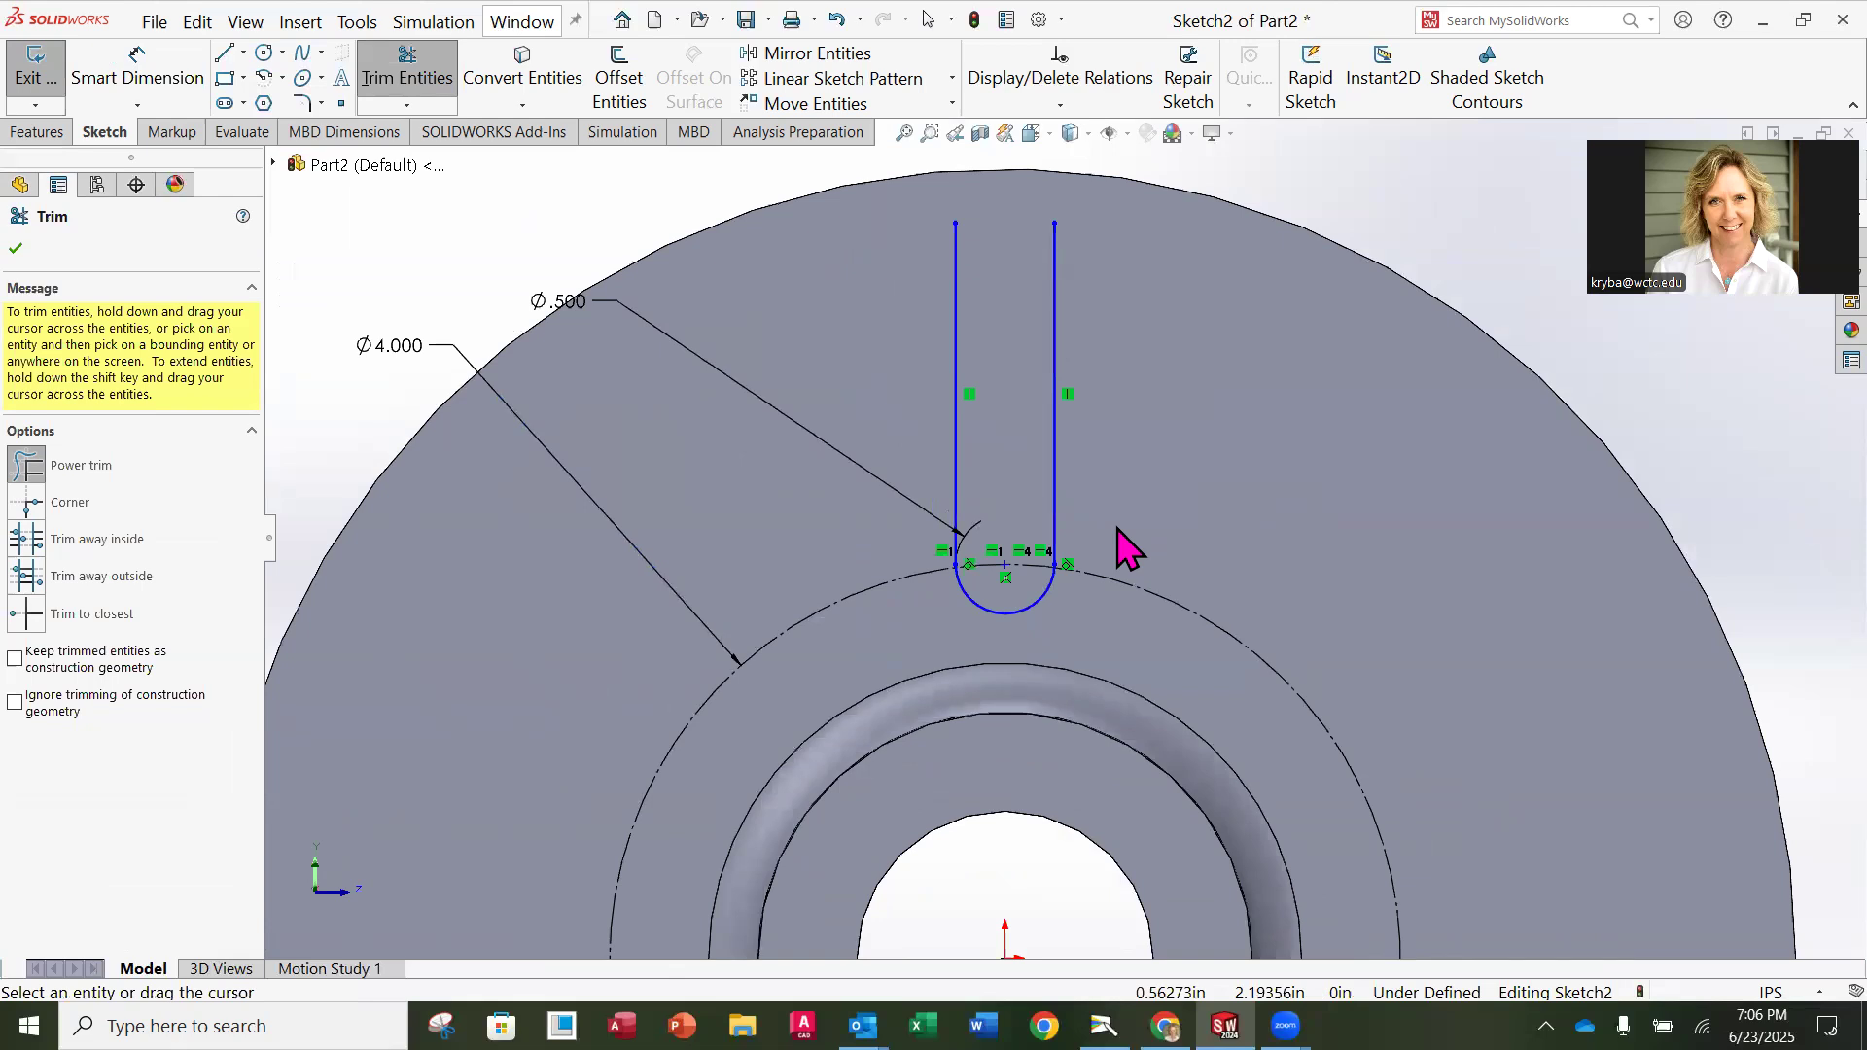
scroll(1076, 498, "up", 3)
scroll(1113, 352, "down", 3)
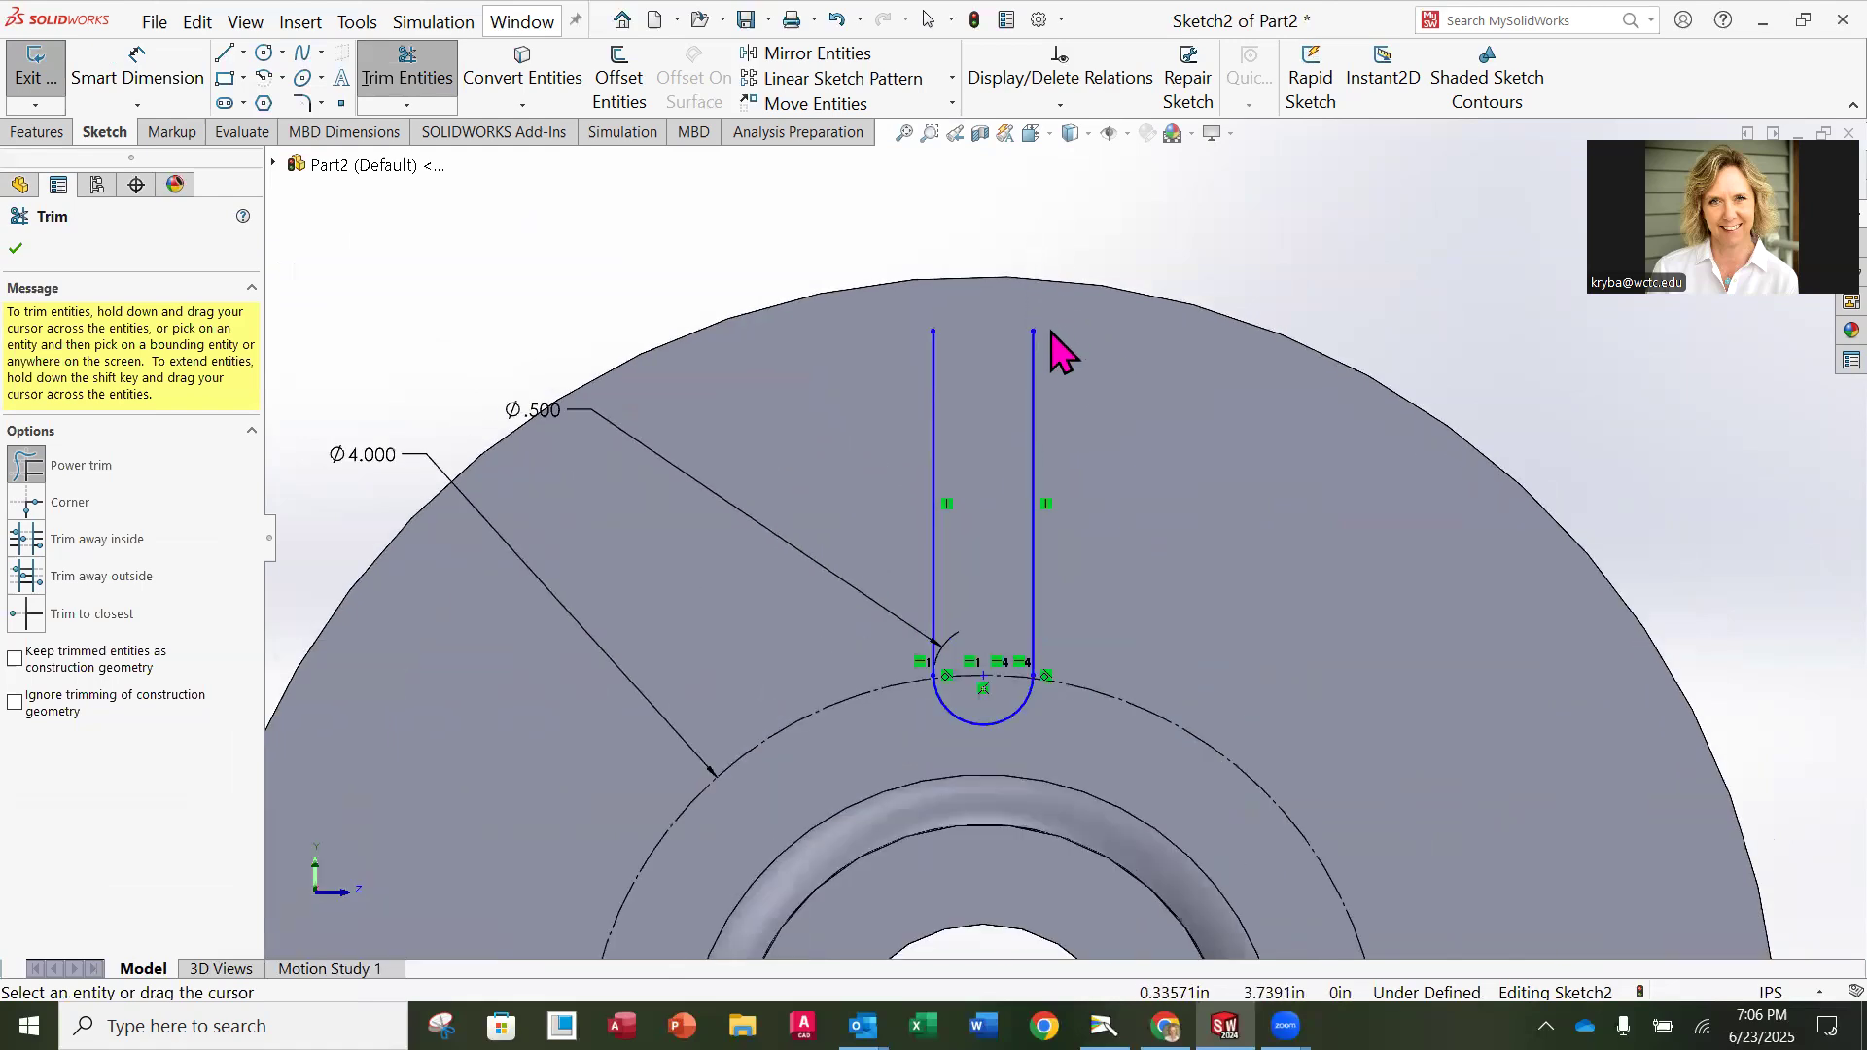
left_click_drag(1033, 329, 1058, 220)
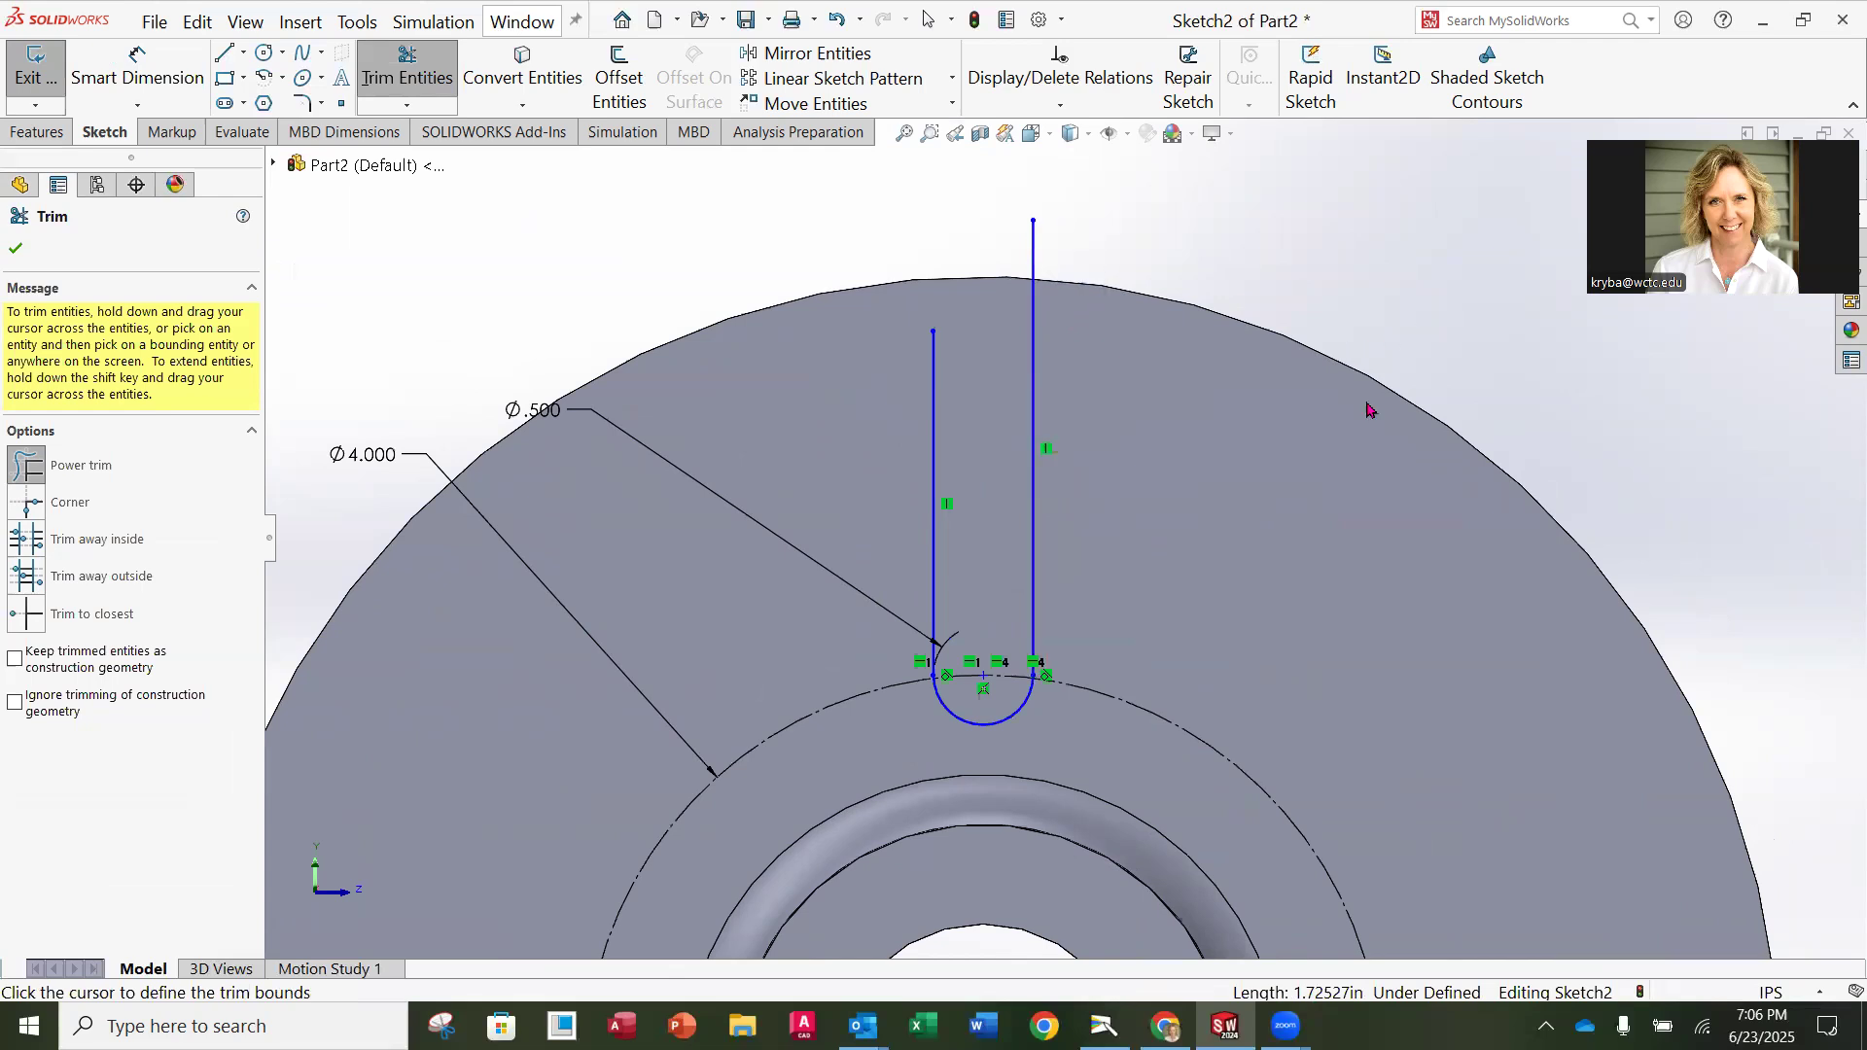
left_click_drag(934, 330, 943, 220, "shift")
Step: Try to trim the slot line ends beyond the disc's outer edge and undo the trim
left_click_drag(863, 237, 1077, 245)
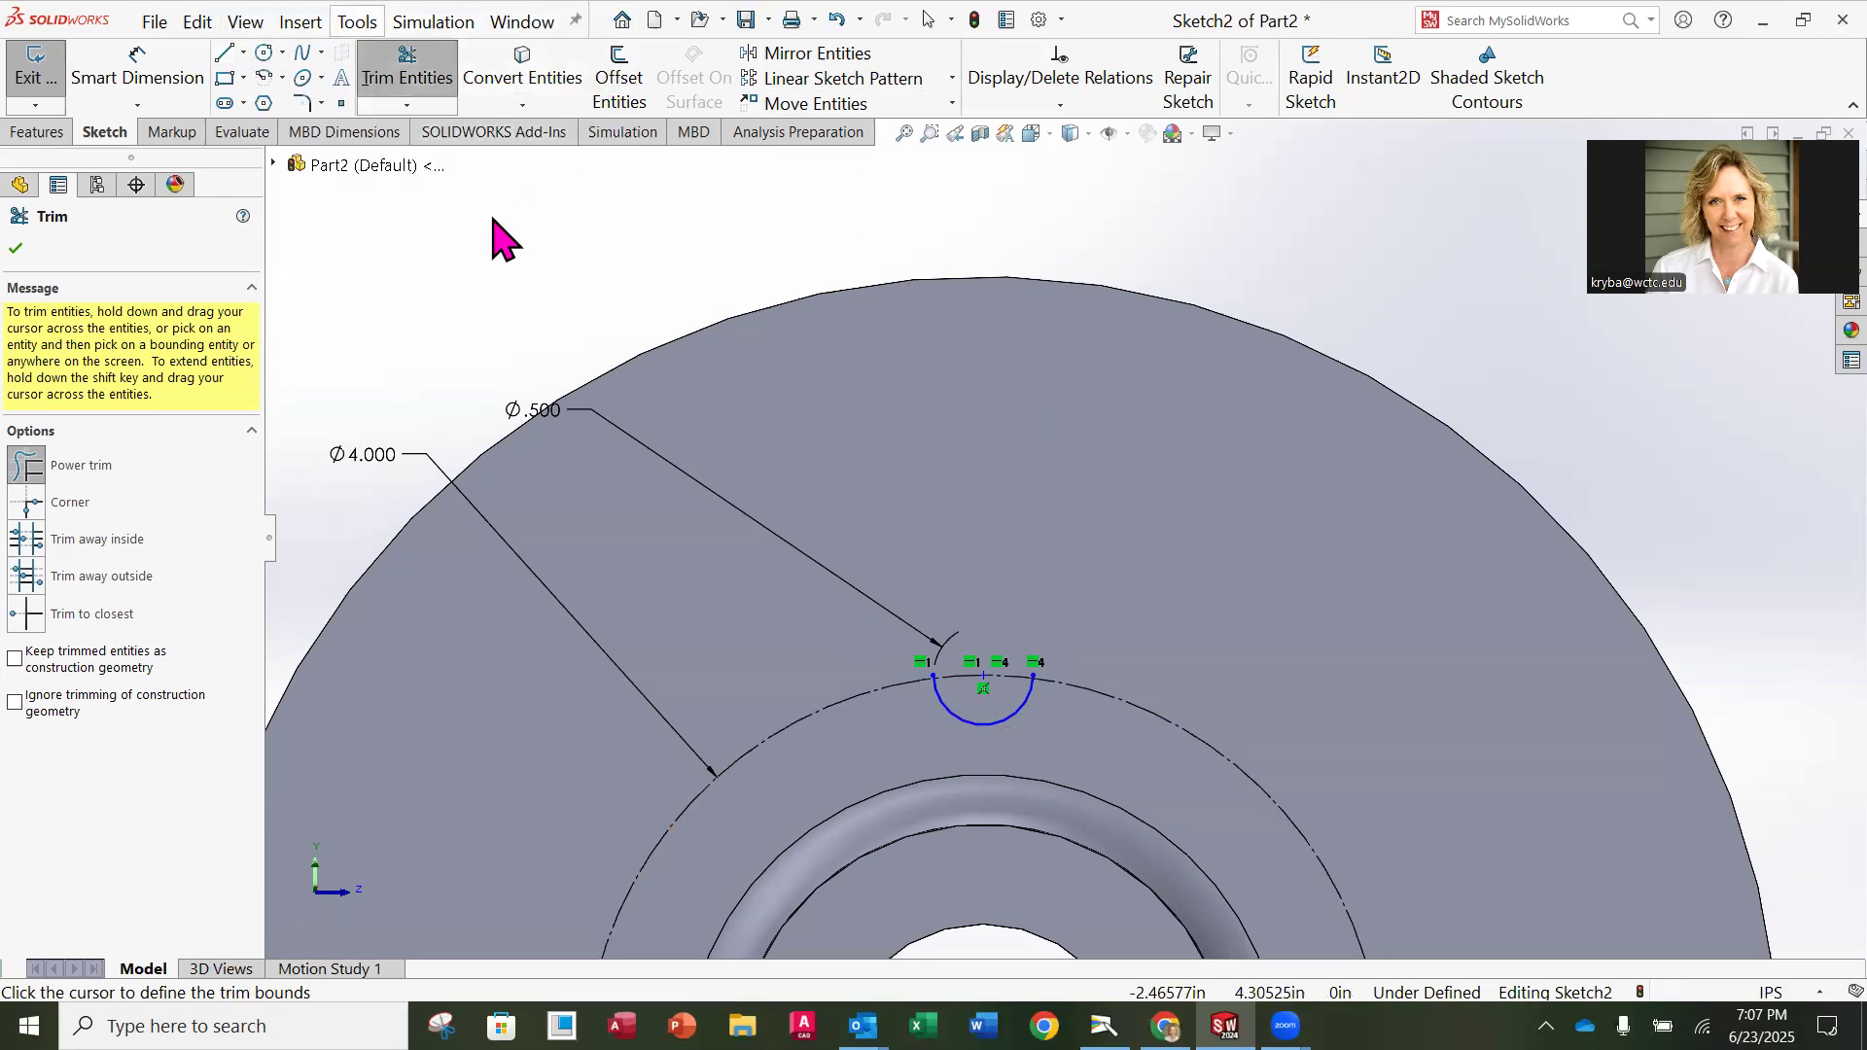
left_click(838, 21)
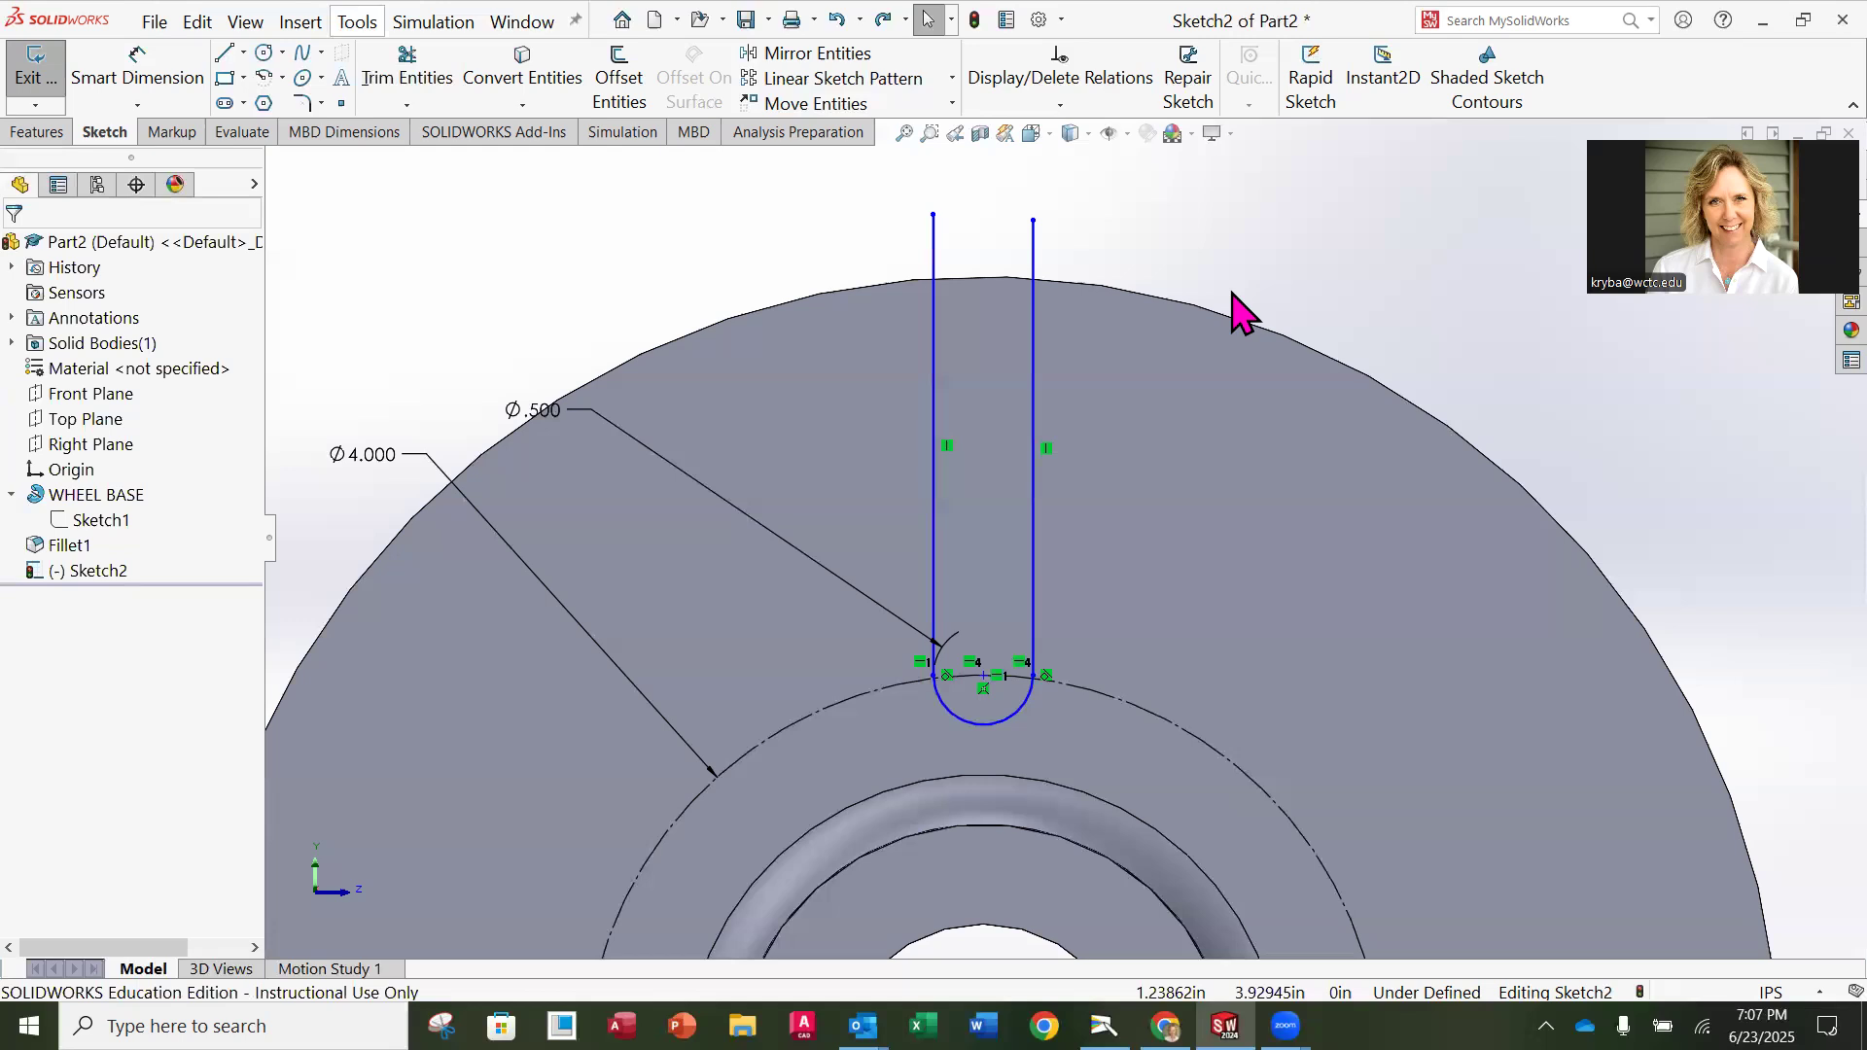
Step: Convert the disc's outer edge into the sketch and trim the excess circle and line ends to close the slot profile
left_click(848, 289)
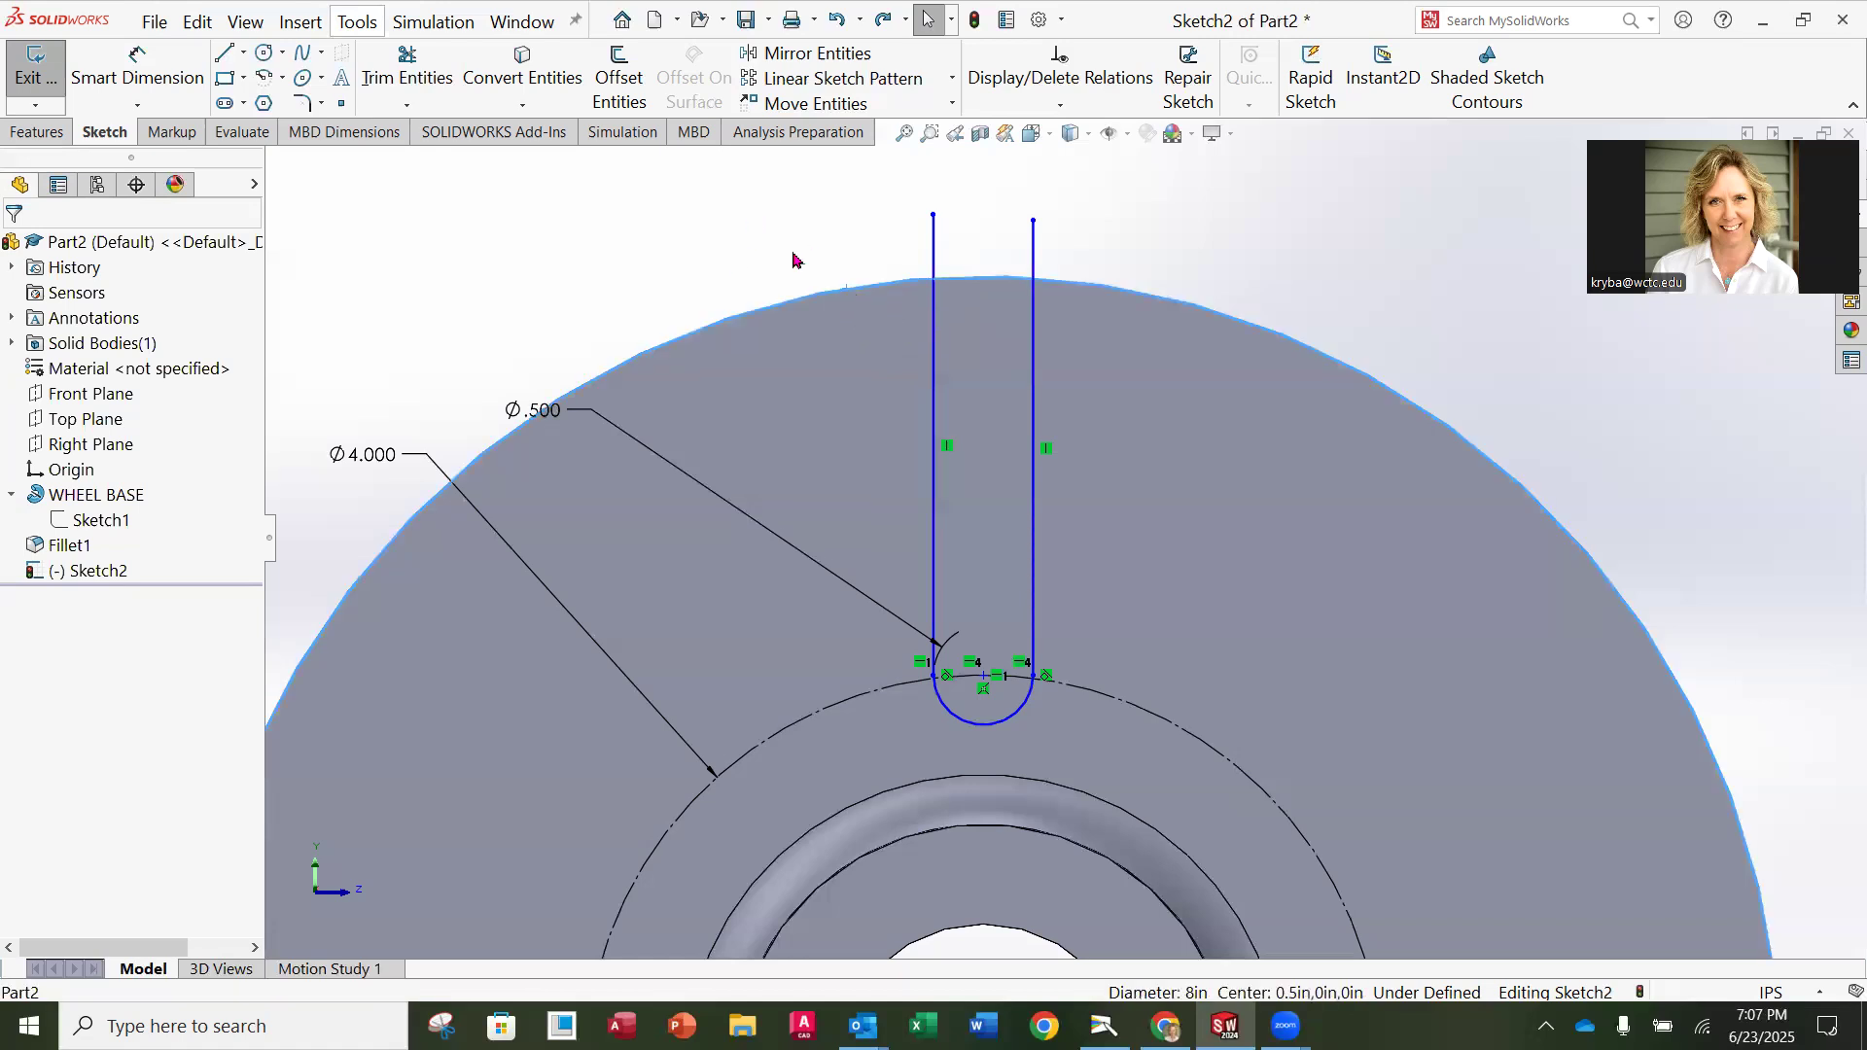
left_click(542, 71)
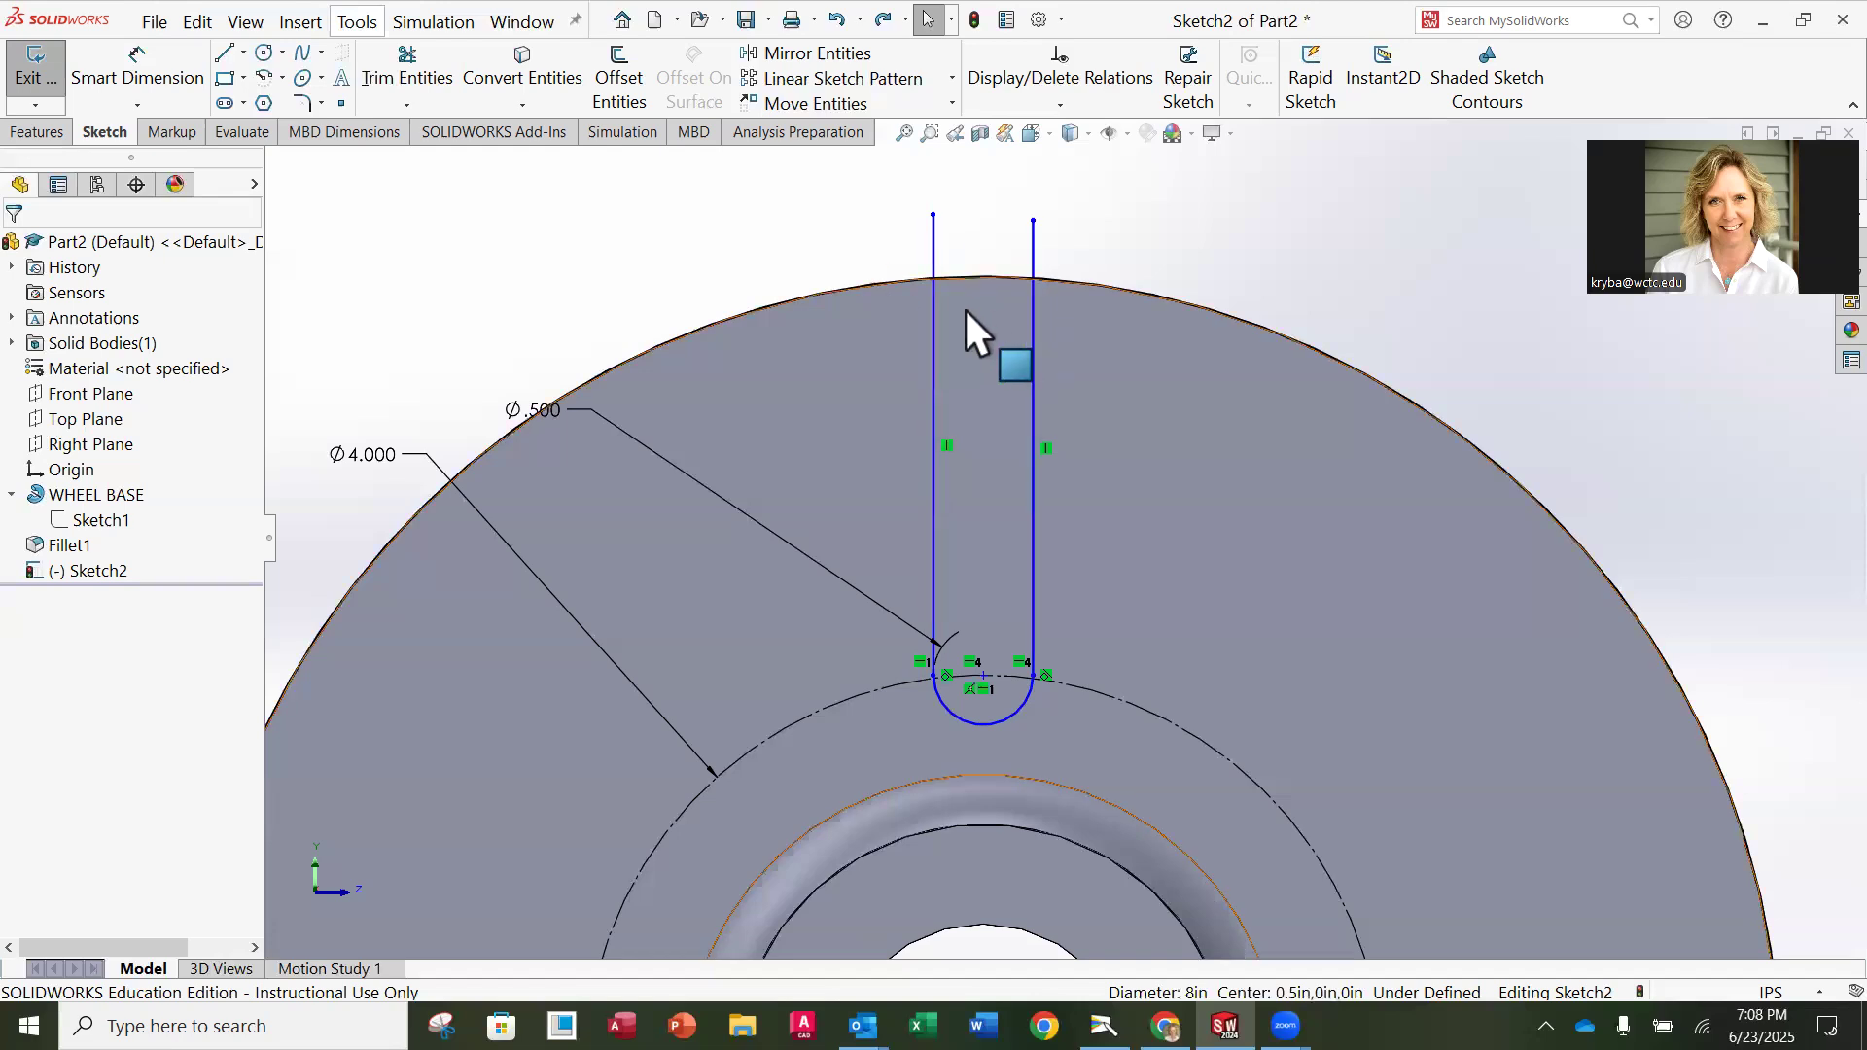
left_click(428, 70)
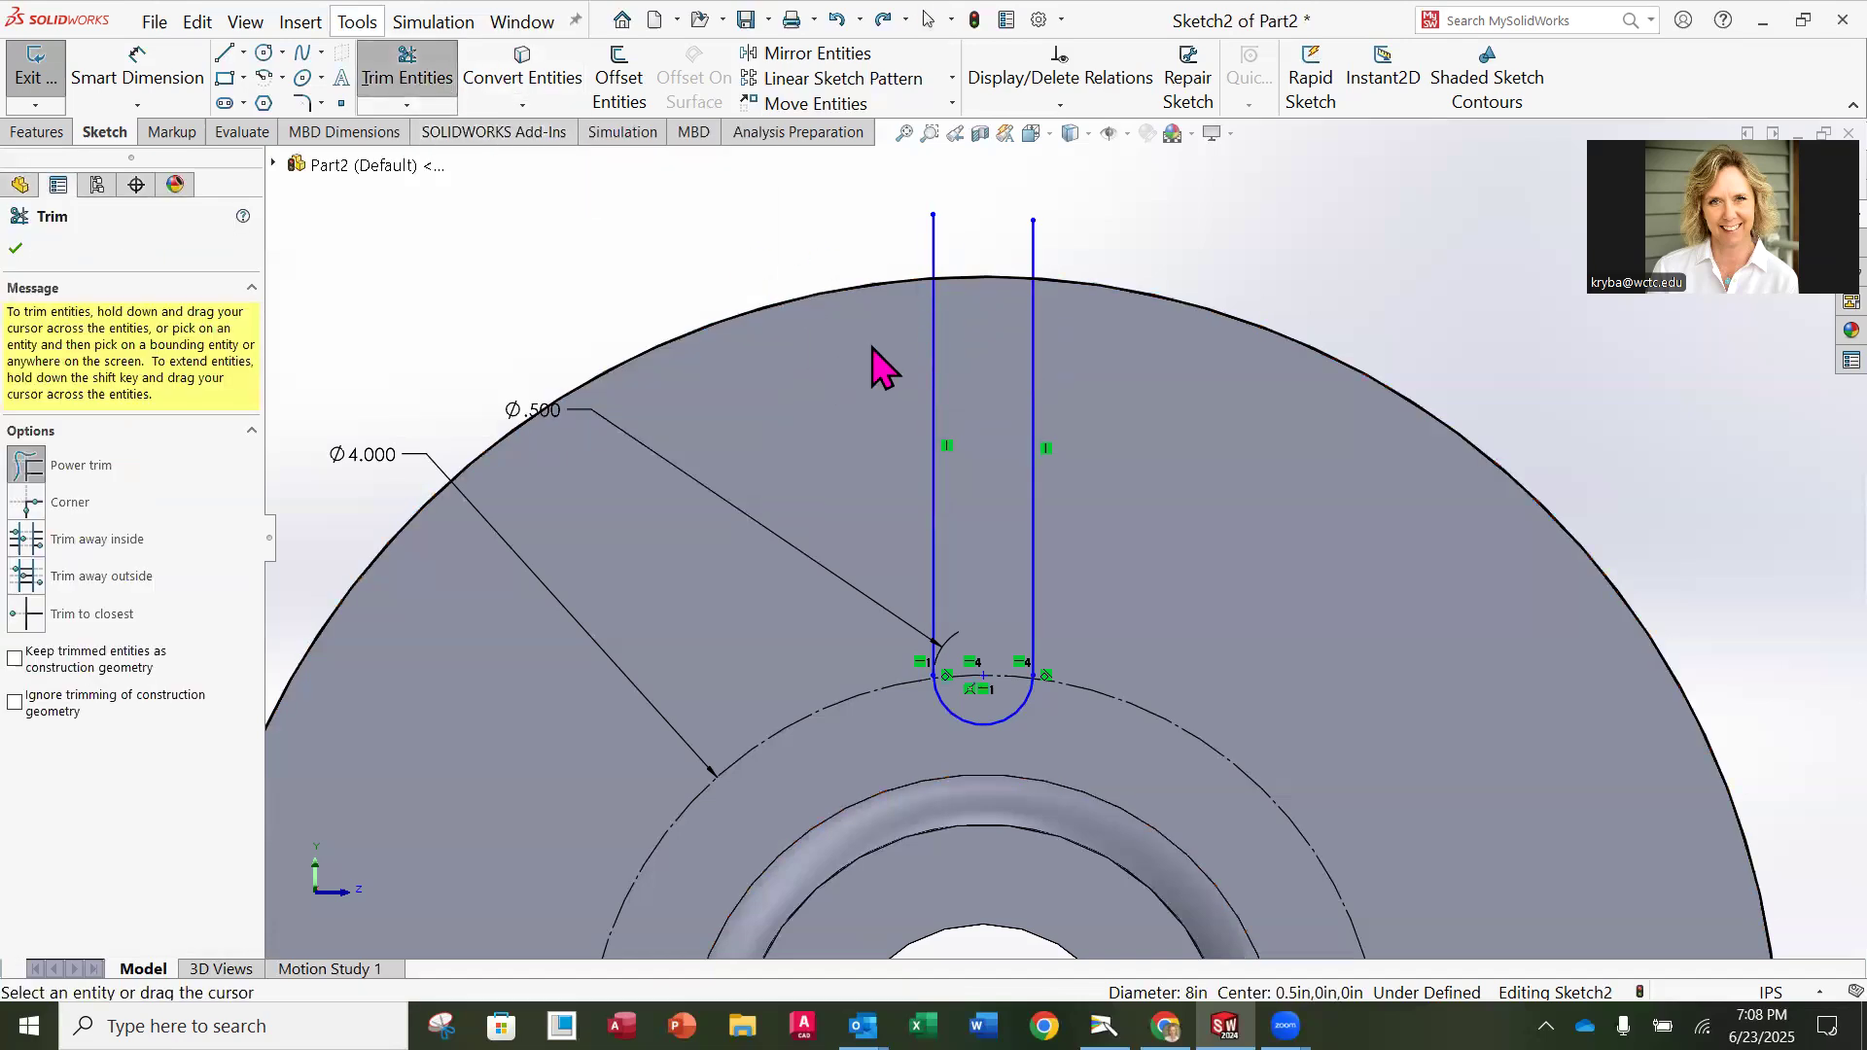
mouse_move(875, 348)
left_mouse_down()
mouse_move(852, 327)
mouse_move(844, 255)
mouse_move(922, 236)
mouse_move(1063, 250)
left_mouse_up()
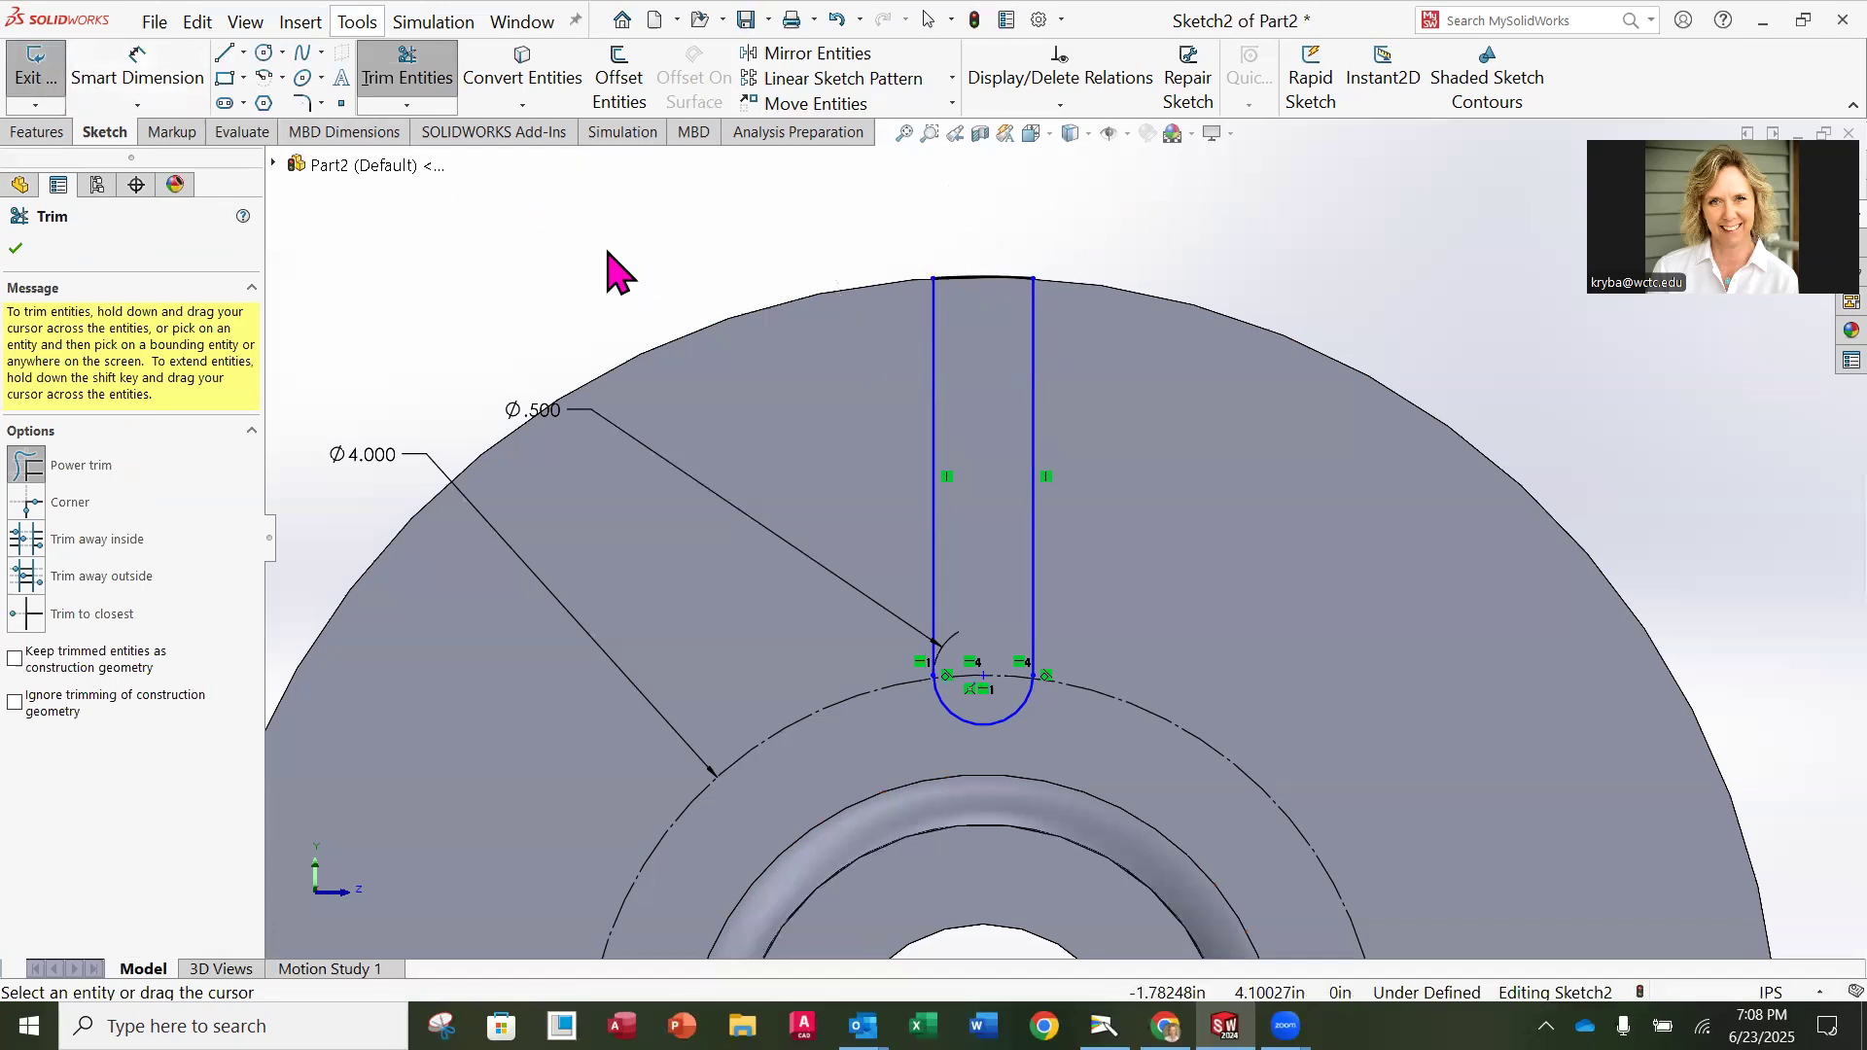
left_click(16, 251)
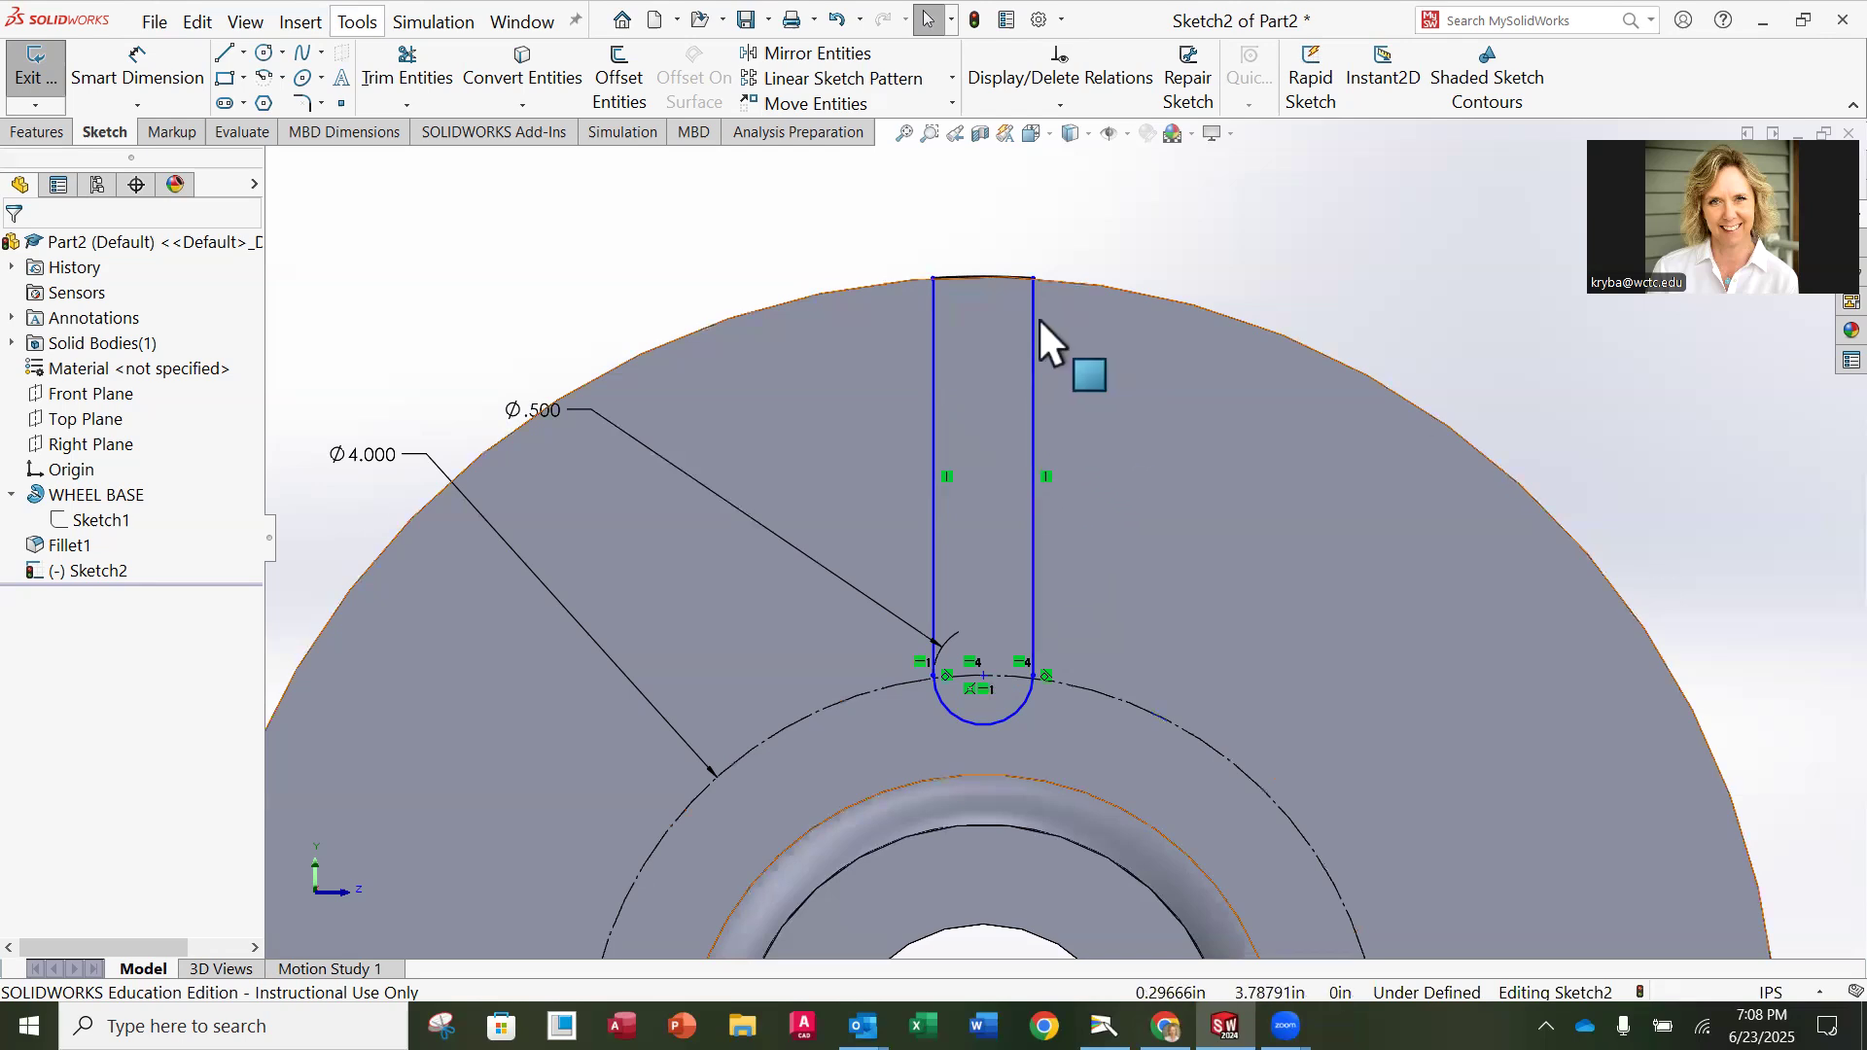
Step: Move the upper endpoint of the slot's right line slightly outward to test how the profile is constrained
left_click_drag(1033, 279, 1052, 360)
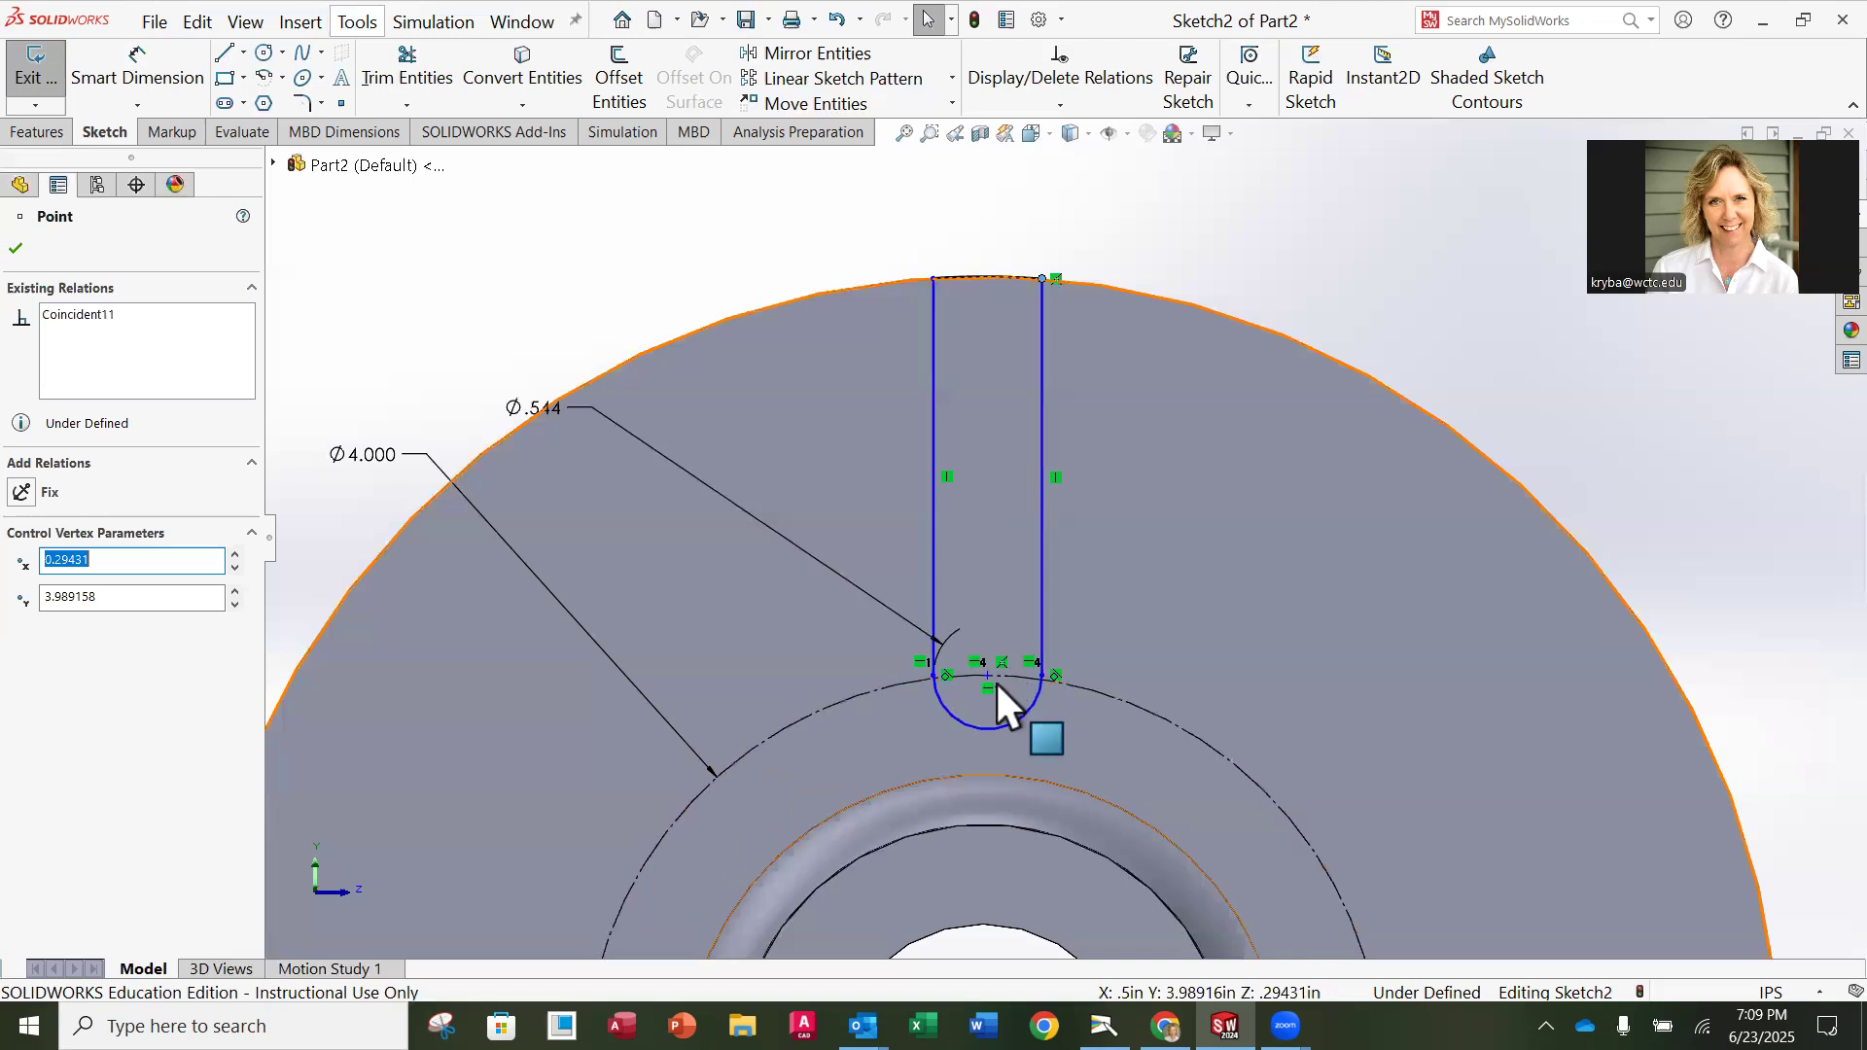
scroll(1056, 749, "down", 2)
scroll(1021, 749, "up", 2)
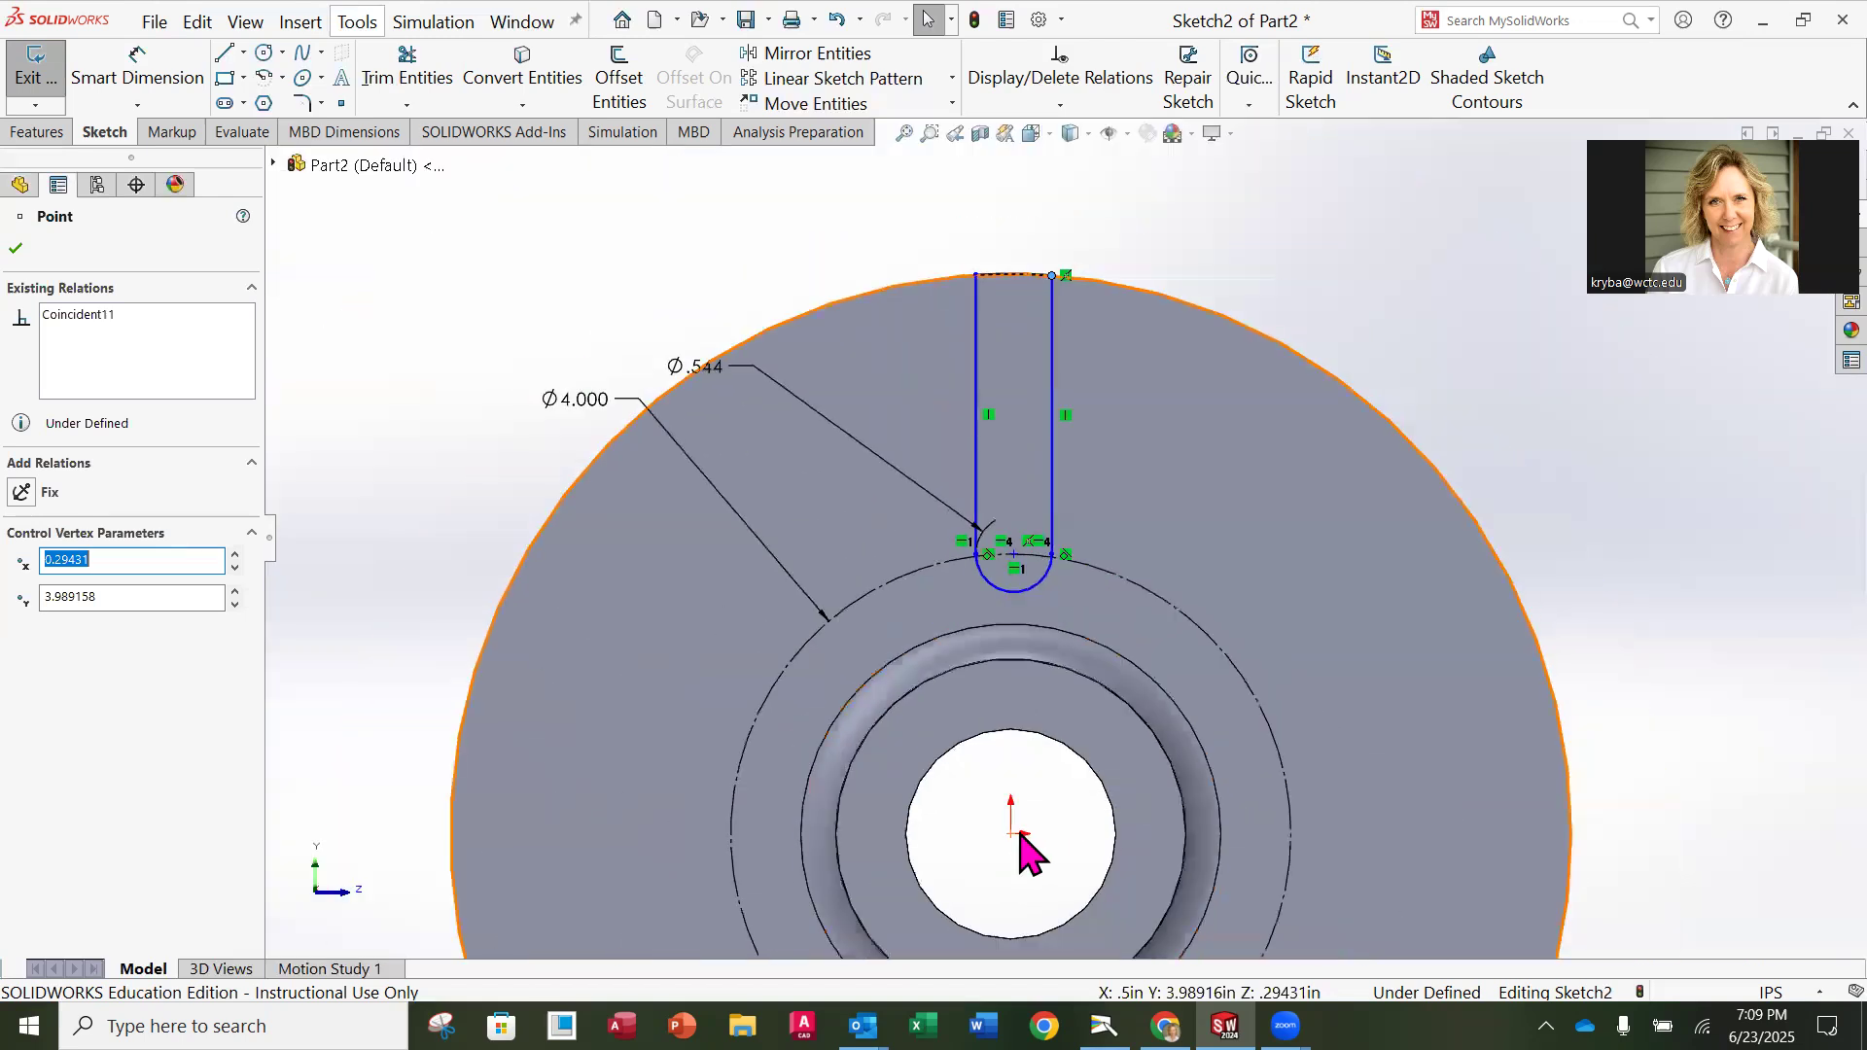
left_click(1029, 107)
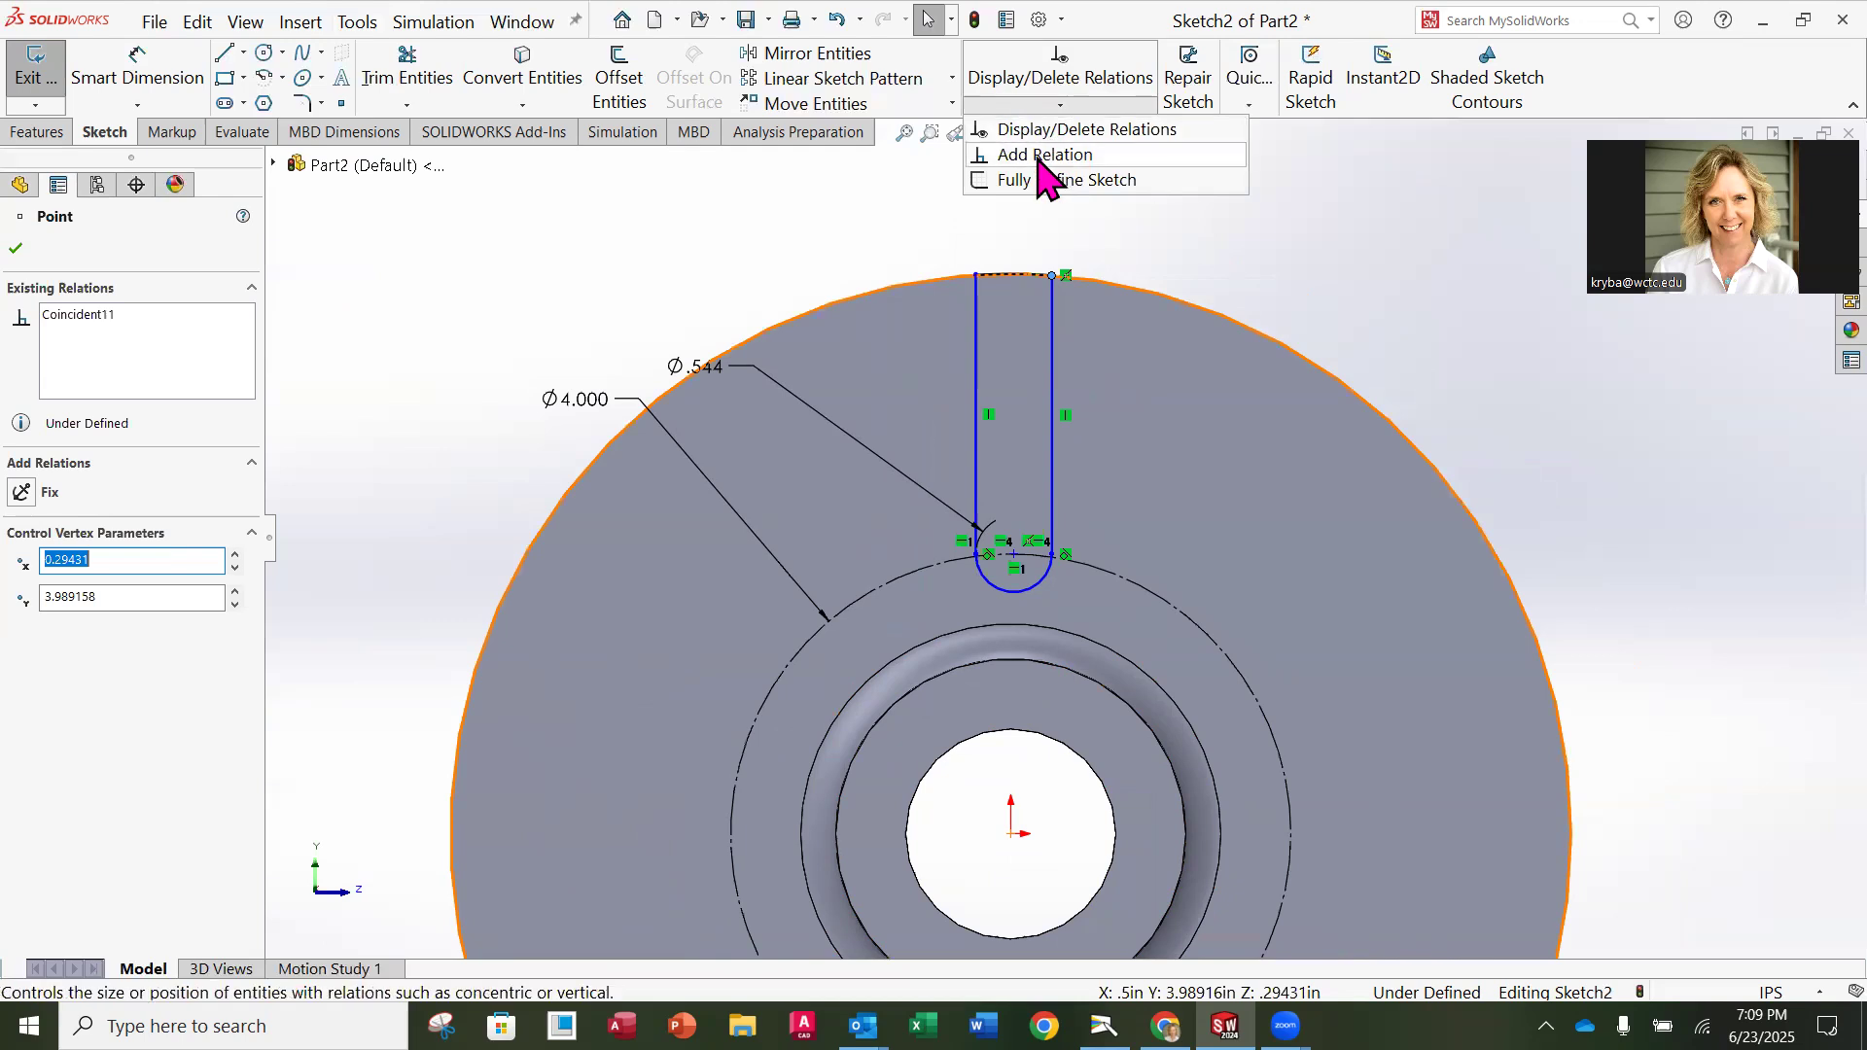
left_click(1039, 156)
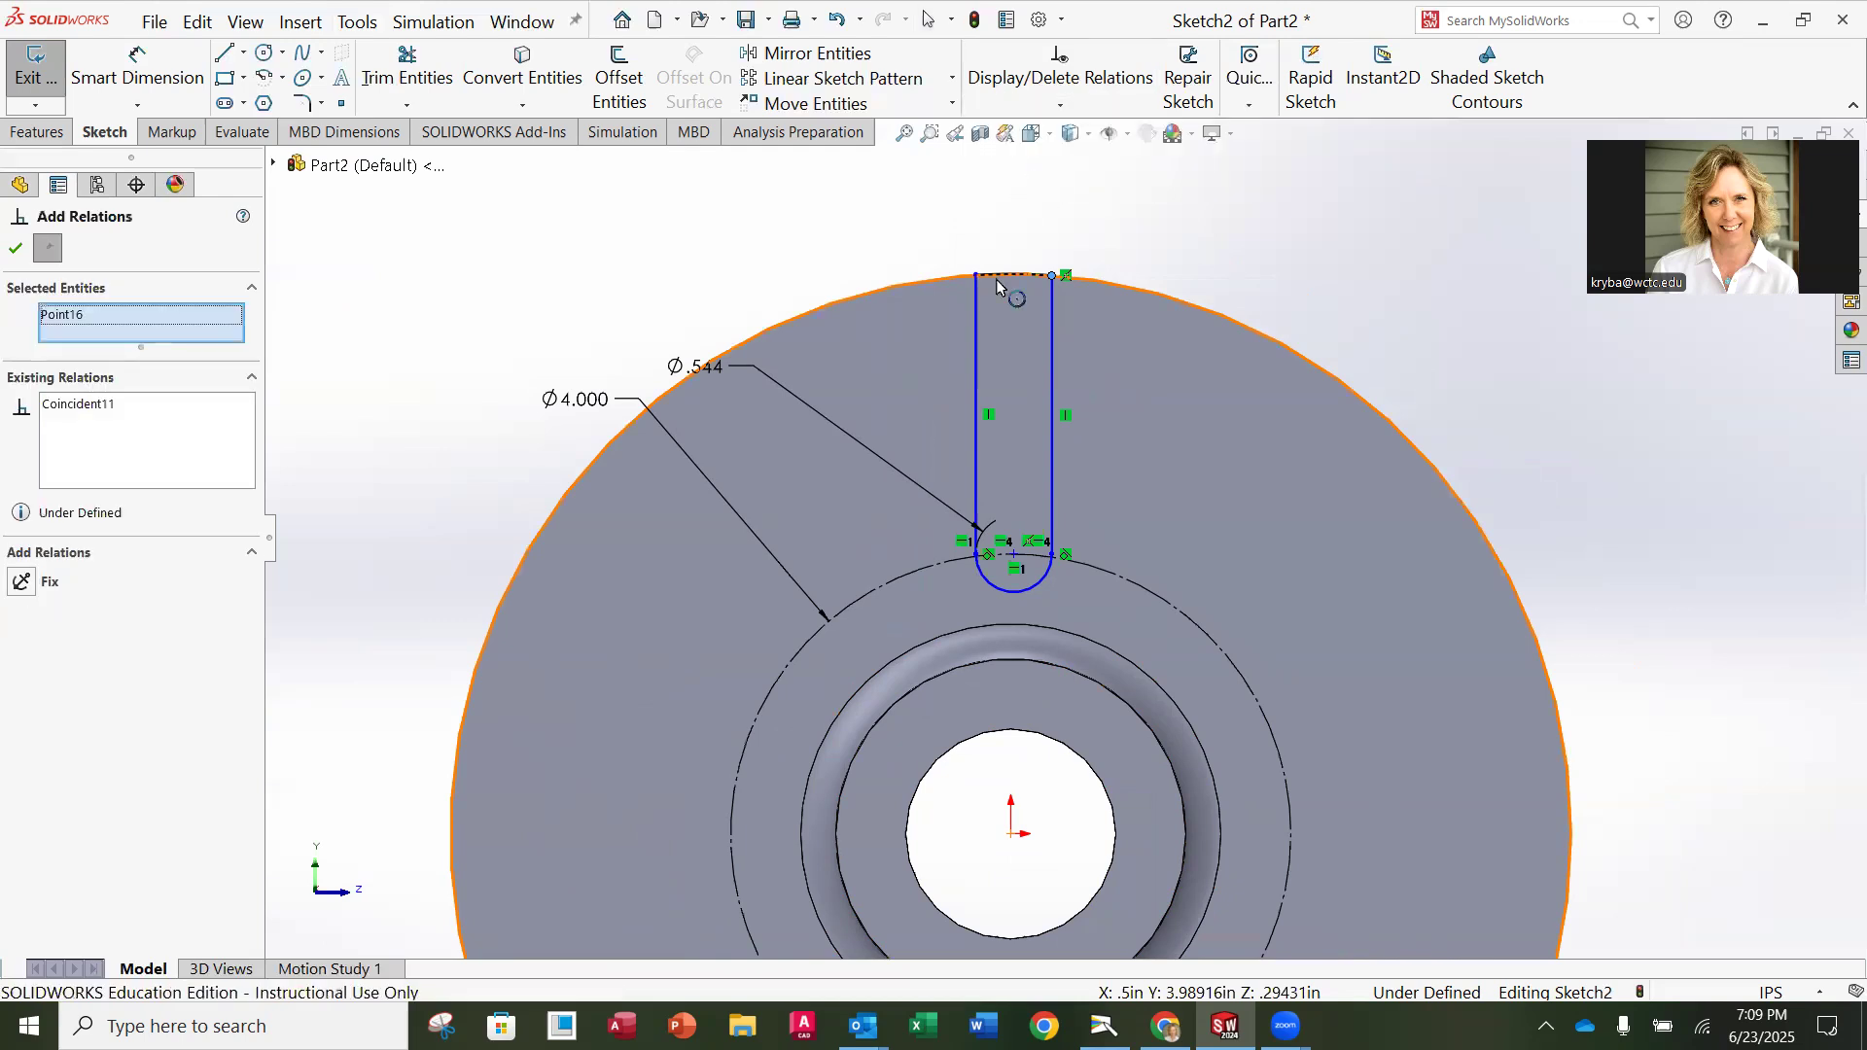
left_click(1013, 552)
left_click(1012, 833)
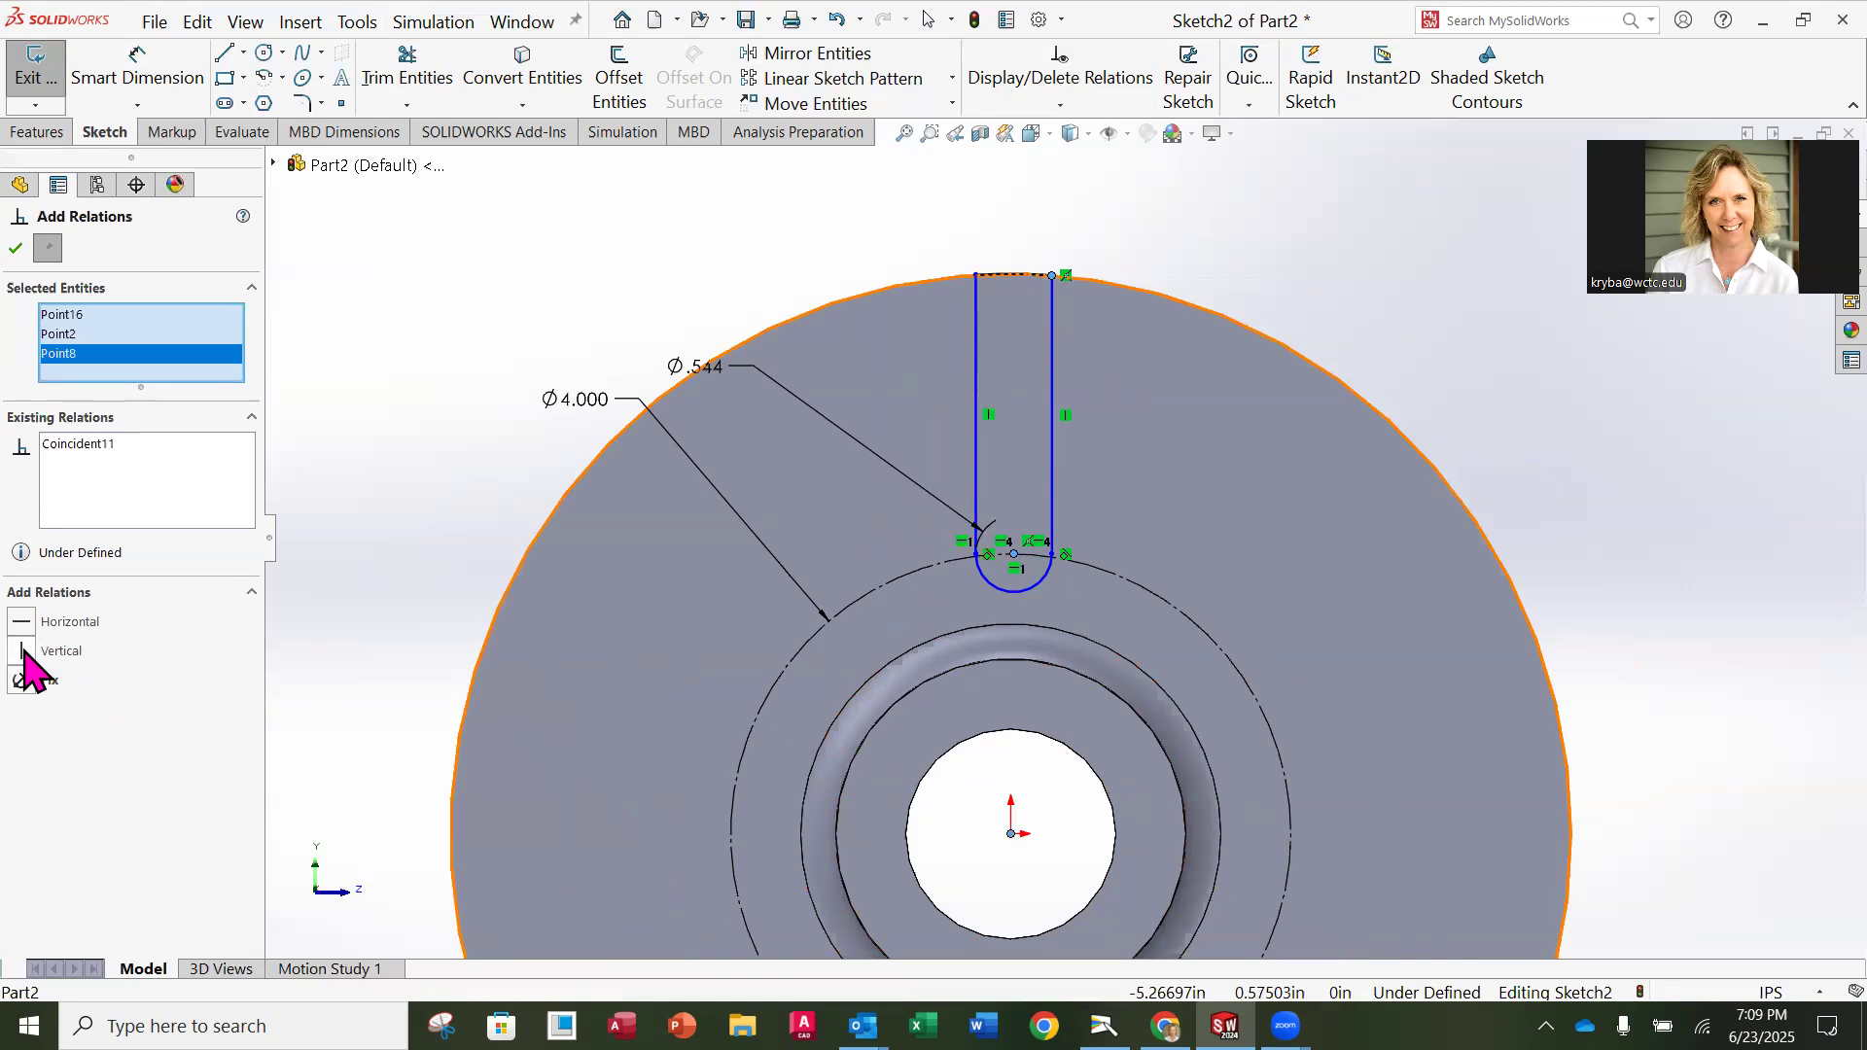
key("Escape")
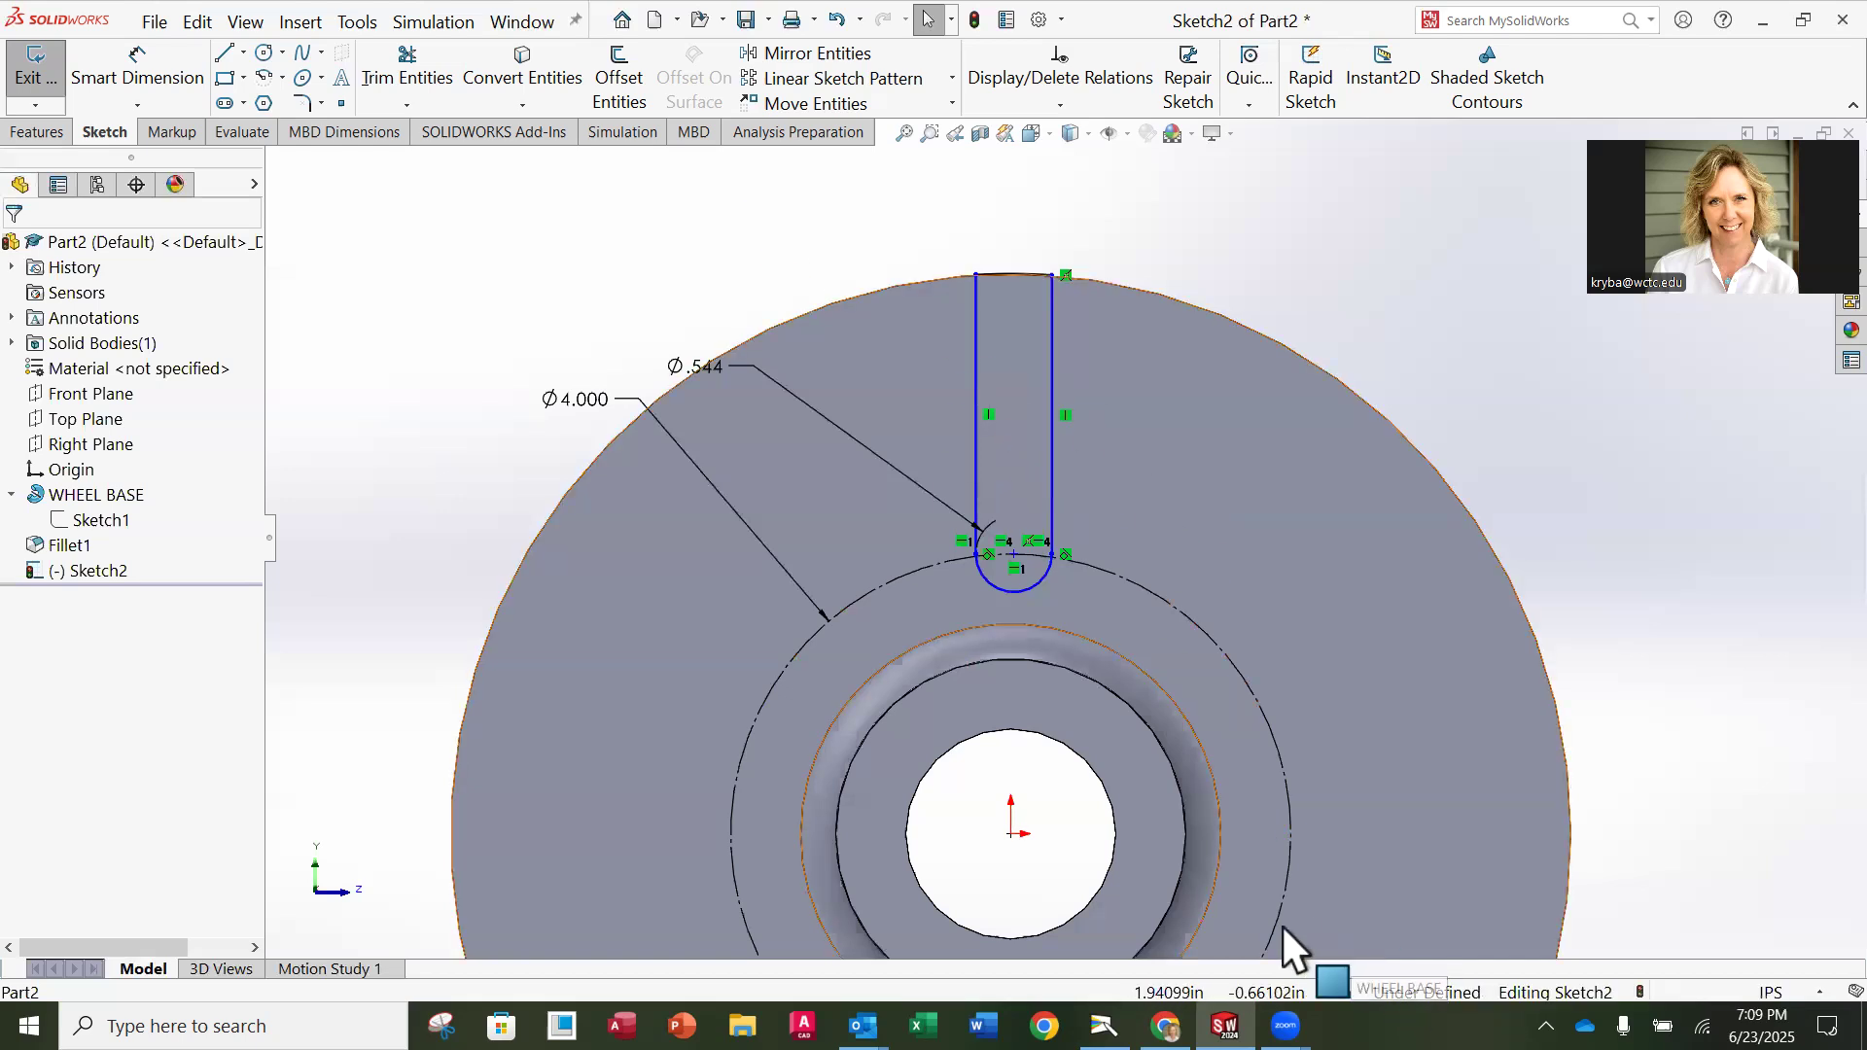
Step: Reposition the slot arc's diameter dimension farther up outside the disc and set it to 0.5 in
left_click_drag(714, 368, 686, 299)
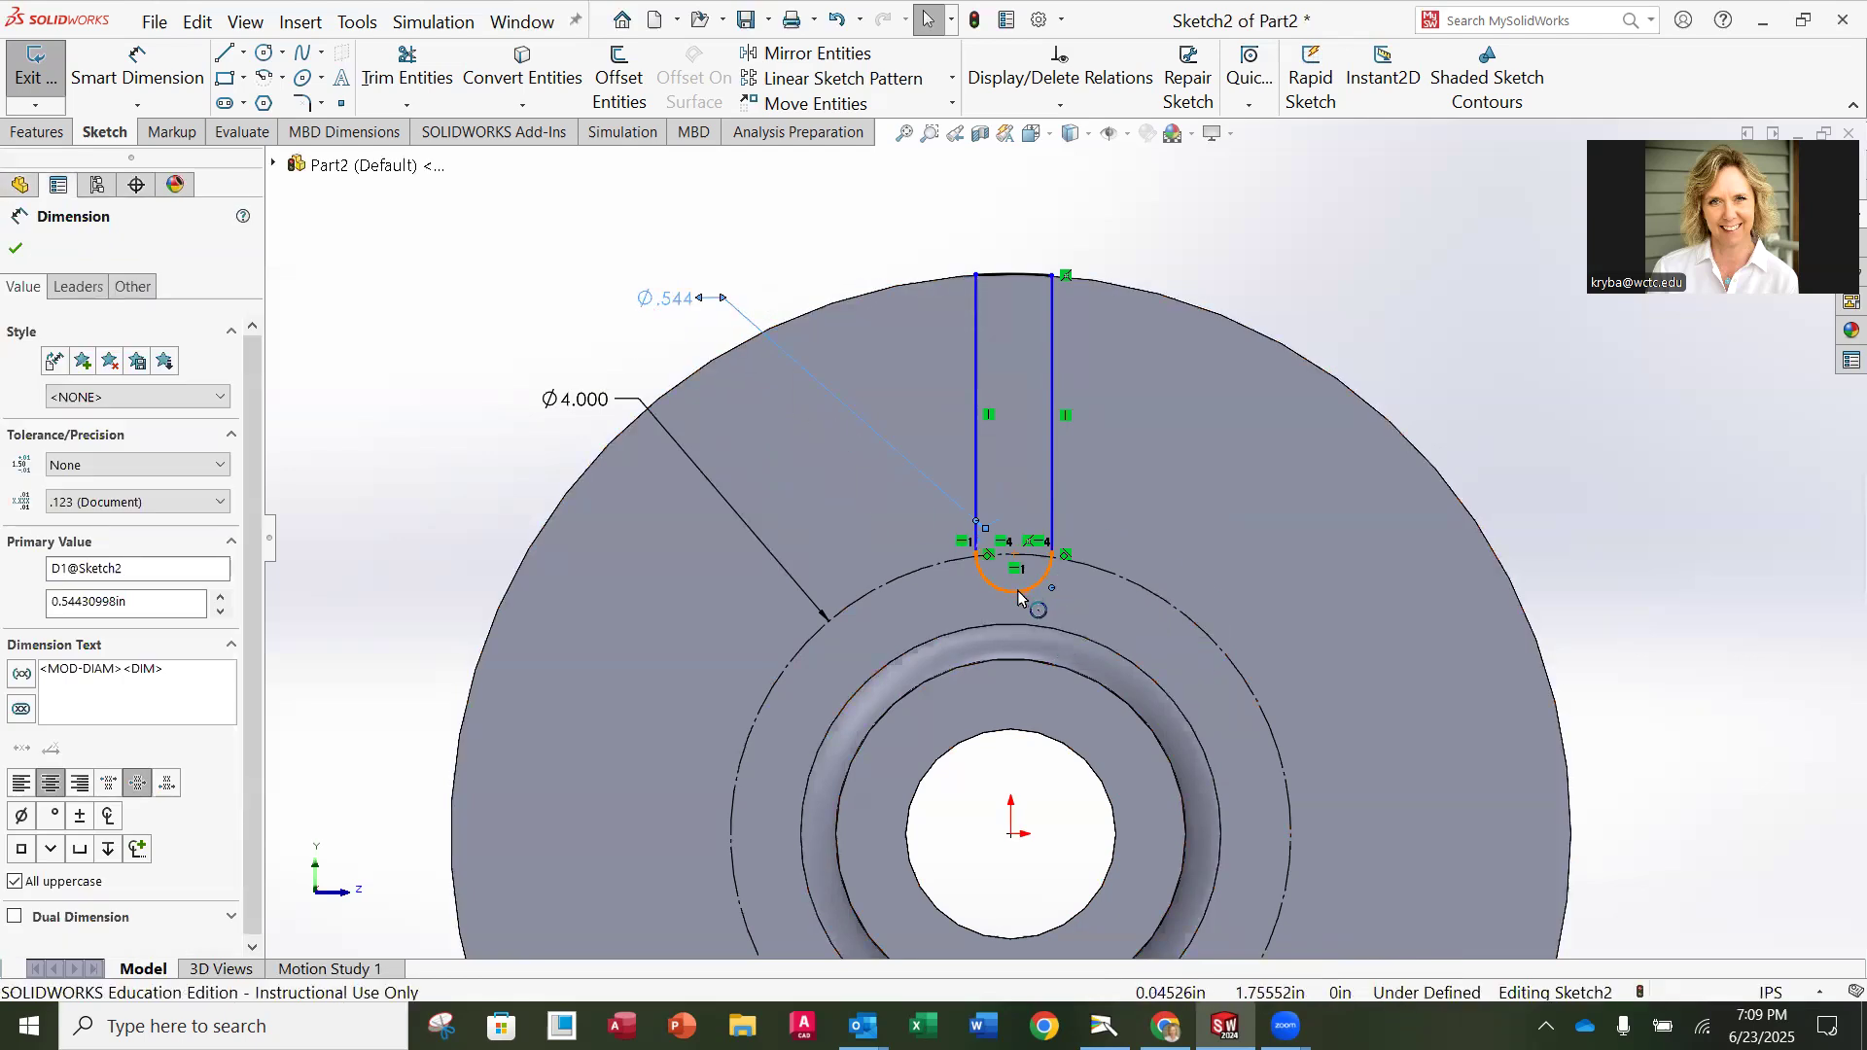
double_click(671, 297)
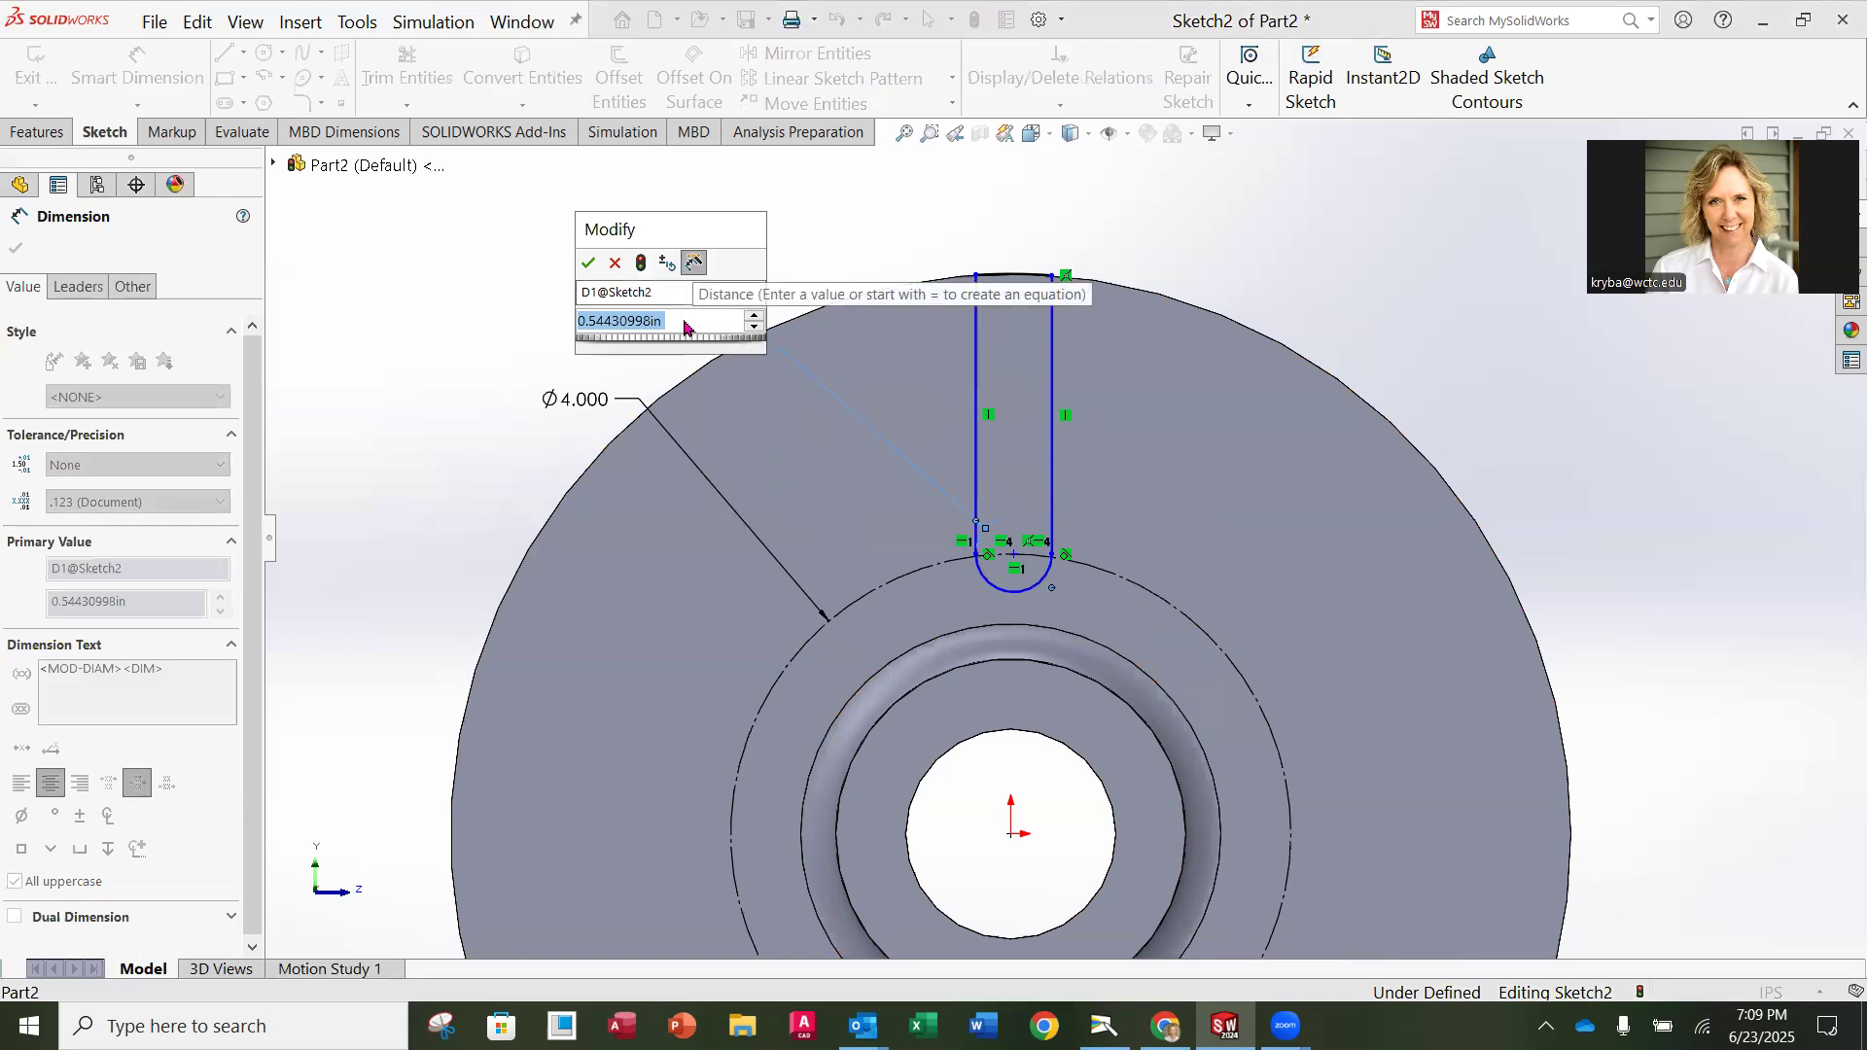
type(".5")
key("Return")
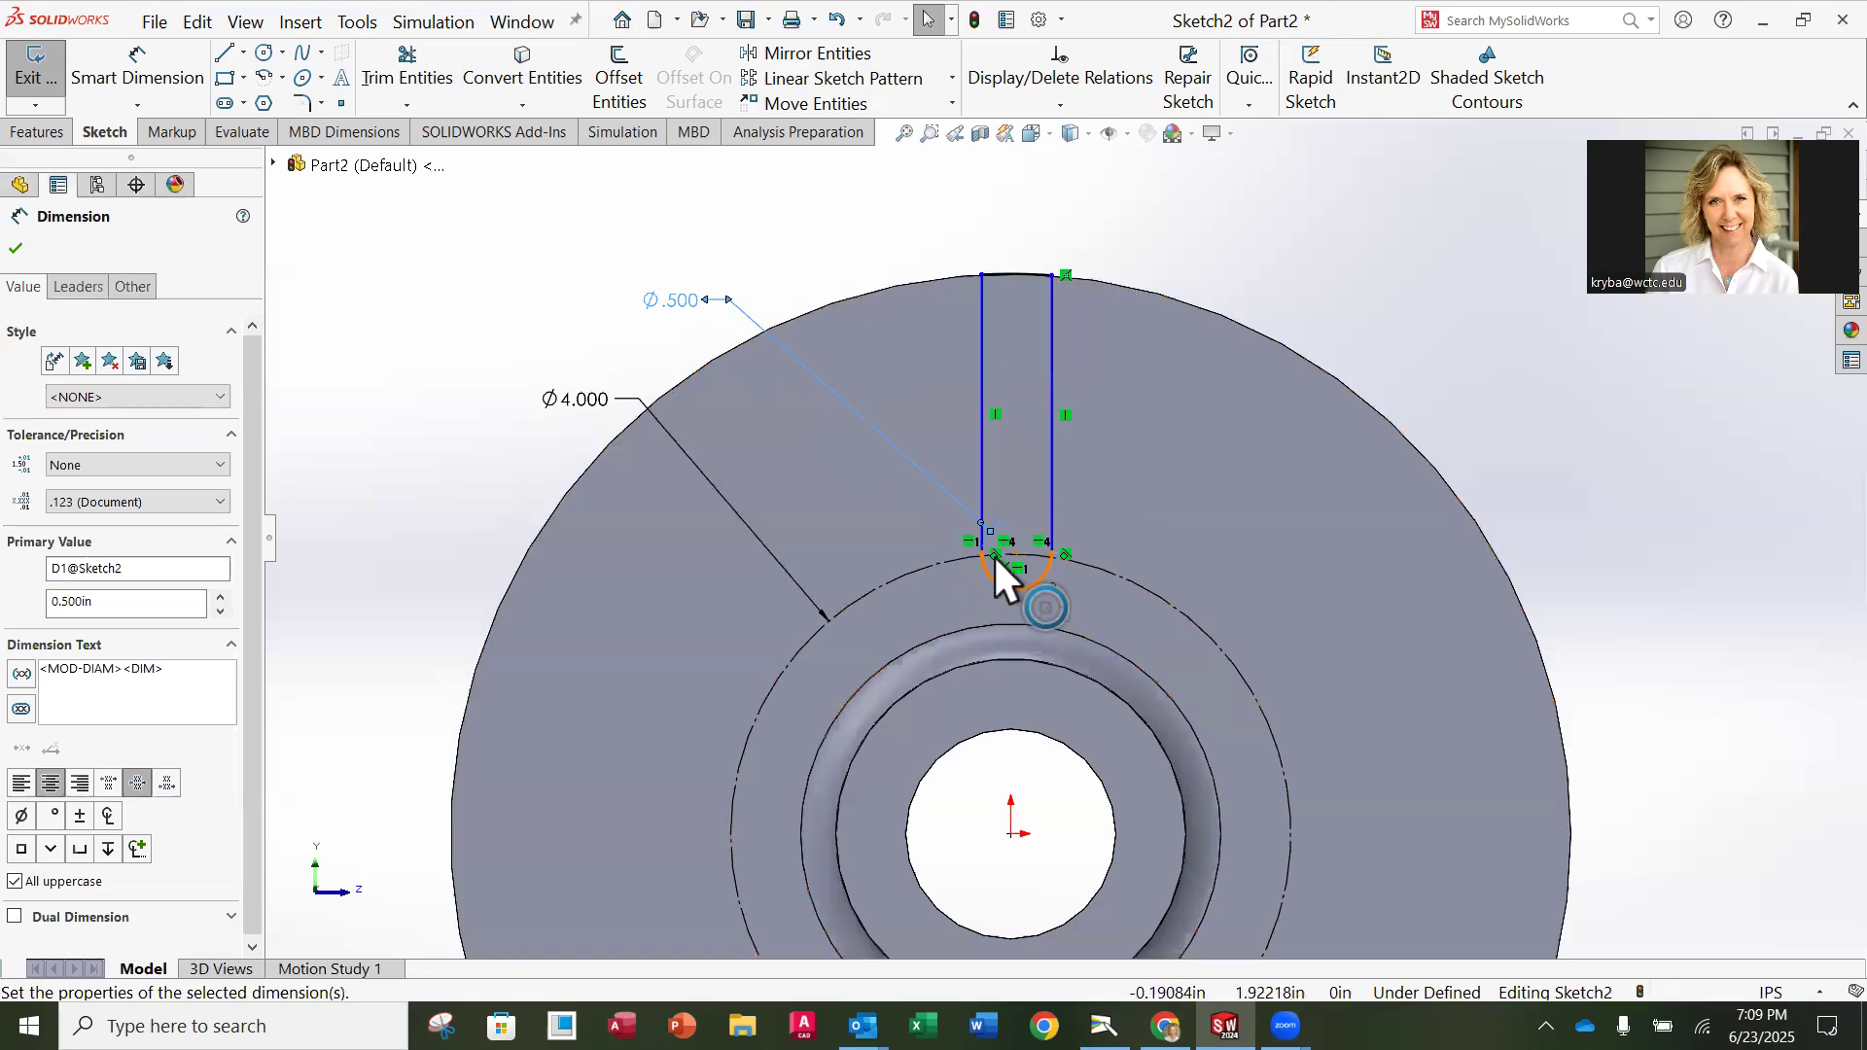
Step: Dimension the distance from the slot's left line to the arc's center, making it a driven dimension
scroll(1070, 443, "down", 3)
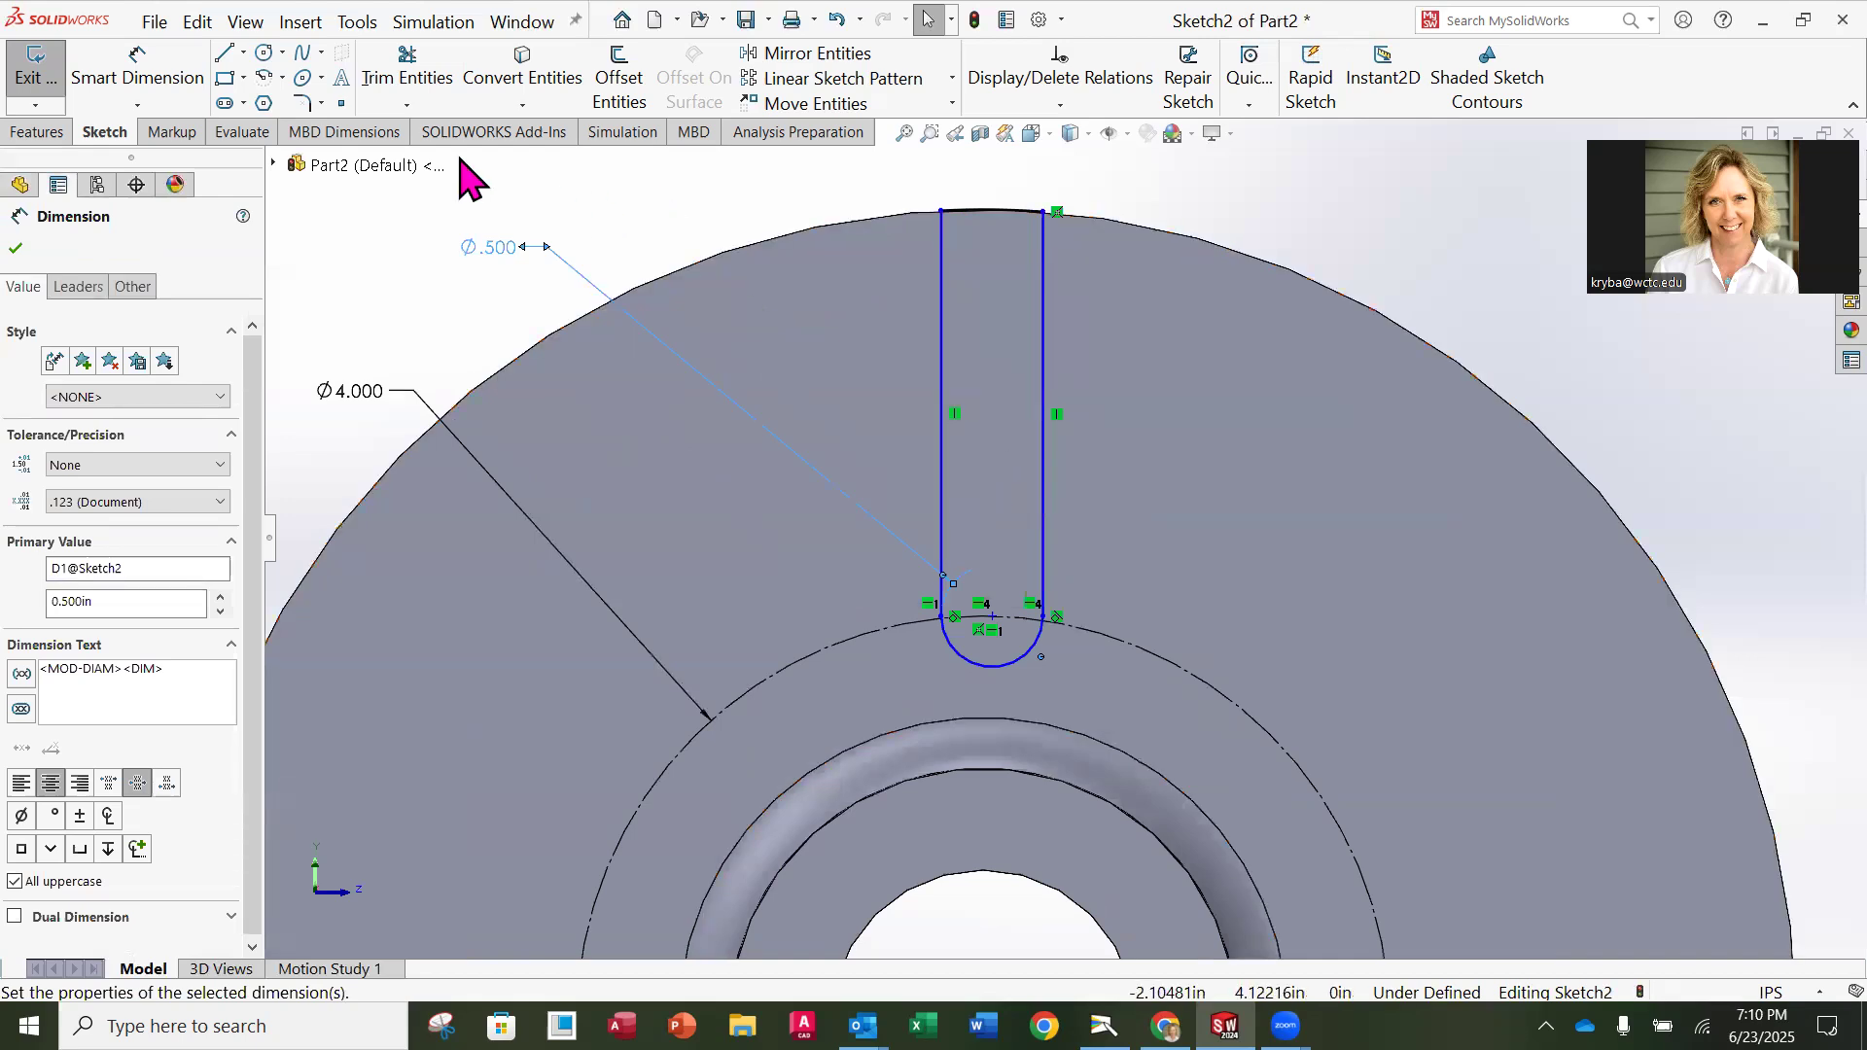
left_click(153, 78)
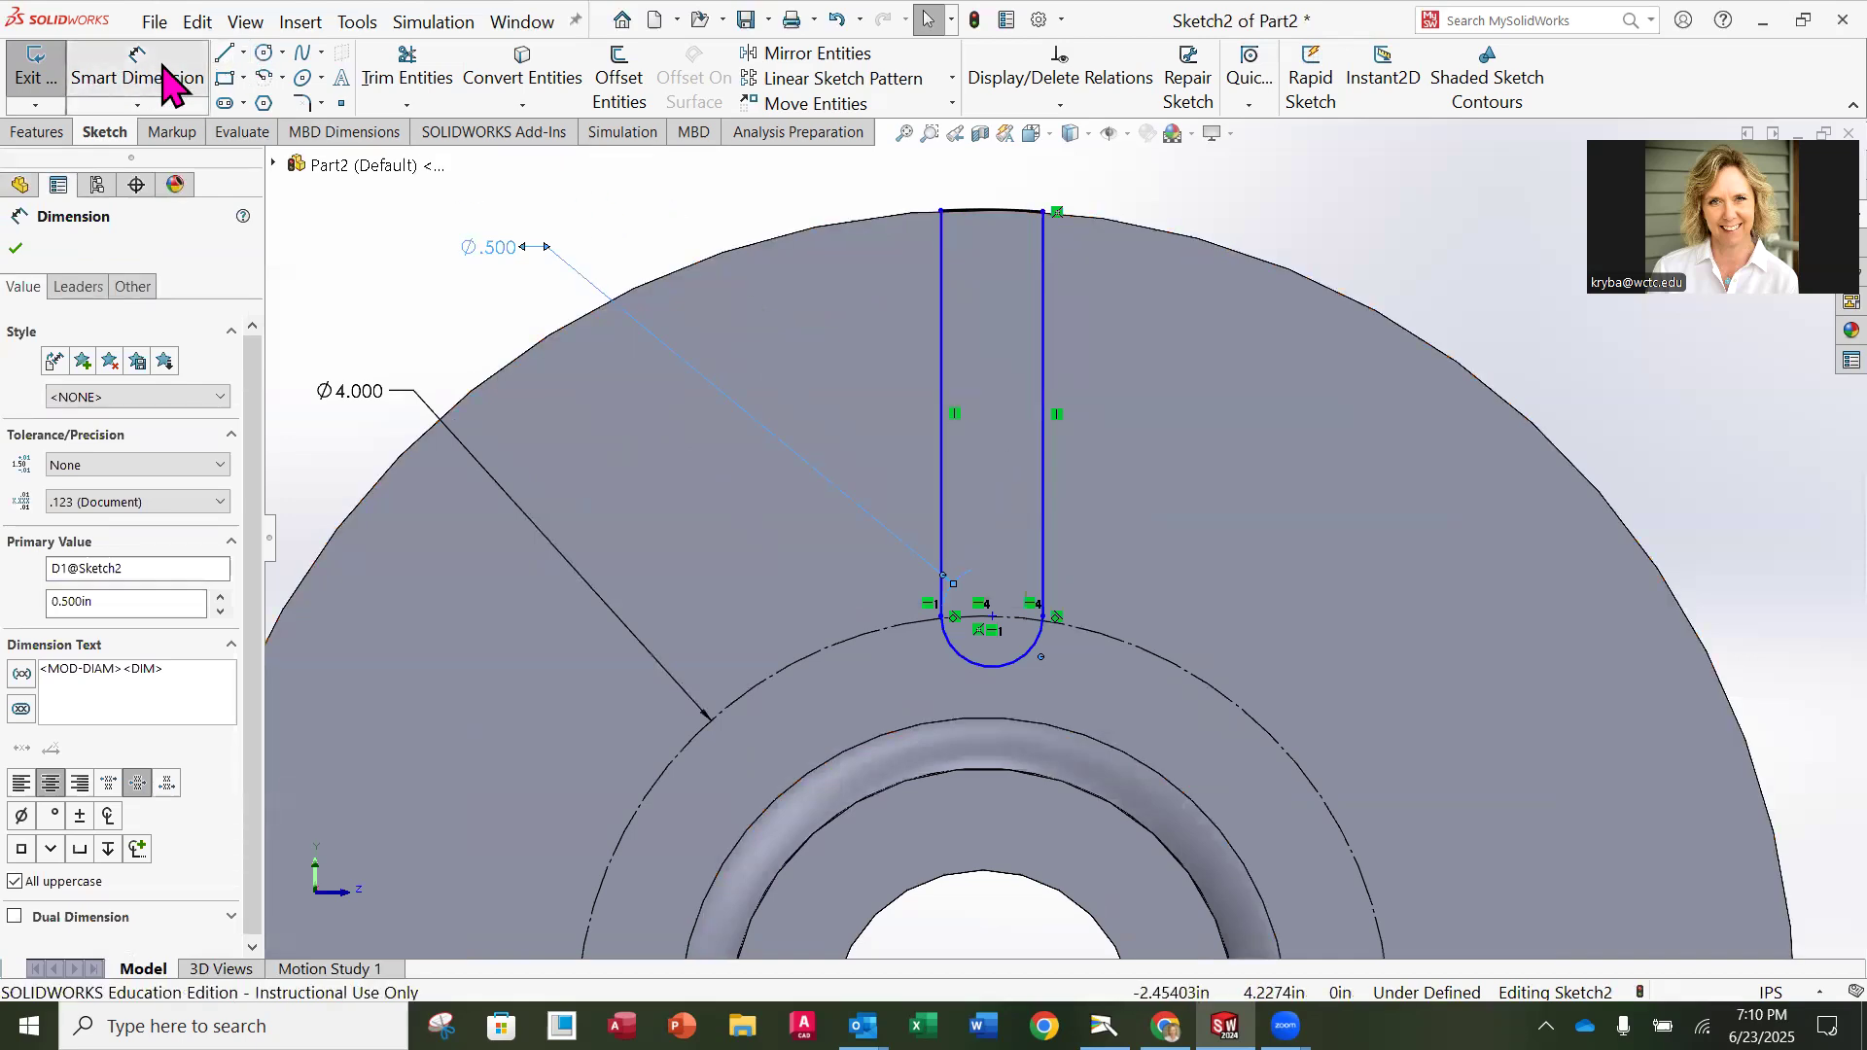
left_click(937, 496)
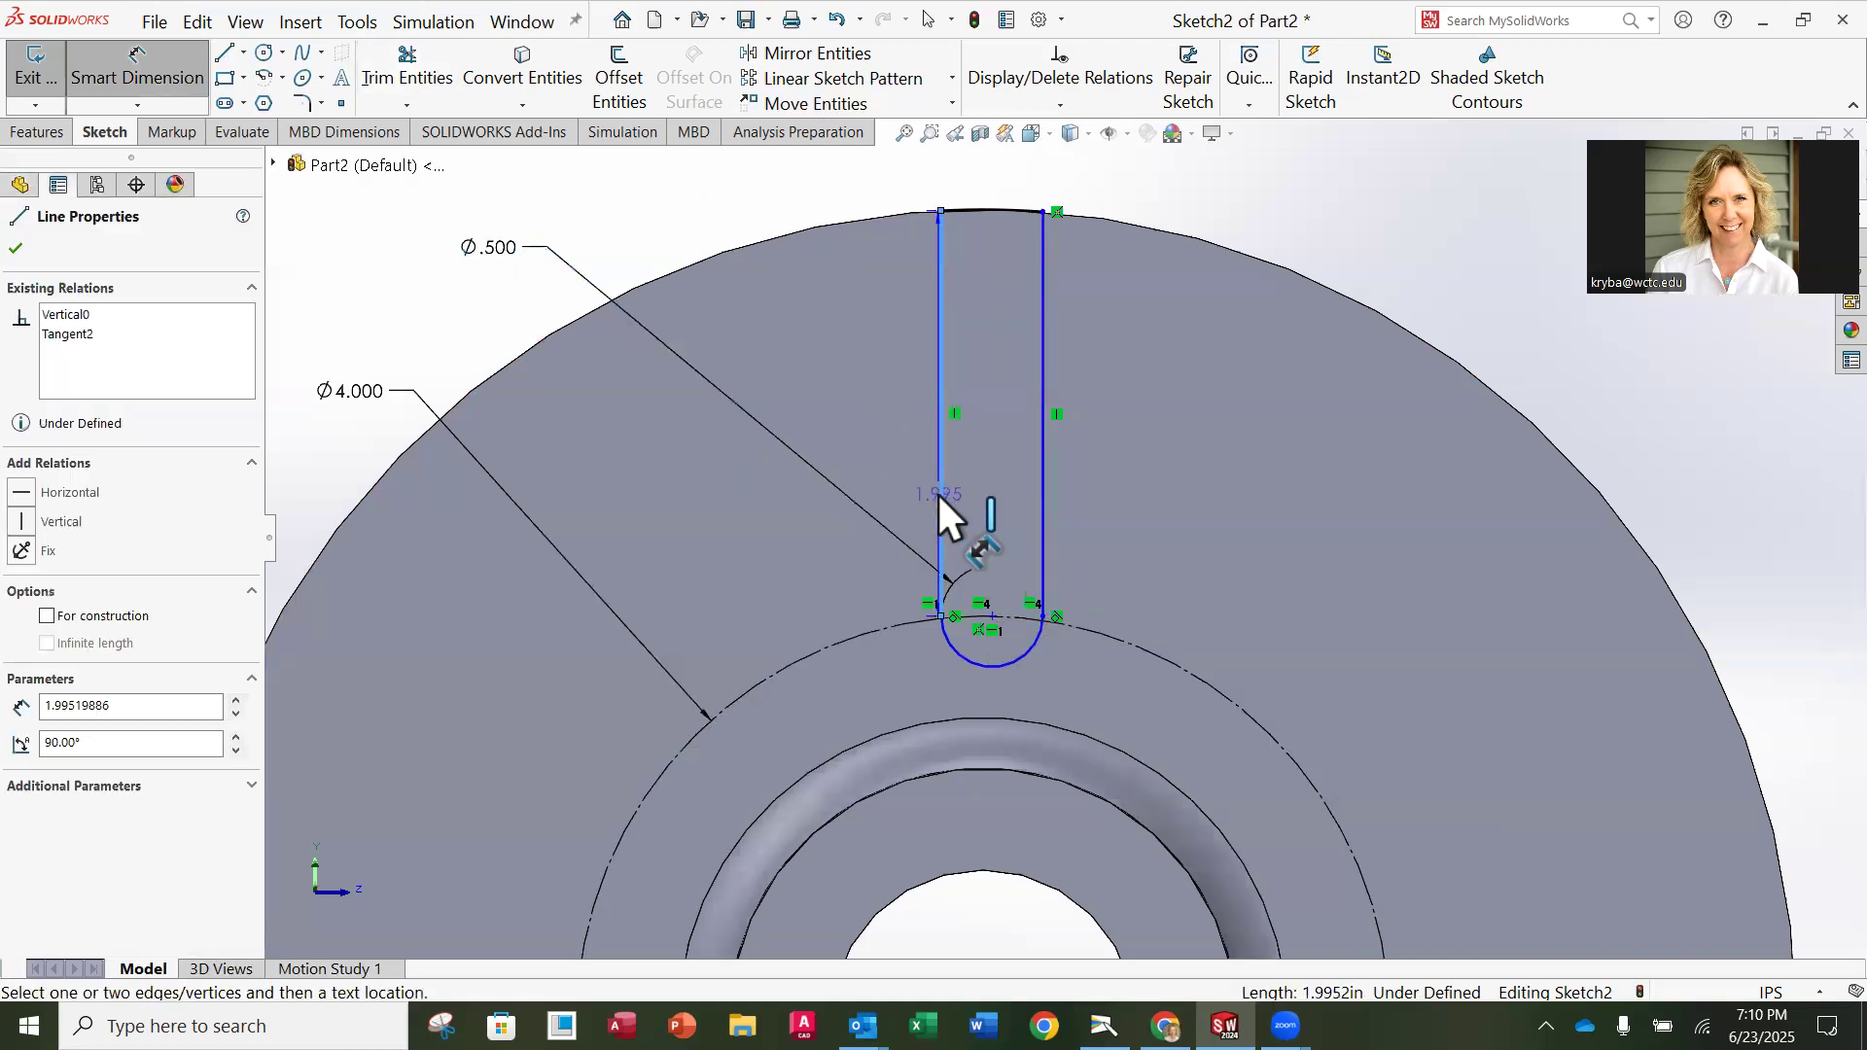
left_click(993, 615)
left_click(854, 206)
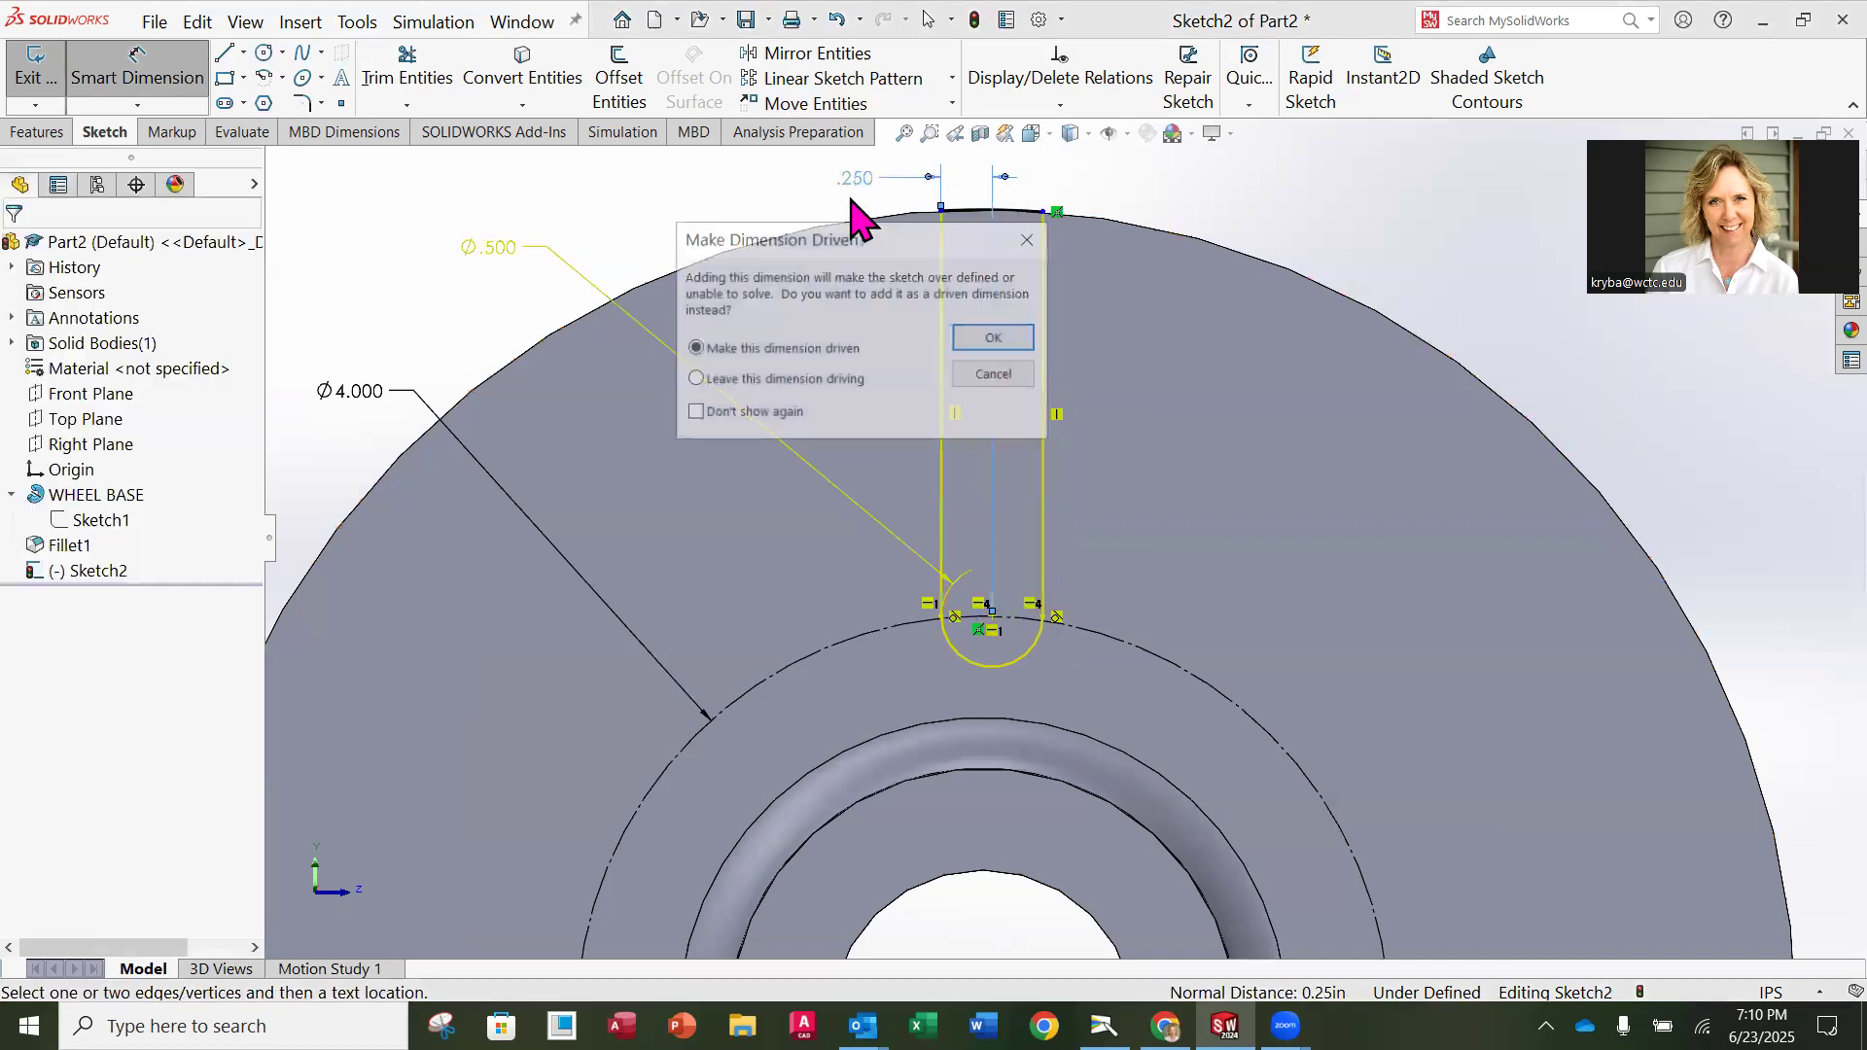
left_click(980, 340)
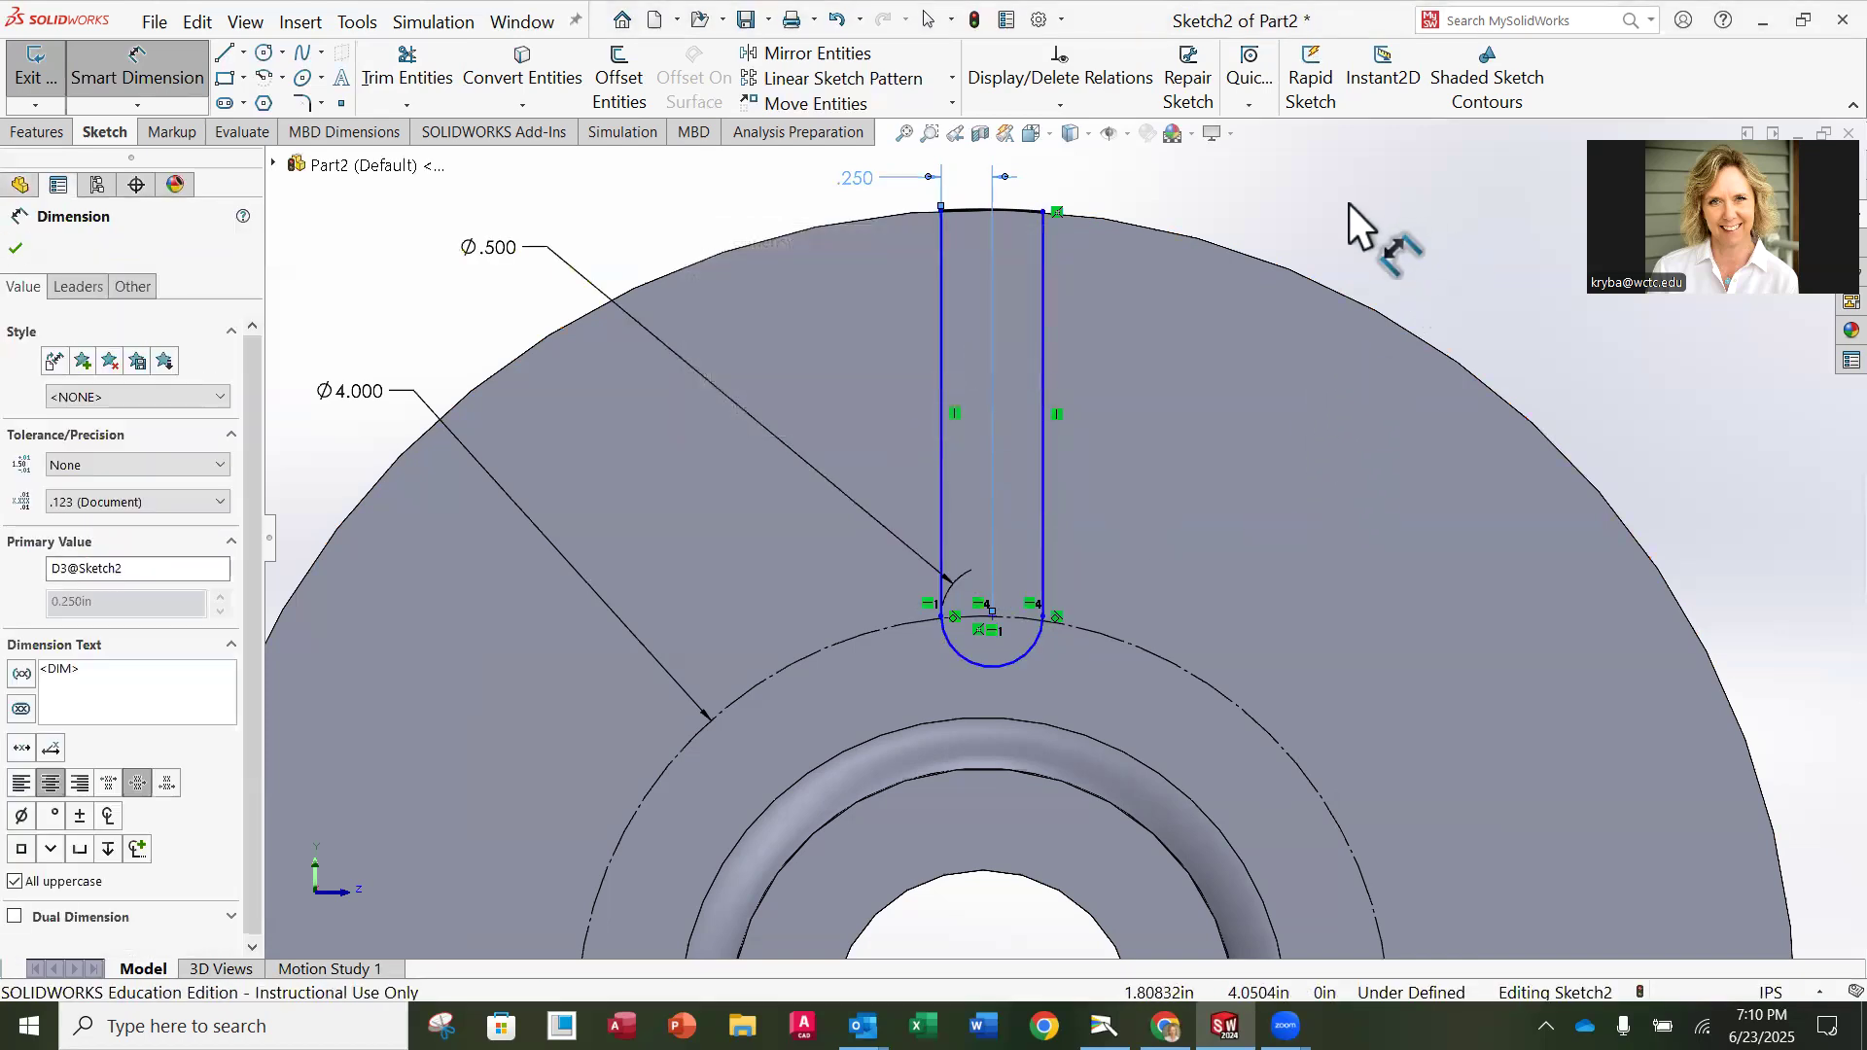
key("z")
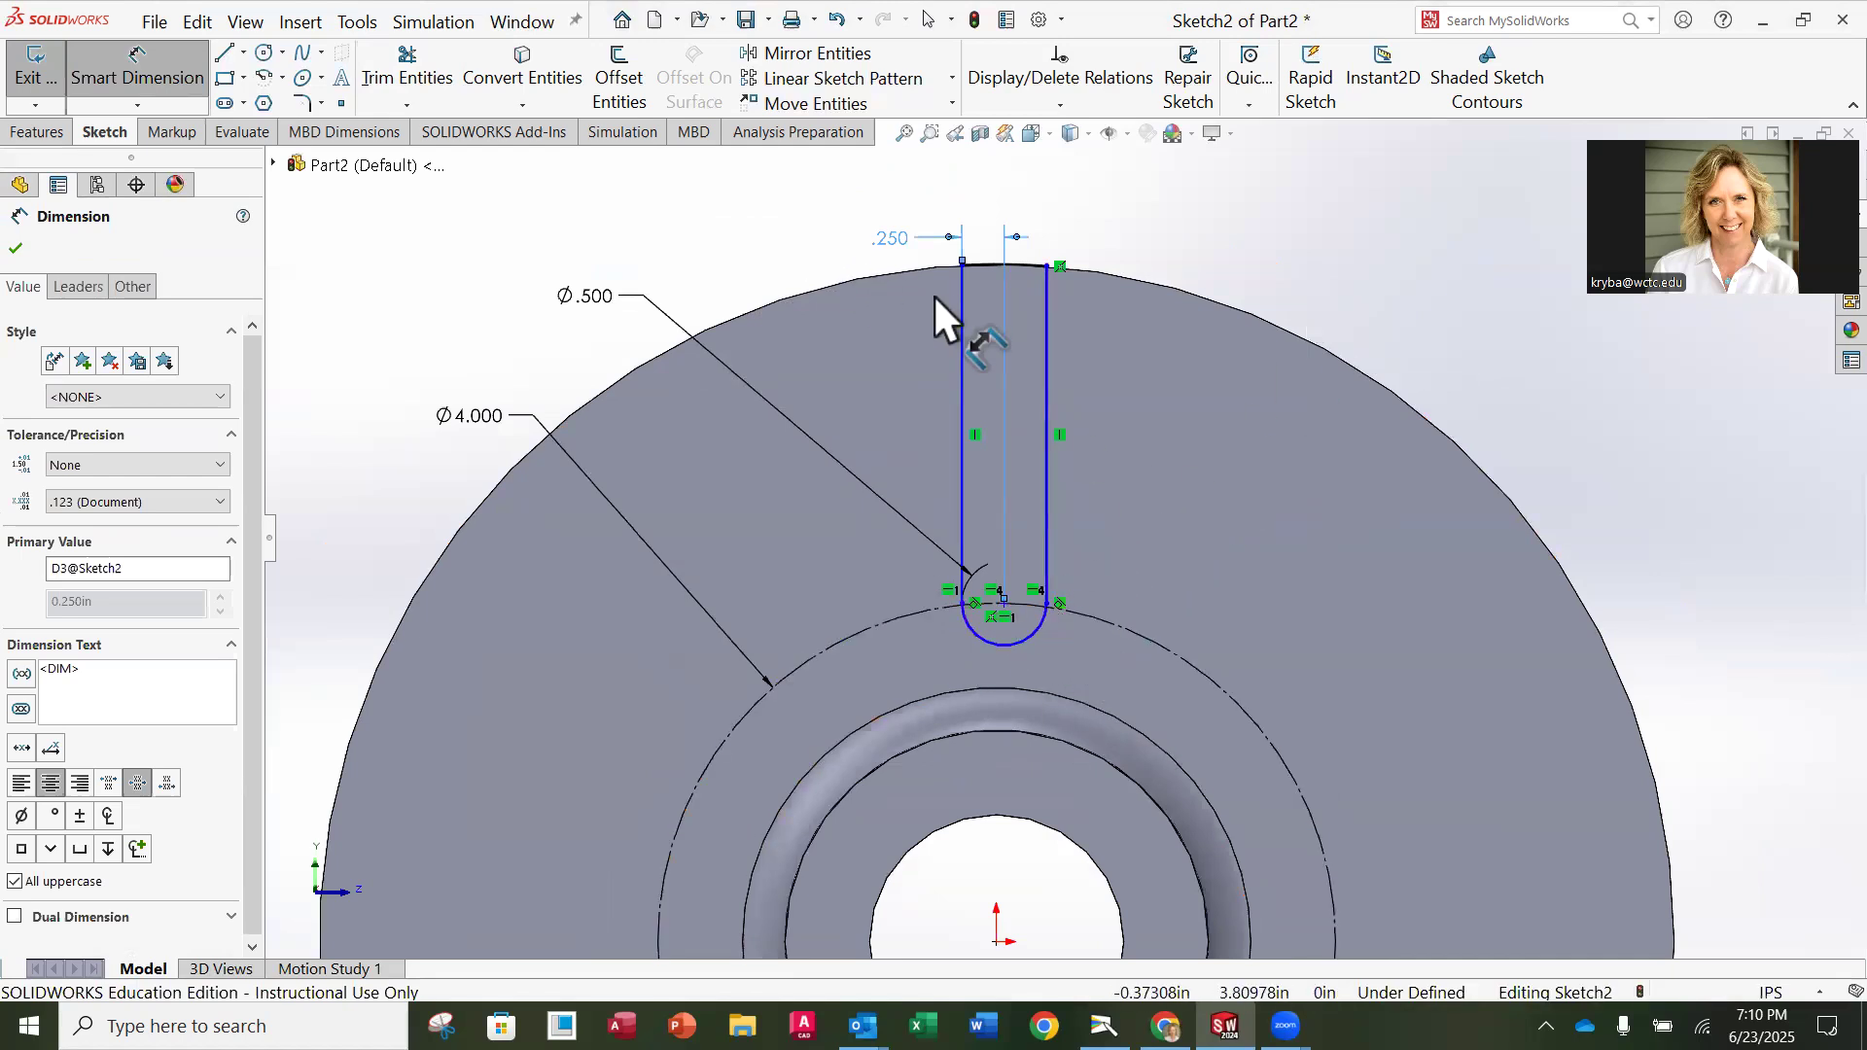
Step: Dimension the width between the slot's two vertical lines above the disc, making it a driven dimension
key("z")
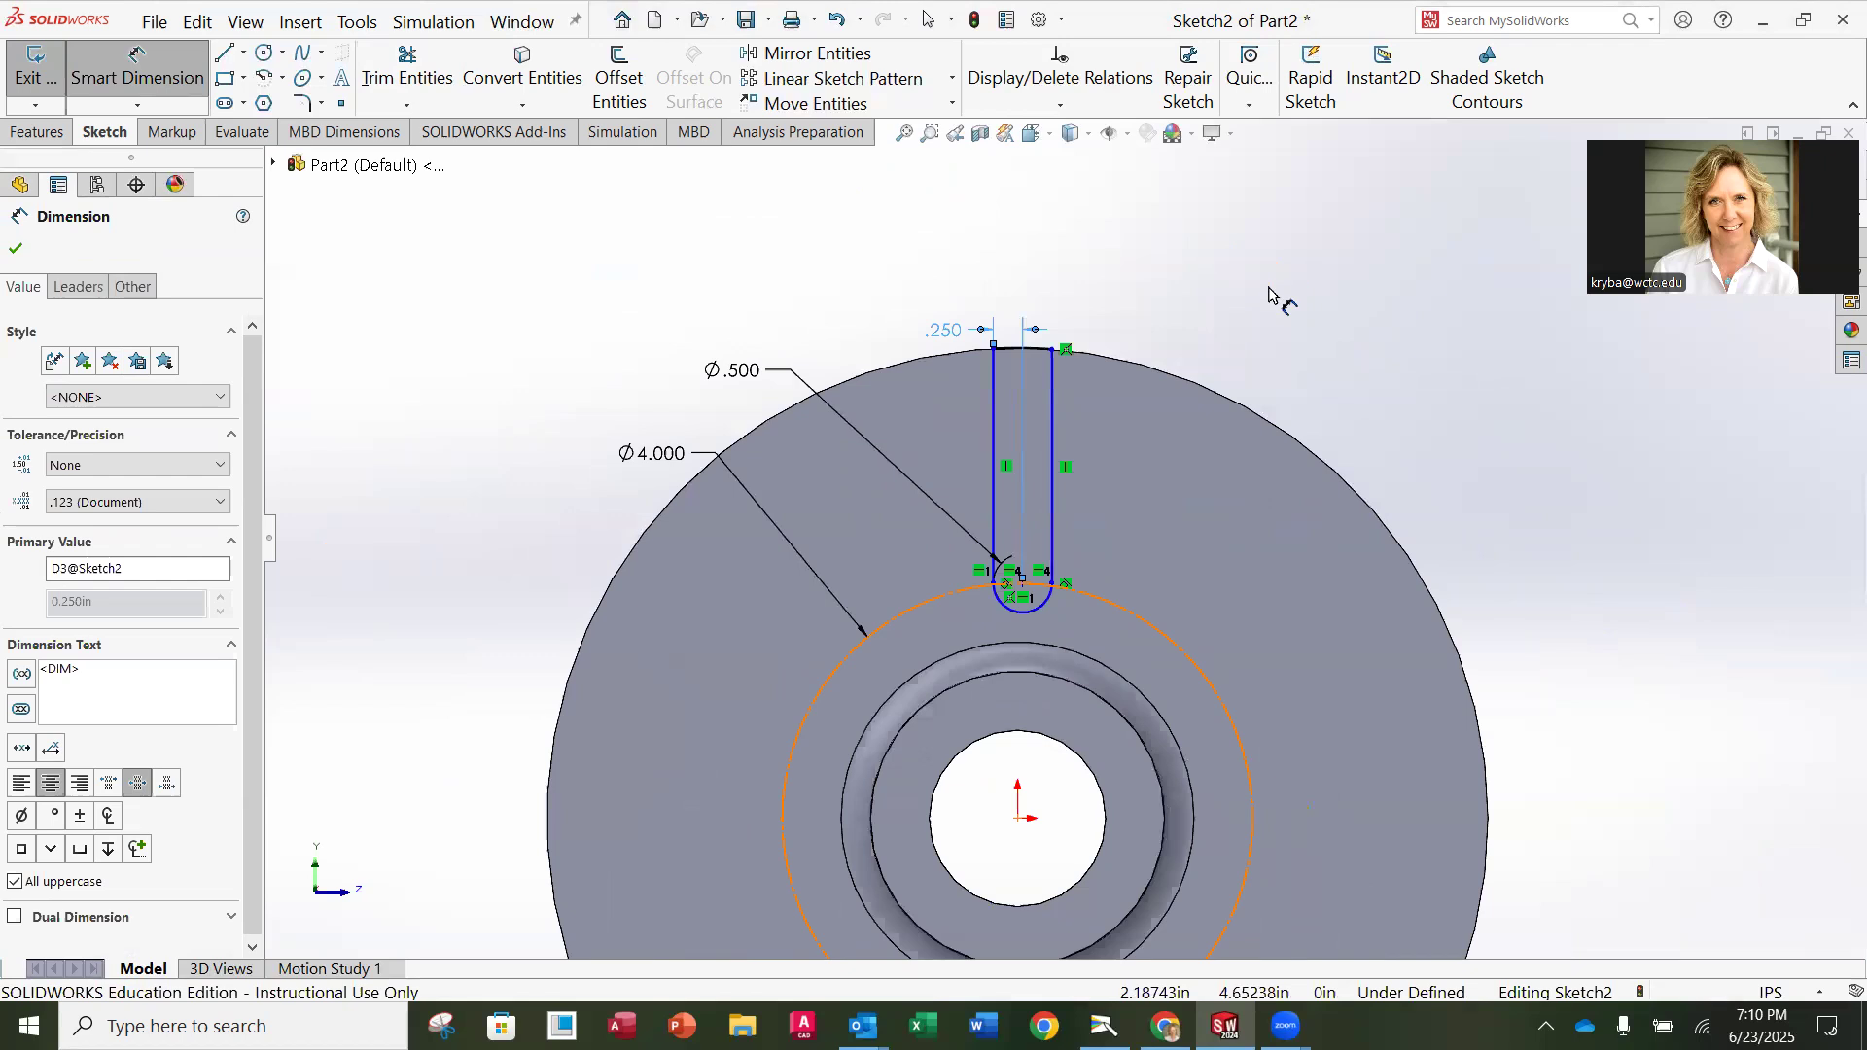
left_click(136, 88)
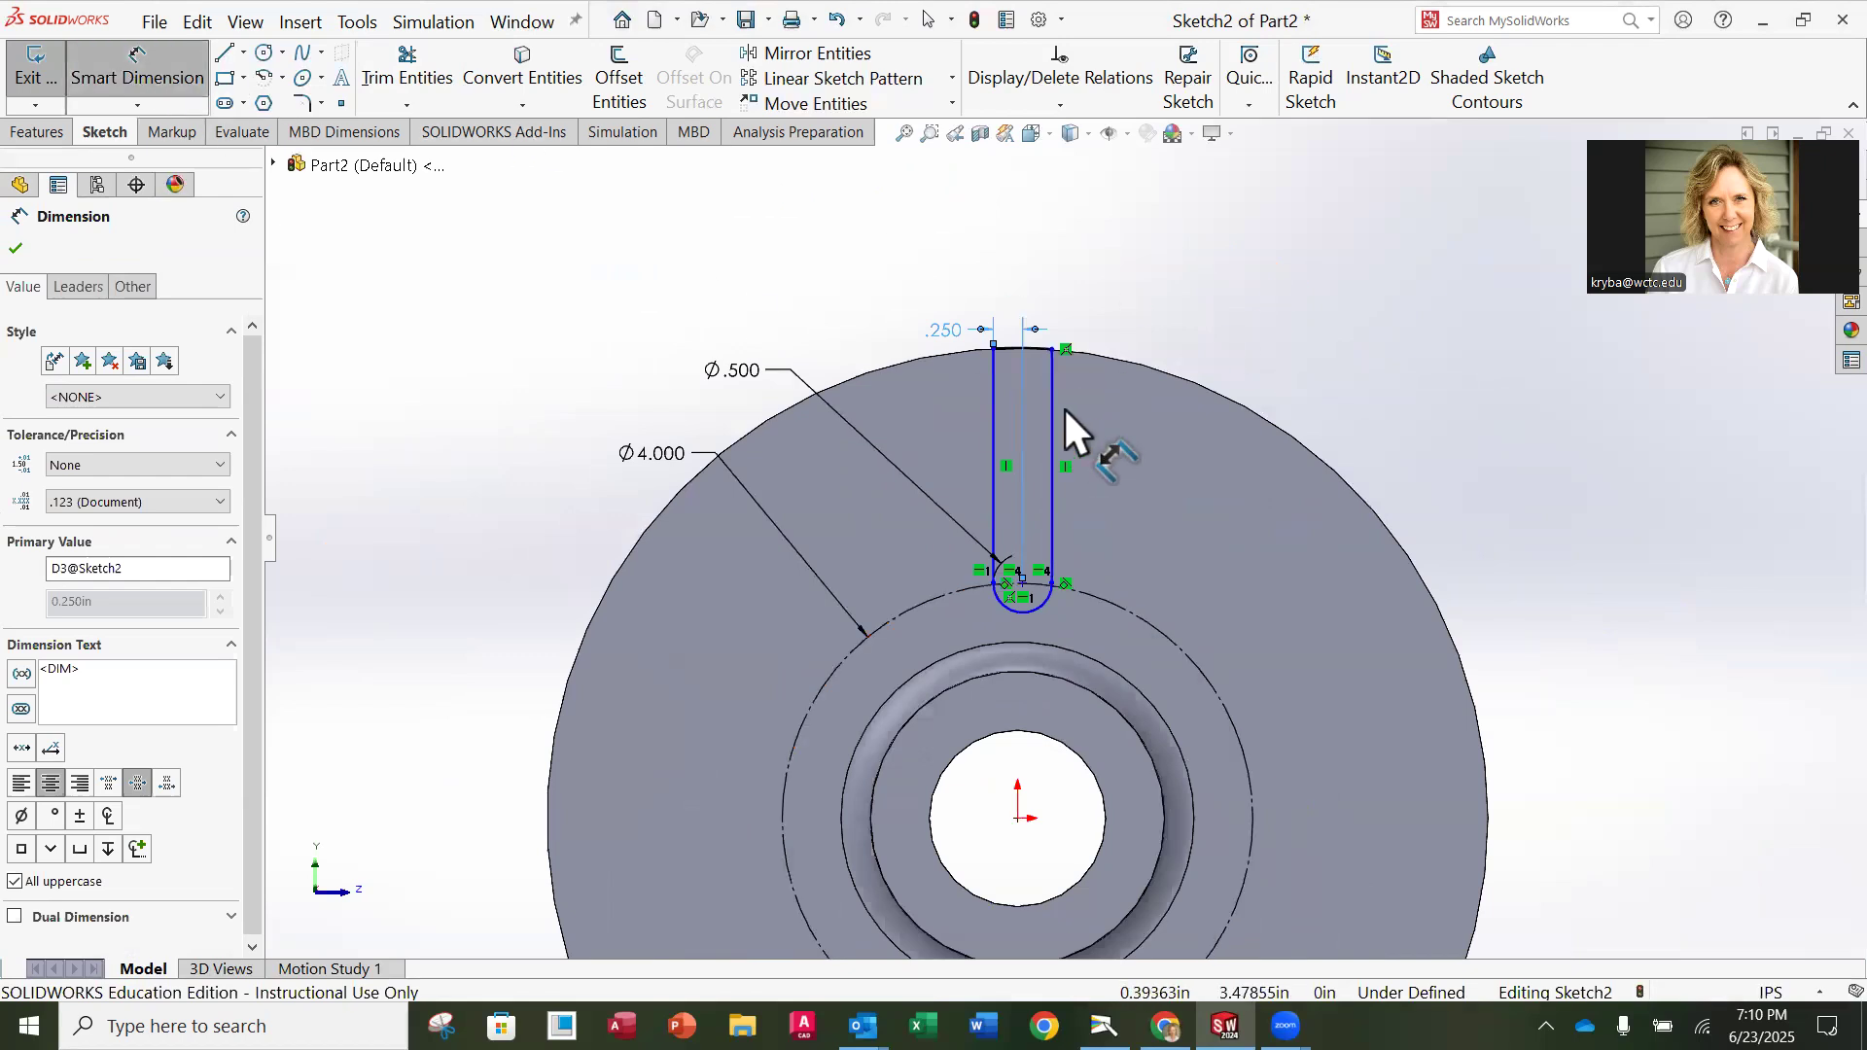
left_click(1055, 420)
left_click(994, 424)
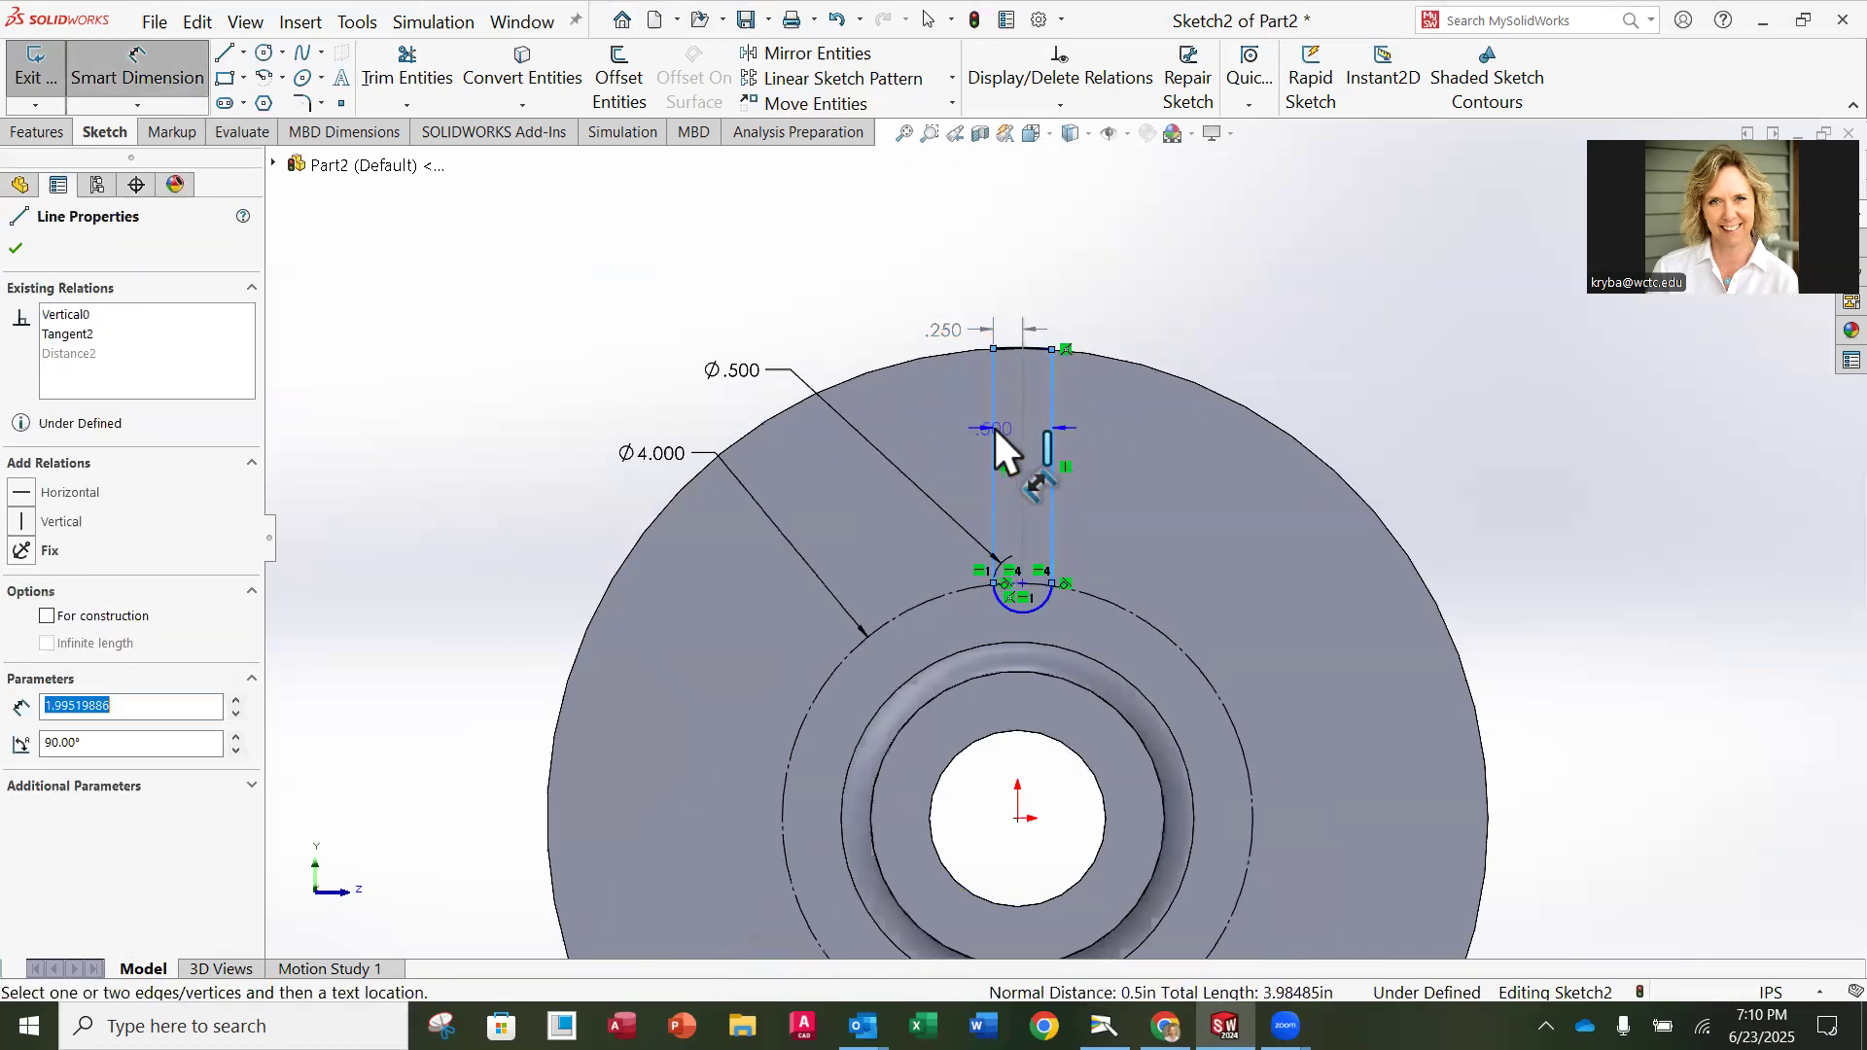
left_click(1023, 273)
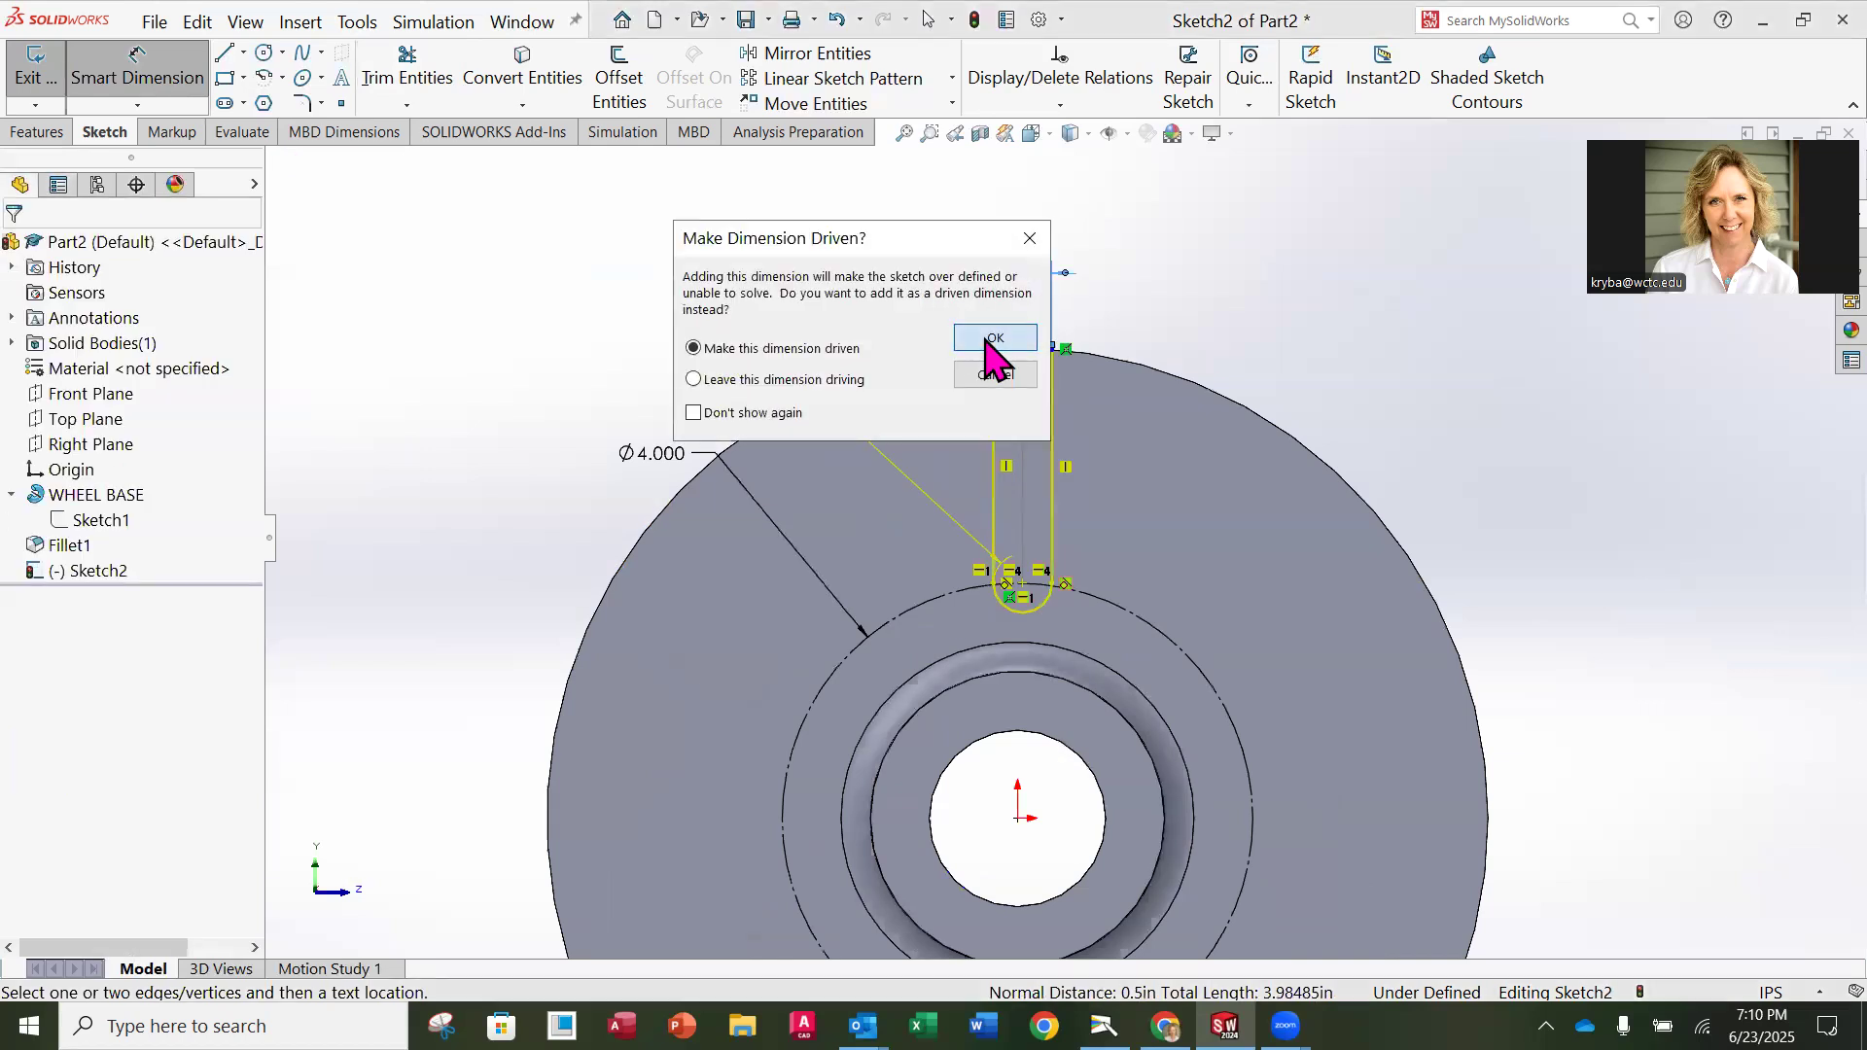
left_click(992, 349)
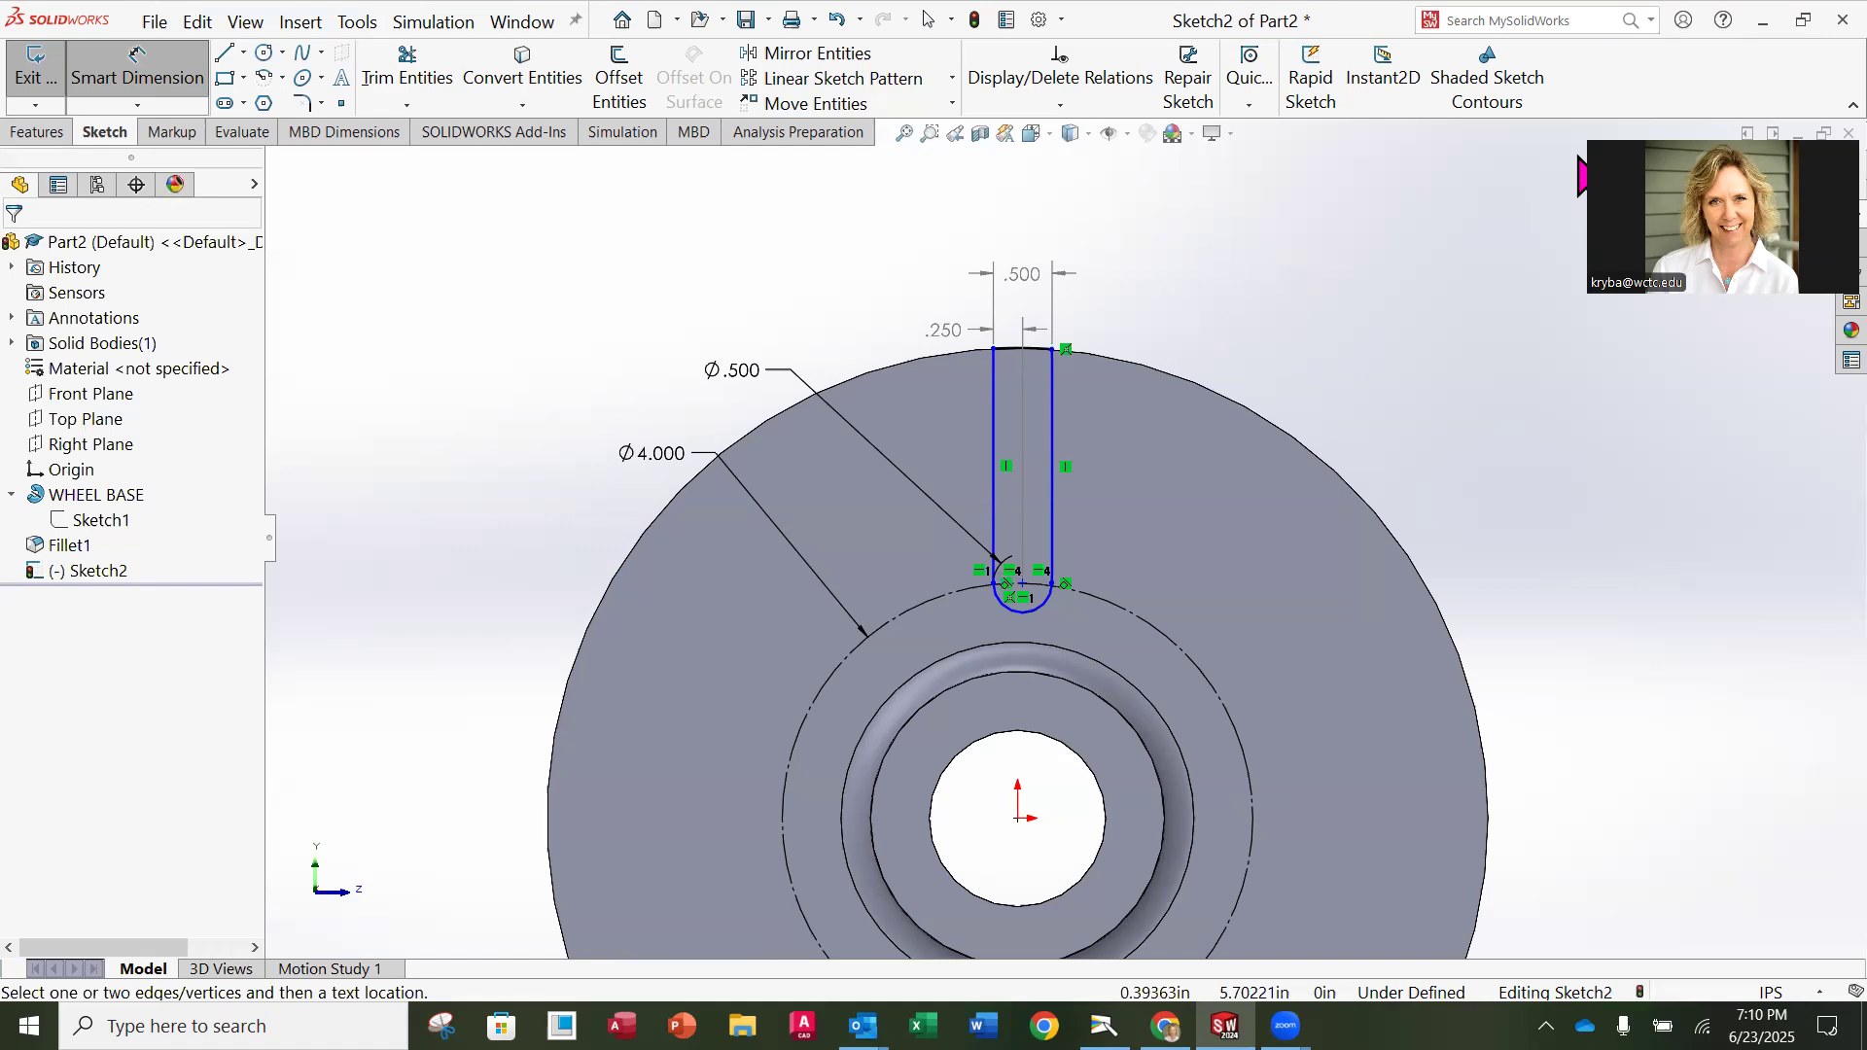
Step: Fully define all entities in the slot sketch with automatically added relations and dimensions
left_click(1054, 109)
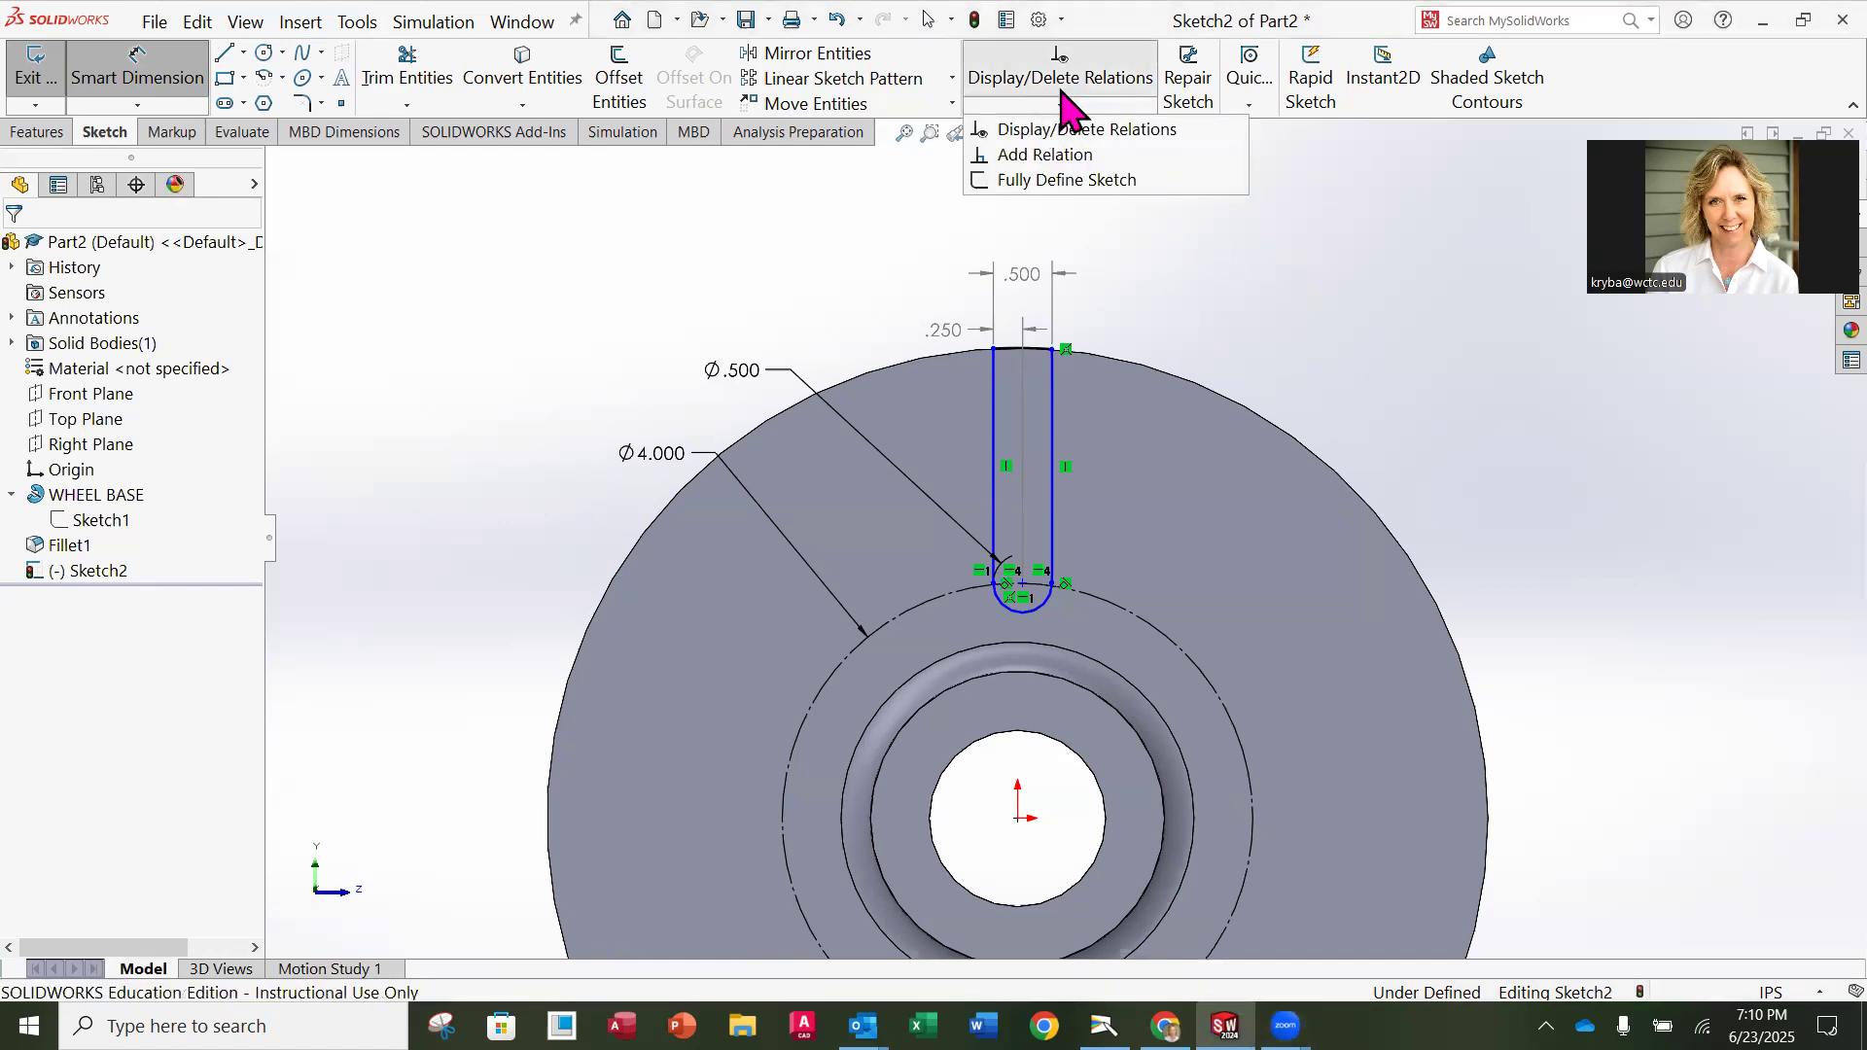
left_click(1067, 181)
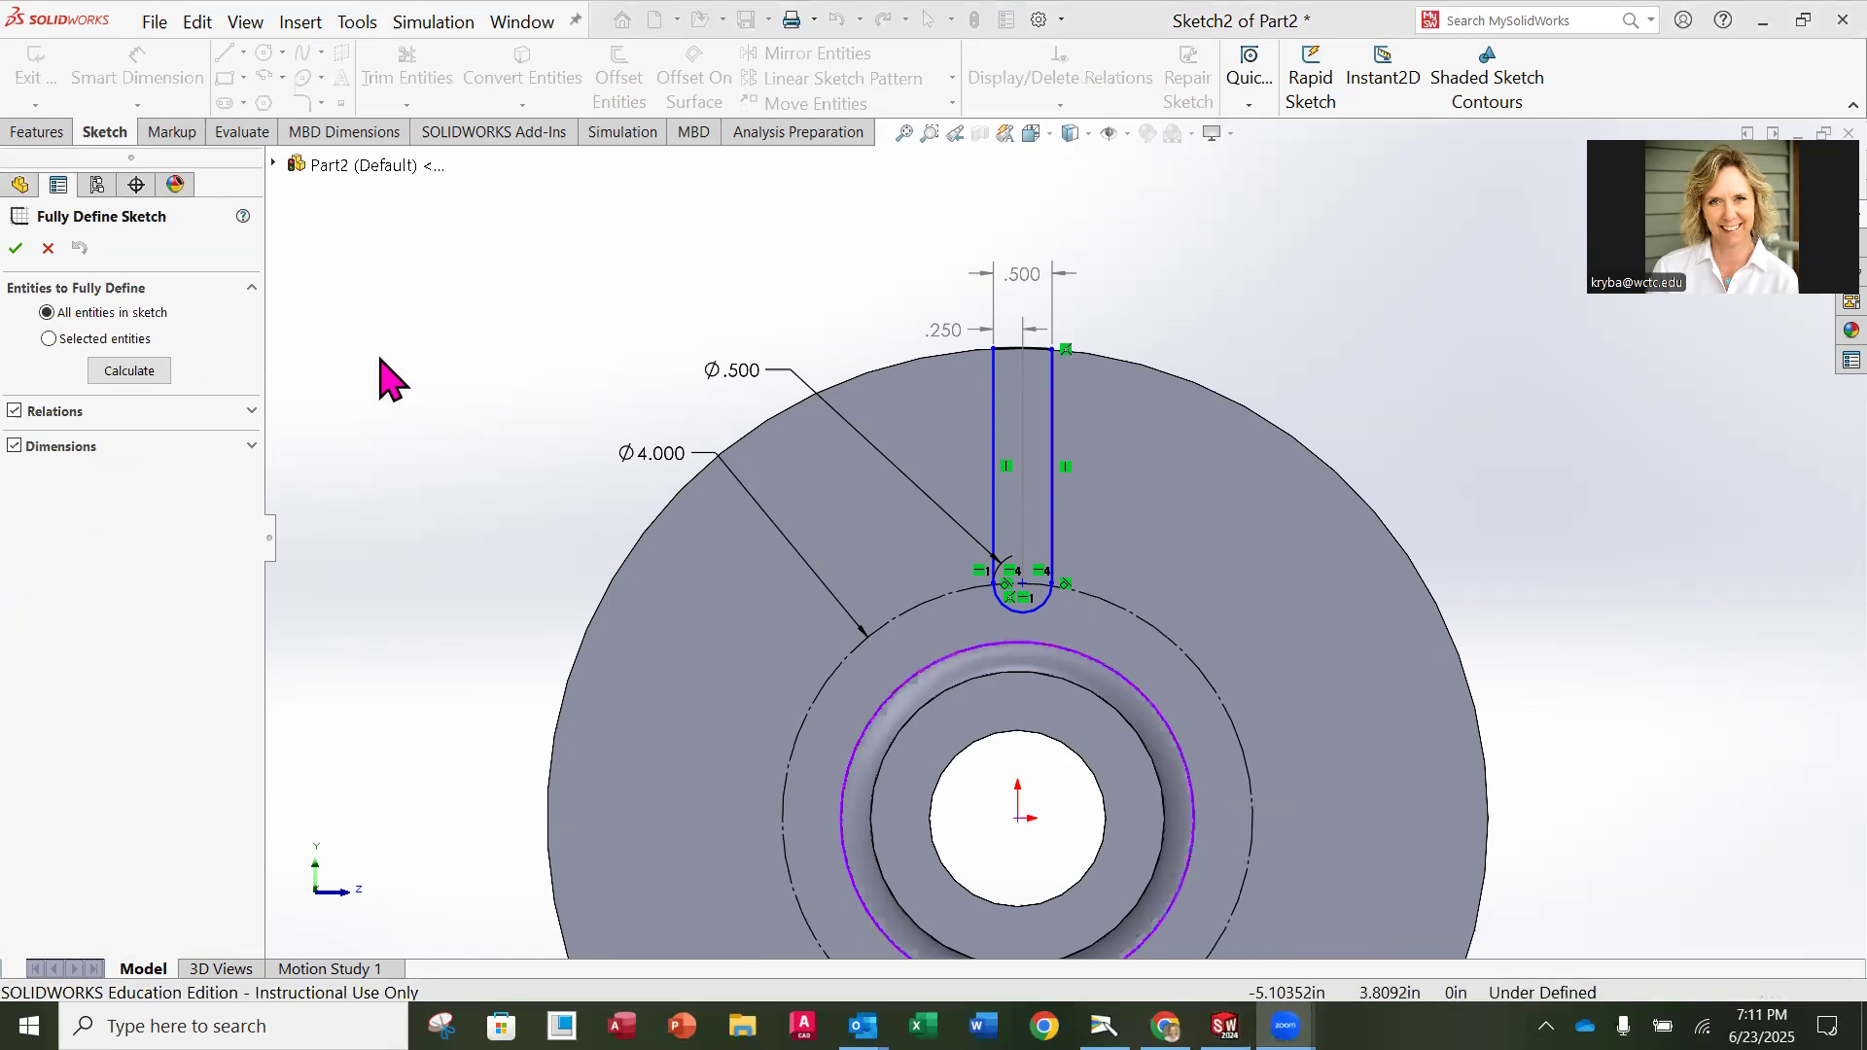
left_click(15, 249)
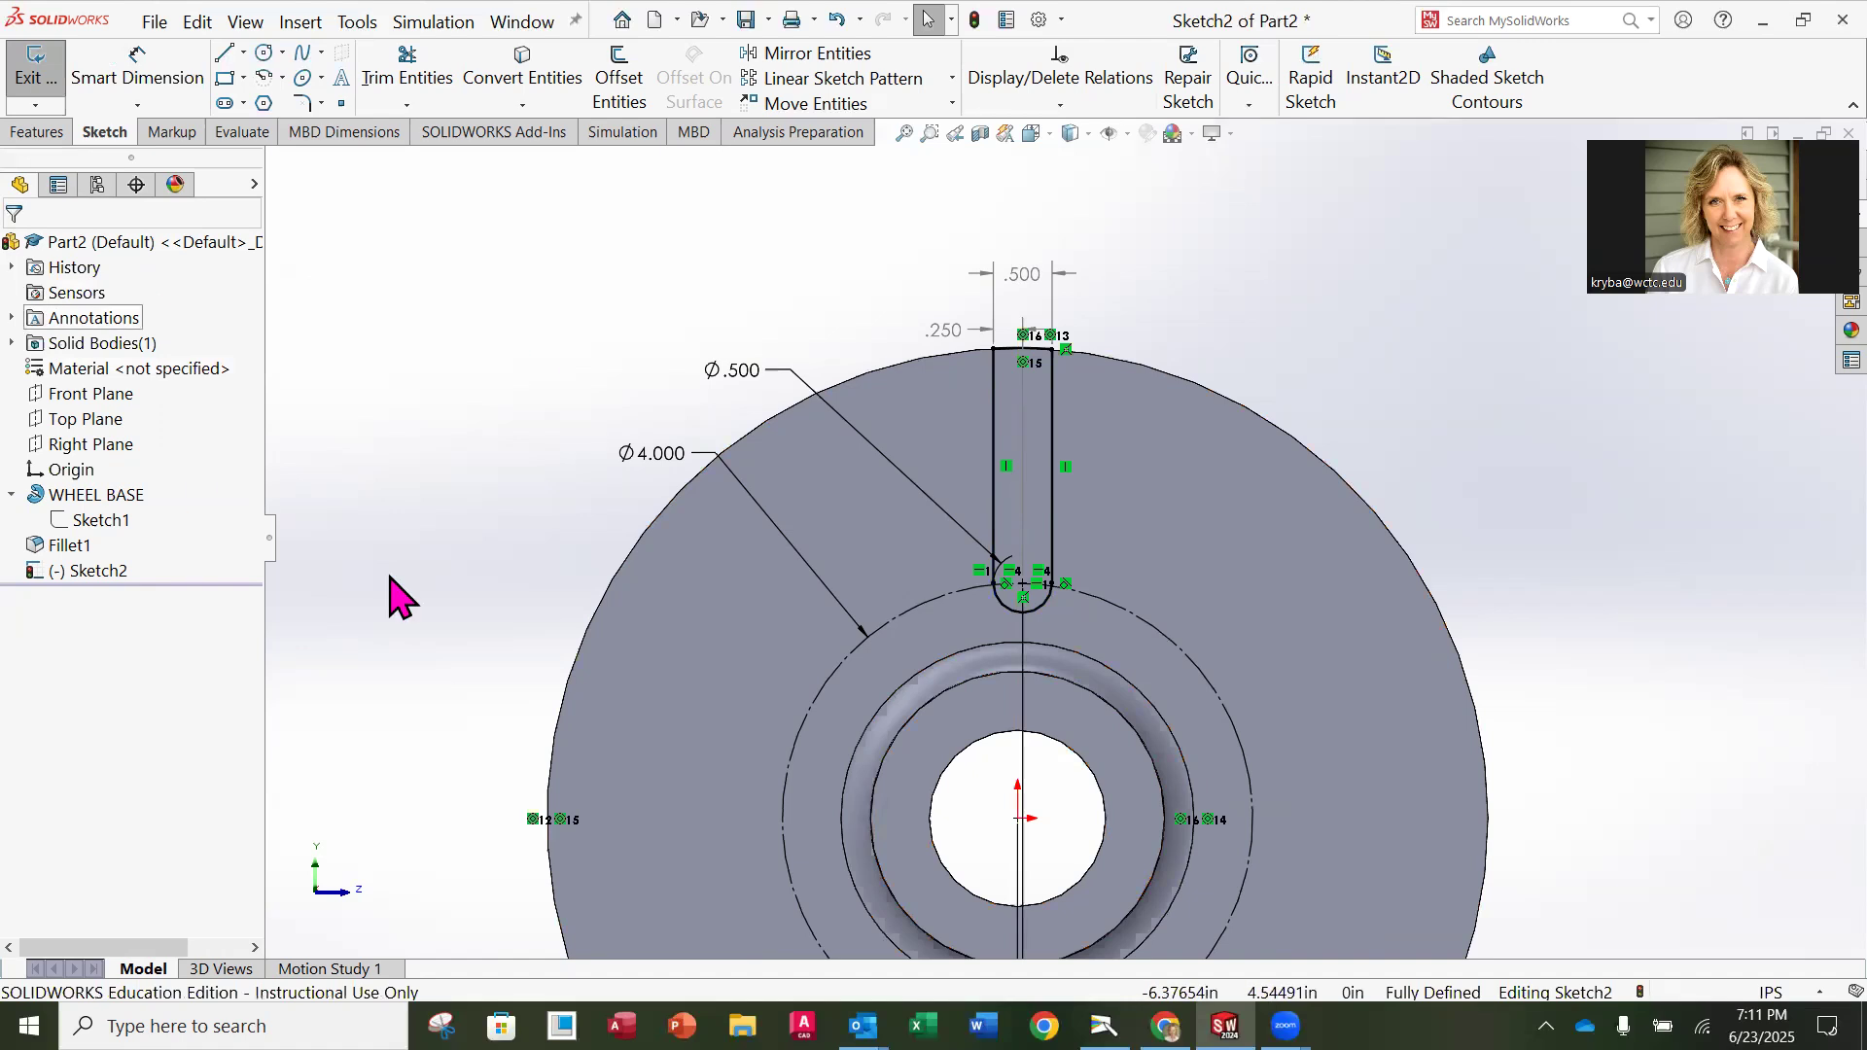
middle_click_drag(1485, 576, 1416, 572)
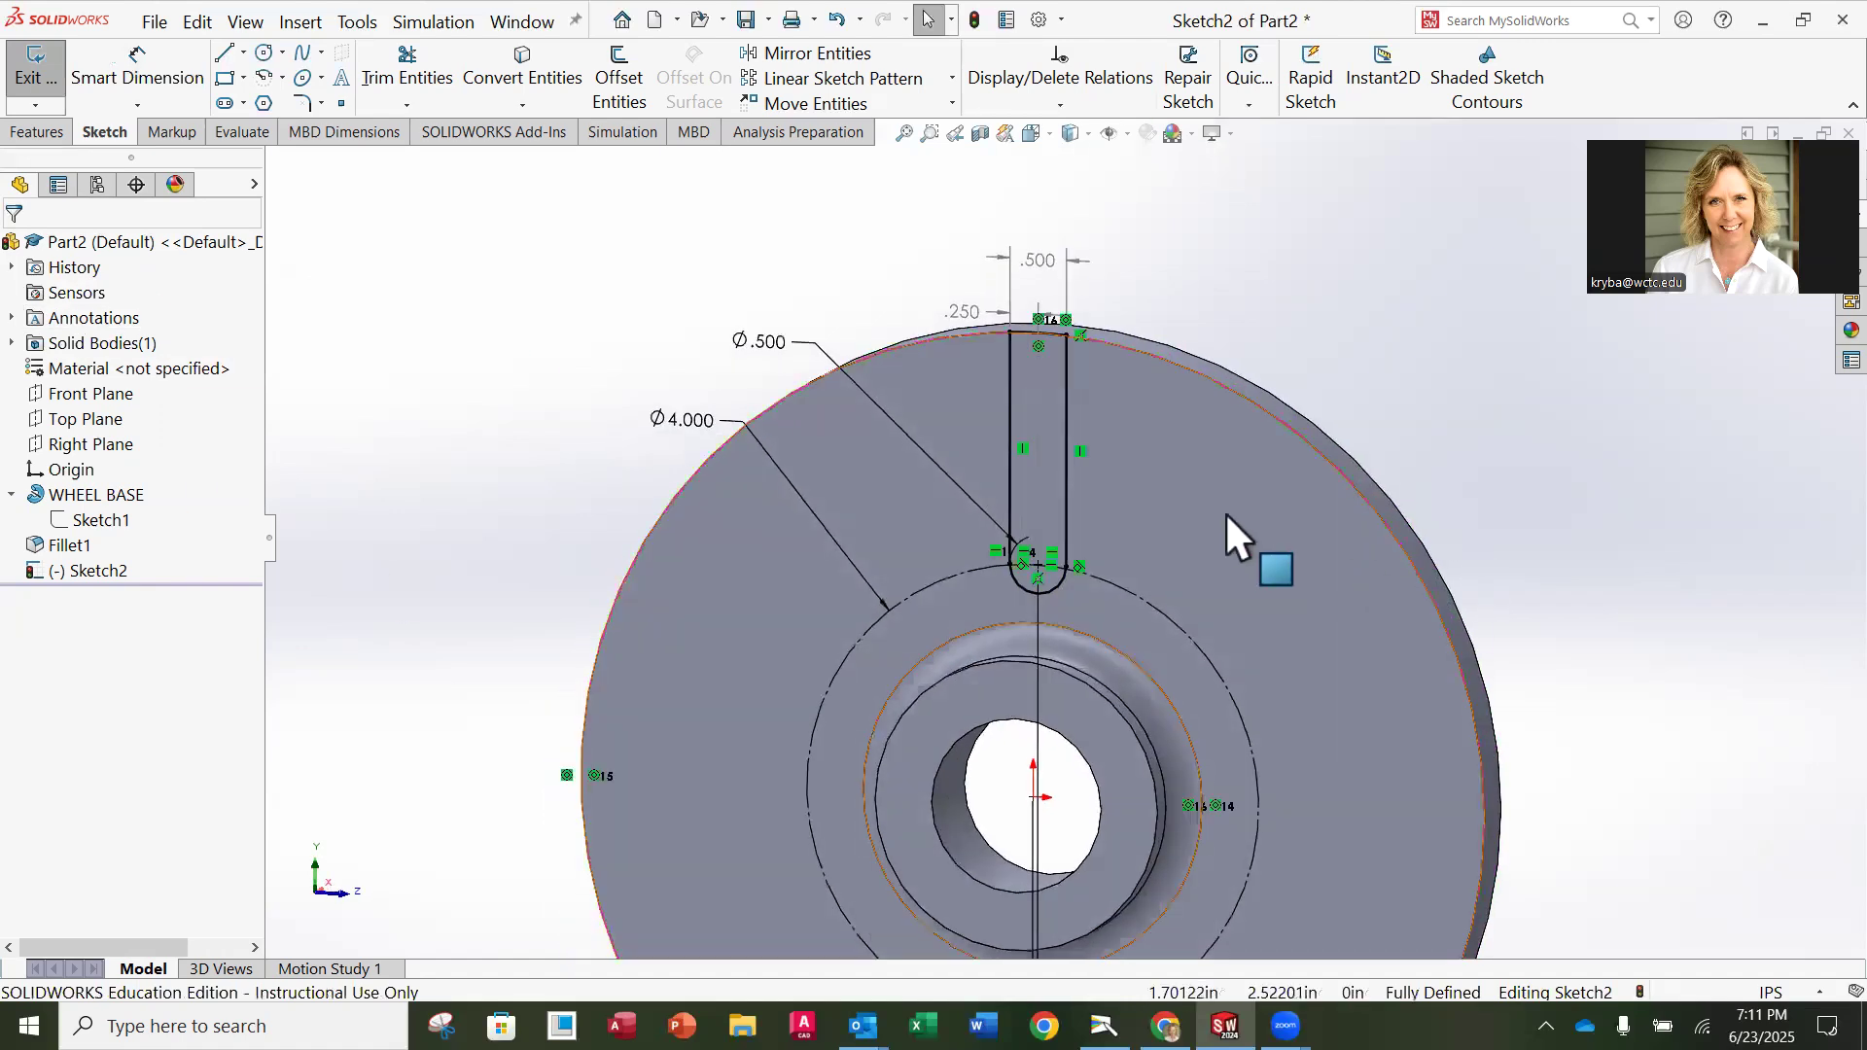
middle_click_drag(1225, 512, 1241, 470)
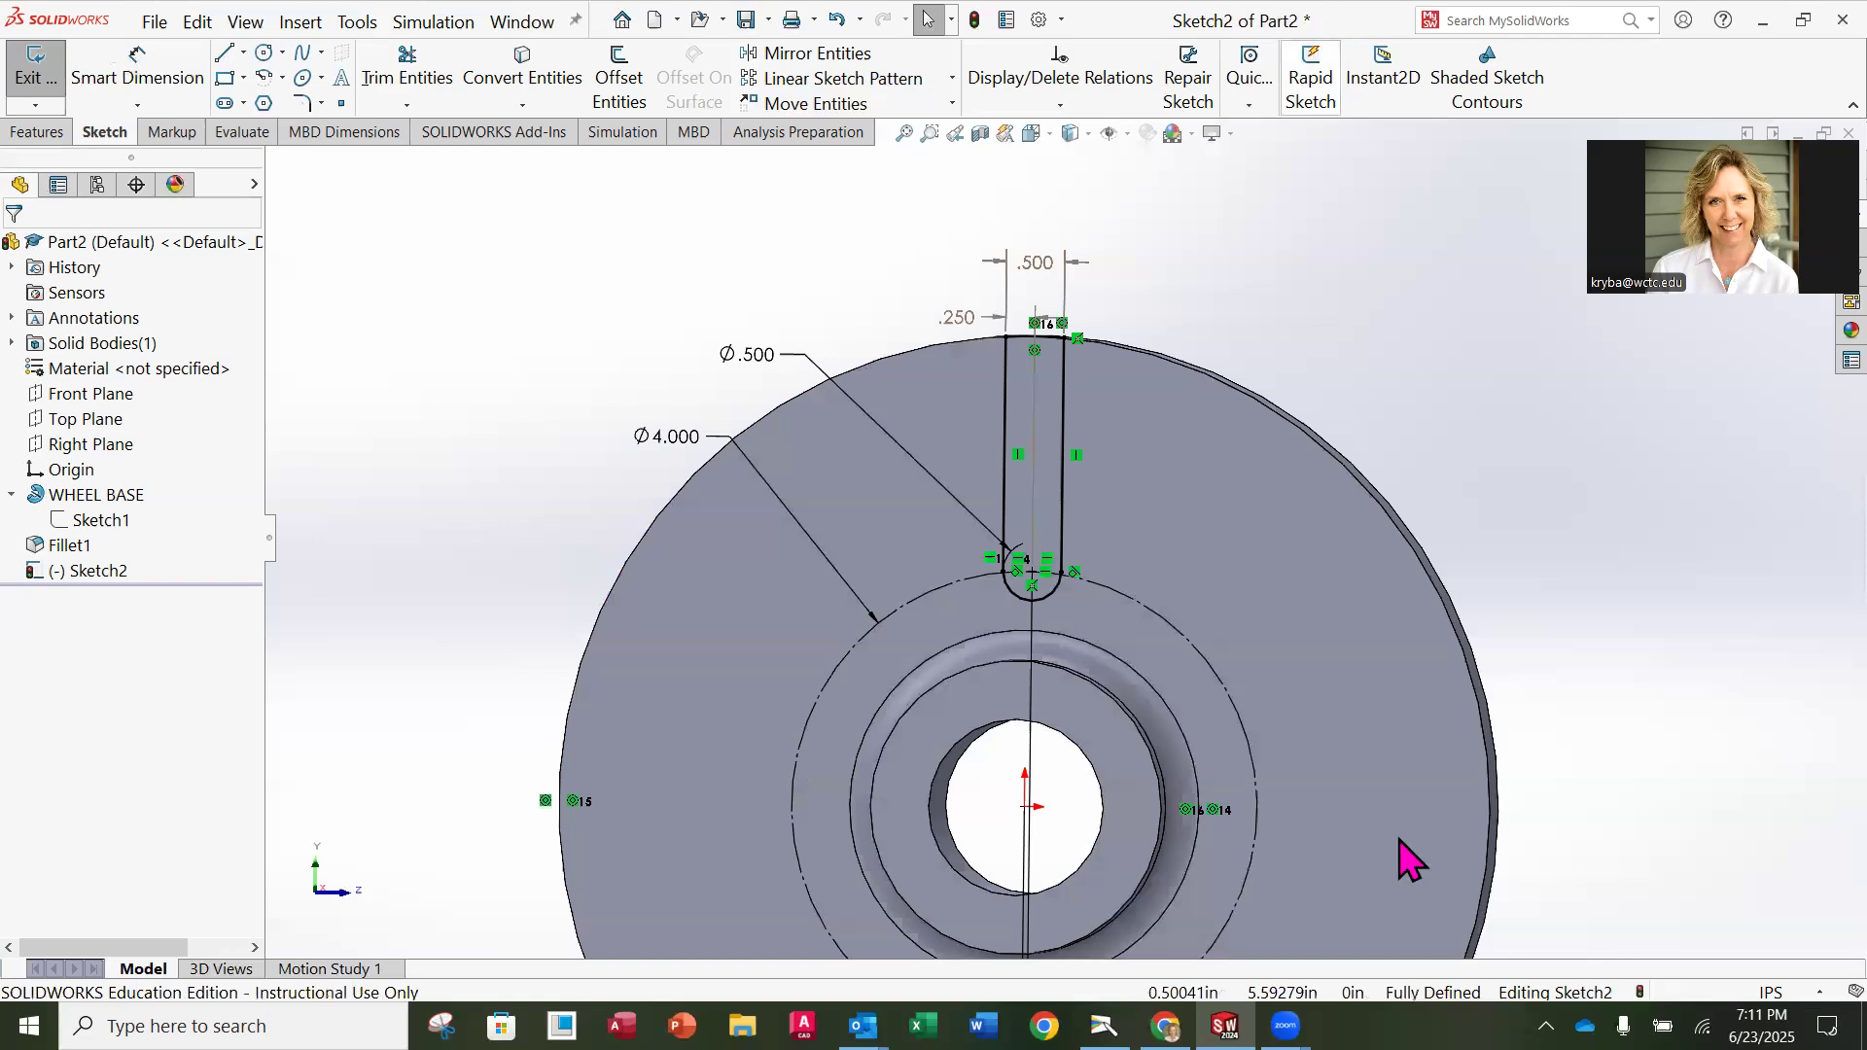
left_click(1094, 105)
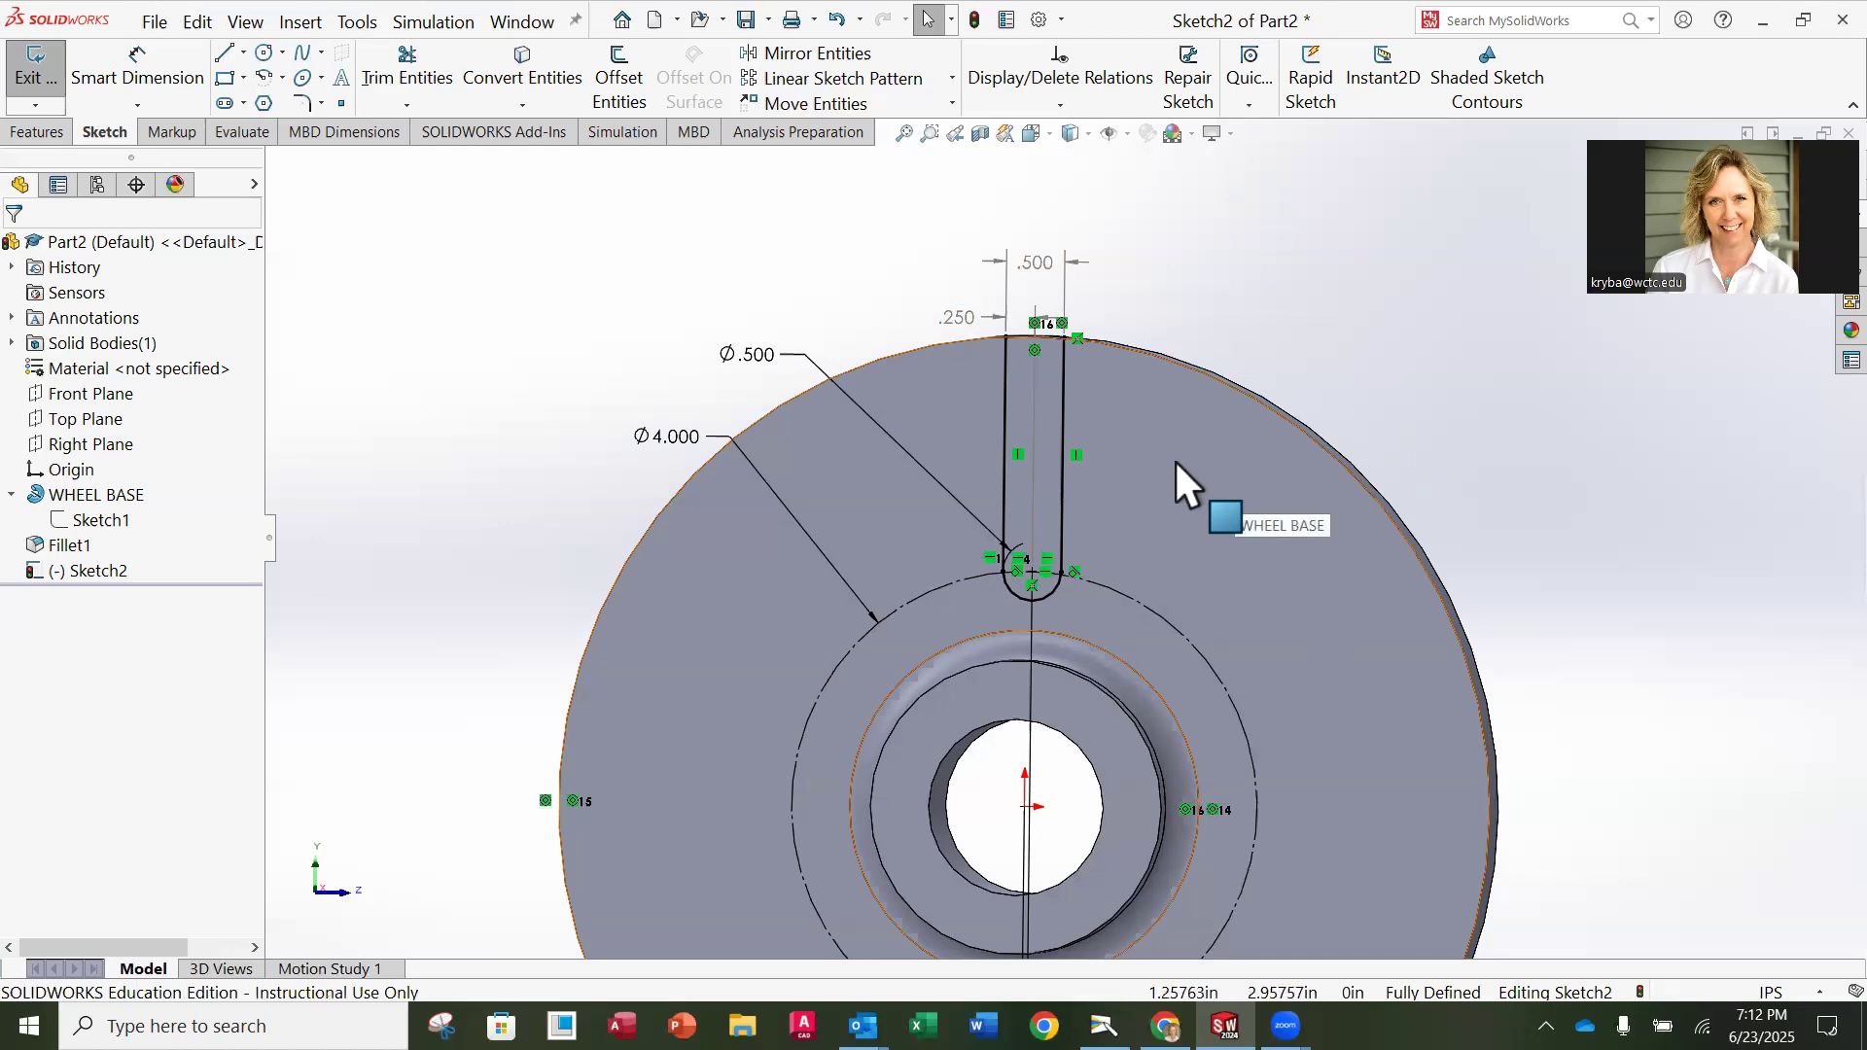
Step: Cut-extrude the slot profile Through All so it passes completely through the disc
left_click(24, 73)
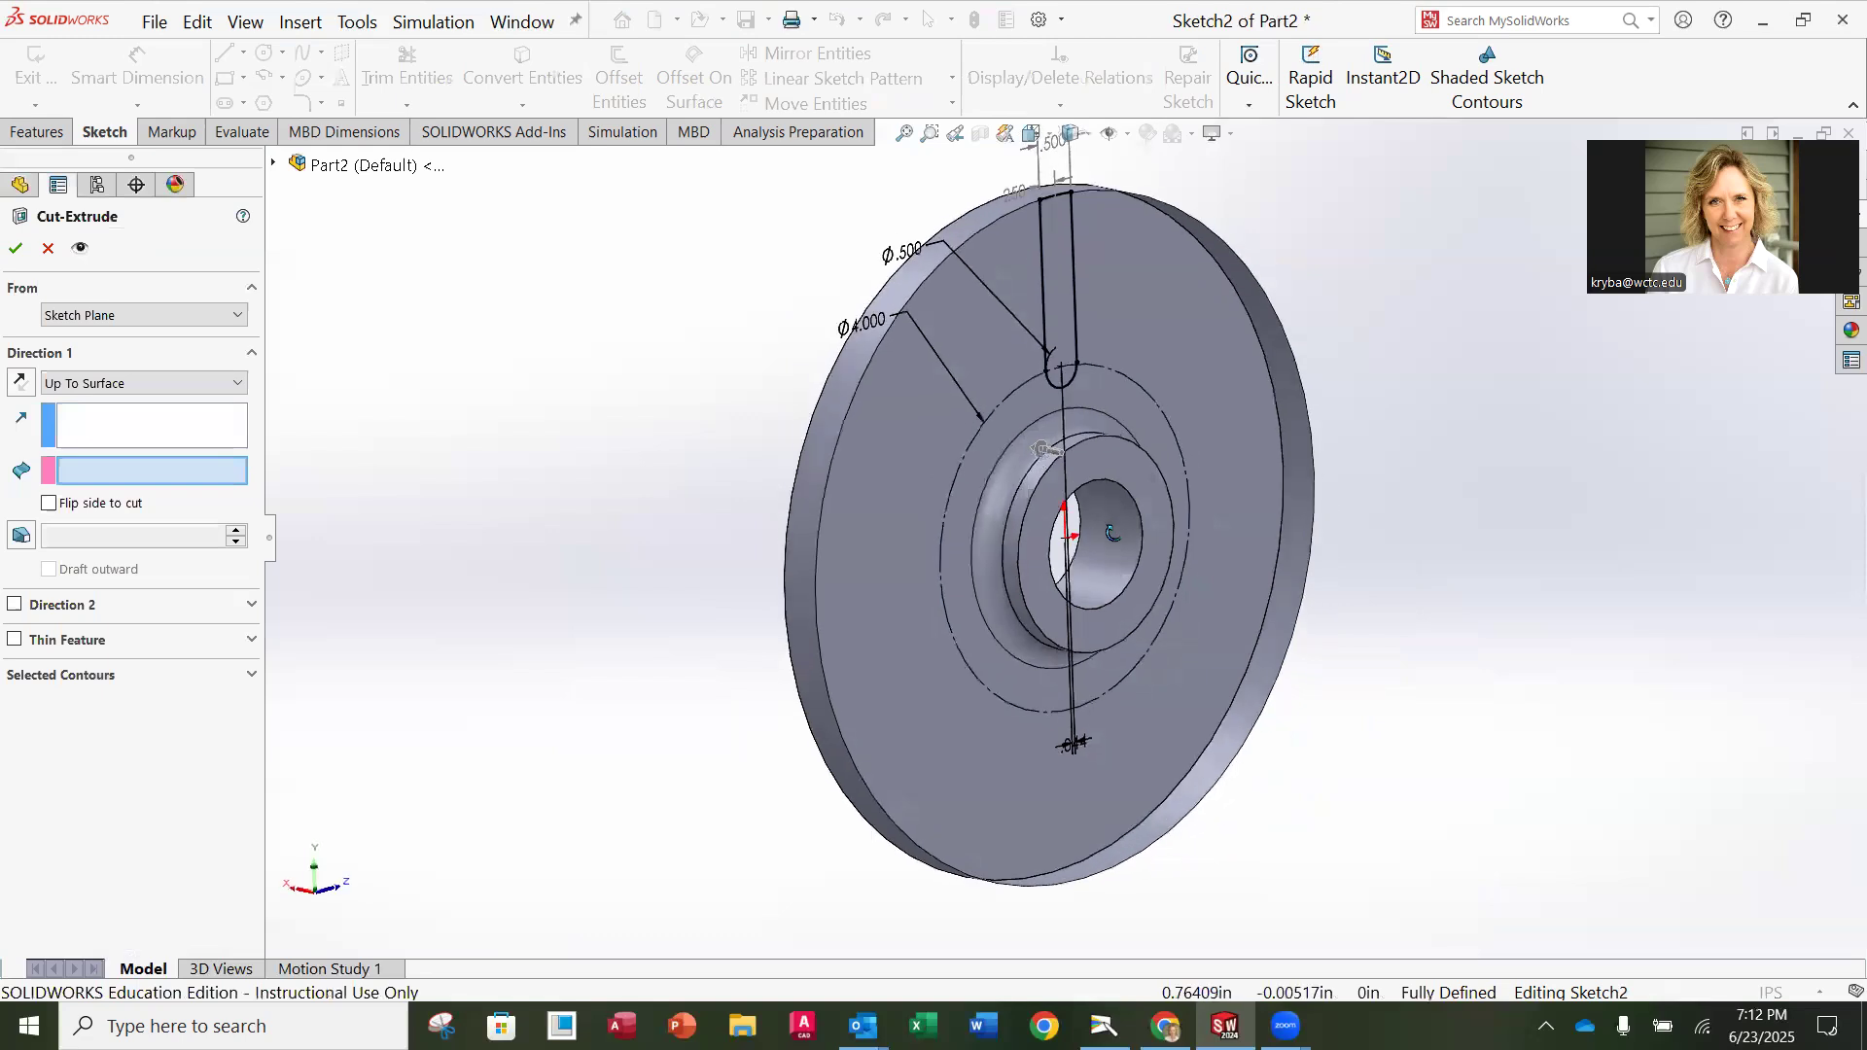
mouse_move(497, 429)
middle_mouse_down()
mouse_move(539, 408)
mouse_move(506, 402)
middle_mouse_up()
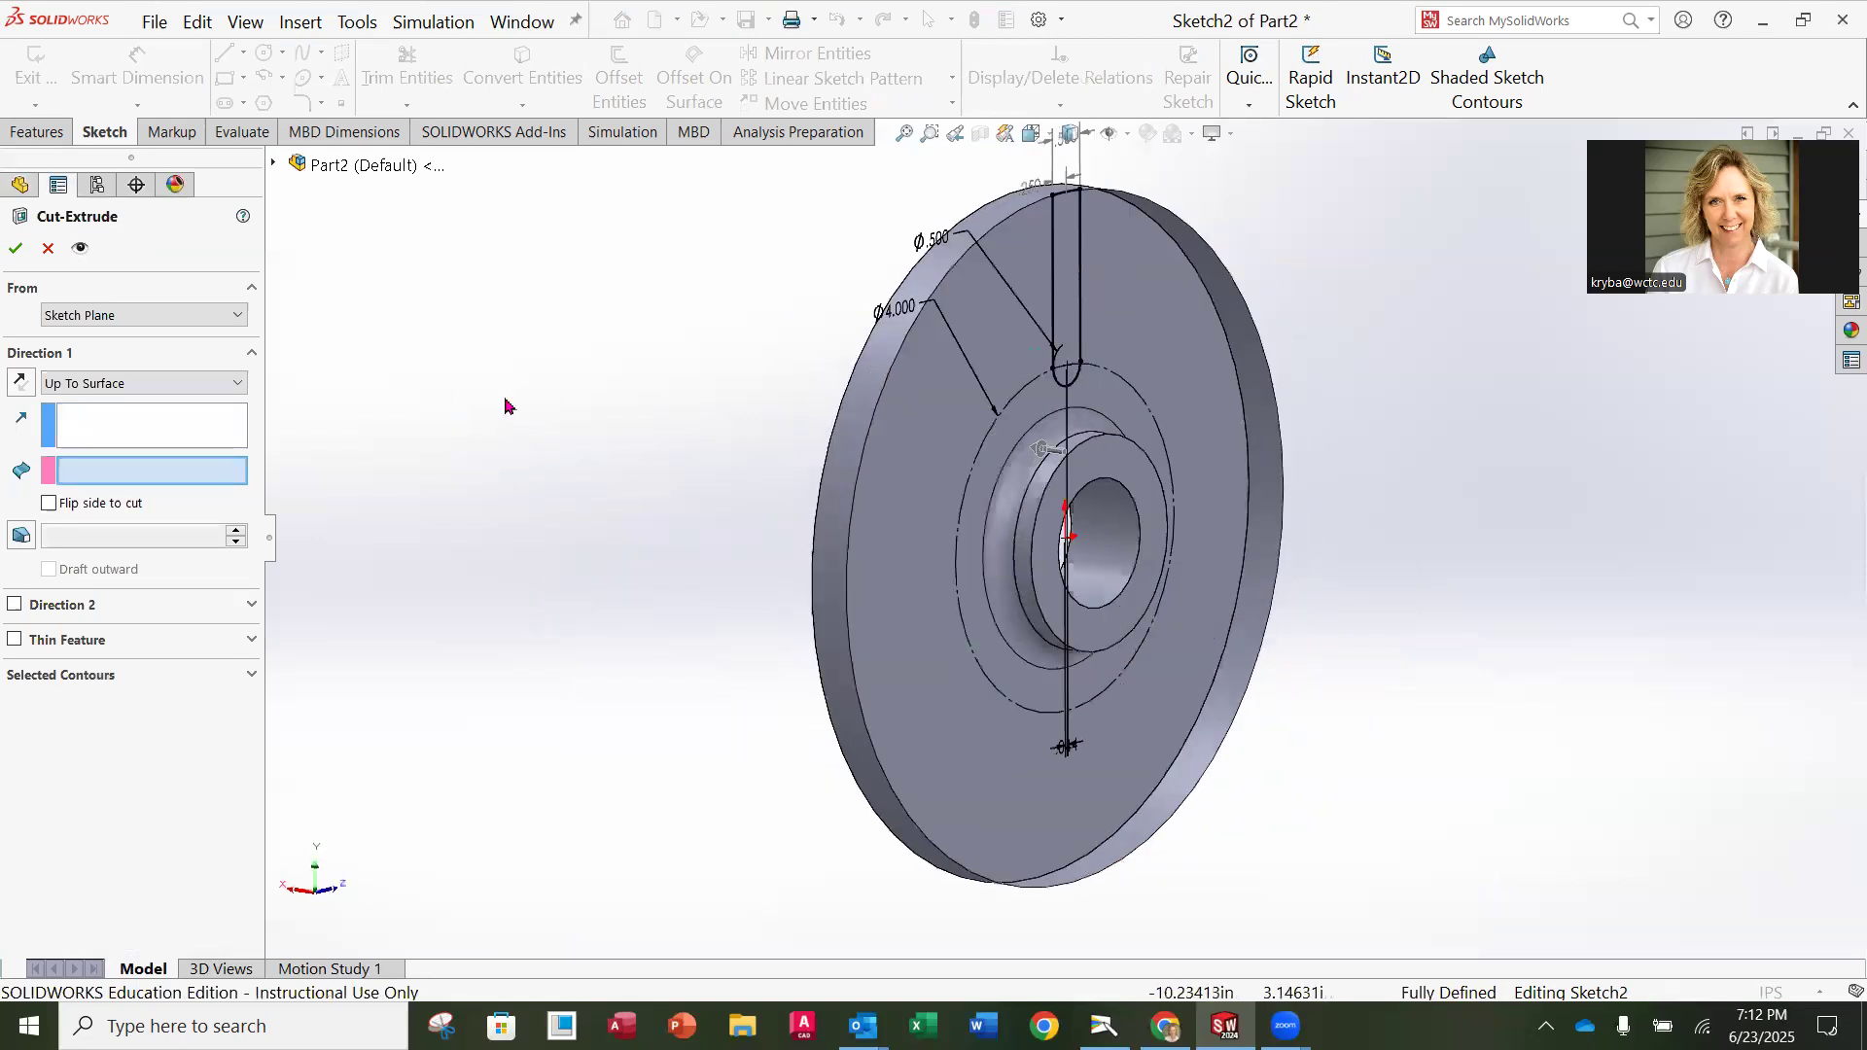
left_click(149, 389)
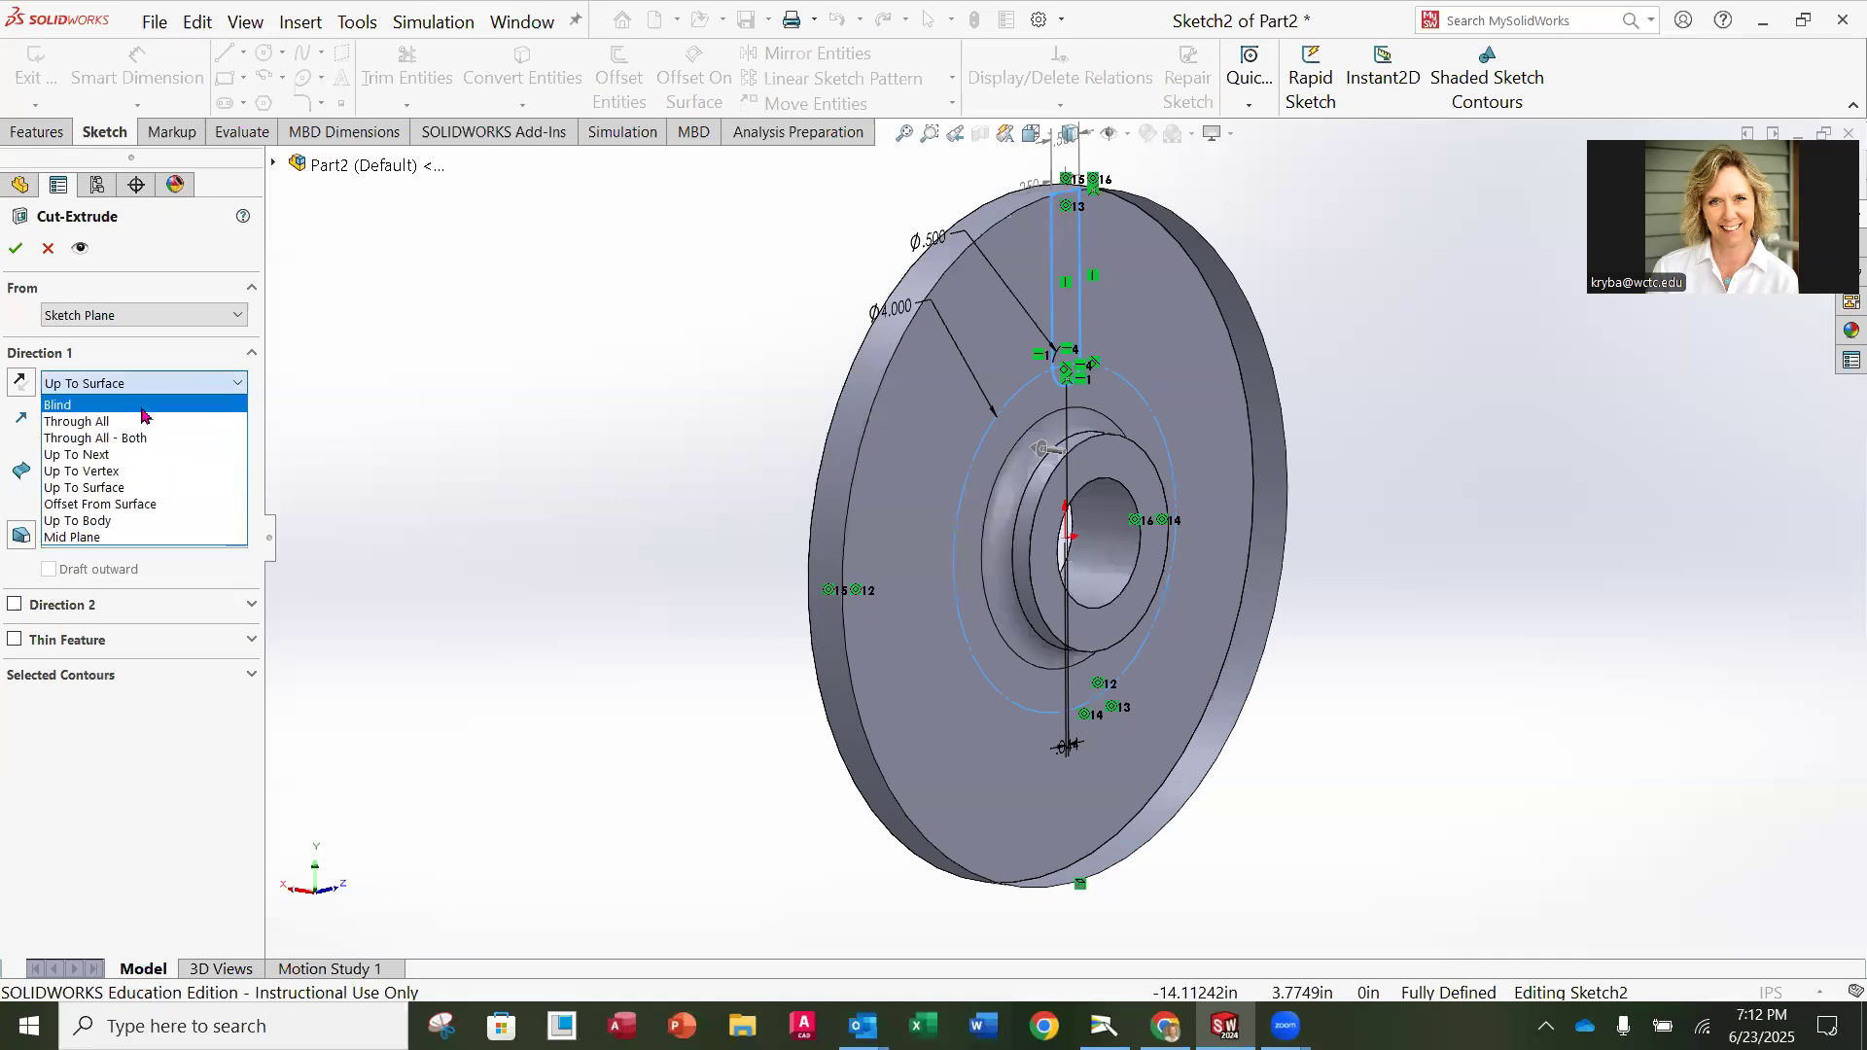
left_click(143, 422)
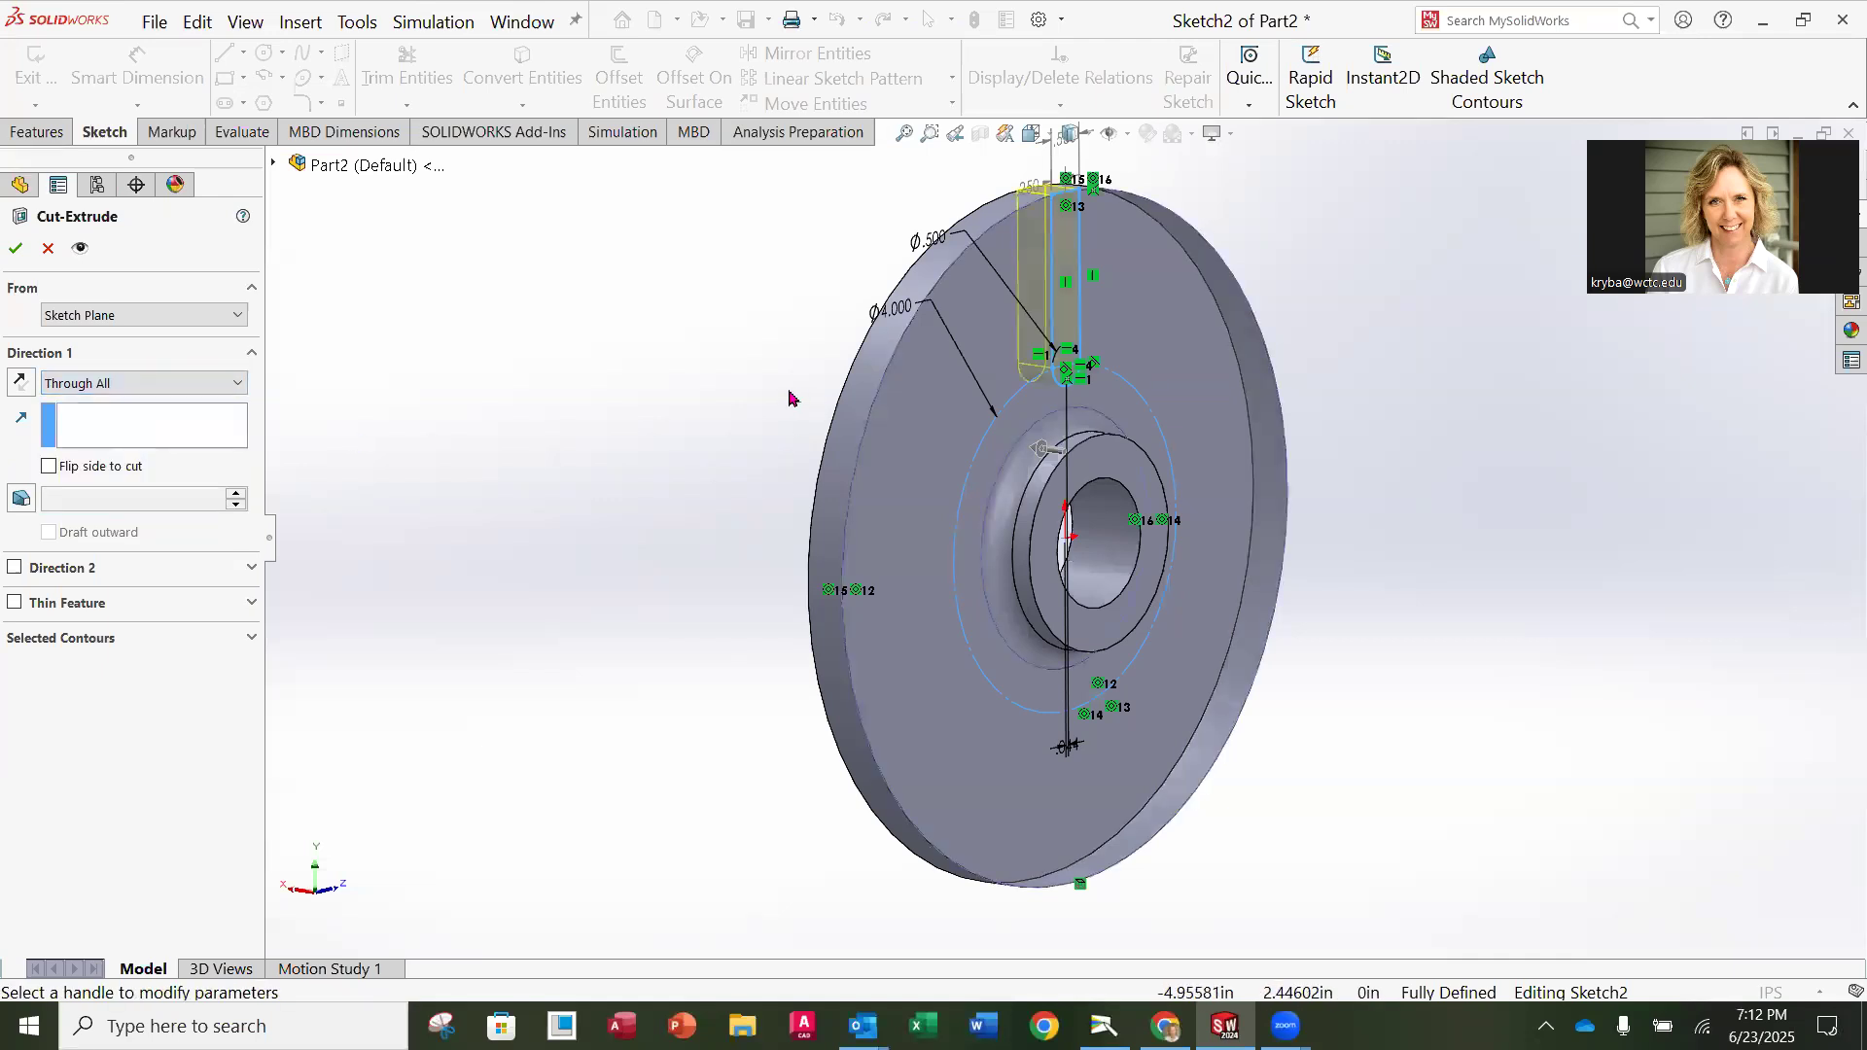
middle_click_drag(784, 364, 887, 348)
mouse_move(907, 352)
middle_mouse_down()
mouse_move(772, 354)
mouse_move(992, 348)
mouse_move(855, 359)
mouse_move(961, 385)
mouse_move(779, 370)
middle_mouse_up()
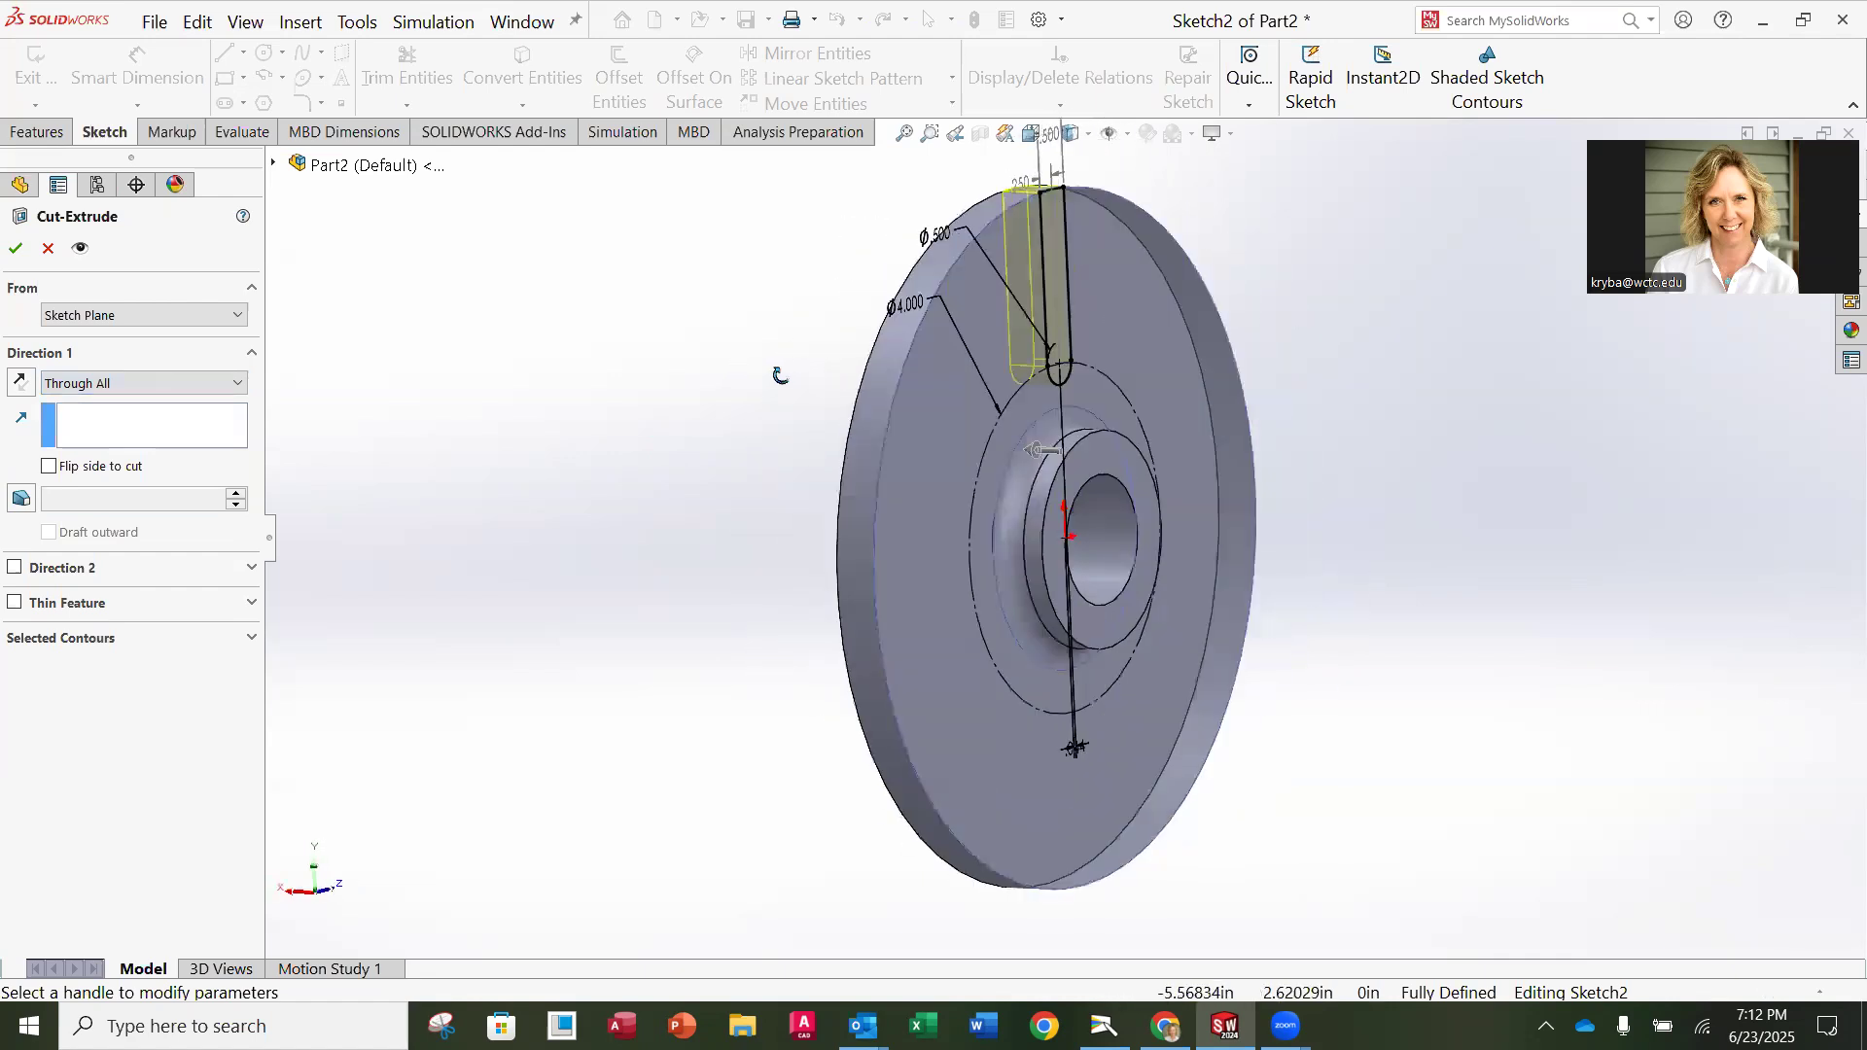
left_click(15, 248)
mouse_move(527, 286)
middle_mouse_down()
mouse_move(488, 303)
mouse_move(583, 313)
middle_mouse_up()
left_click(596, 309)
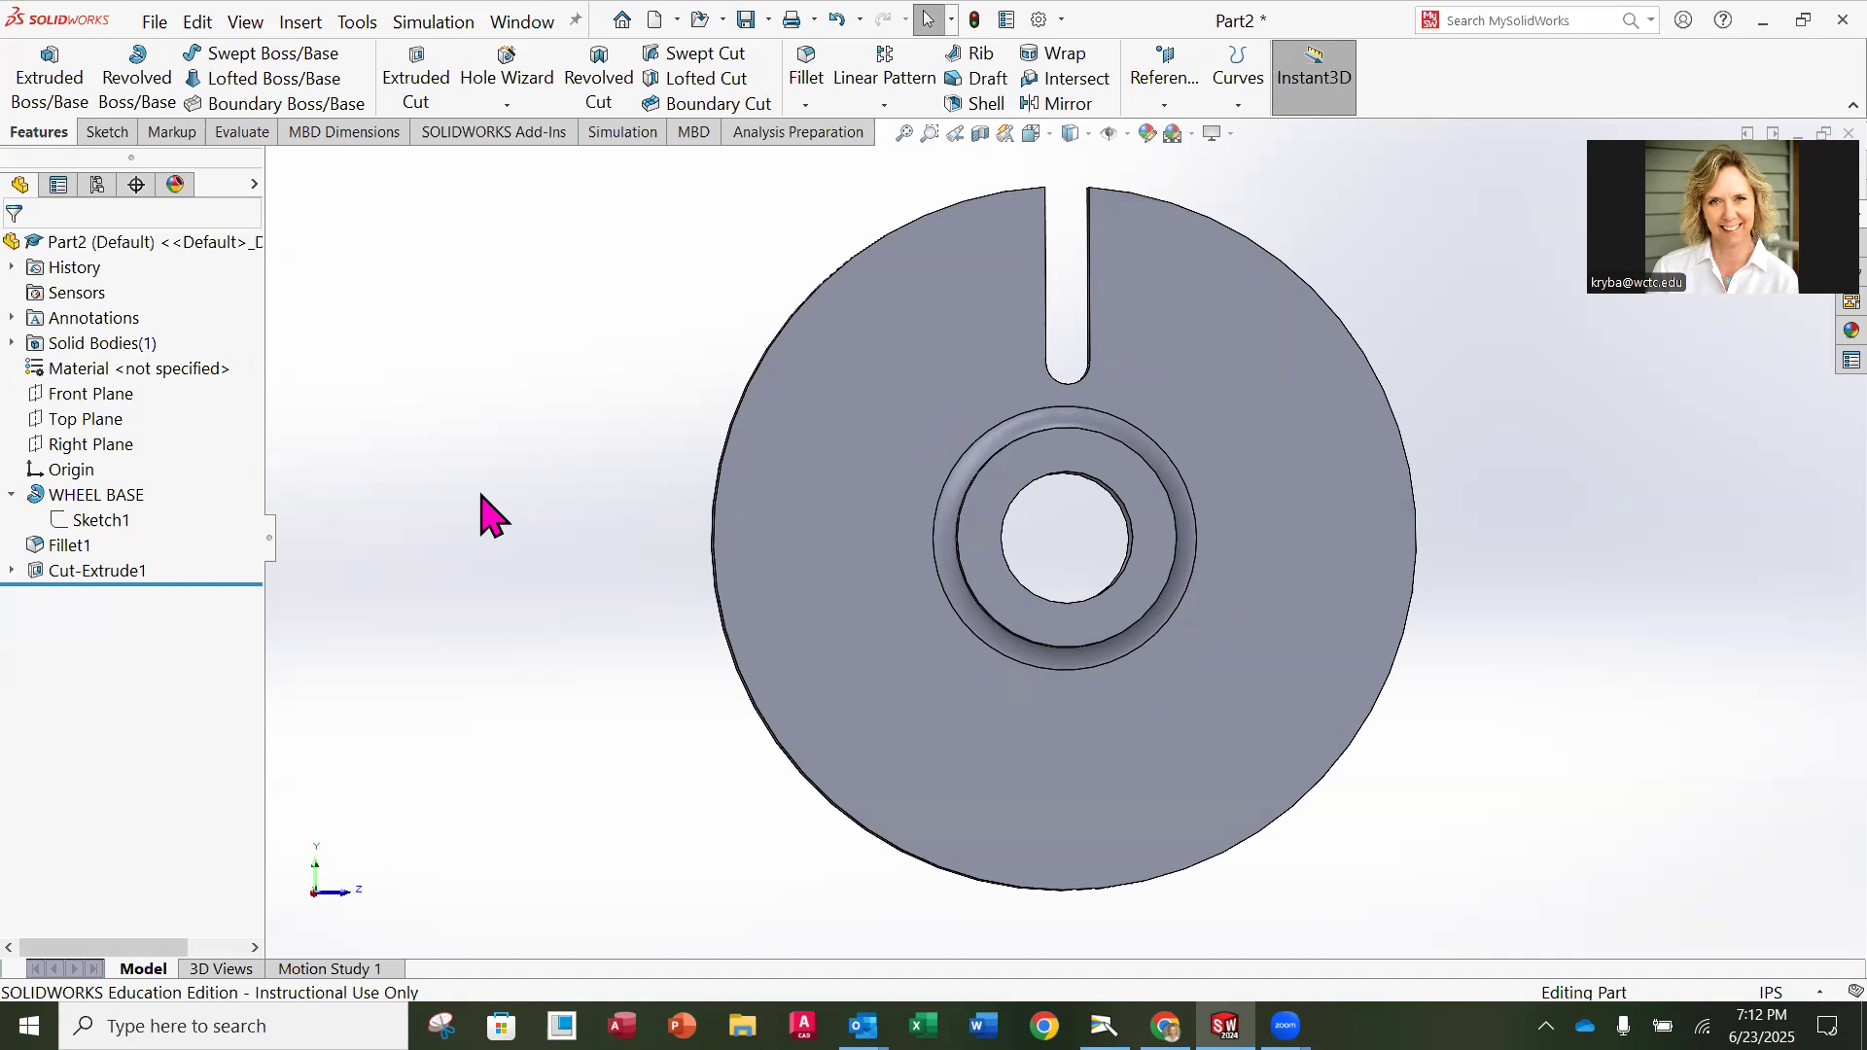
Step: Rename the slot's cut feature SLOT and expand it to show its sketch
left_click(102, 574)
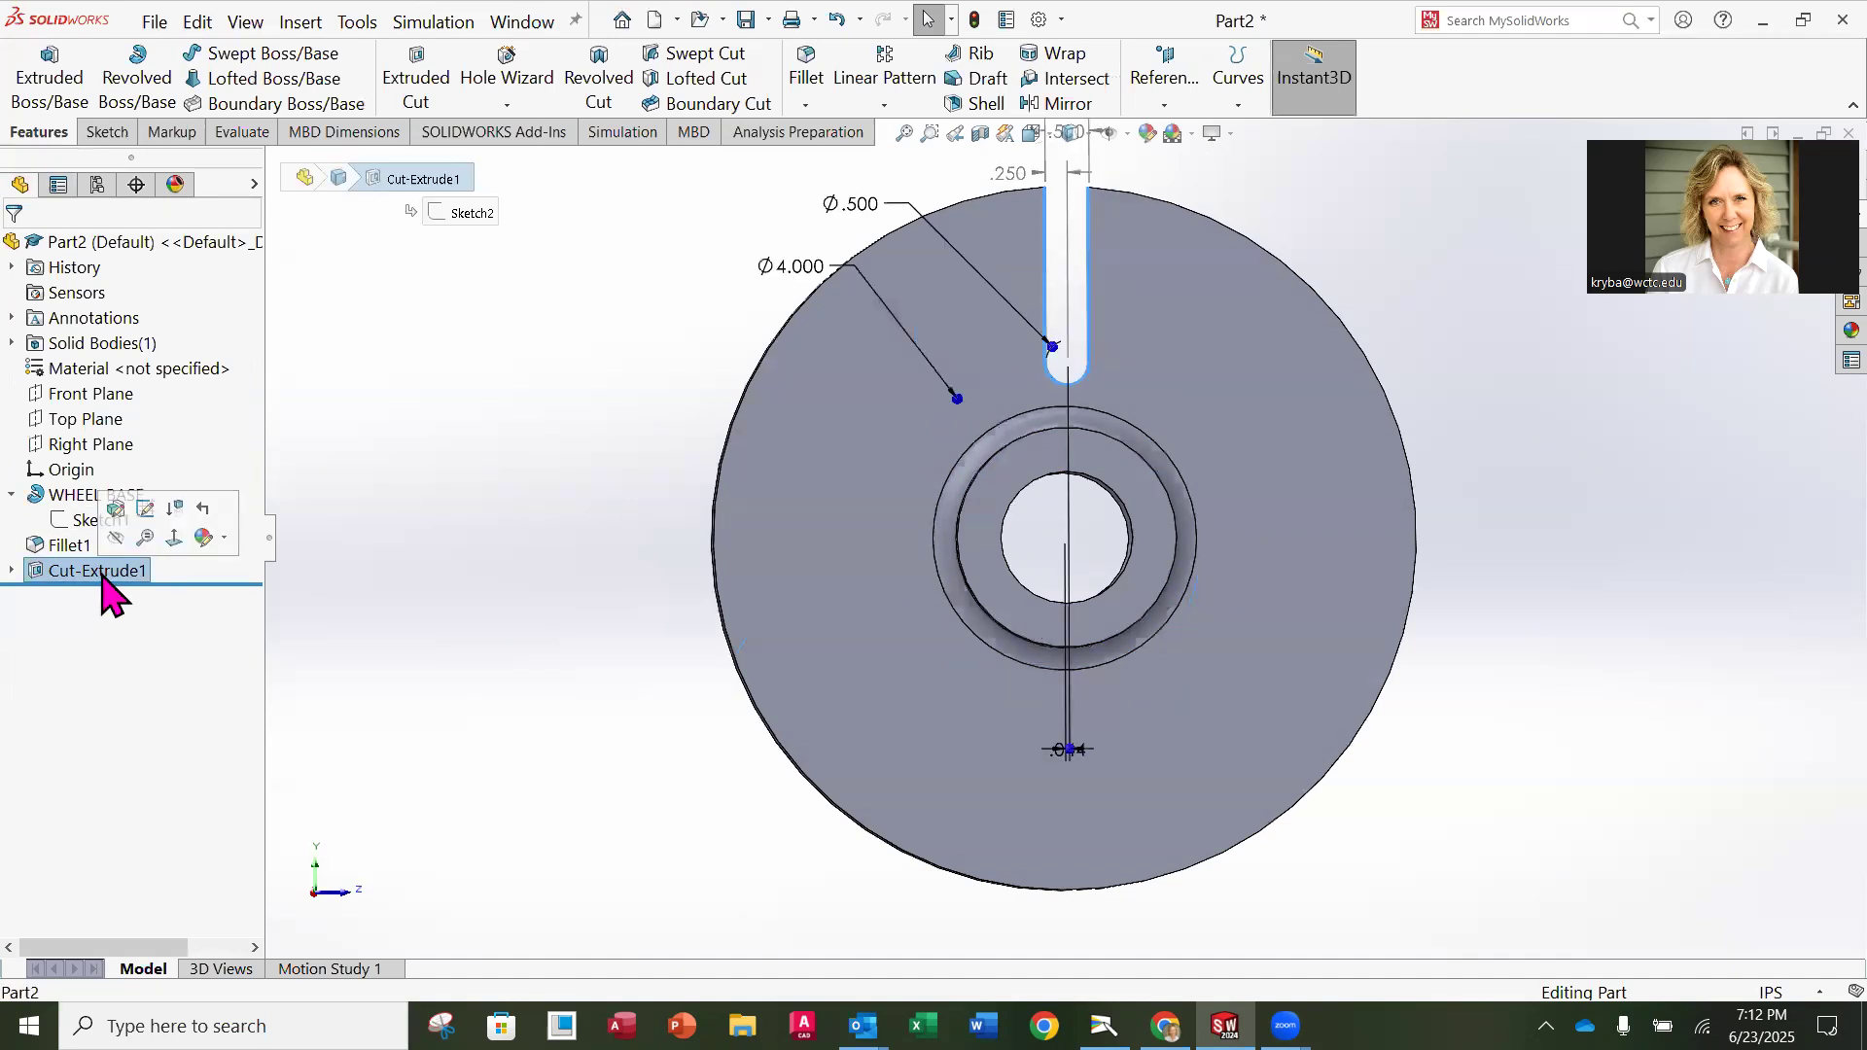
right_click(113, 573)
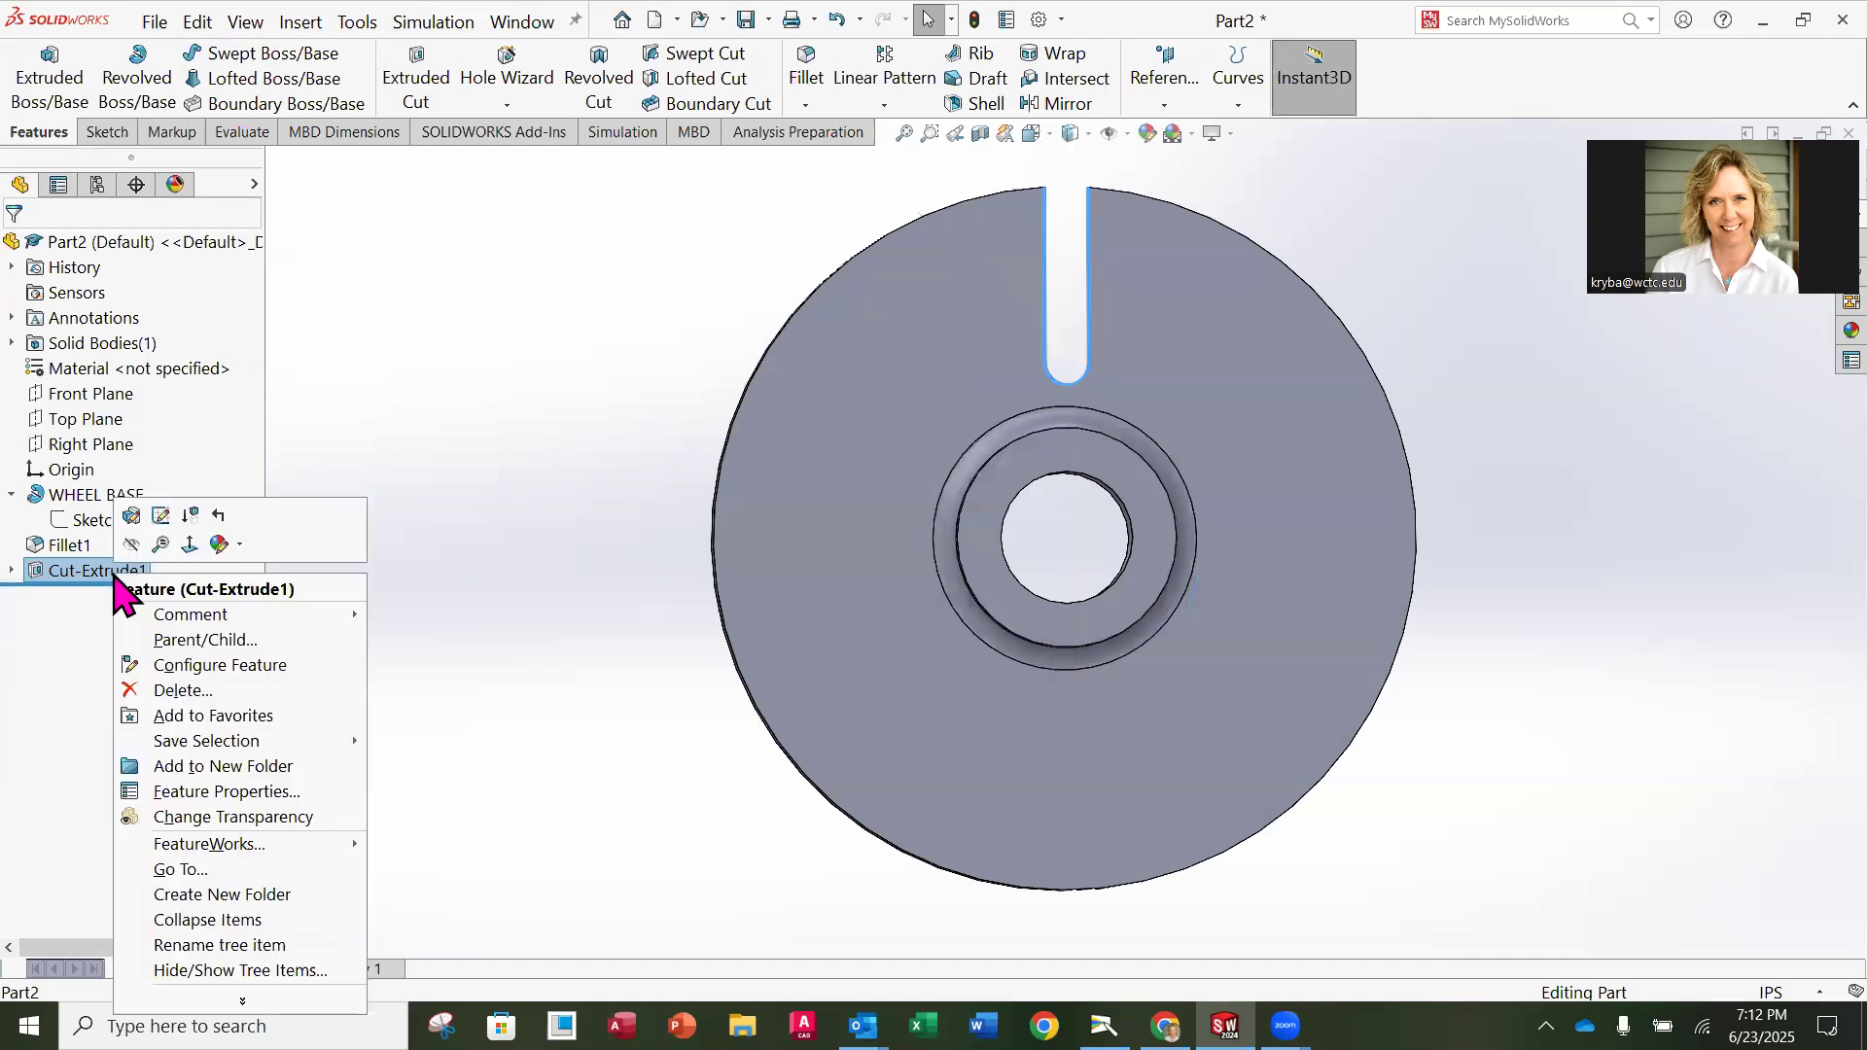
left_click(218, 947)
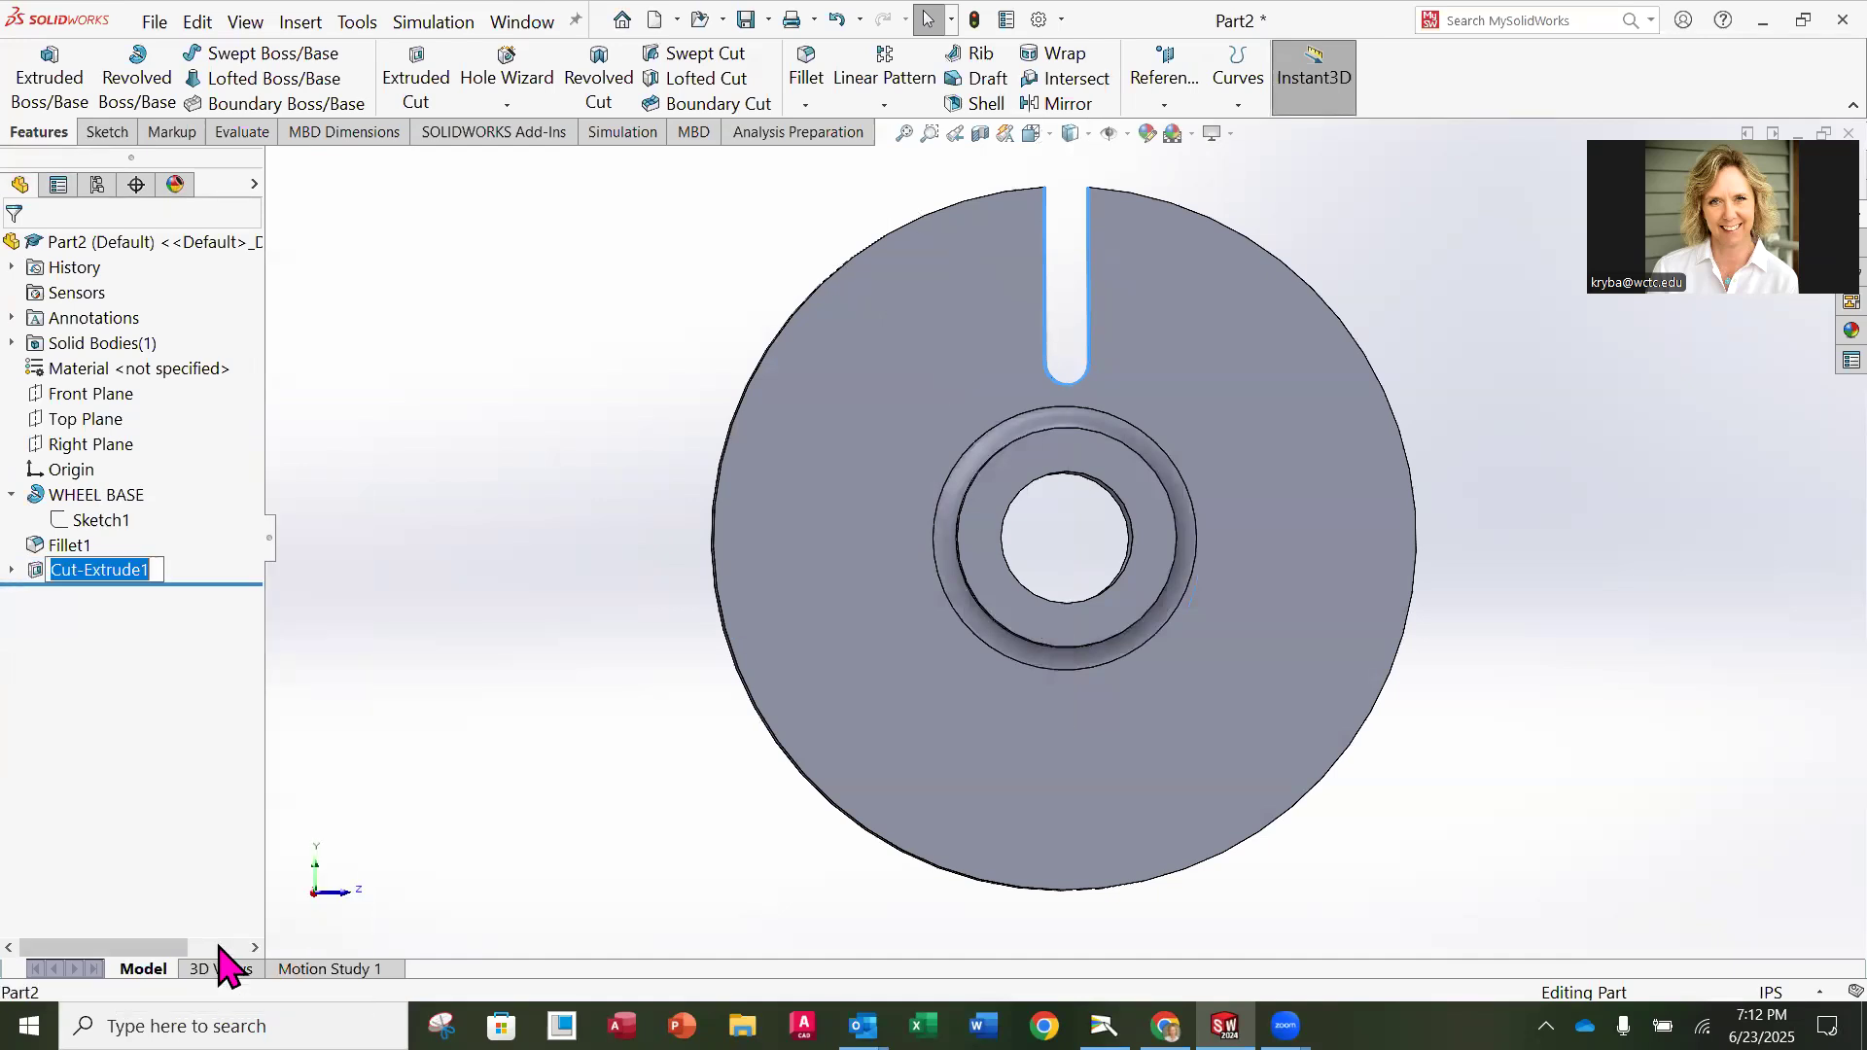
type("SLOT")
left_click(291, 776)
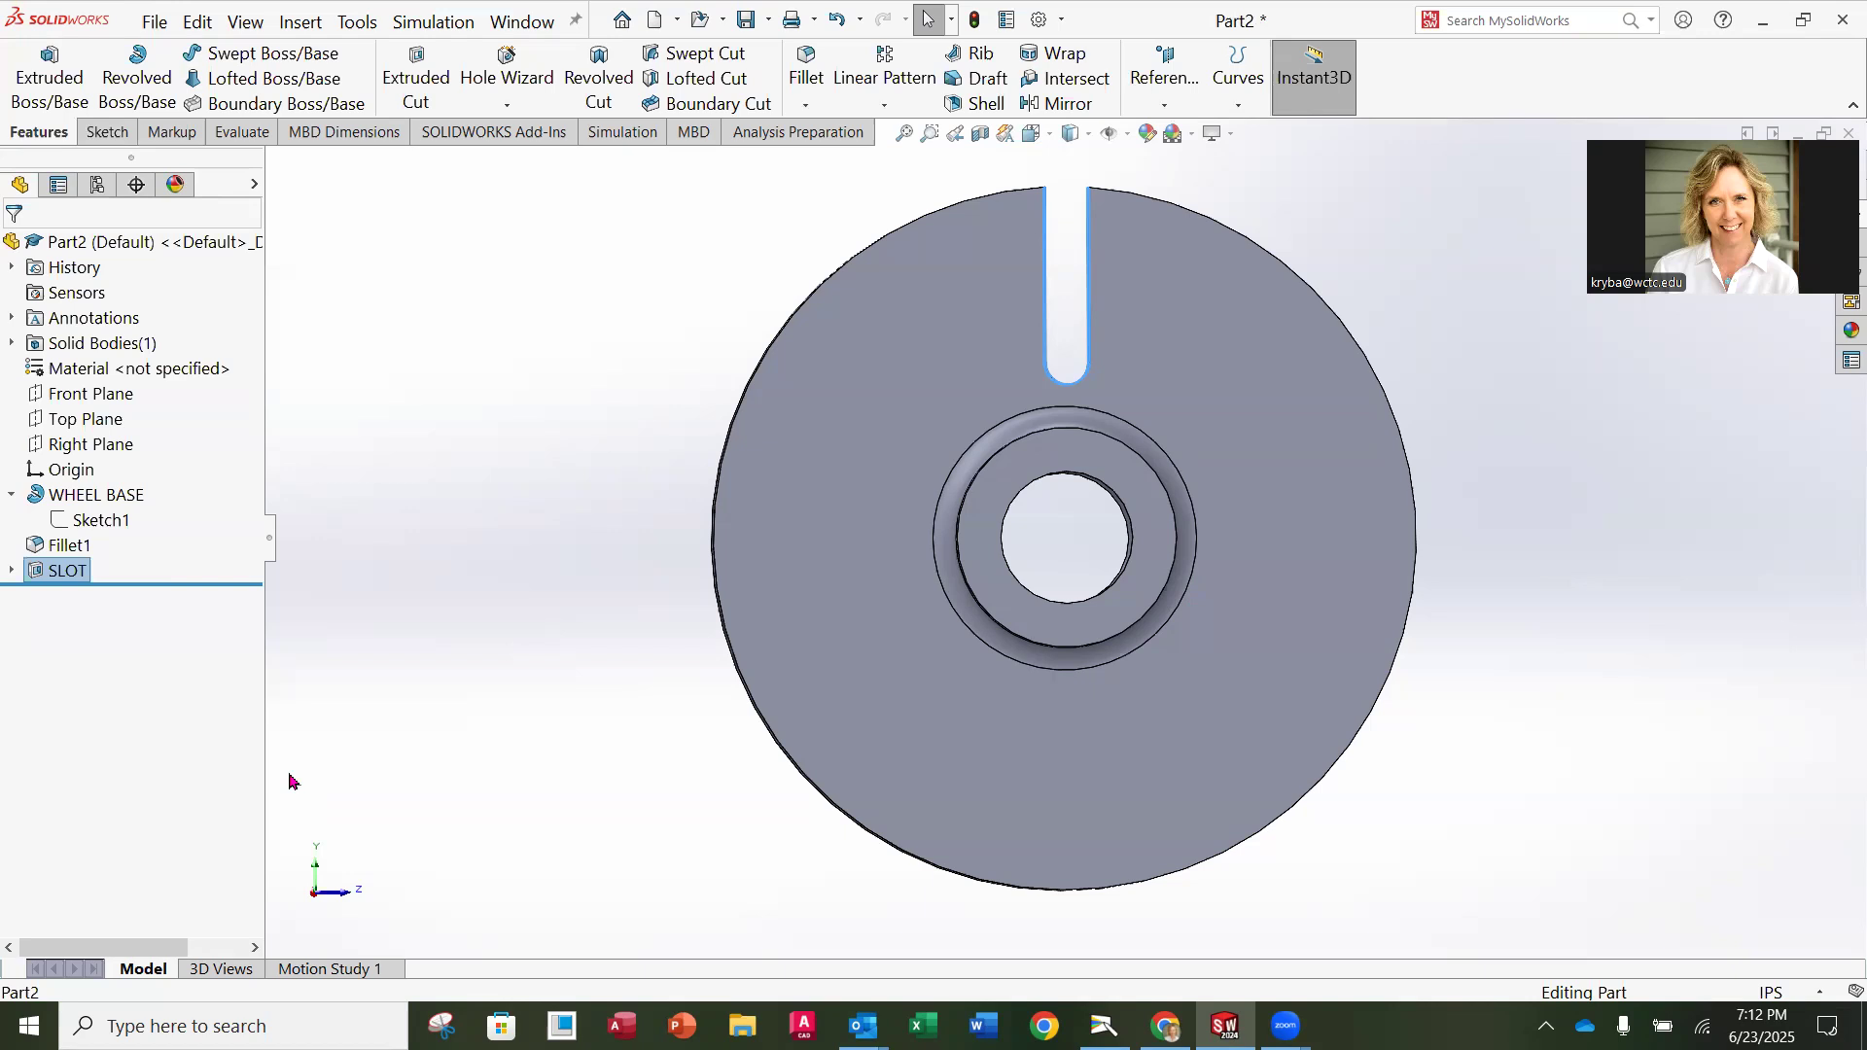
left_click(337, 764)
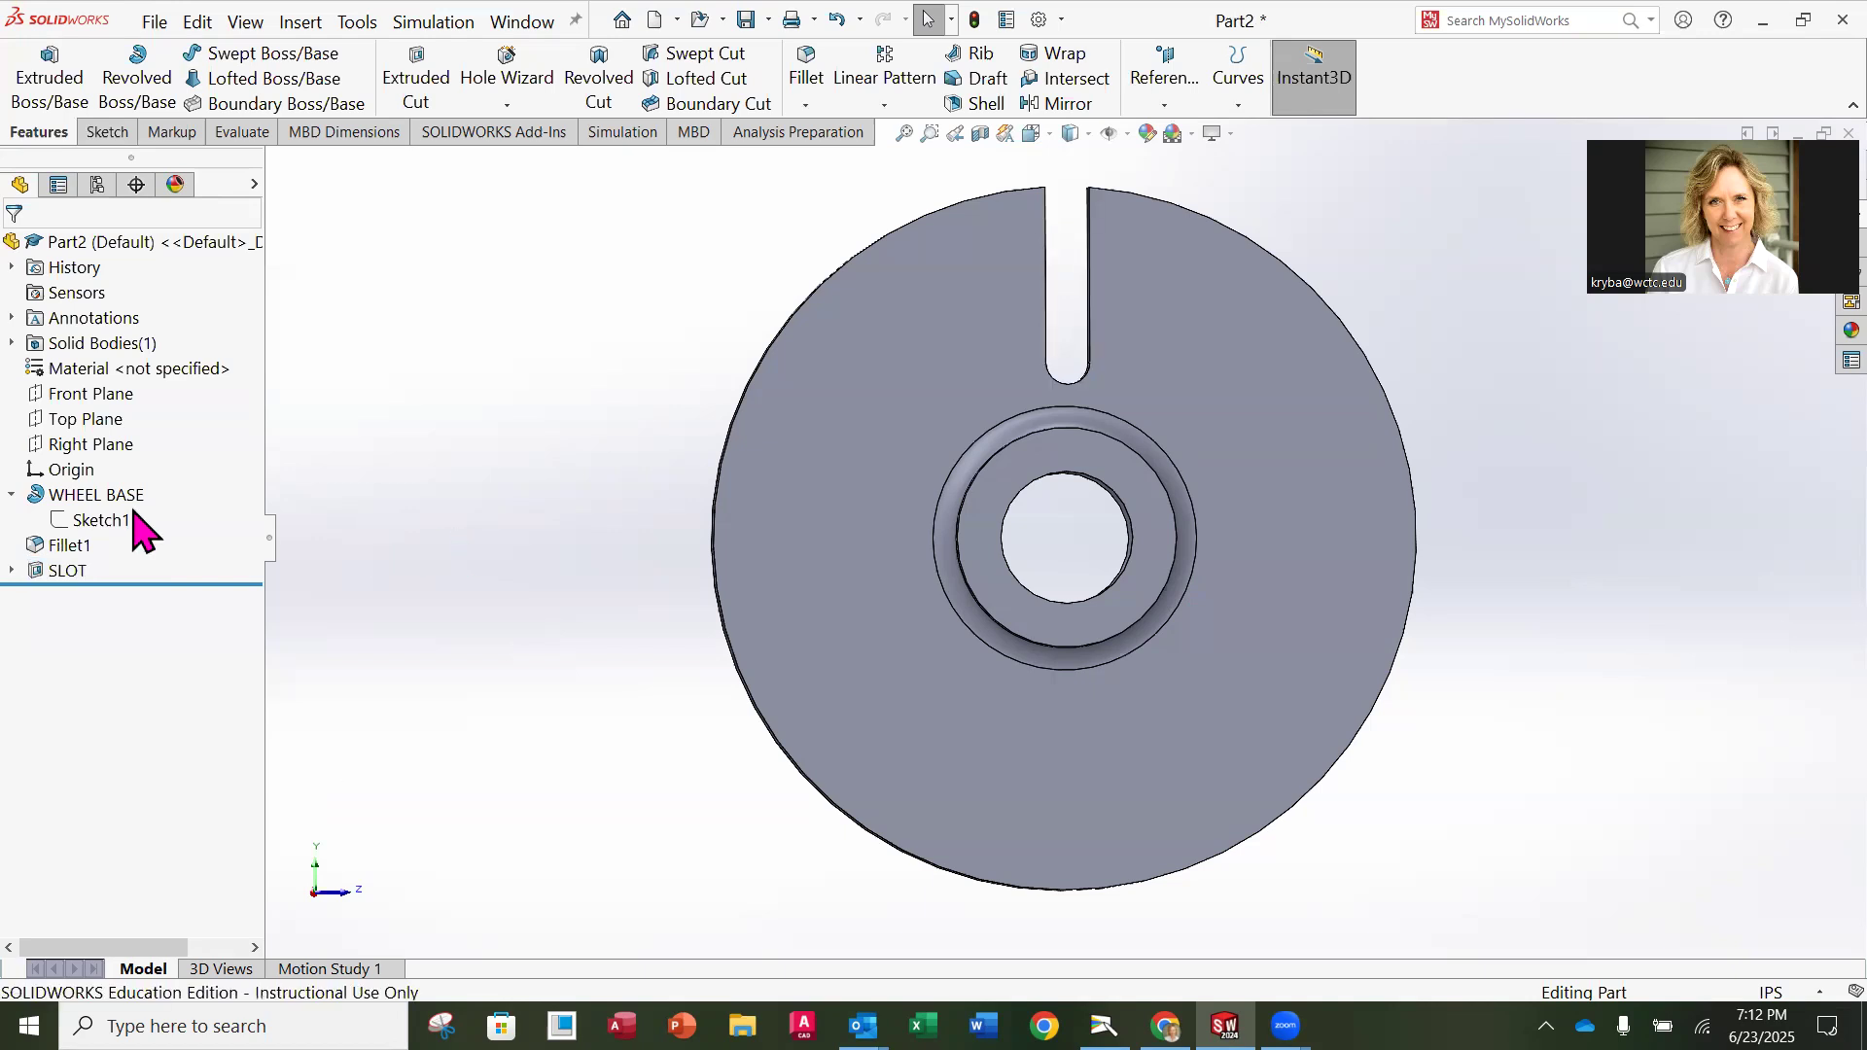
left_click(12, 572)
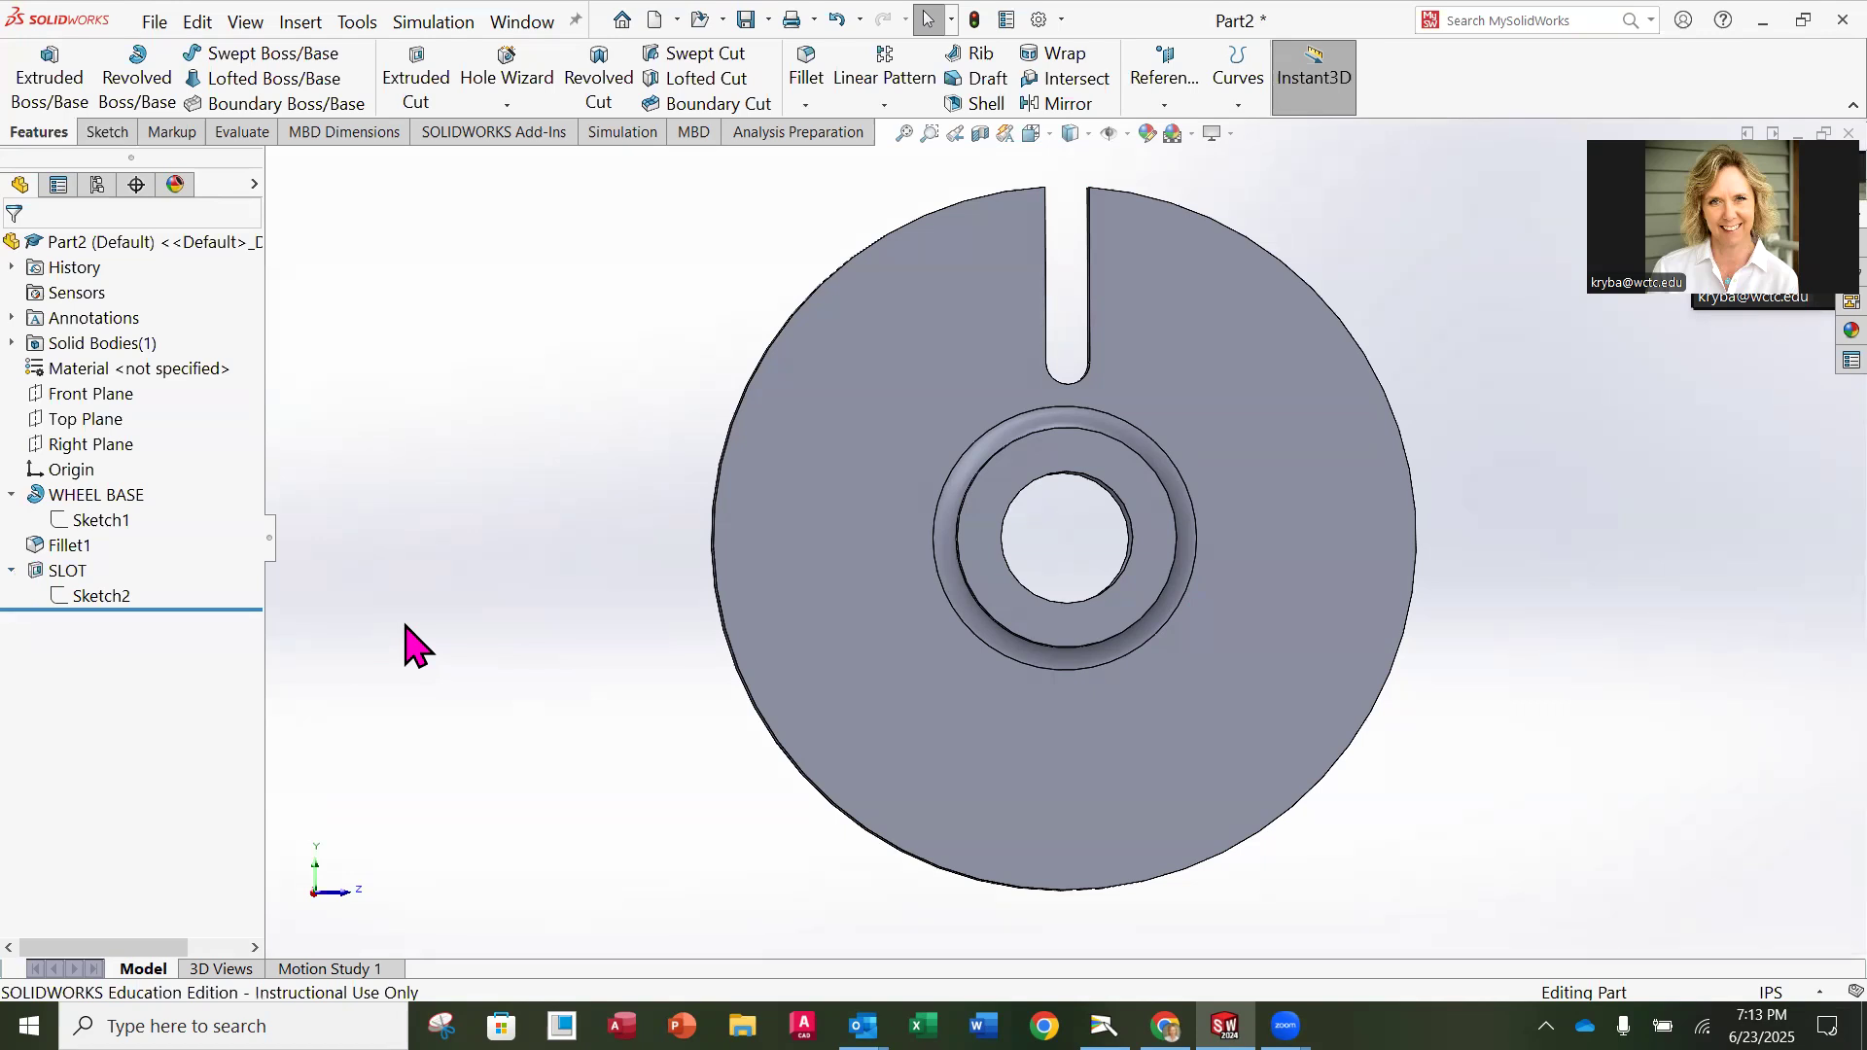
Step: Save the part as GENEVA_WHEEL2 in the Module3 folder
left_click(157, 22)
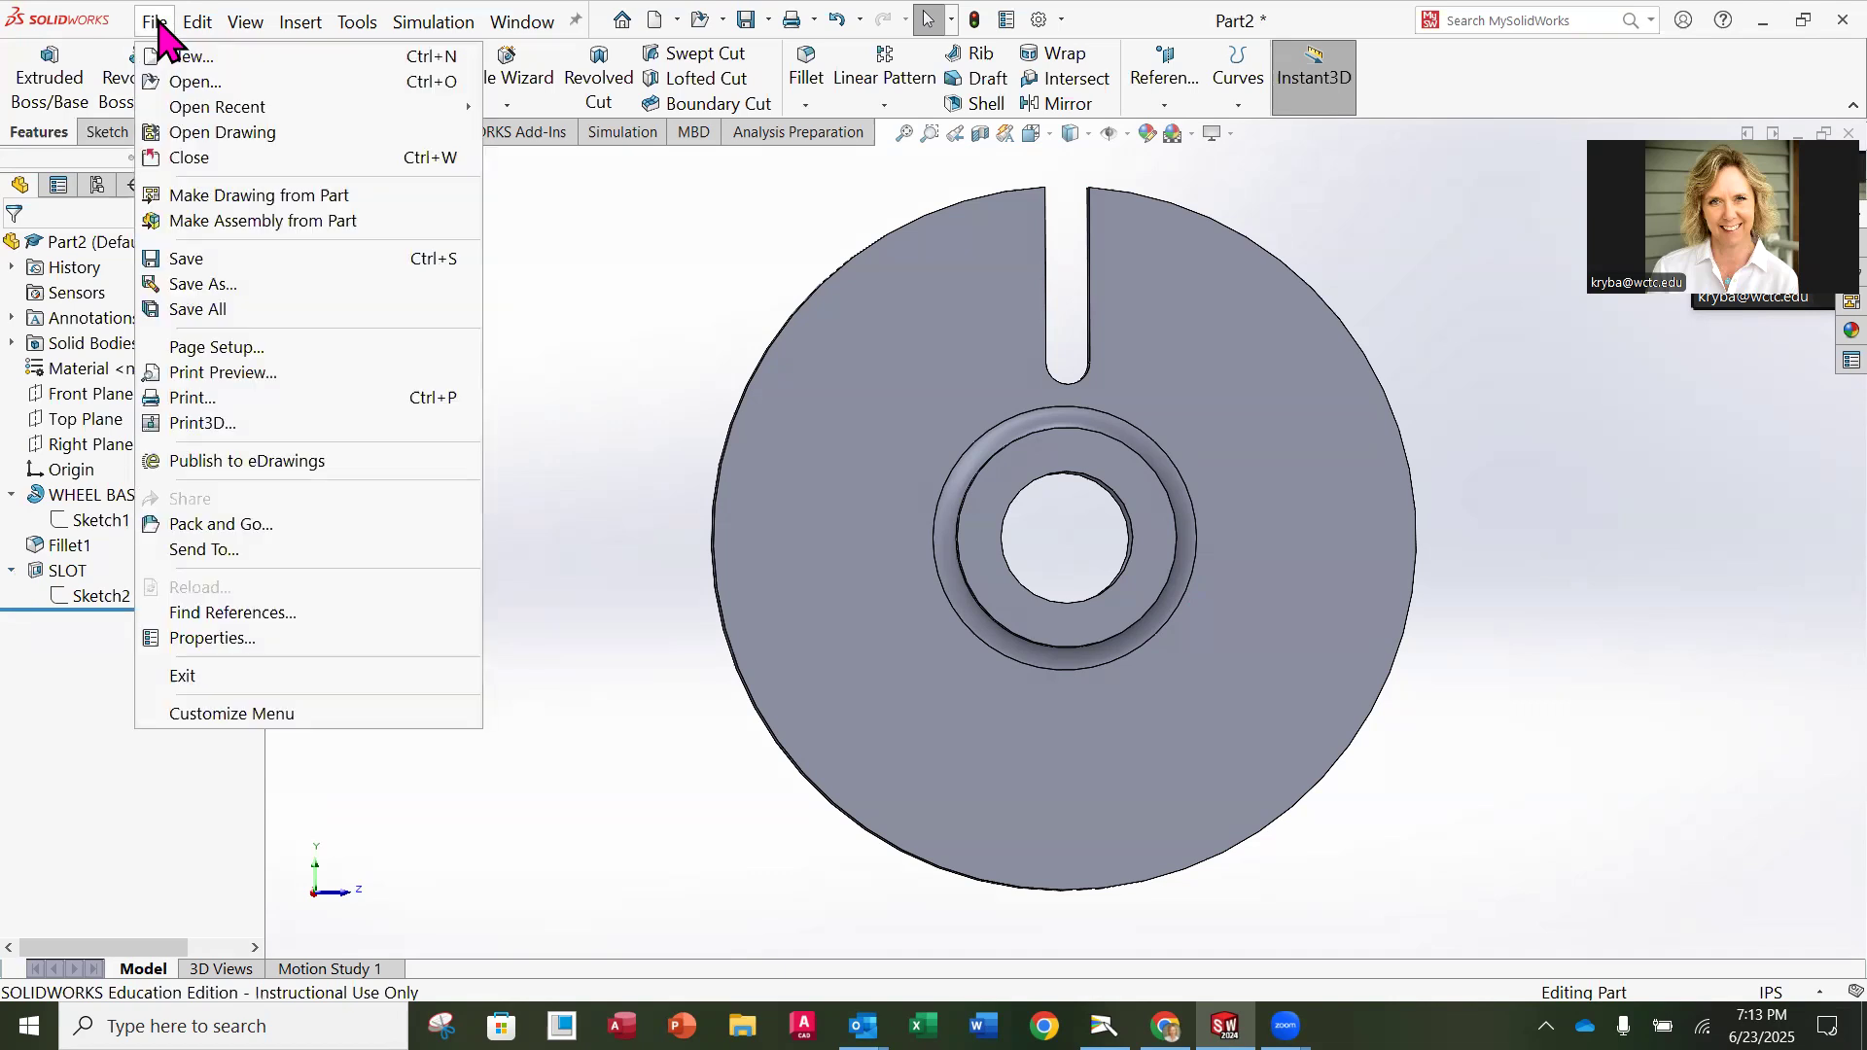
left_click(226, 285)
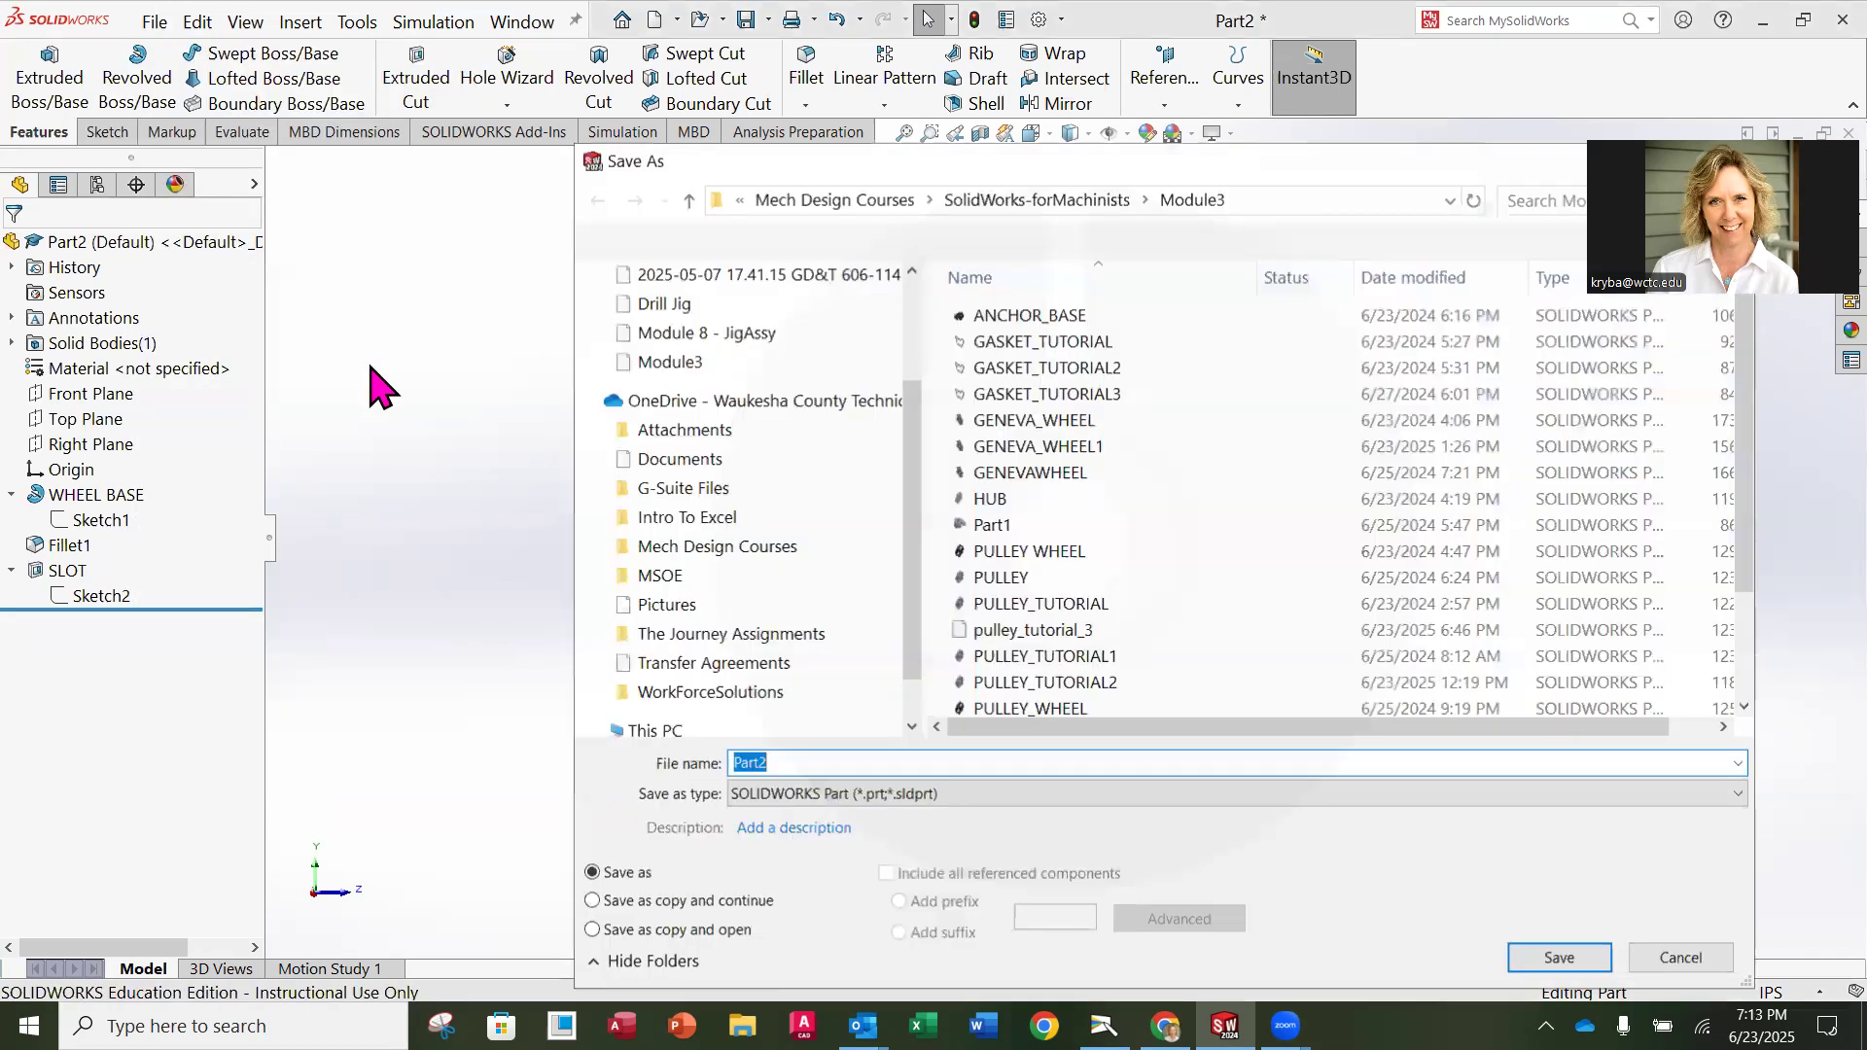
type("GENVA")
key("BackSpace")
key("BackSpace")
type("EVA WH")
key("BackSpace")
key("BackSpace")
key("BackSpace")
type("_WHEEL")
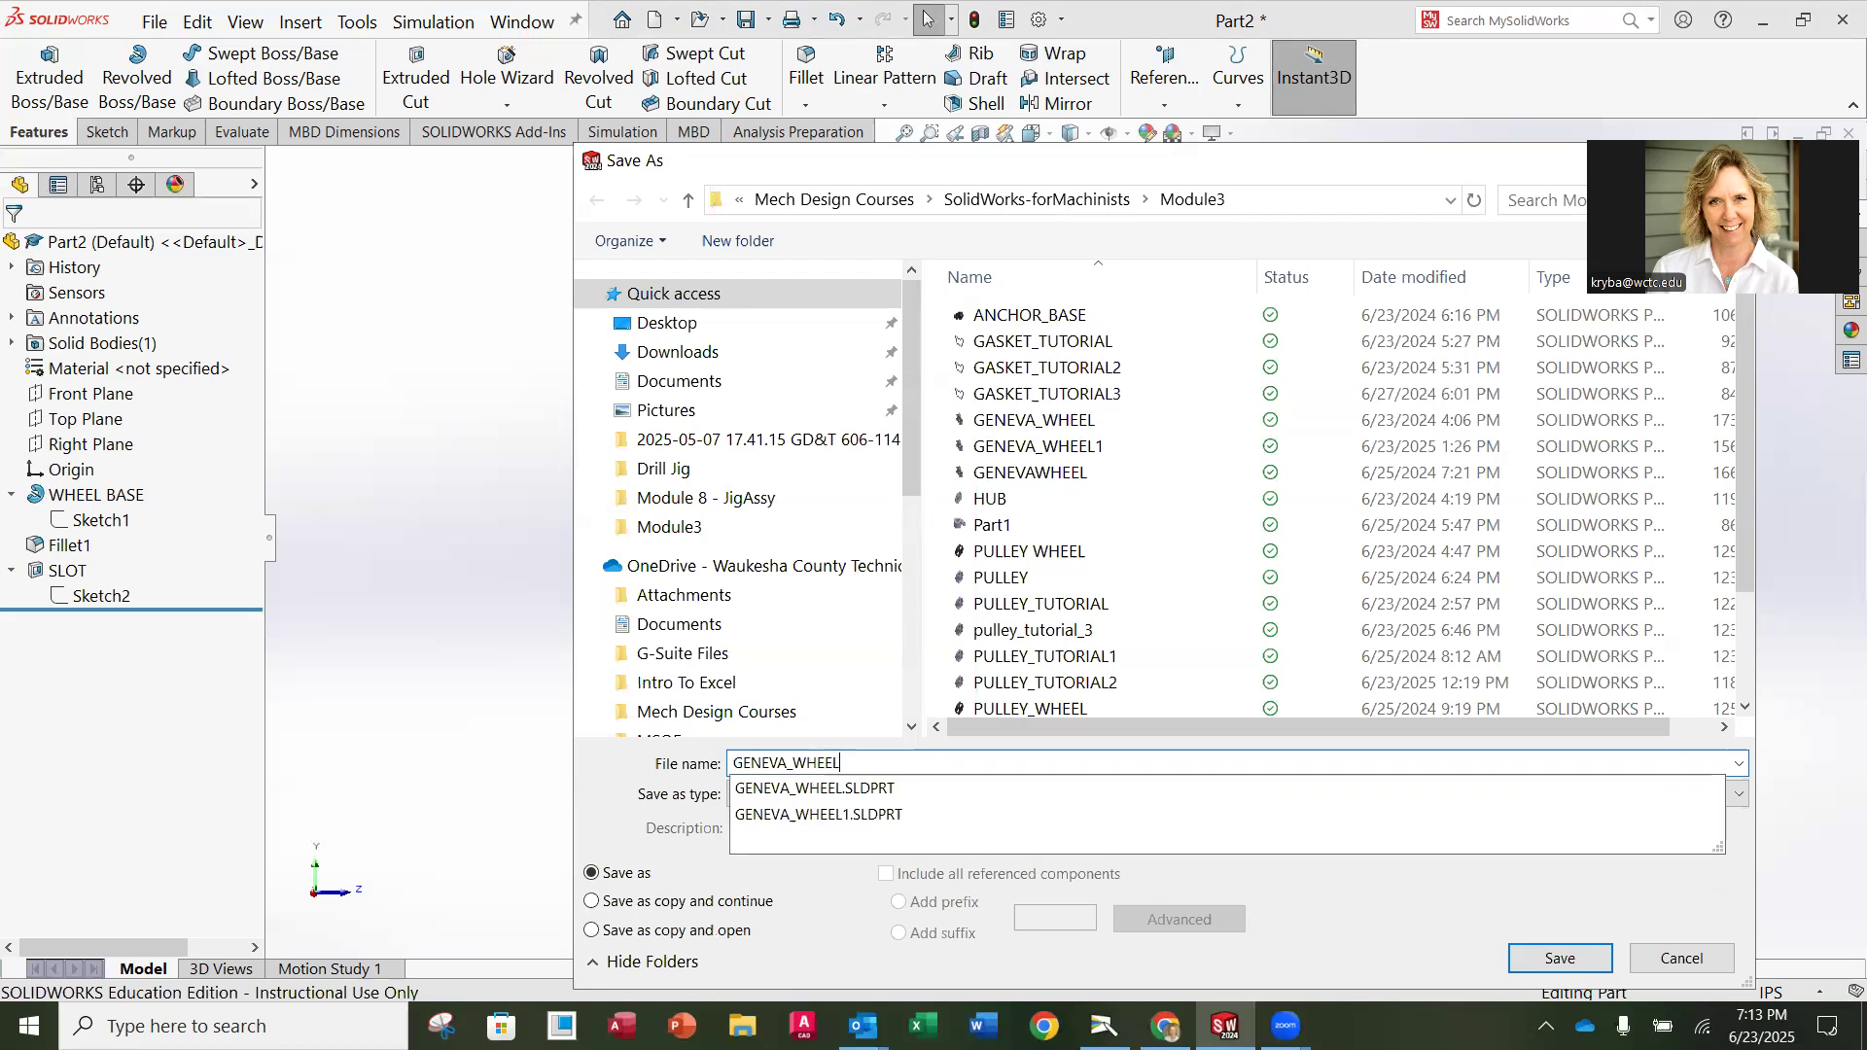
type("2")
key("Return")
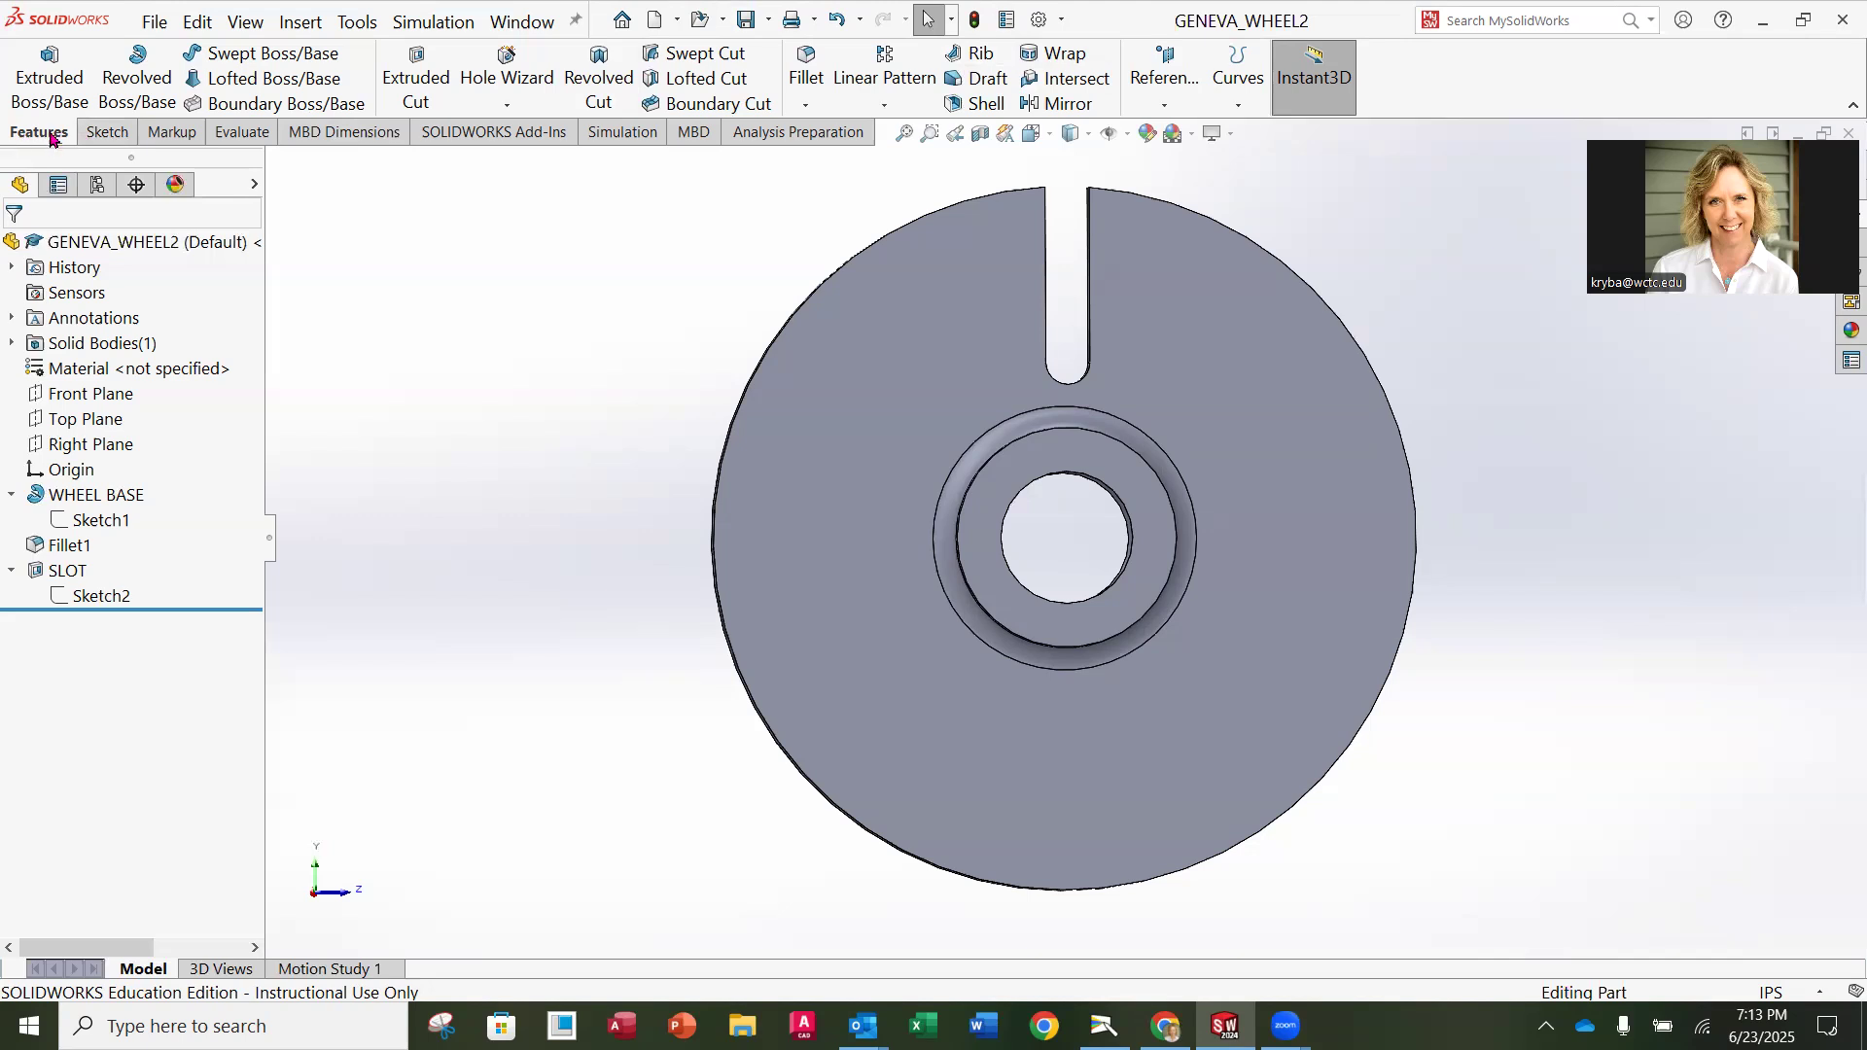
Step: Start a circular pattern of the SLOT cut, show temporary axes and use the center bore's axis as the pattern axis
left_click(69, 573)
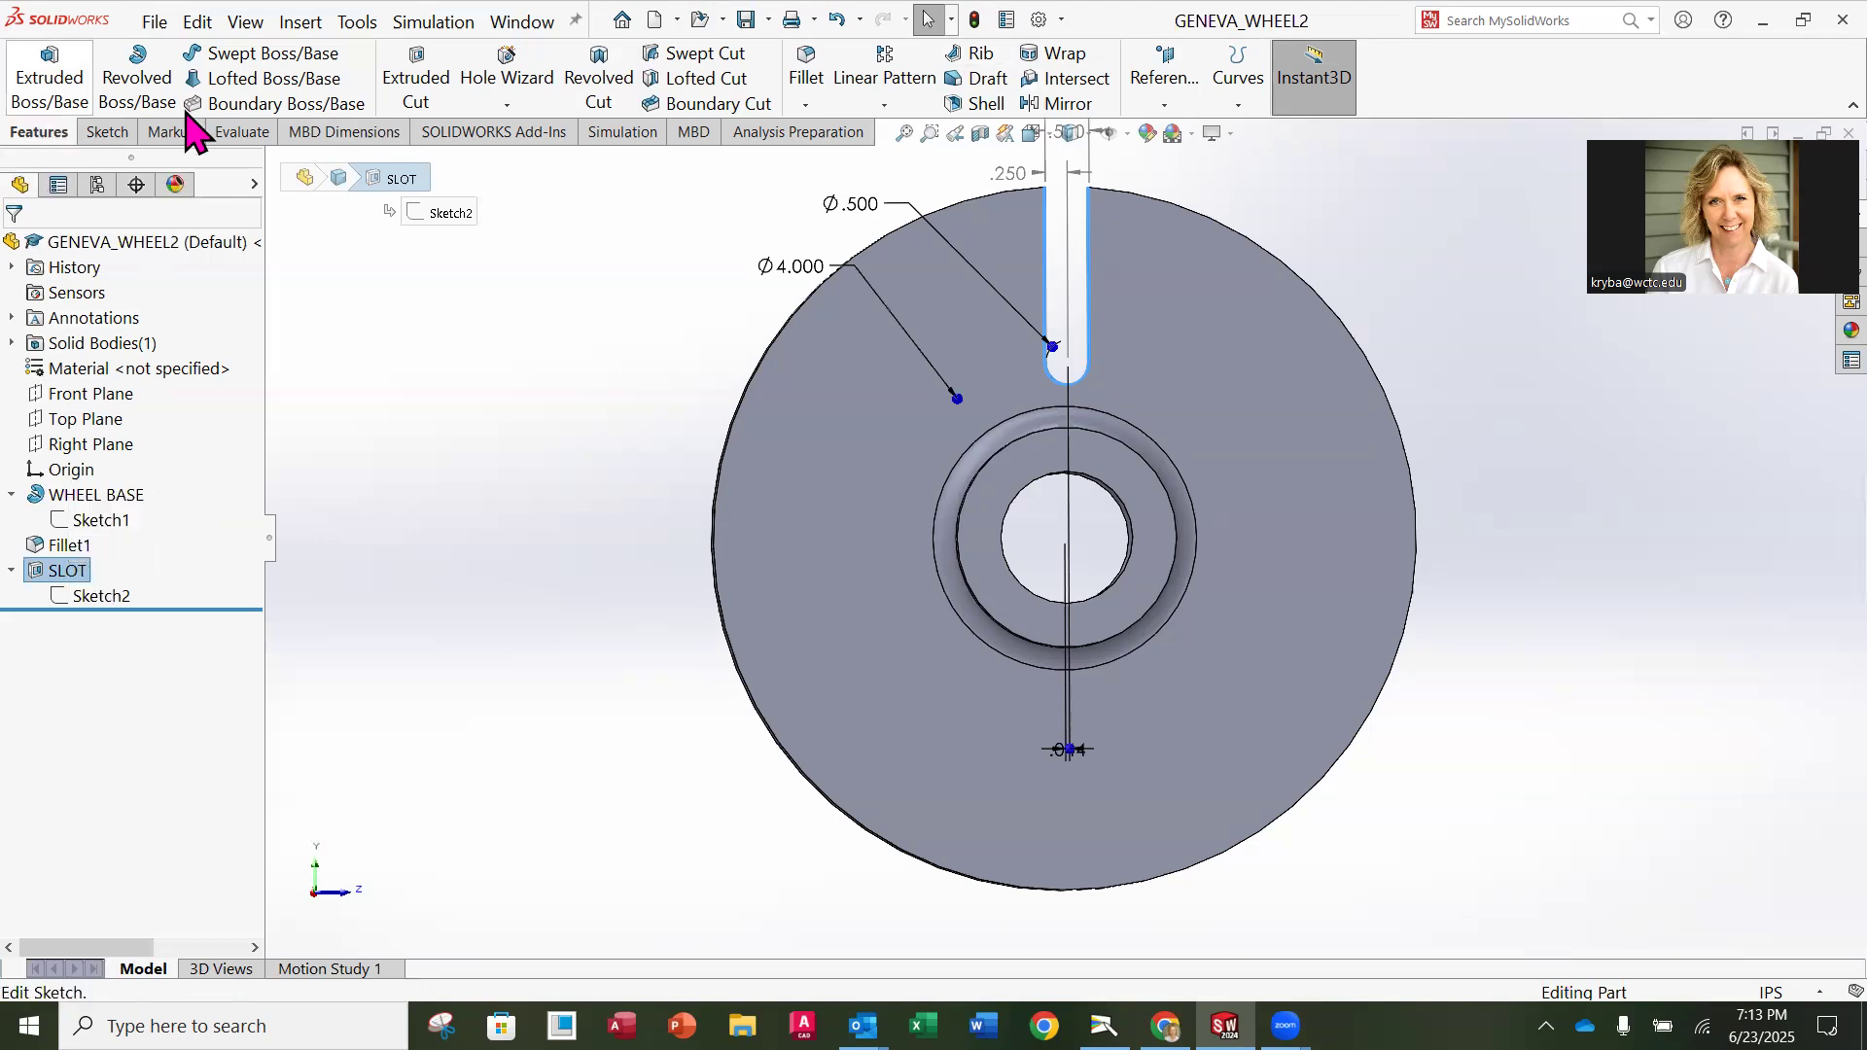
left_click(885, 105)
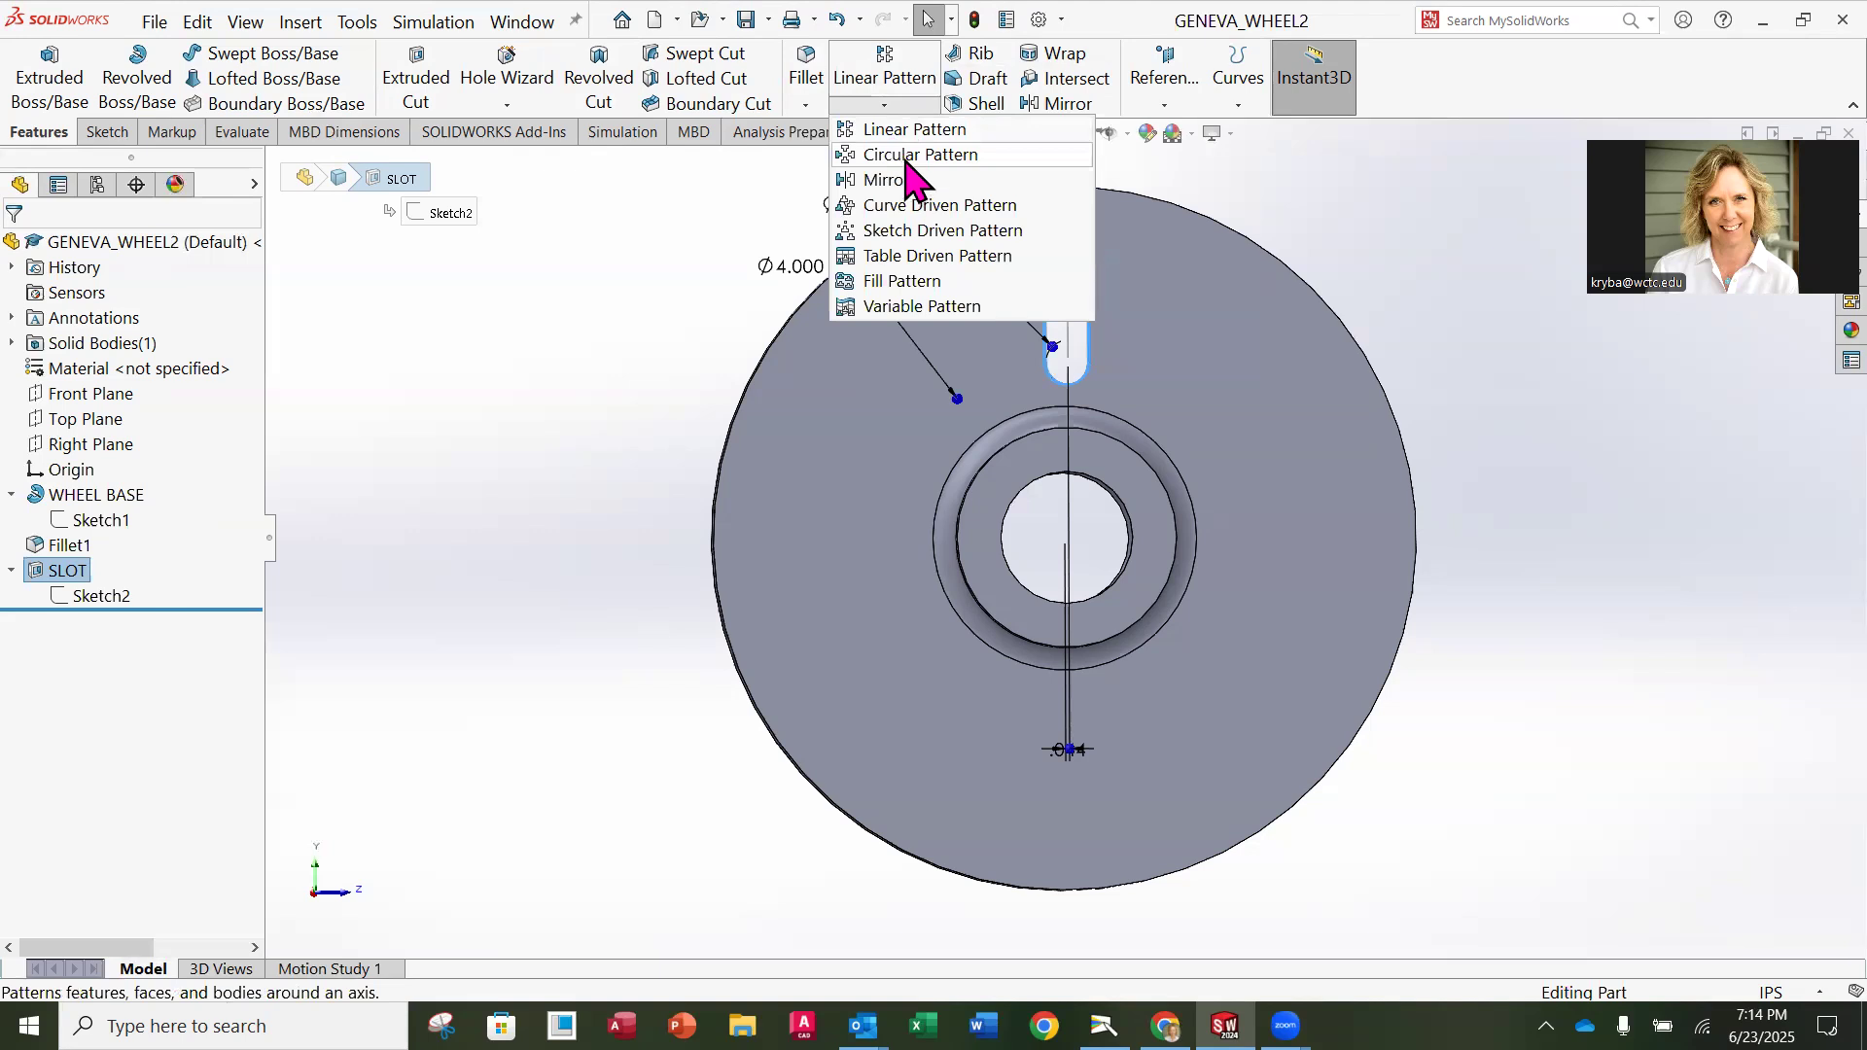
left_click(904, 158)
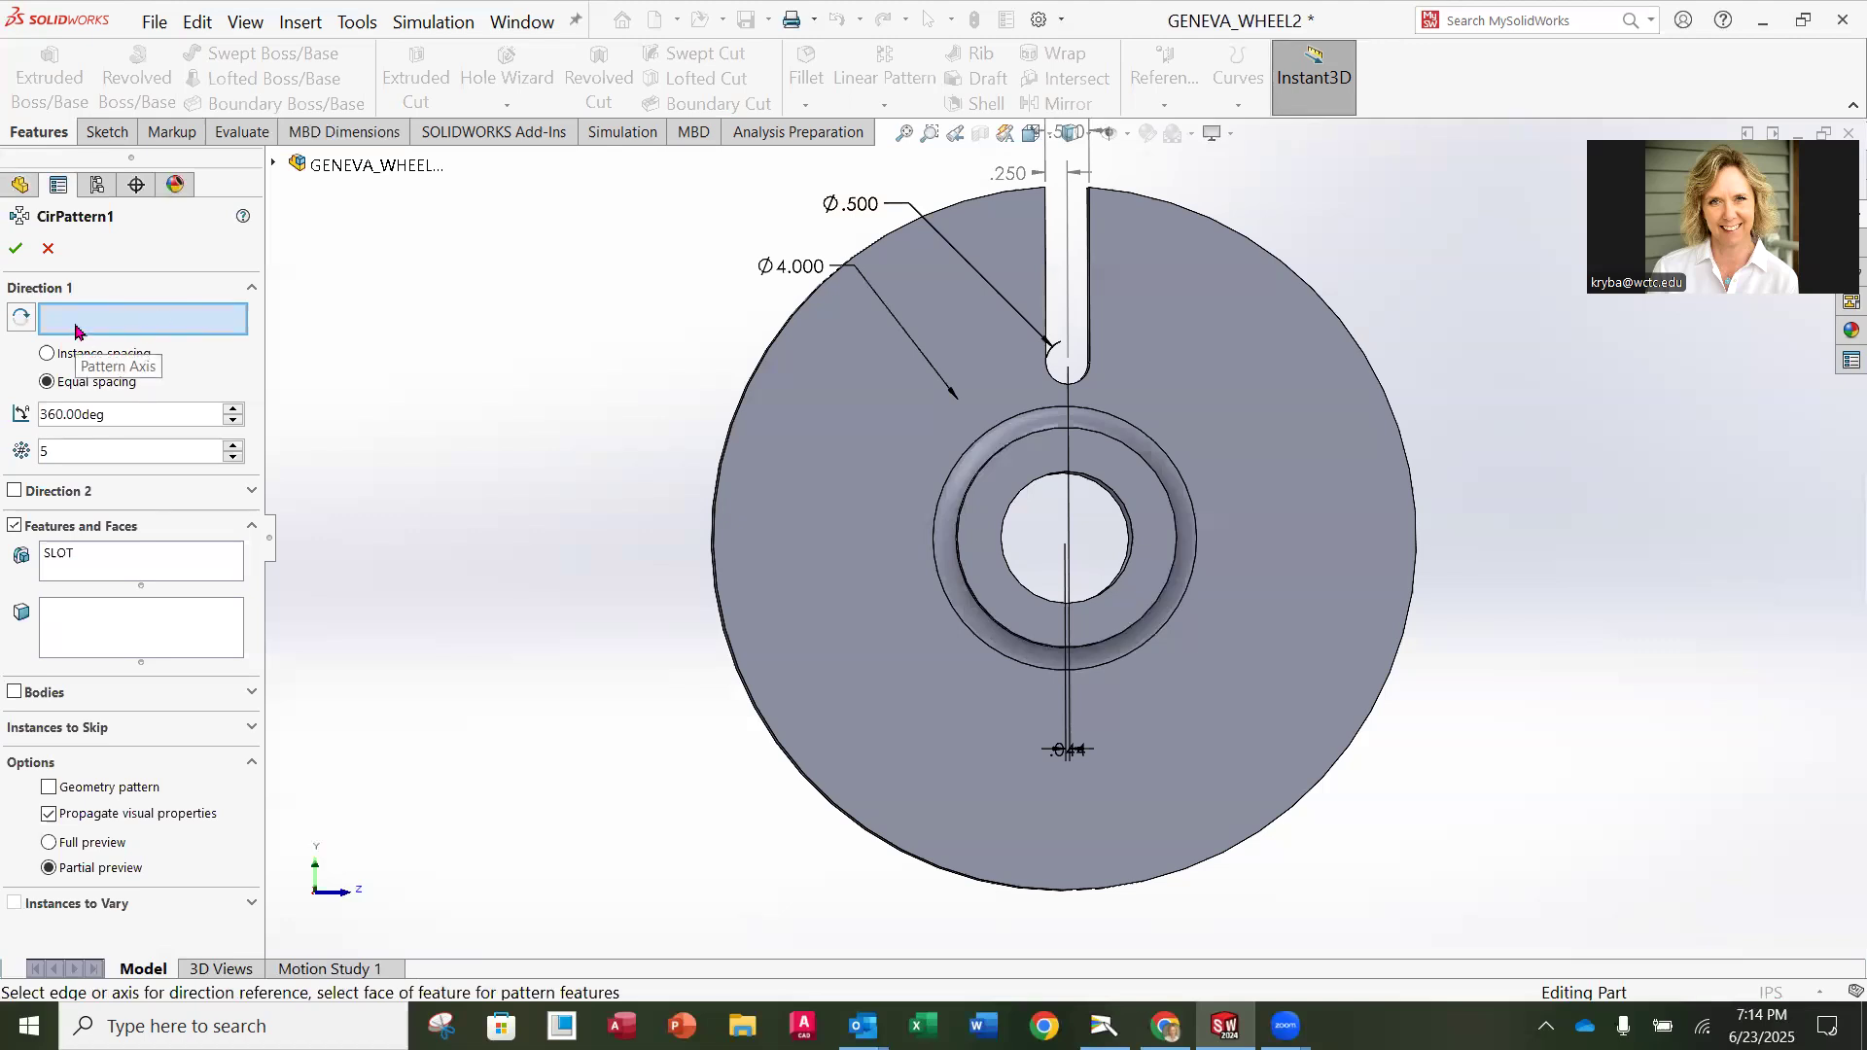
middle_click_drag(1543, 341, 1021, 661)
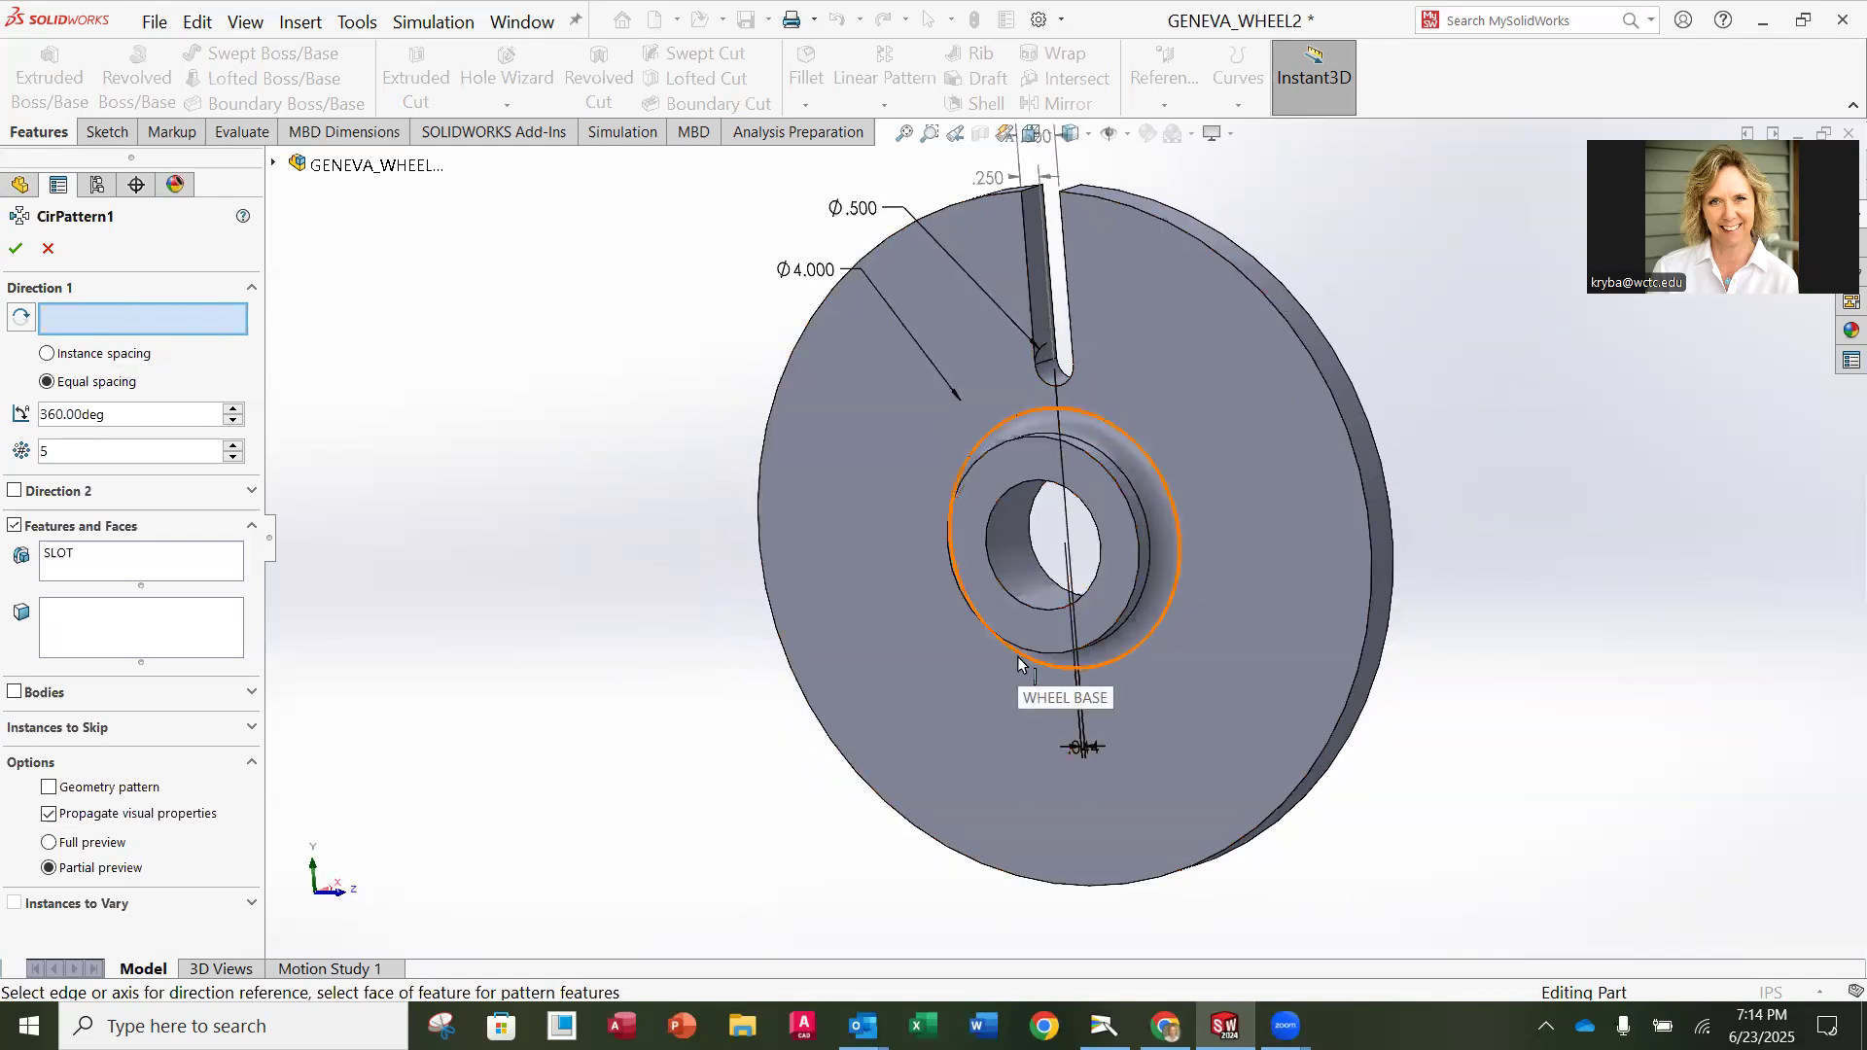
left_click(1128, 134)
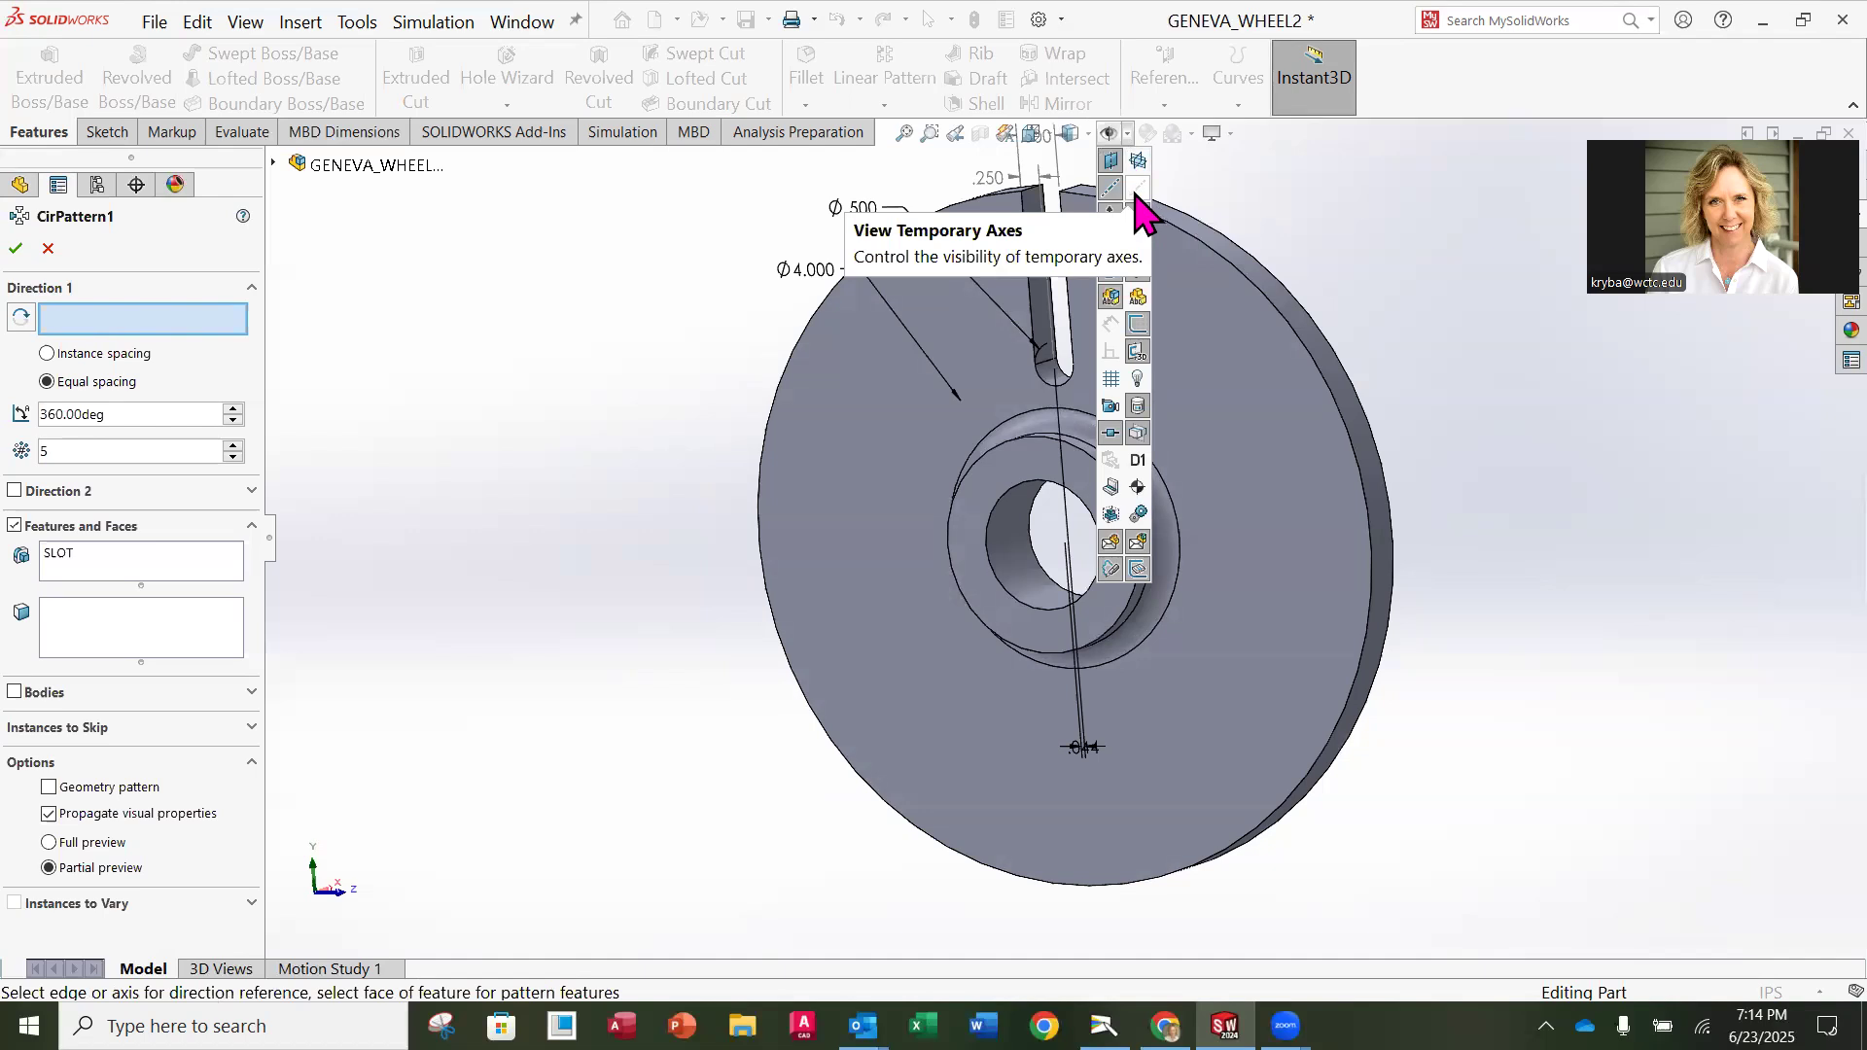
left_click(1136, 192)
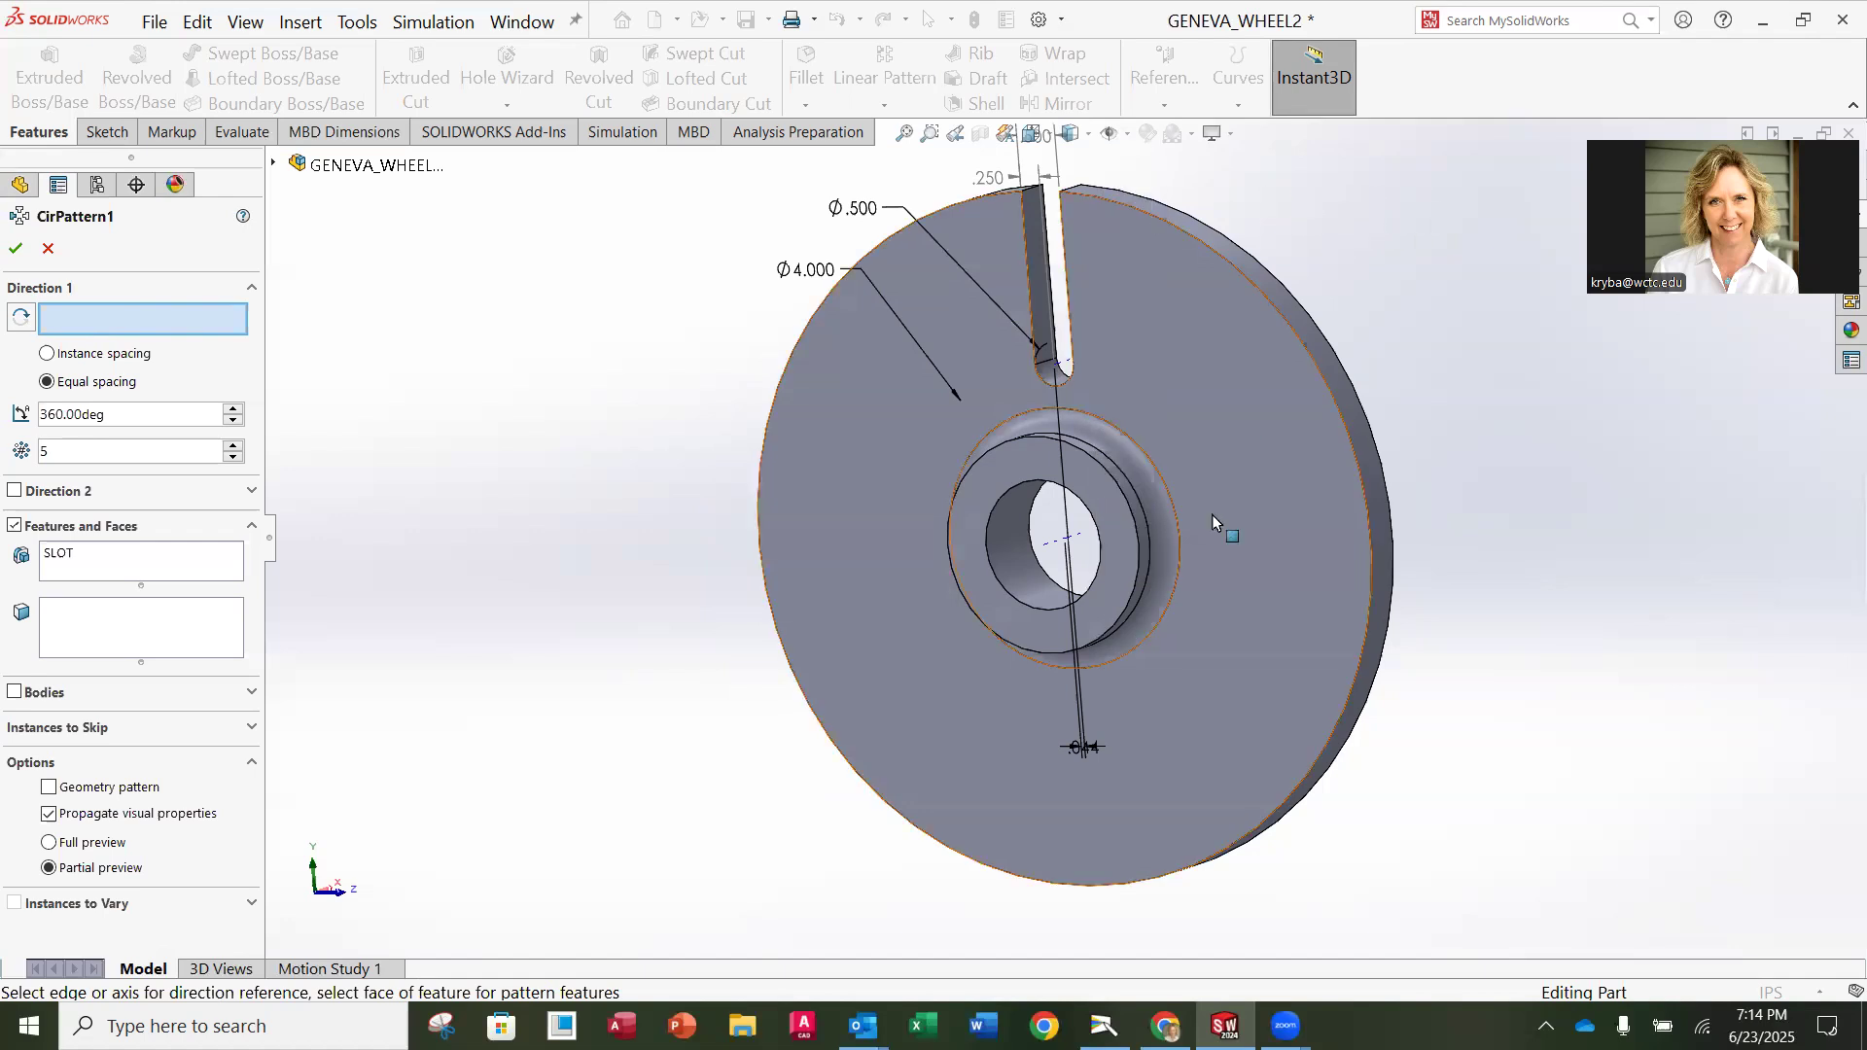
scroll(1055, 544, "down", 3)
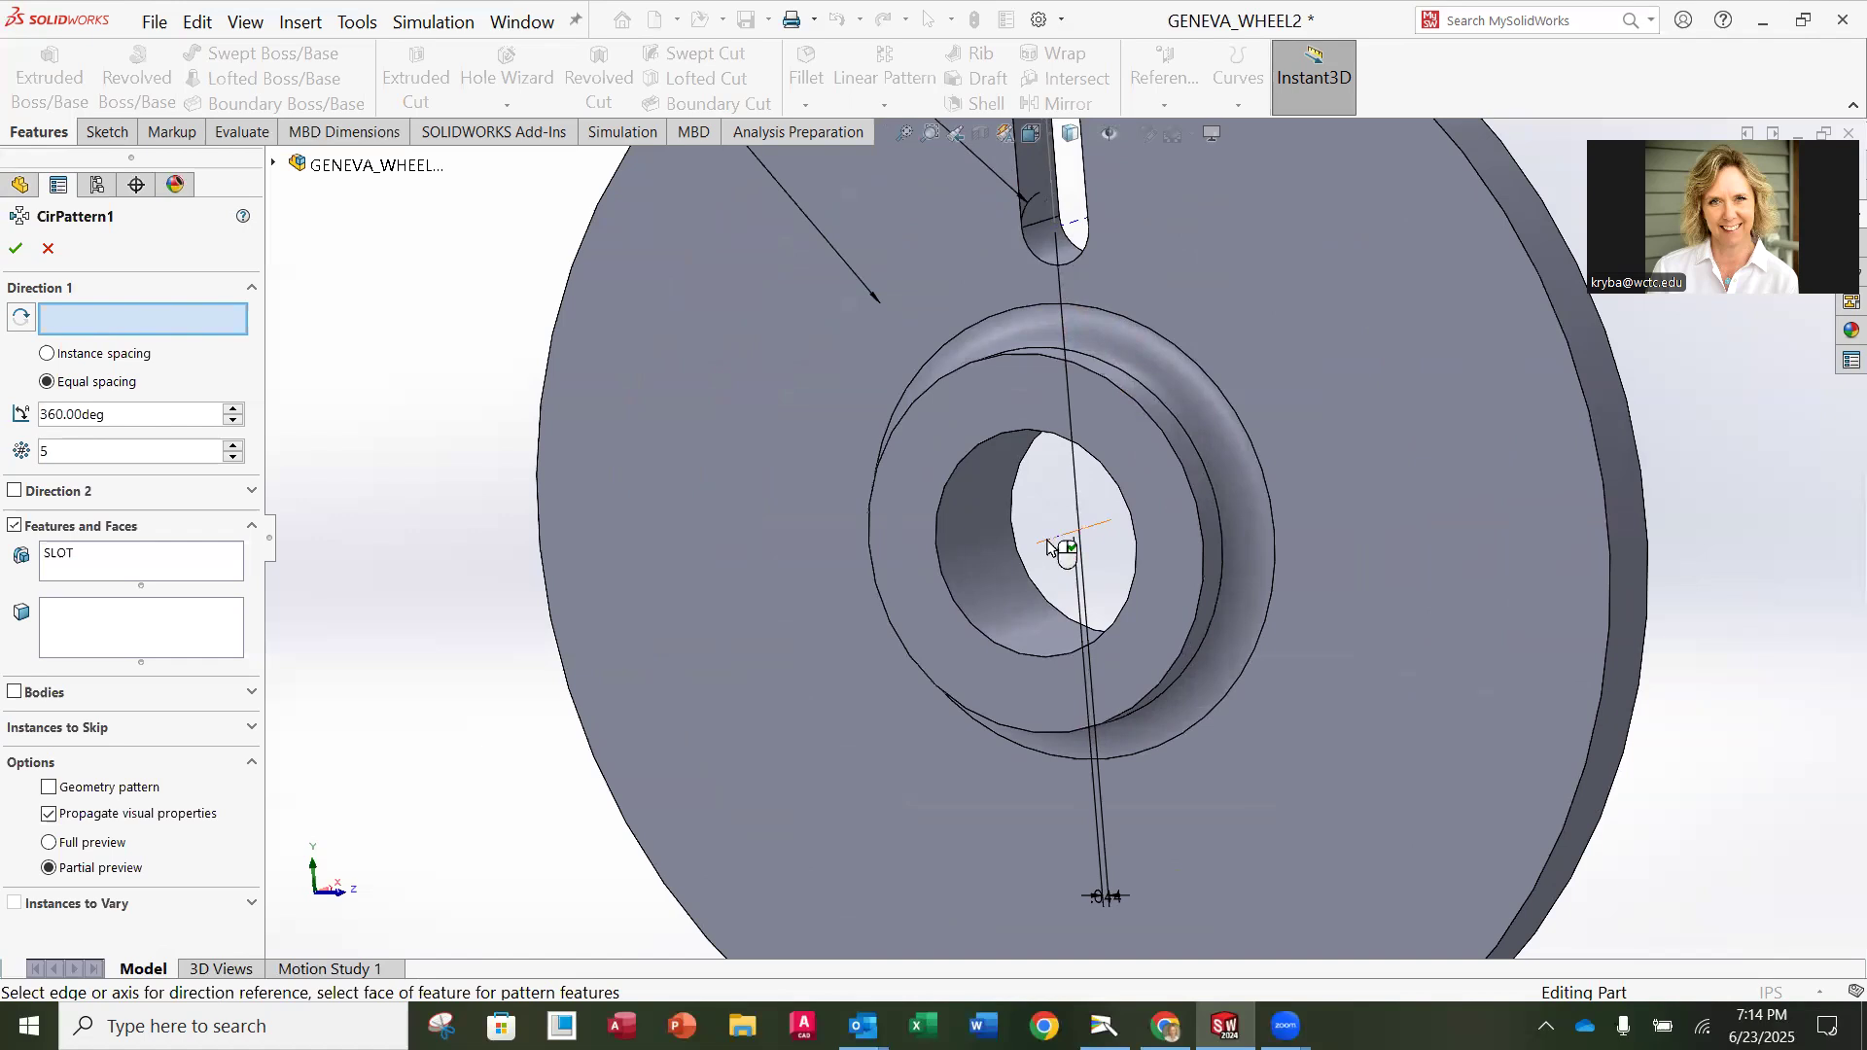
left_click(1048, 543)
scroll(1128, 544, "up", 4)
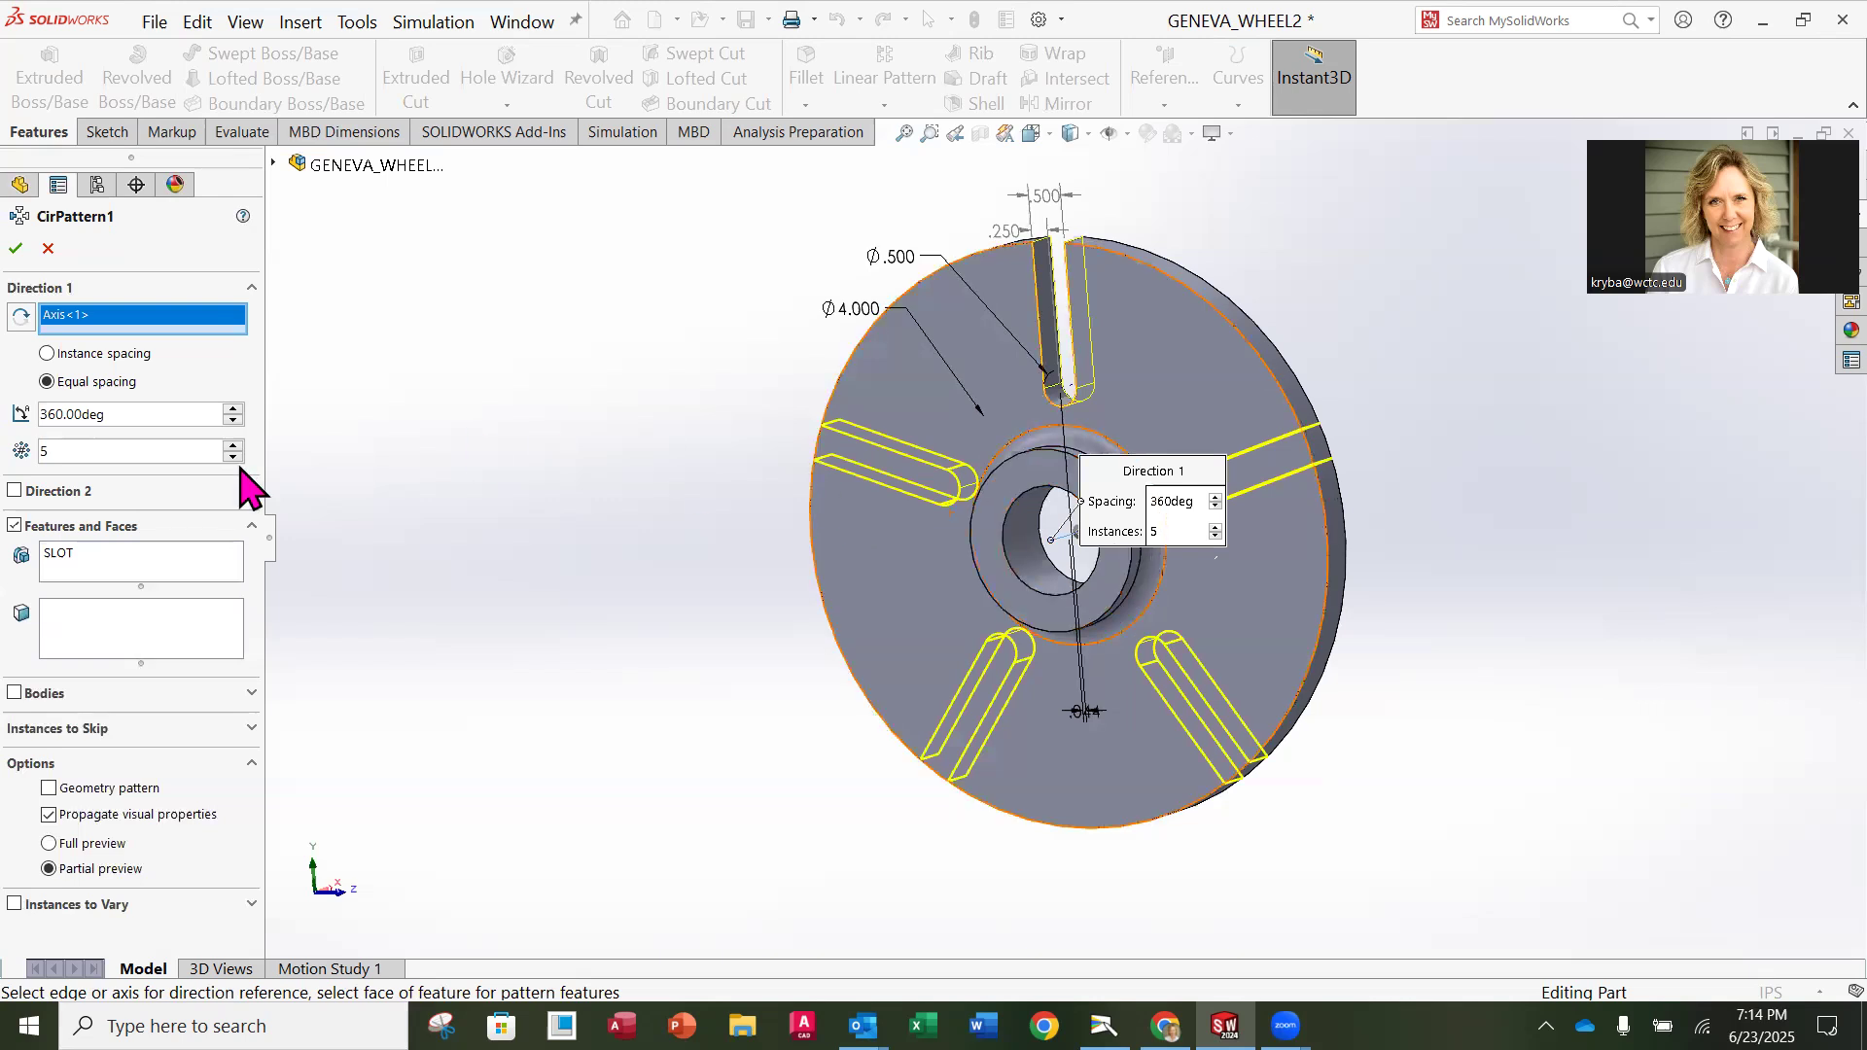
Step: Set the circular pattern to 6 equally spaced instances over 360 degrees and create it
left_click_drag(100, 456, 13, 456)
type("6")
key("Return")
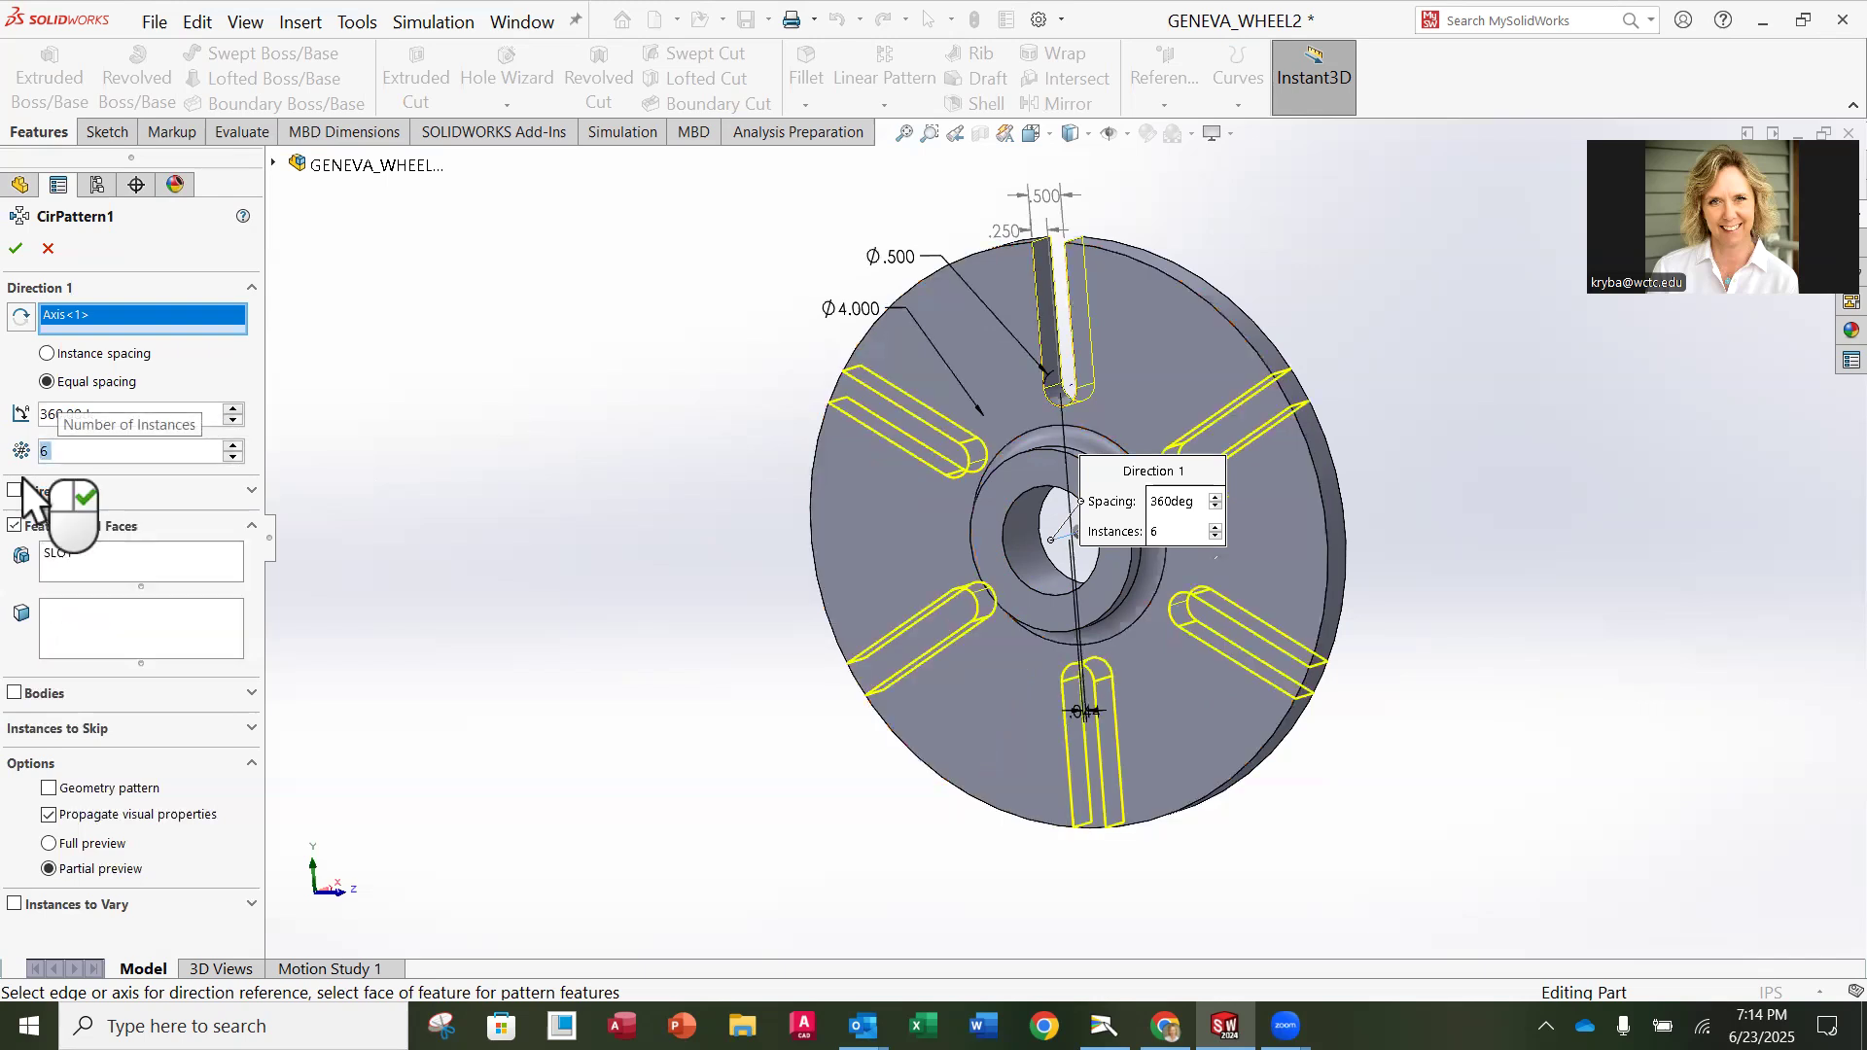
left_click(16, 248)
middle_click_drag(671, 518, 765, 475)
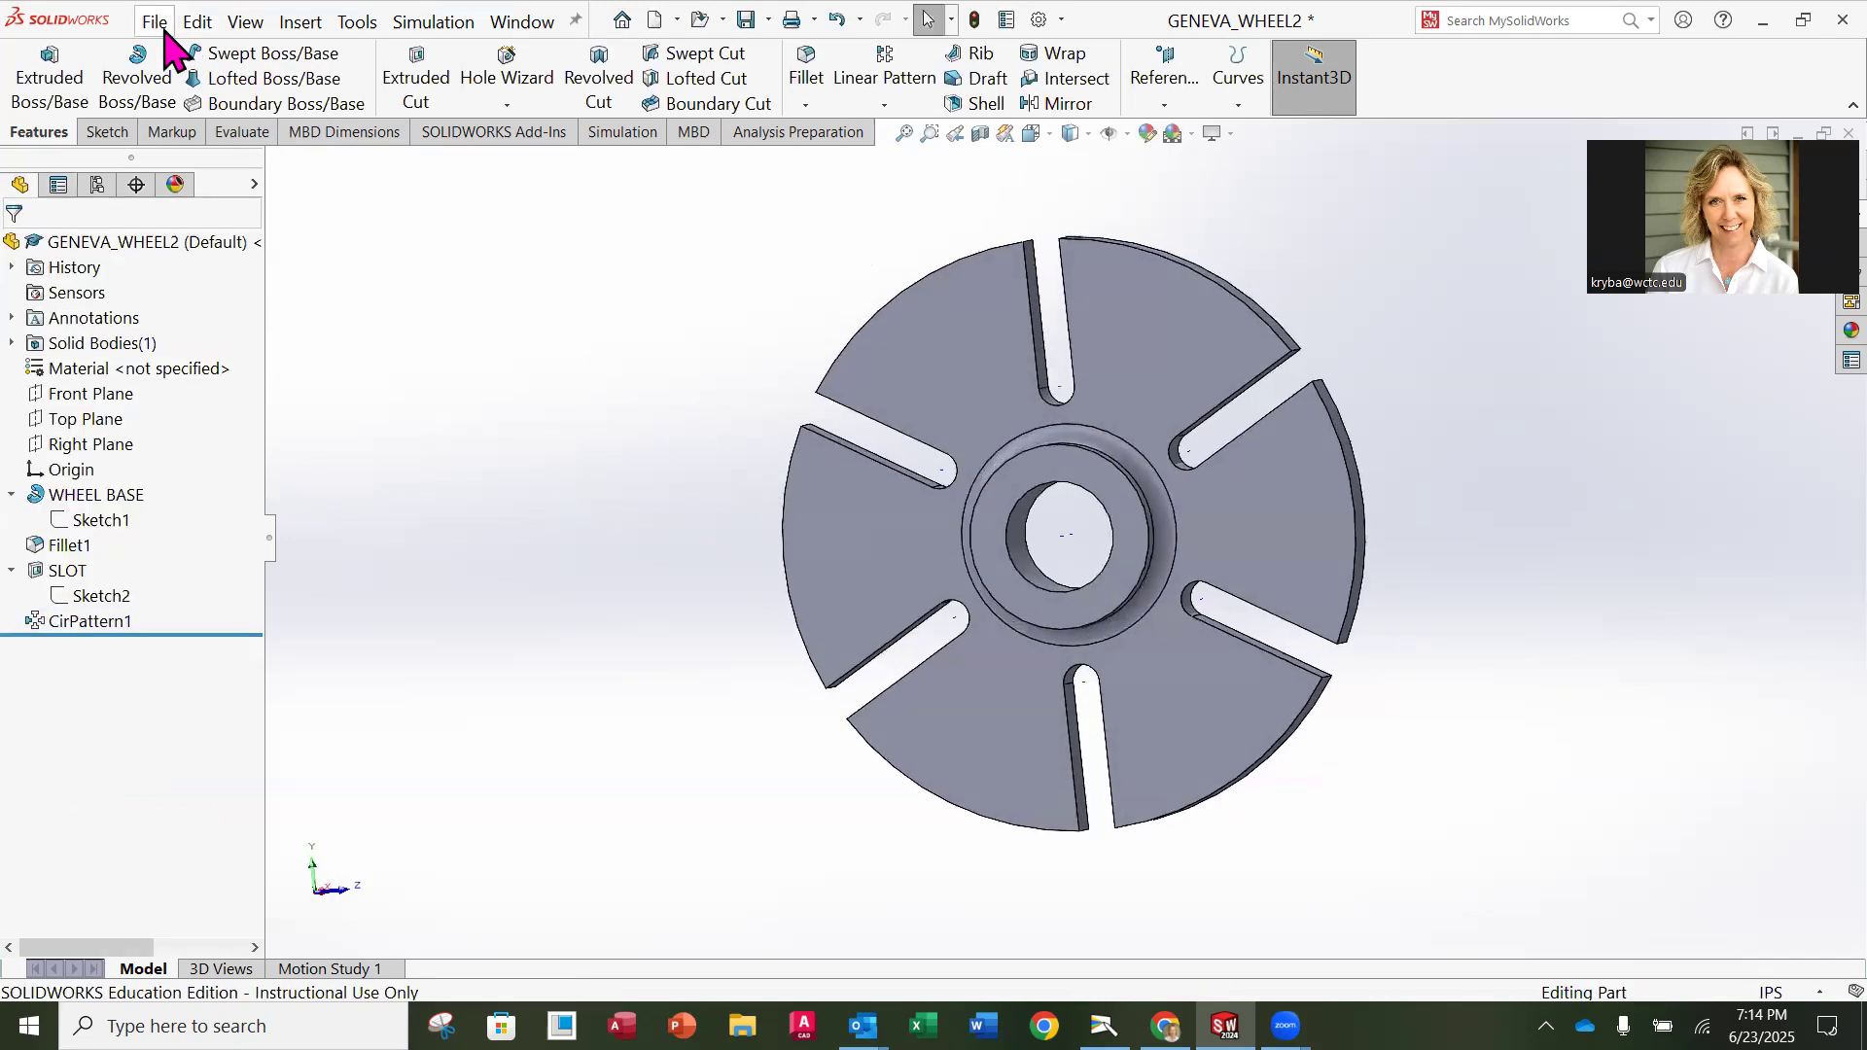
Step: Save the part with its patterned slots
mouse_move(101, 634)
left_click(159, 21)
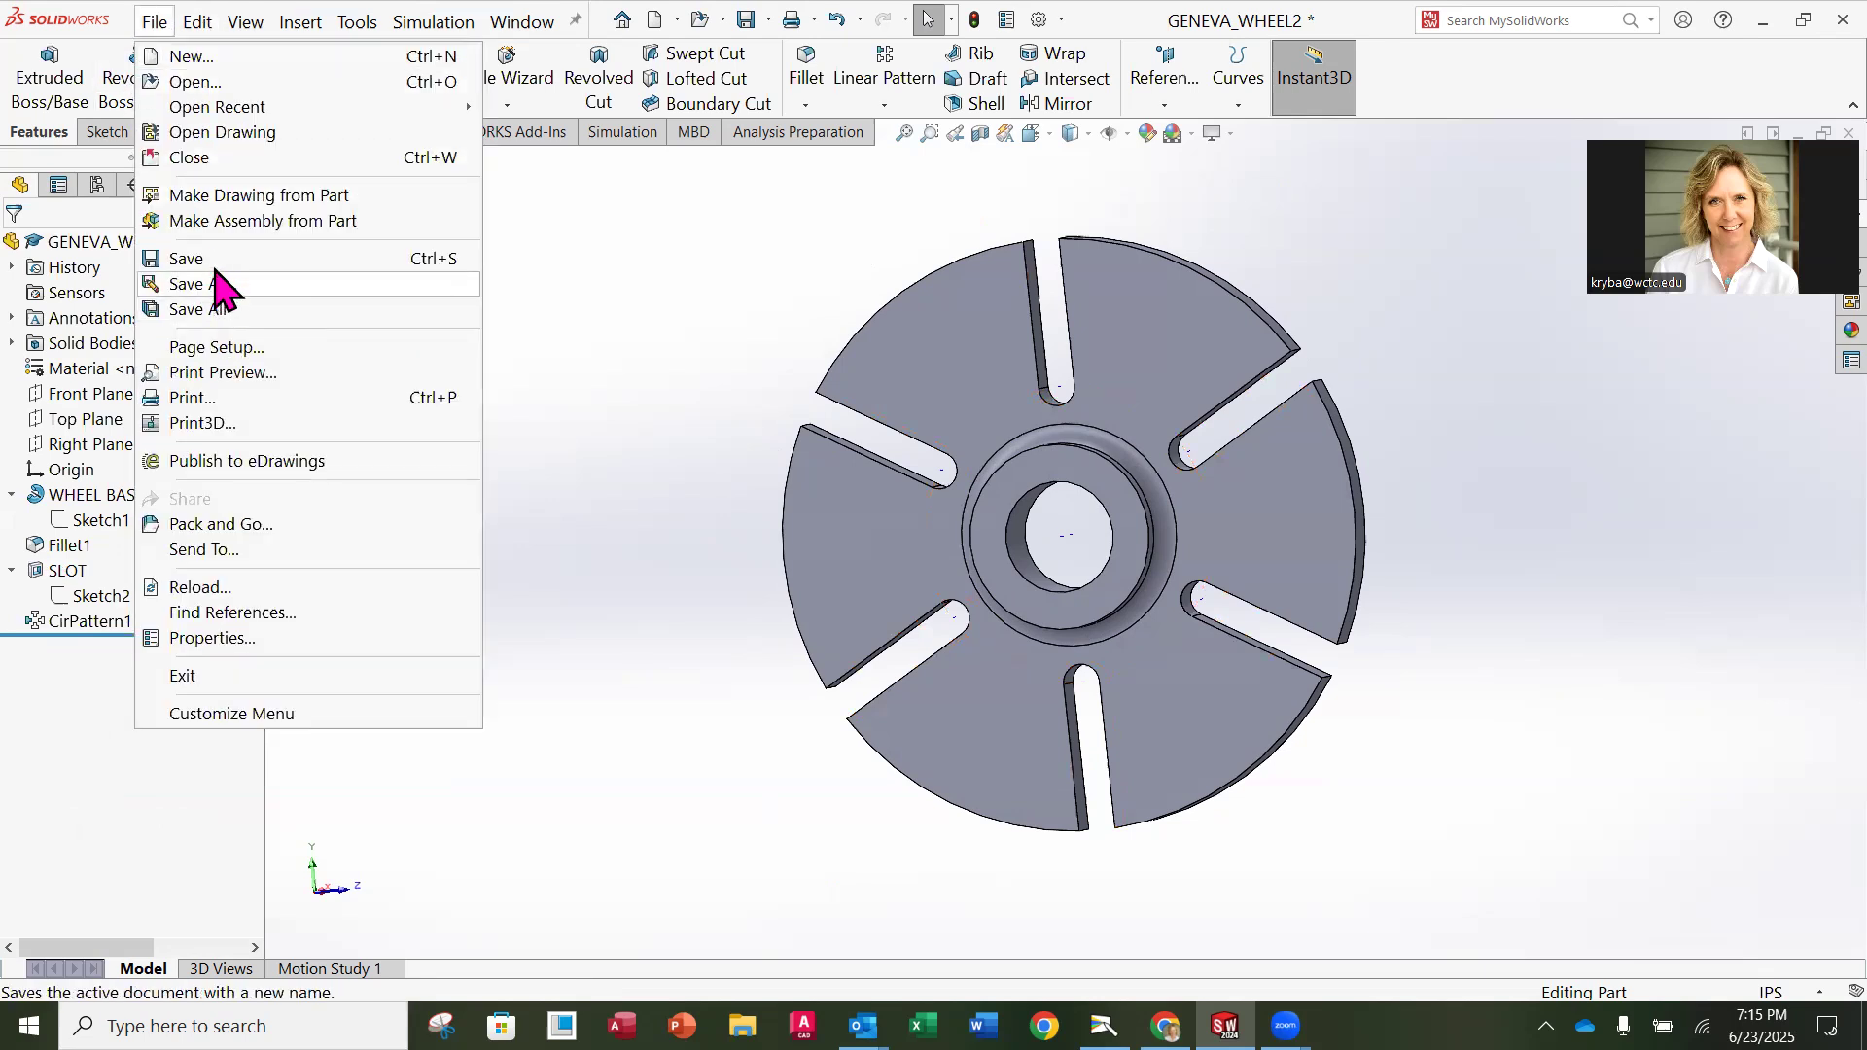
left_click(195, 259)
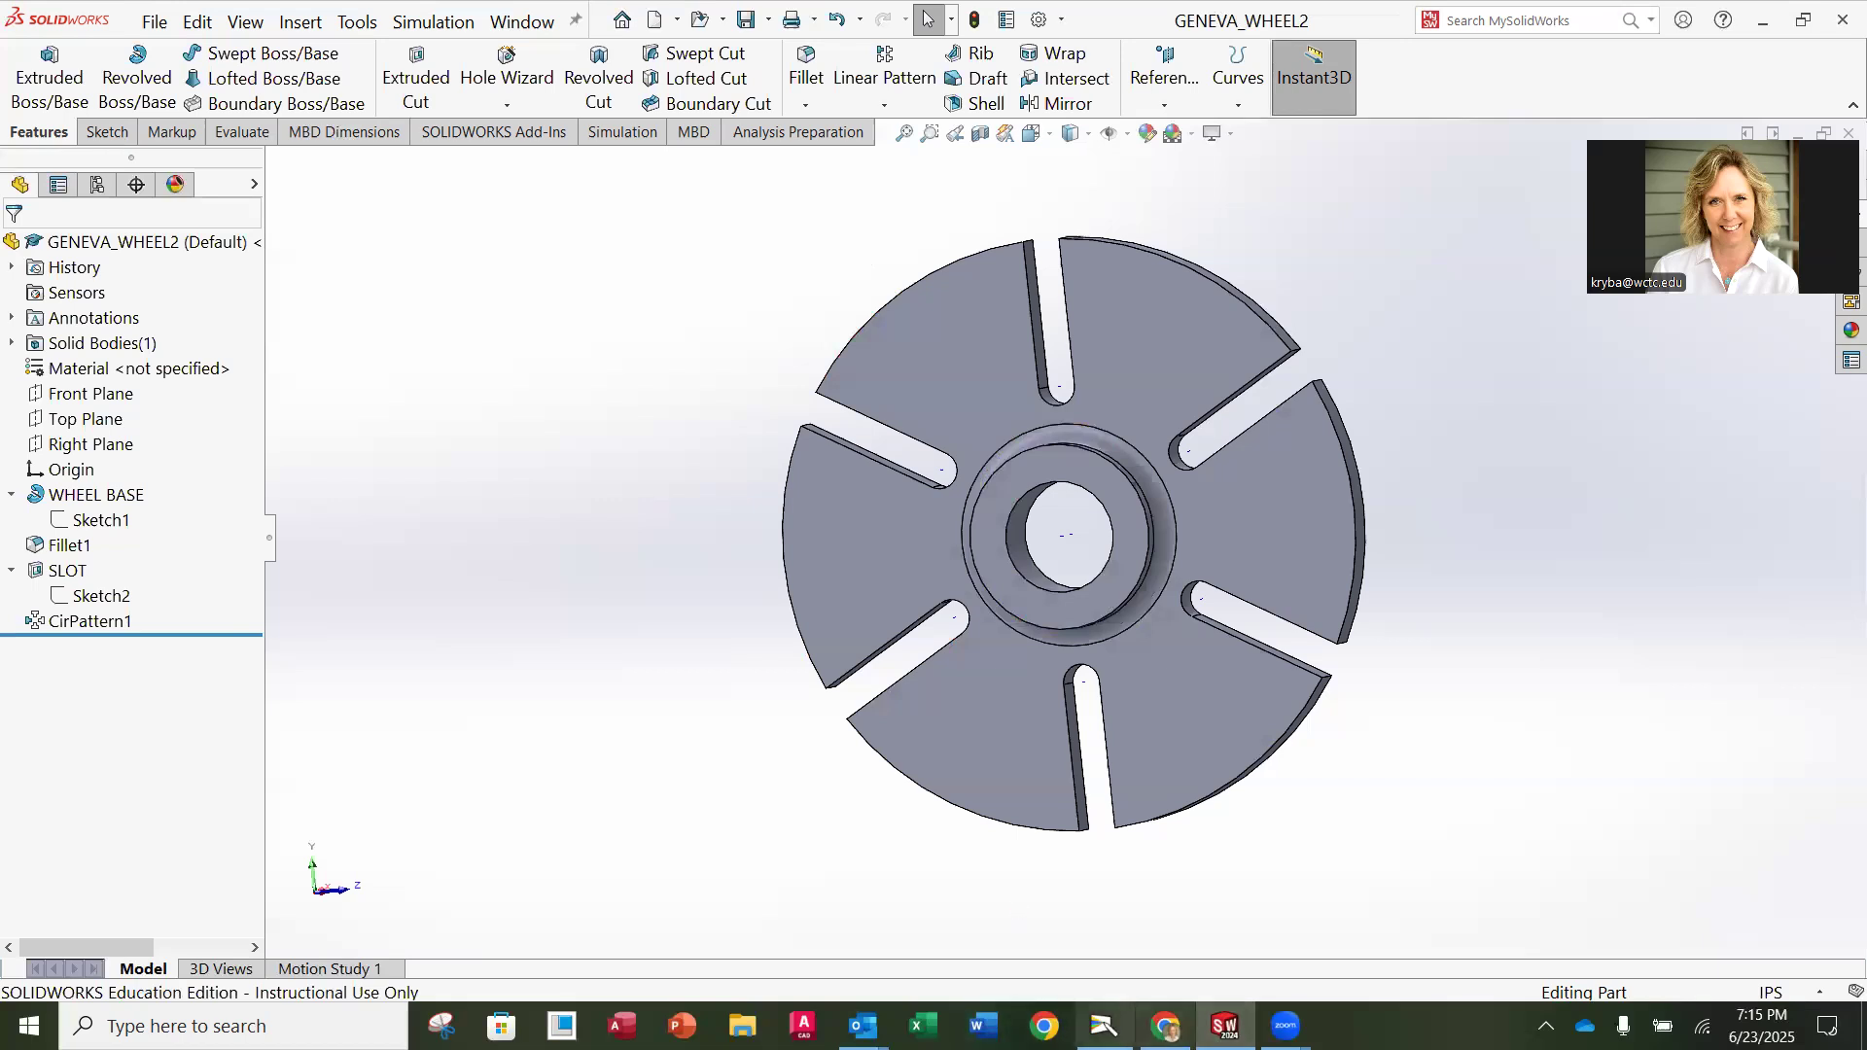
Step: Check the Geneva Wheel drawing in the Camera window, and start an extruded-cut sketch on the disc's slotted face on the hub side
left_click(1104, 1026)
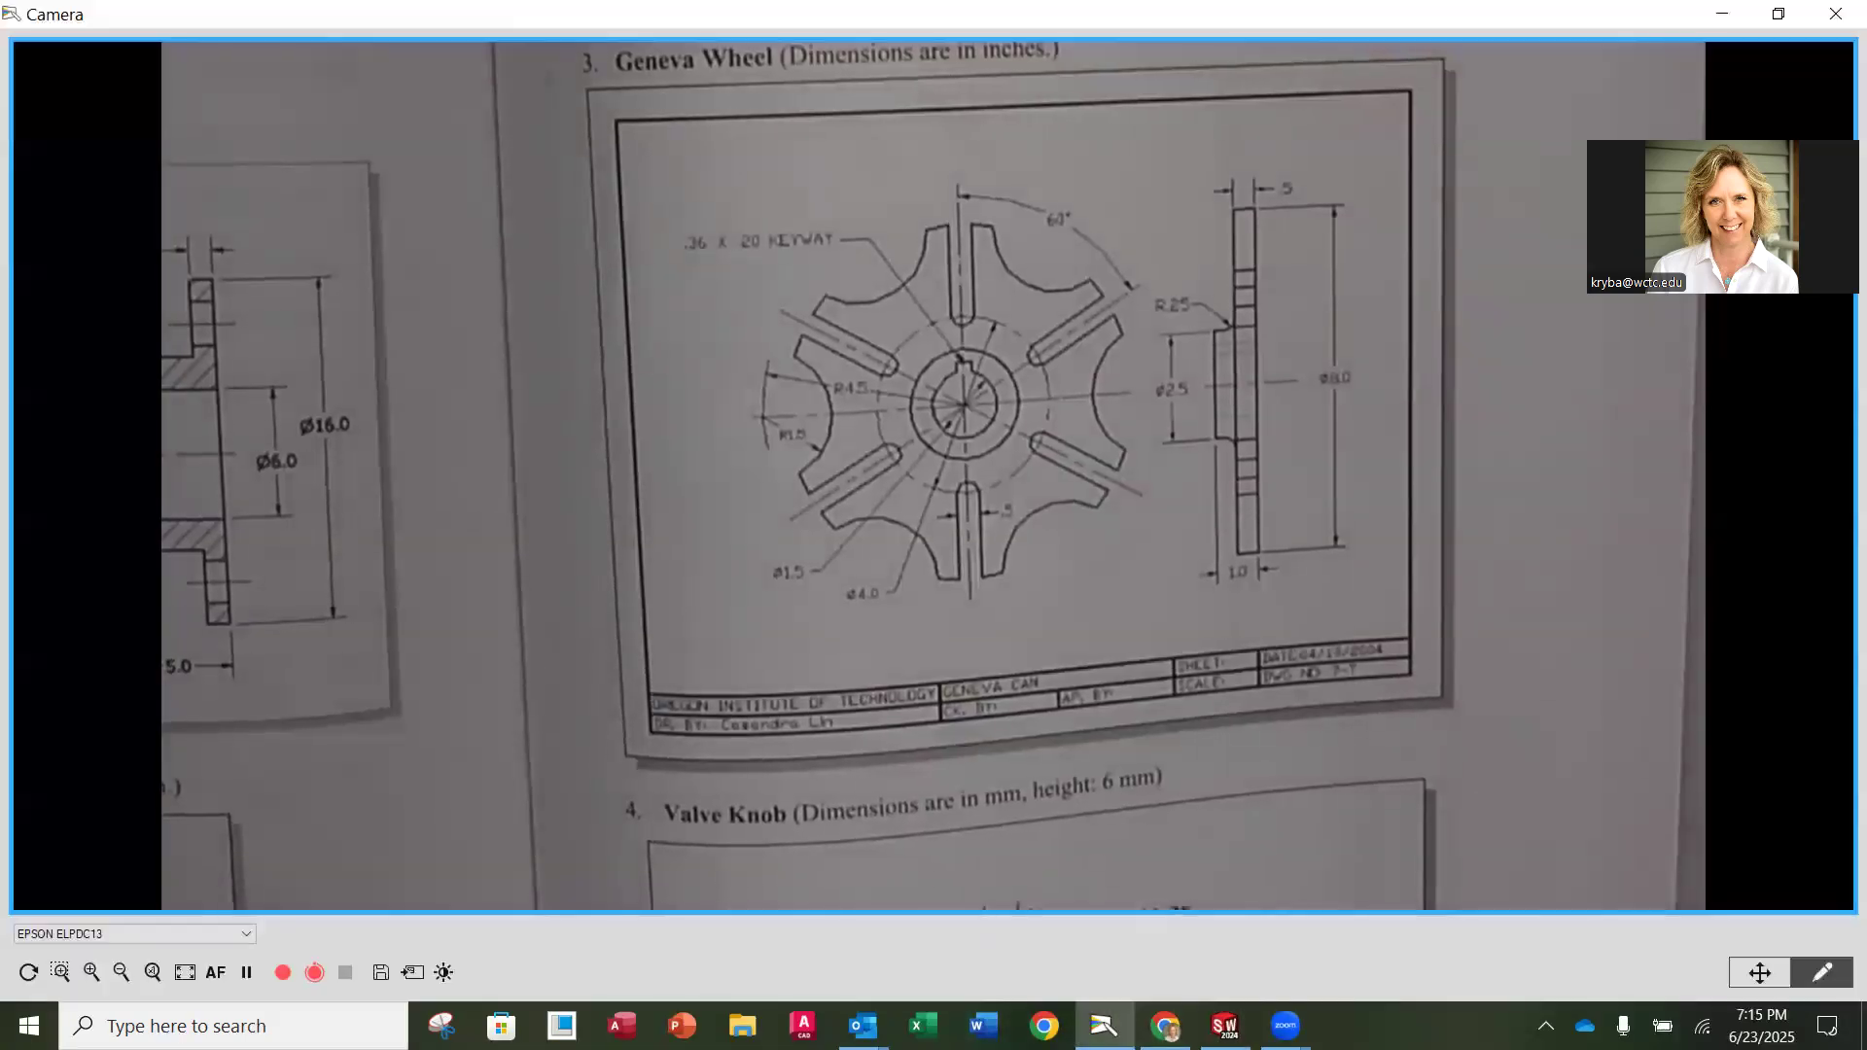
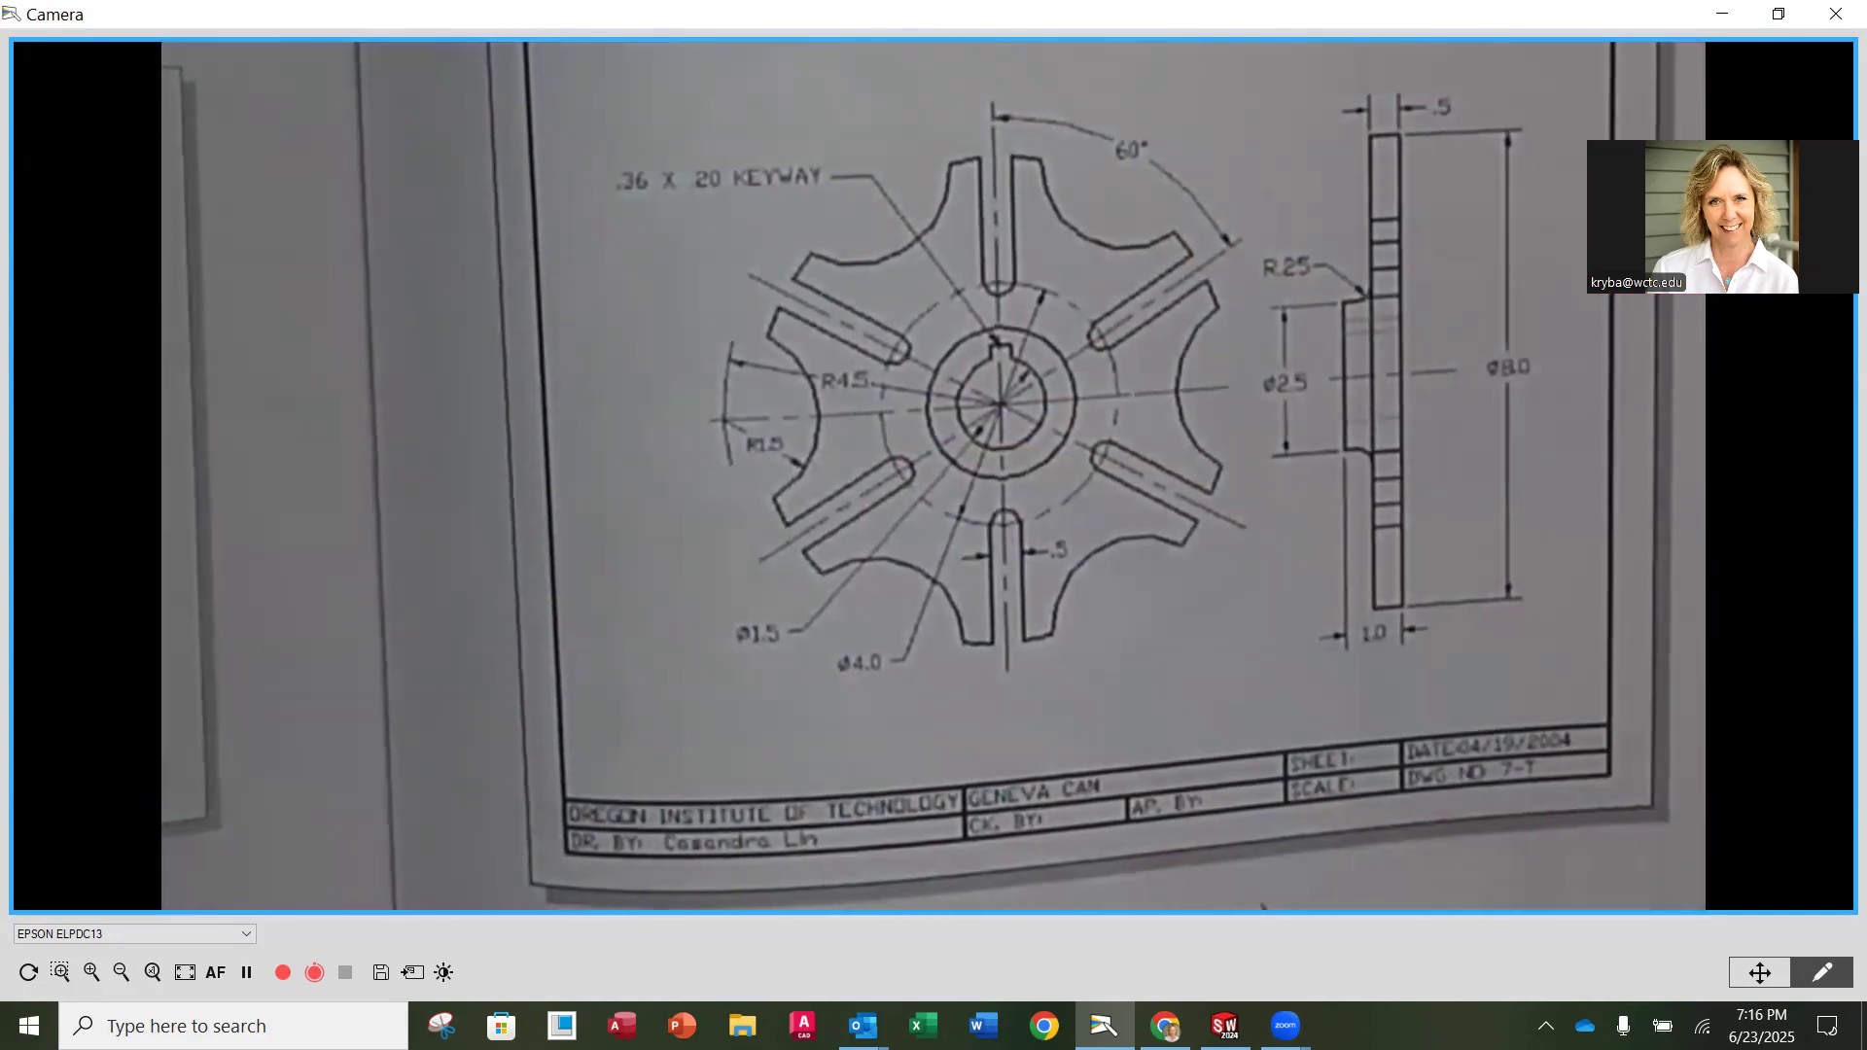
left_click(1226, 1026)
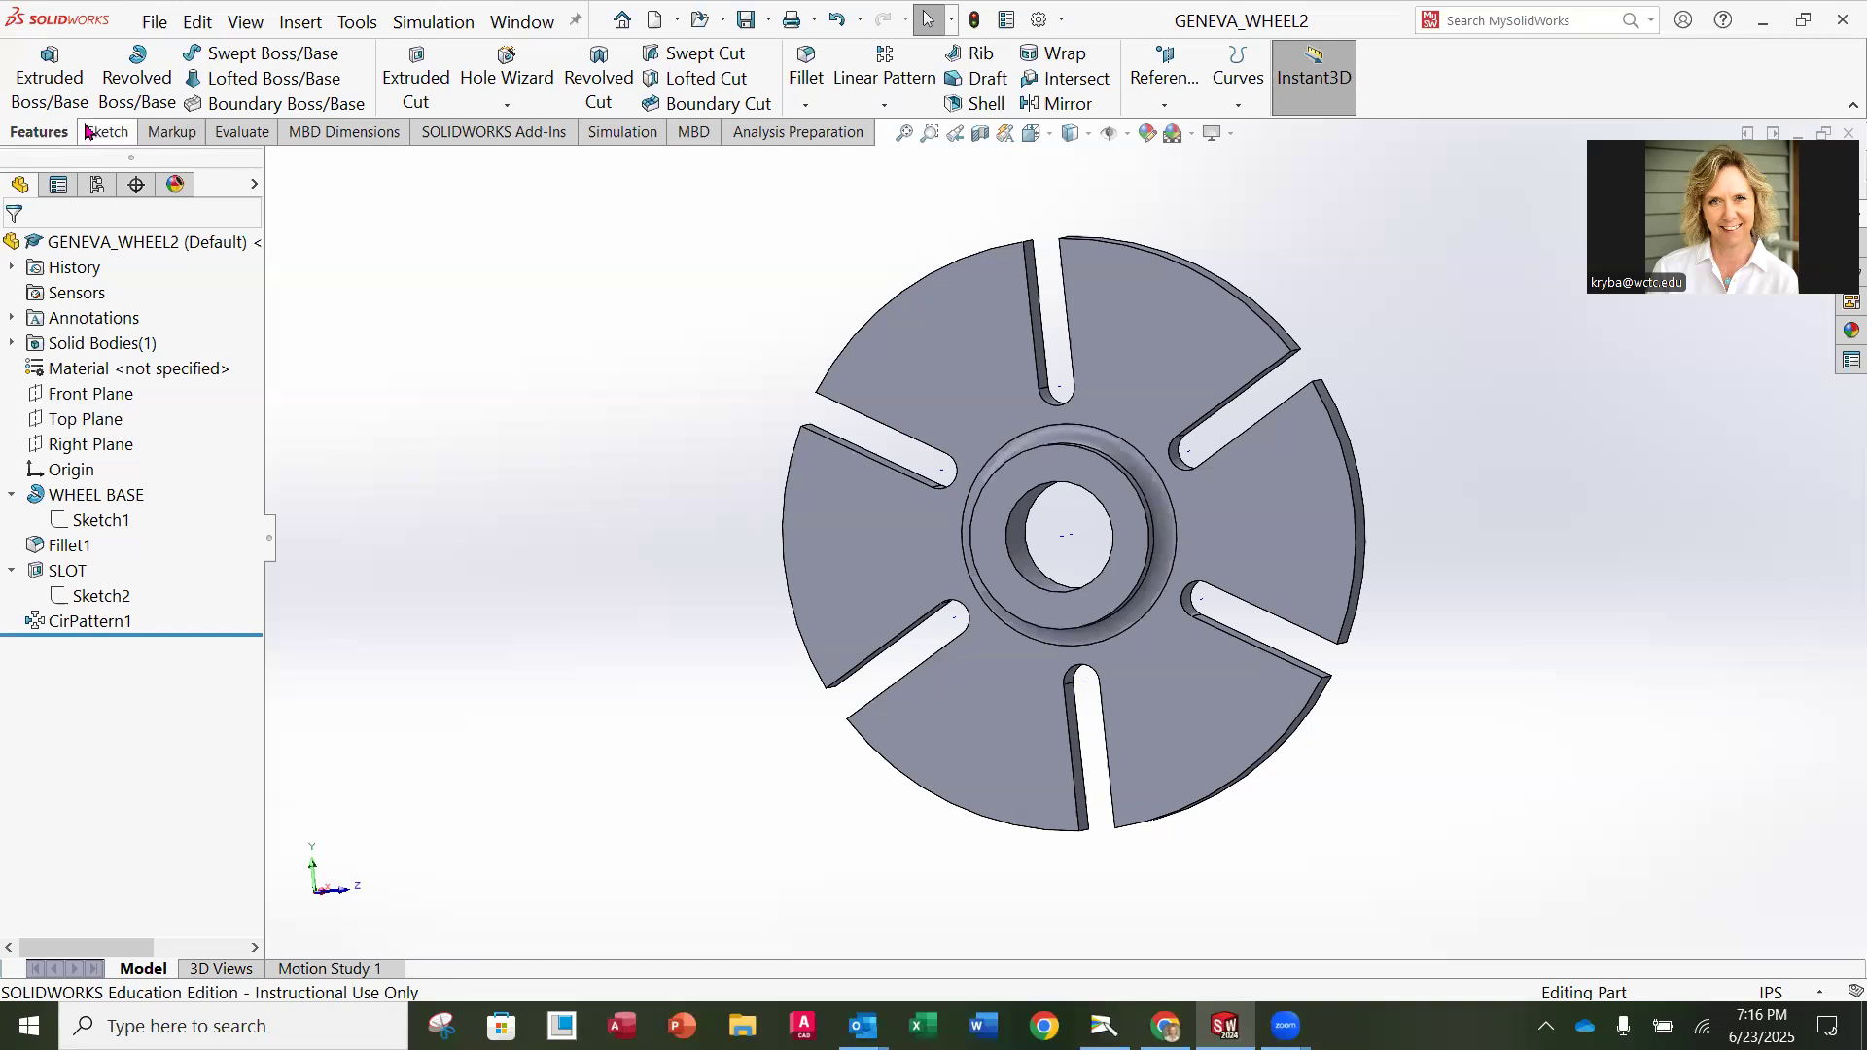
left_click(413, 82)
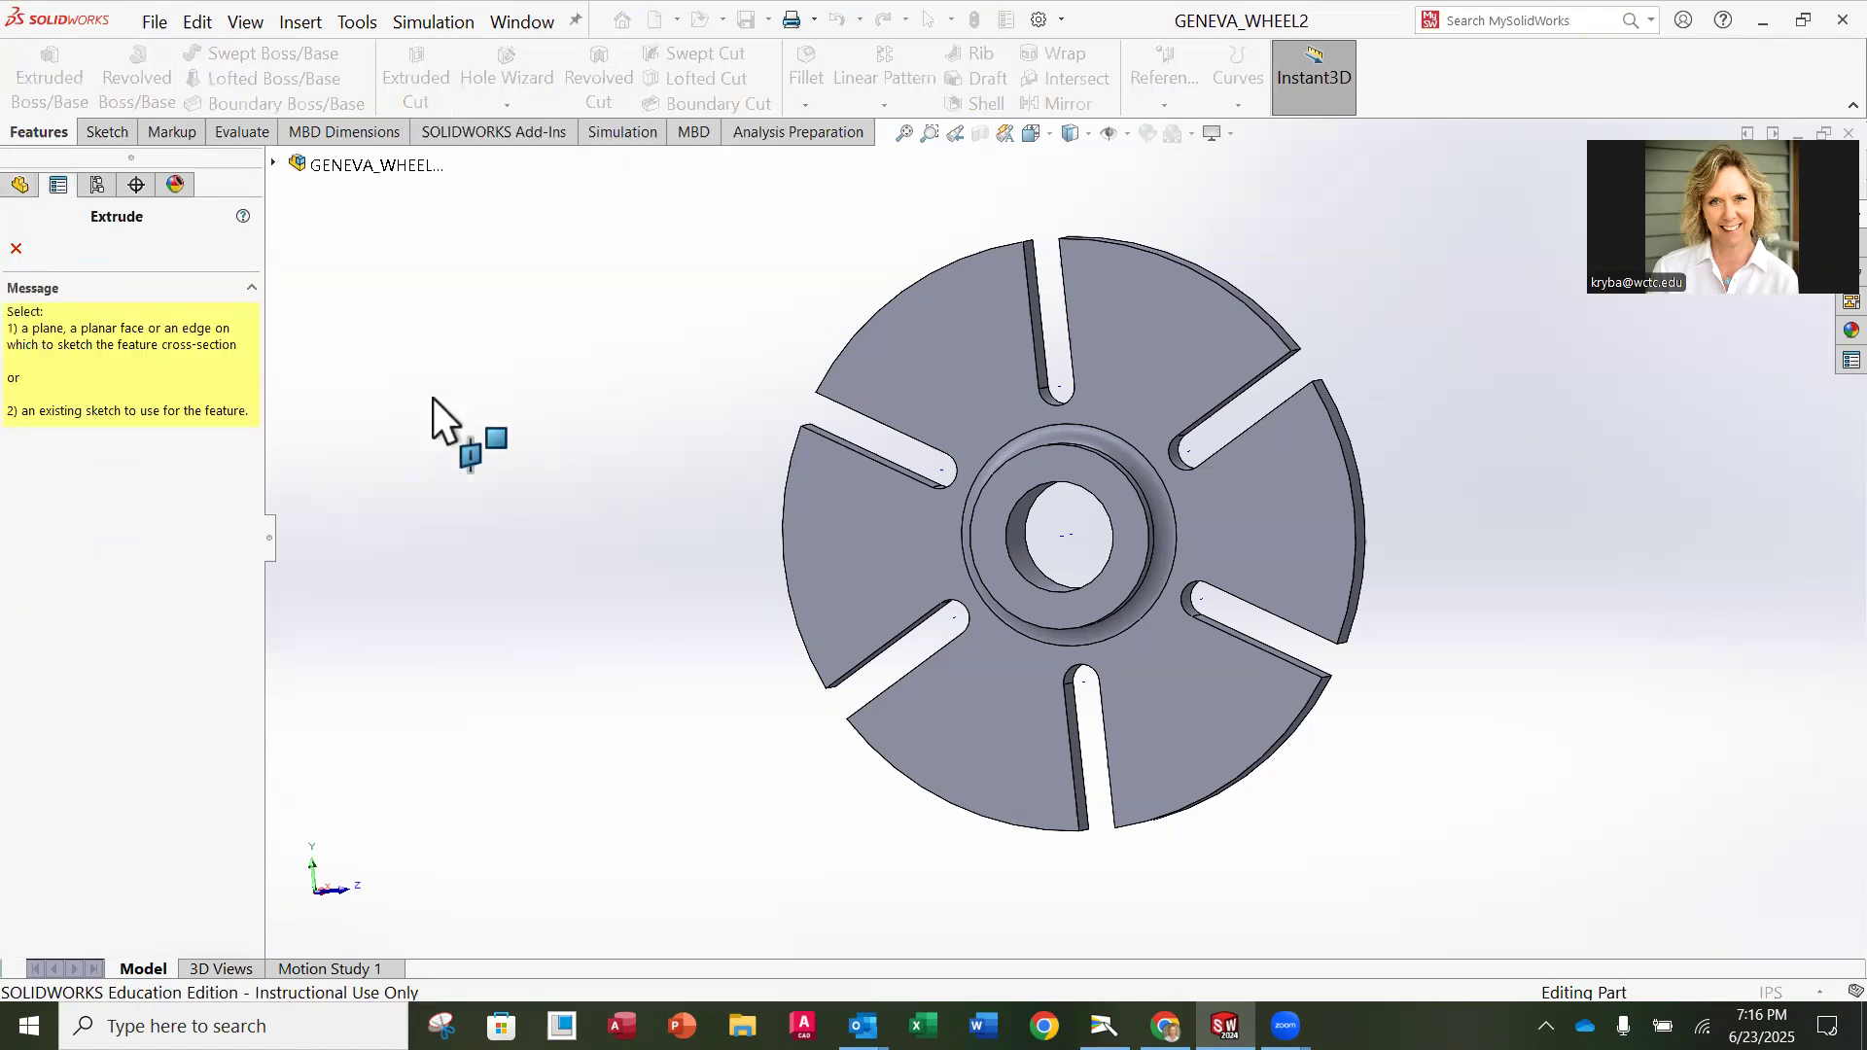
mouse_move(1034, 366)
middle_mouse_down()
mouse_move(1138, 417)
mouse_move(1097, 385)
mouse_move(967, 418)
mouse_move(1217, 321)
mouse_move(970, 330)
mouse_move(904, 353)
middle_mouse_up()
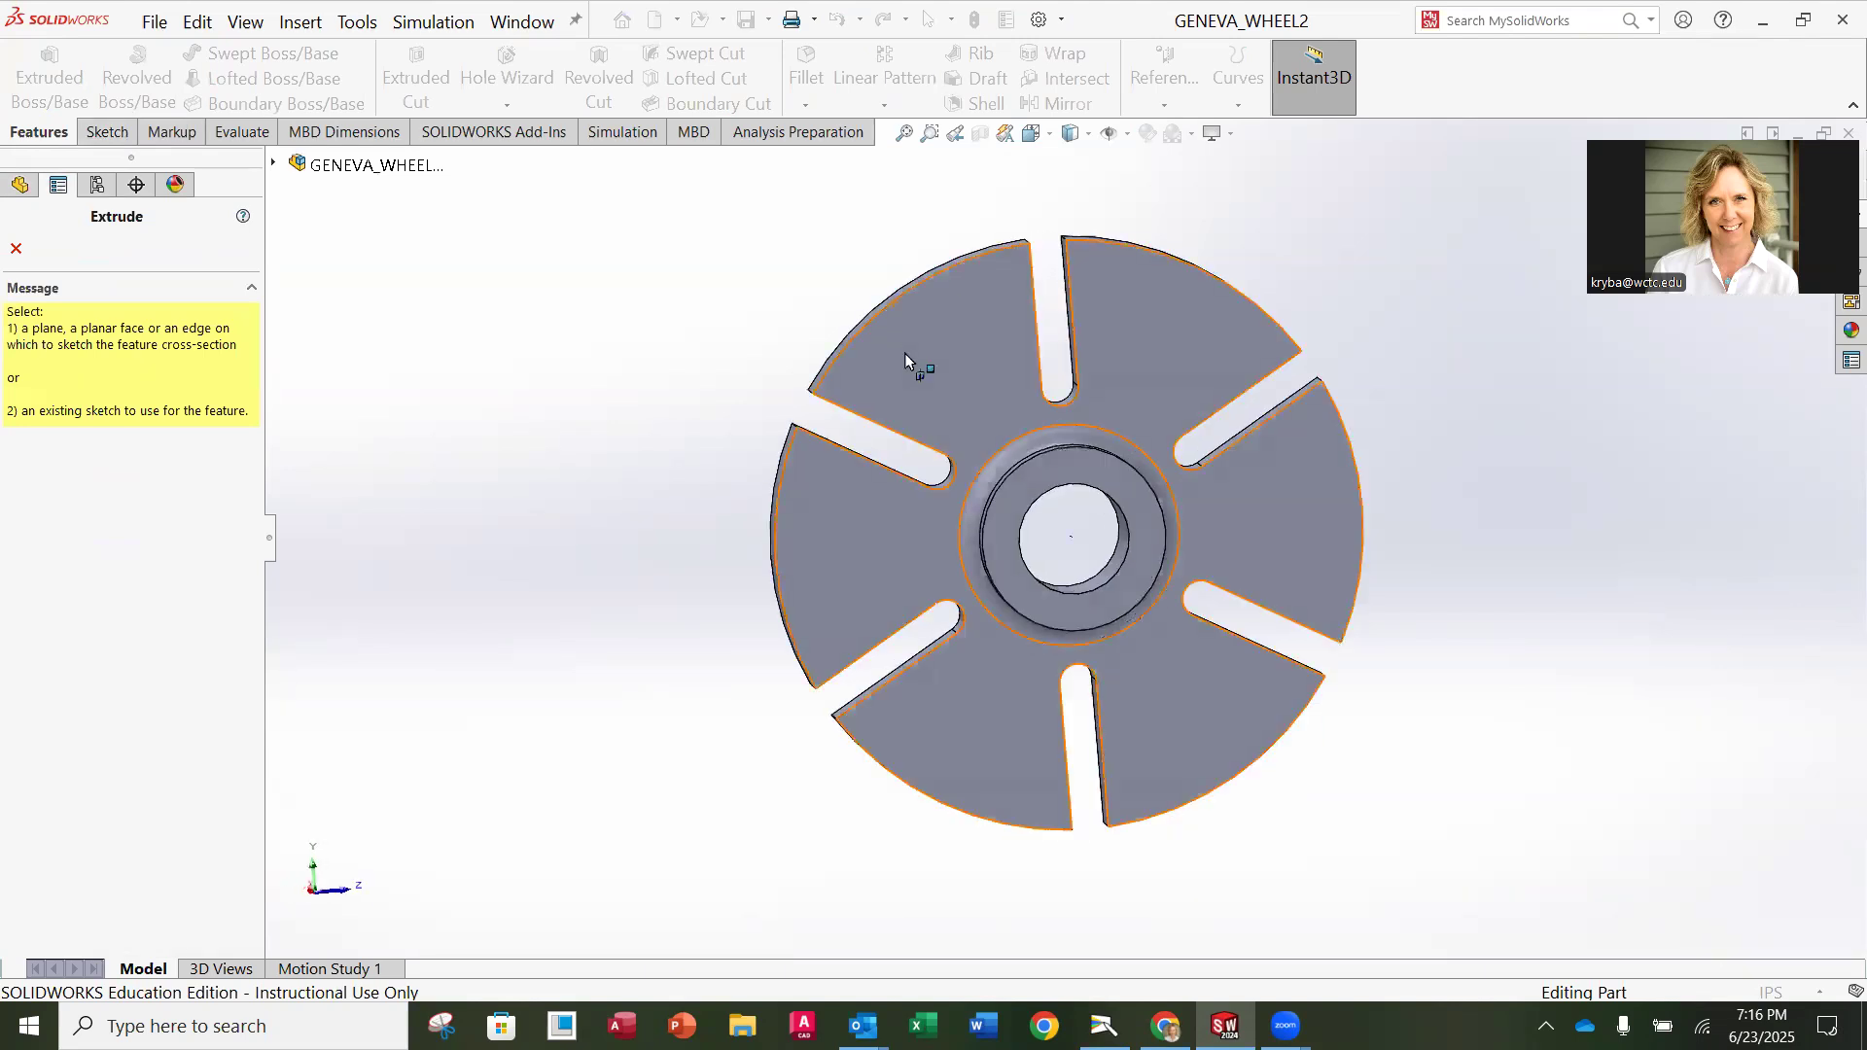
left_click(959, 338)
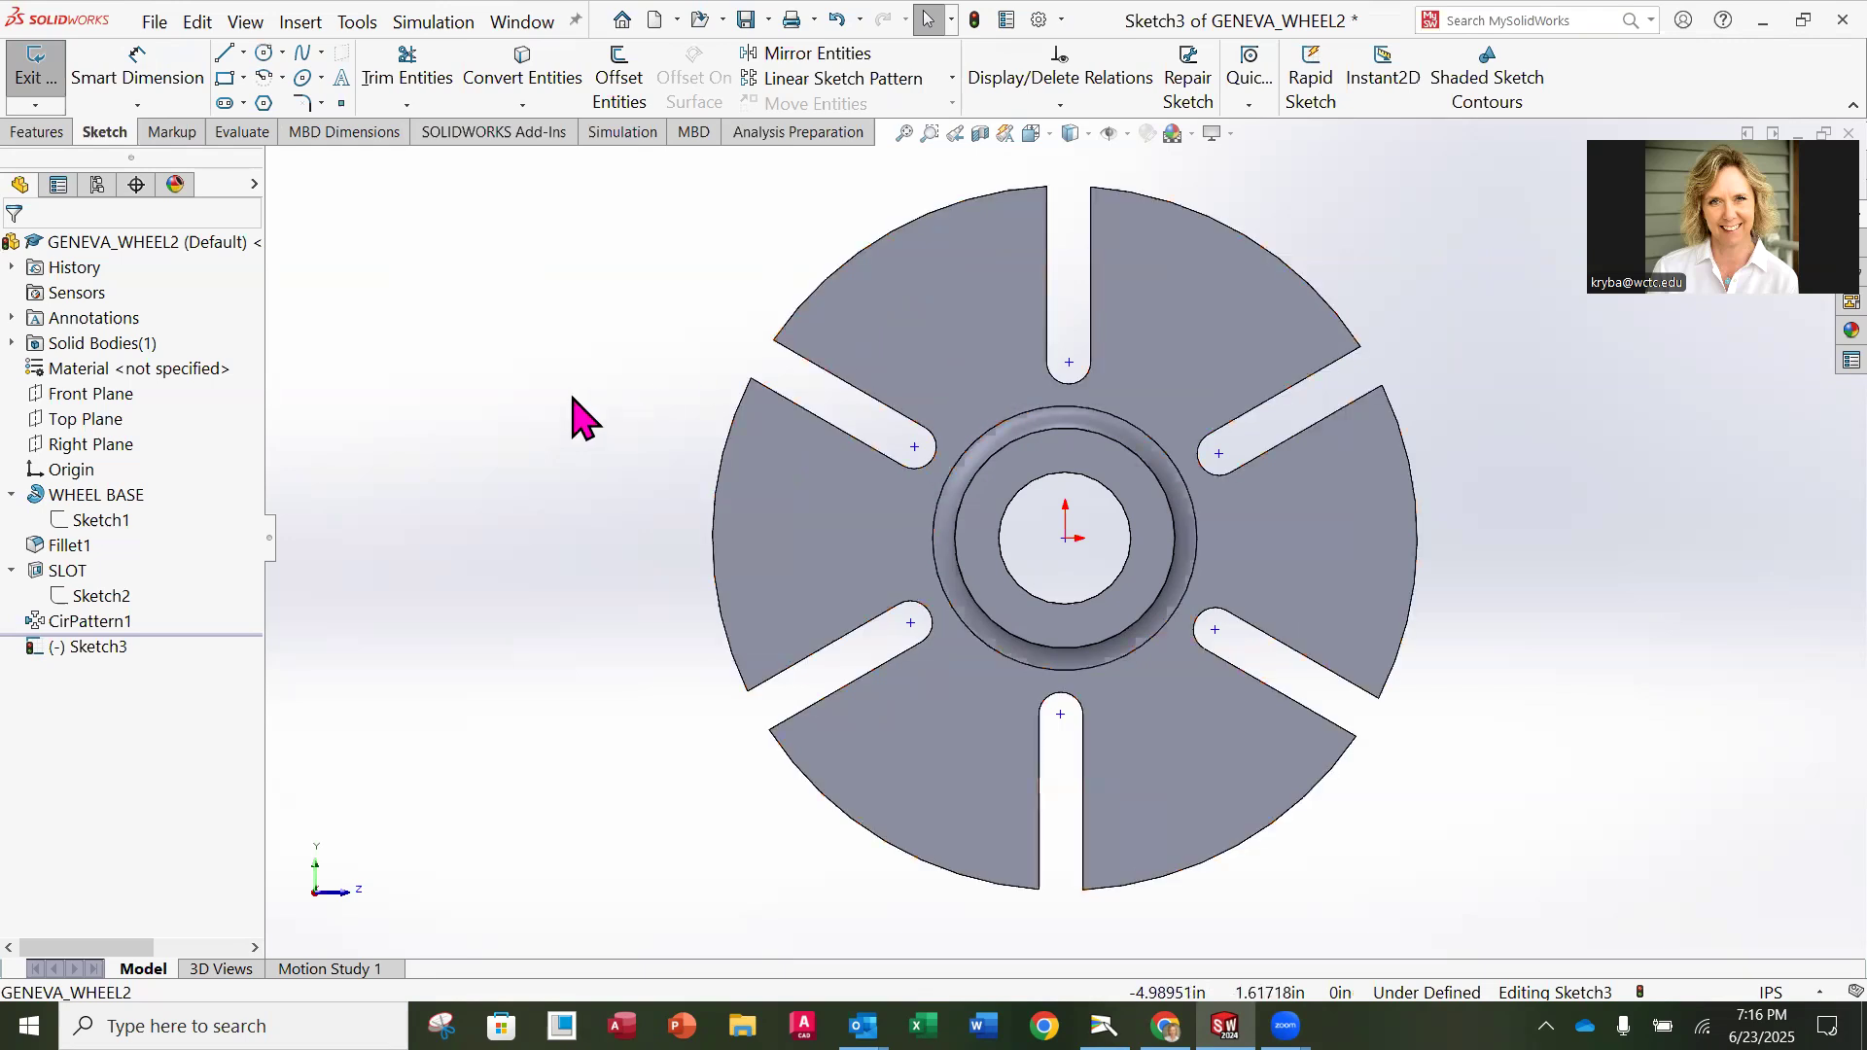
Step: Consult the Camera drawing again and sketch a horizontal construction line about 5.82 in long from the origin leftward past the disc's rim
left_click(1104, 1026)
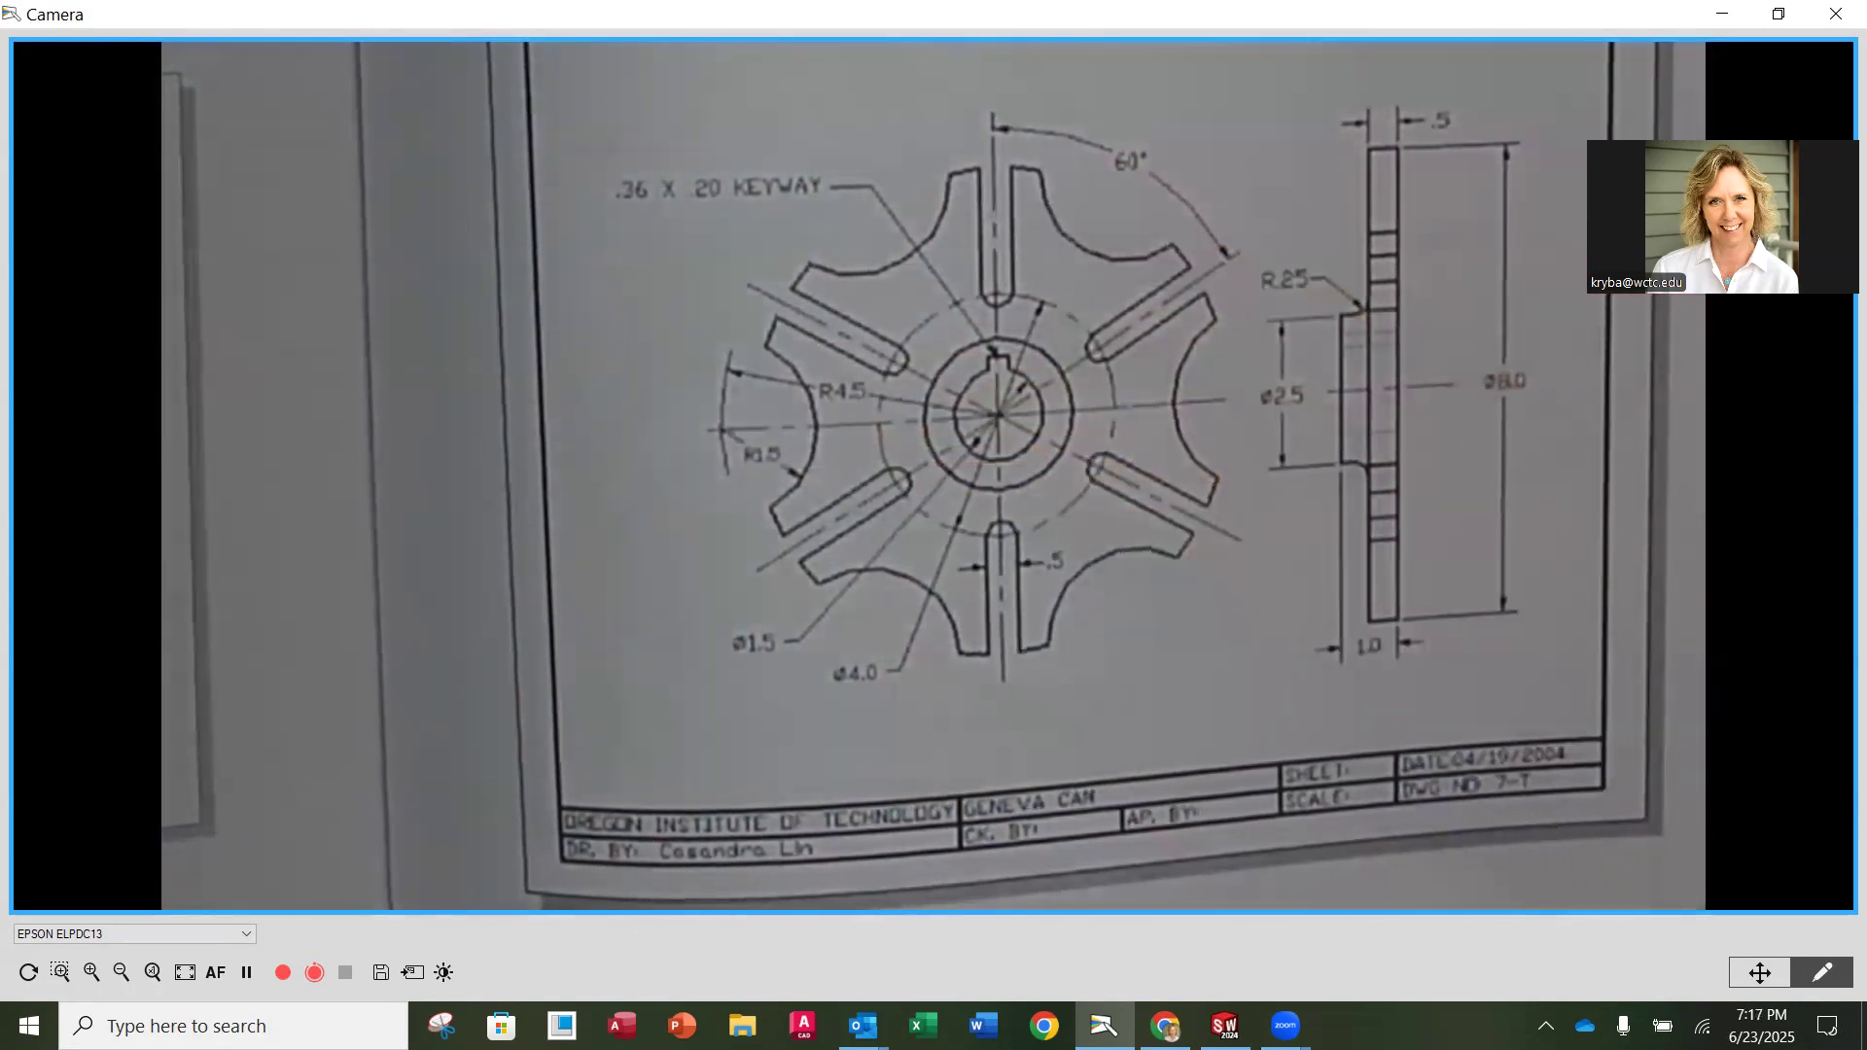
left_click(1225, 1025)
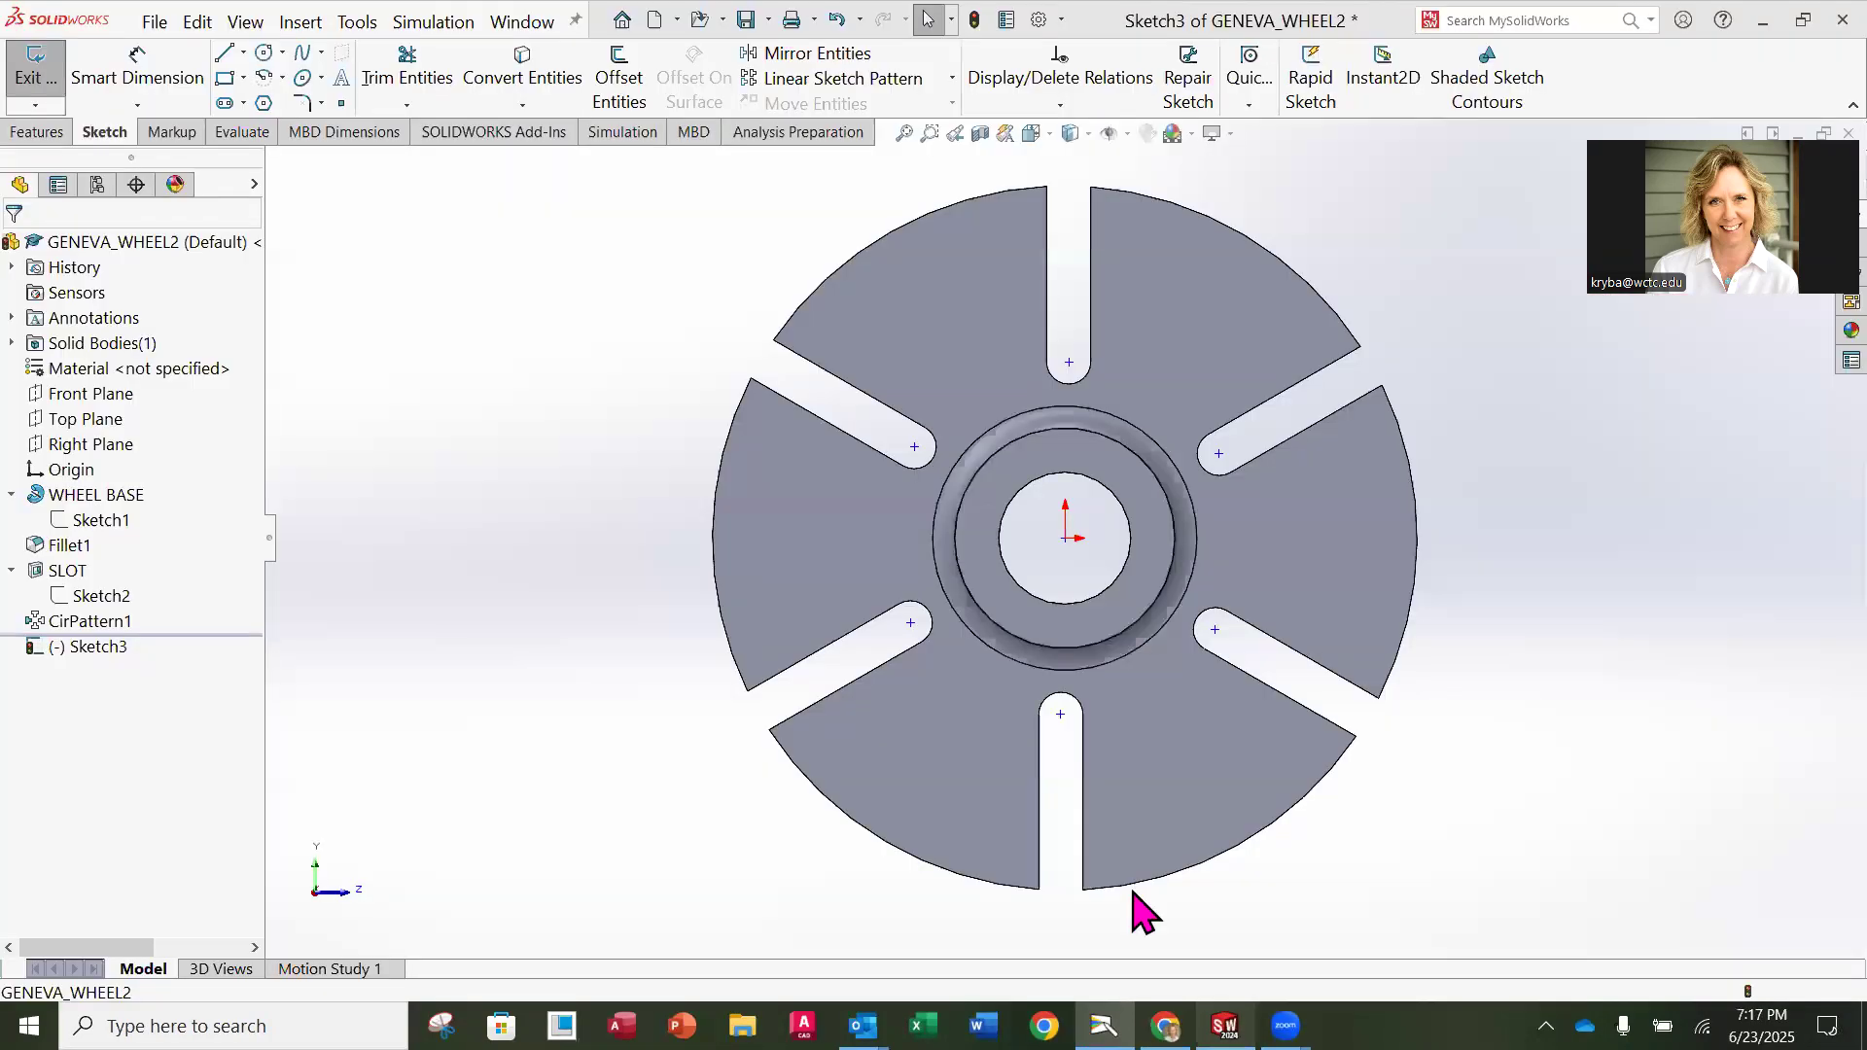
left_click(228, 55)
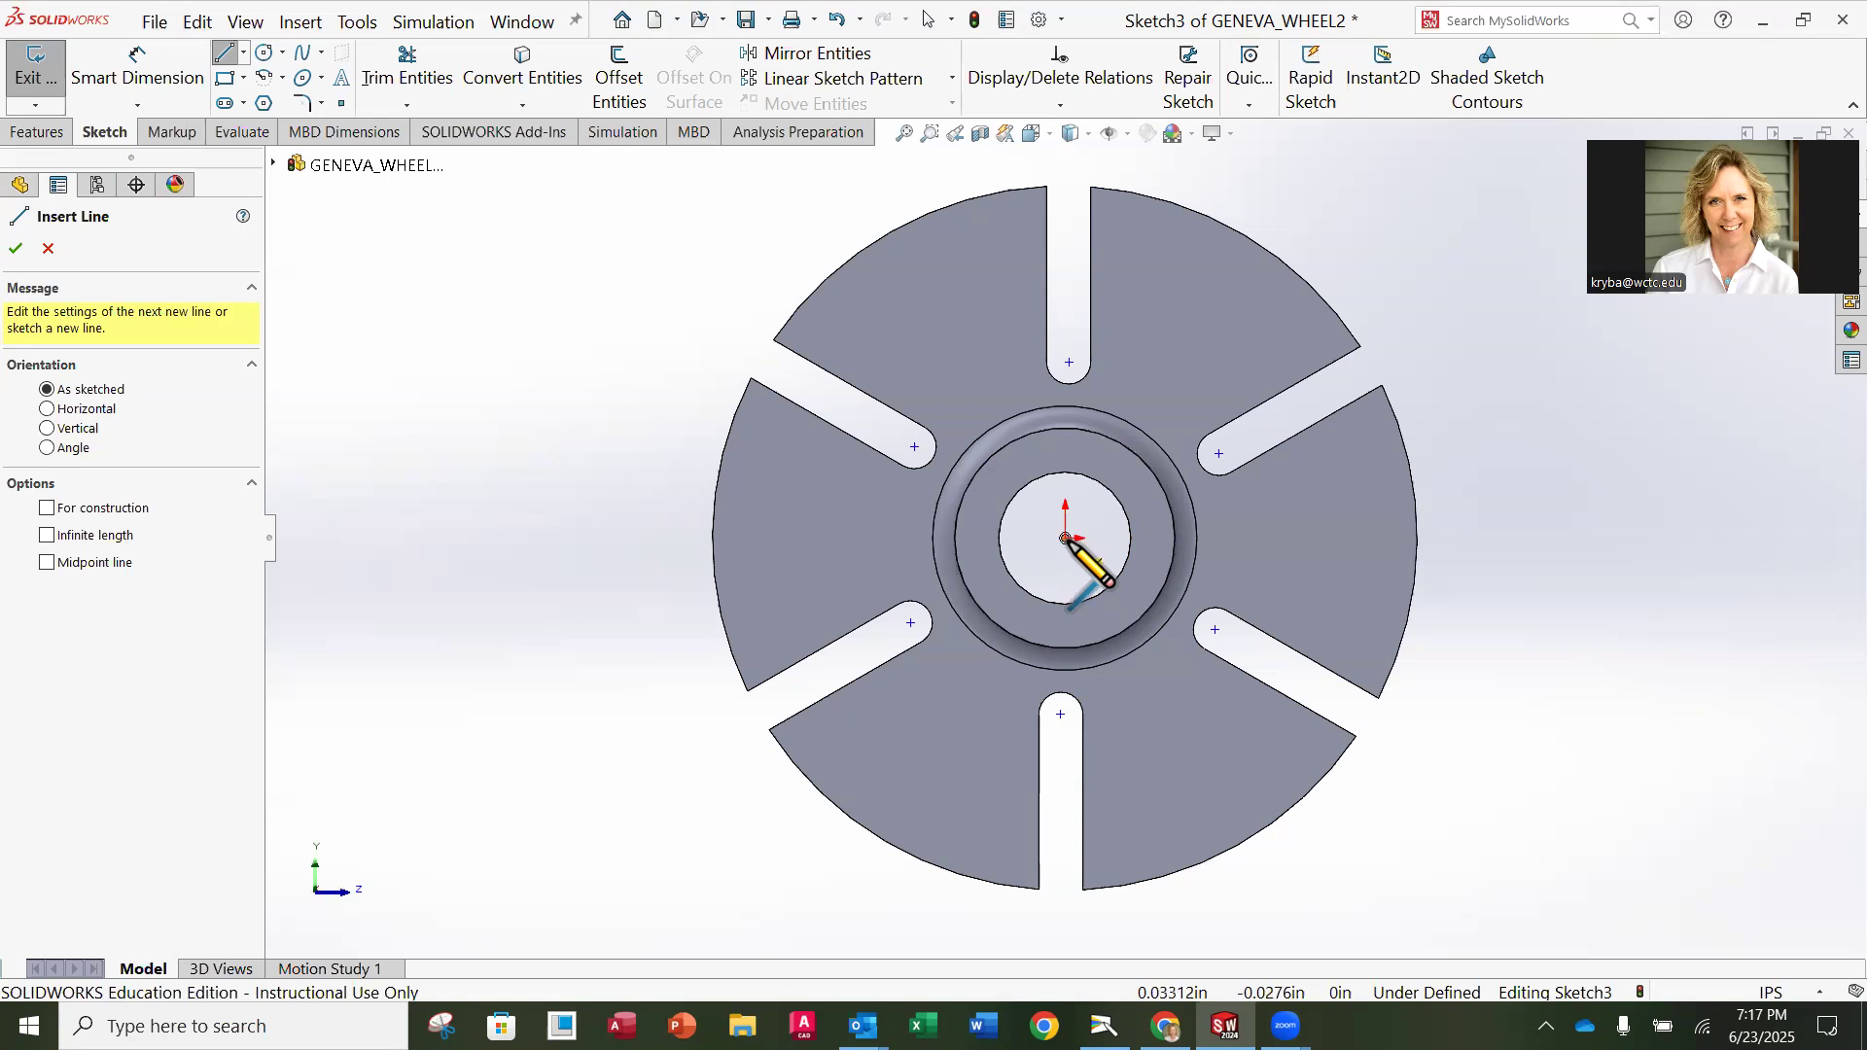
left_click(1066, 539)
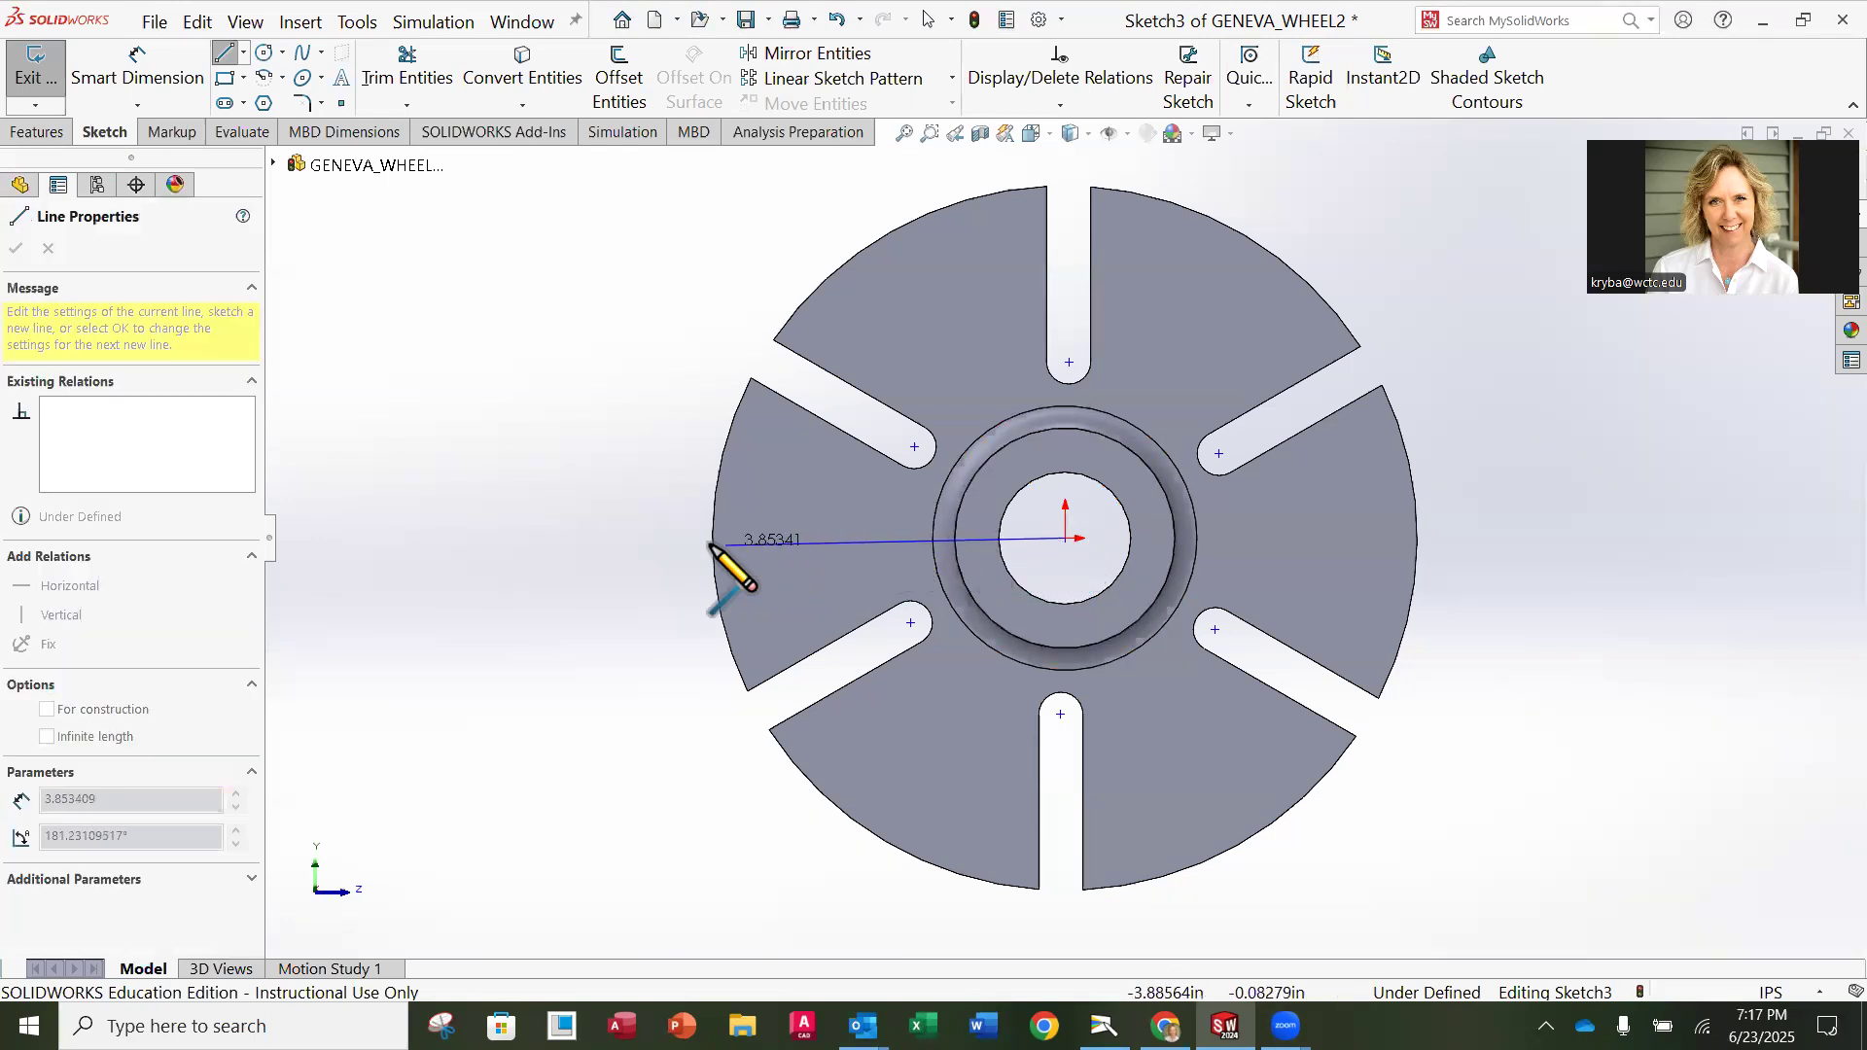
left_click(551, 537)
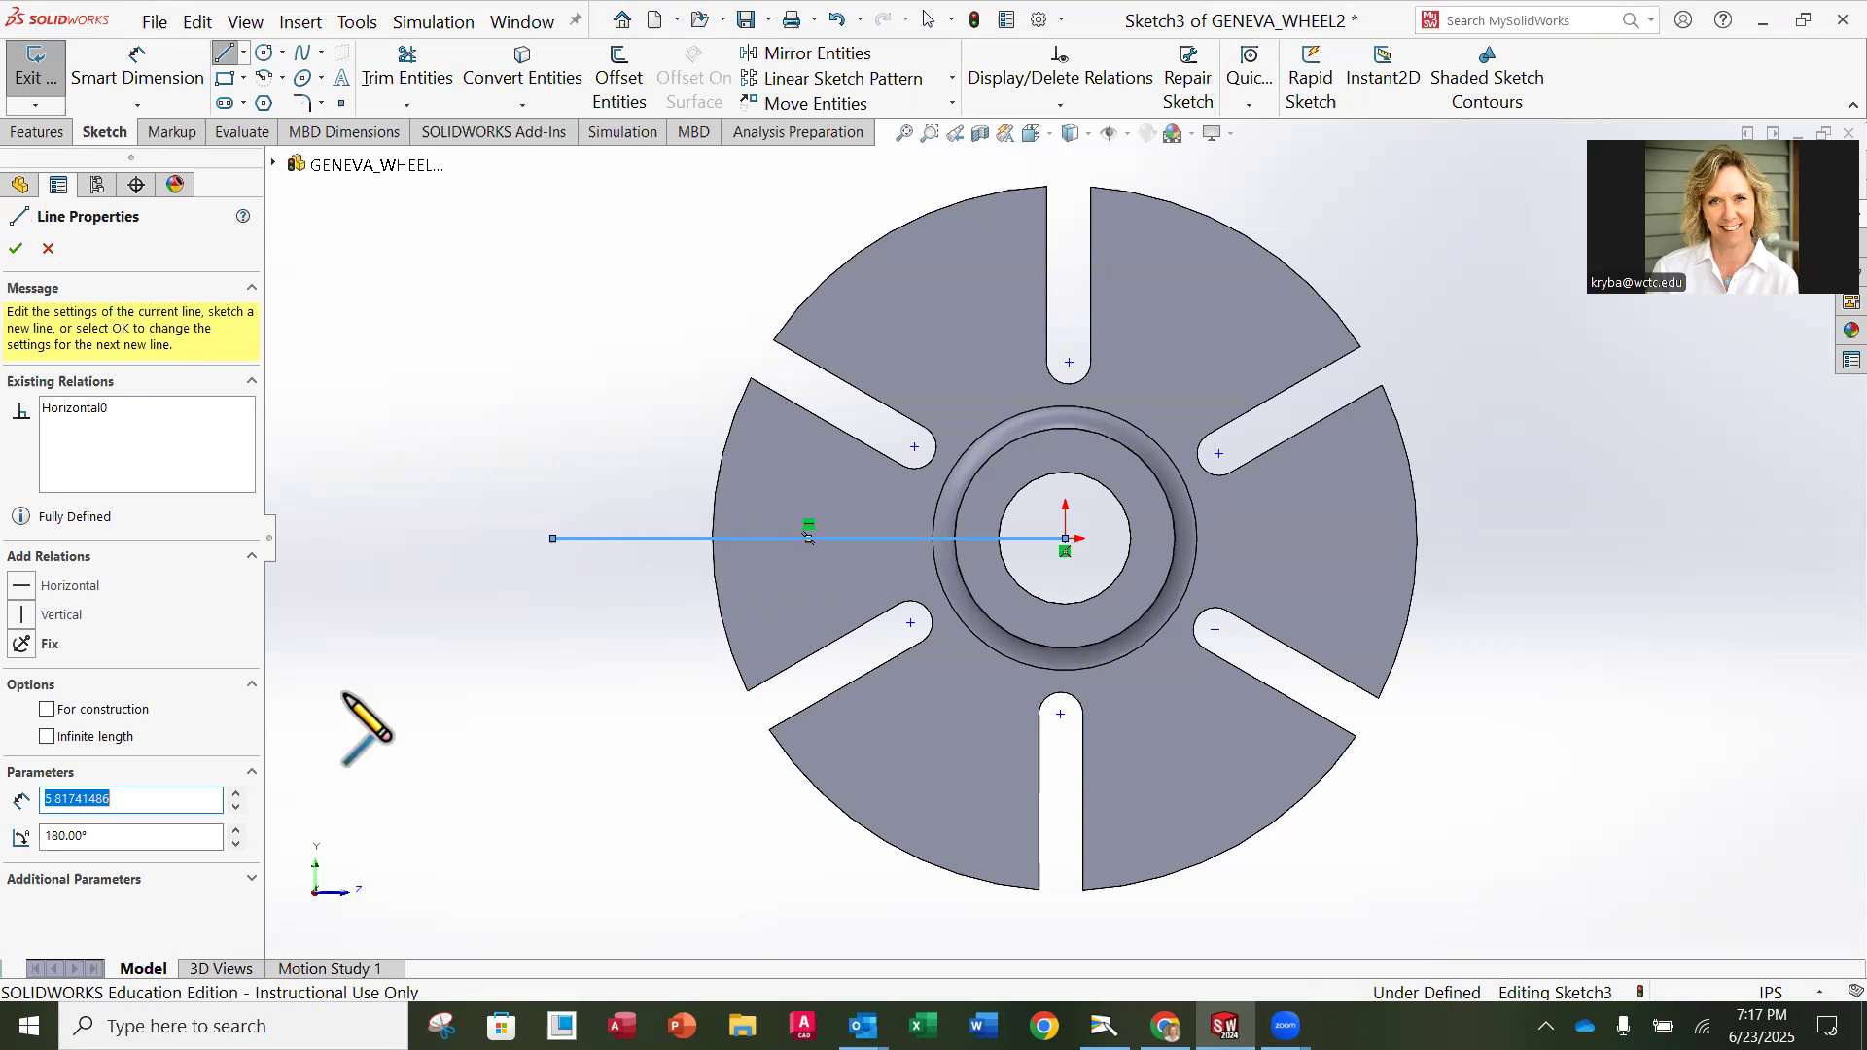
left_click(47, 711)
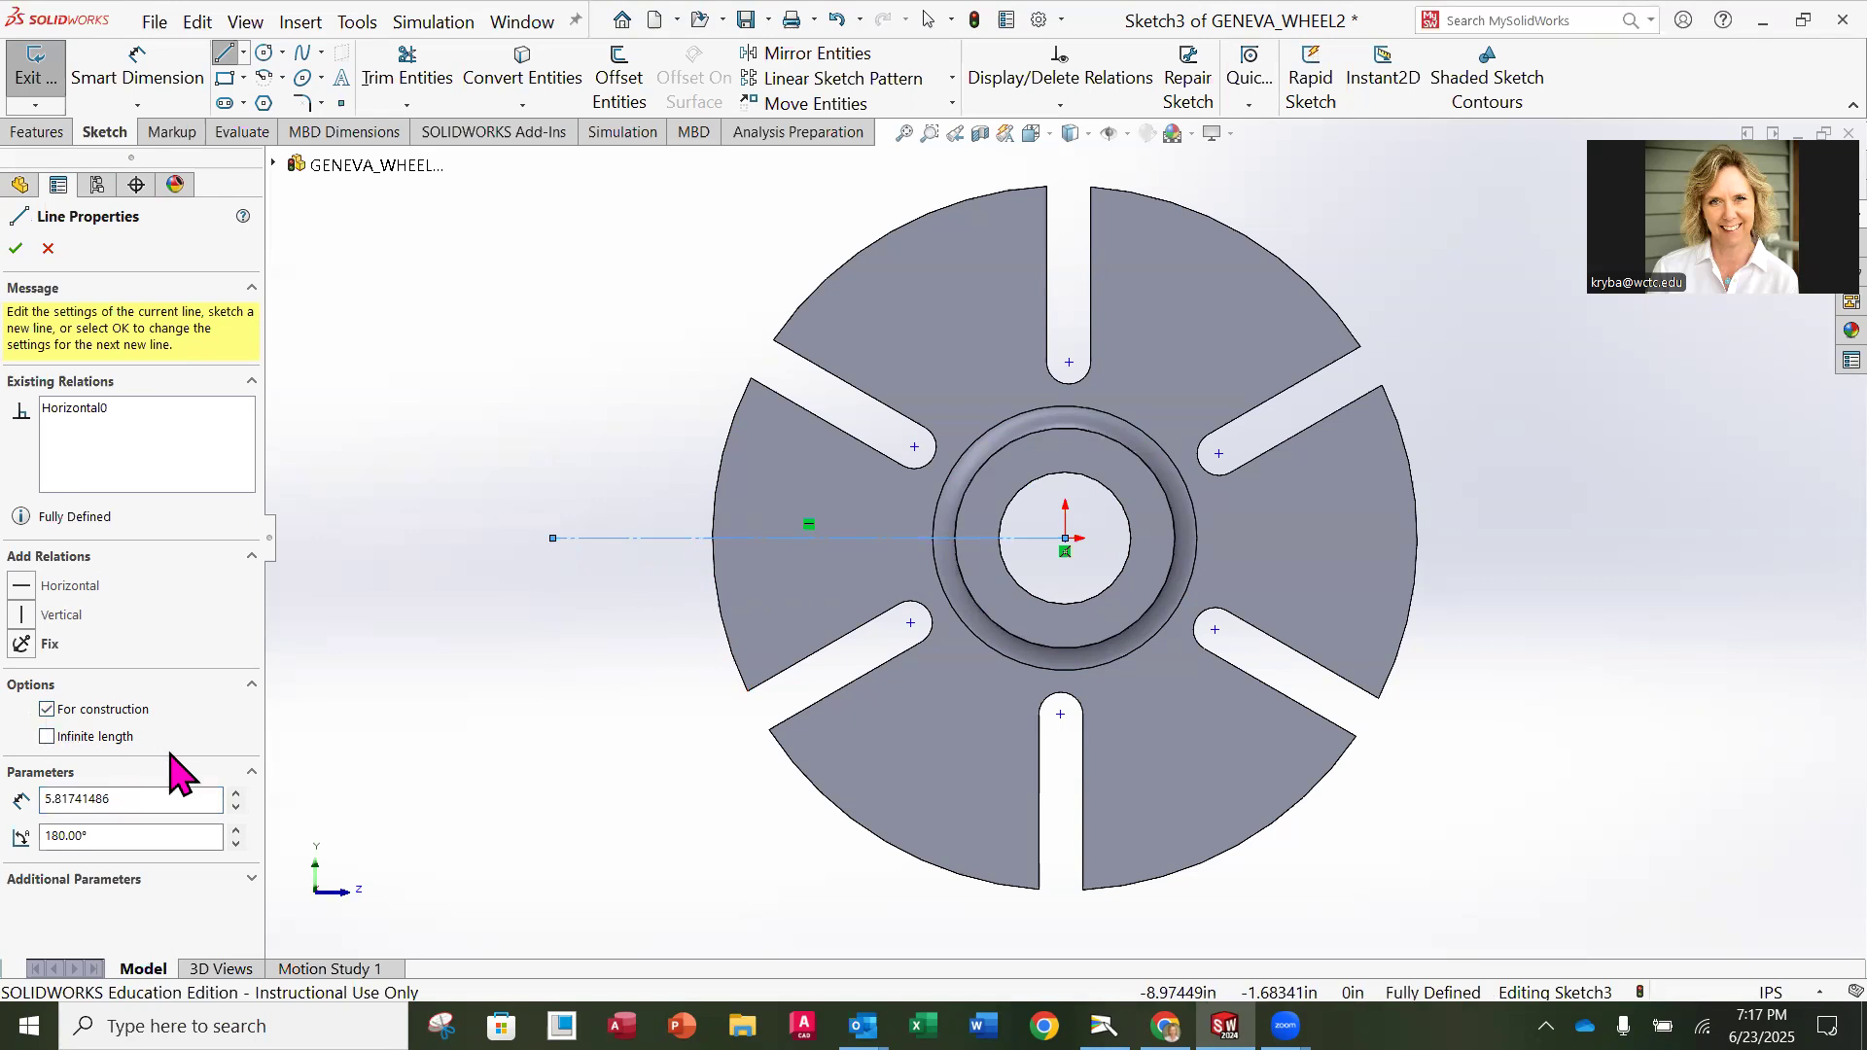
left_click(17, 249)
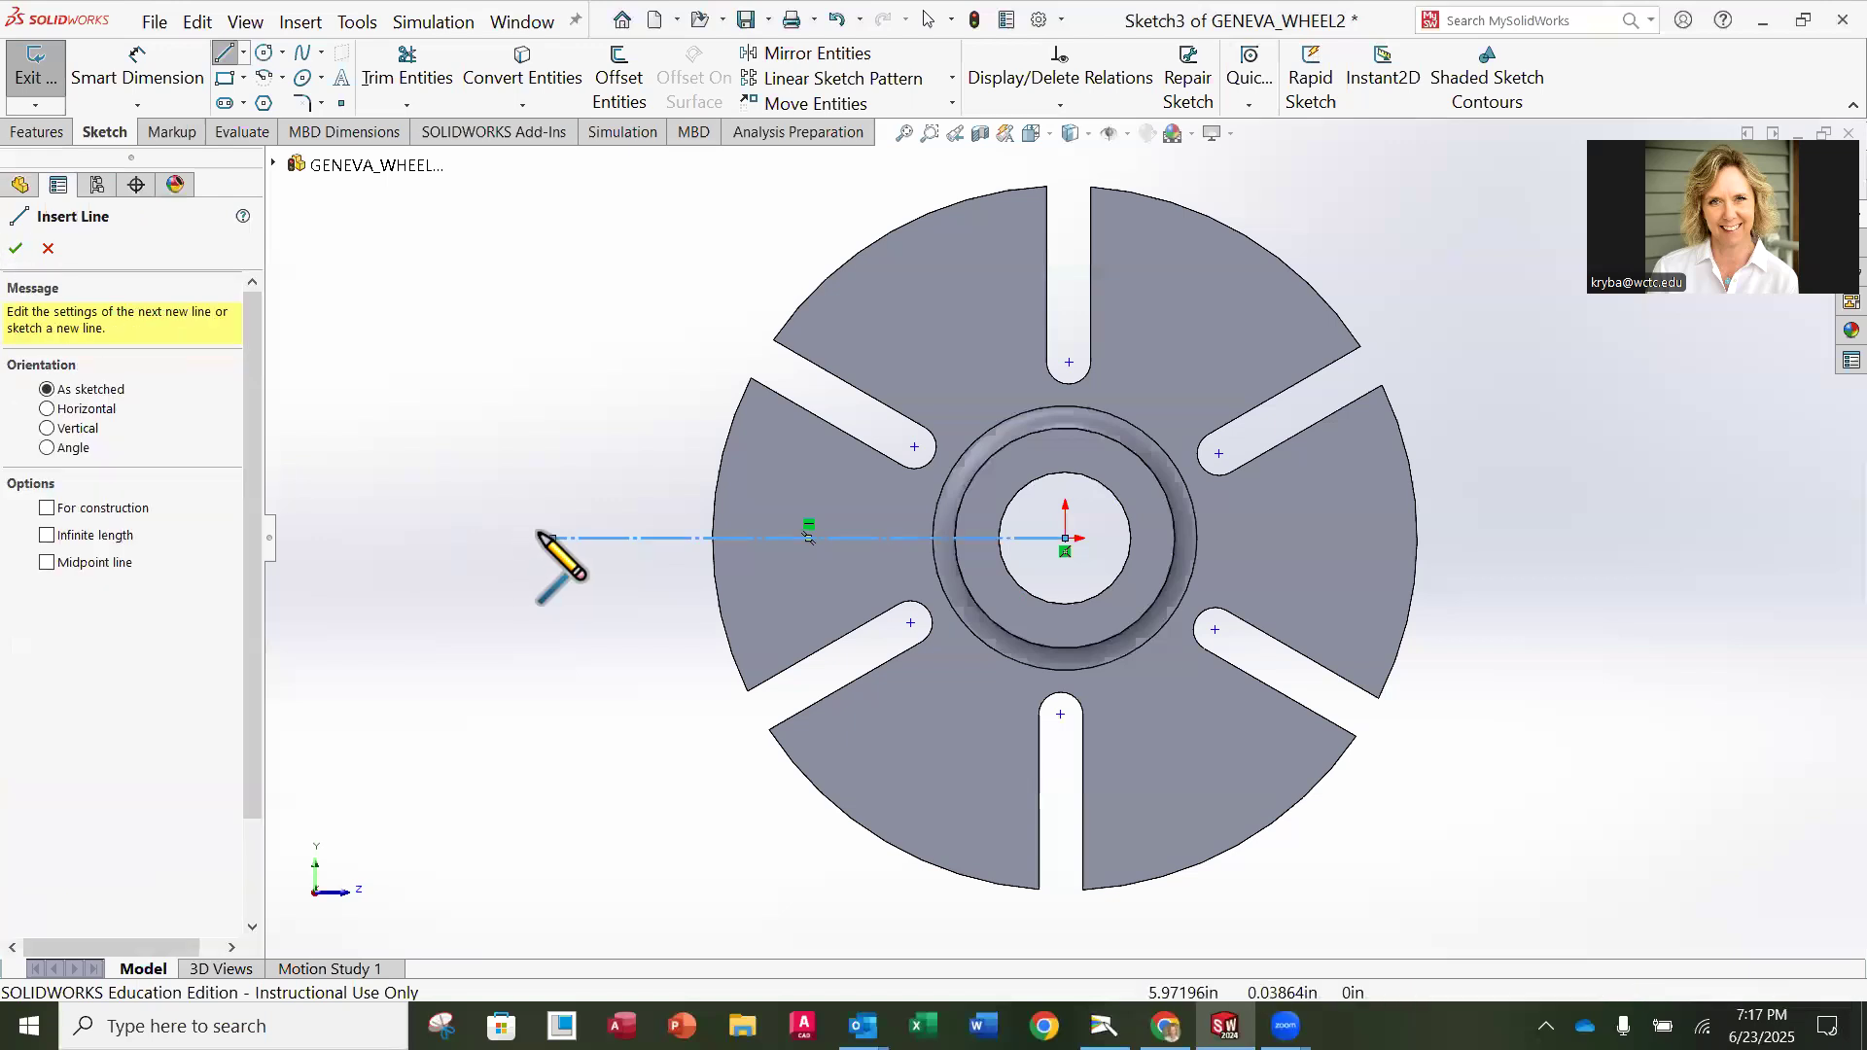
left_click(474, 399)
key("Escape")
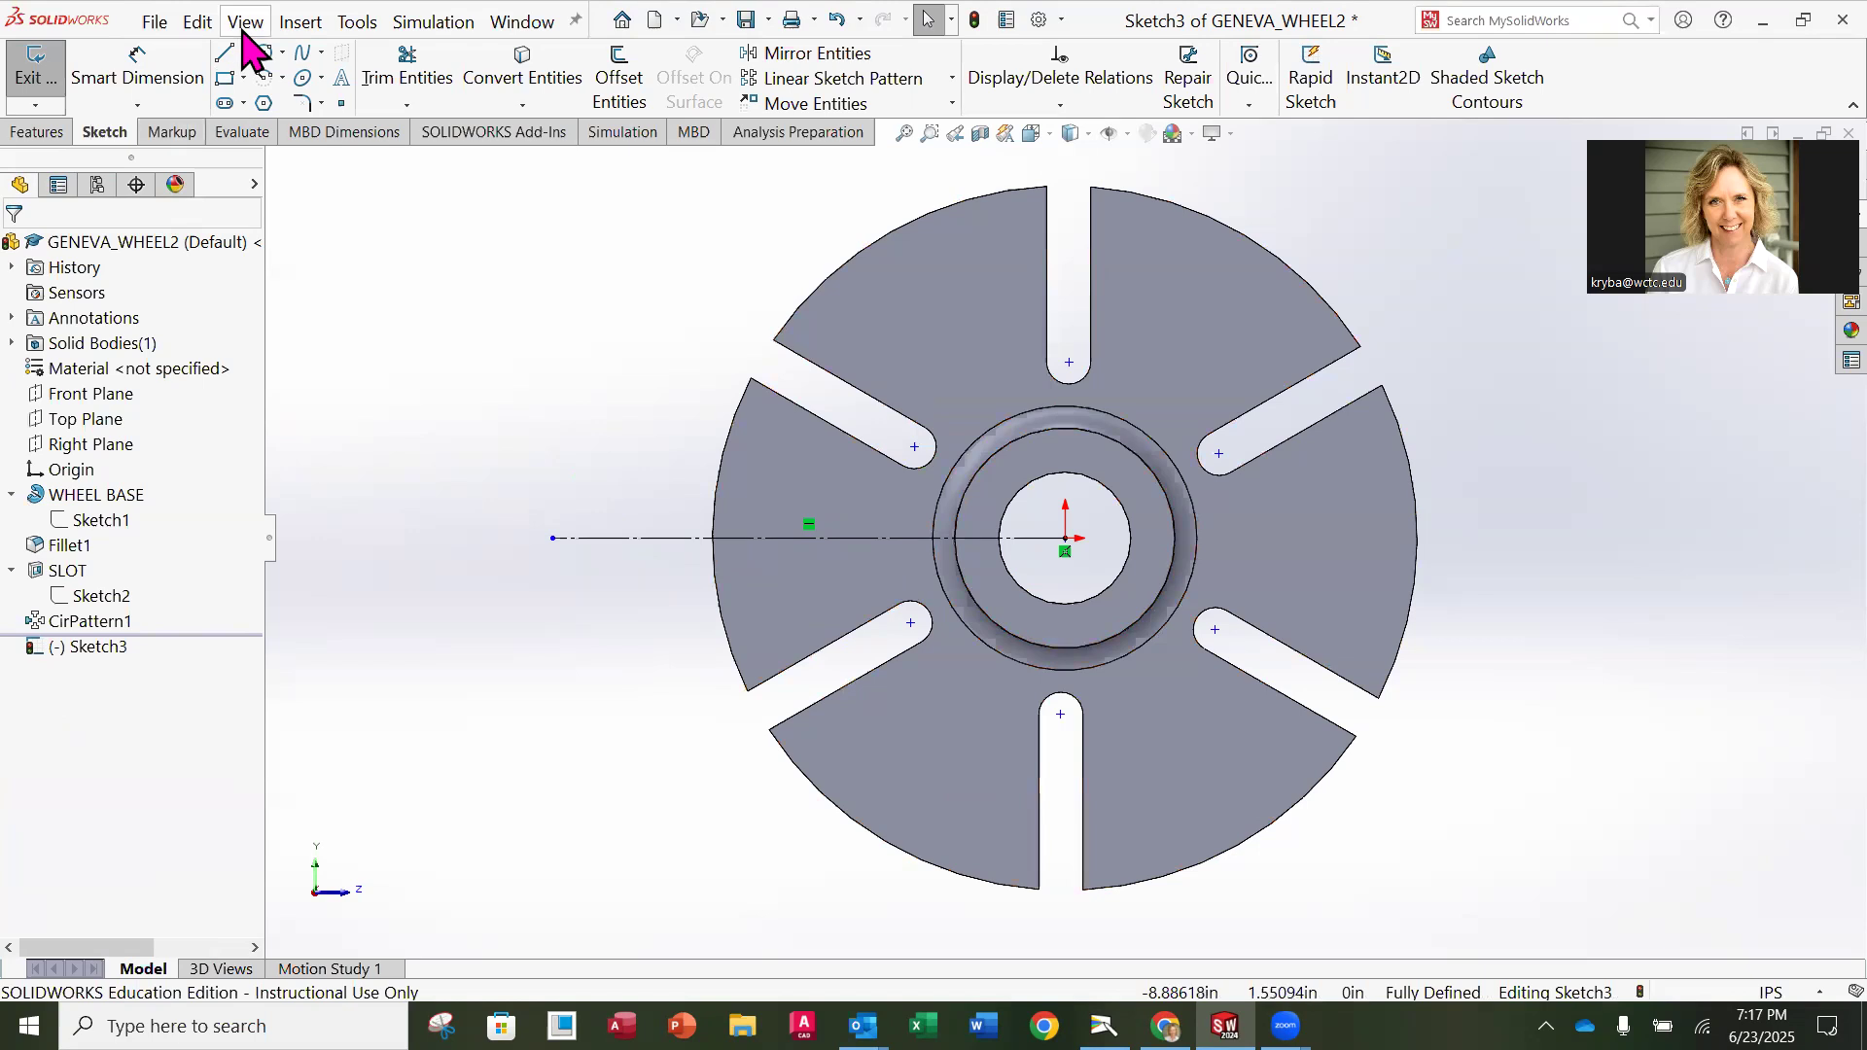
Step: Sketch a construction circle of about 5.45 in radius centered on the origin, surrounding the disc
left_click(264, 57)
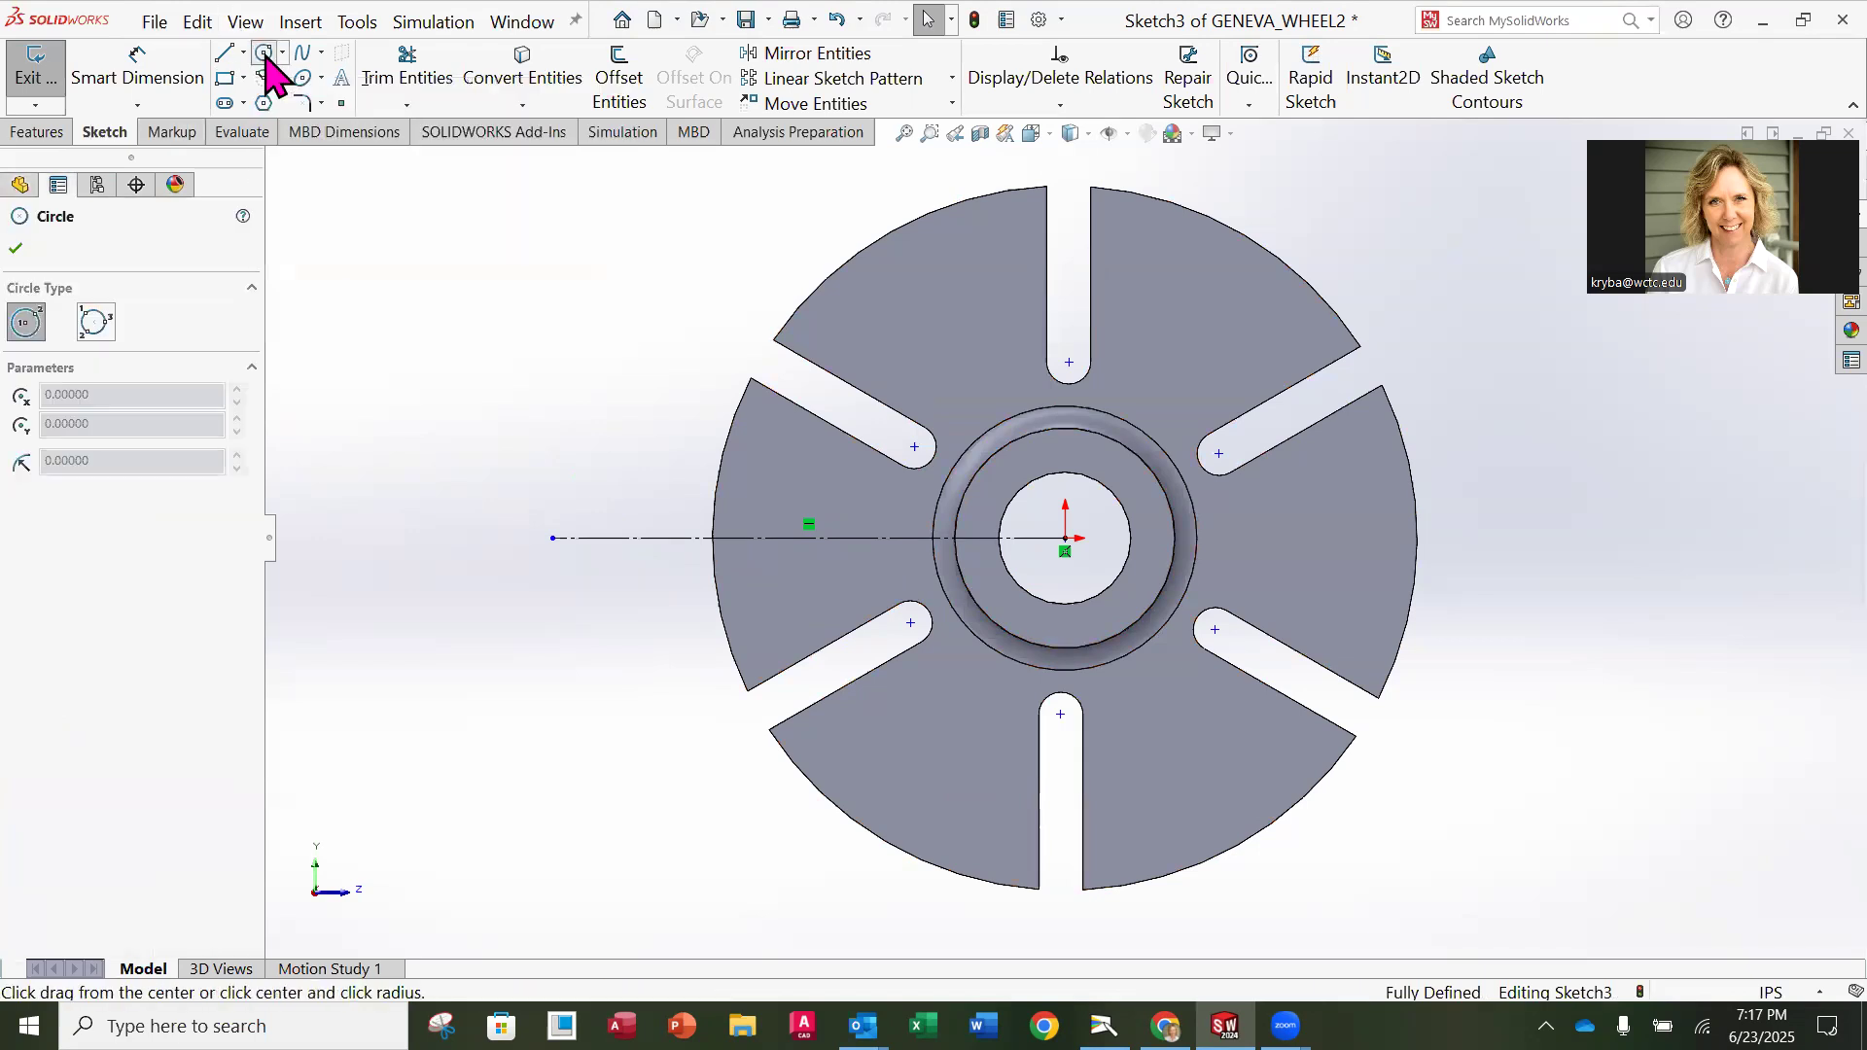
left_click(1067, 538)
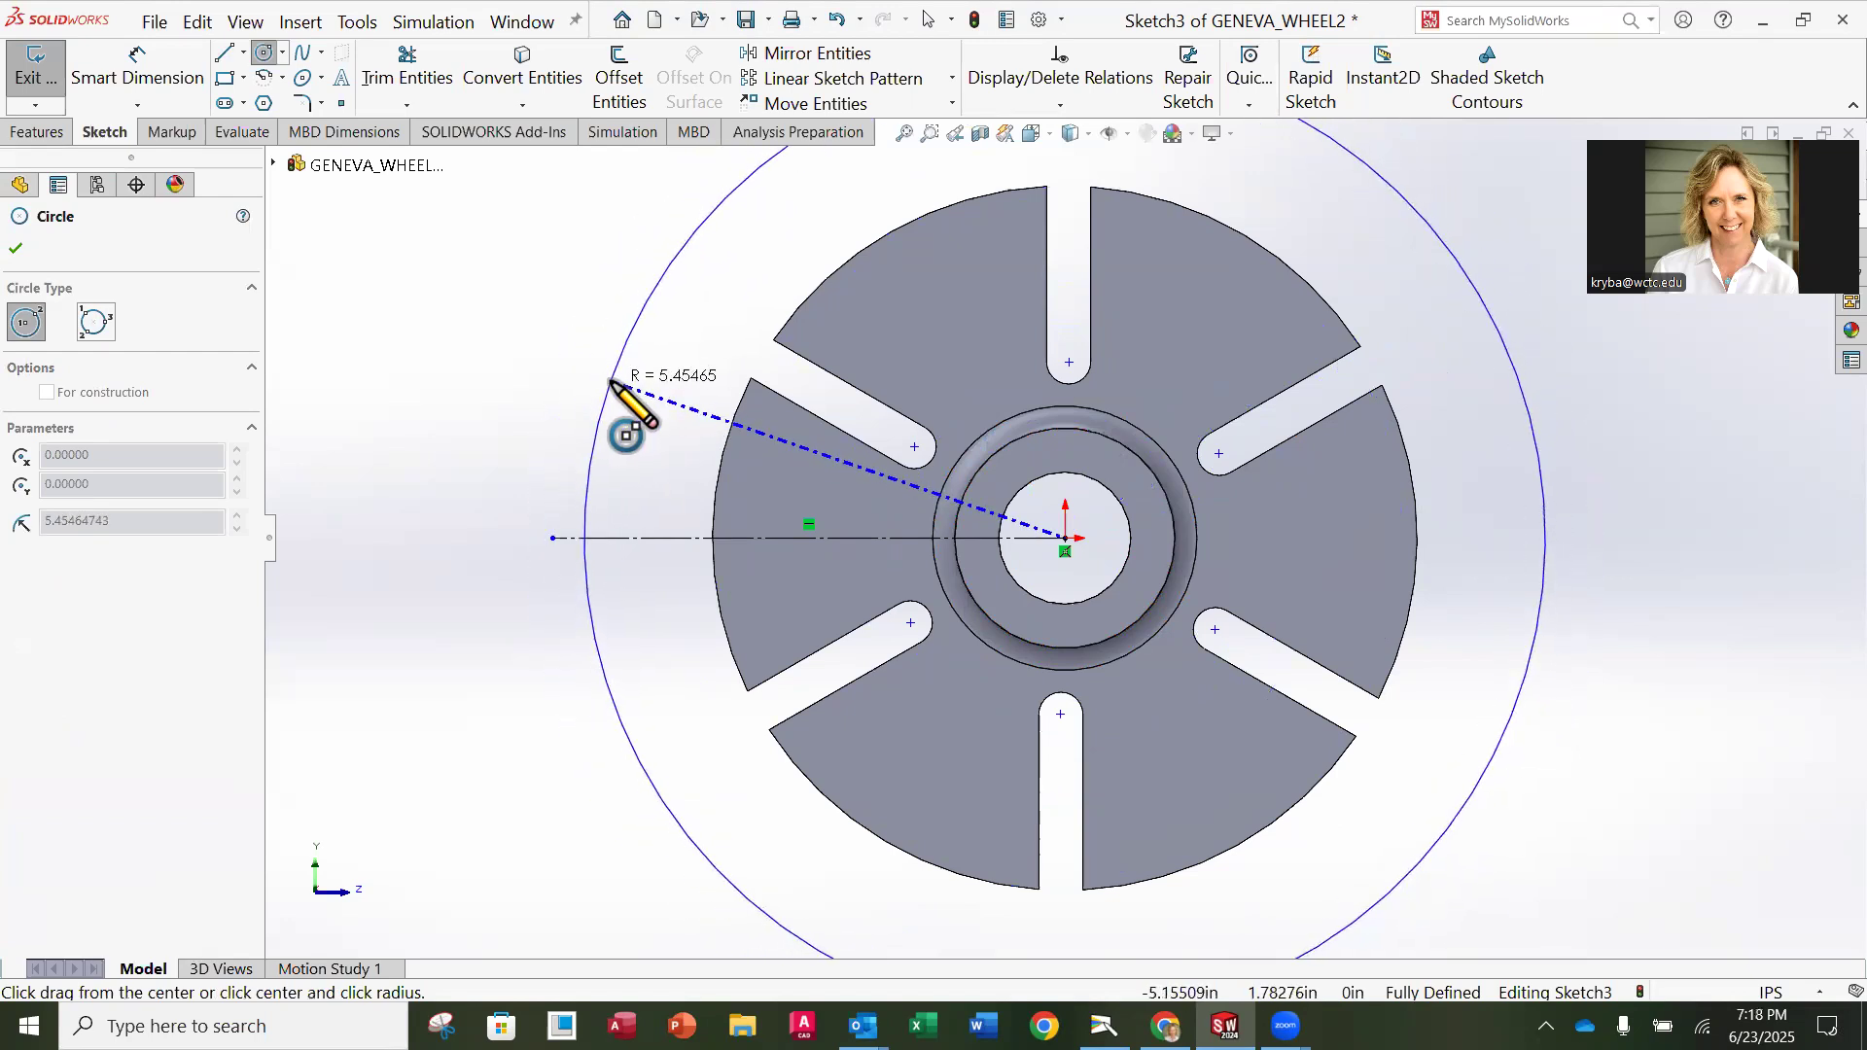
left_click(611, 381)
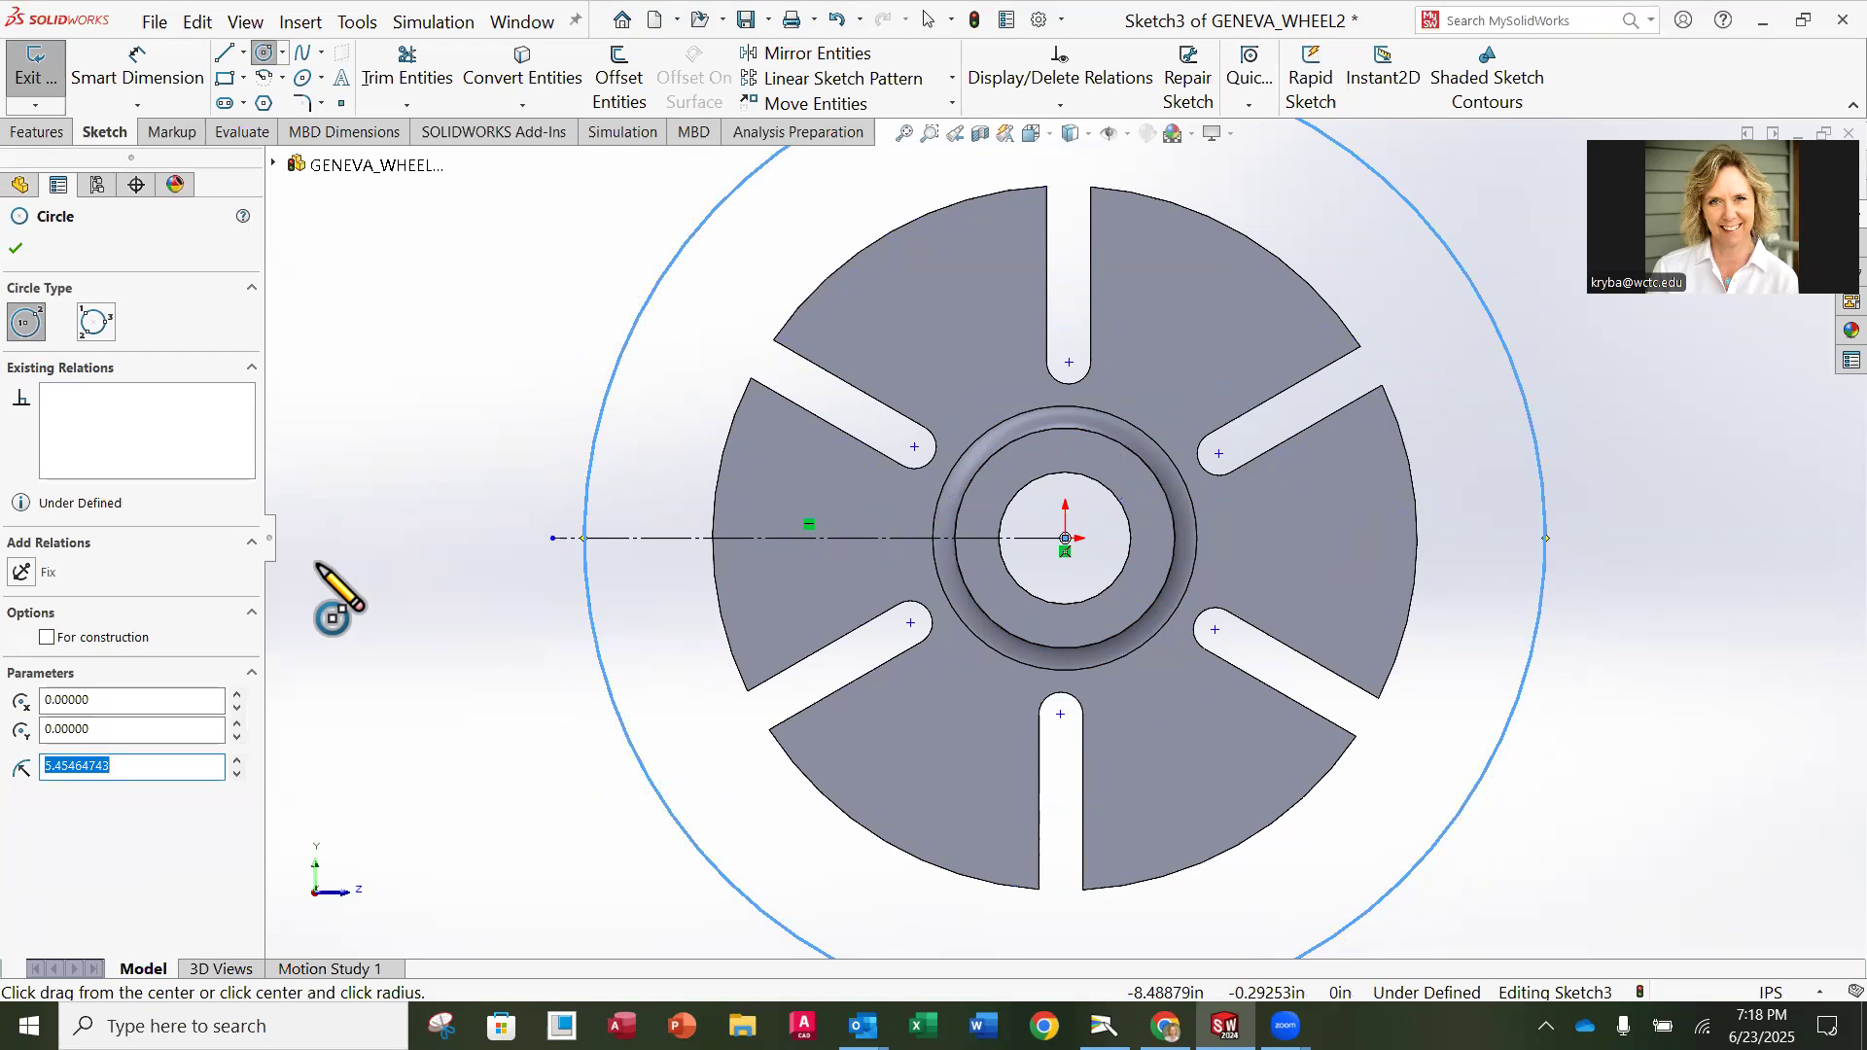
left_click(48, 637)
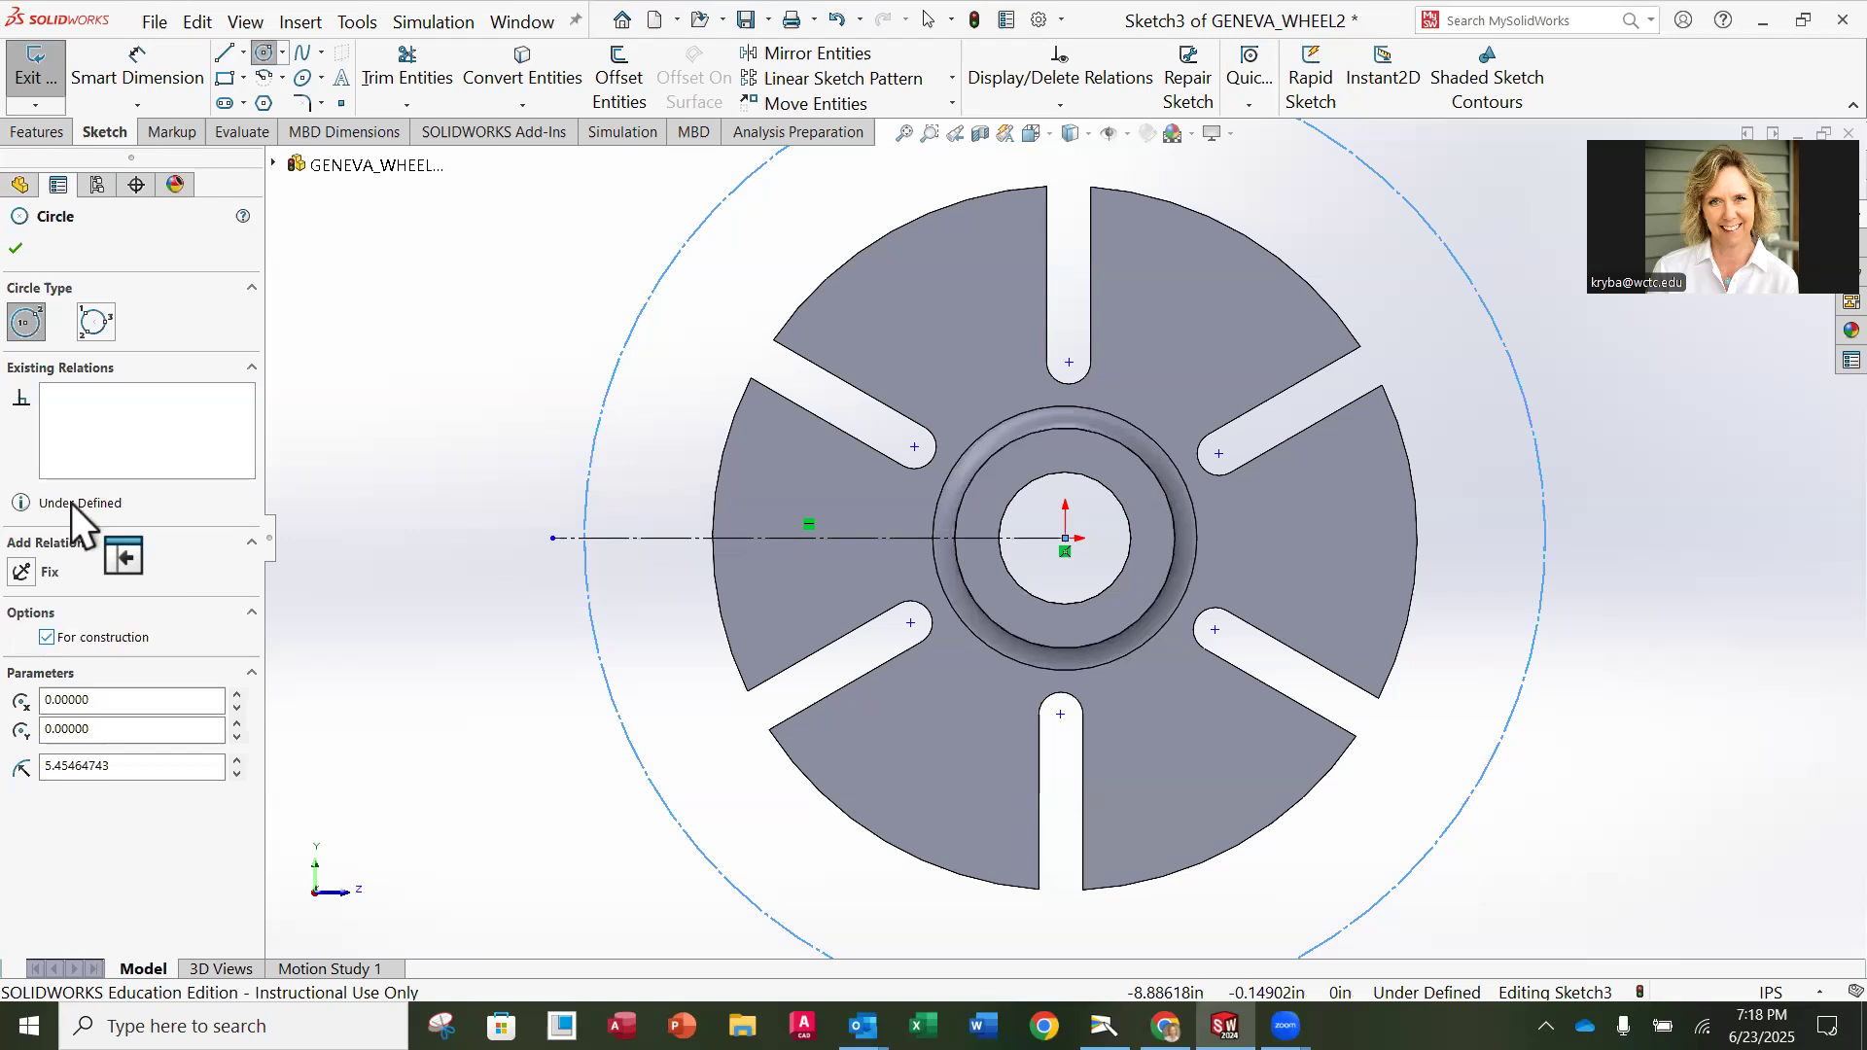
left_click(16, 251)
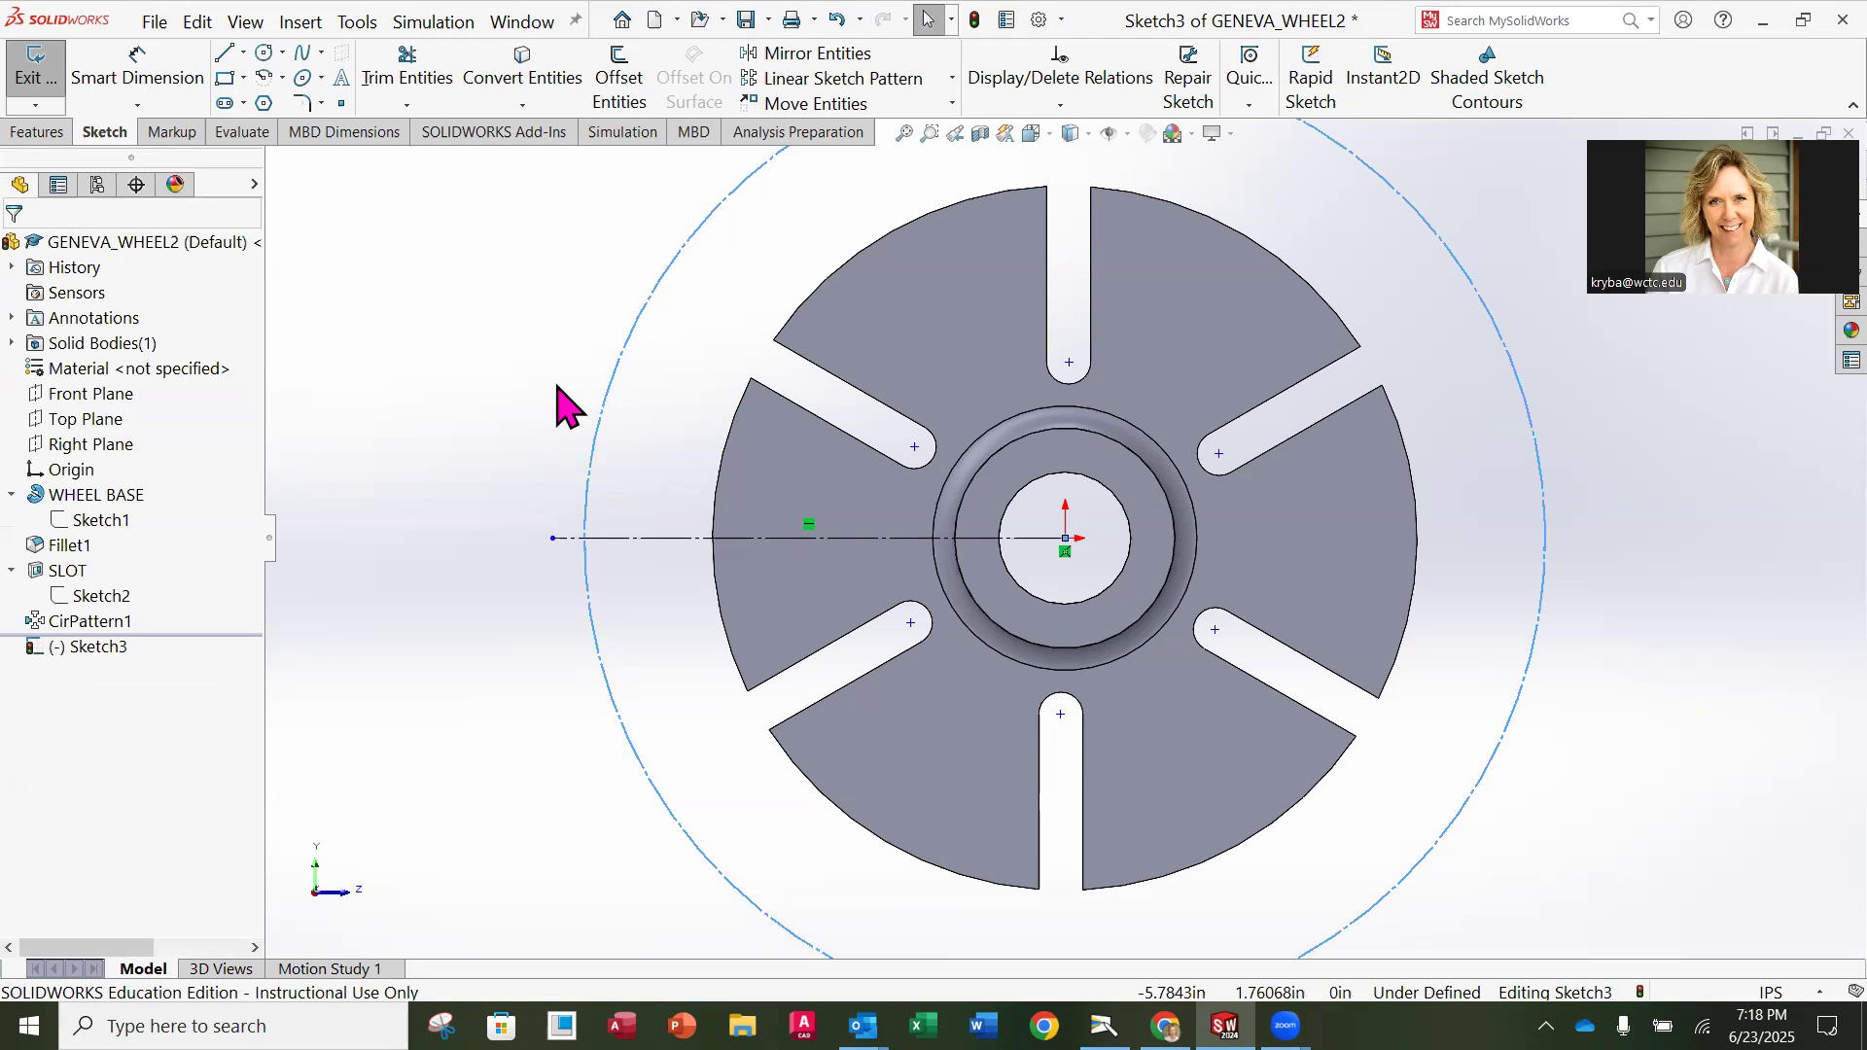
Step: Dimension the construction circle around the disc to a diameter of 9 in
left_click(206, 89)
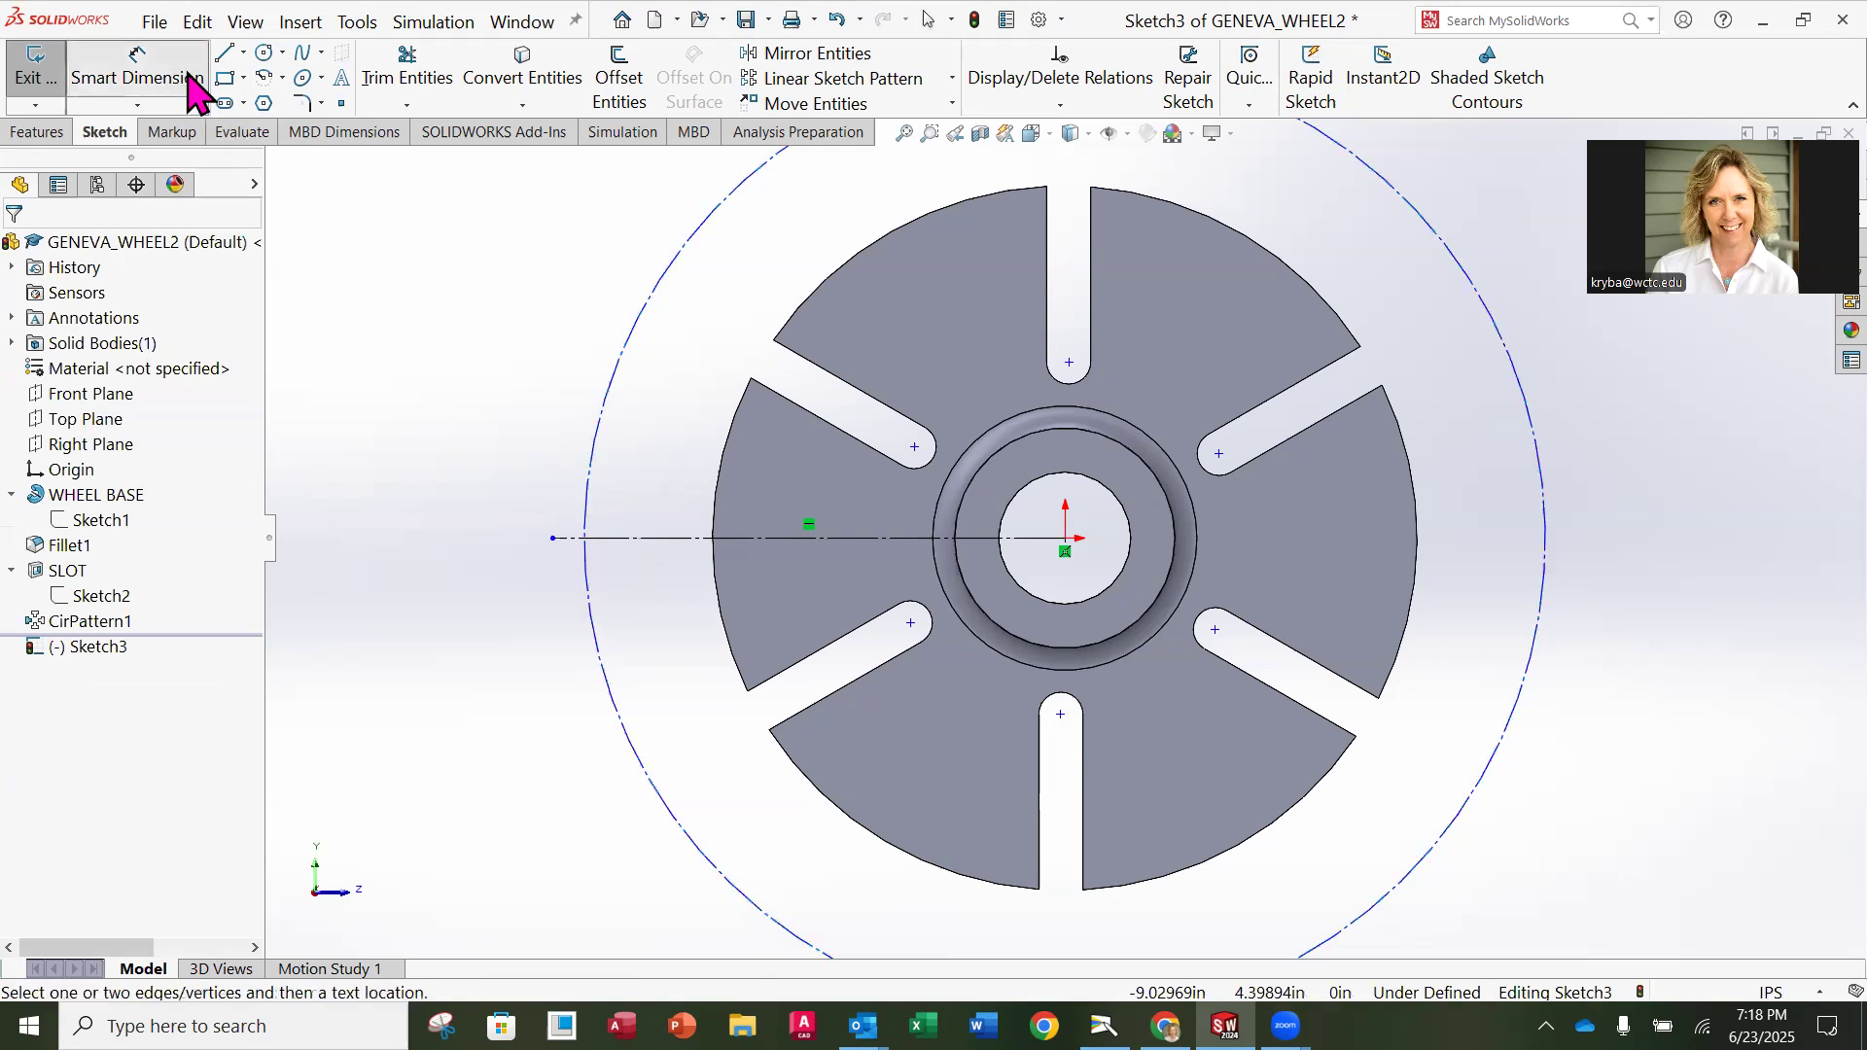
left_click(593, 428)
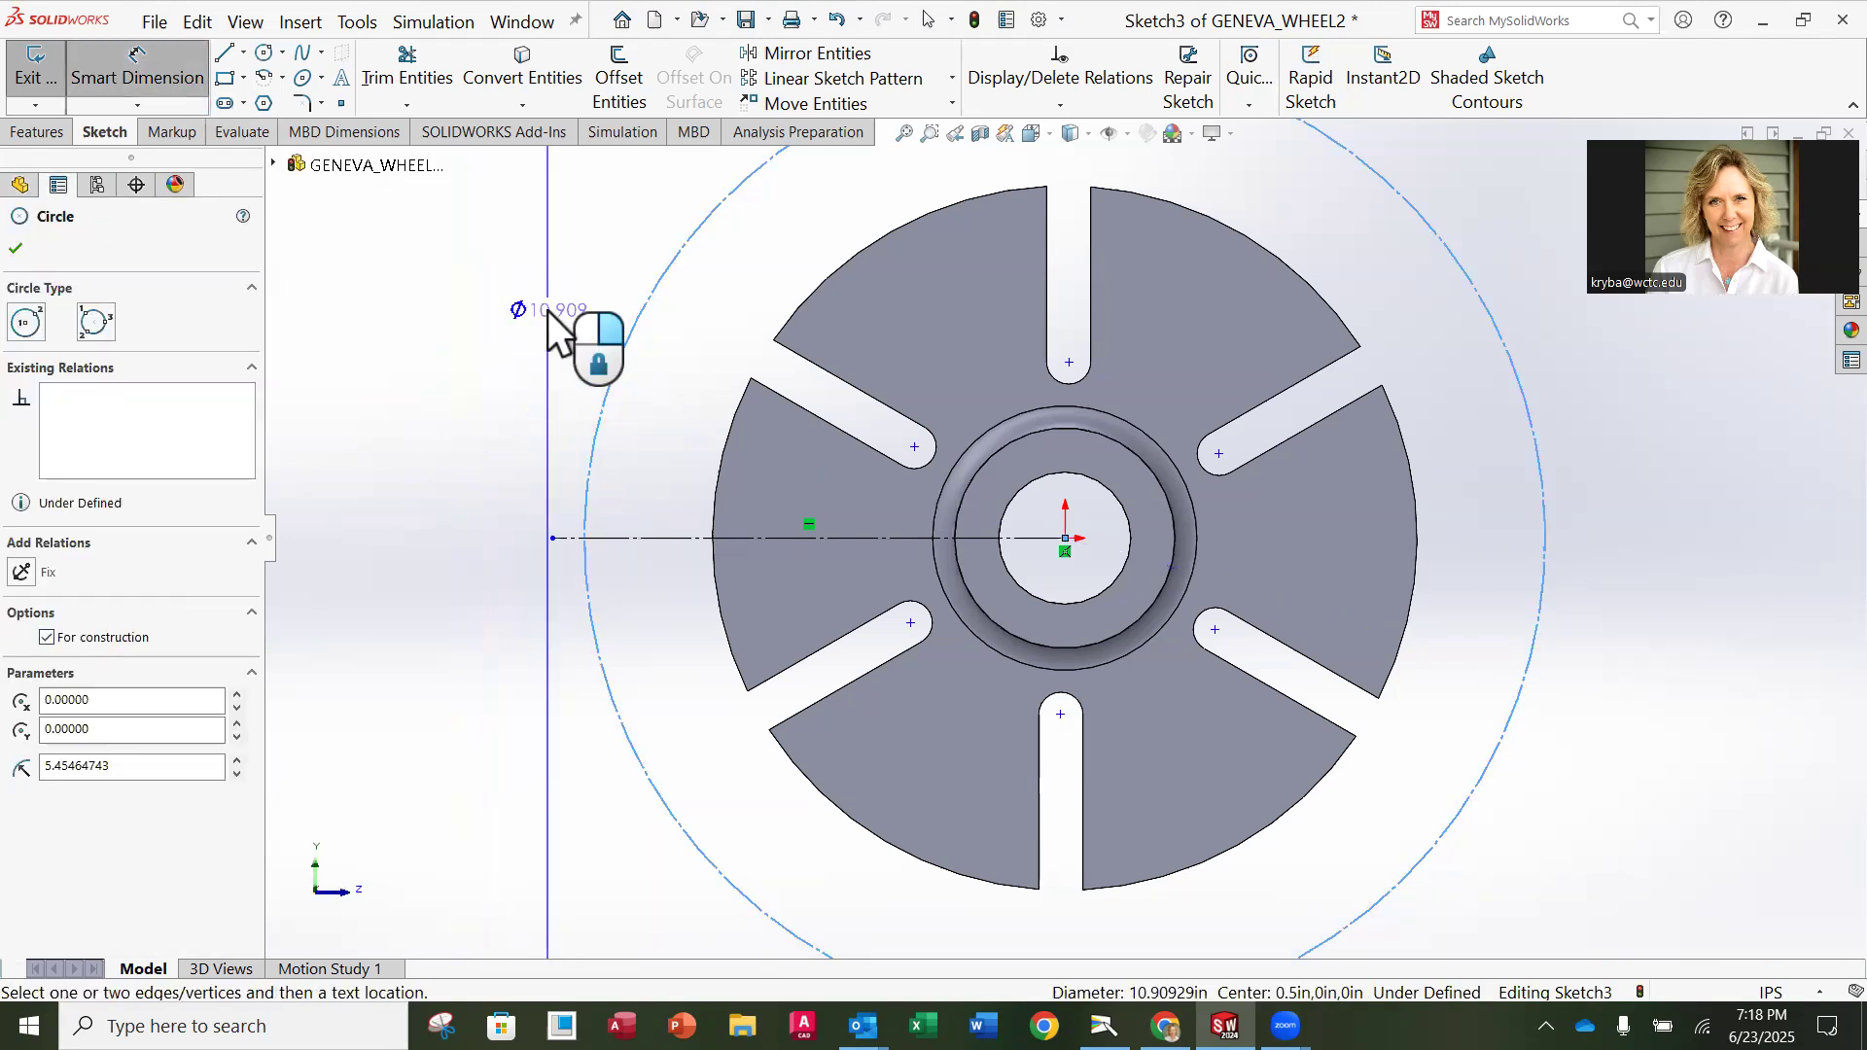
key("f")
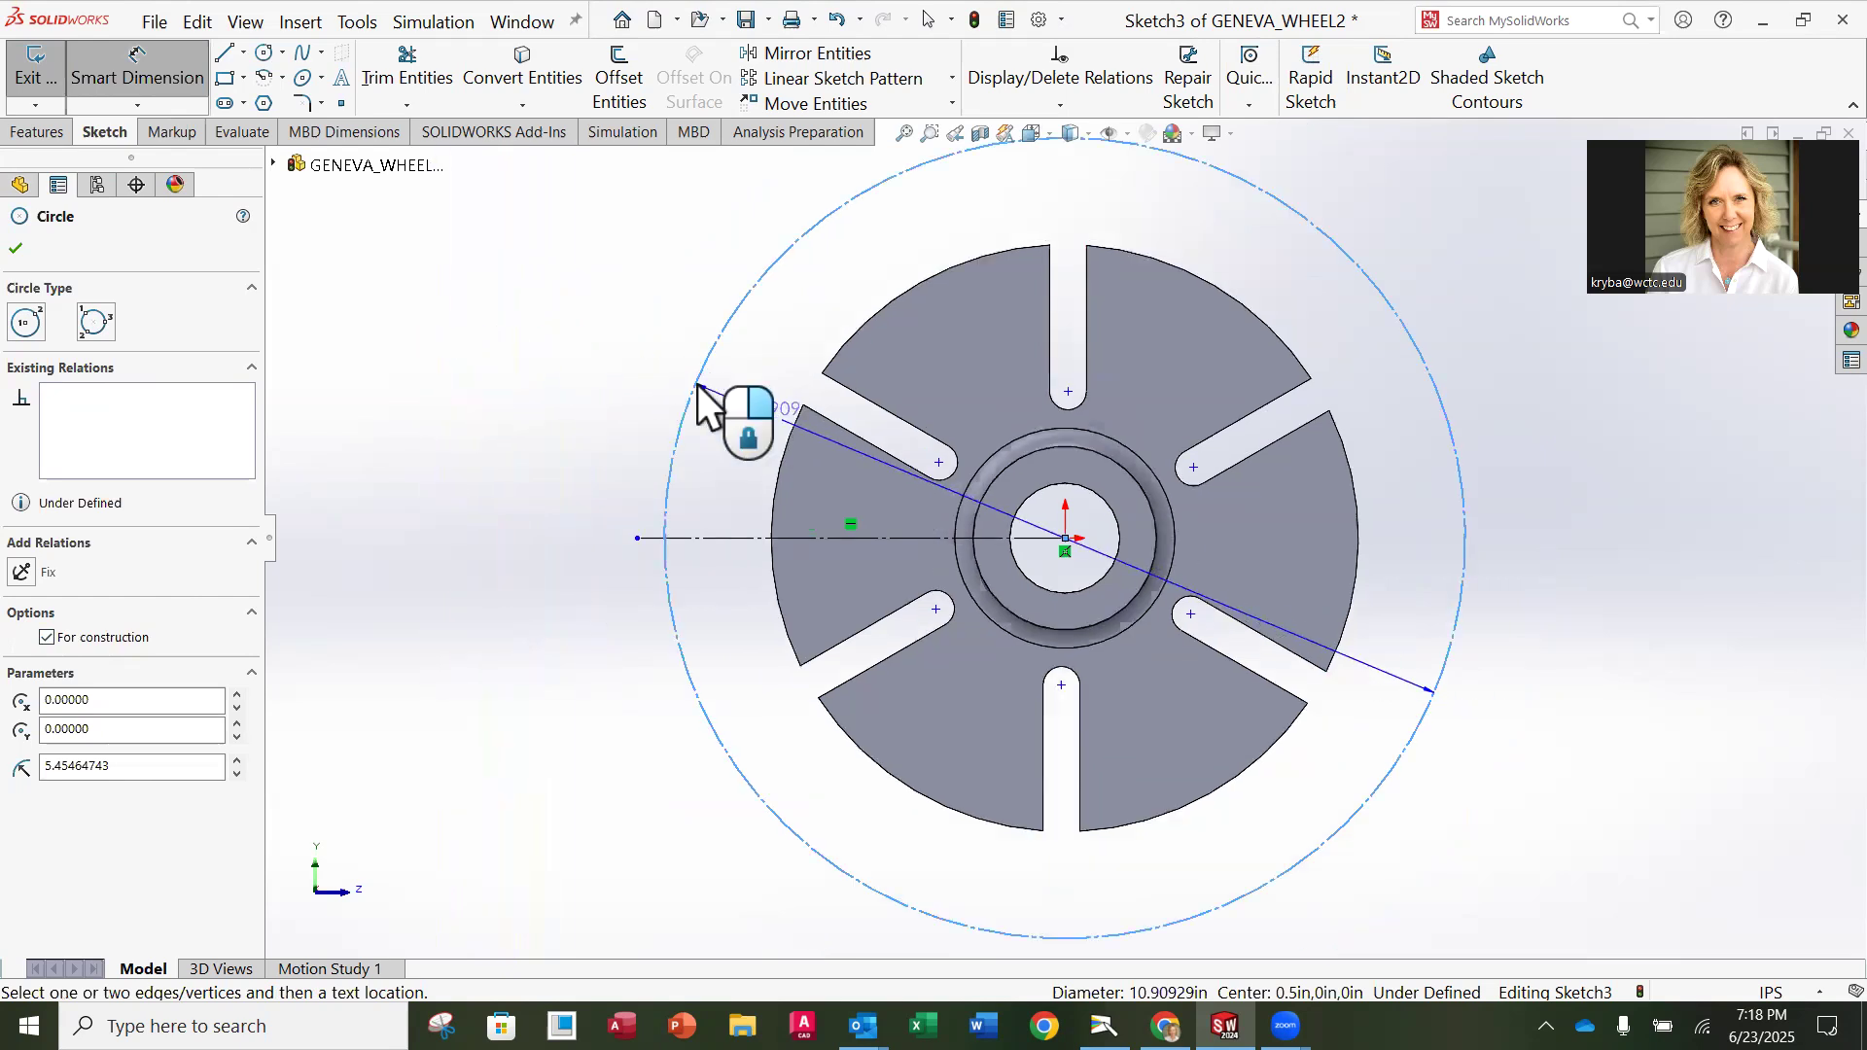
left_click(560, 400)
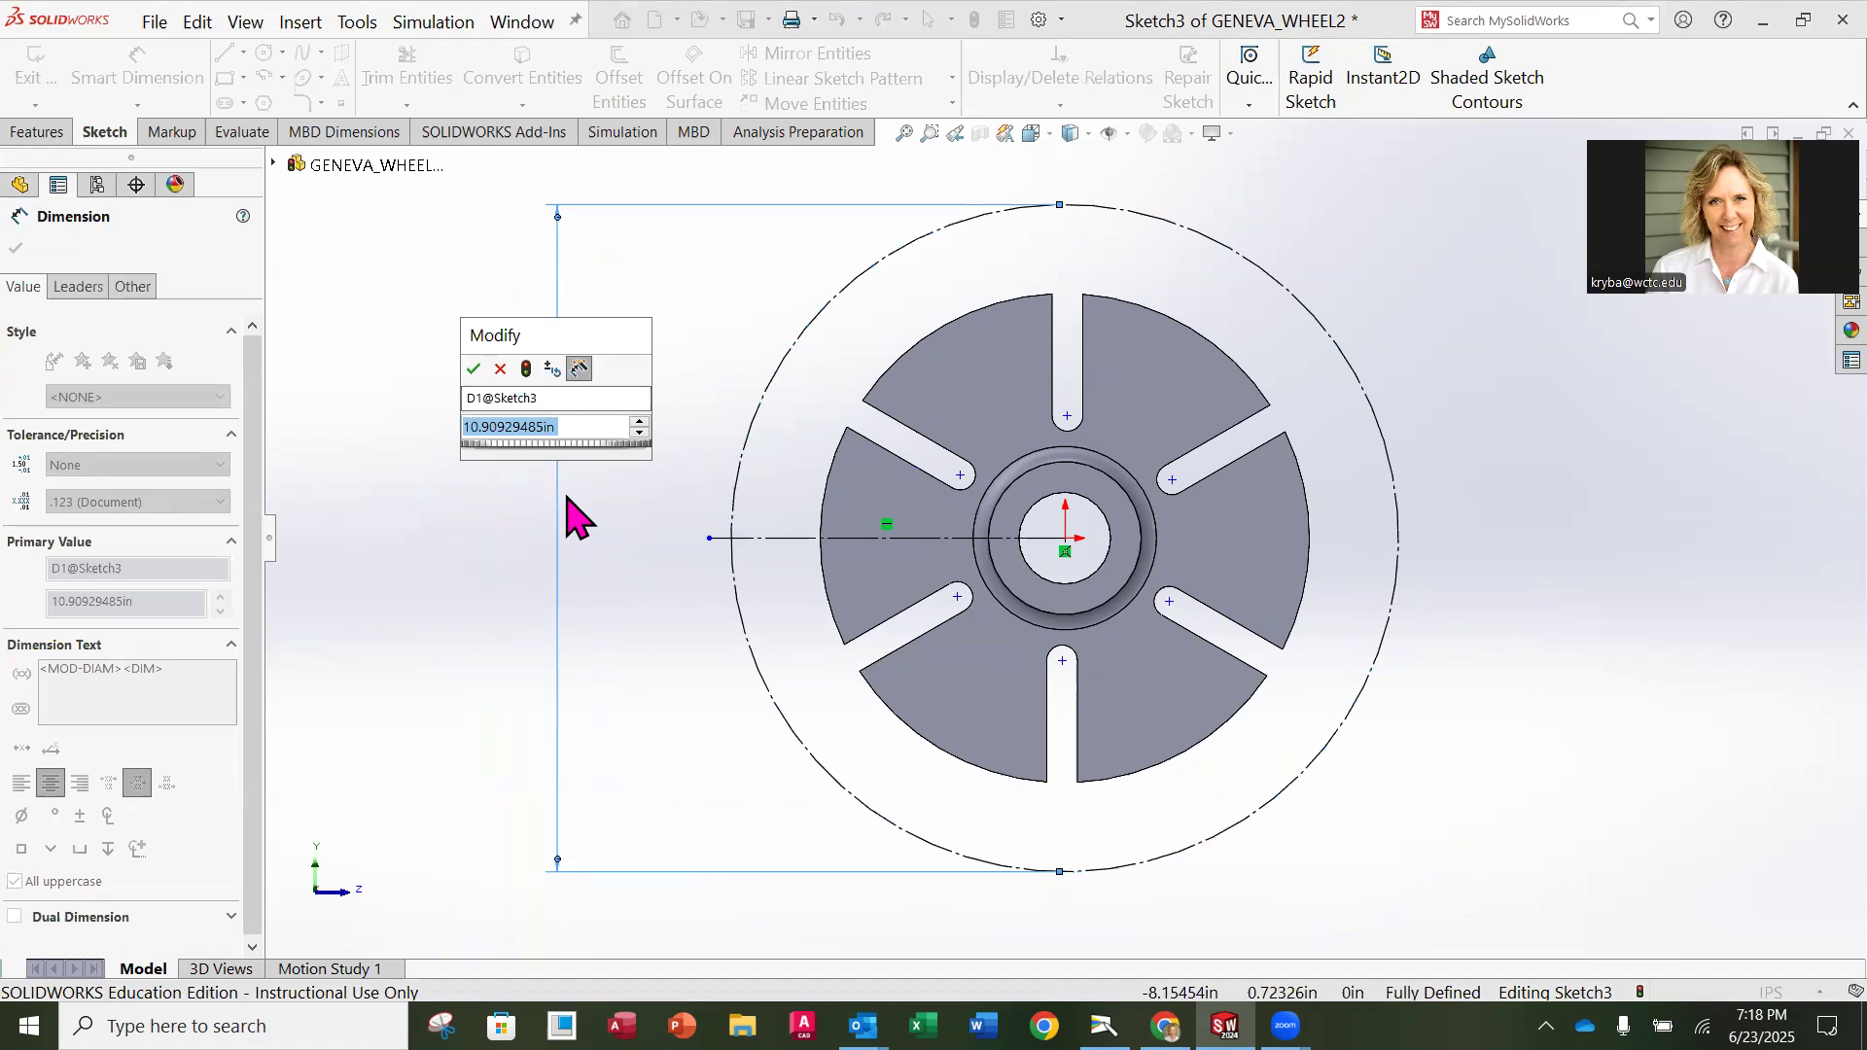
type("9")
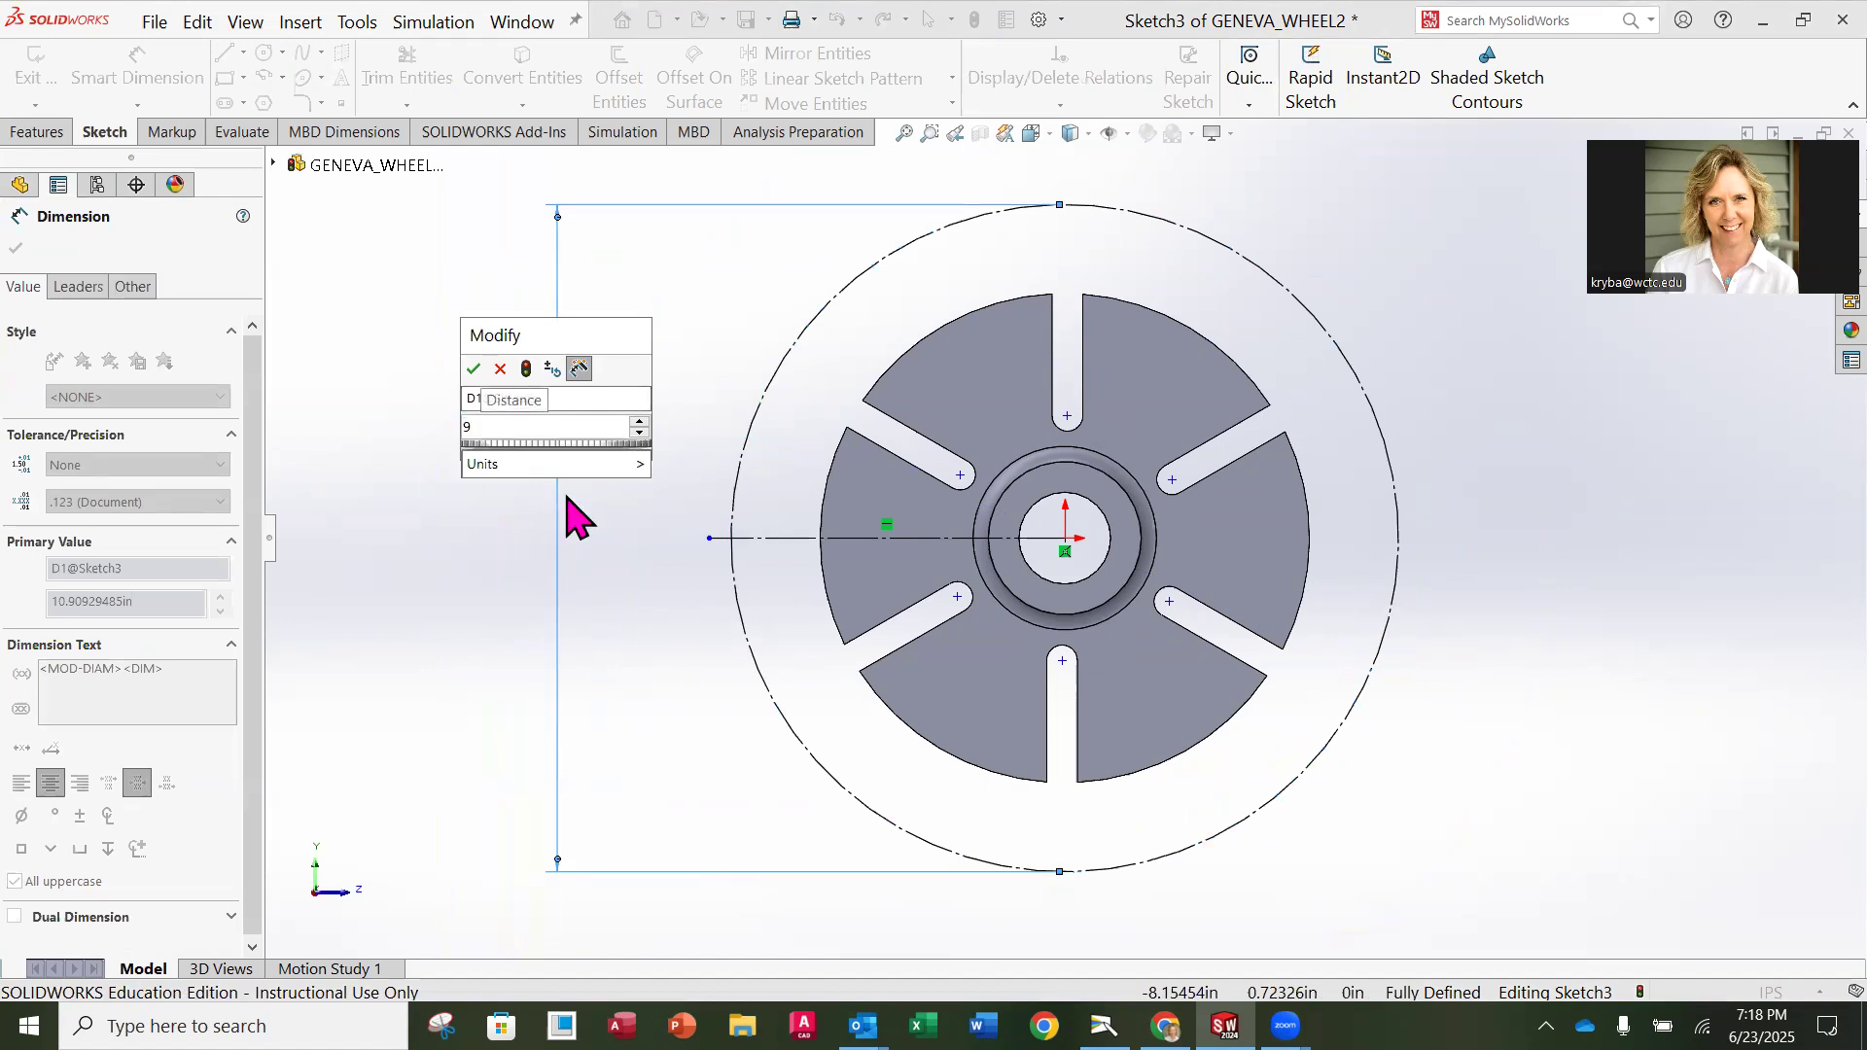
key("Return")
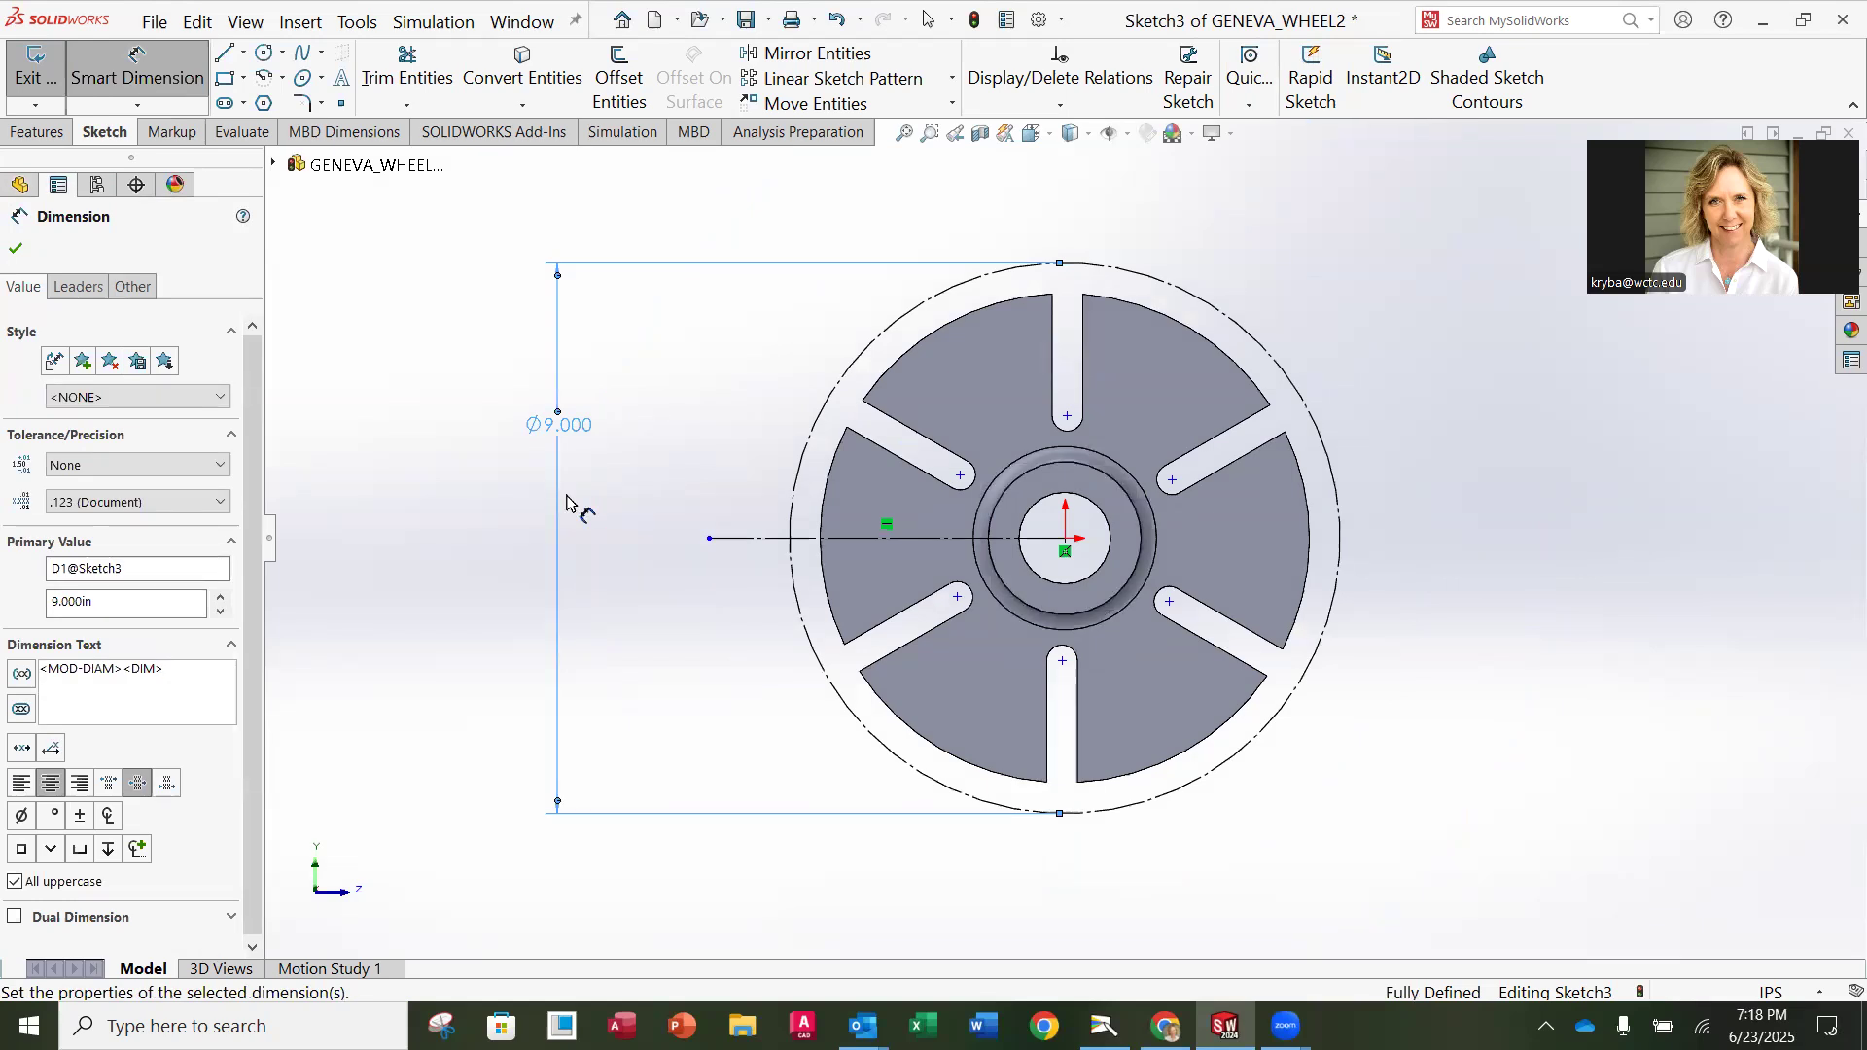
left_click(1582, 471)
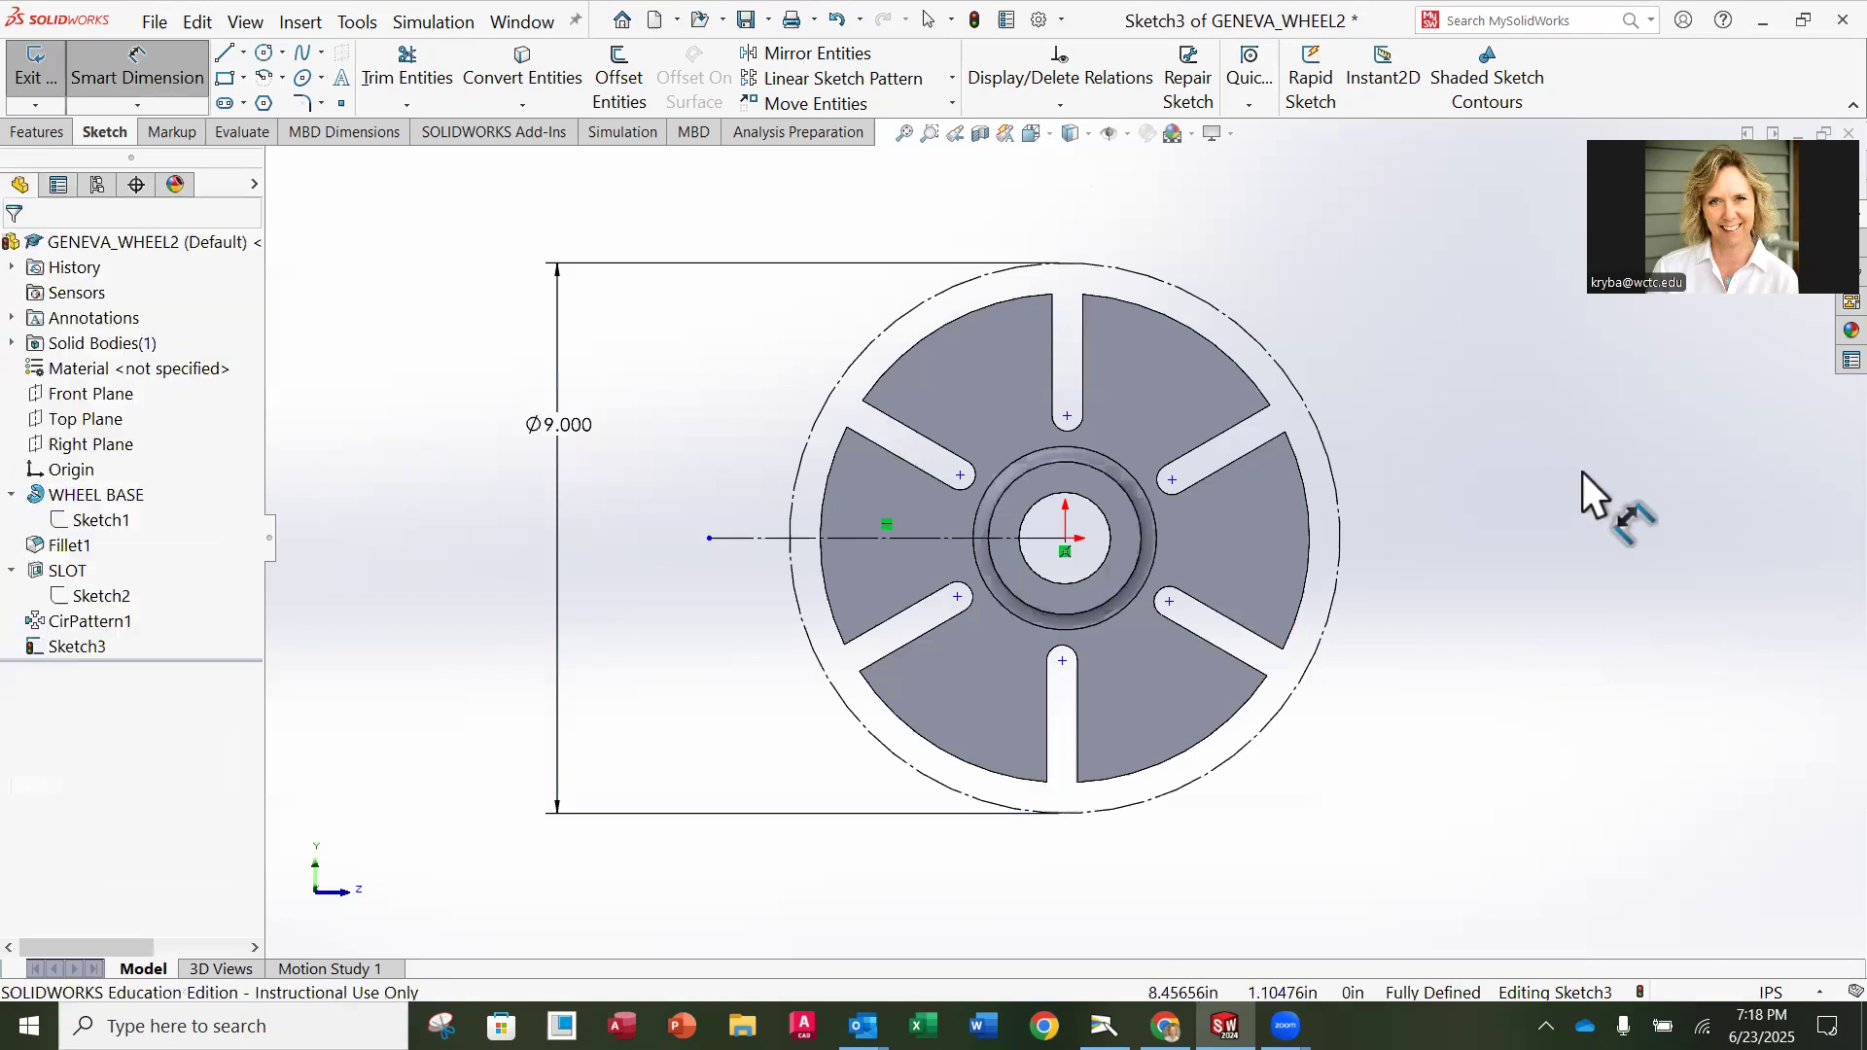
Step: Sketch a circle of about 1.48 in radius centered where the construction circle crosses the horizontal construction line
scroll(1109, 531, "down", 2)
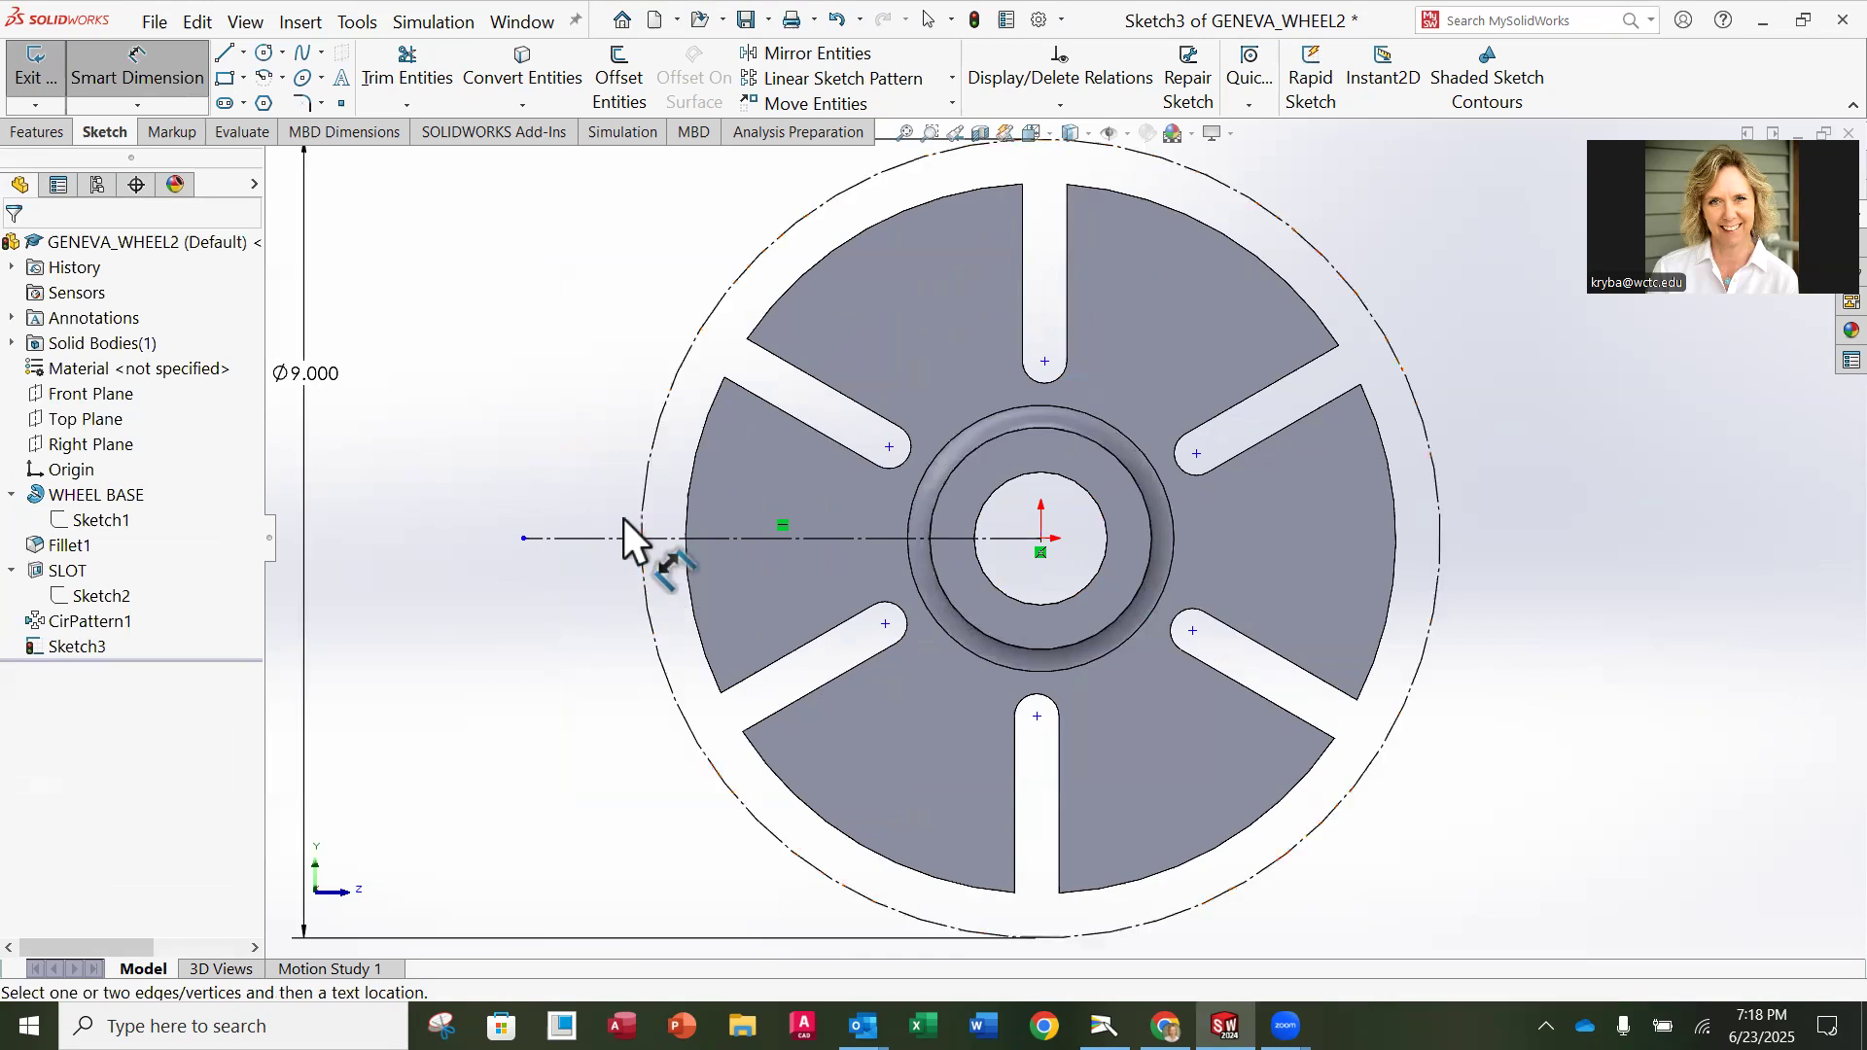
left_click(264, 53)
scroll(642, 538, "down", 5)
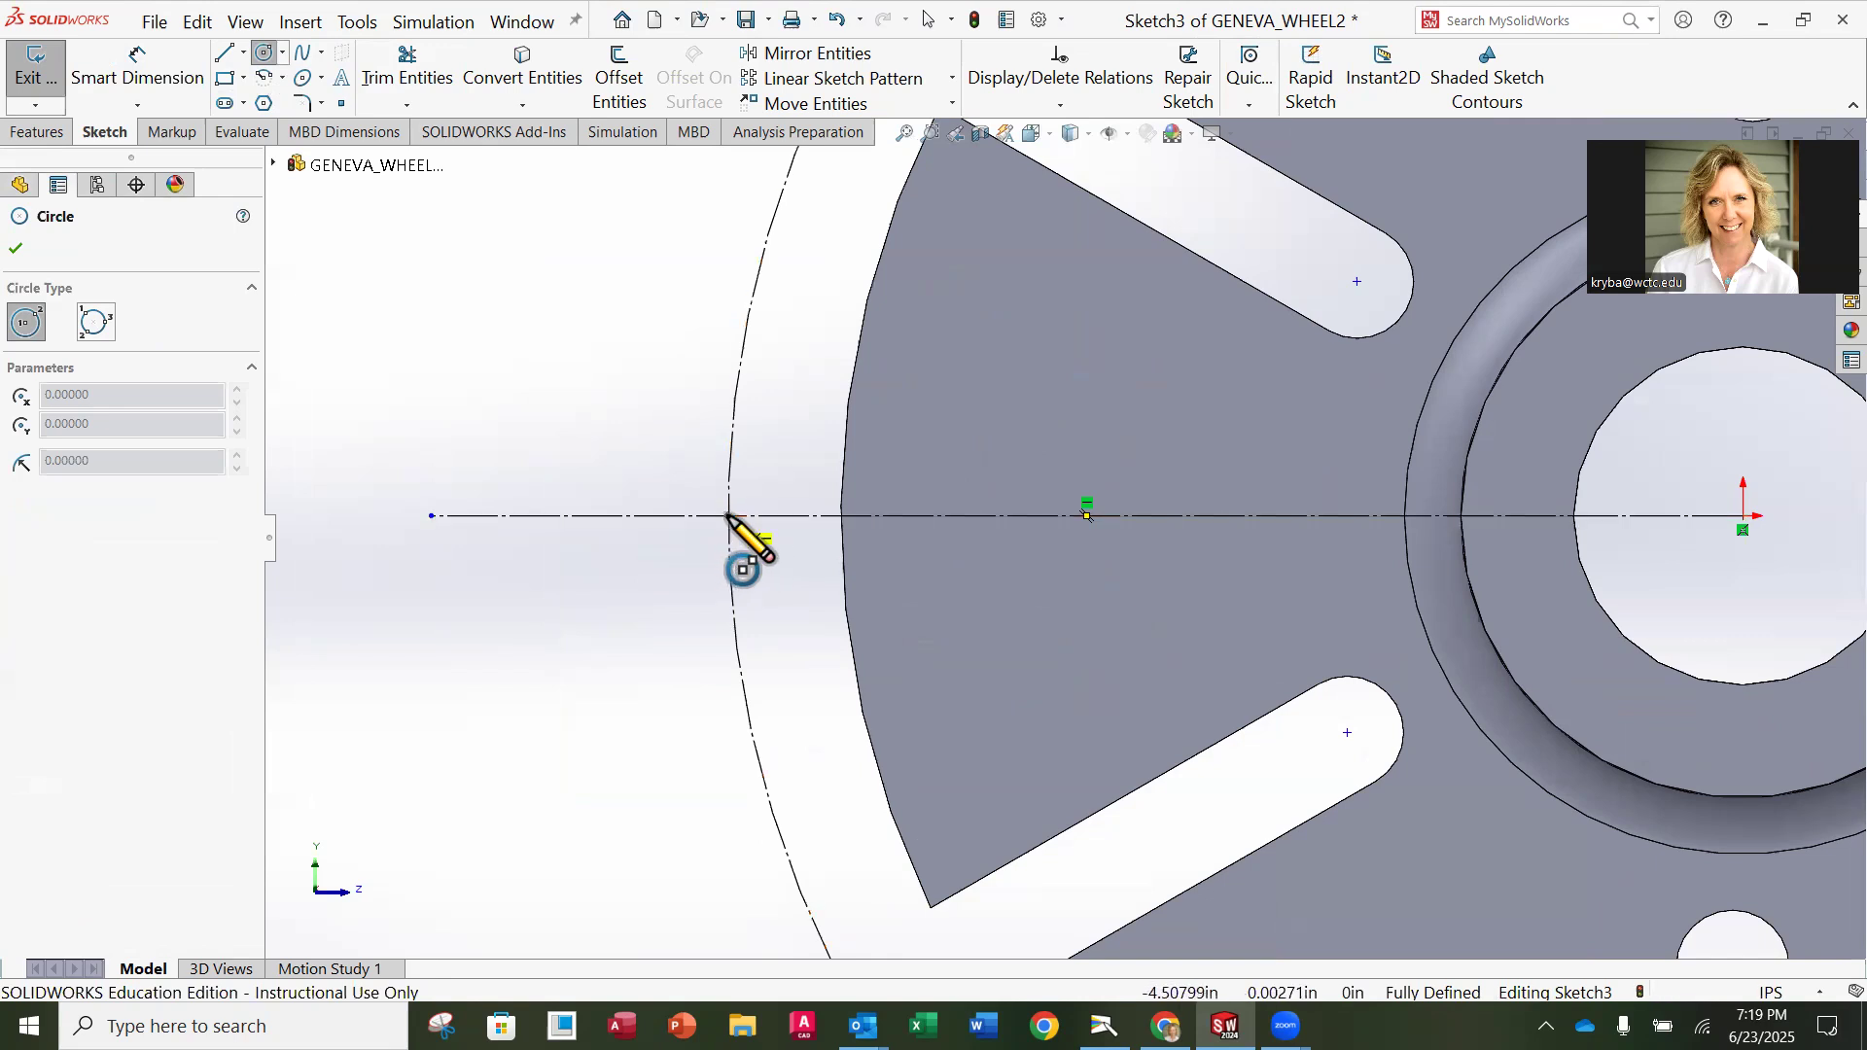
left_click(728, 516)
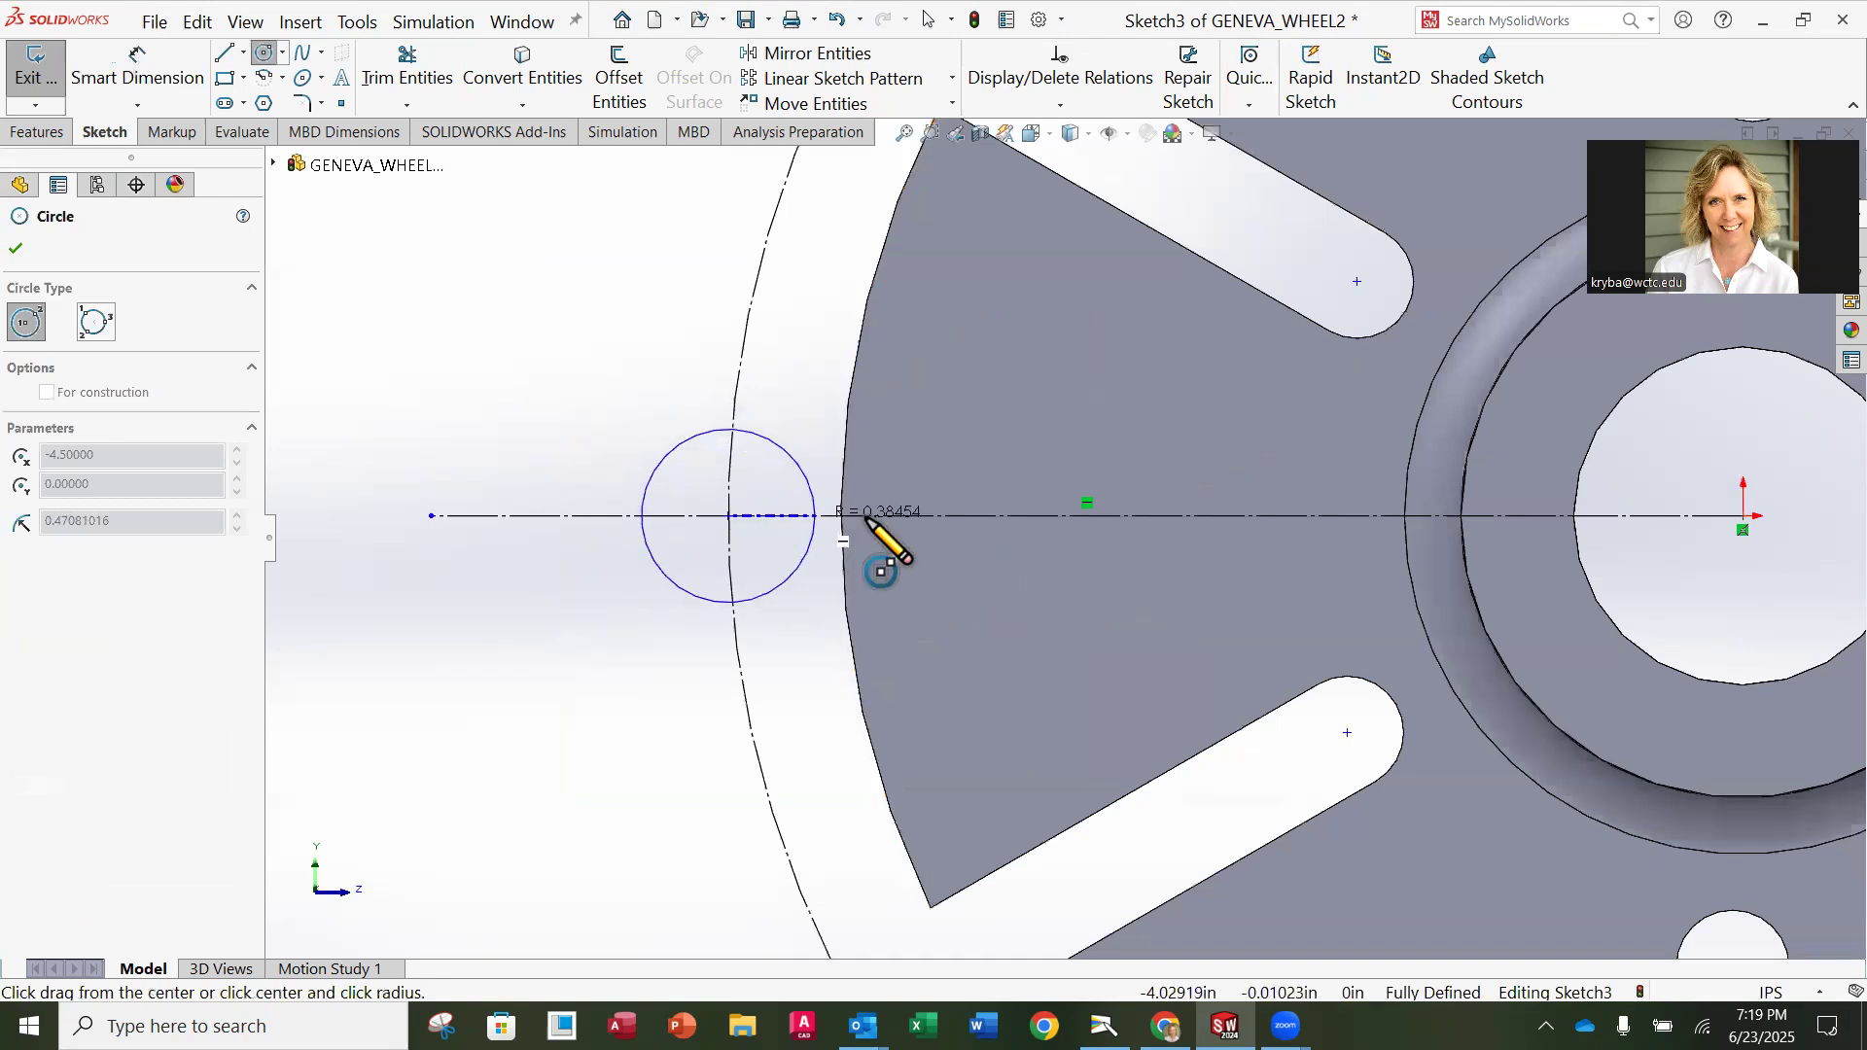
scroll(1009, 509, "down", 1)
scroll(1022, 512, "up", 3)
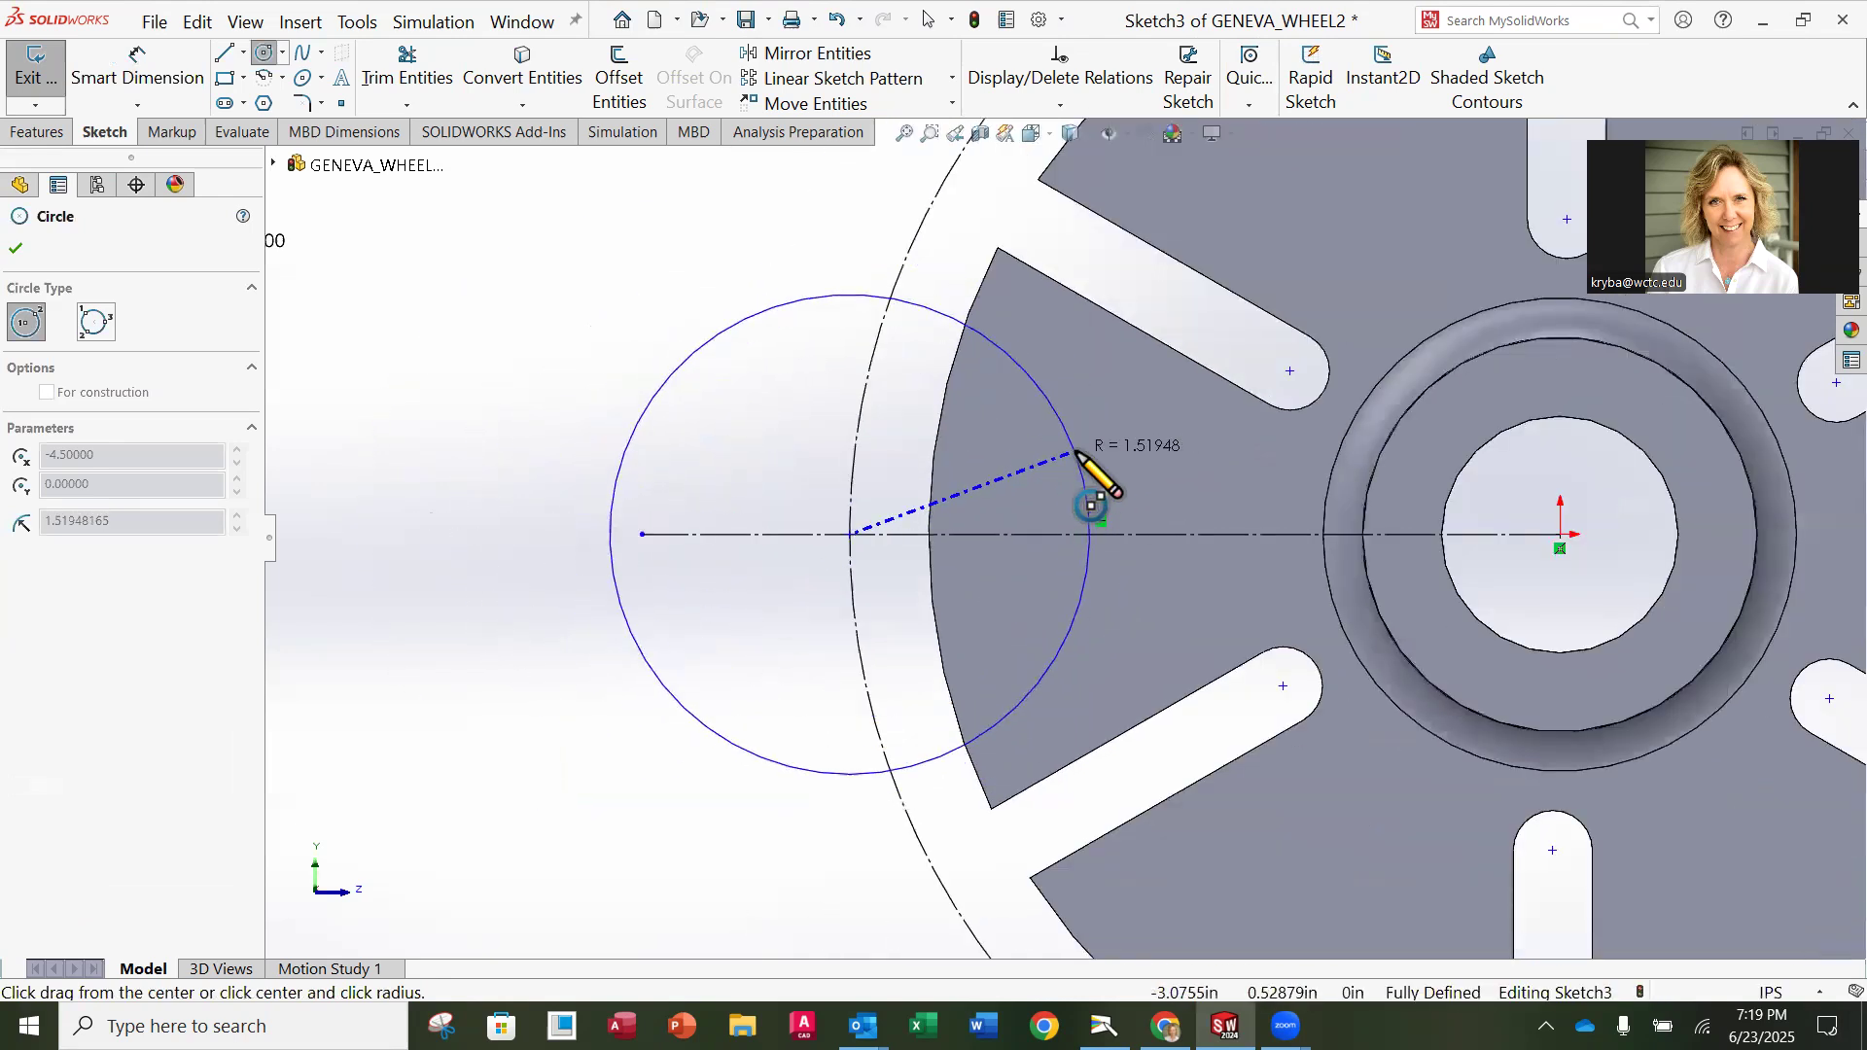
left_click(1070, 463)
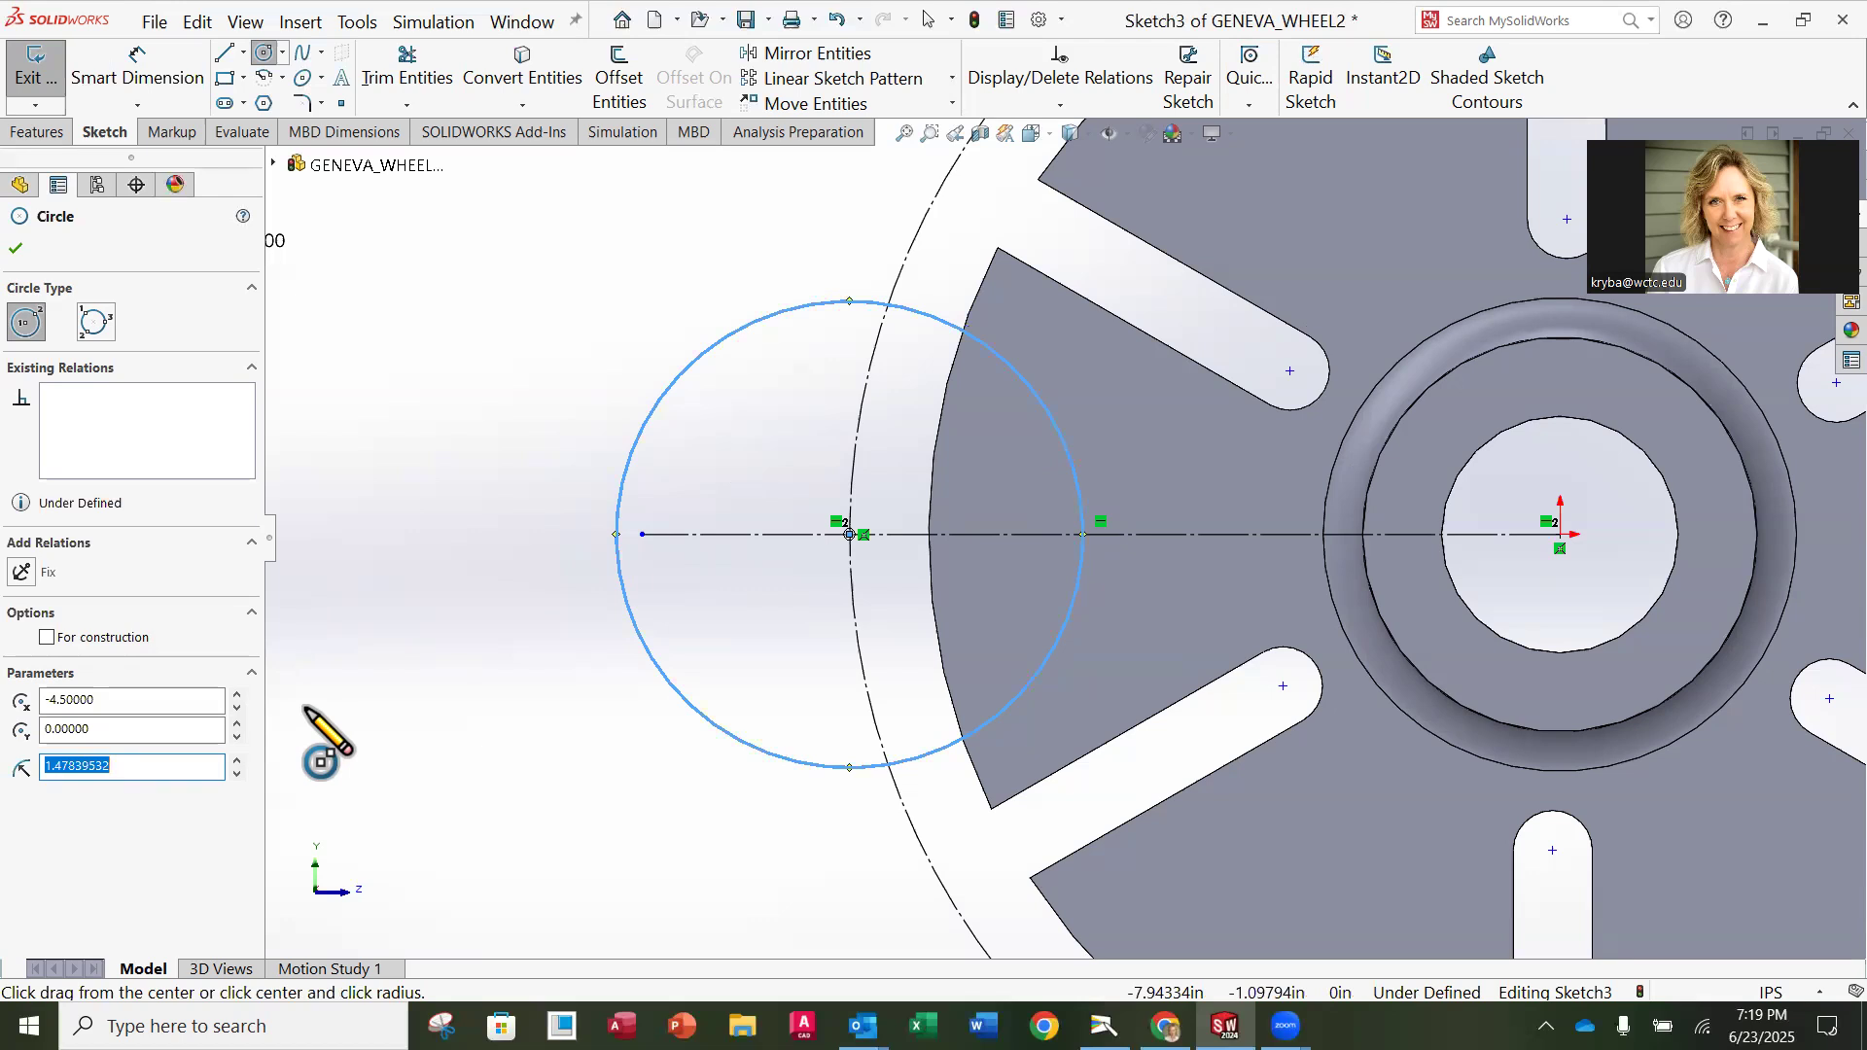
Step: Dimension the cutout circle centered on the construction circle to a diameter of 3 in
left_click(15, 249)
left_click(146, 73)
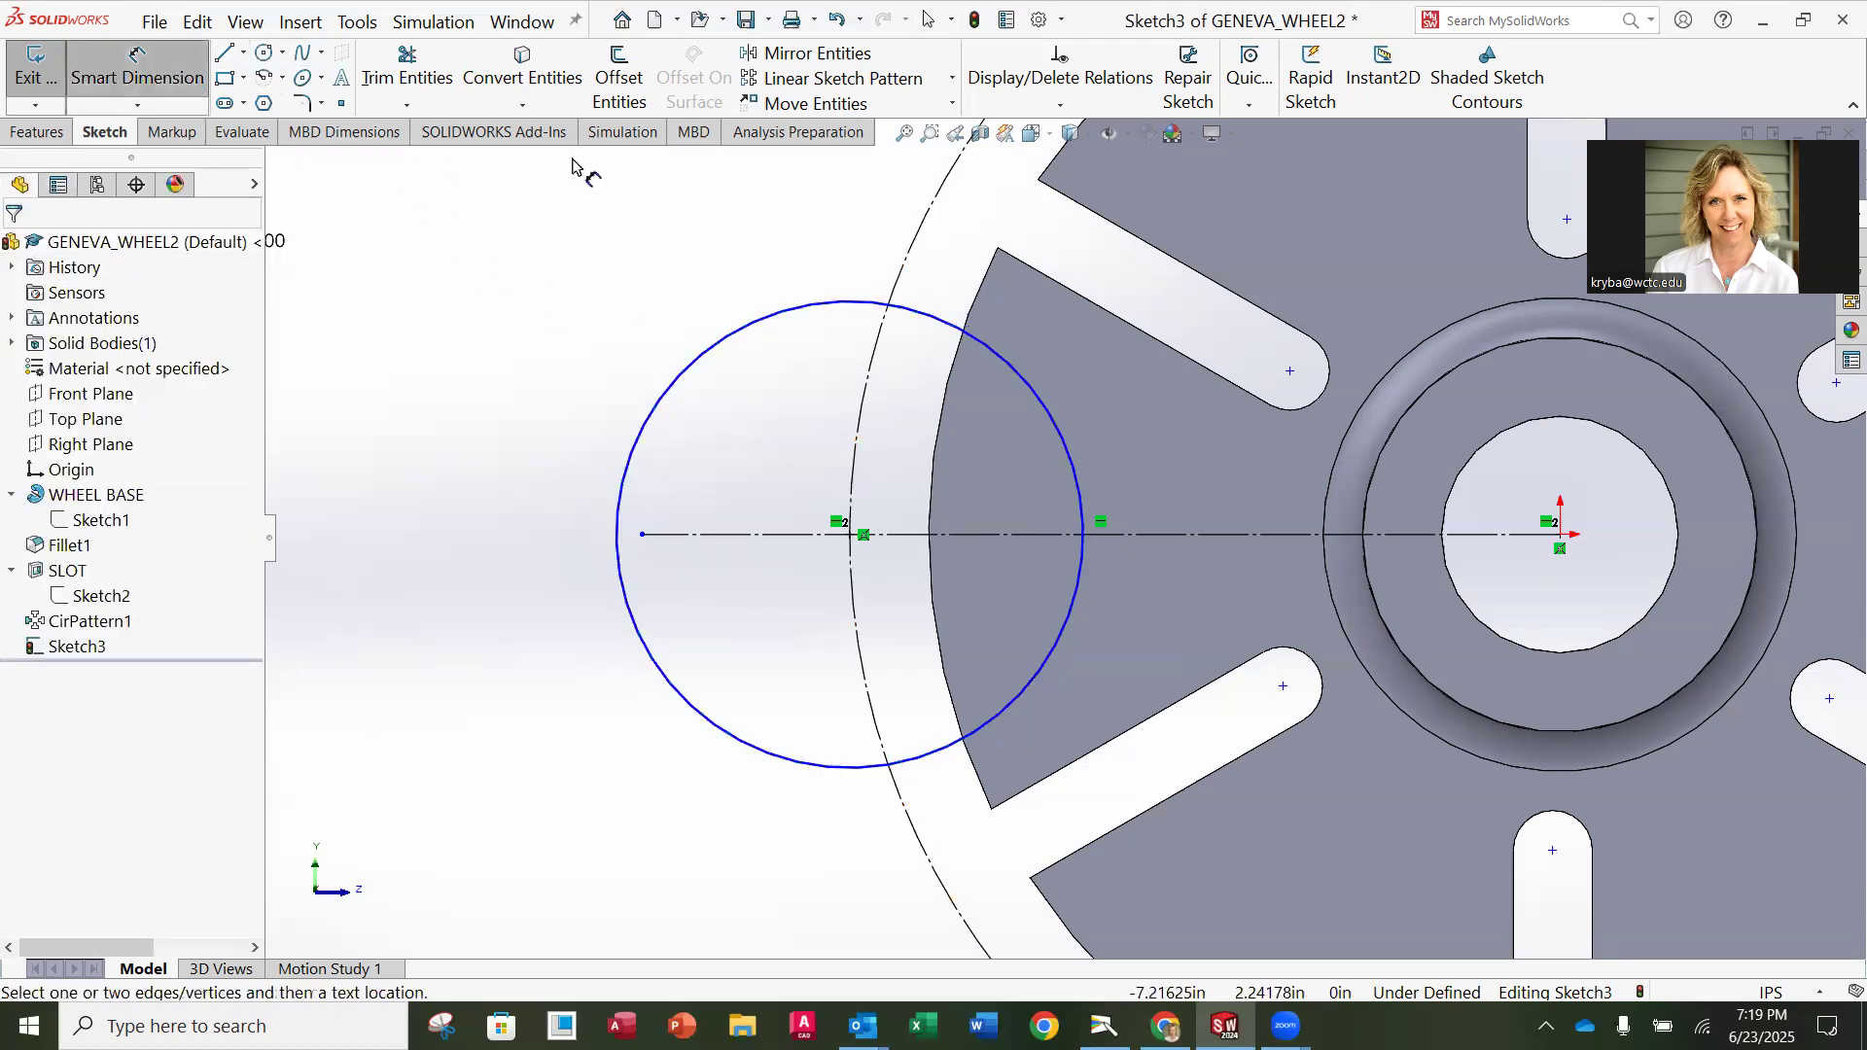
left_click(697, 354)
left_click(578, 270)
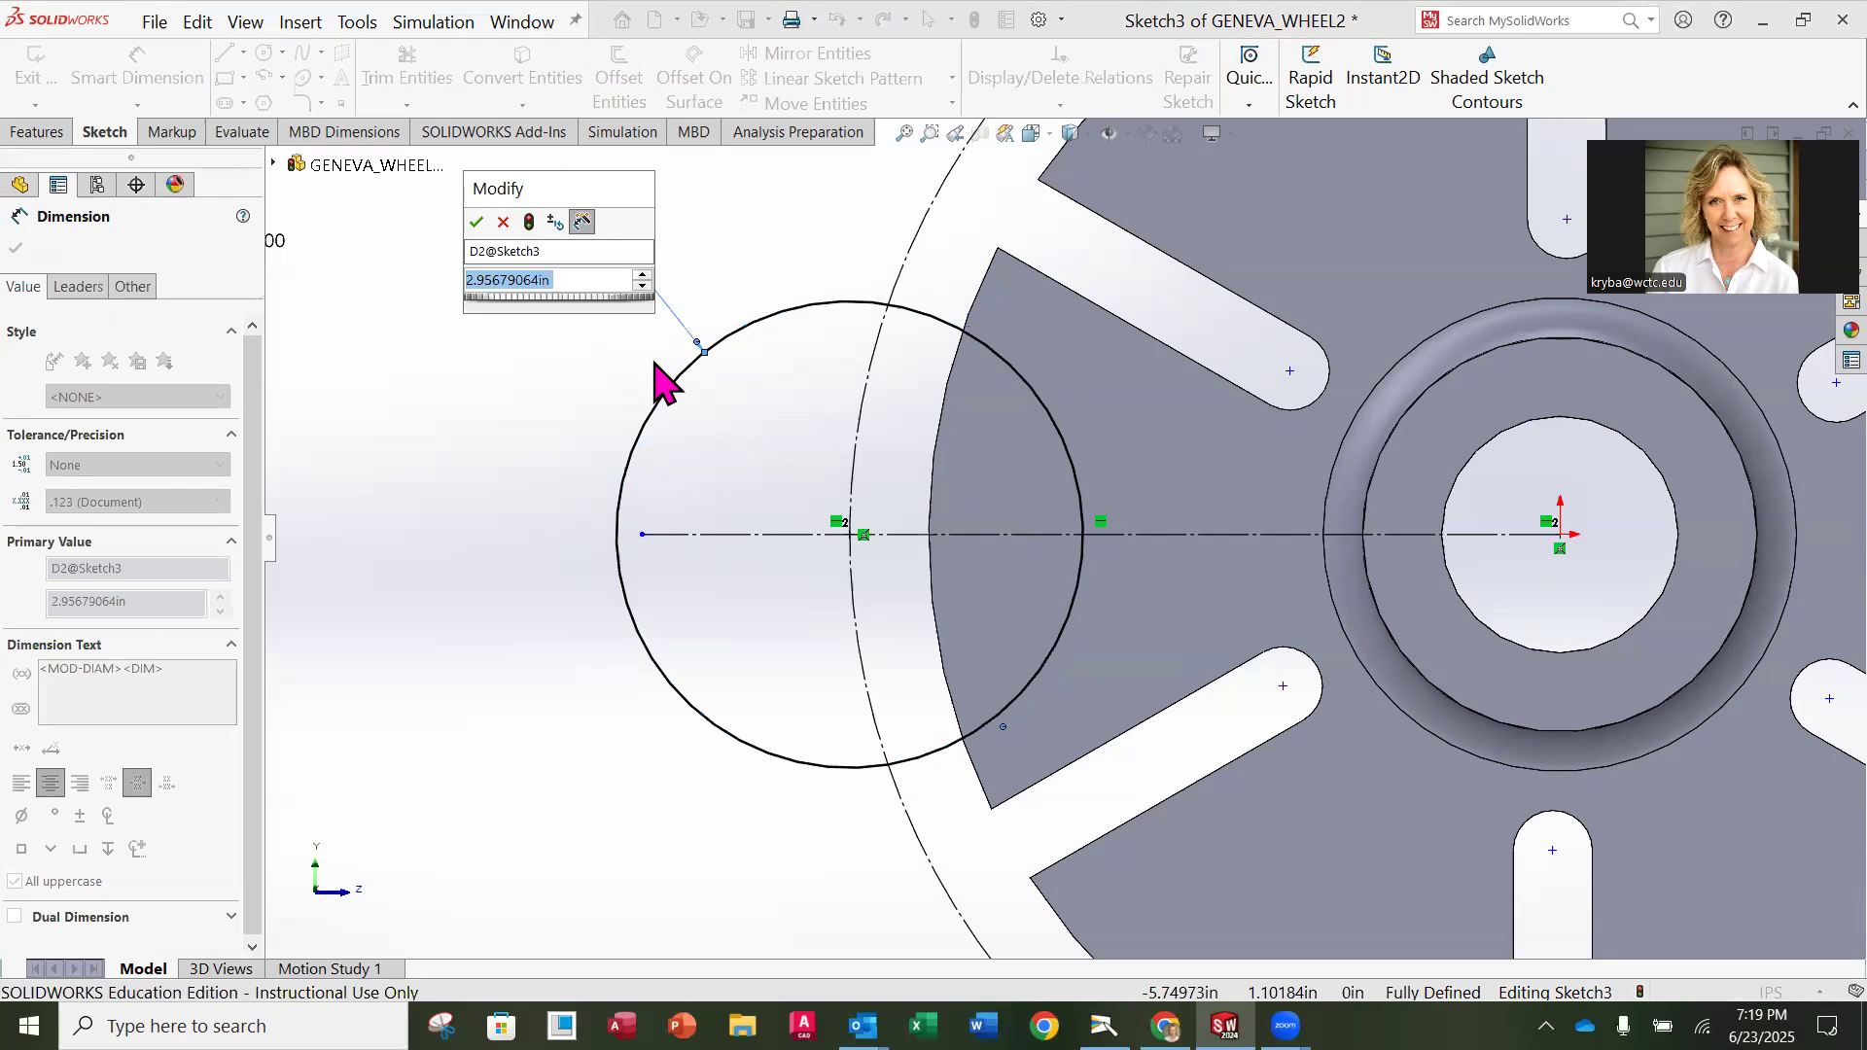
type("3")
key("Return")
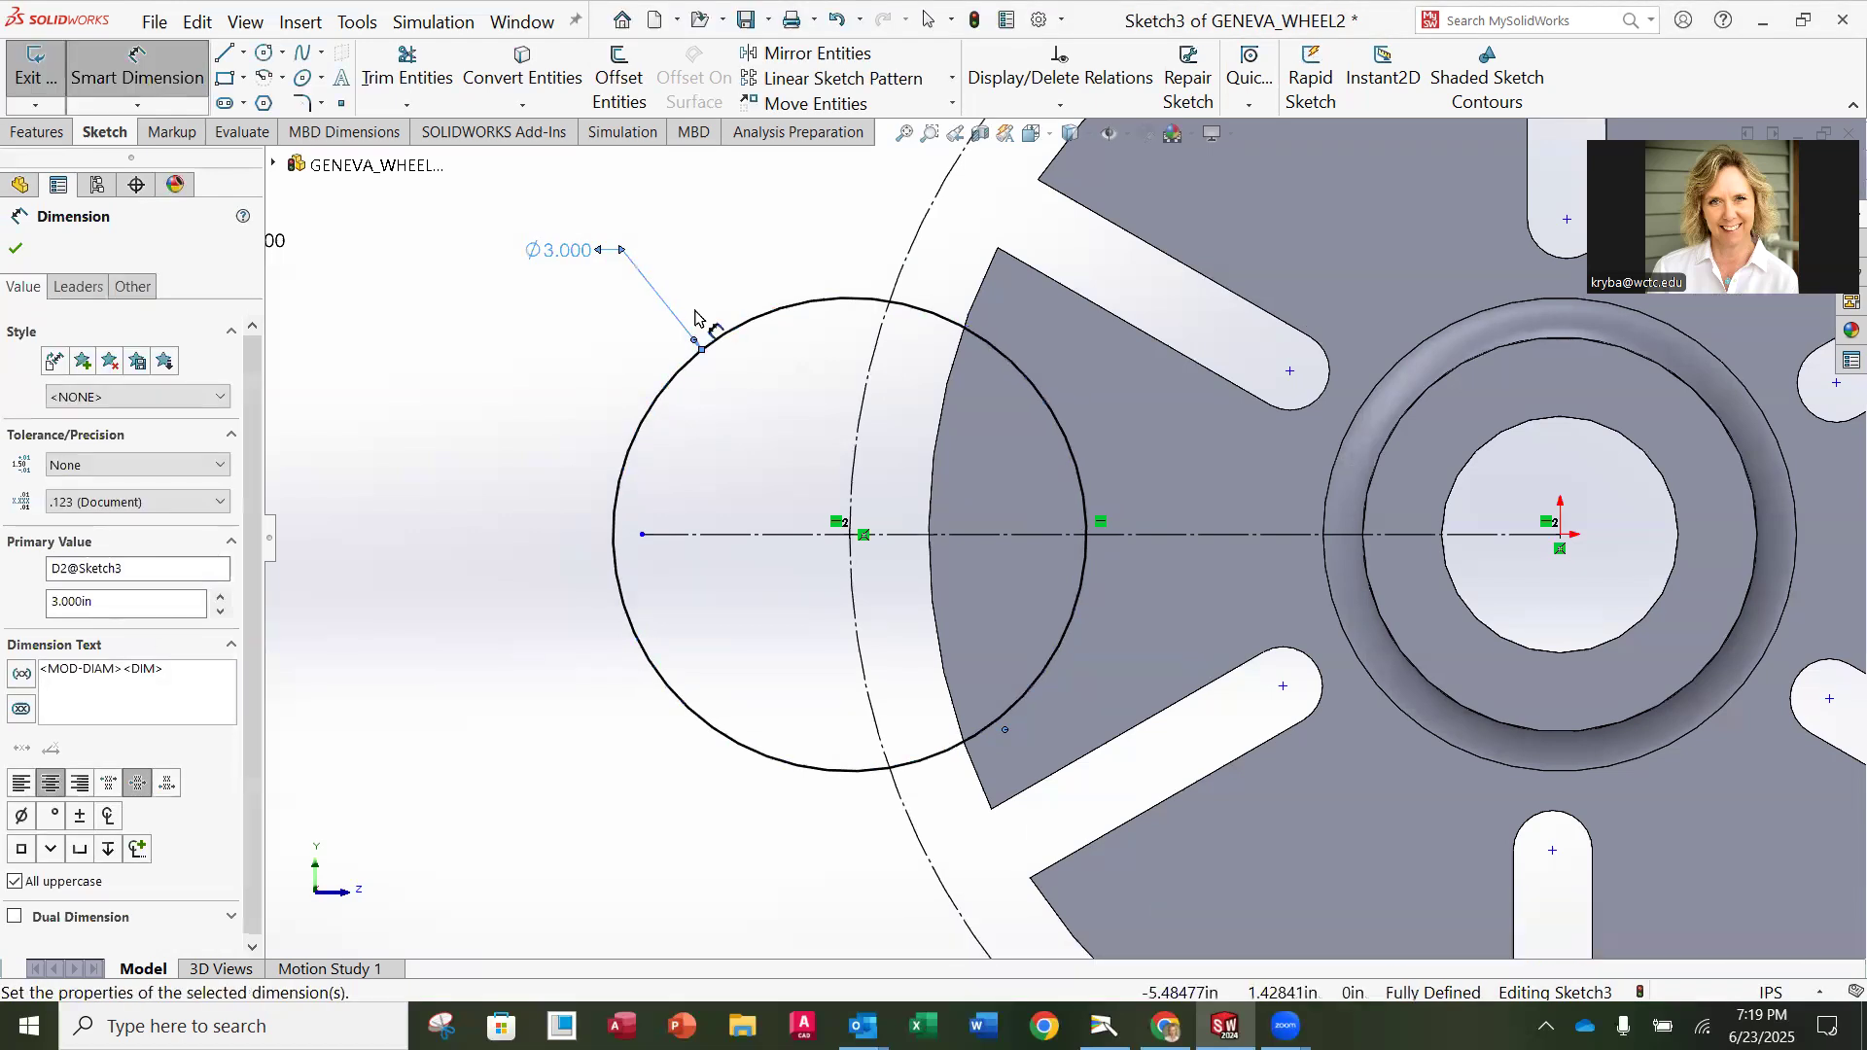
left_click(16, 248)
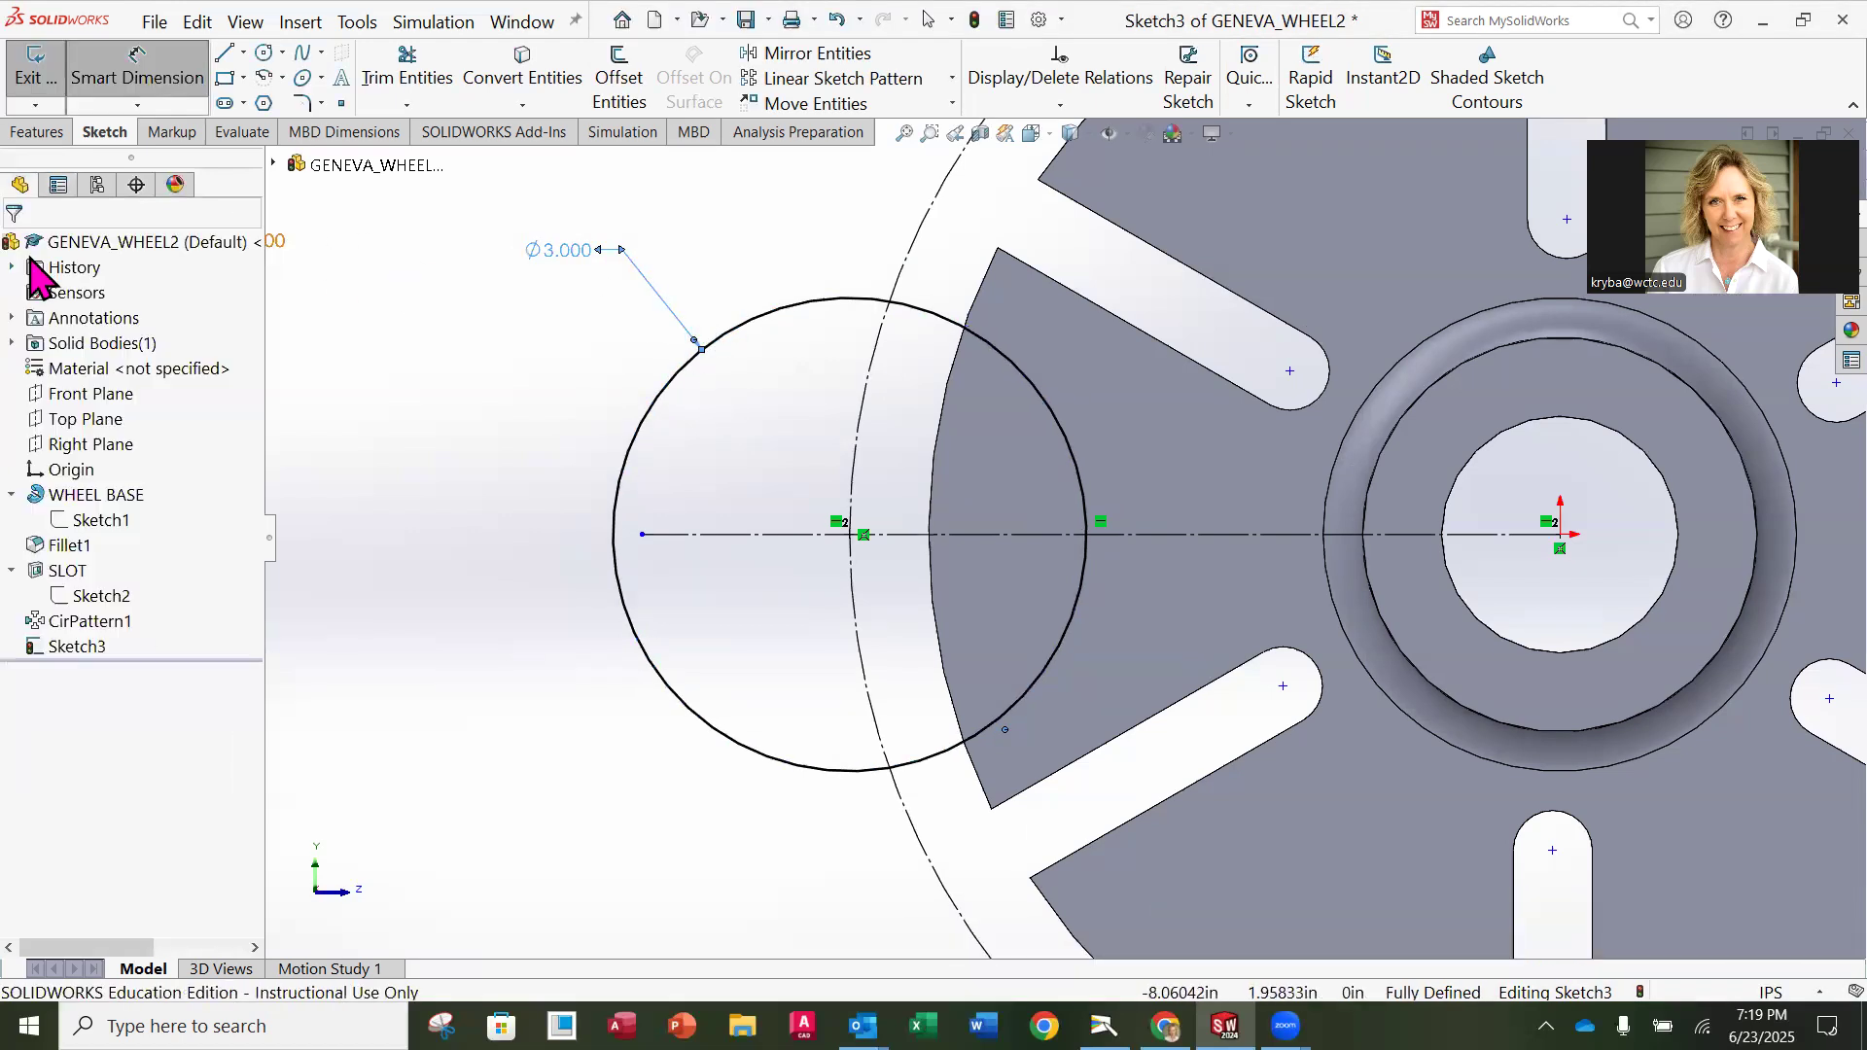
Step: Consult the Camera drawing again and convert the disc's rim edge crossing the 3 in circle into a sketch entity
scroll(1424, 570, "up", 5)
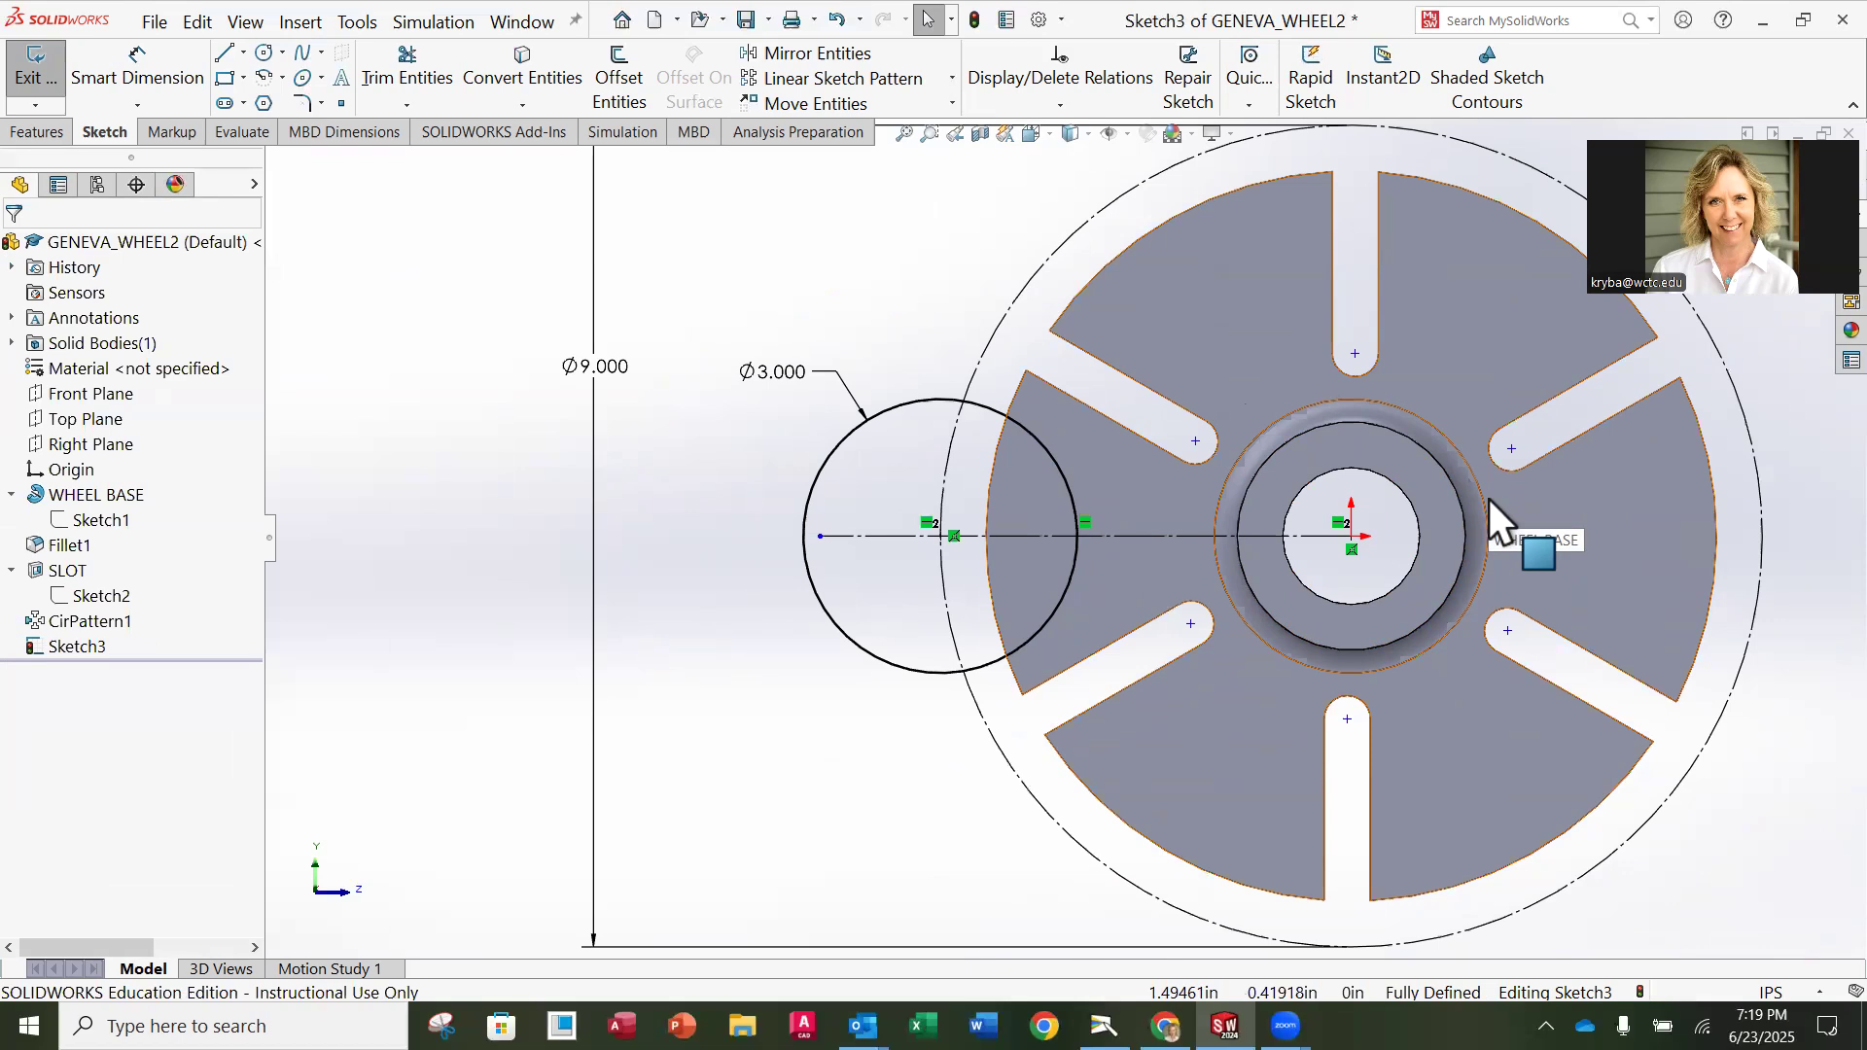
scroll(1177, 545, "down", 2)
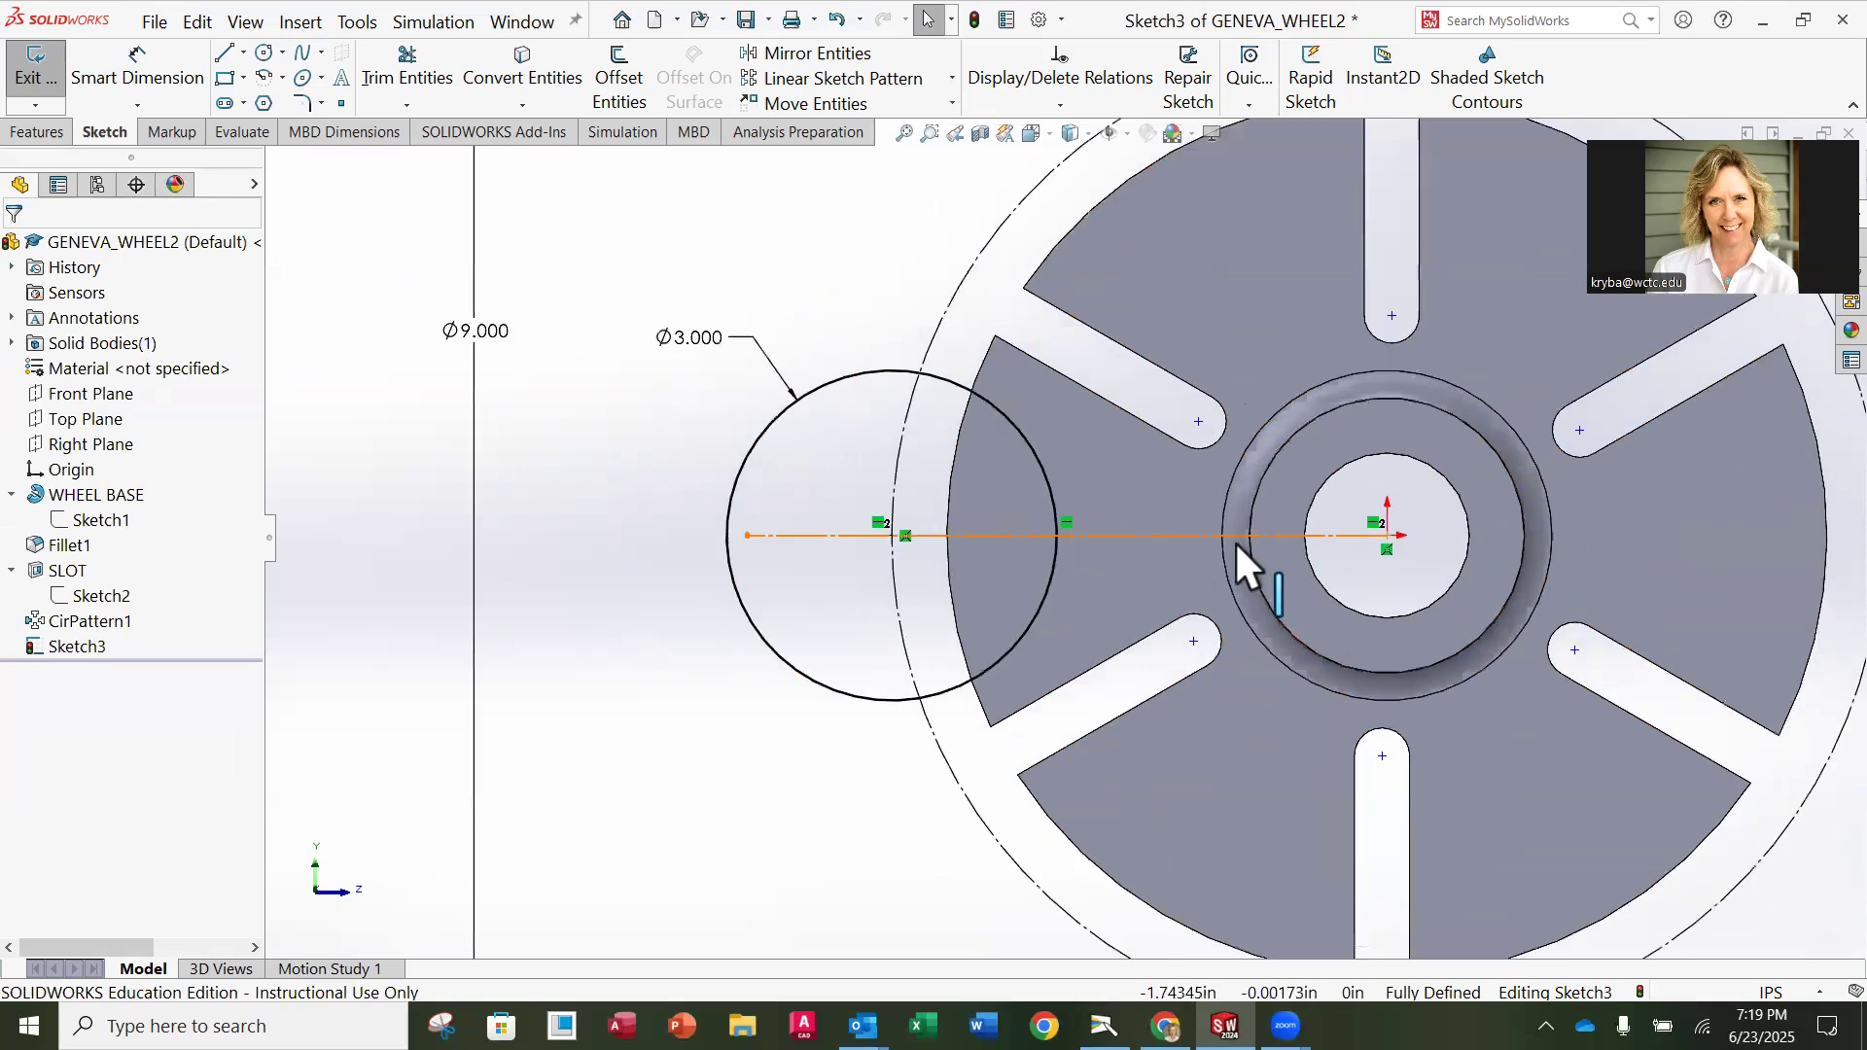
scroll(1235, 541, "down", 2)
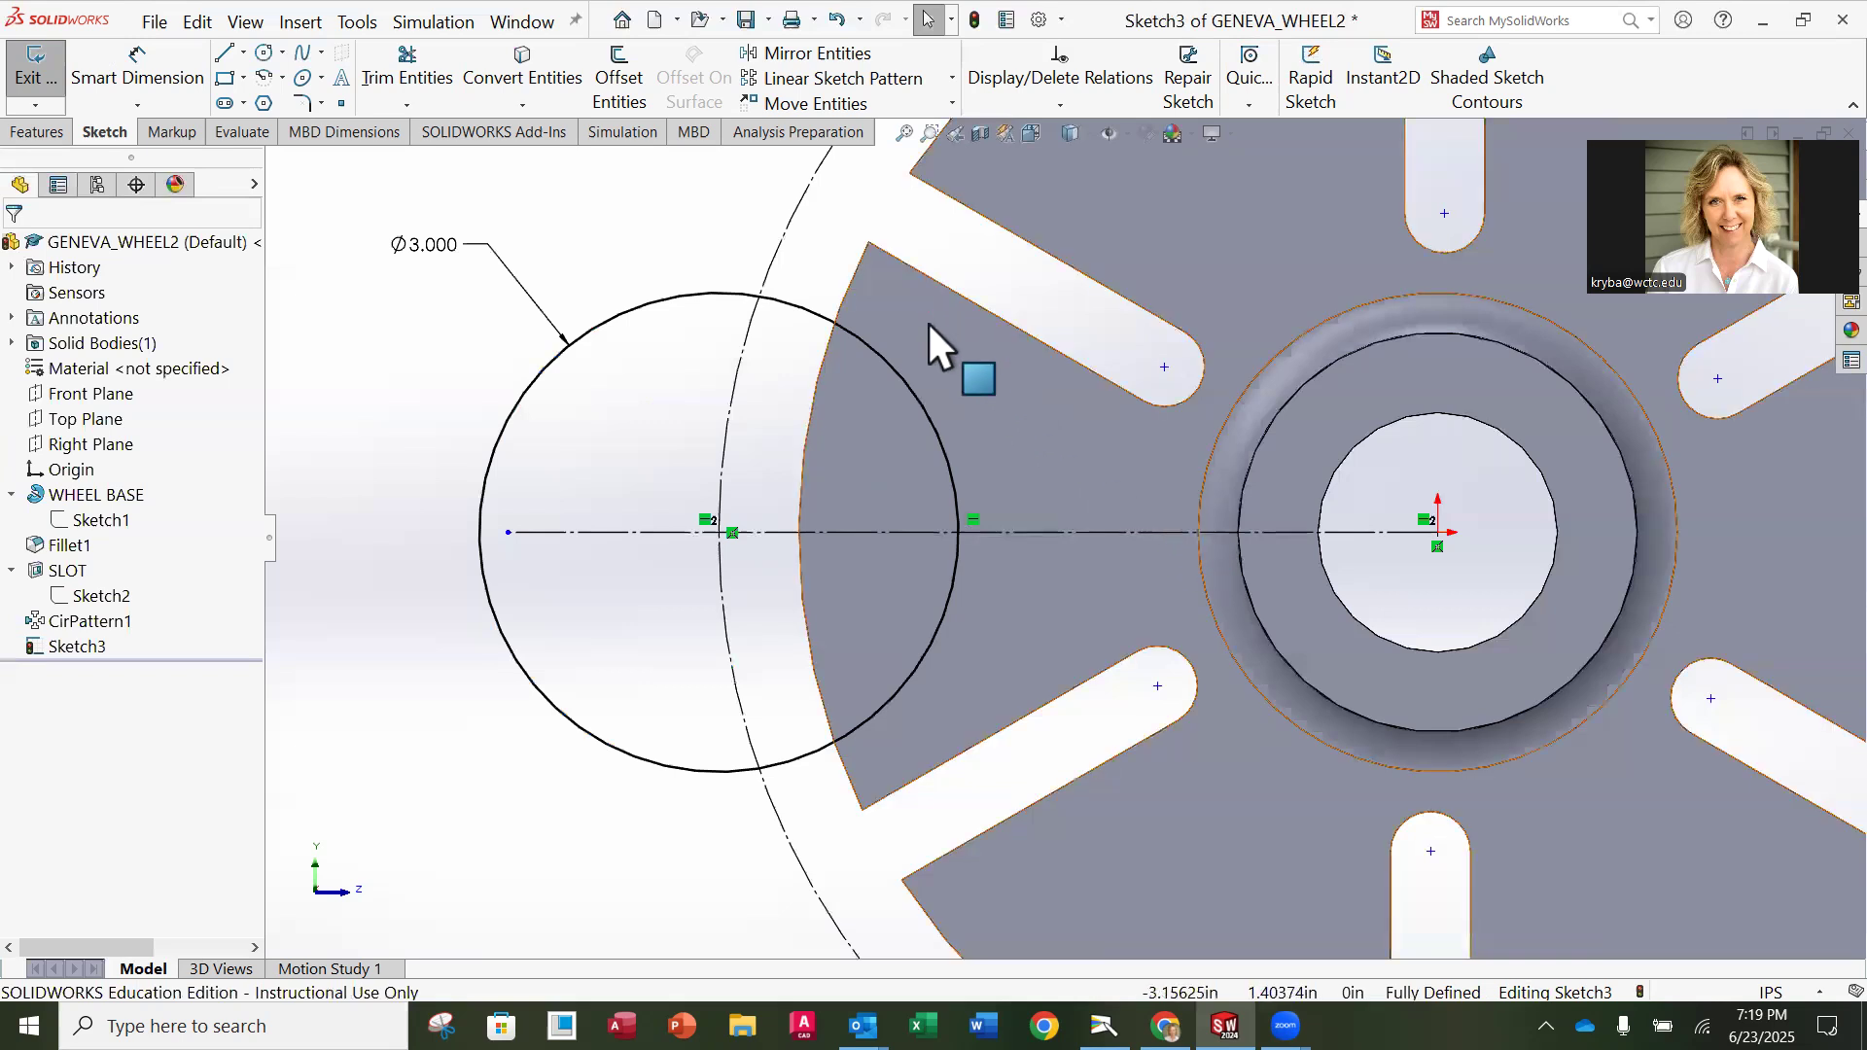
left_click(1104, 1026)
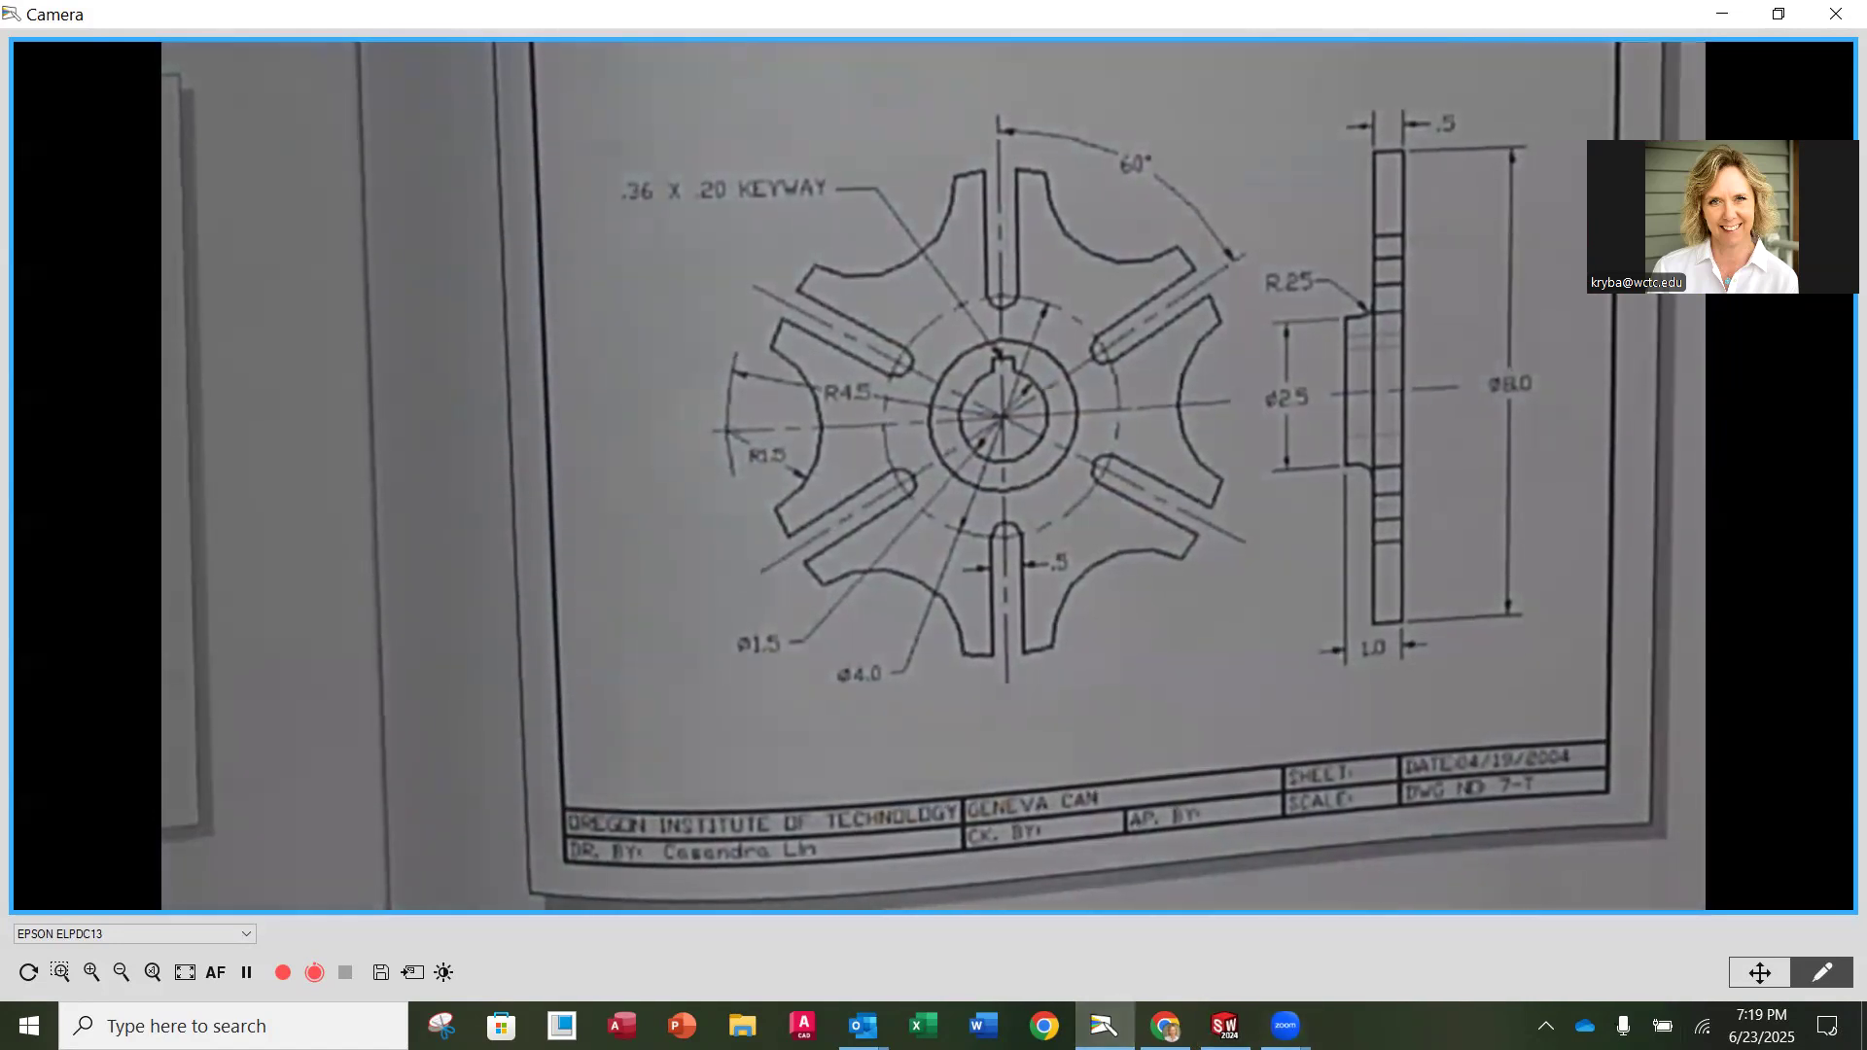
left_click(1224, 1025)
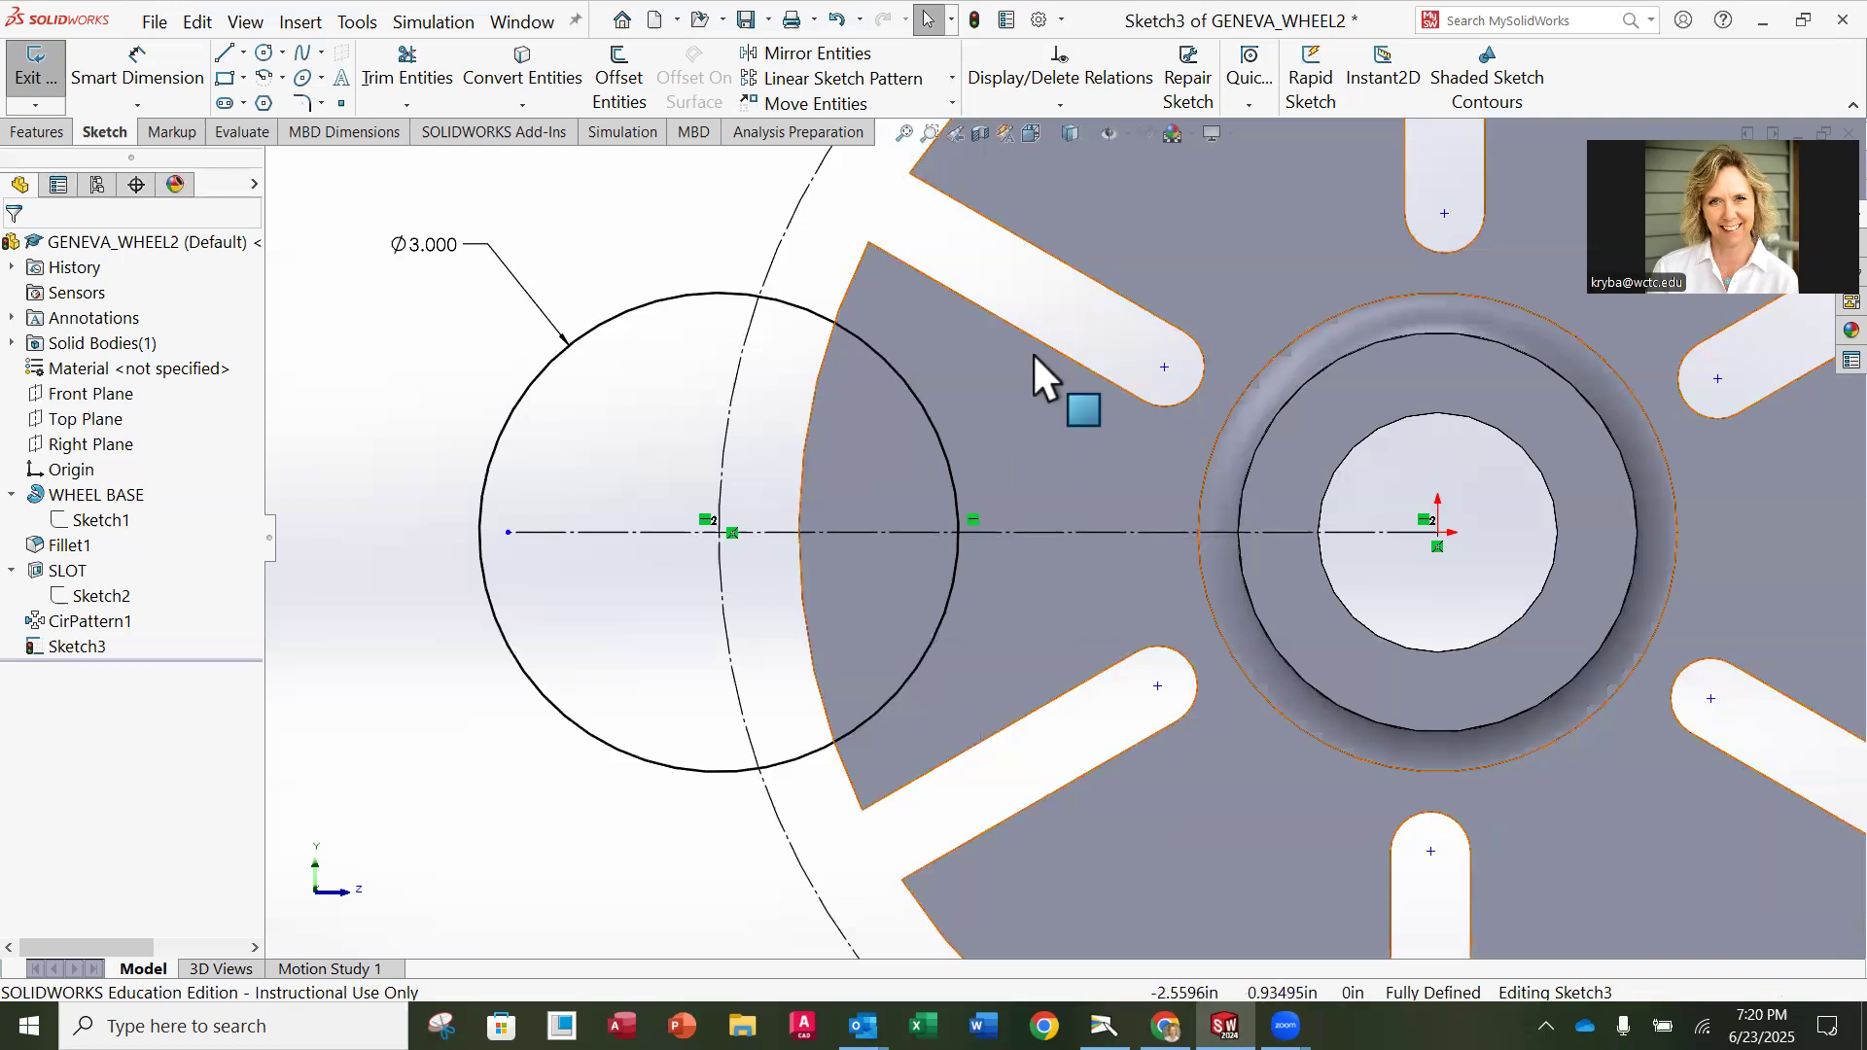
left_click(843, 296)
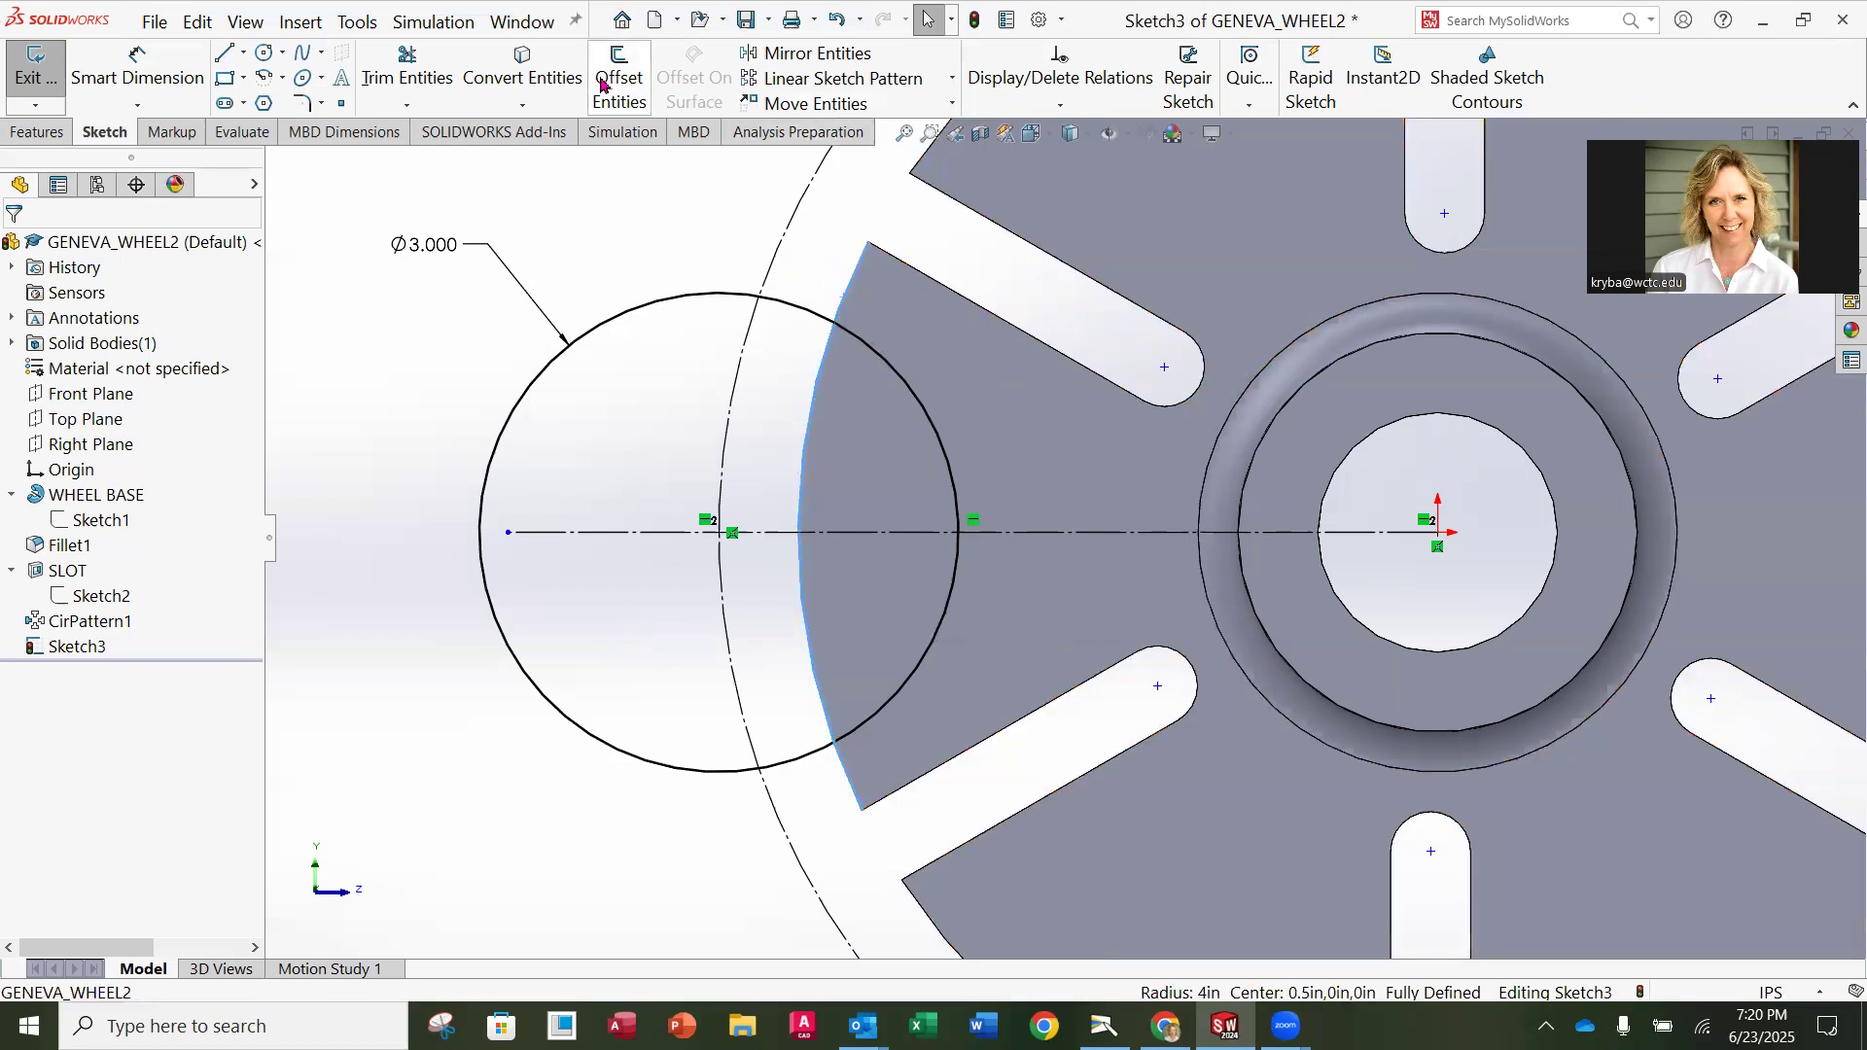
left_click(550, 72)
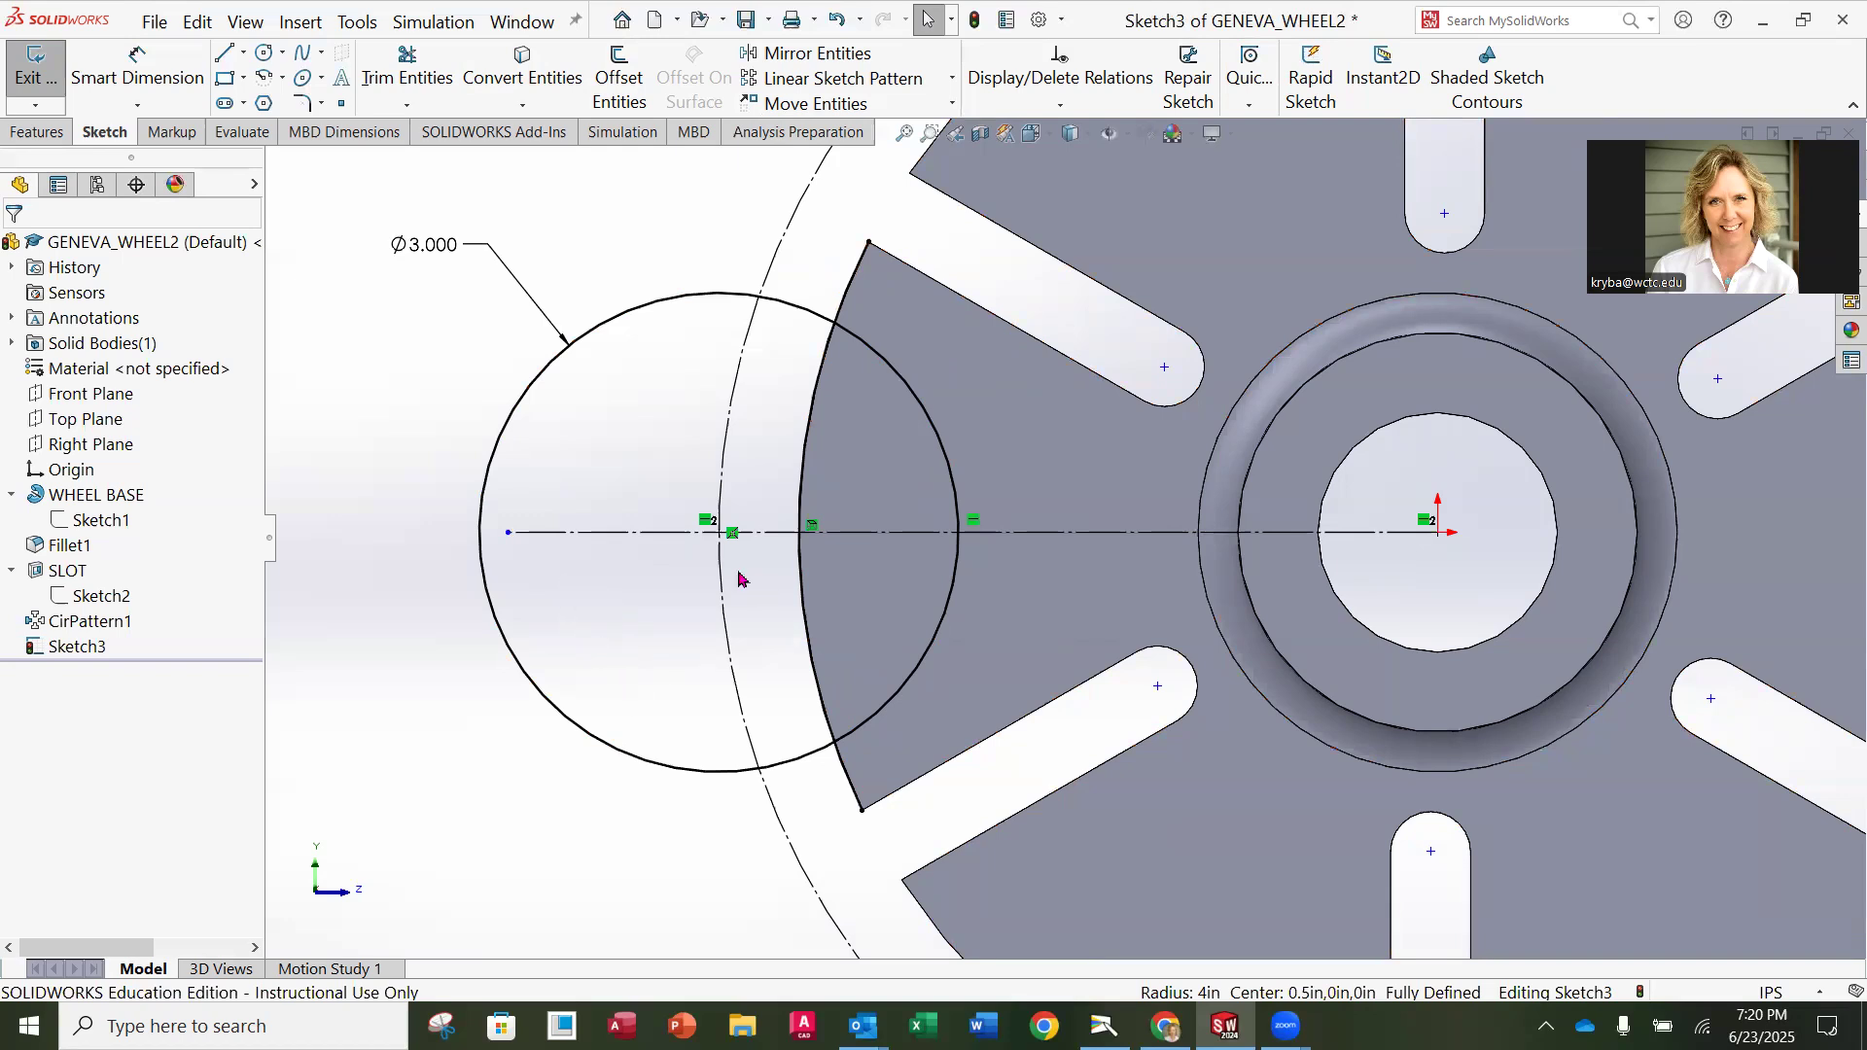
Step: Trim the 3 in circle outside the disc and the rim arc's two ends, leaving a closed cutout profile
left_click(408, 76)
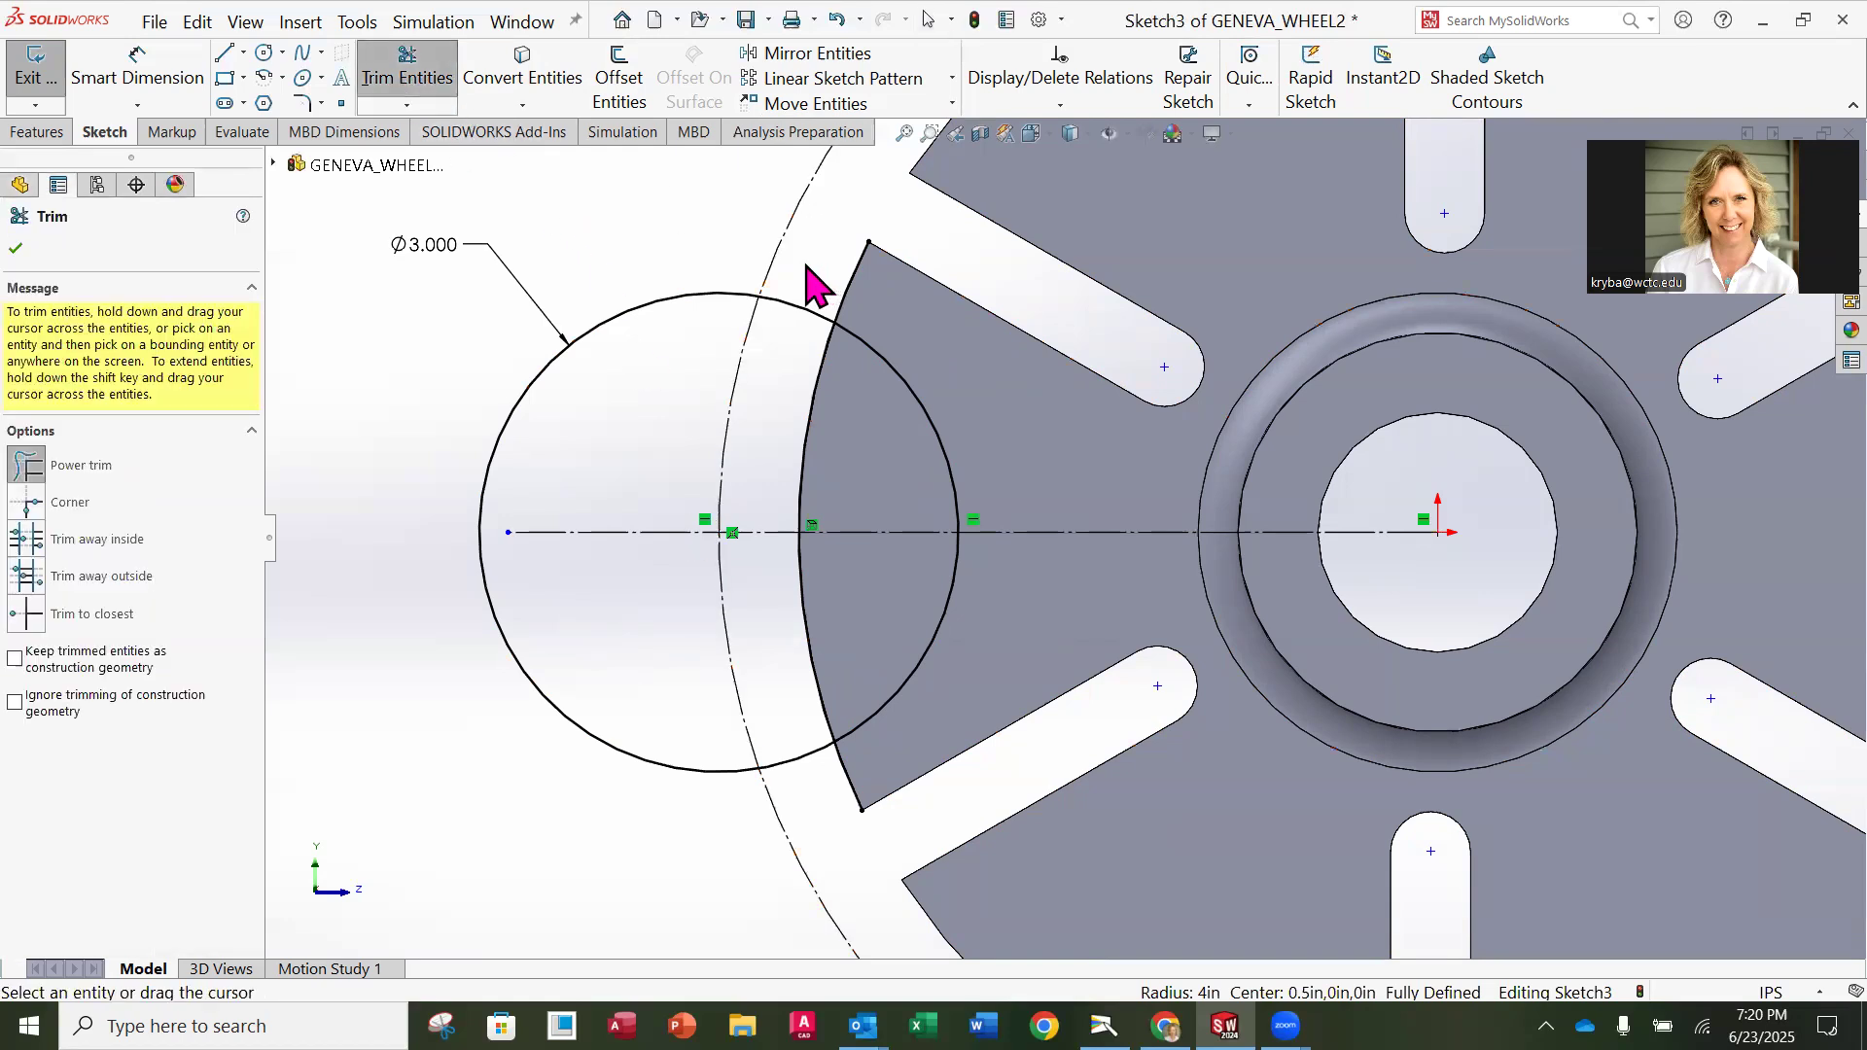
mouse_move(842, 276)
left_mouse_down()
mouse_move(811, 271)
mouse_move(781, 313)
mouse_move(706, 267)
mouse_move(693, 313)
mouse_move(779, 516)
left_mouse_up()
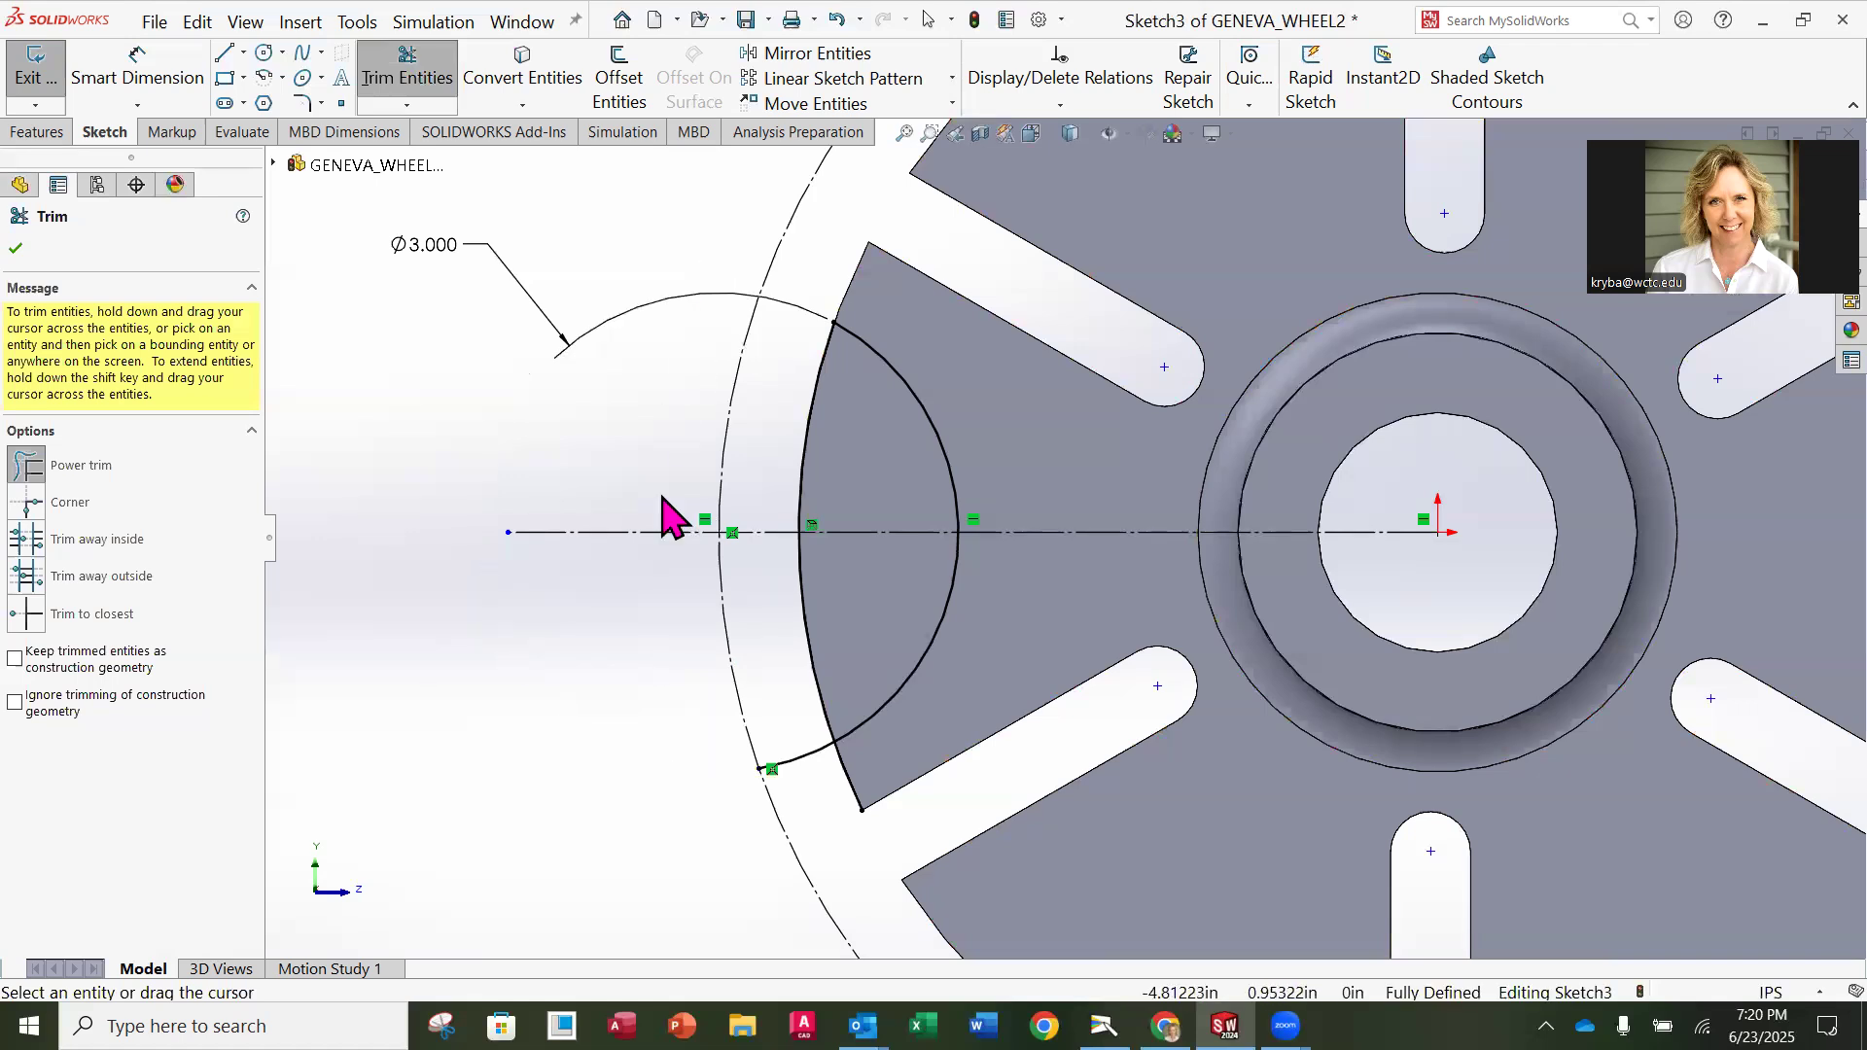
left_click_drag(778, 725, 813, 784)
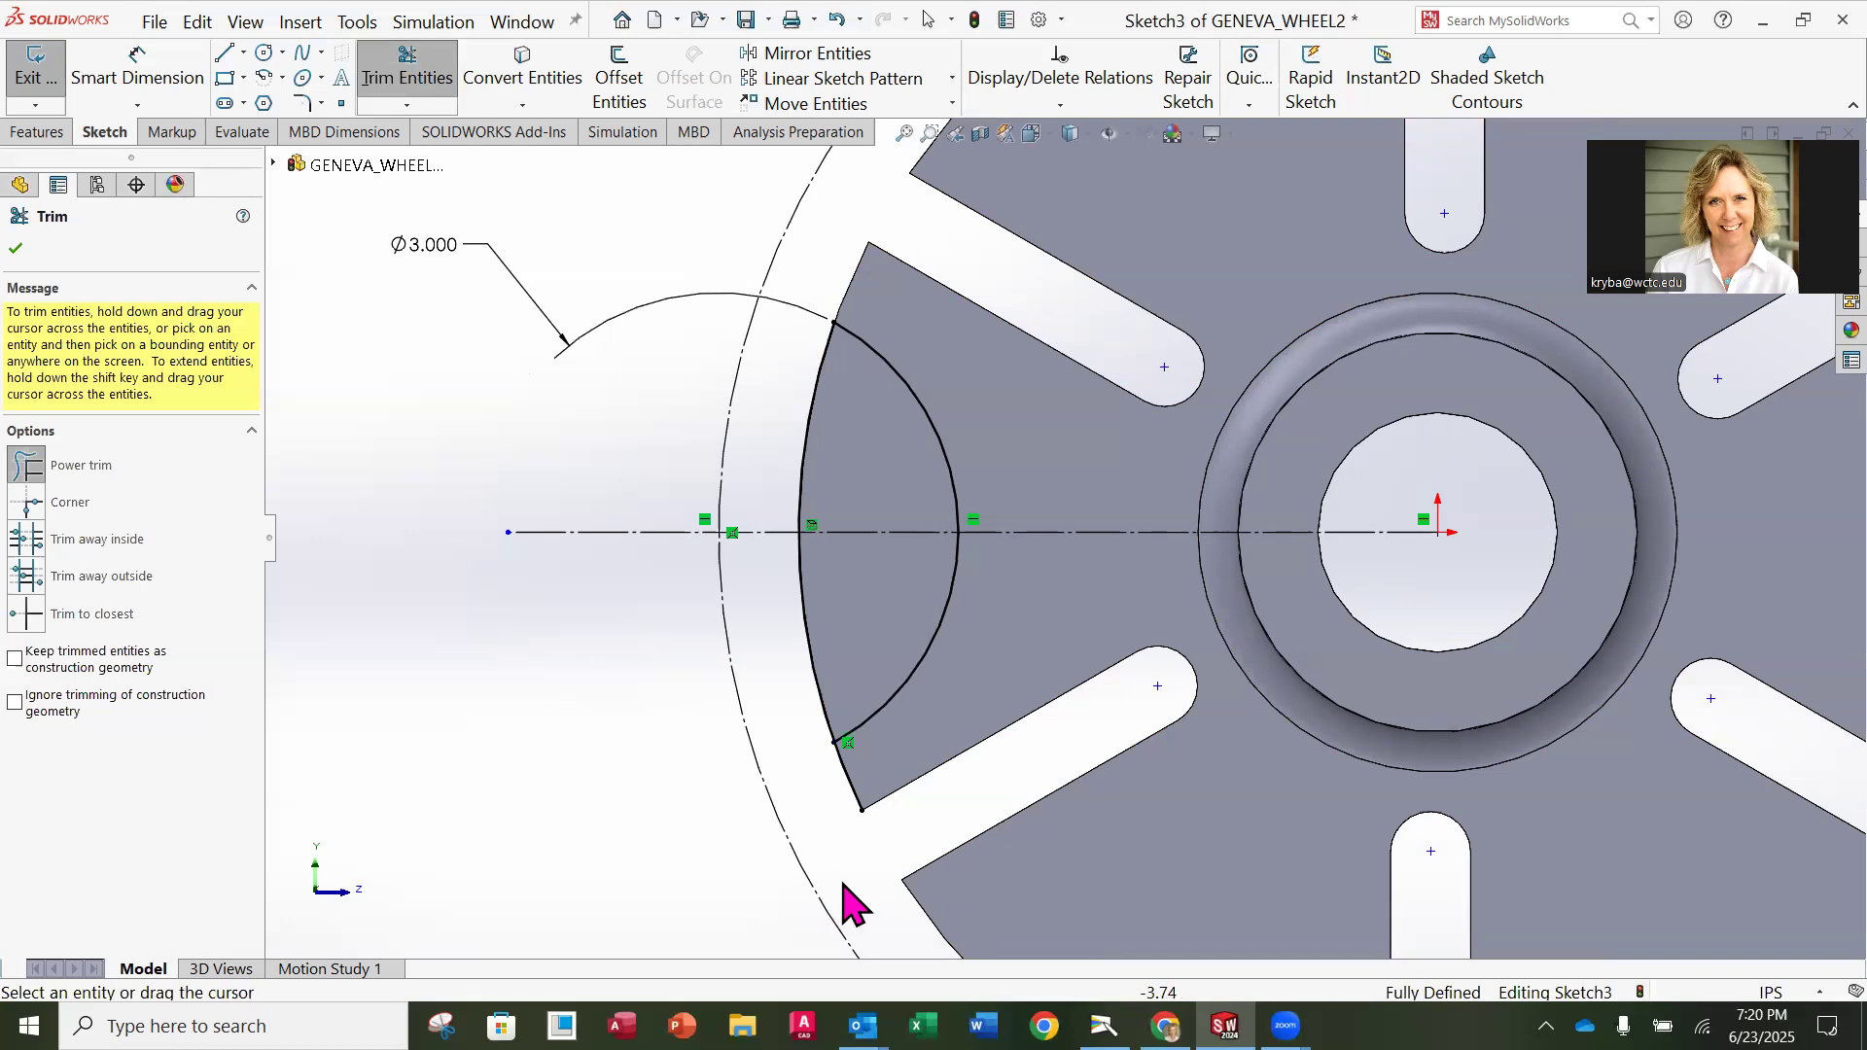
mouse_move(889, 750)
left_mouse_down()
mouse_move(846, 808)
mouse_move(845, 791)
left_mouse_up()
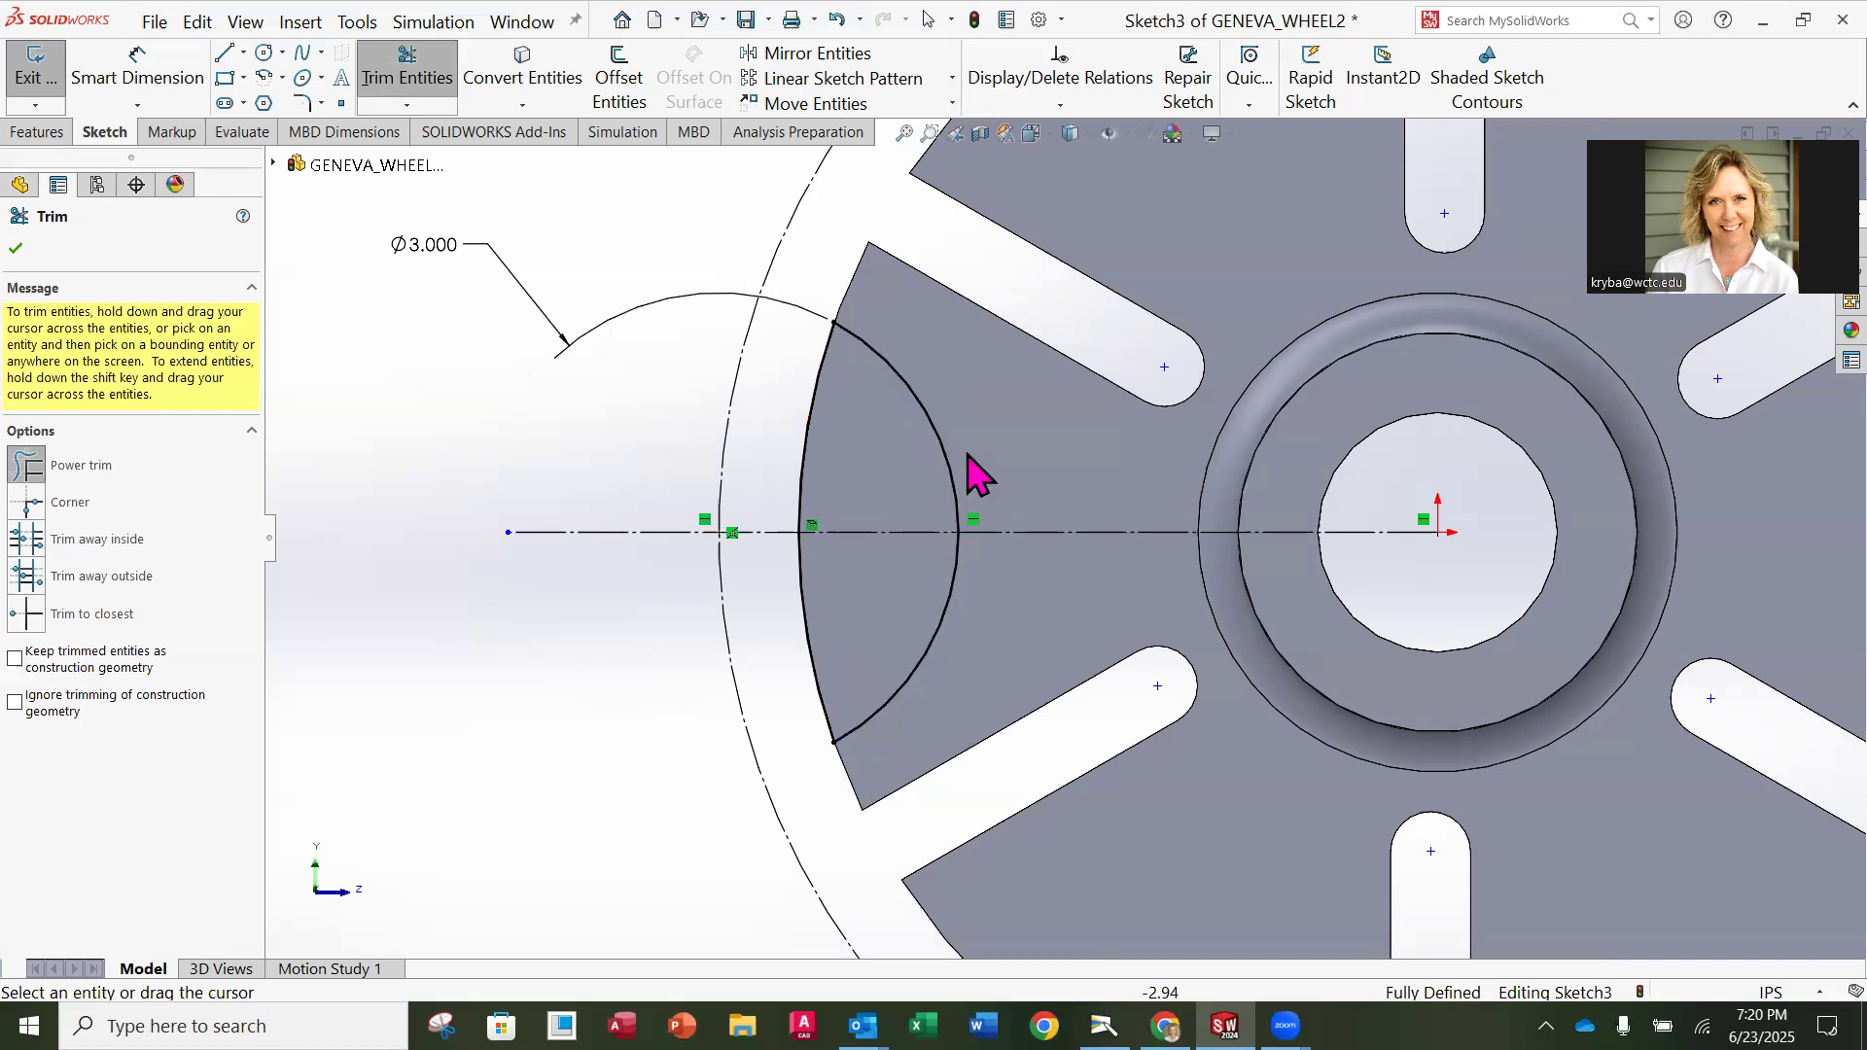
left_click(16, 251)
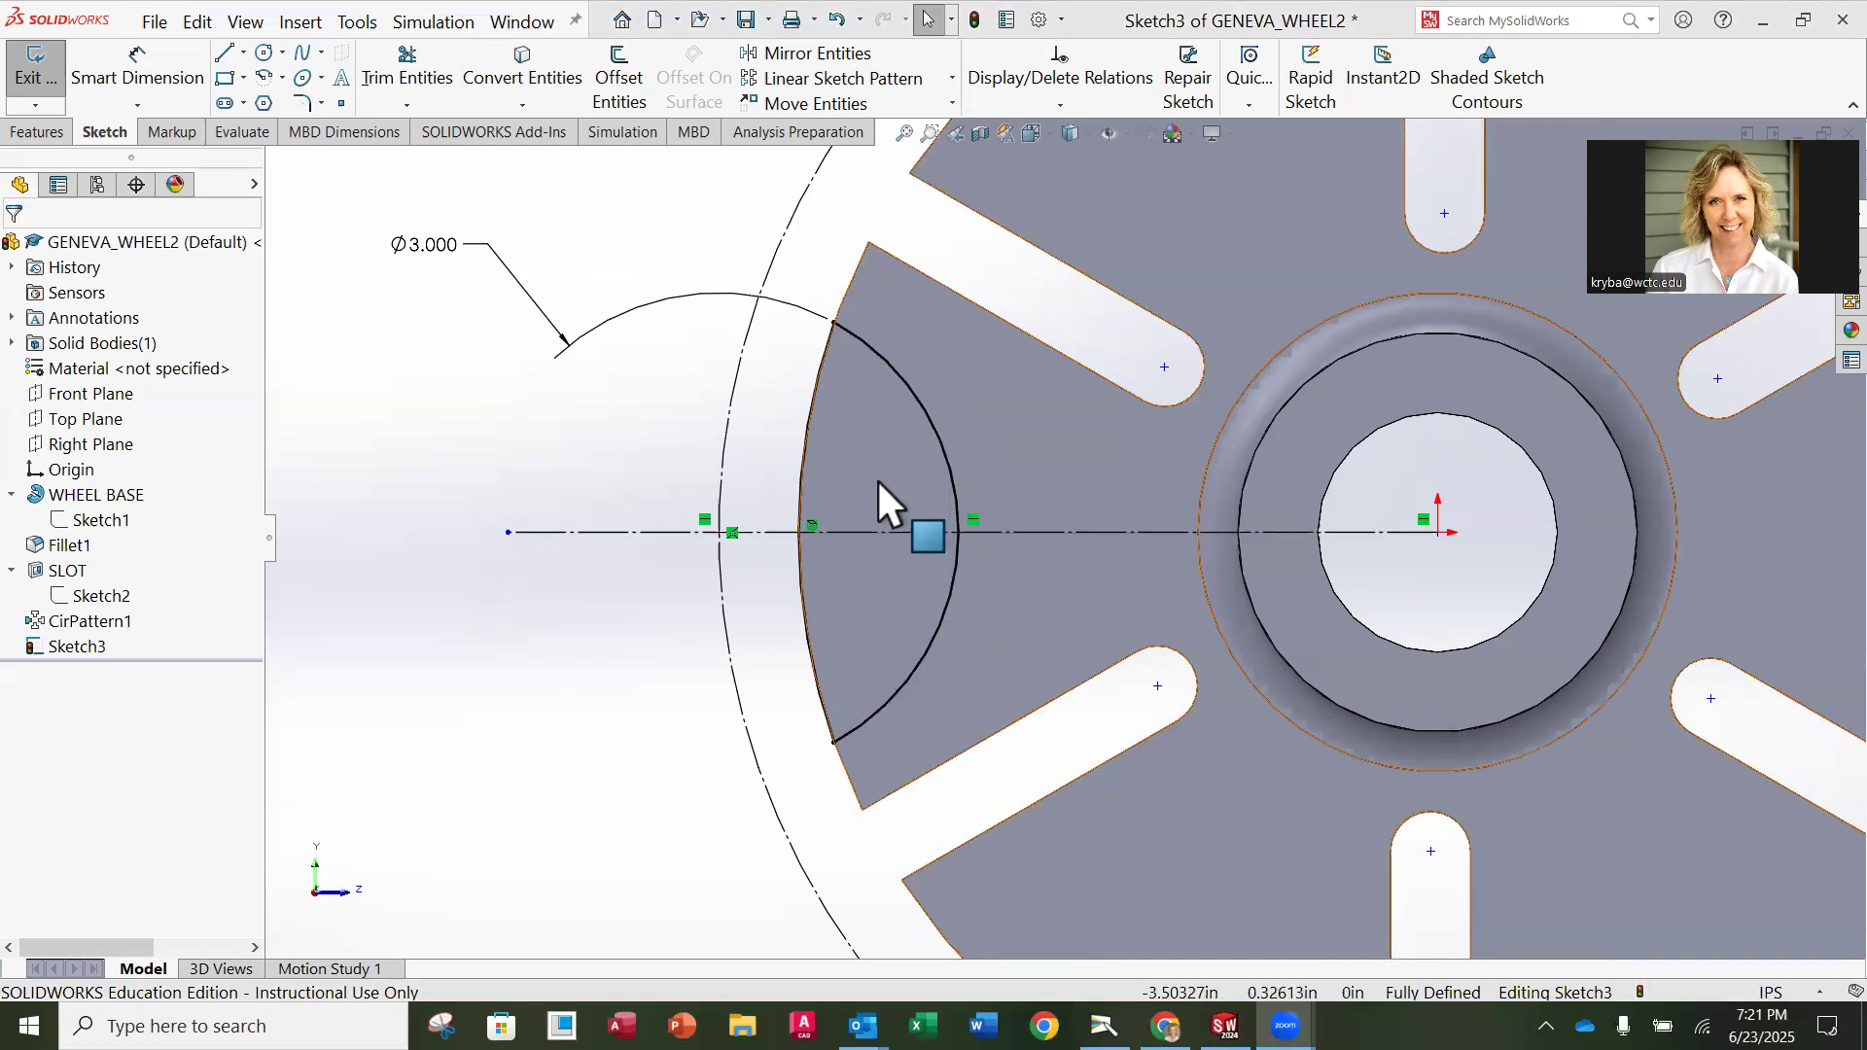
Step: Exit the sketch and extrude-cut the arc profile with the Through All end condition
scroll(1058, 550, "down", 1)
scroll(1052, 554, "up", 4)
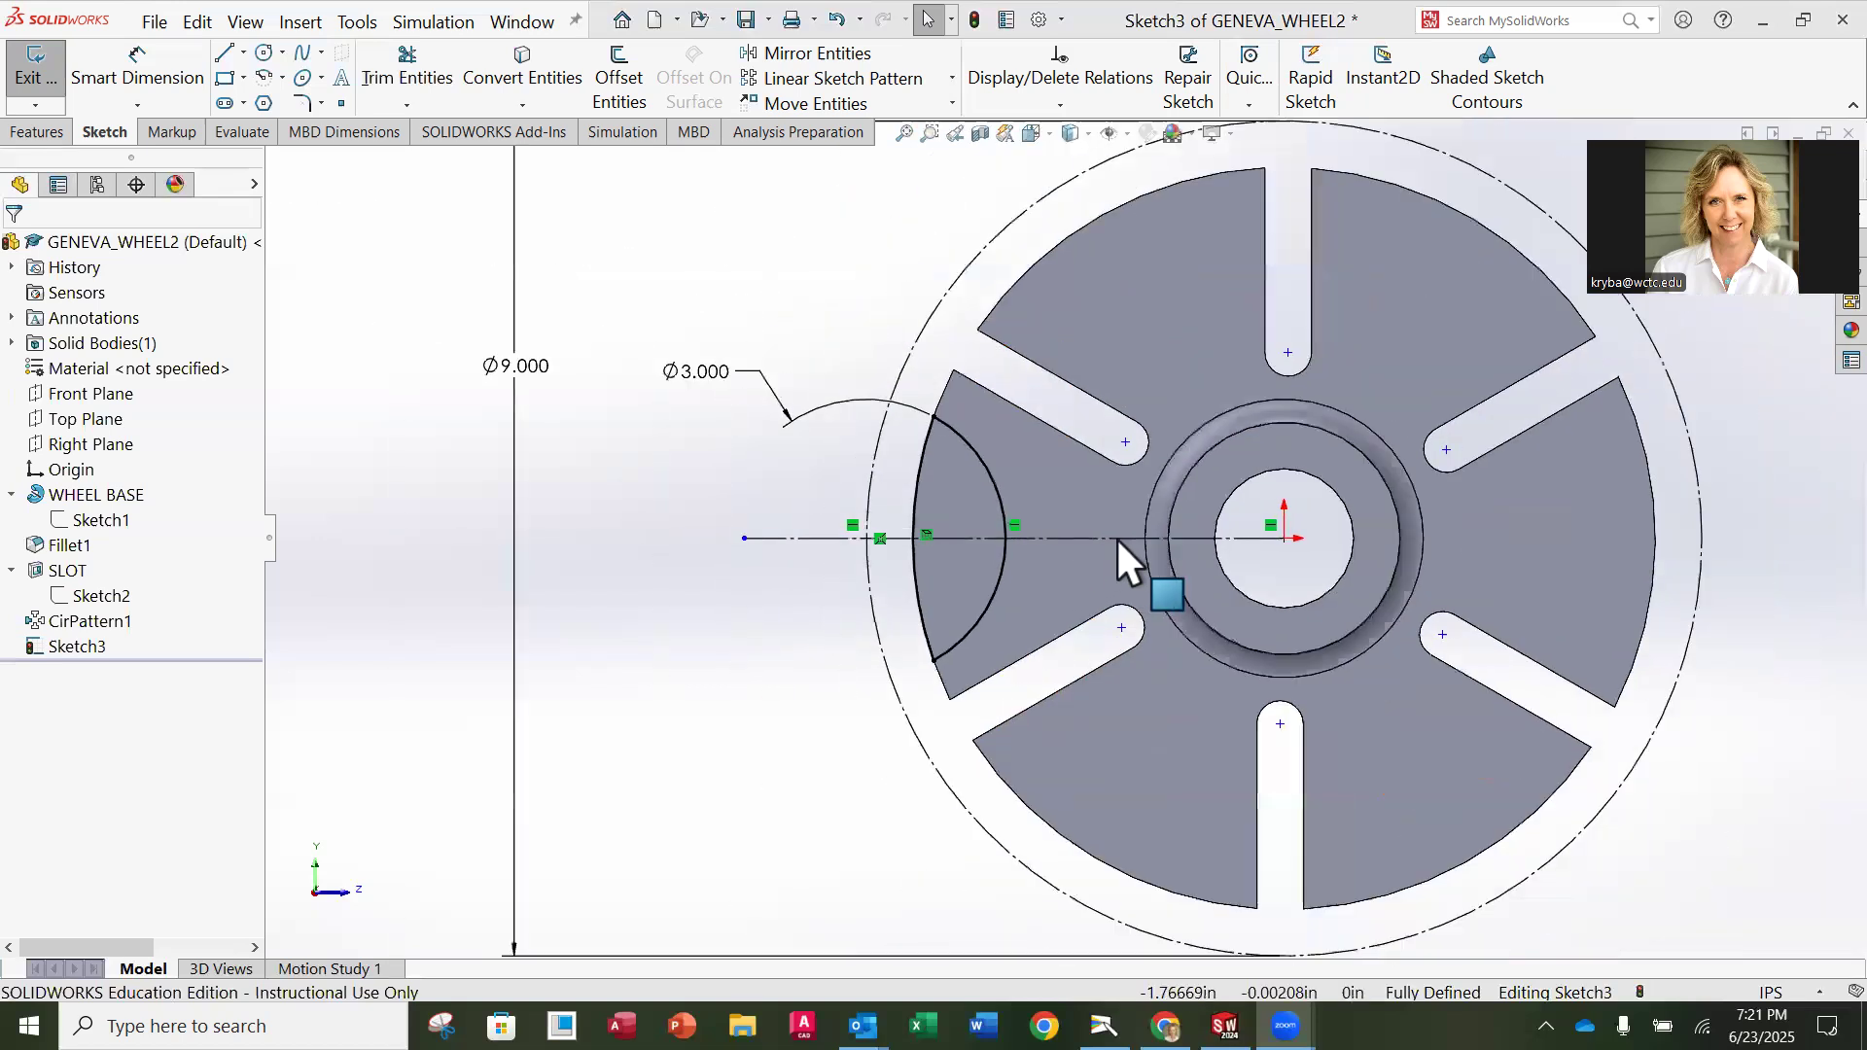
scroll(1138, 537, "up", 2)
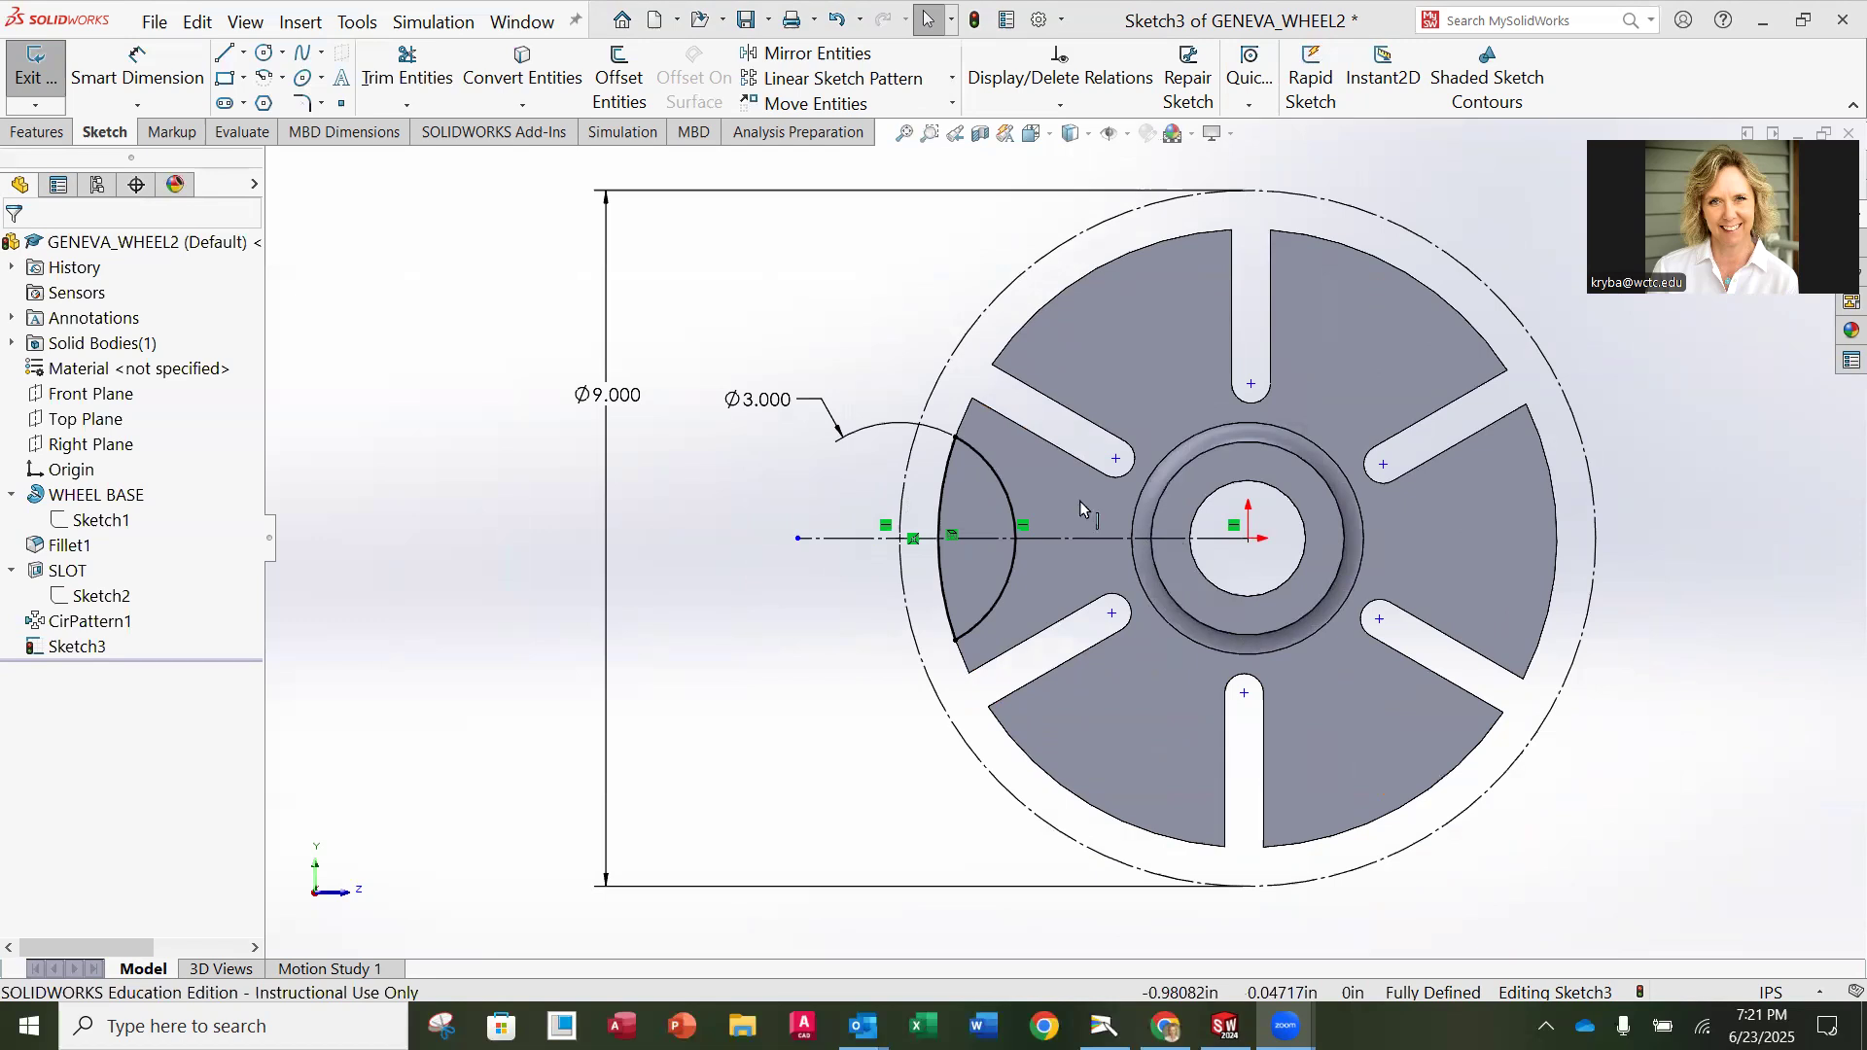
left_click(37, 90)
middle_click_drag(895, 525, 1039, 499)
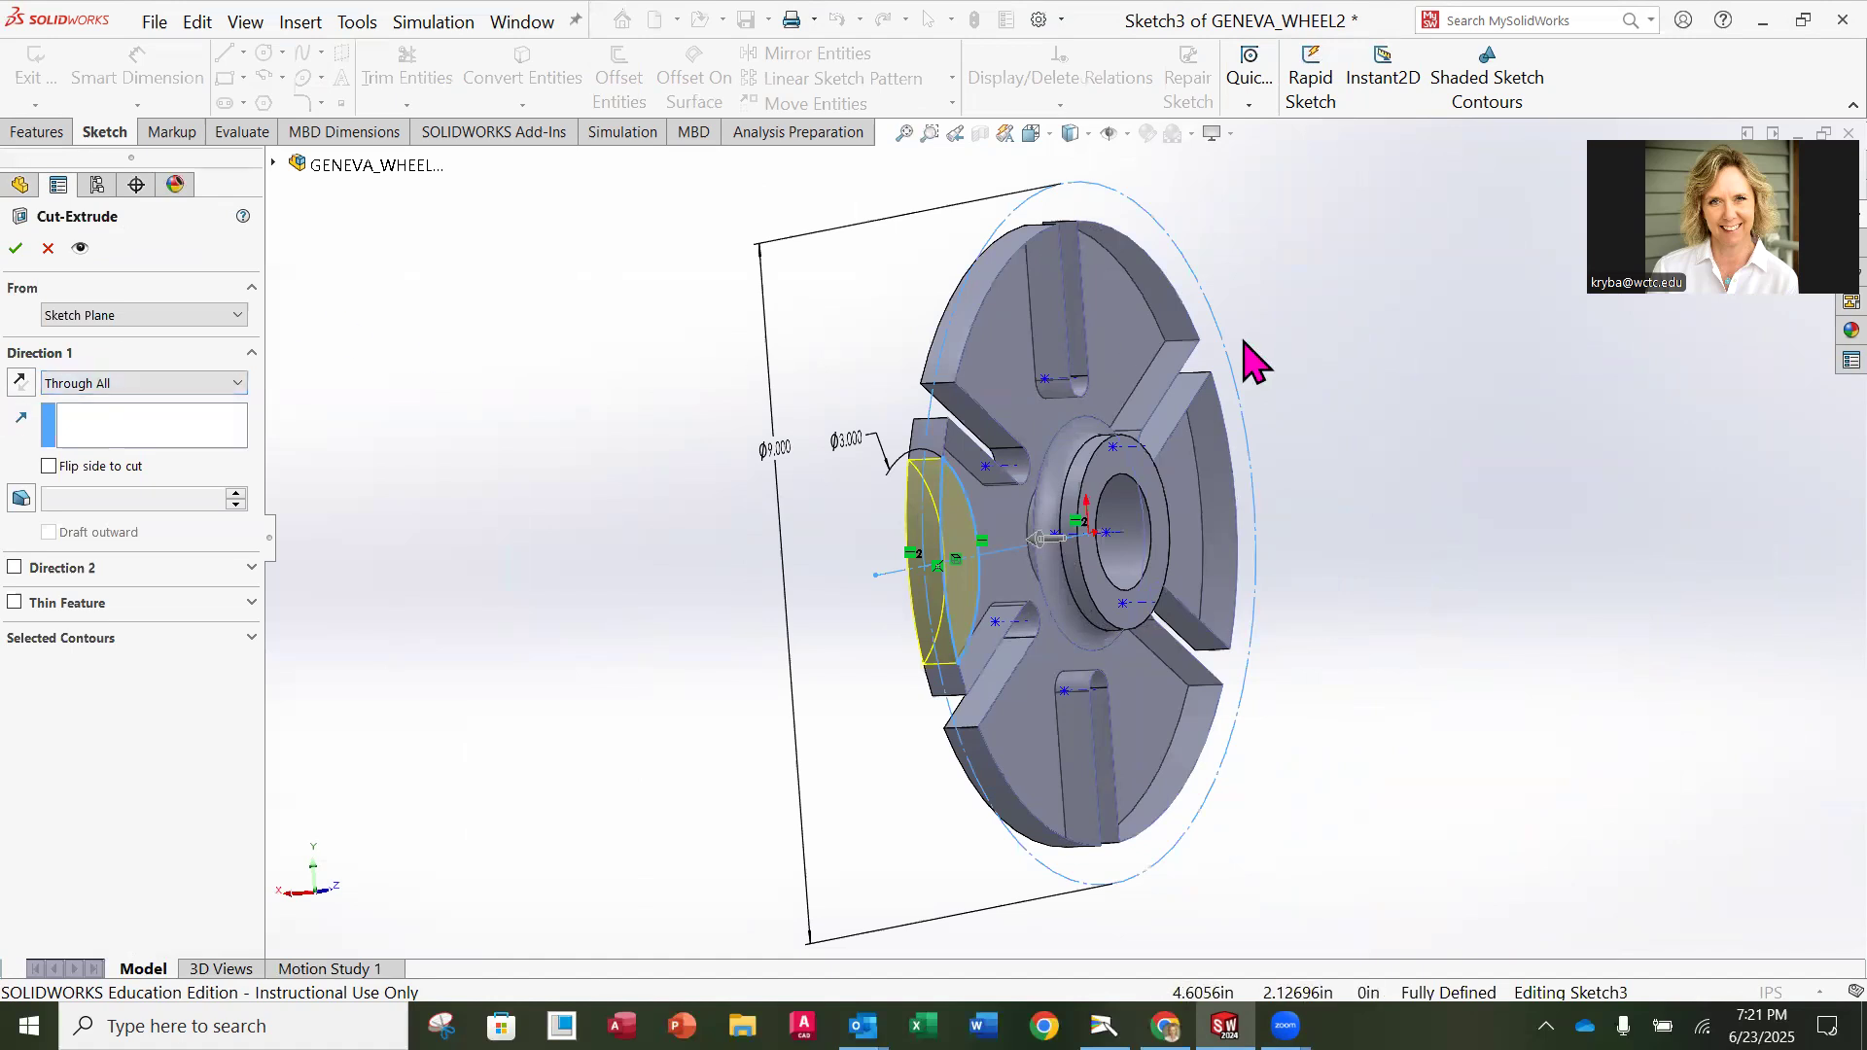
mouse_move(993, 579)
middle_mouse_down()
mouse_move(1037, 563)
mouse_move(933, 551)
mouse_move(819, 499)
middle_mouse_up()
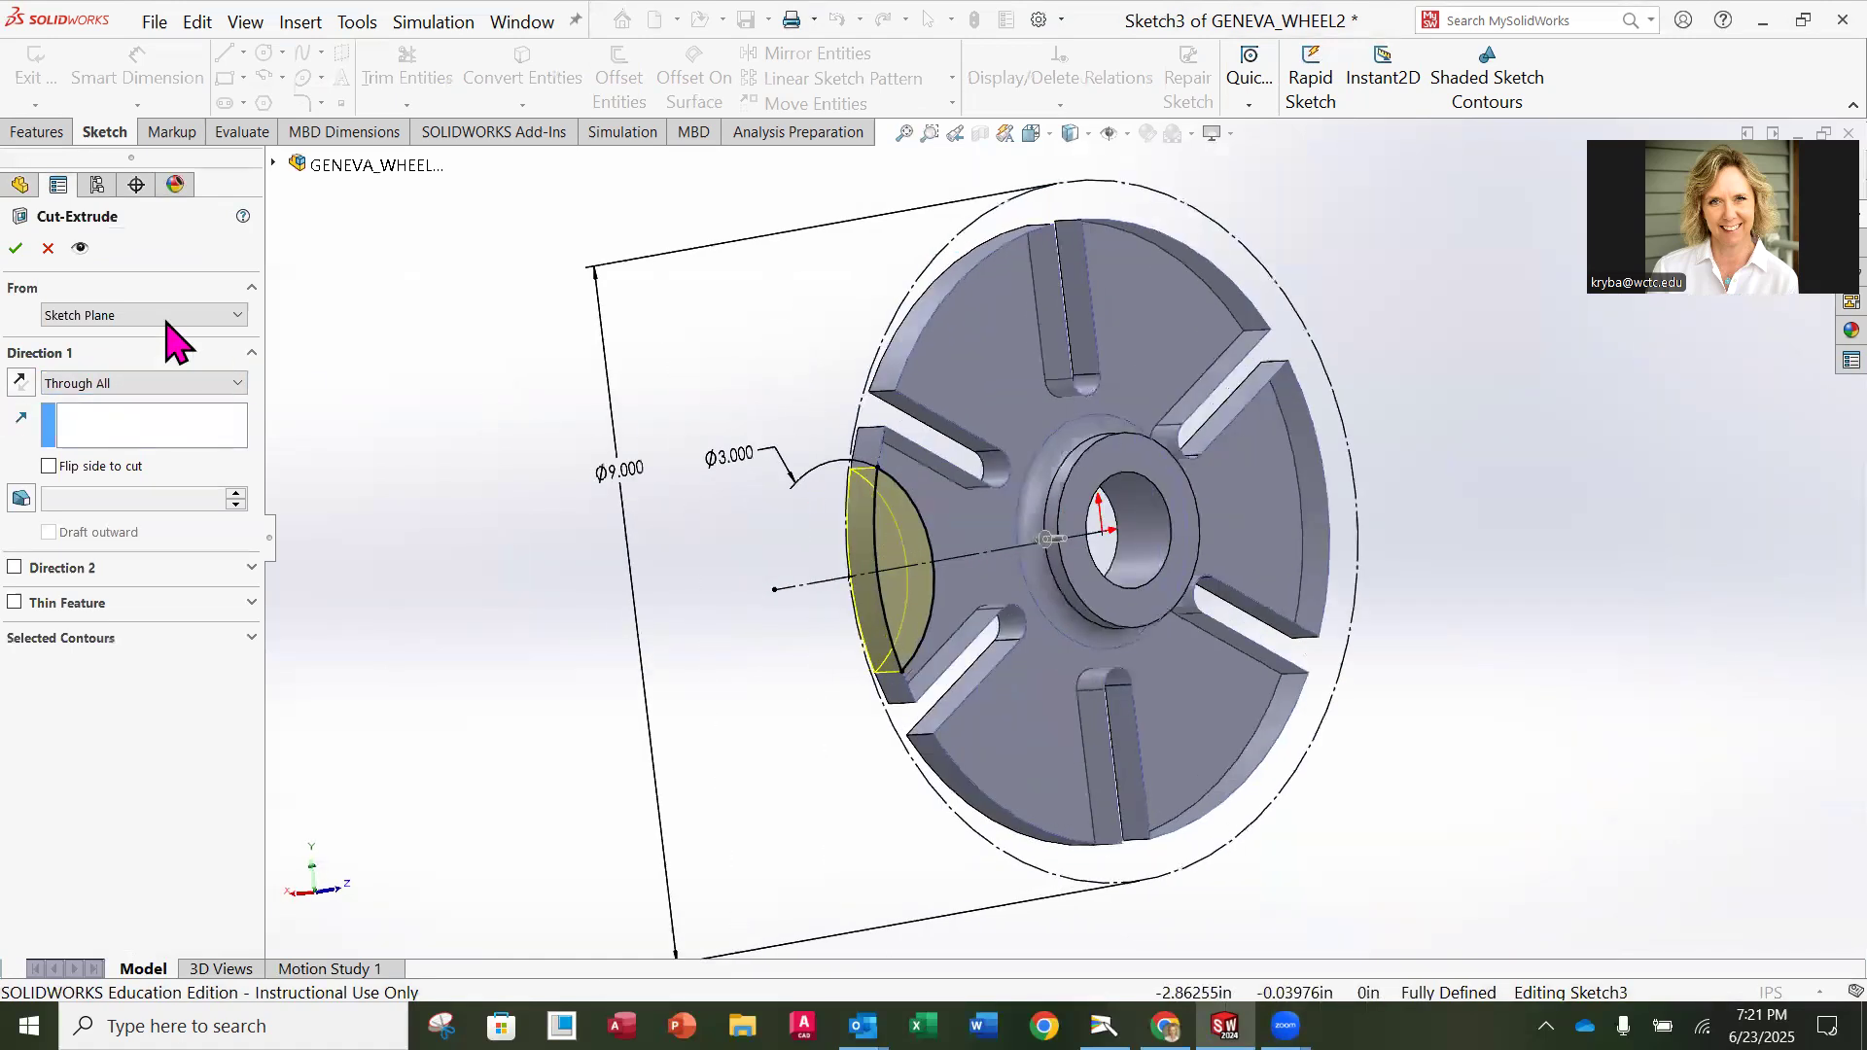
left_click(16, 249)
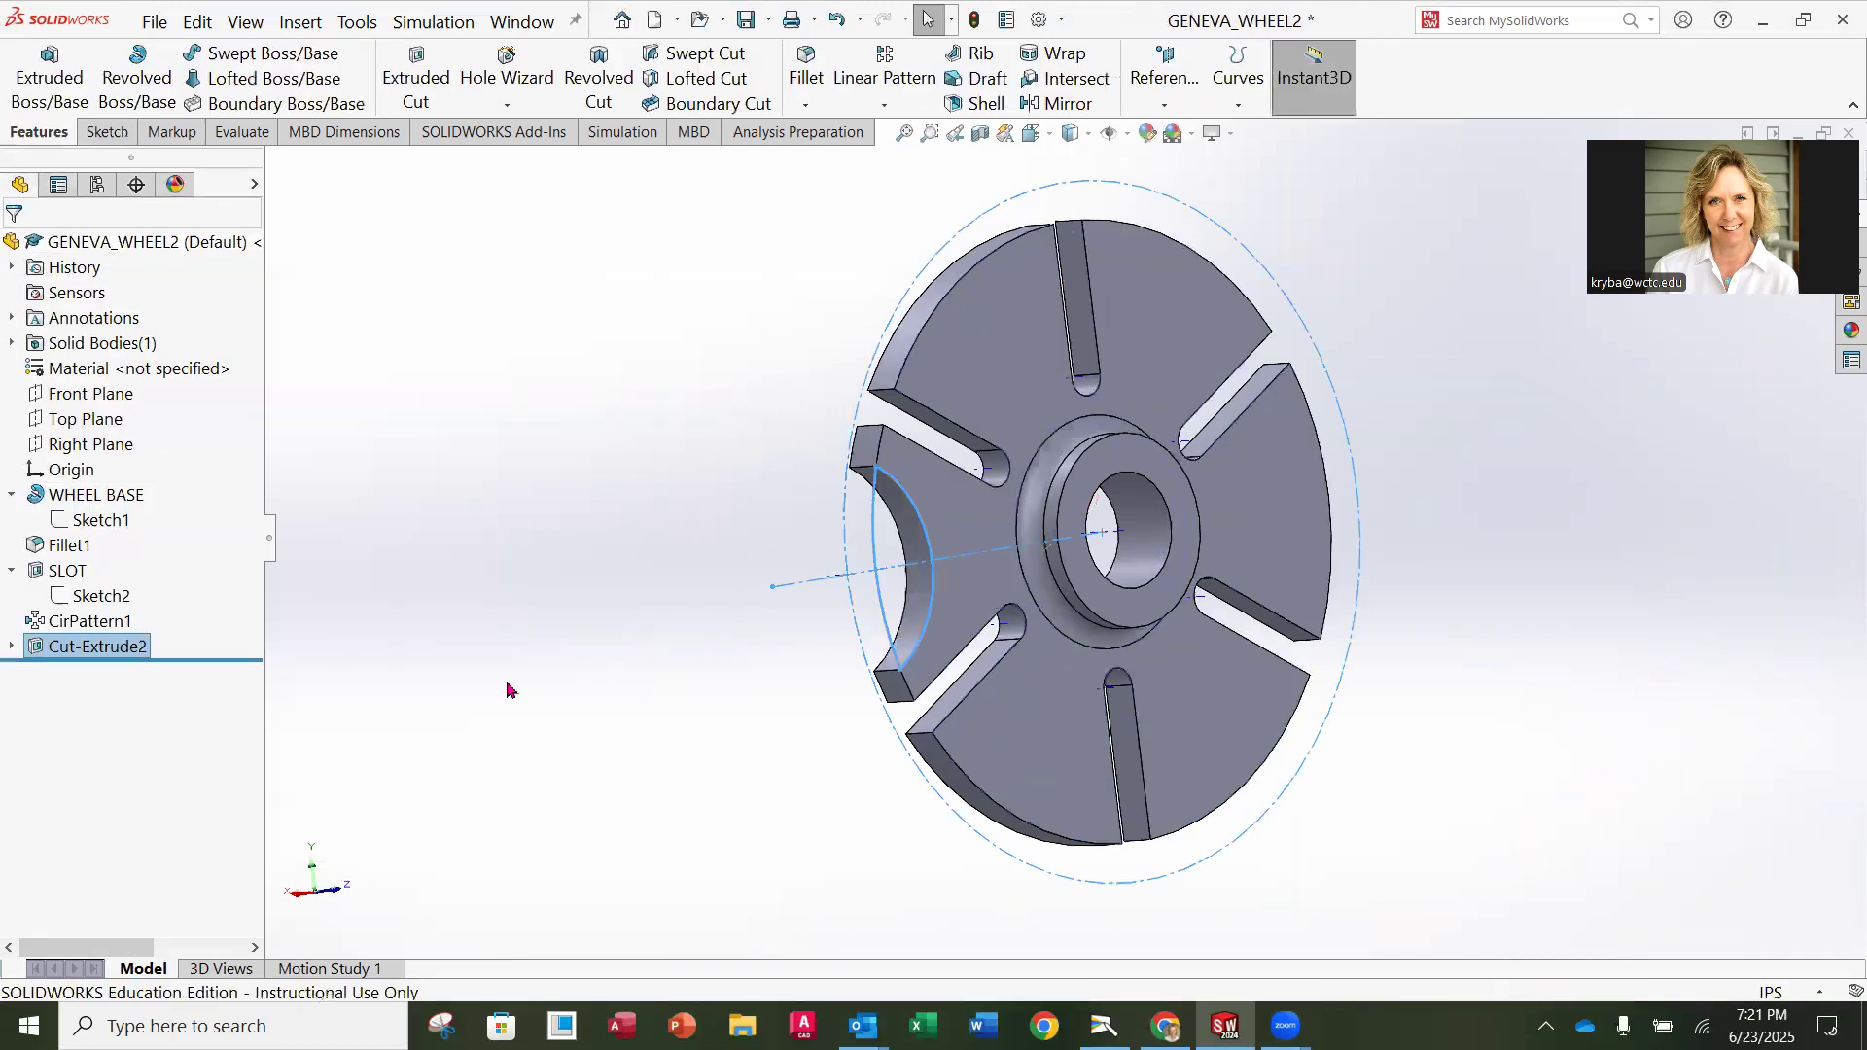
left_click(671, 667)
mouse_move(726, 665)
middle_mouse_down()
mouse_move(626, 617)
mouse_move(633, 672)
middle_mouse_up()
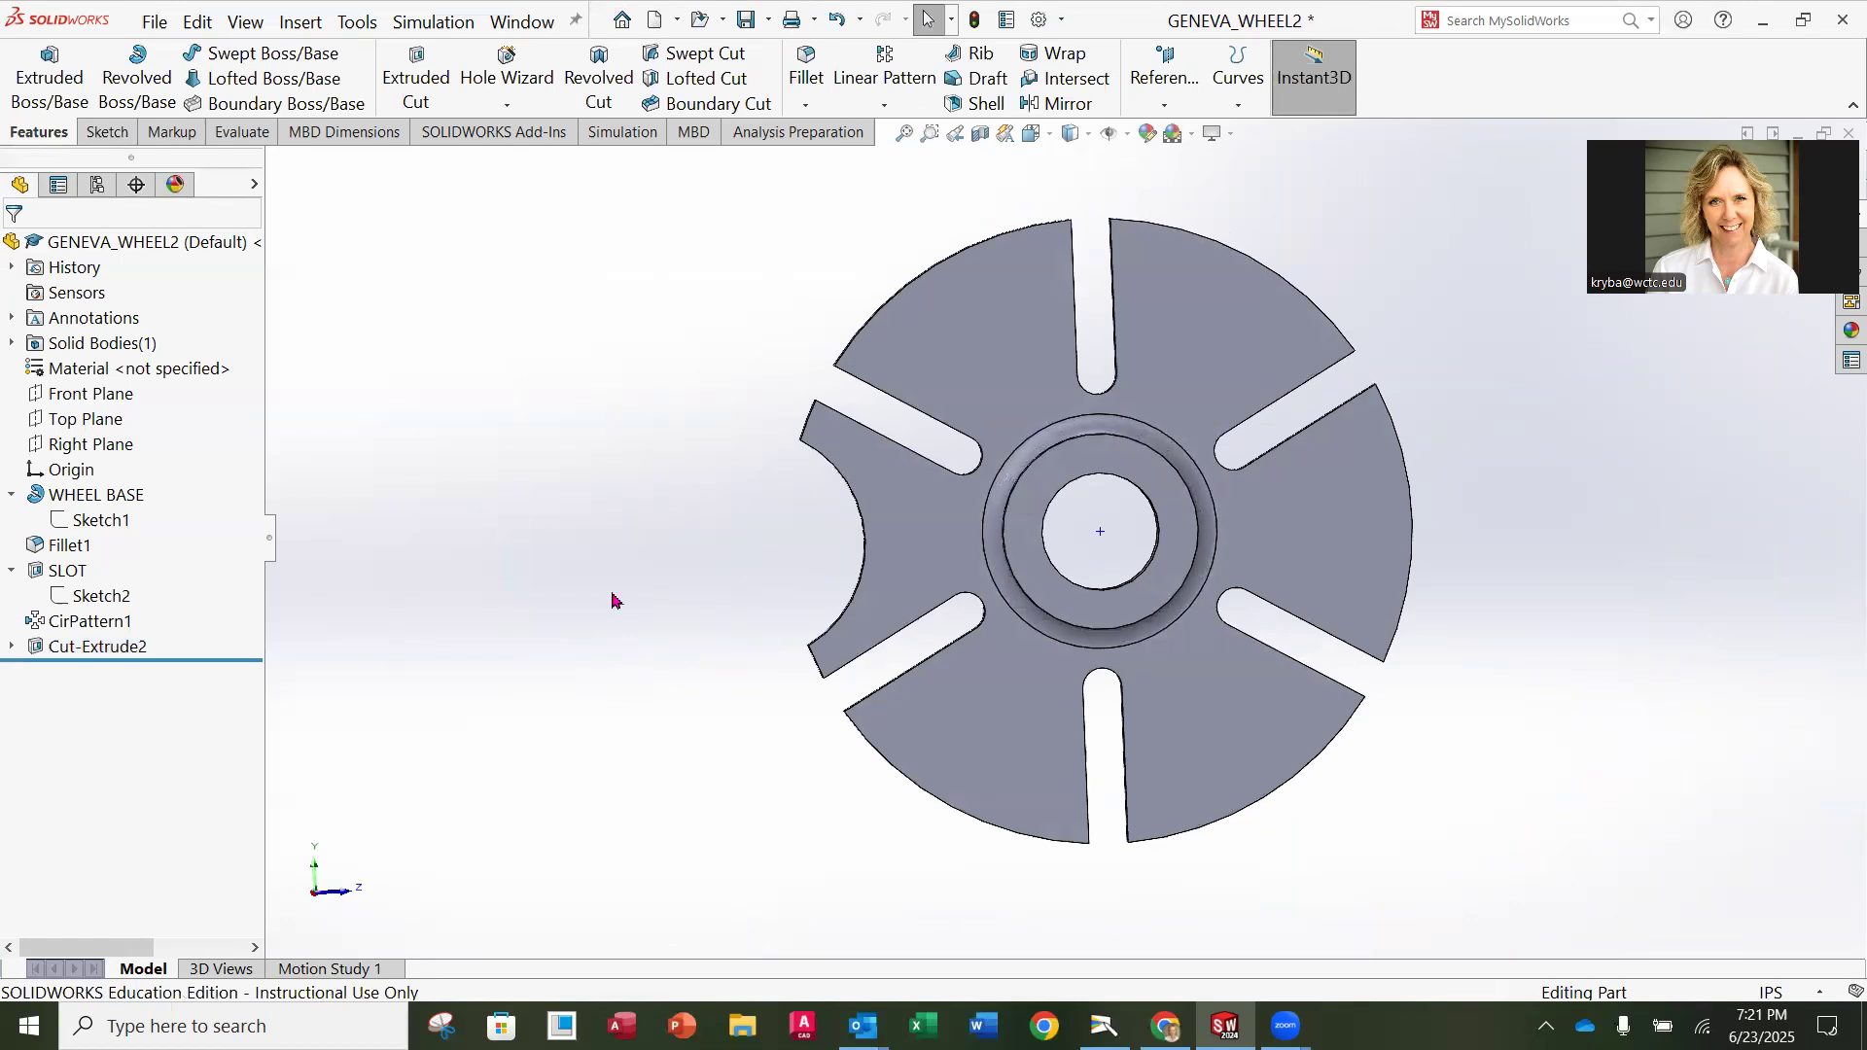
Step: Rename the new arc cutout feature as WIDE SLOT and expand it in the feature tree
left_click(102, 648)
right_click(103, 648)
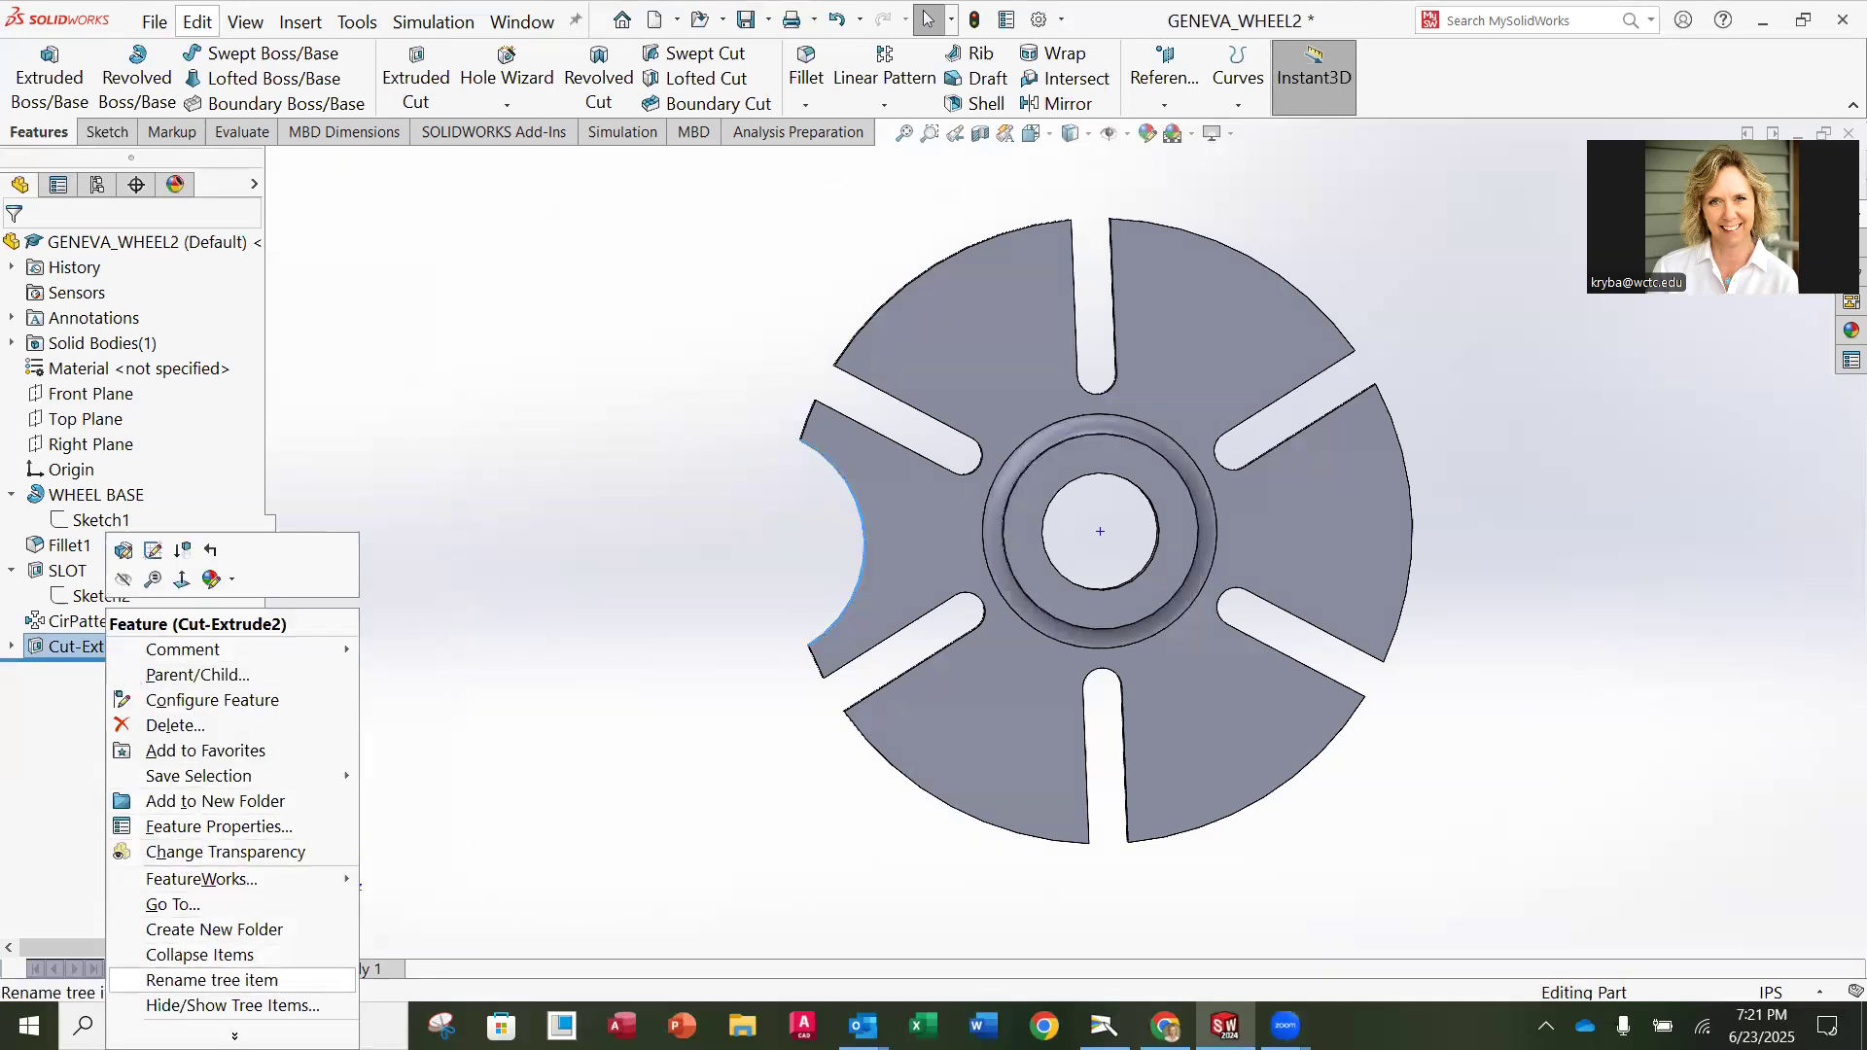
left_click(219, 981)
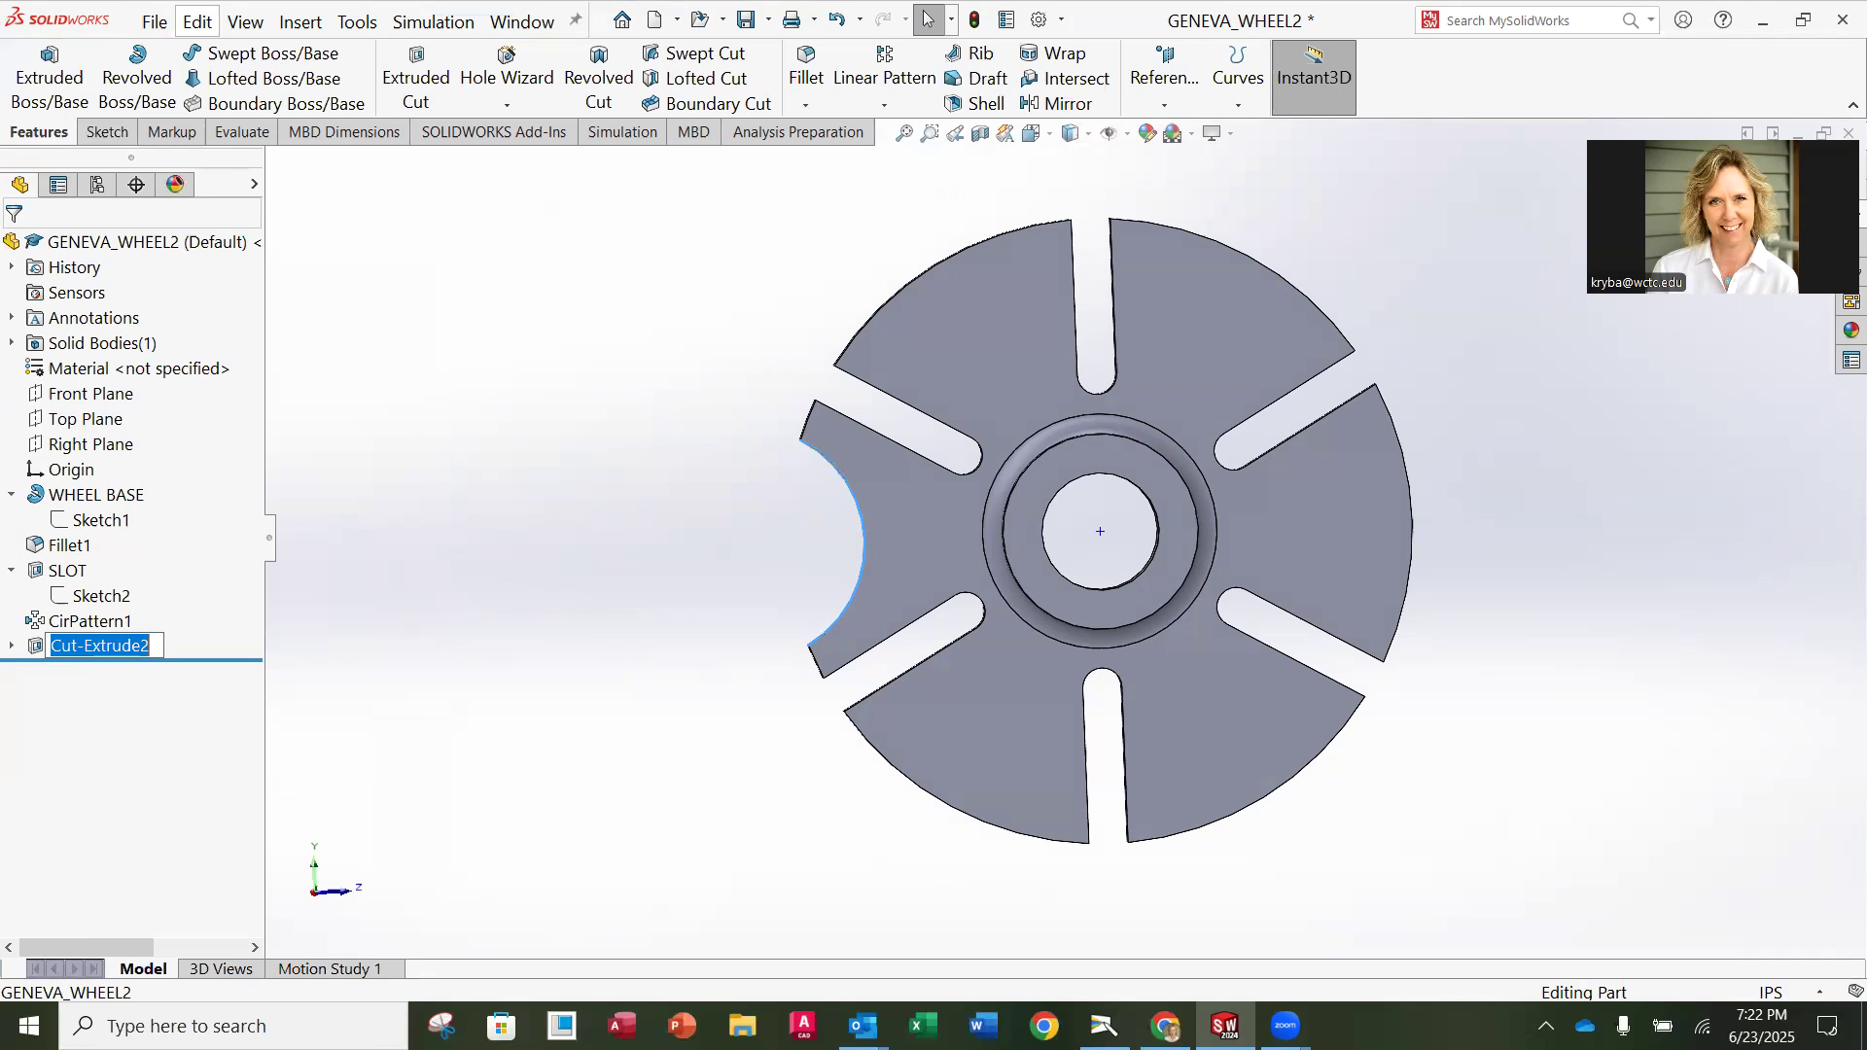
type("WIDE SLOT")
key("Return")
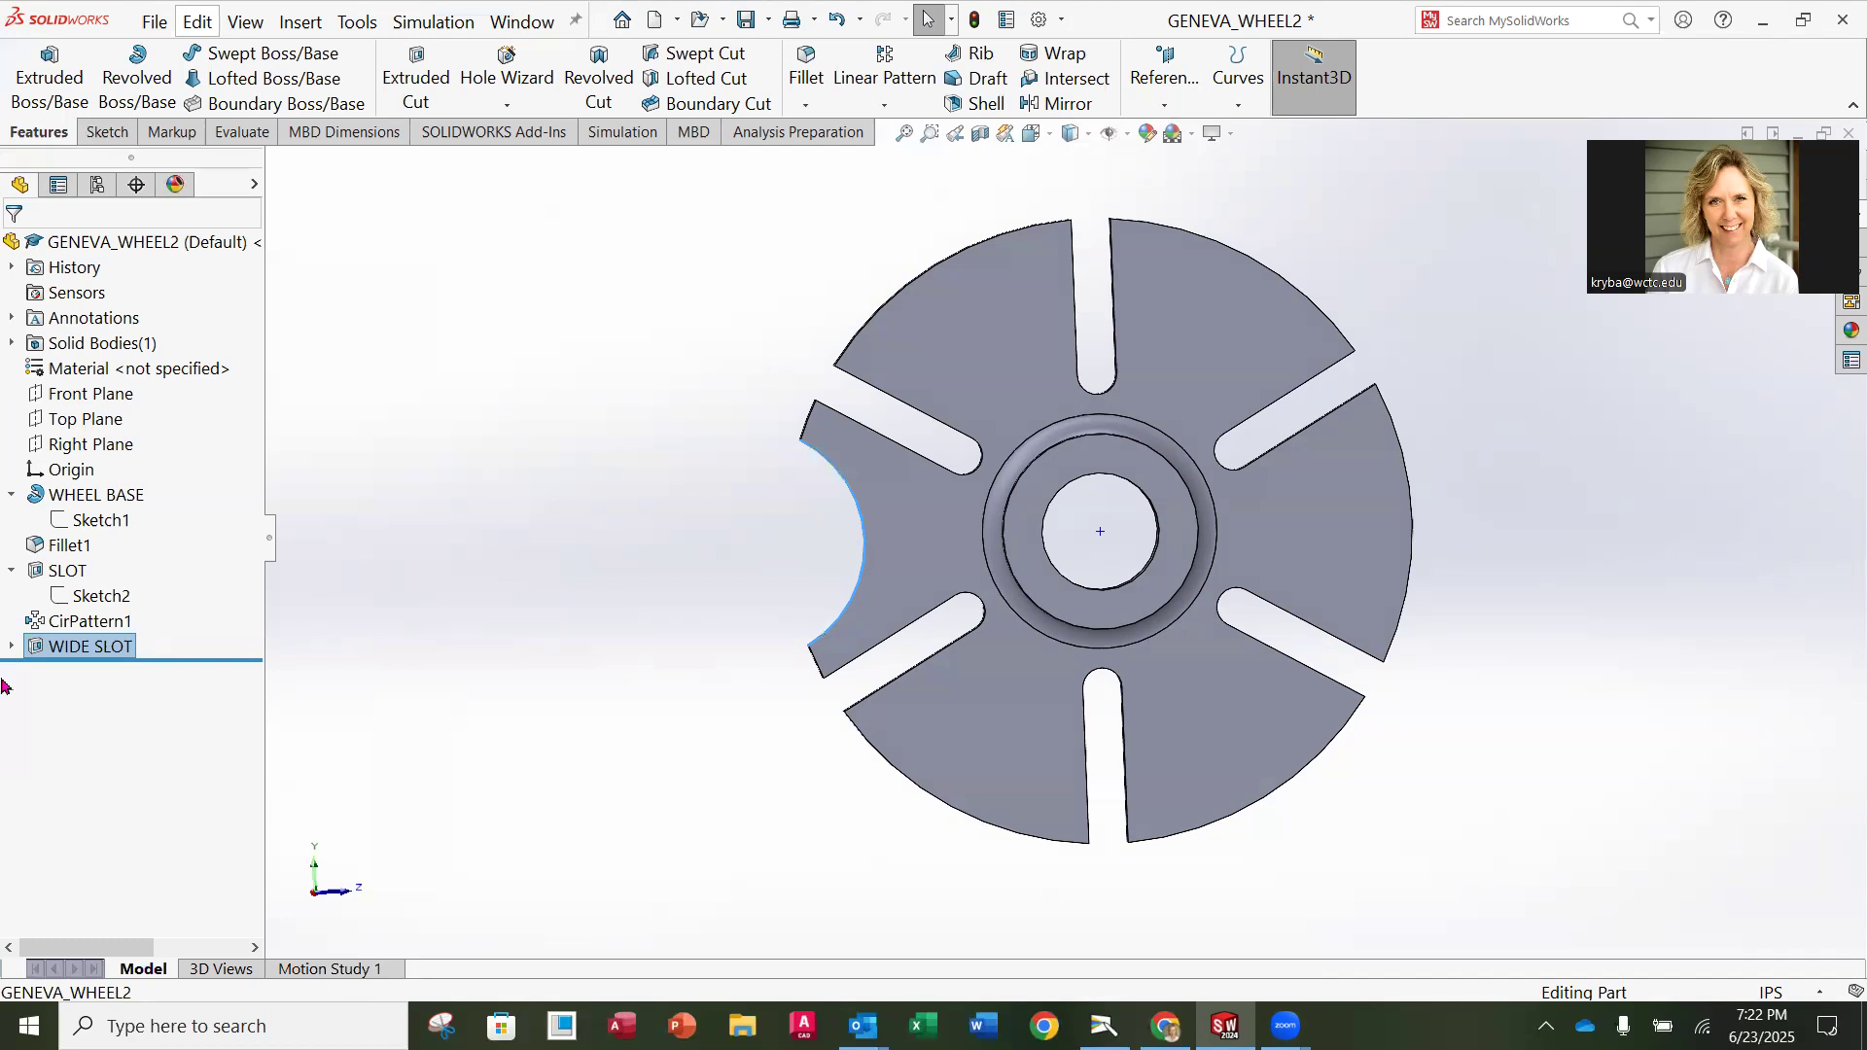
left_click(13, 646)
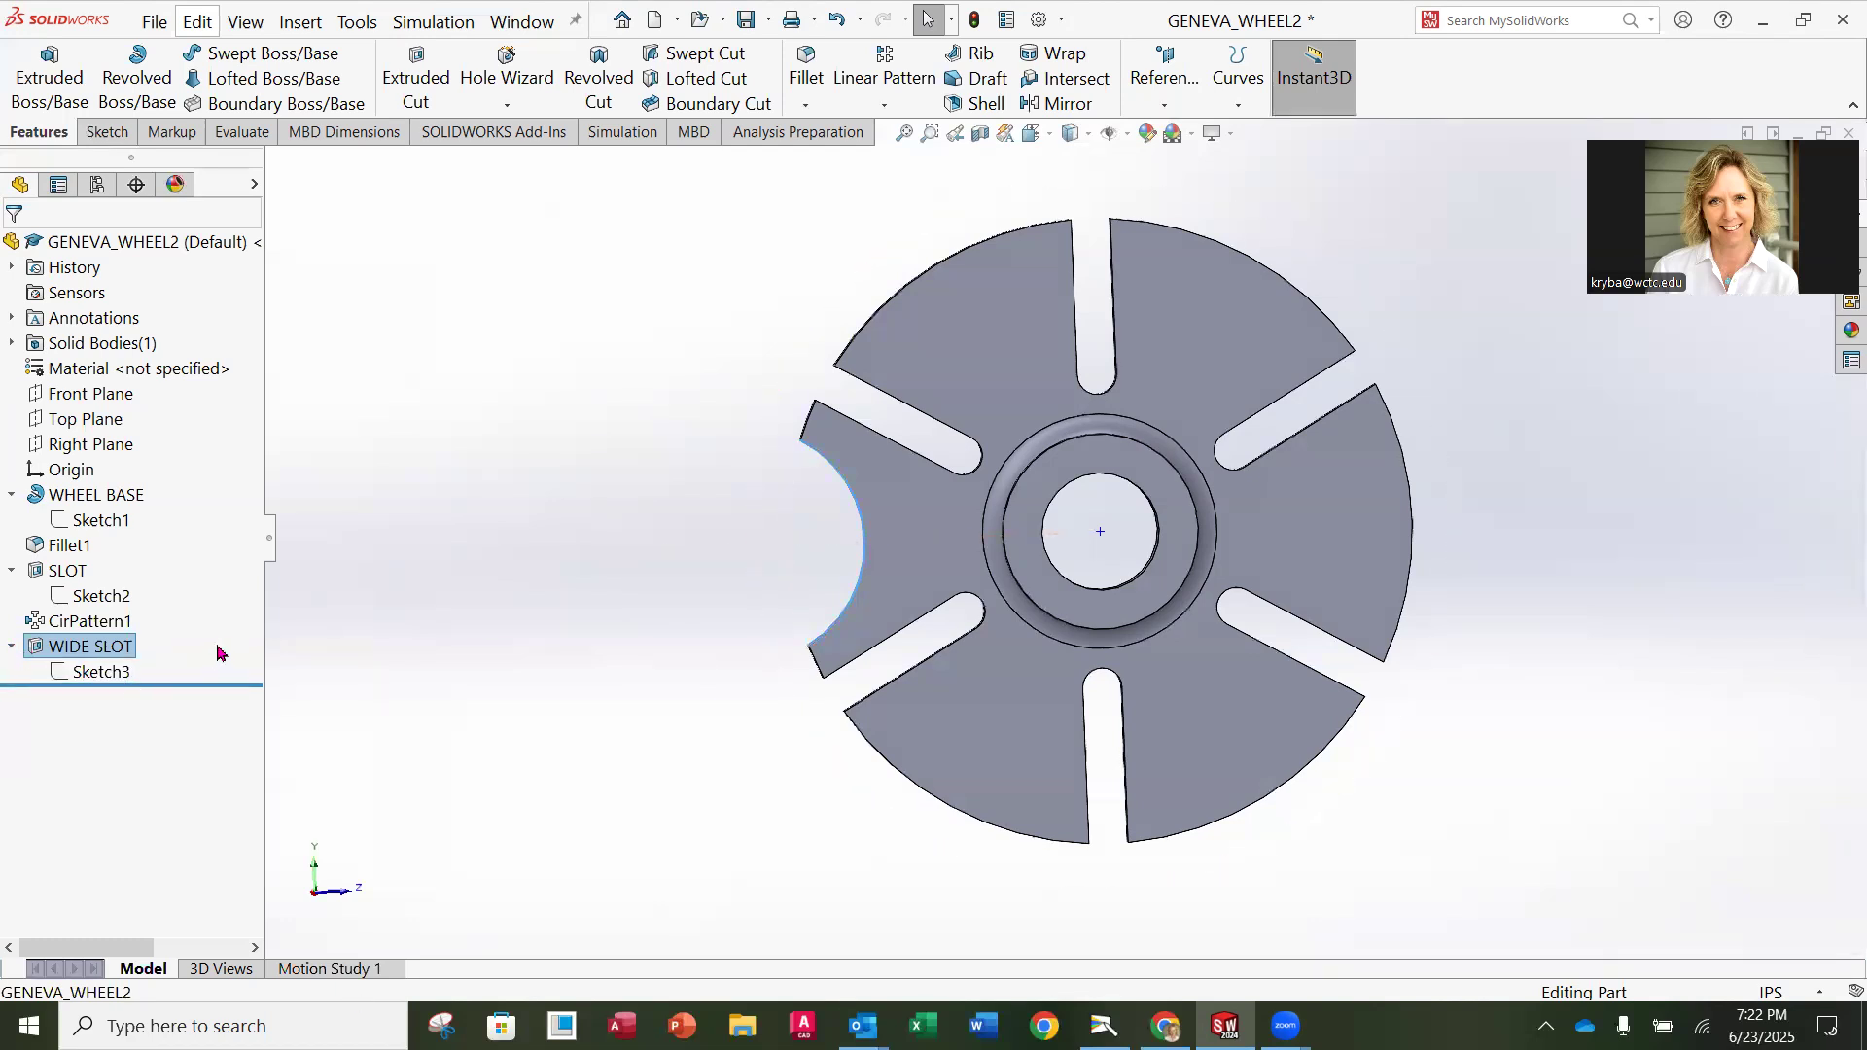
left_click(362, 665)
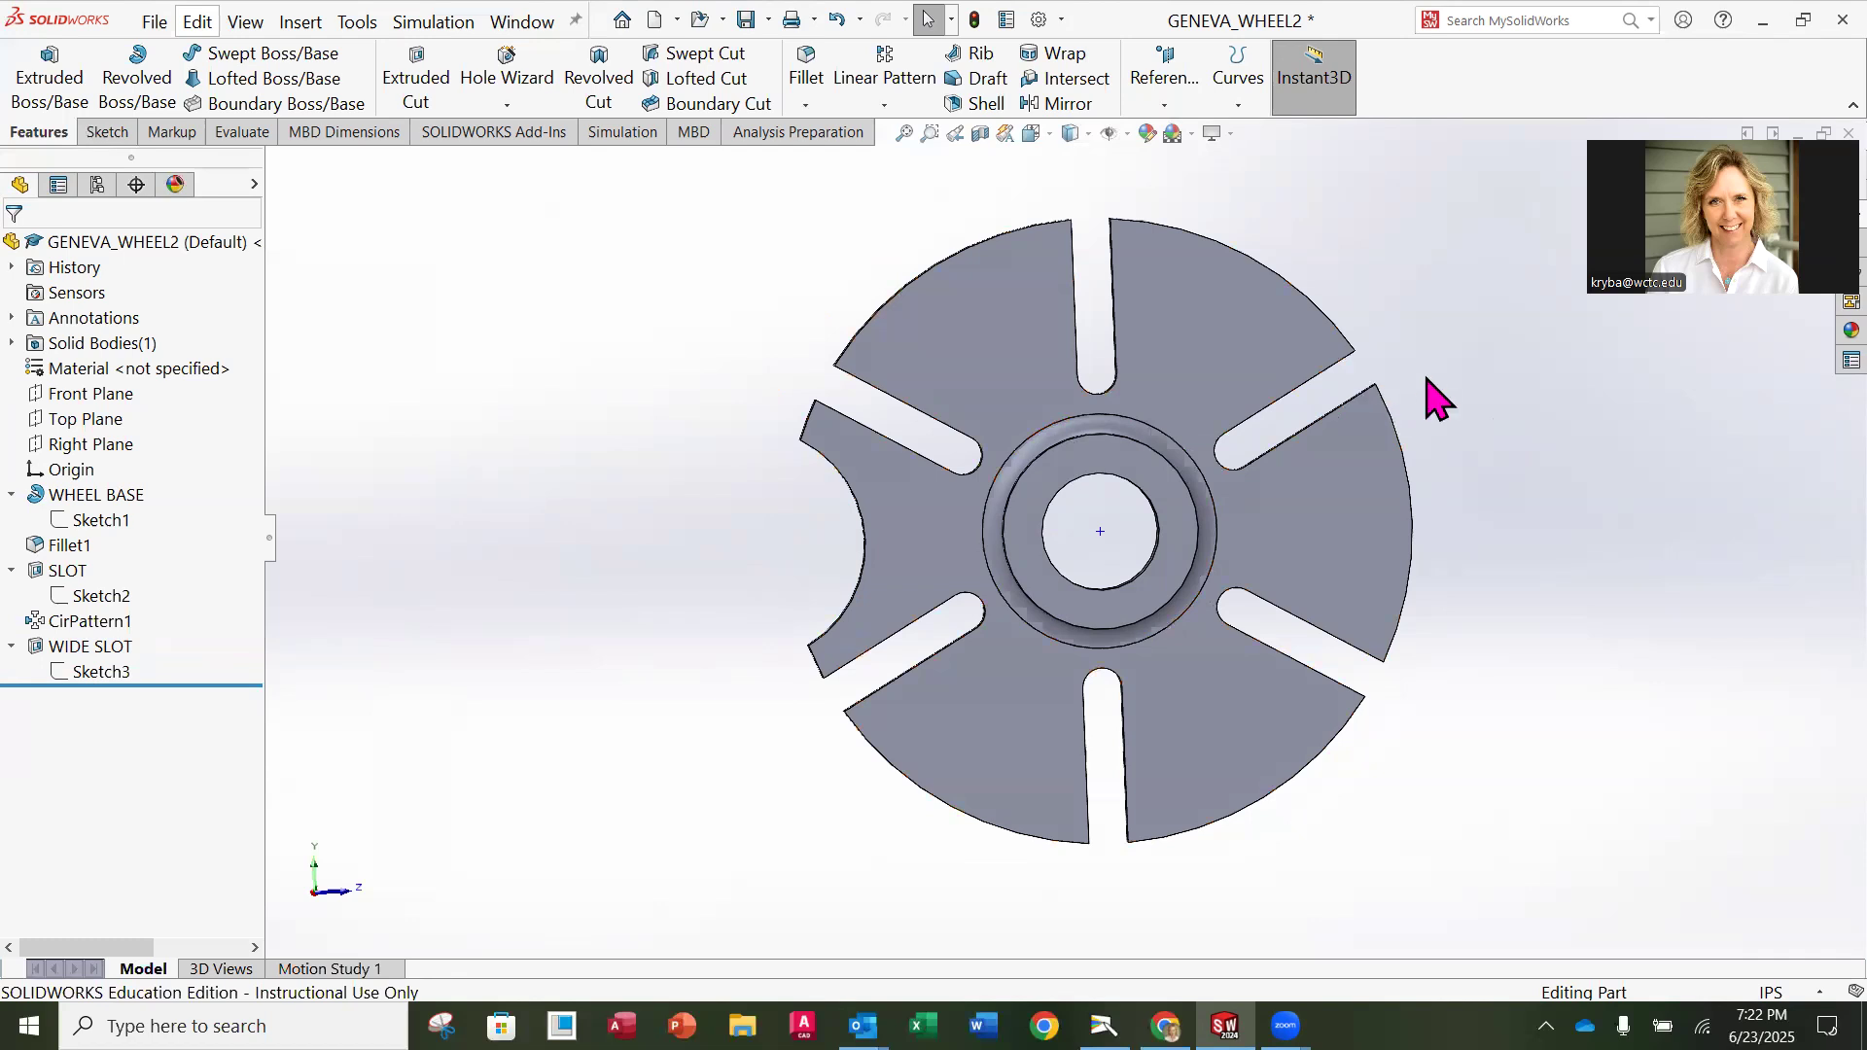
Step: Circular-pattern the WIDE SLOT cut about the wheel's central axis with 6 equally spaced instances over 360 degrees
middle_click_drag(1437, 385, 1389, 429)
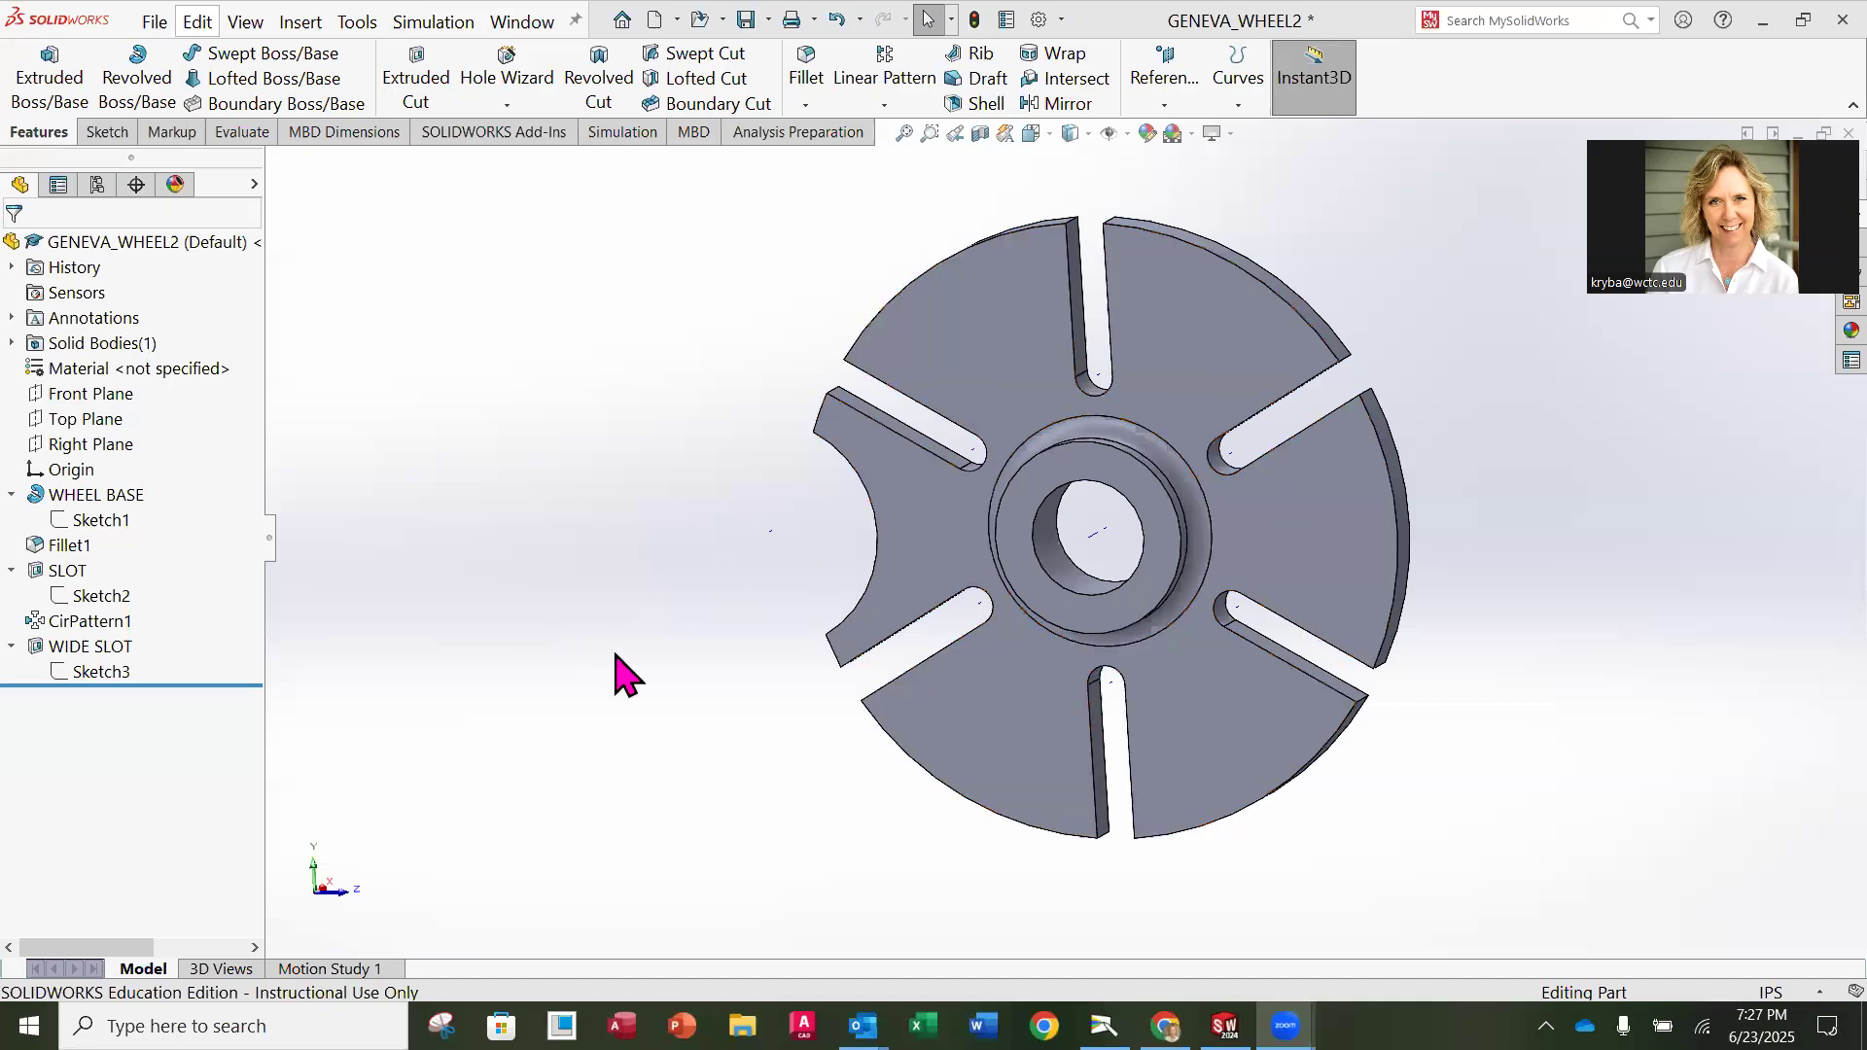
left_click(85, 647)
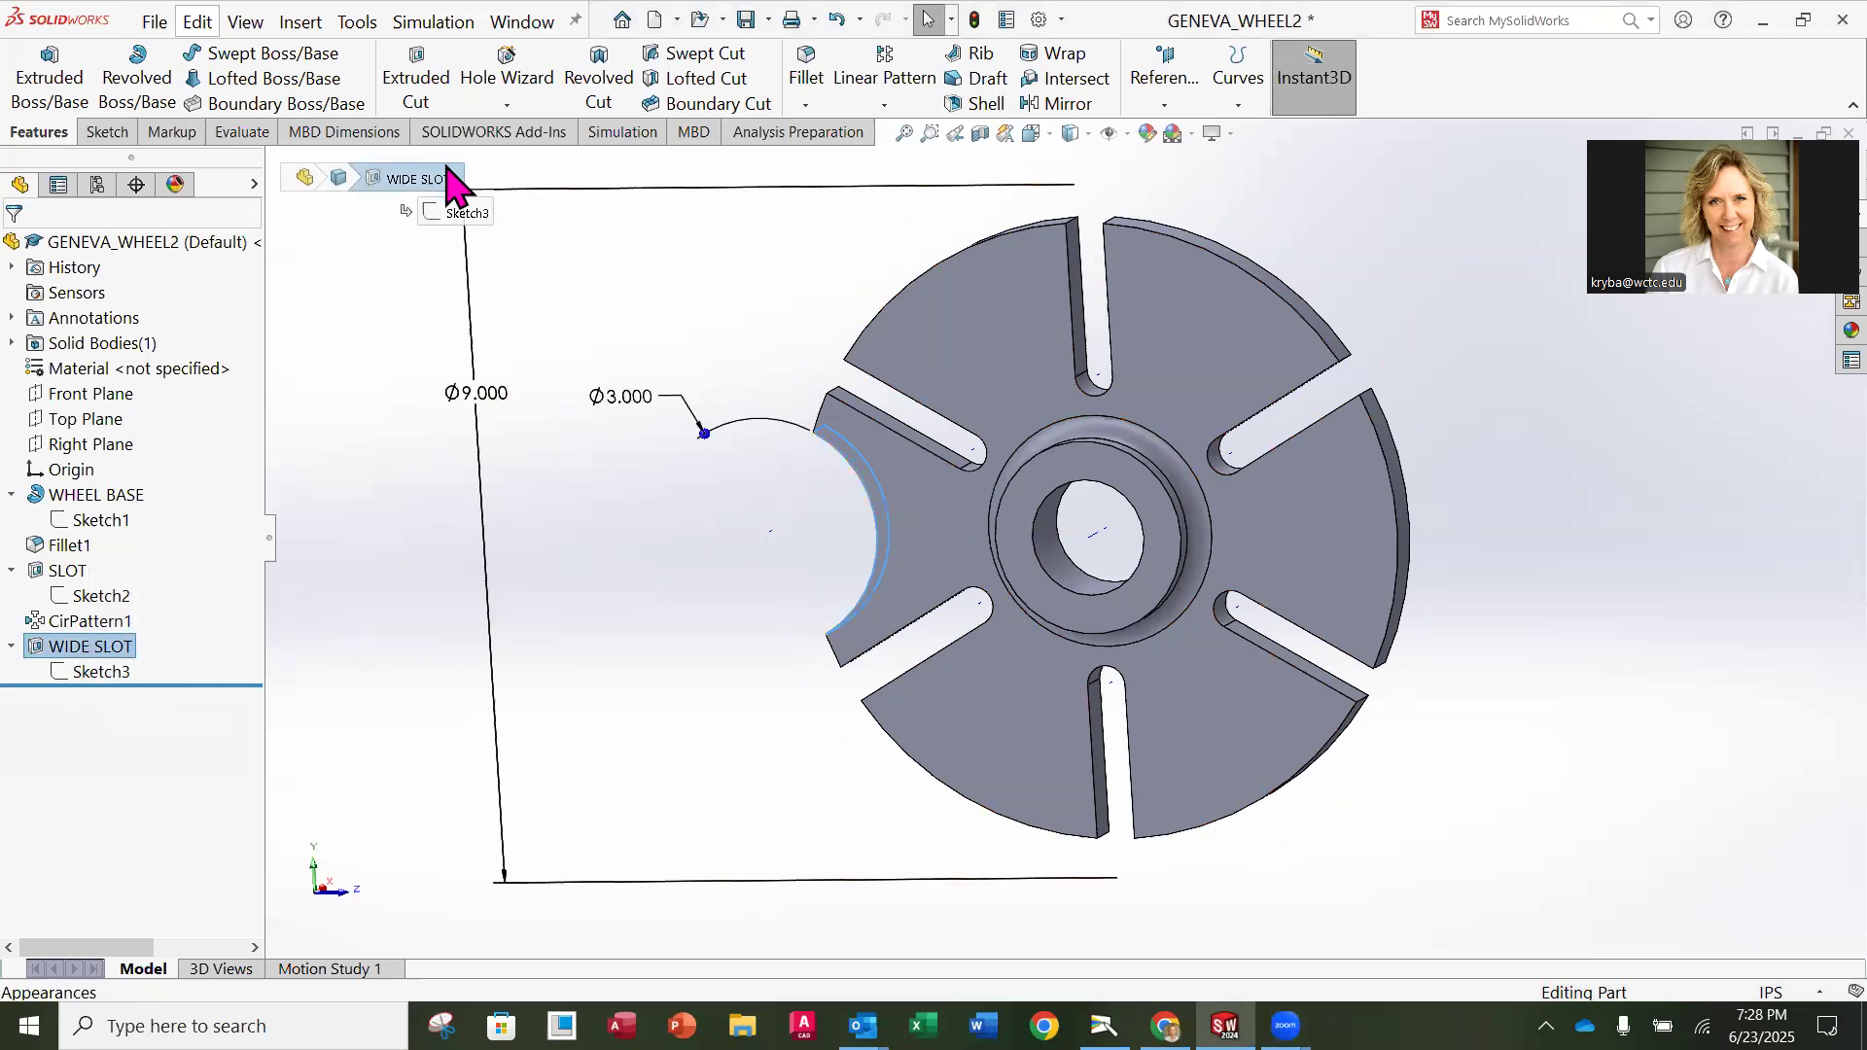
left_click(882, 105)
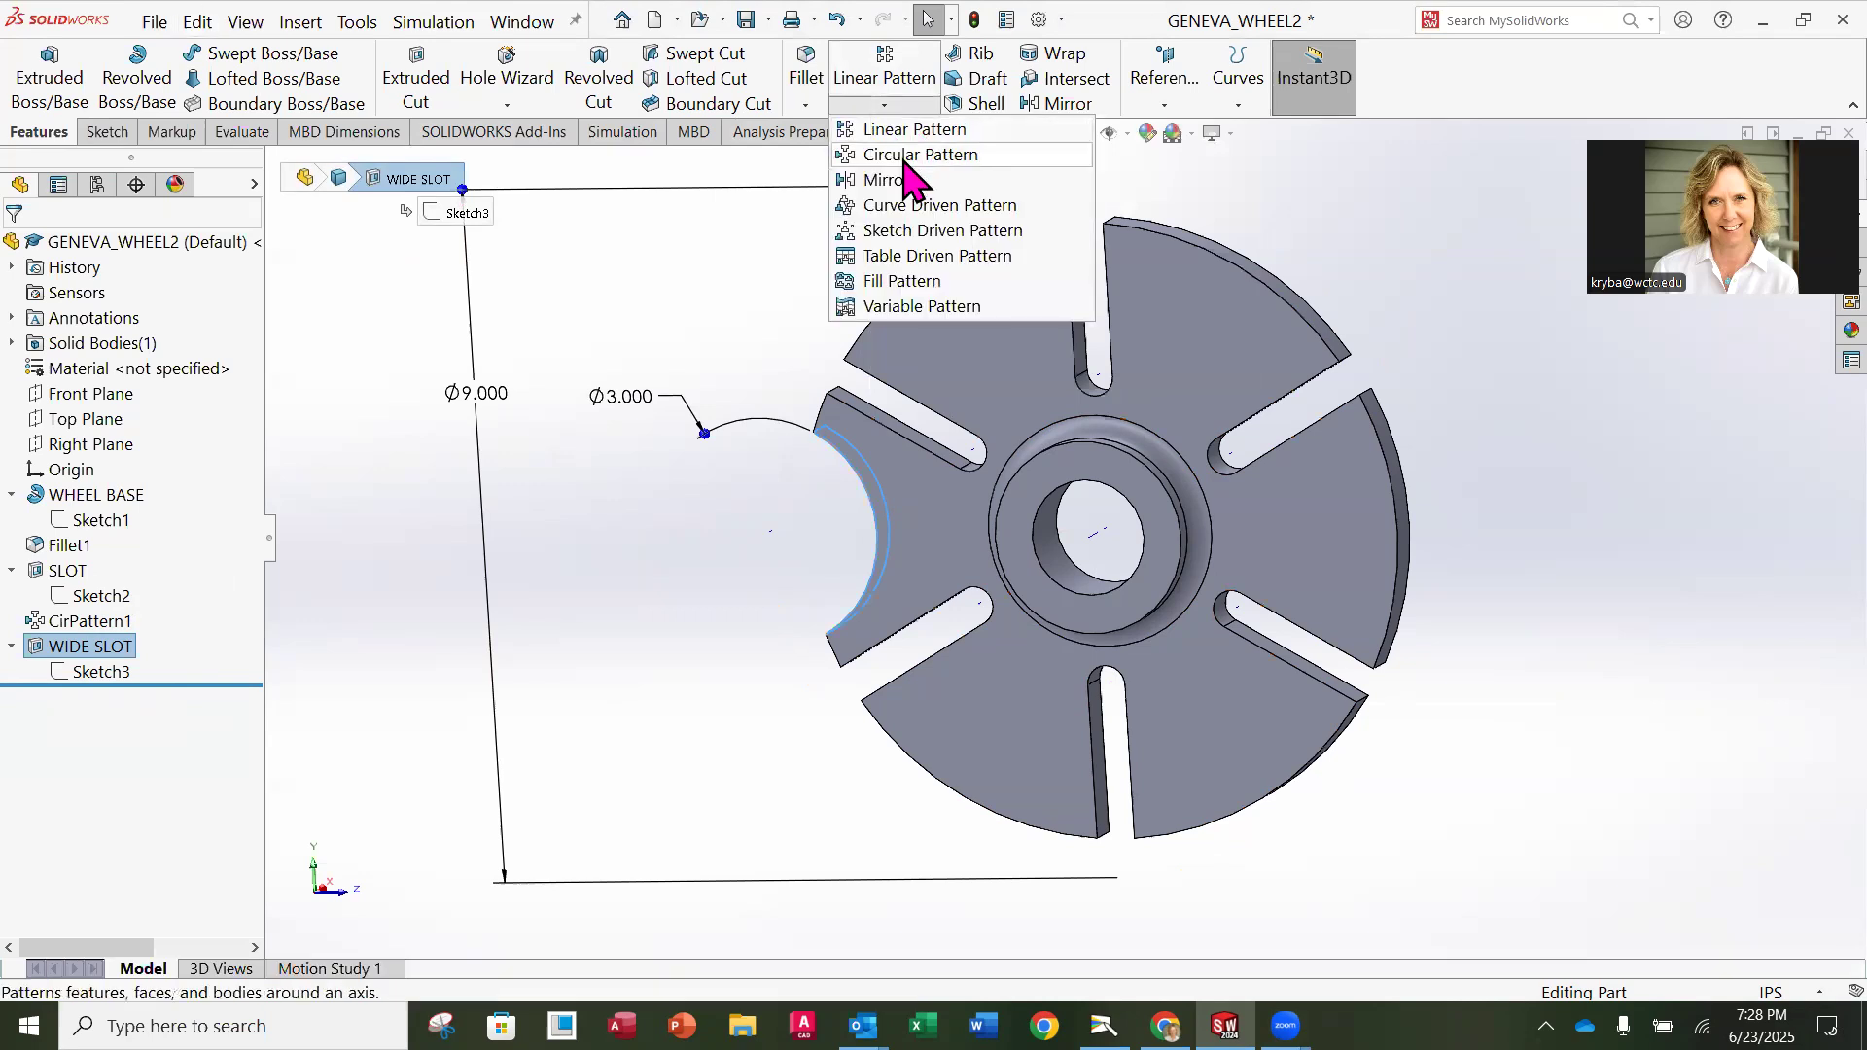
left_click(904, 158)
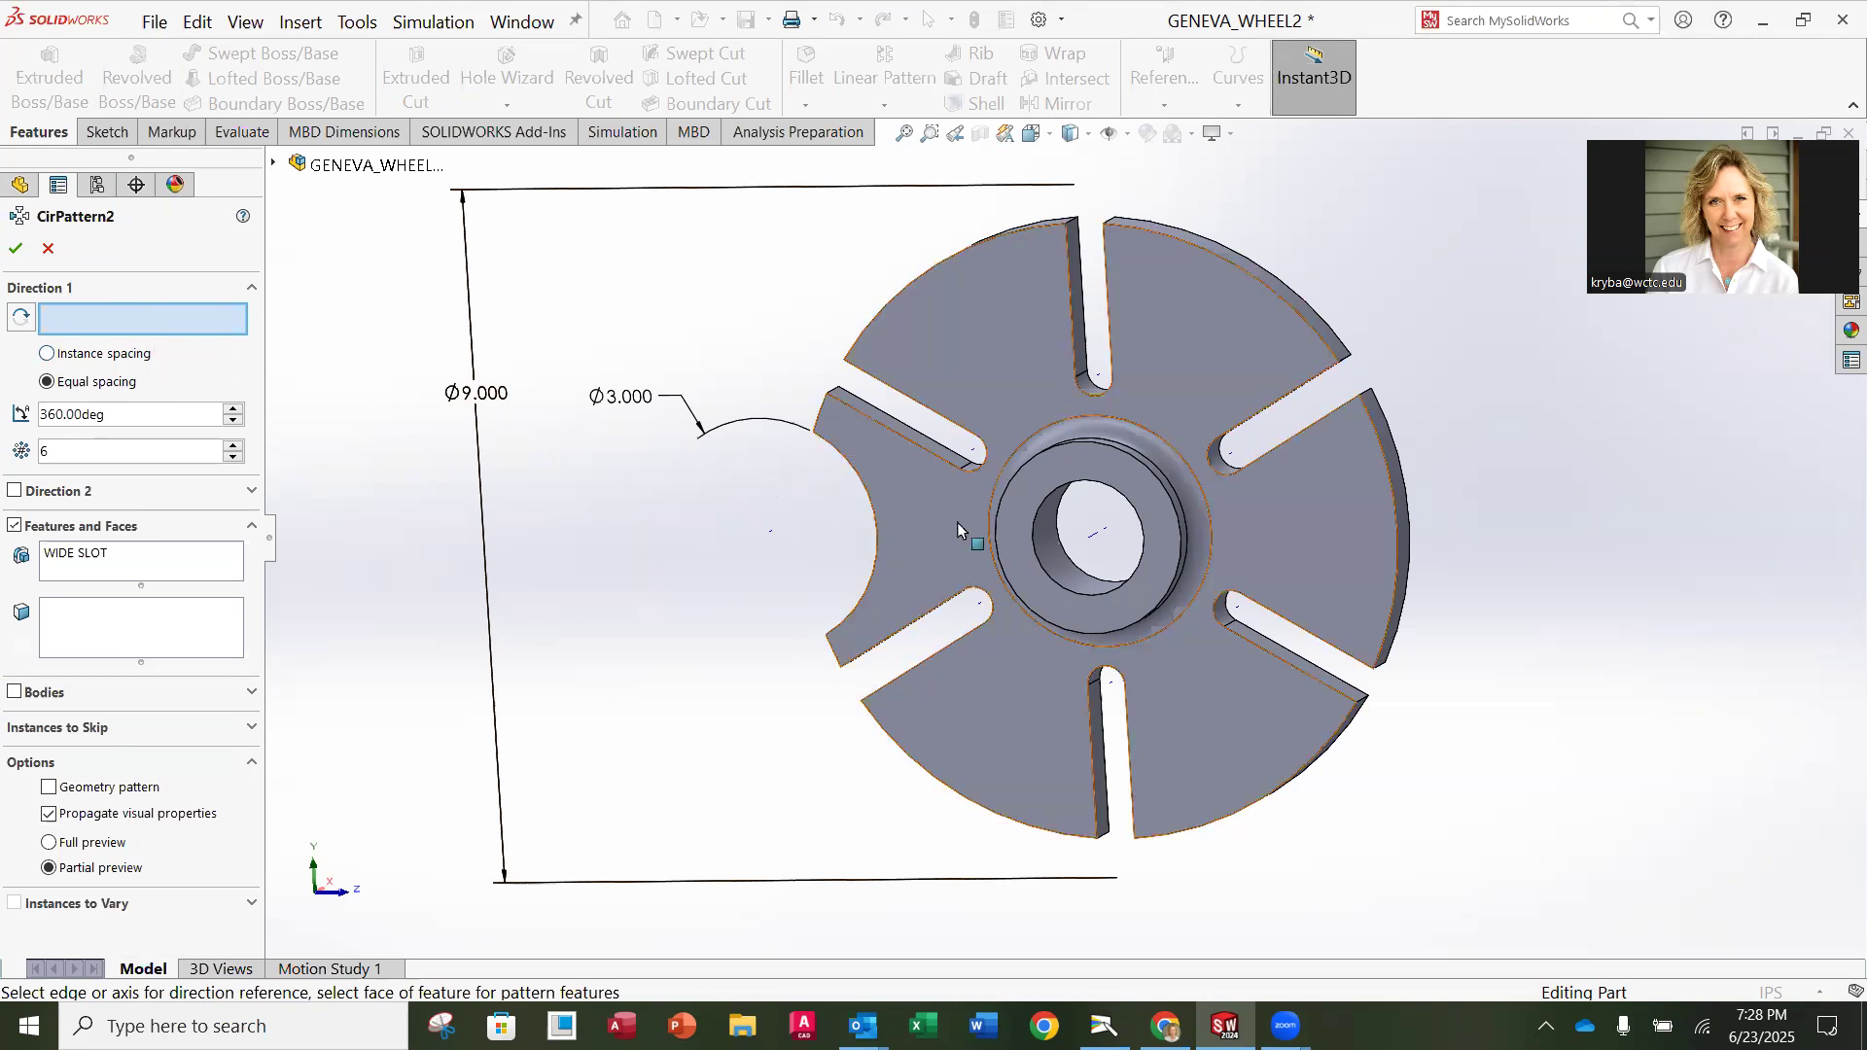
left_click(1097, 540)
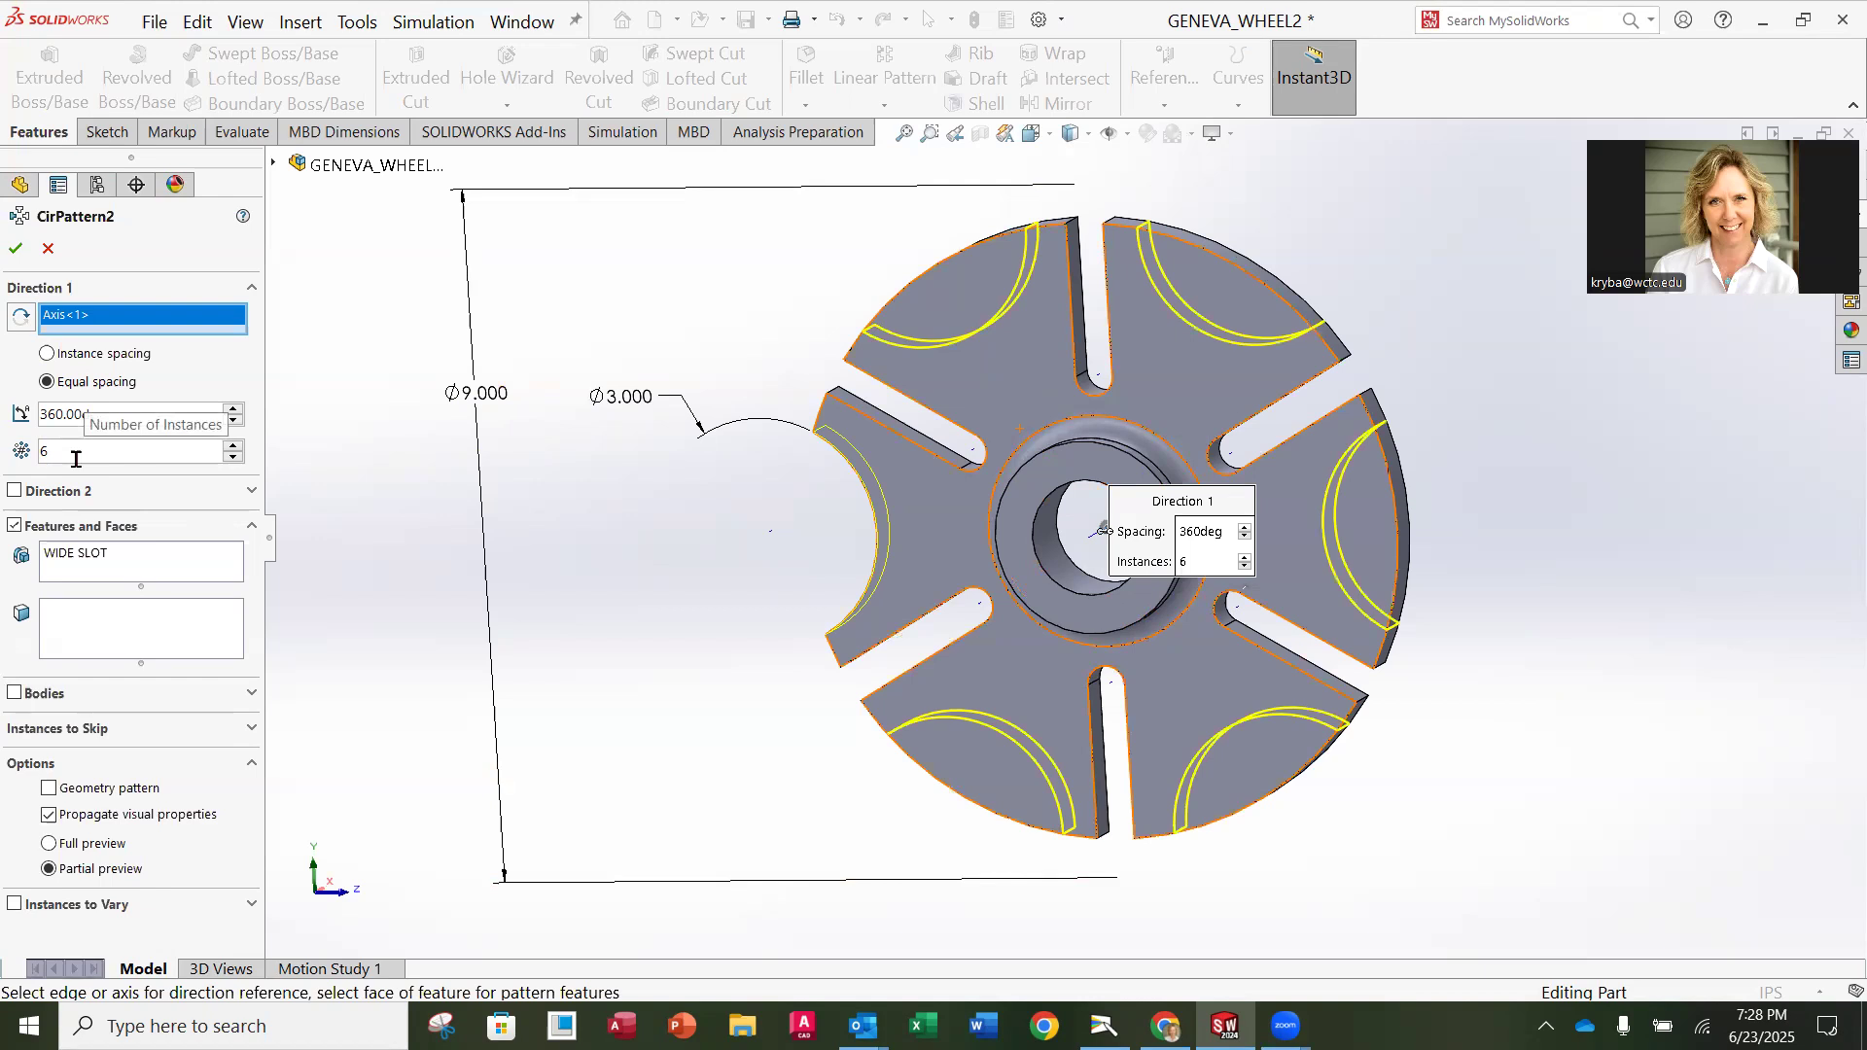
middle_click_drag(1323, 563, 1340, 519)
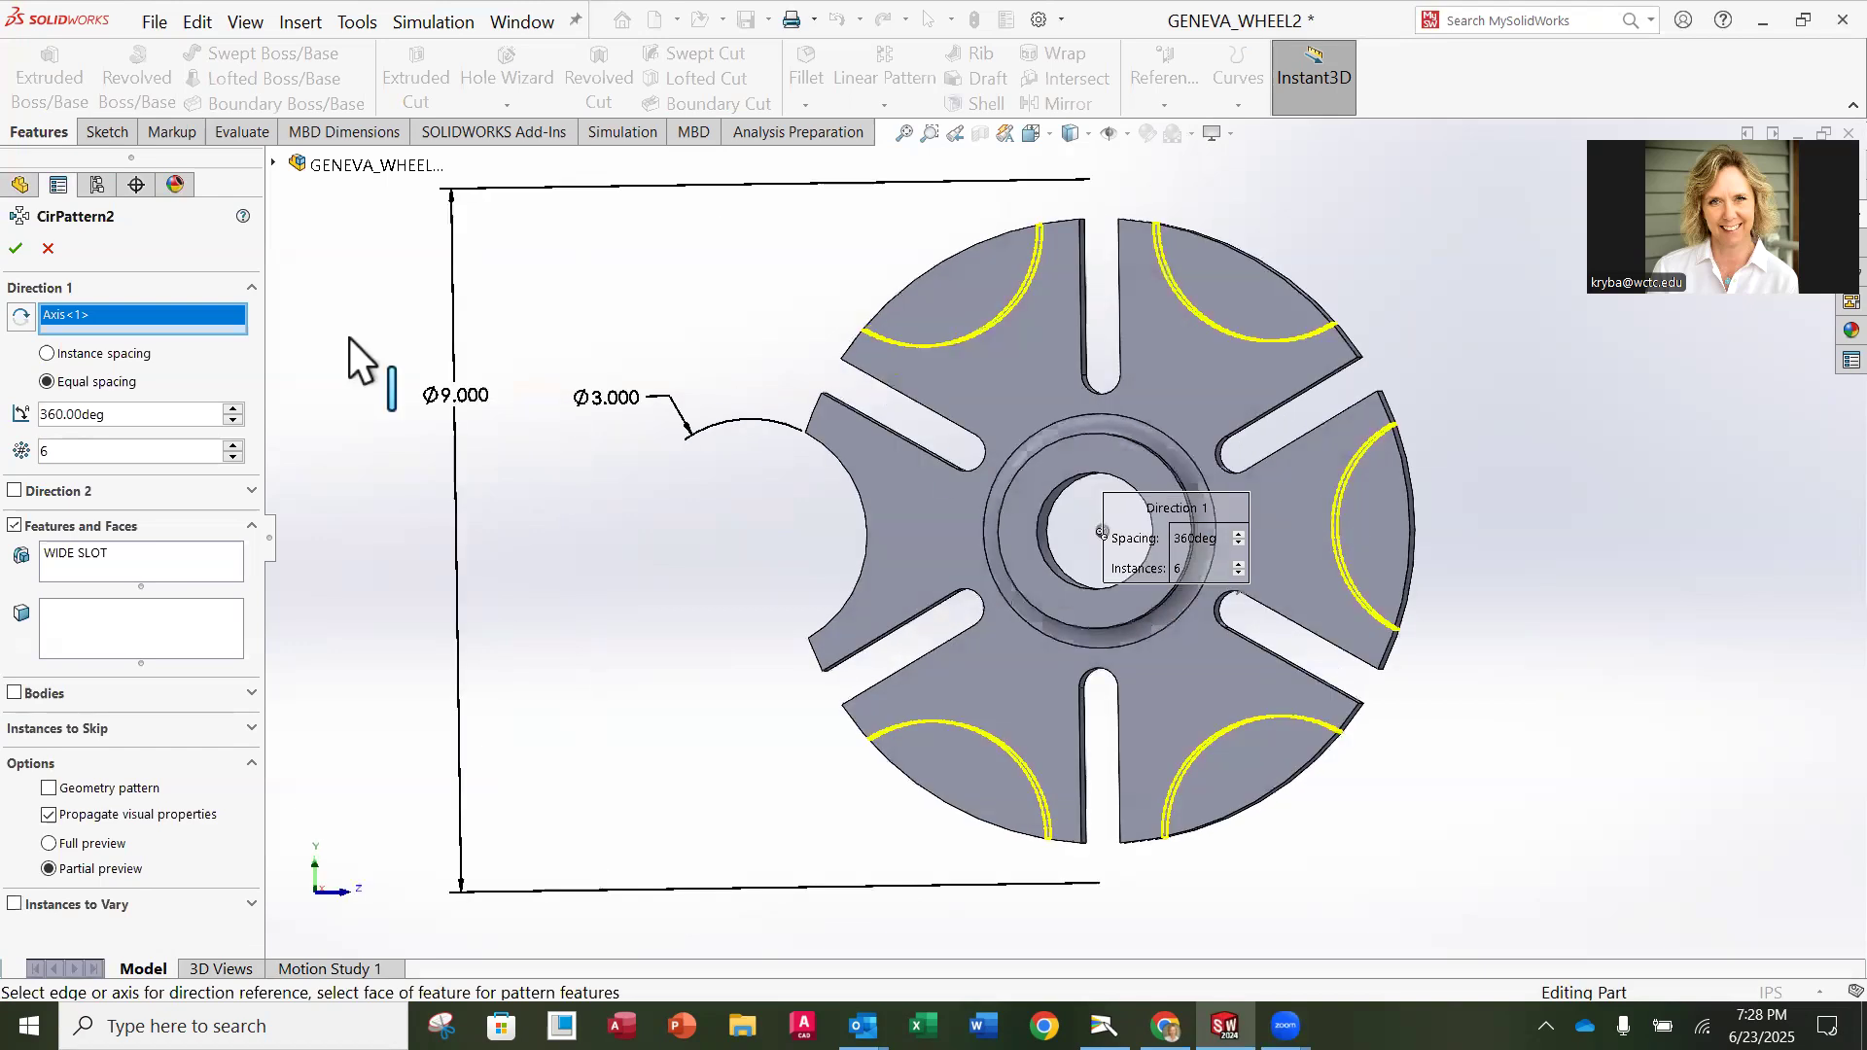
left_click(17, 250)
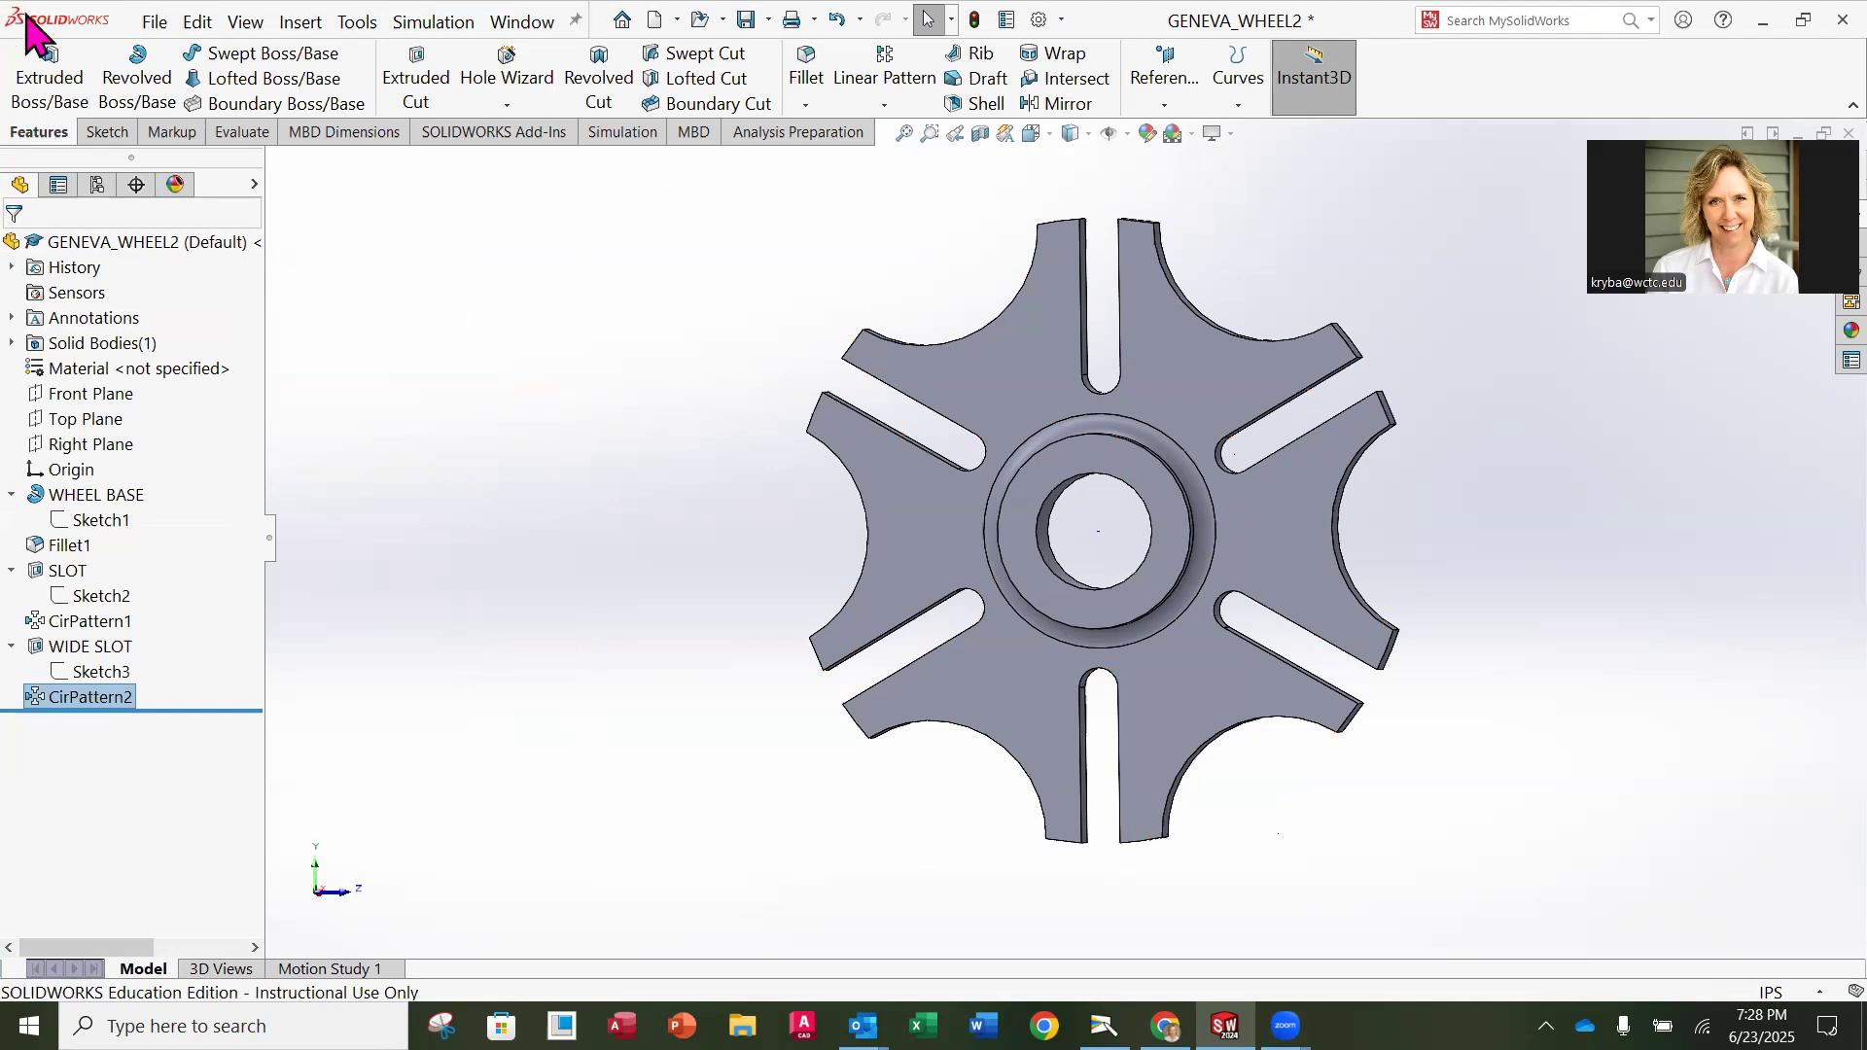
Step: Save the part and check the keyway size on the textbook drawing in the camera view, returning to the SOLIDWORKS model
left_click(156, 21)
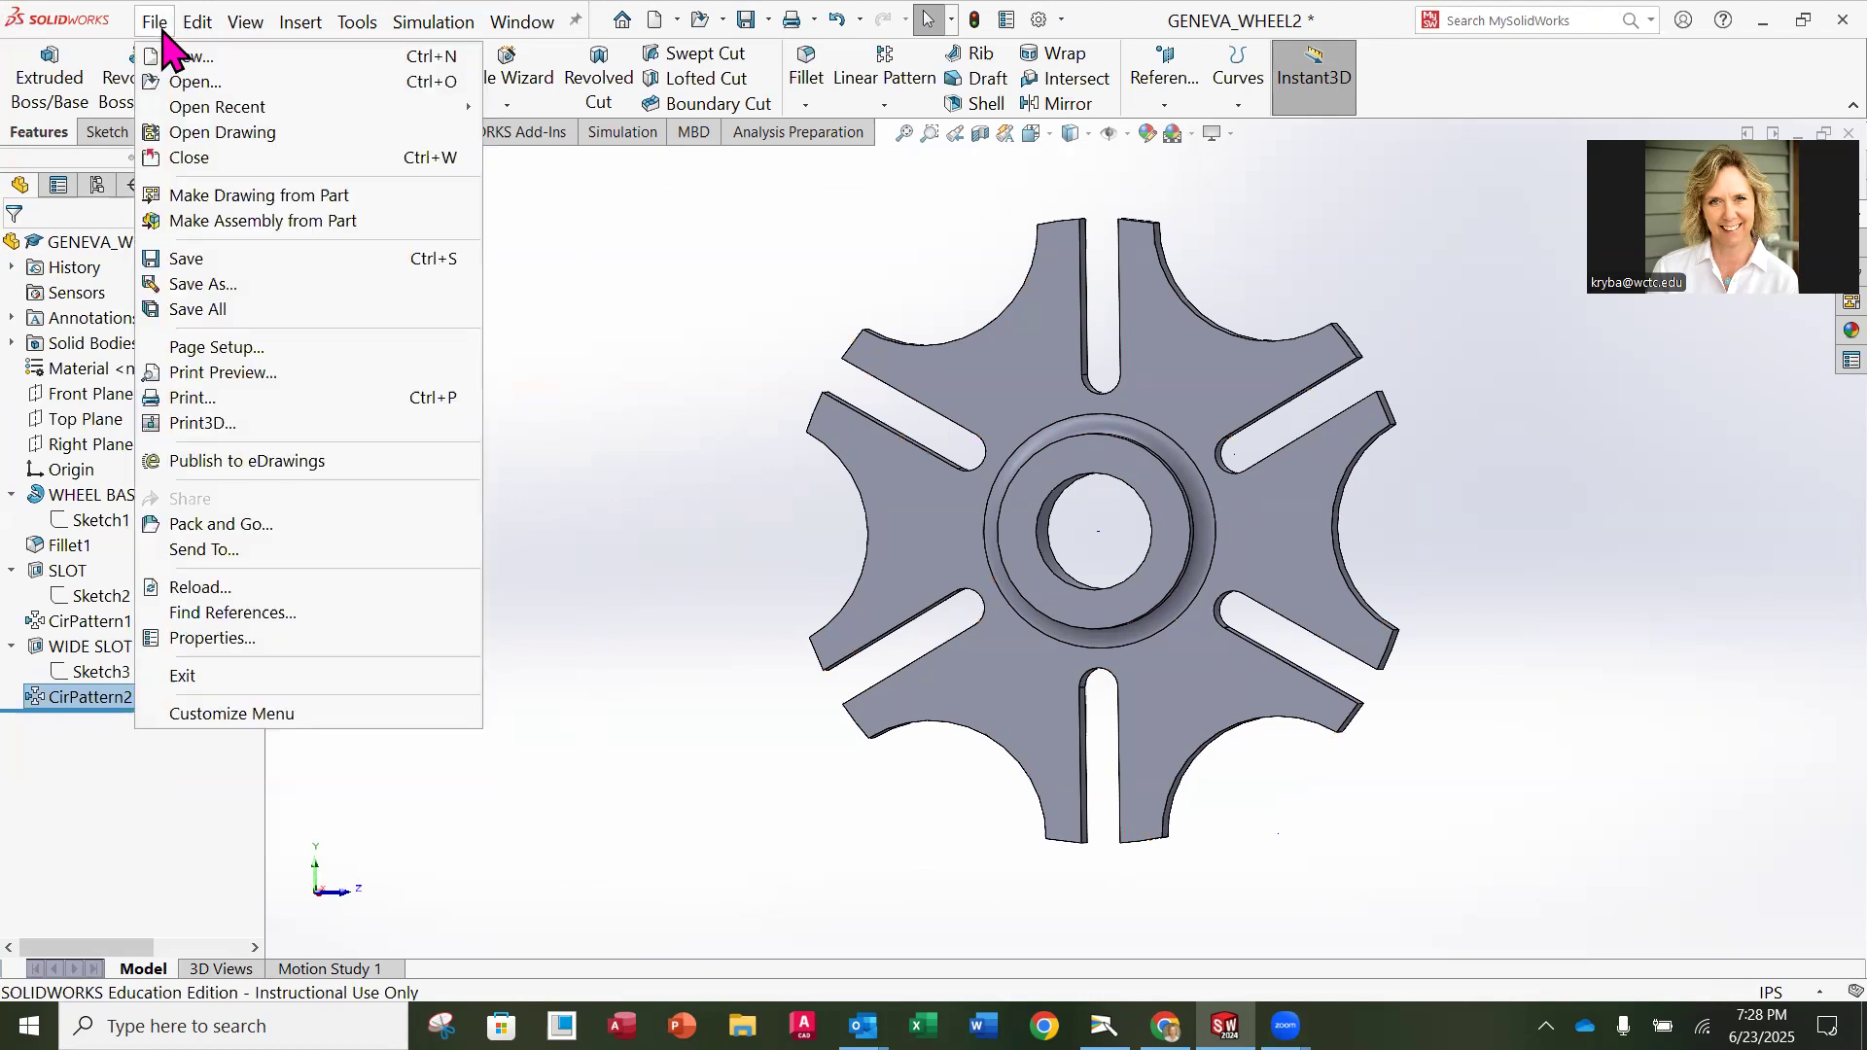
left_click(200, 259)
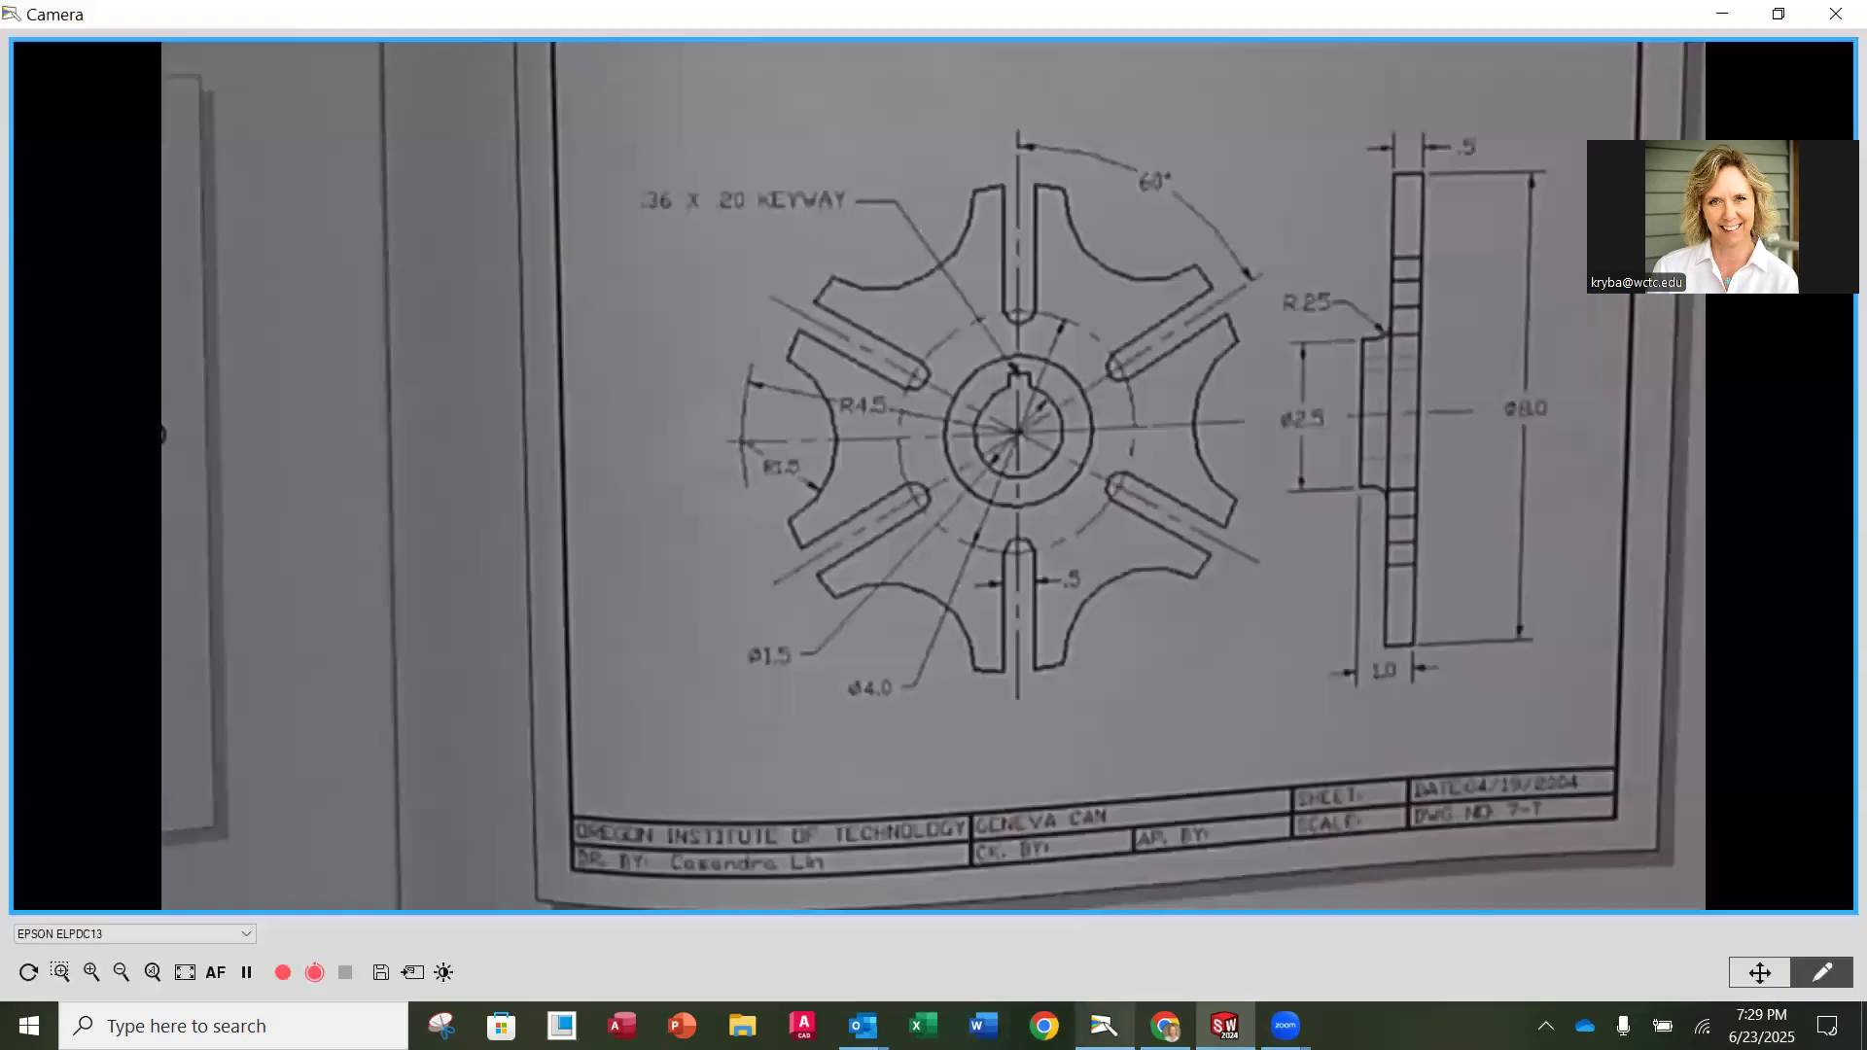
left_click(1104, 1026)
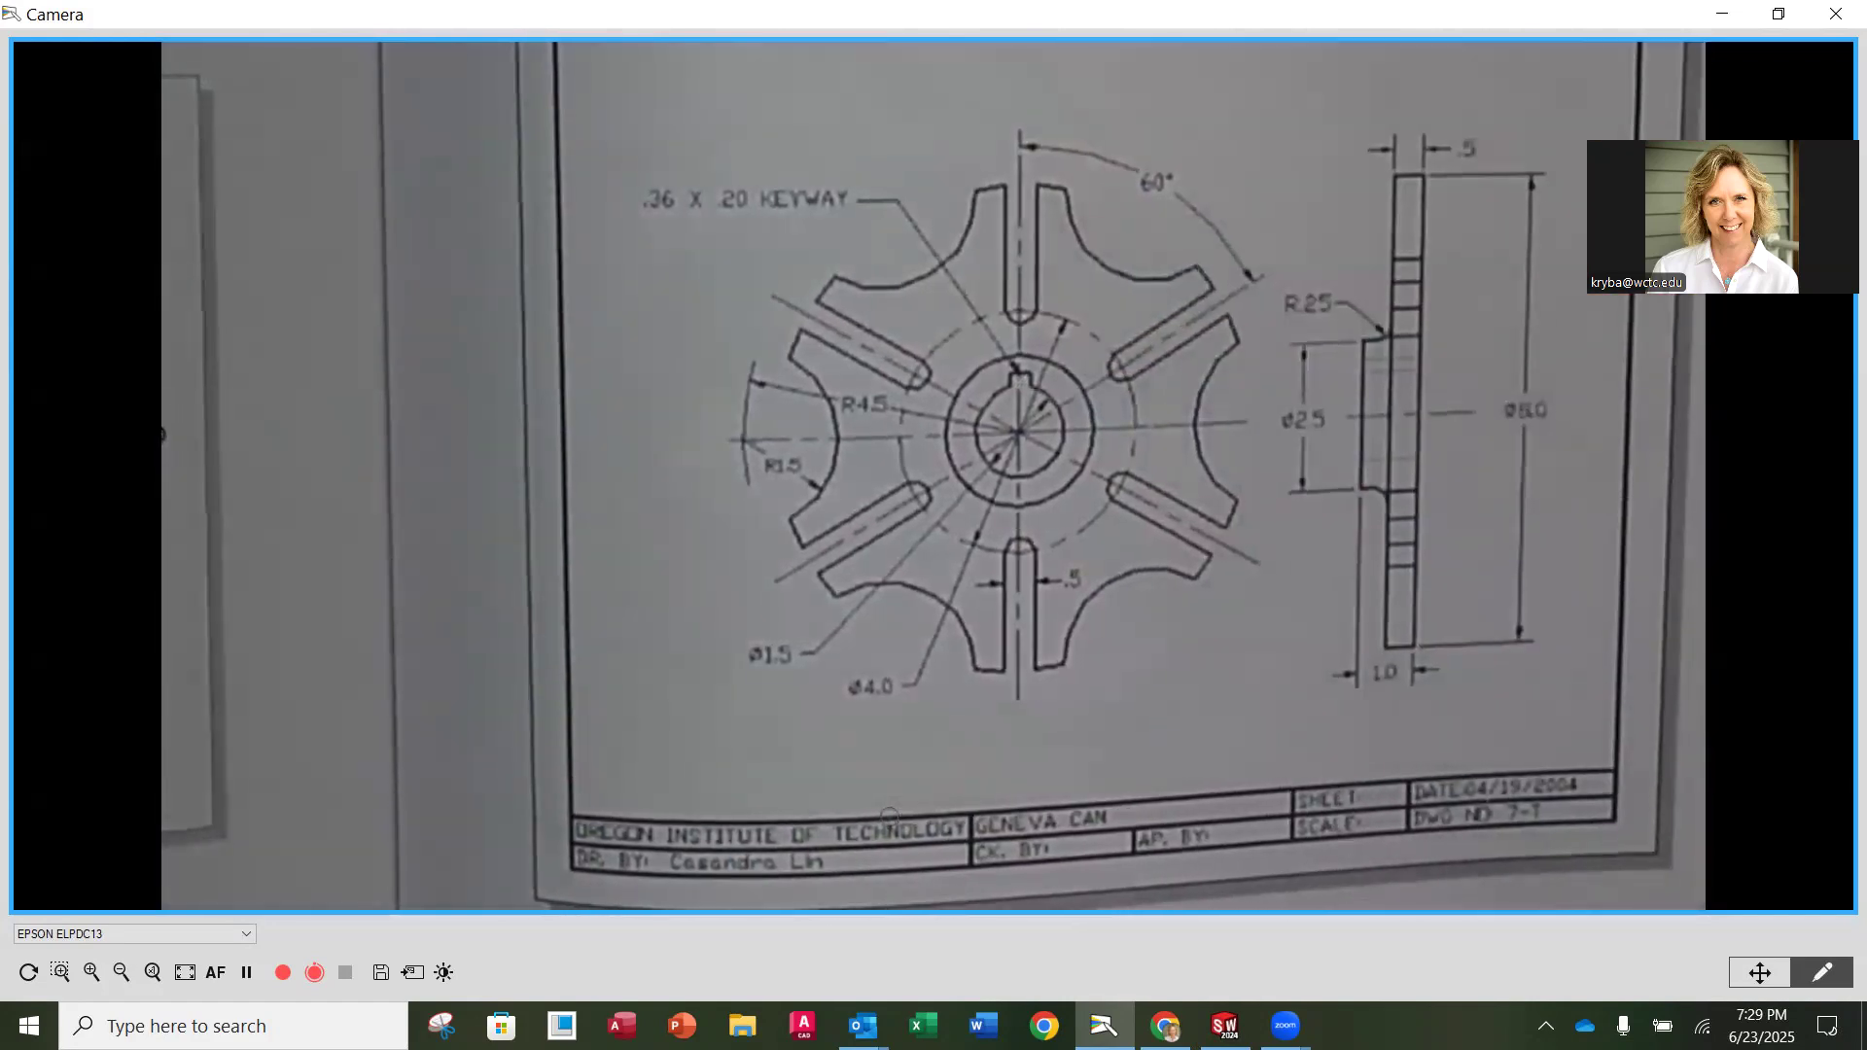
left_click(1226, 1026)
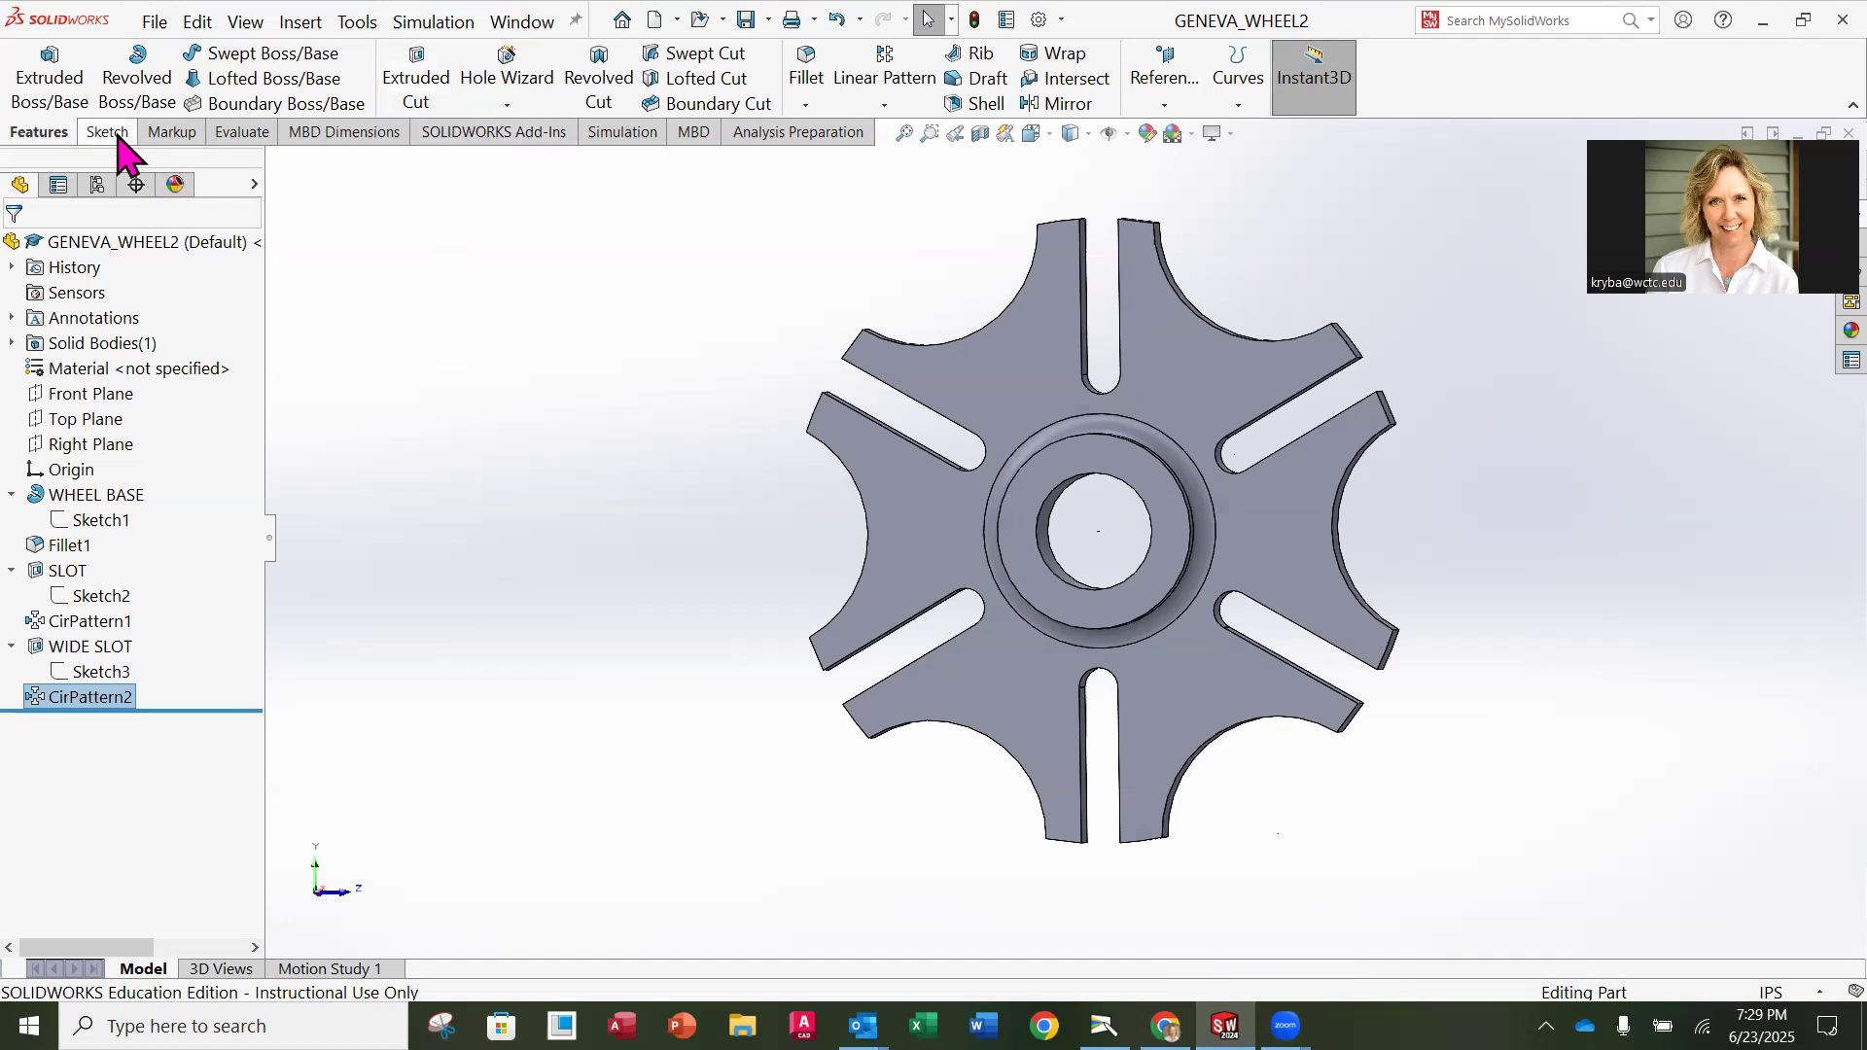
Step: Start an extruded cut with its sketch on the flat front face of the raised hub
left_click(408, 95)
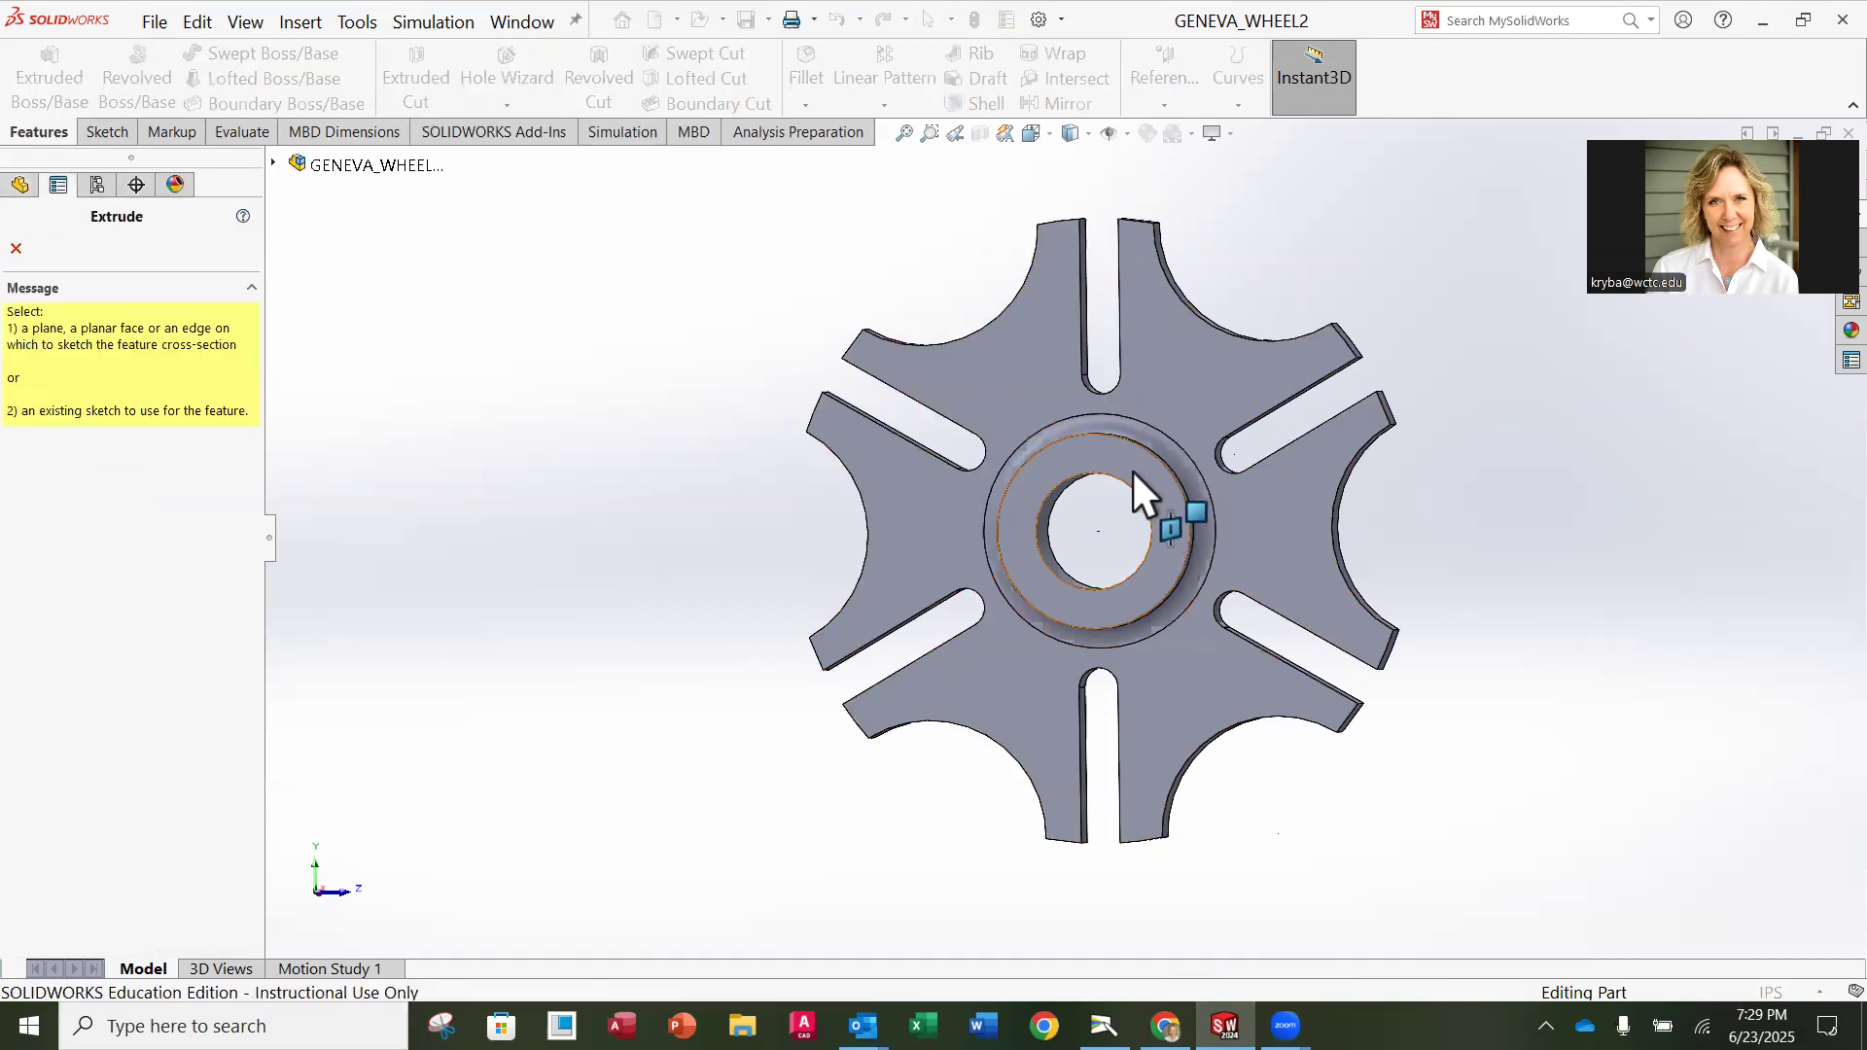
middle_click_drag(1199, 468, 1099, 460)
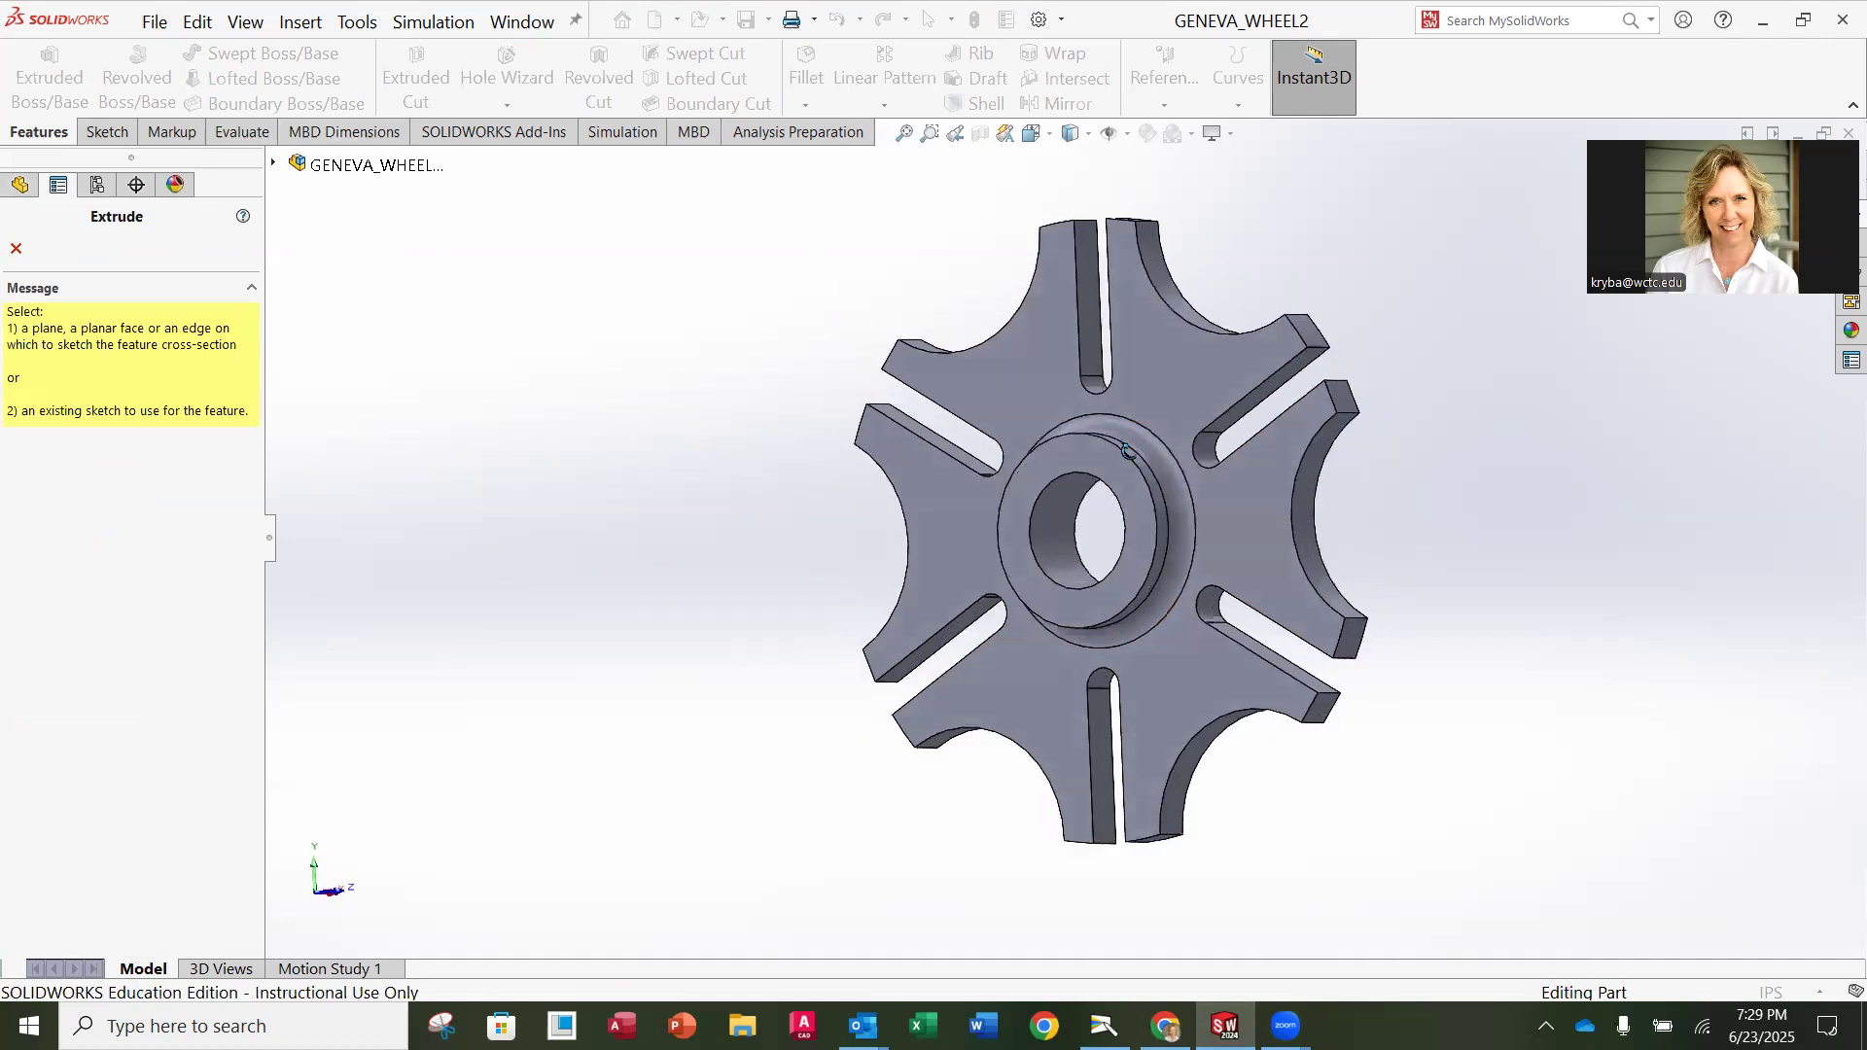
middle_click_drag(1268, 422, 1354, 447)
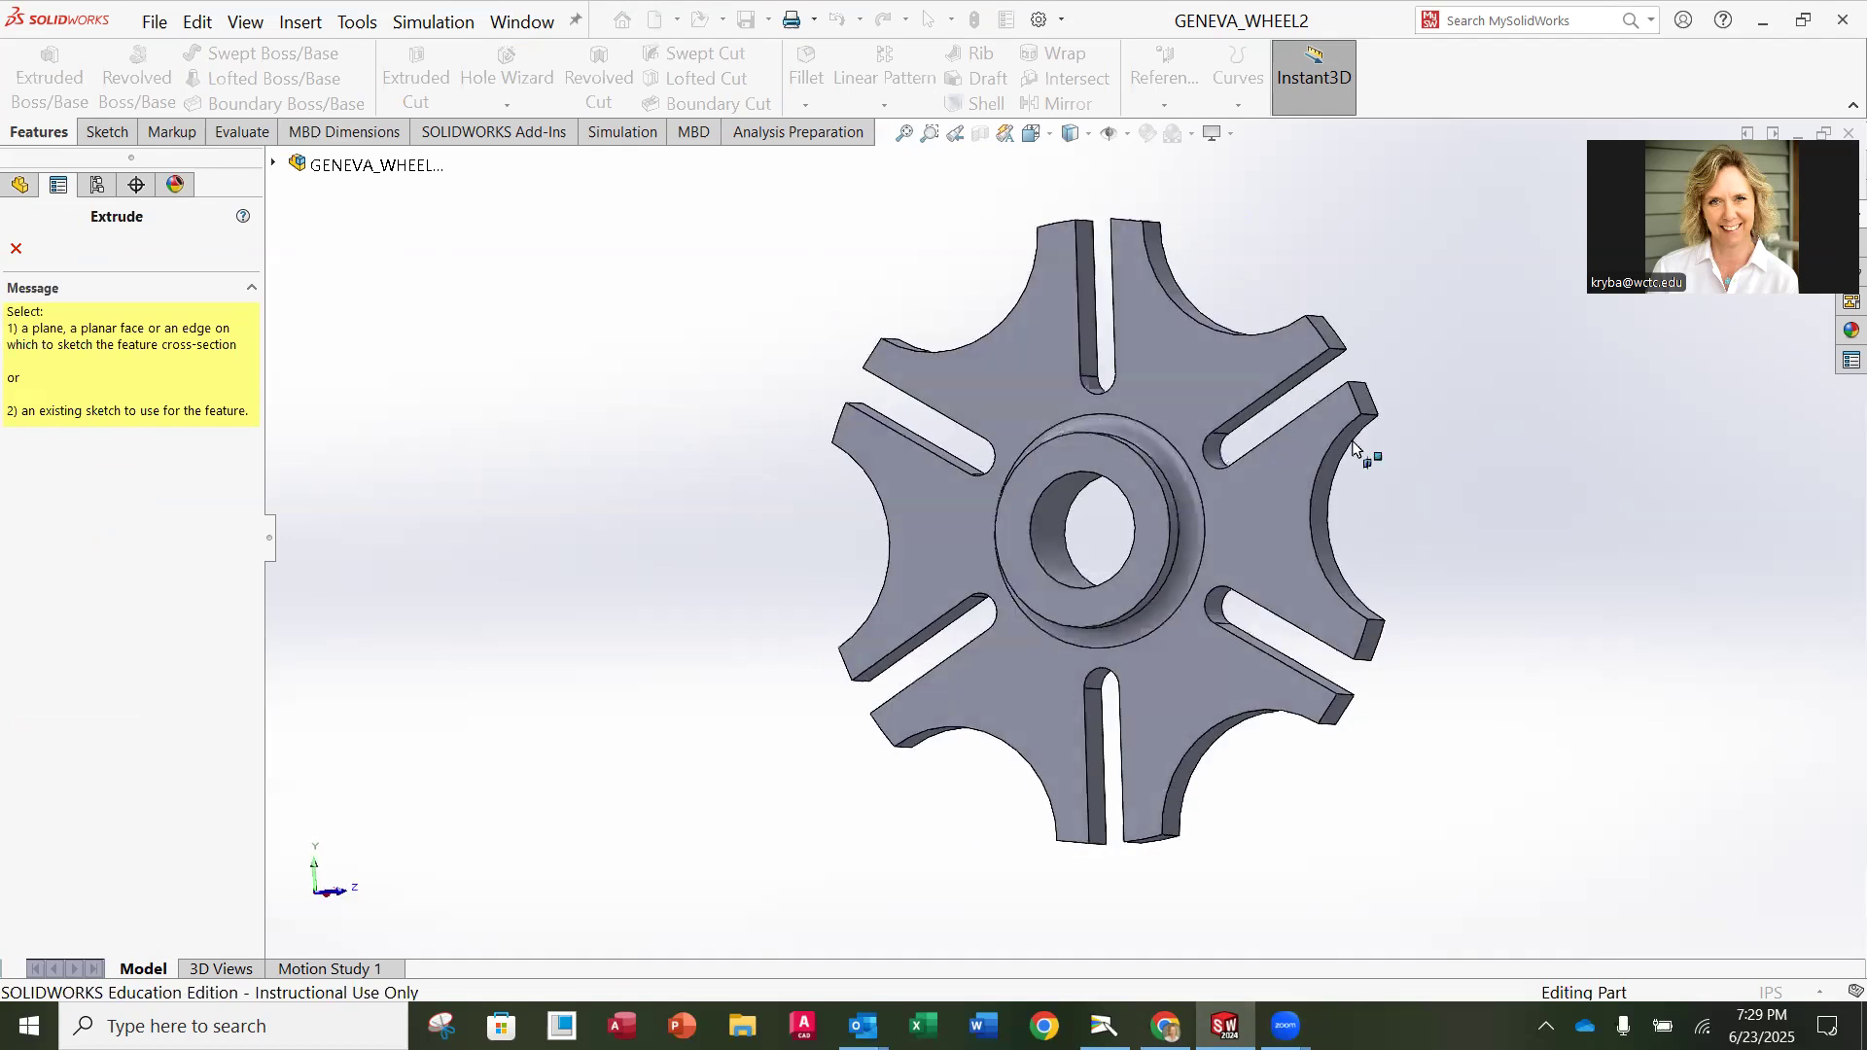
left_click(1097, 475)
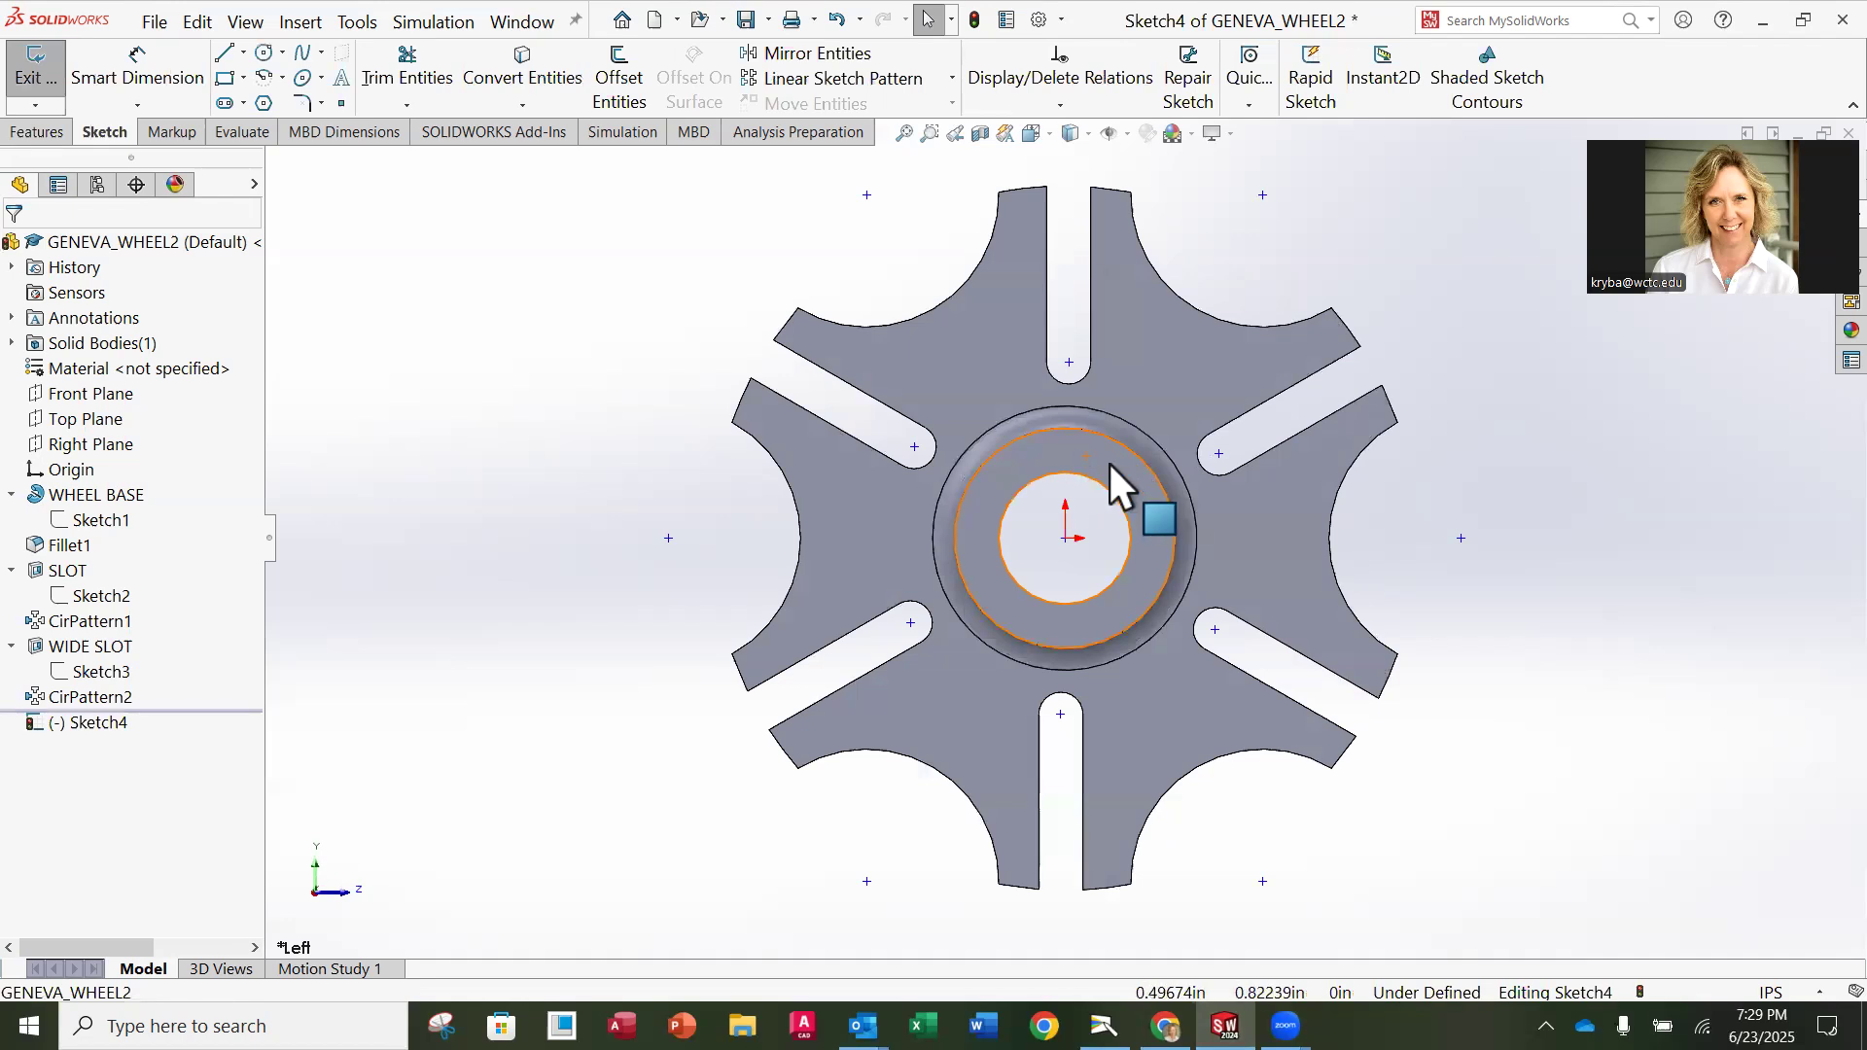
Step: Sketch a corner rectangle about 0.72 by 0.41 in across the bore's upper edge and recheck the keyway callout on the textbook drawing
scroll(1118, 461, "down", 5)
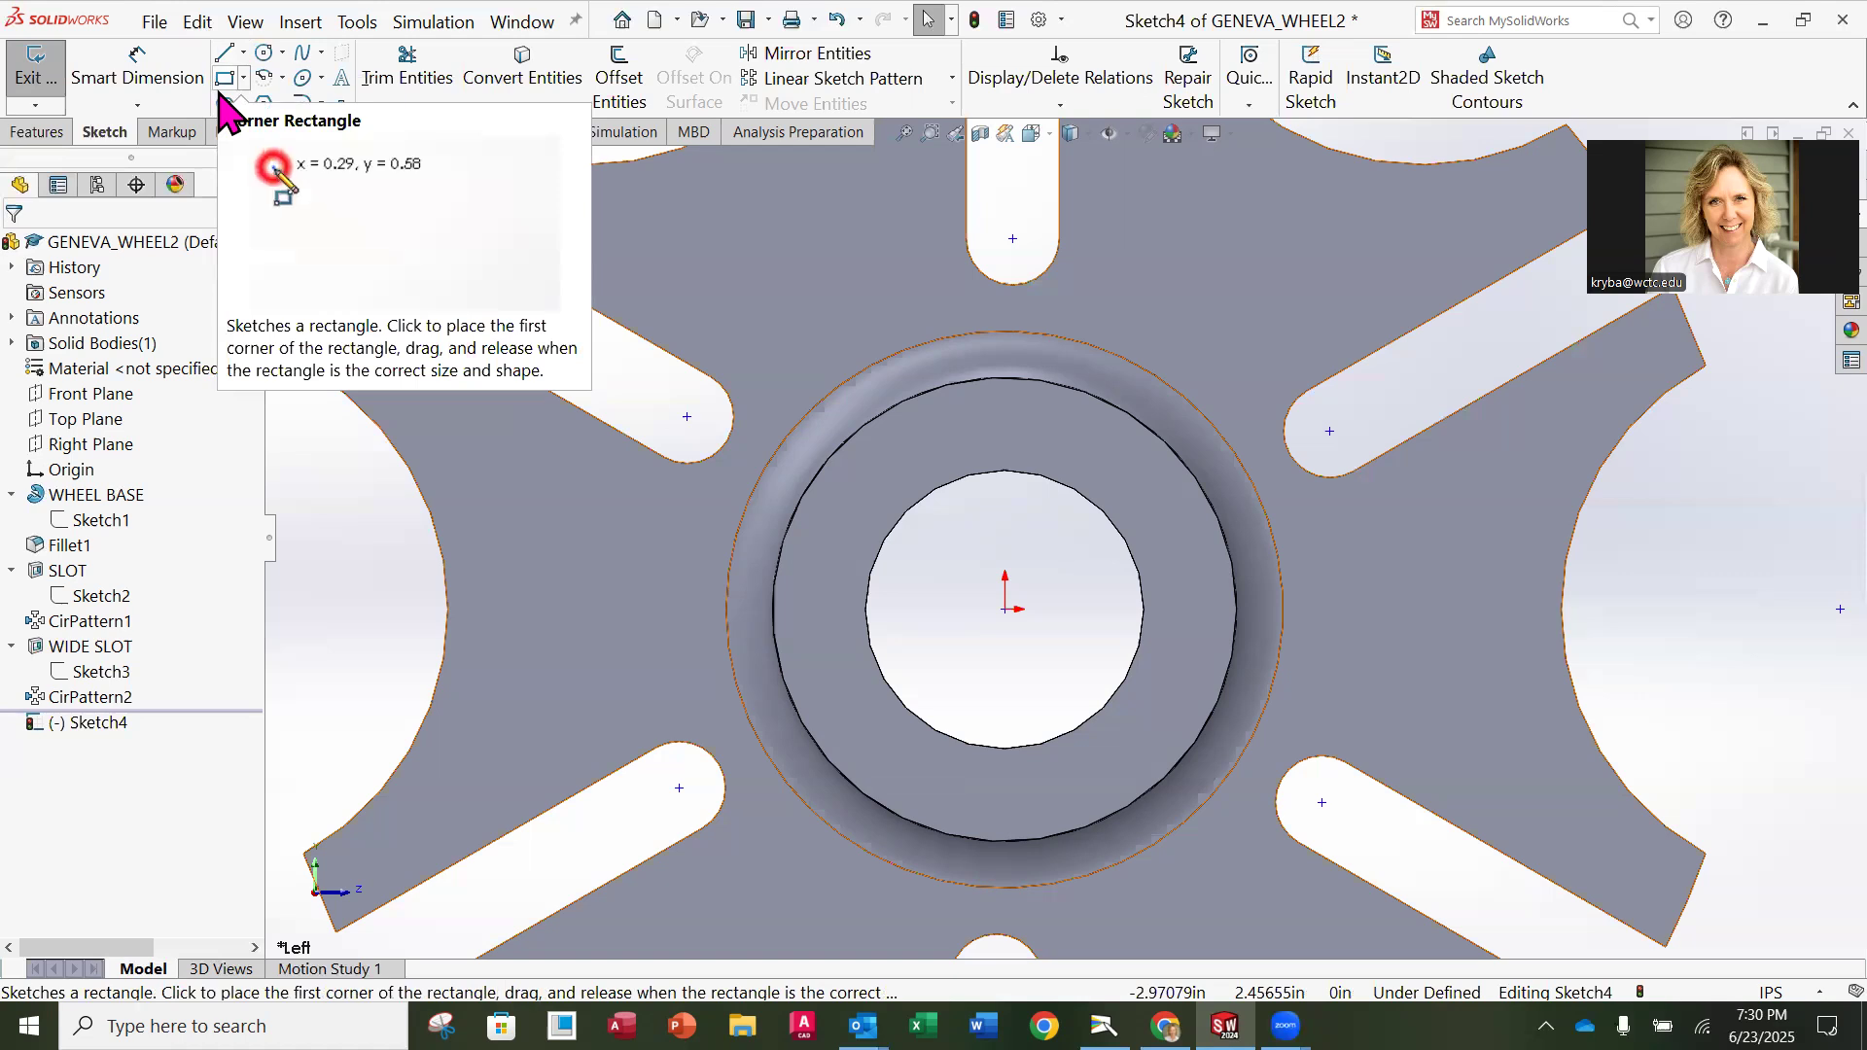
left_click(226, 77)
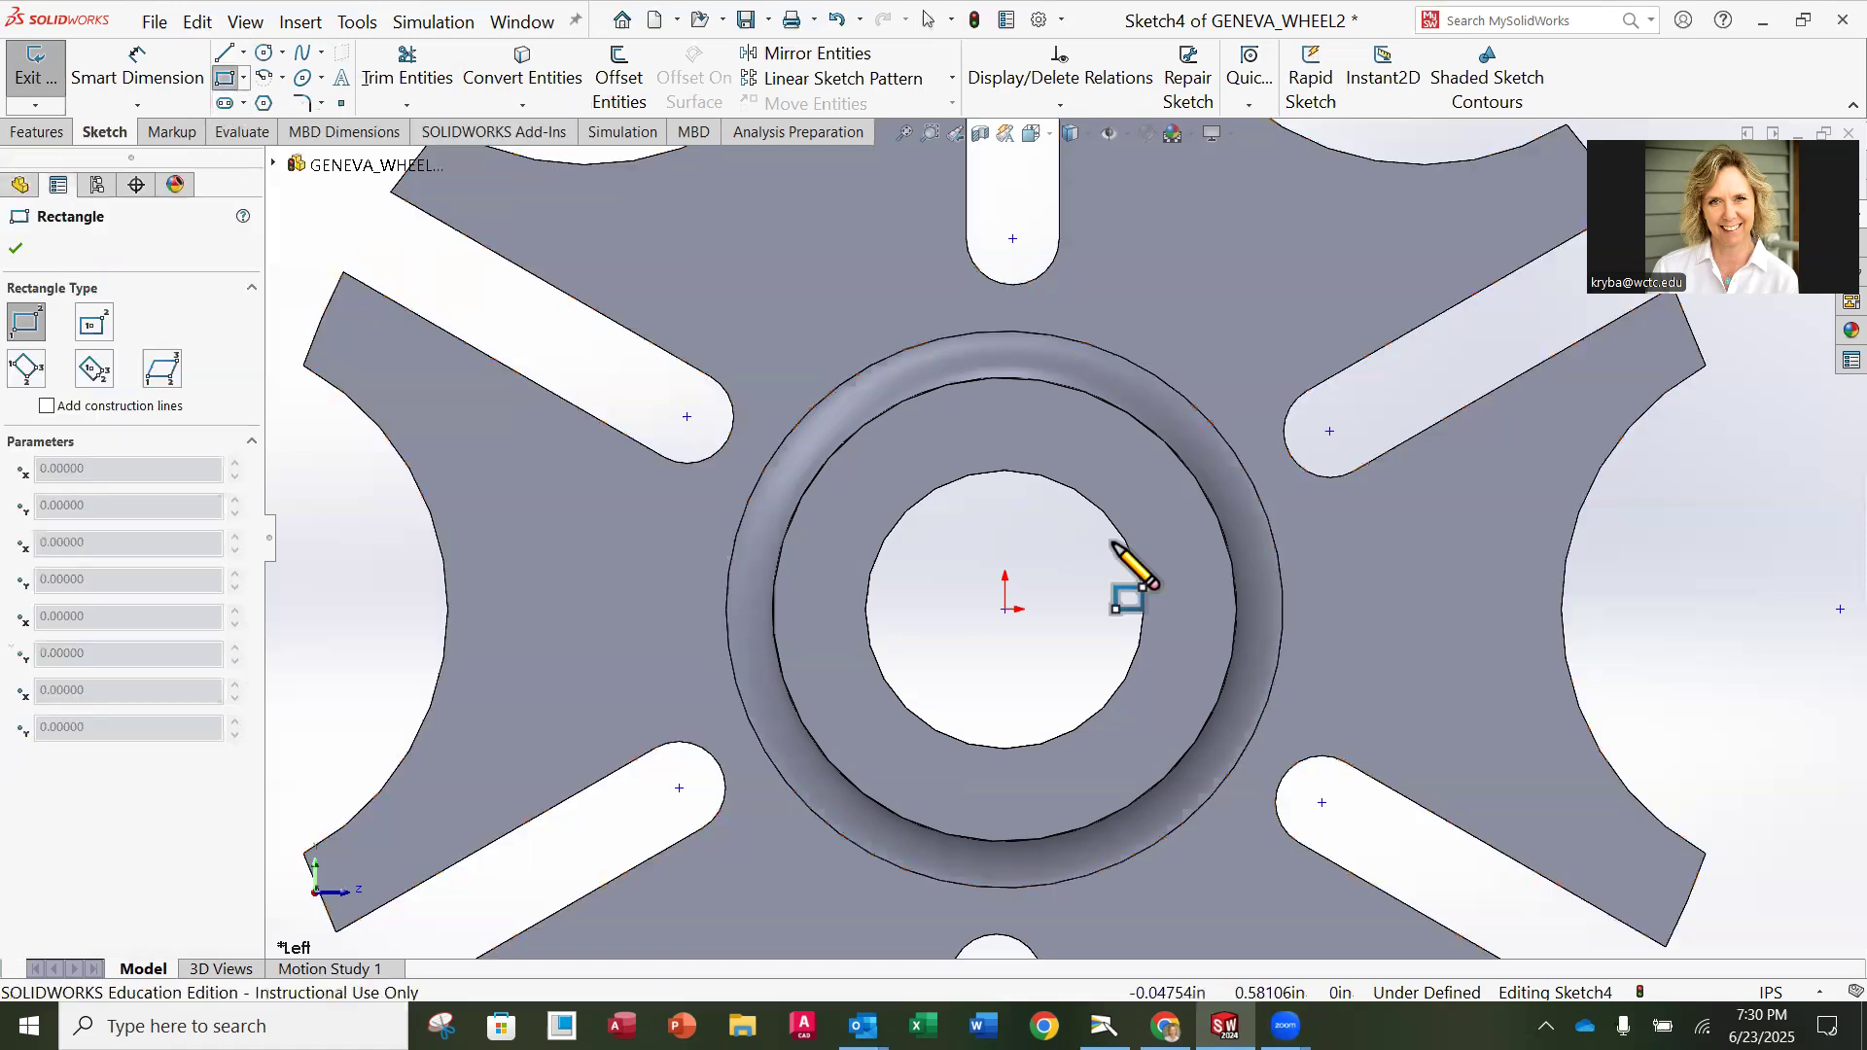
left_click(934, 450)
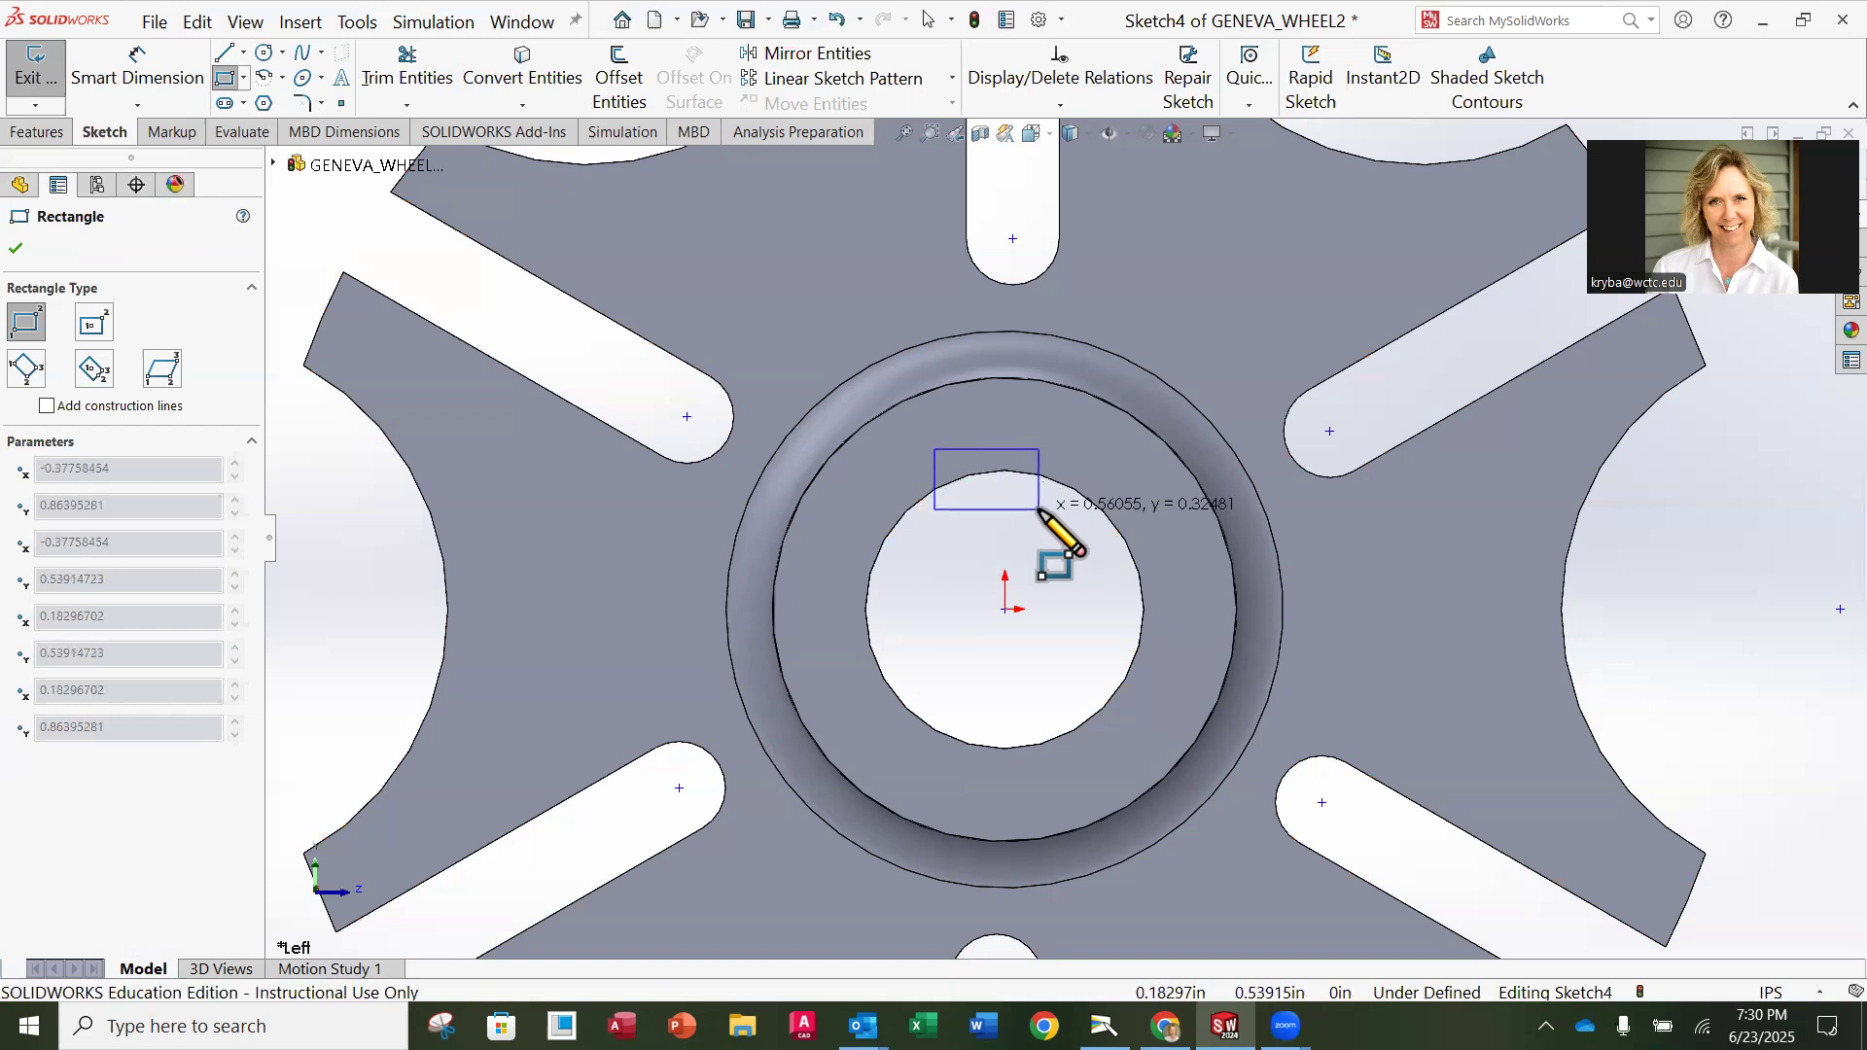
left_click(1068, 524)
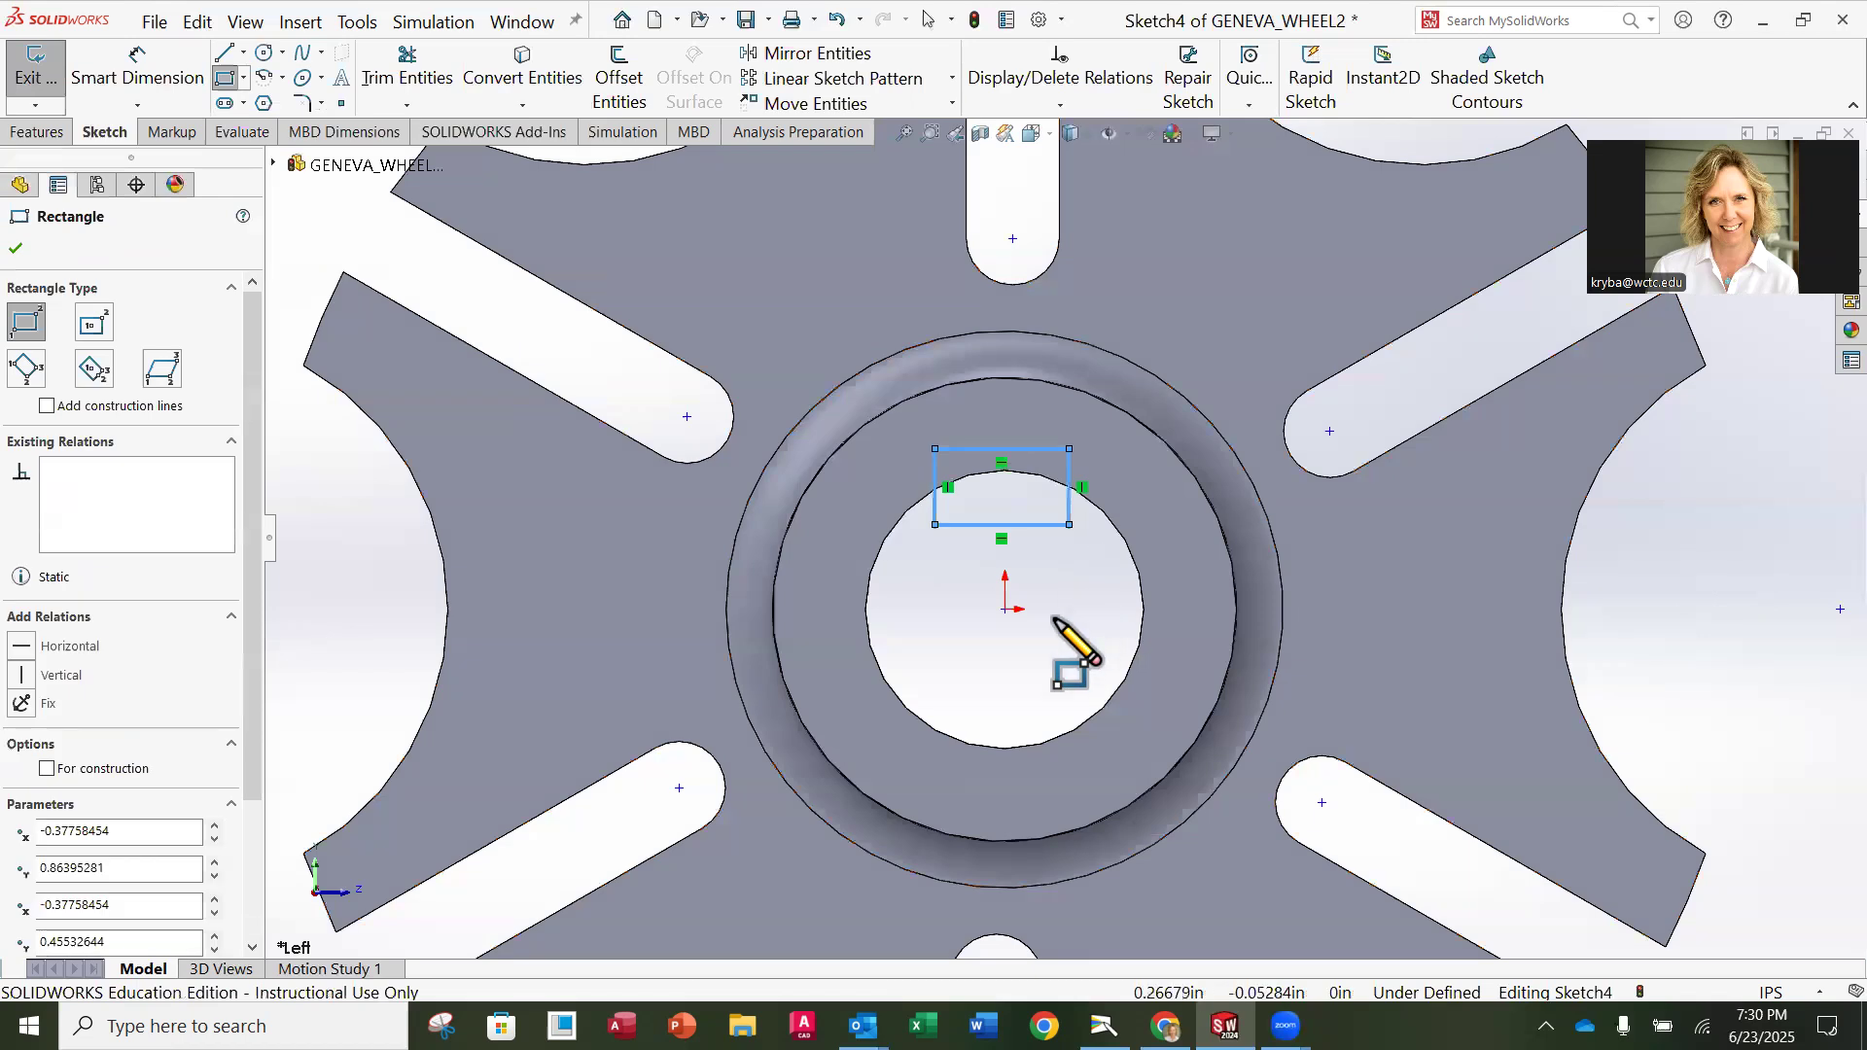
left_click(15, 248)
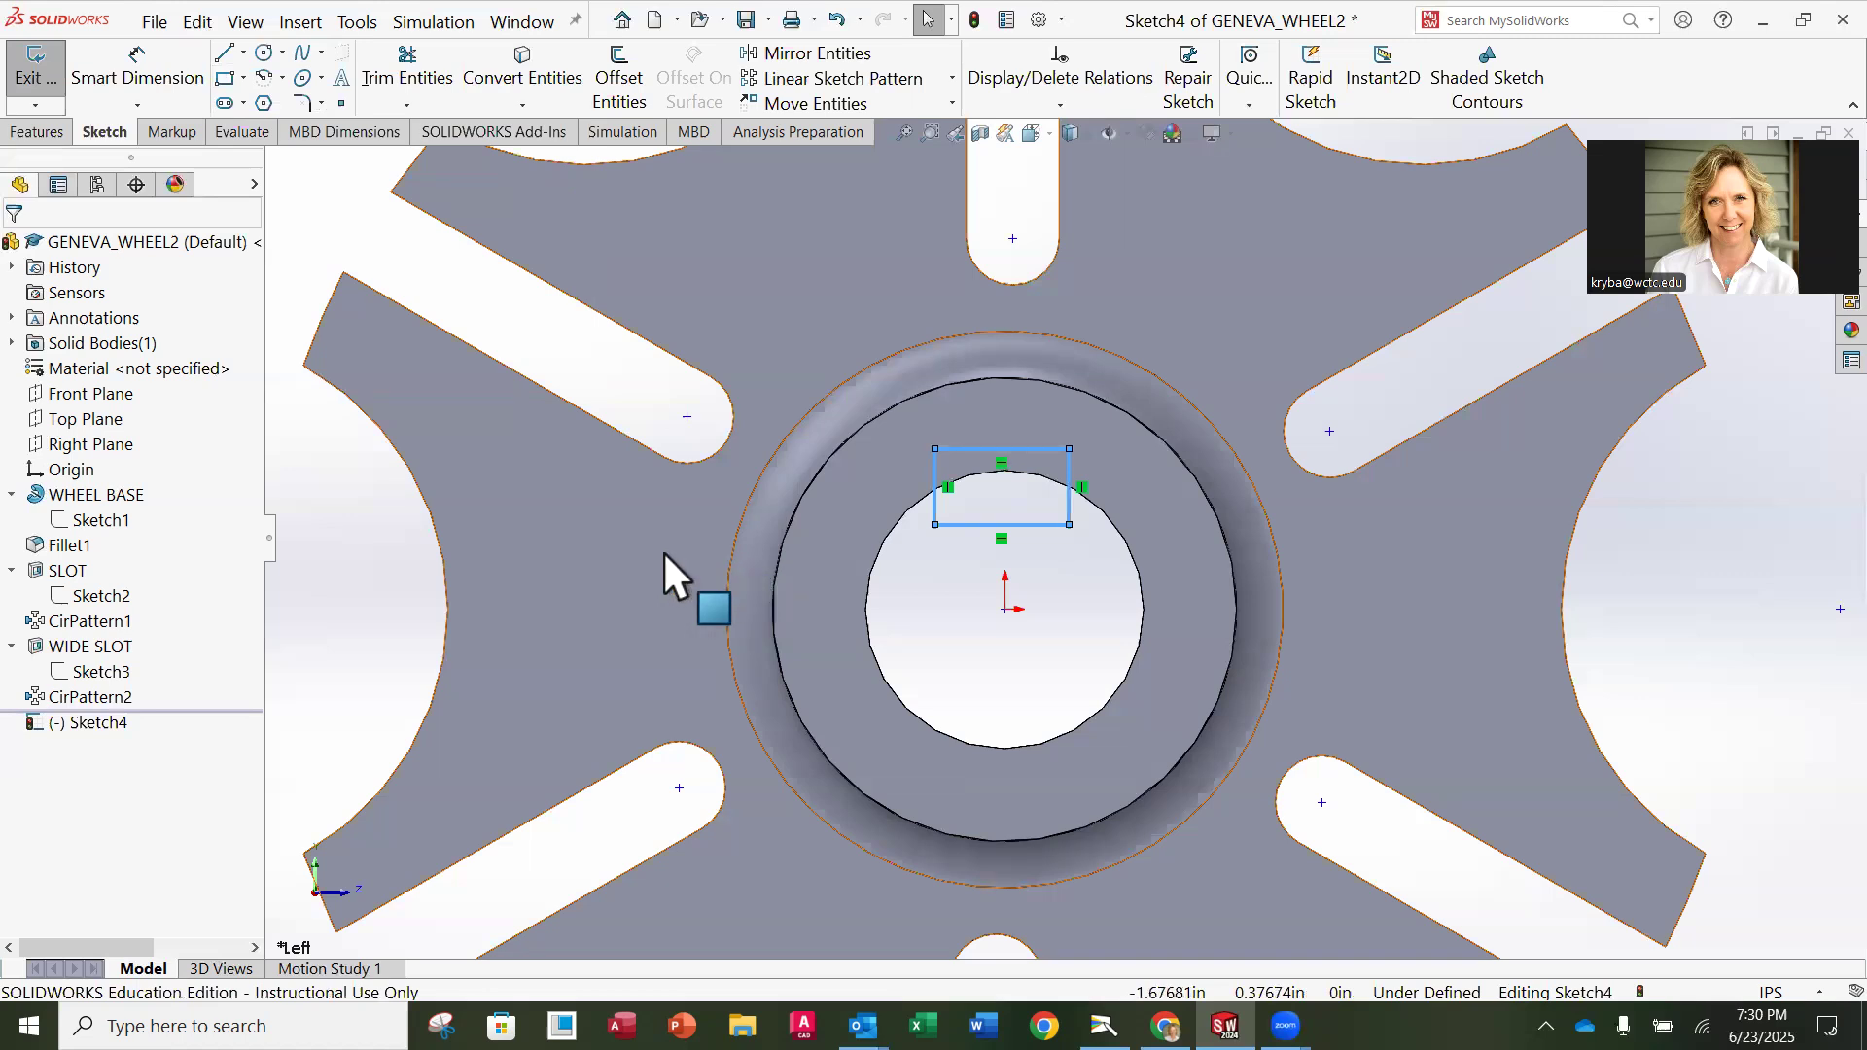
left_click(1104, 1026)
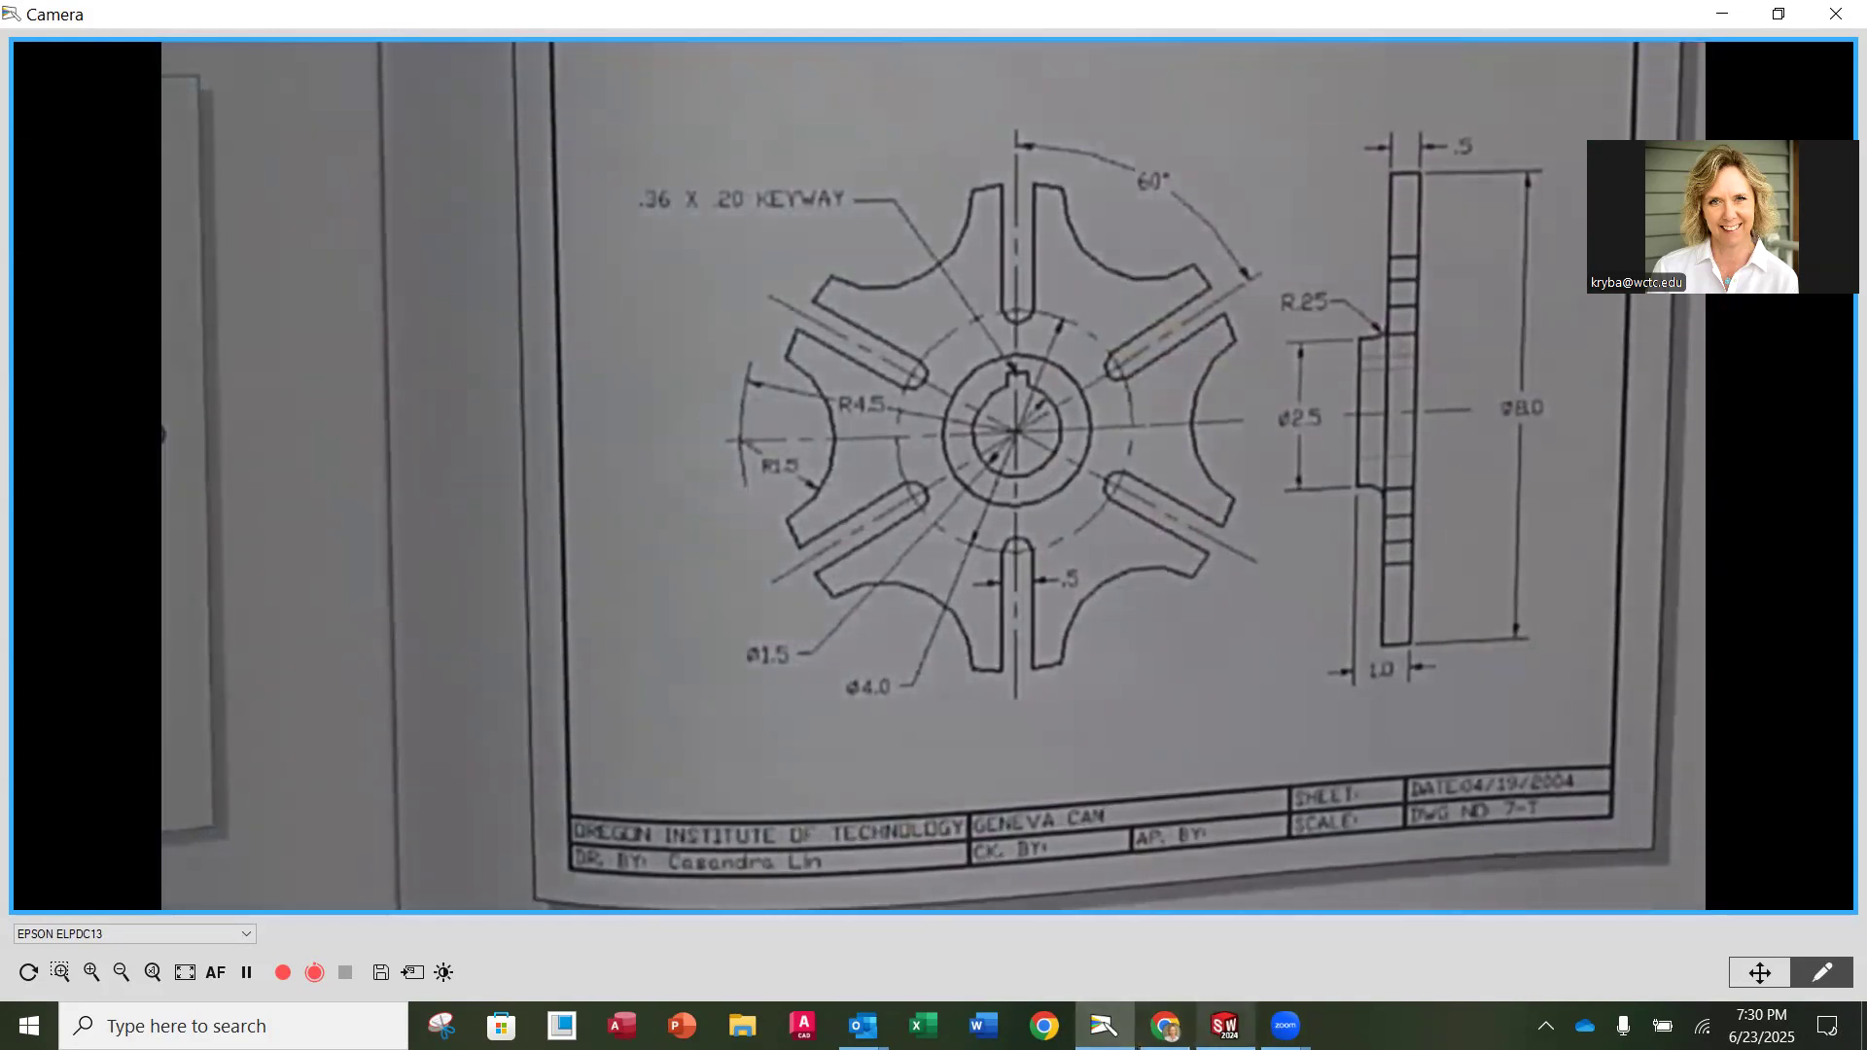
left_click(1226, 1026)
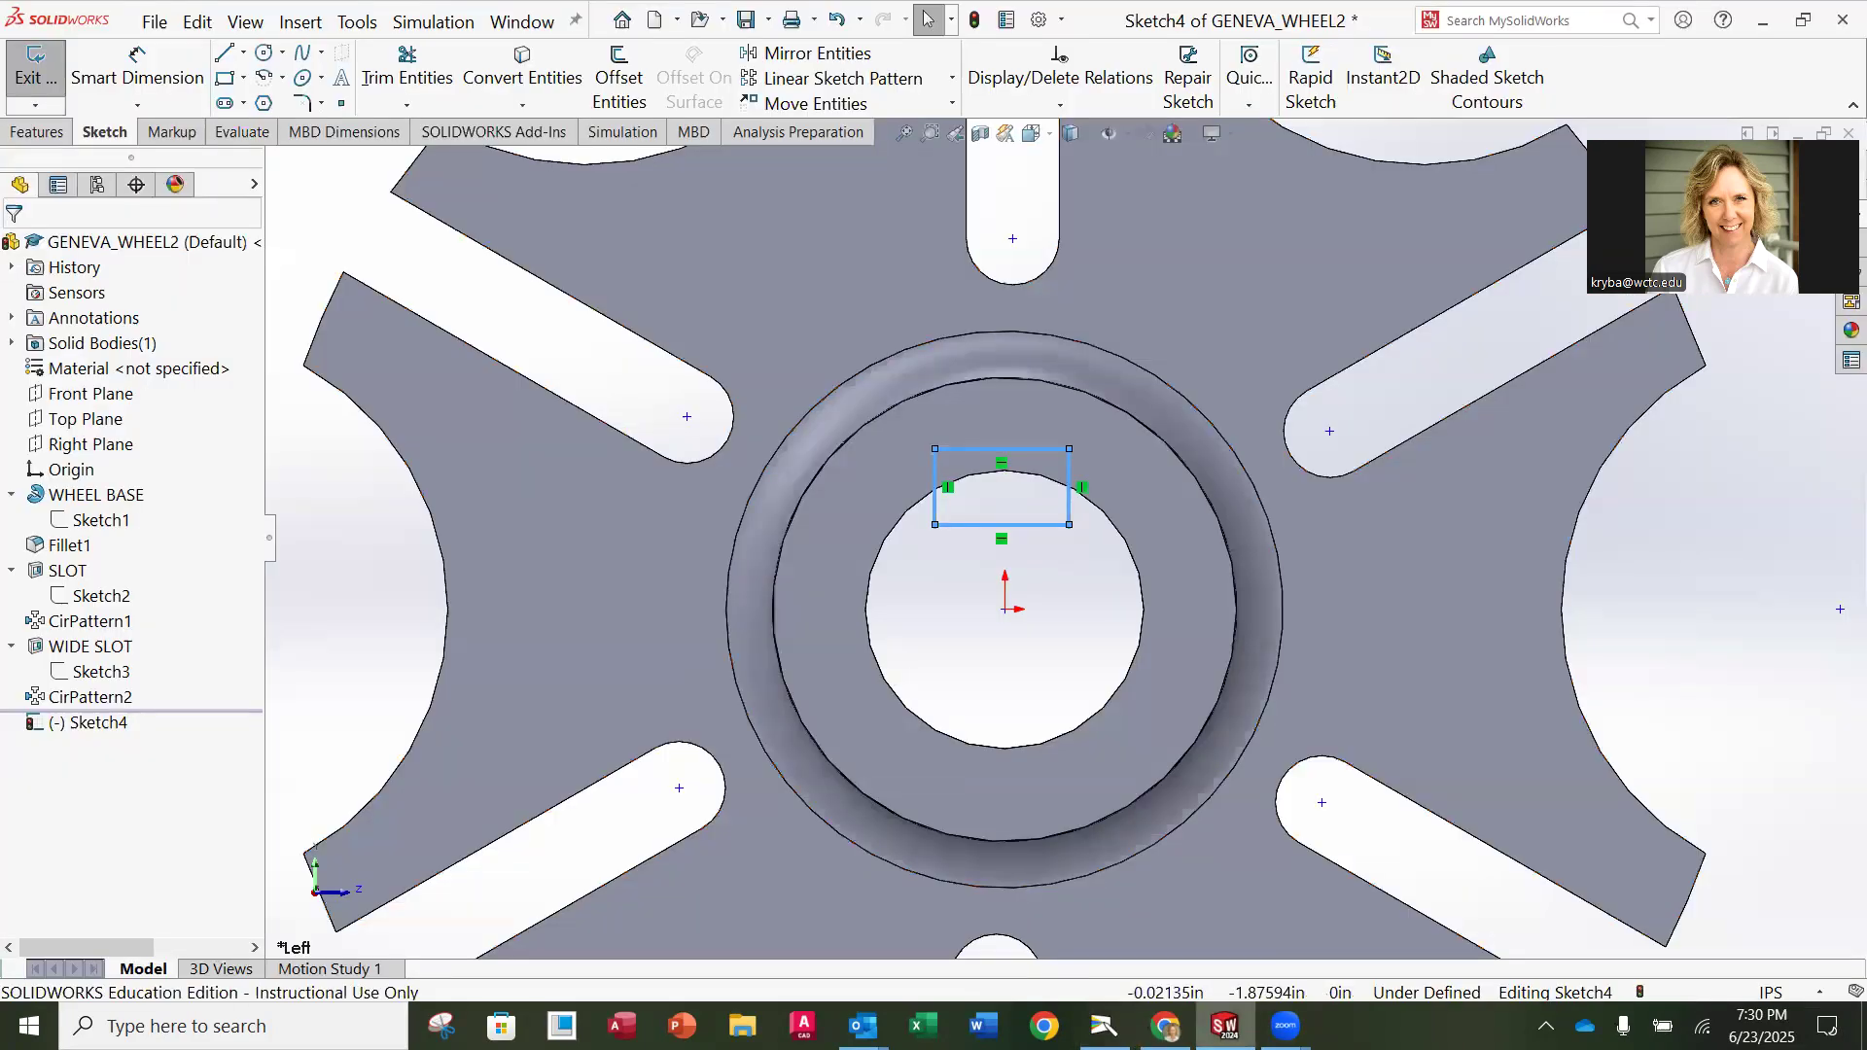
Step: Convert the bore edge into the sketch and trim away its lower arc and the rectangle's part inside the bore, leaving a closed keyway profile
left_click(1131, 552)
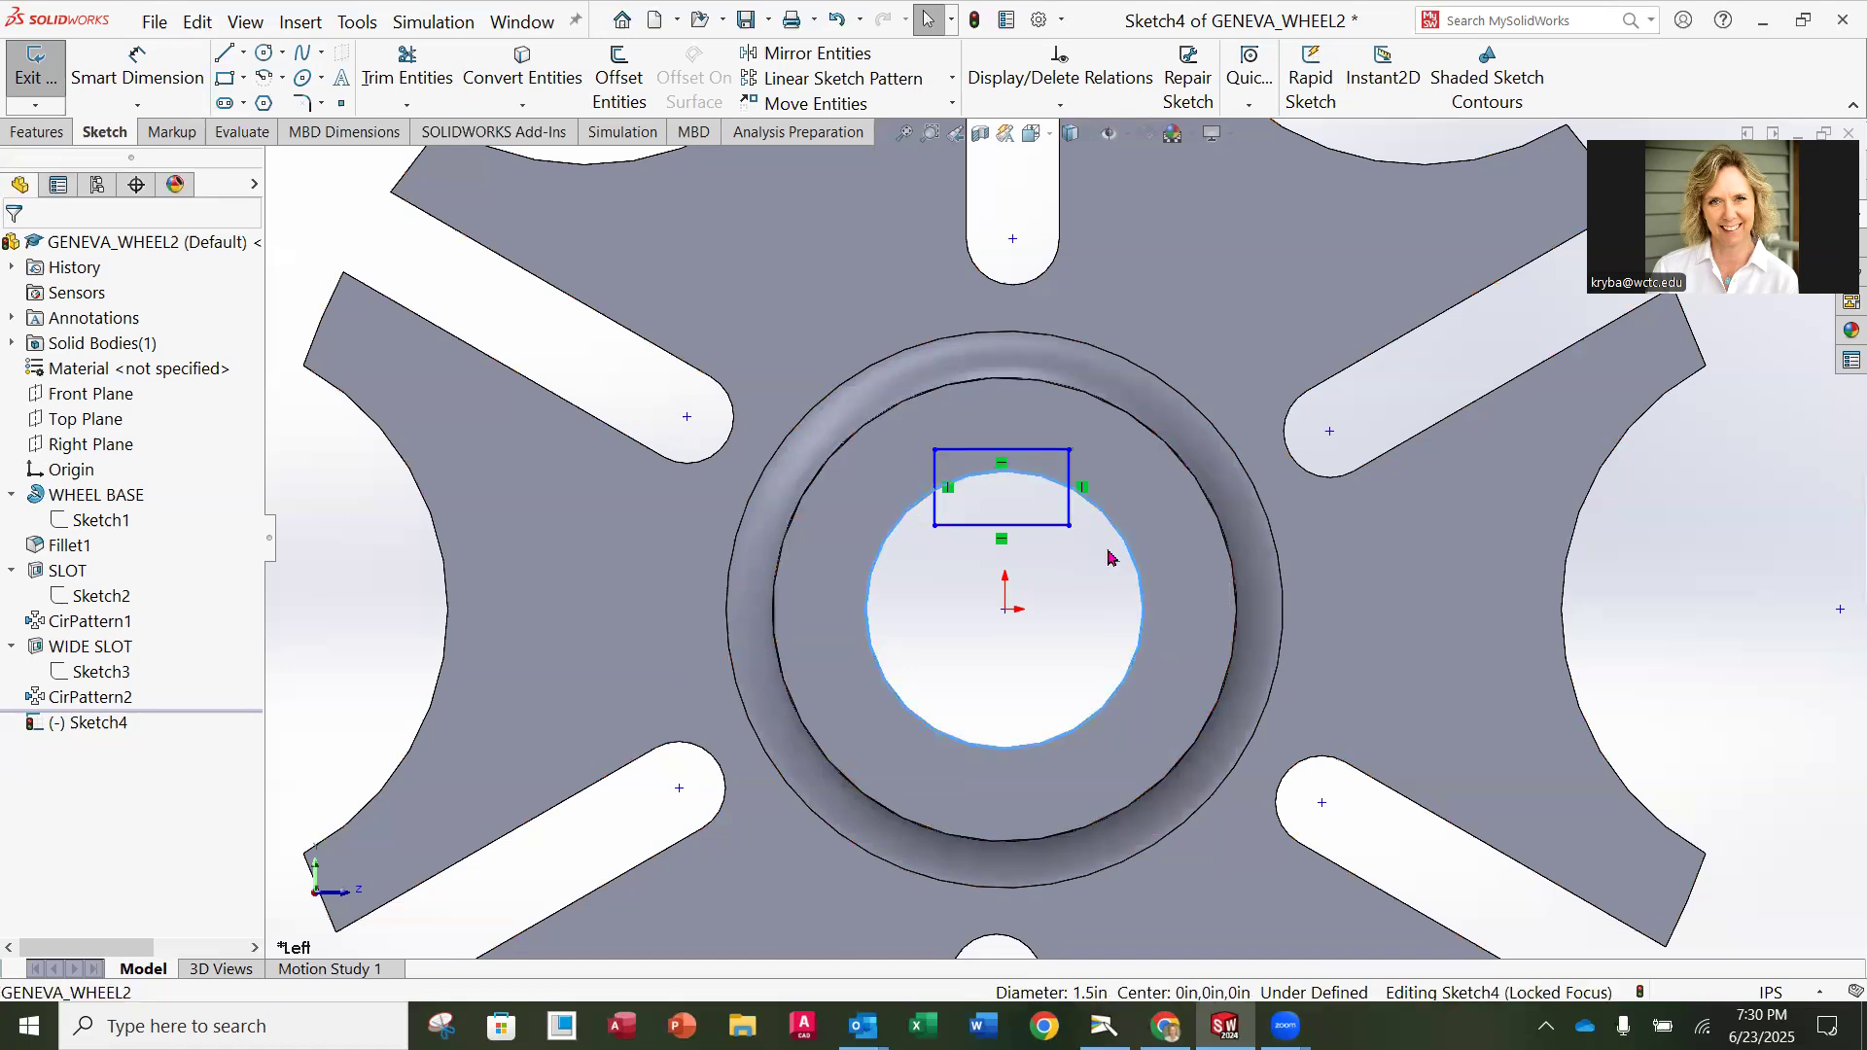
left_click(537, 78)
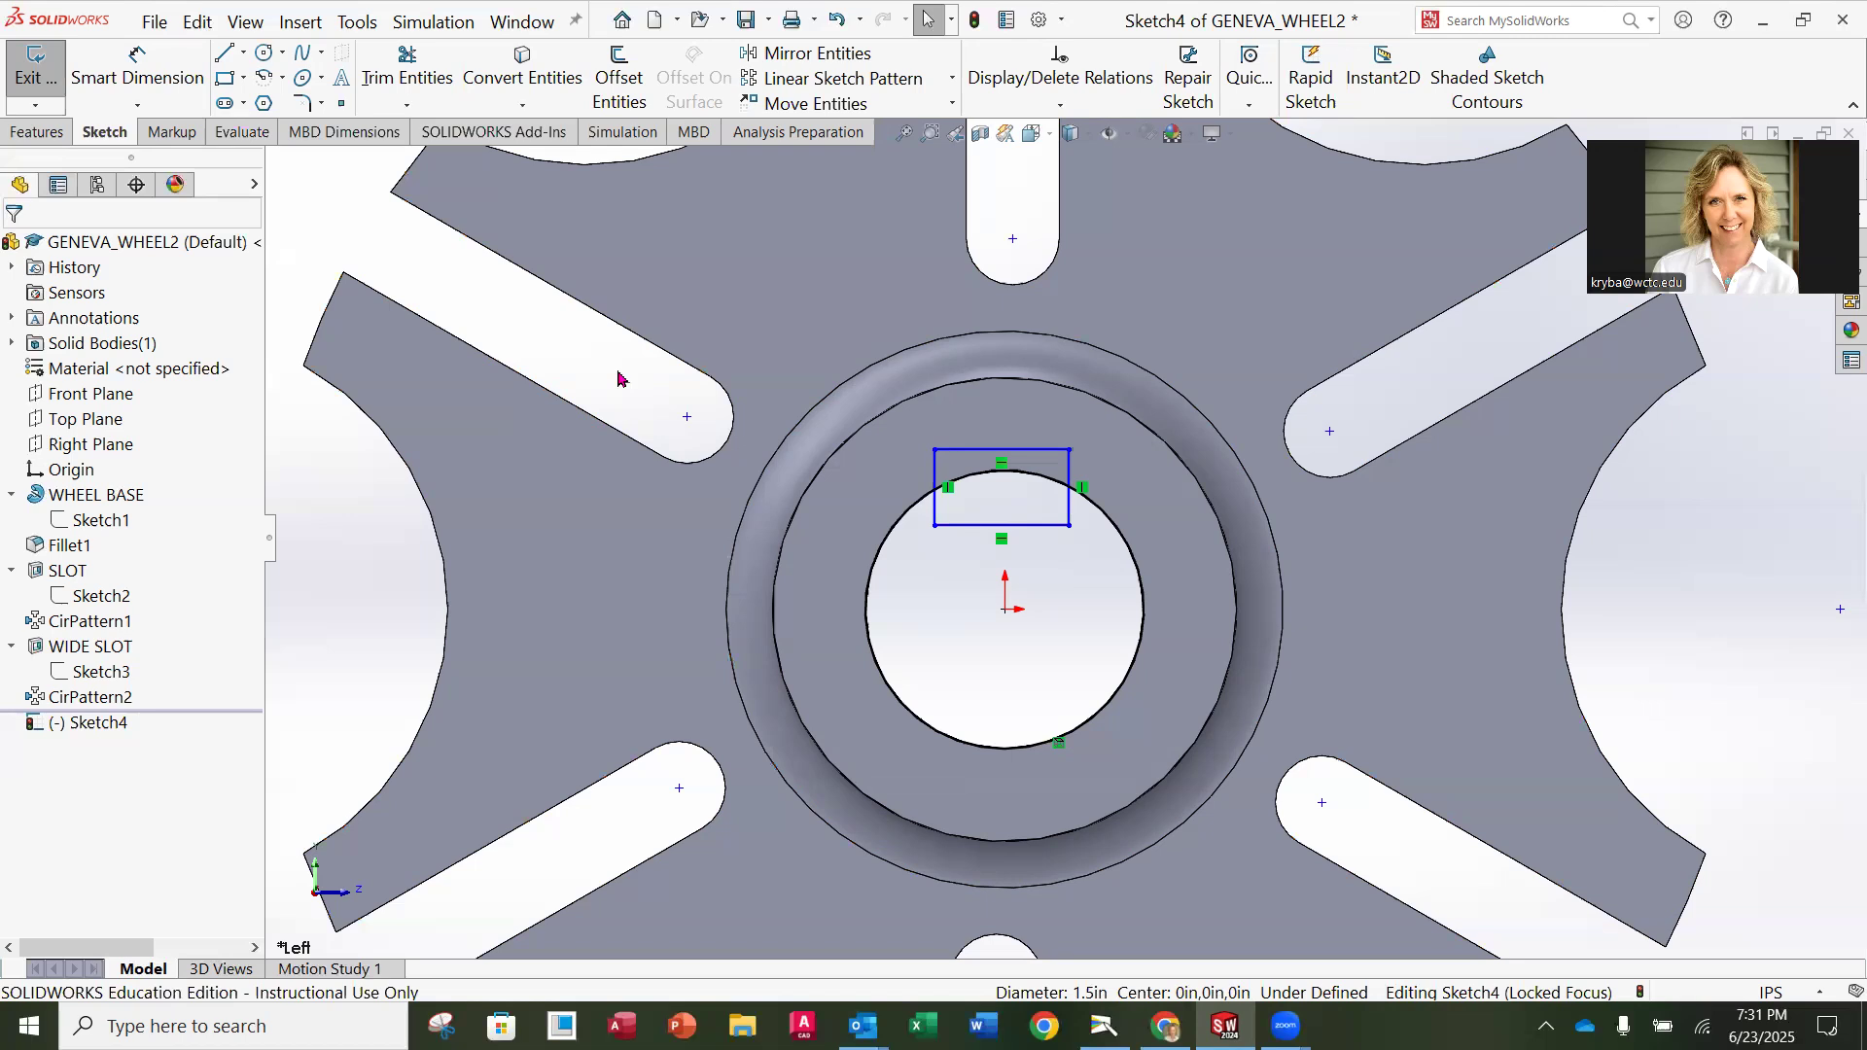
left_click(407, 76)
left_click_drag(859, 532, 905, 568)
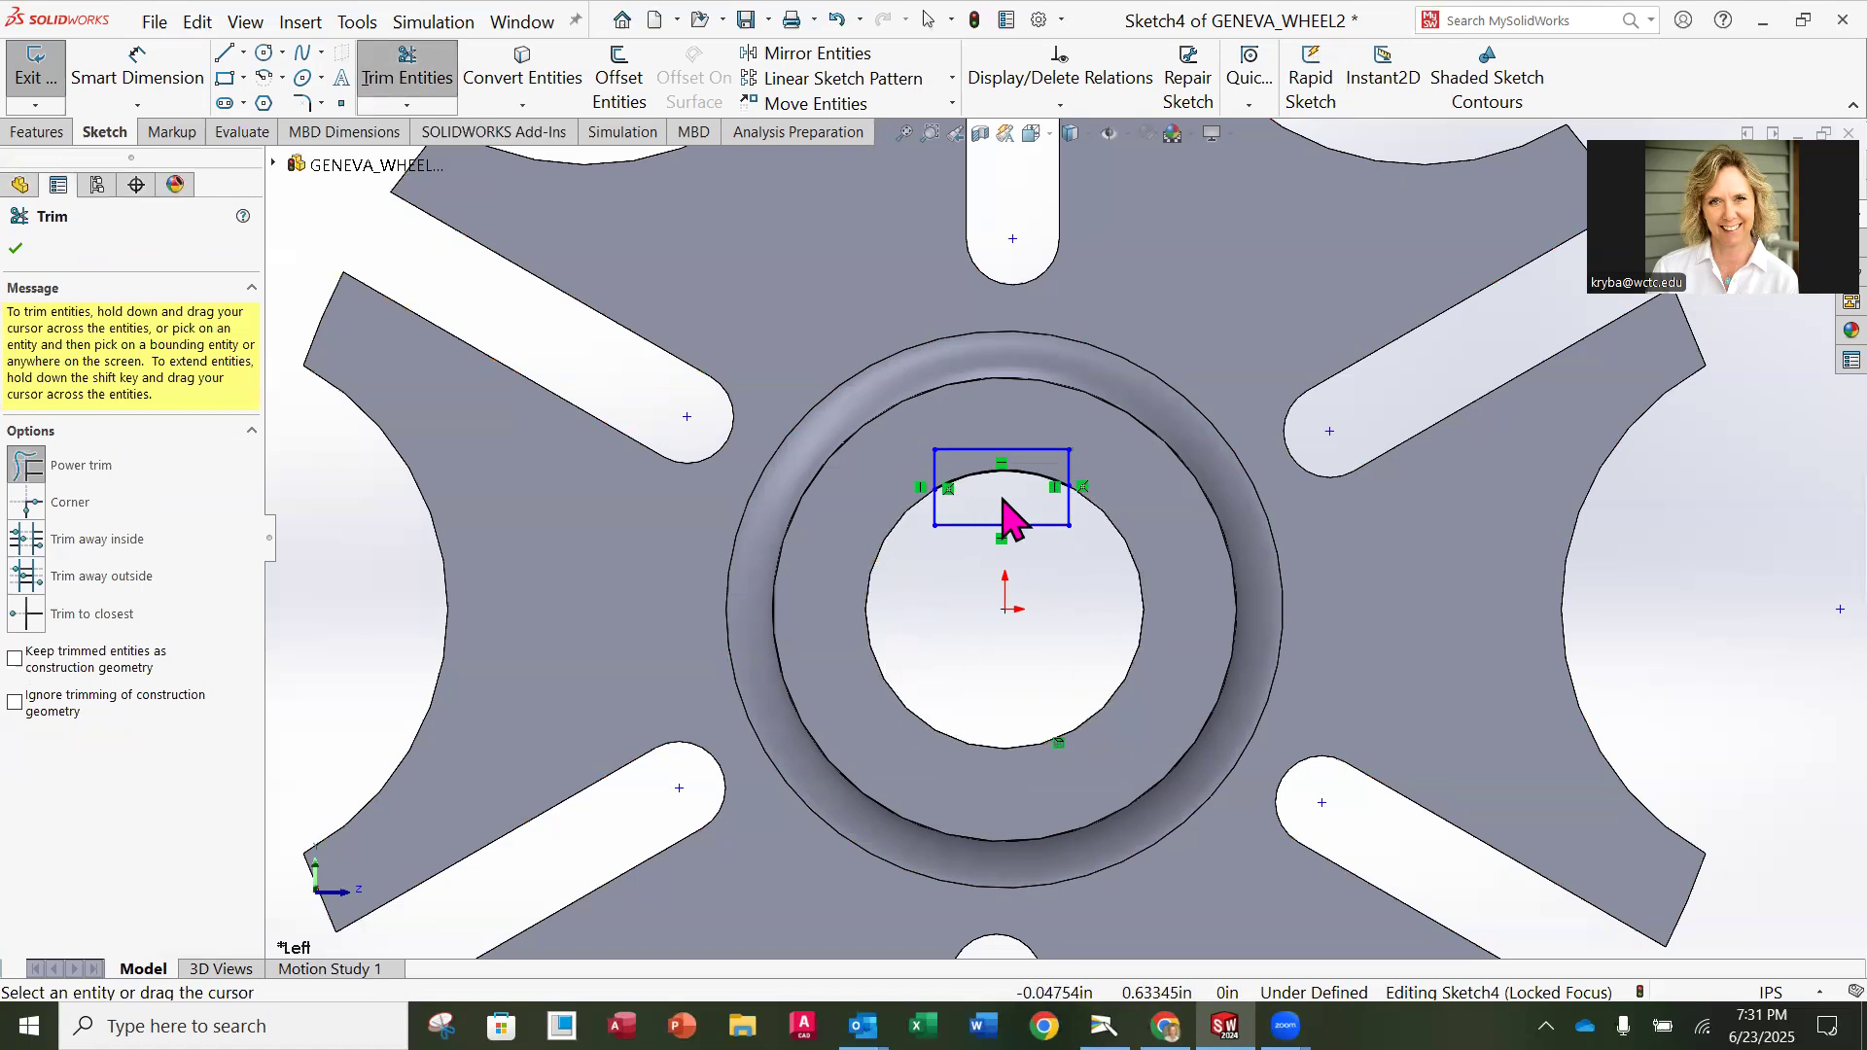
mouse_move(934, 542)
left_mouse_down()
mouse_move(973, 517)
mouse_move(1080, 523)
mouse_move(1021, 491)
left_mouse_up()
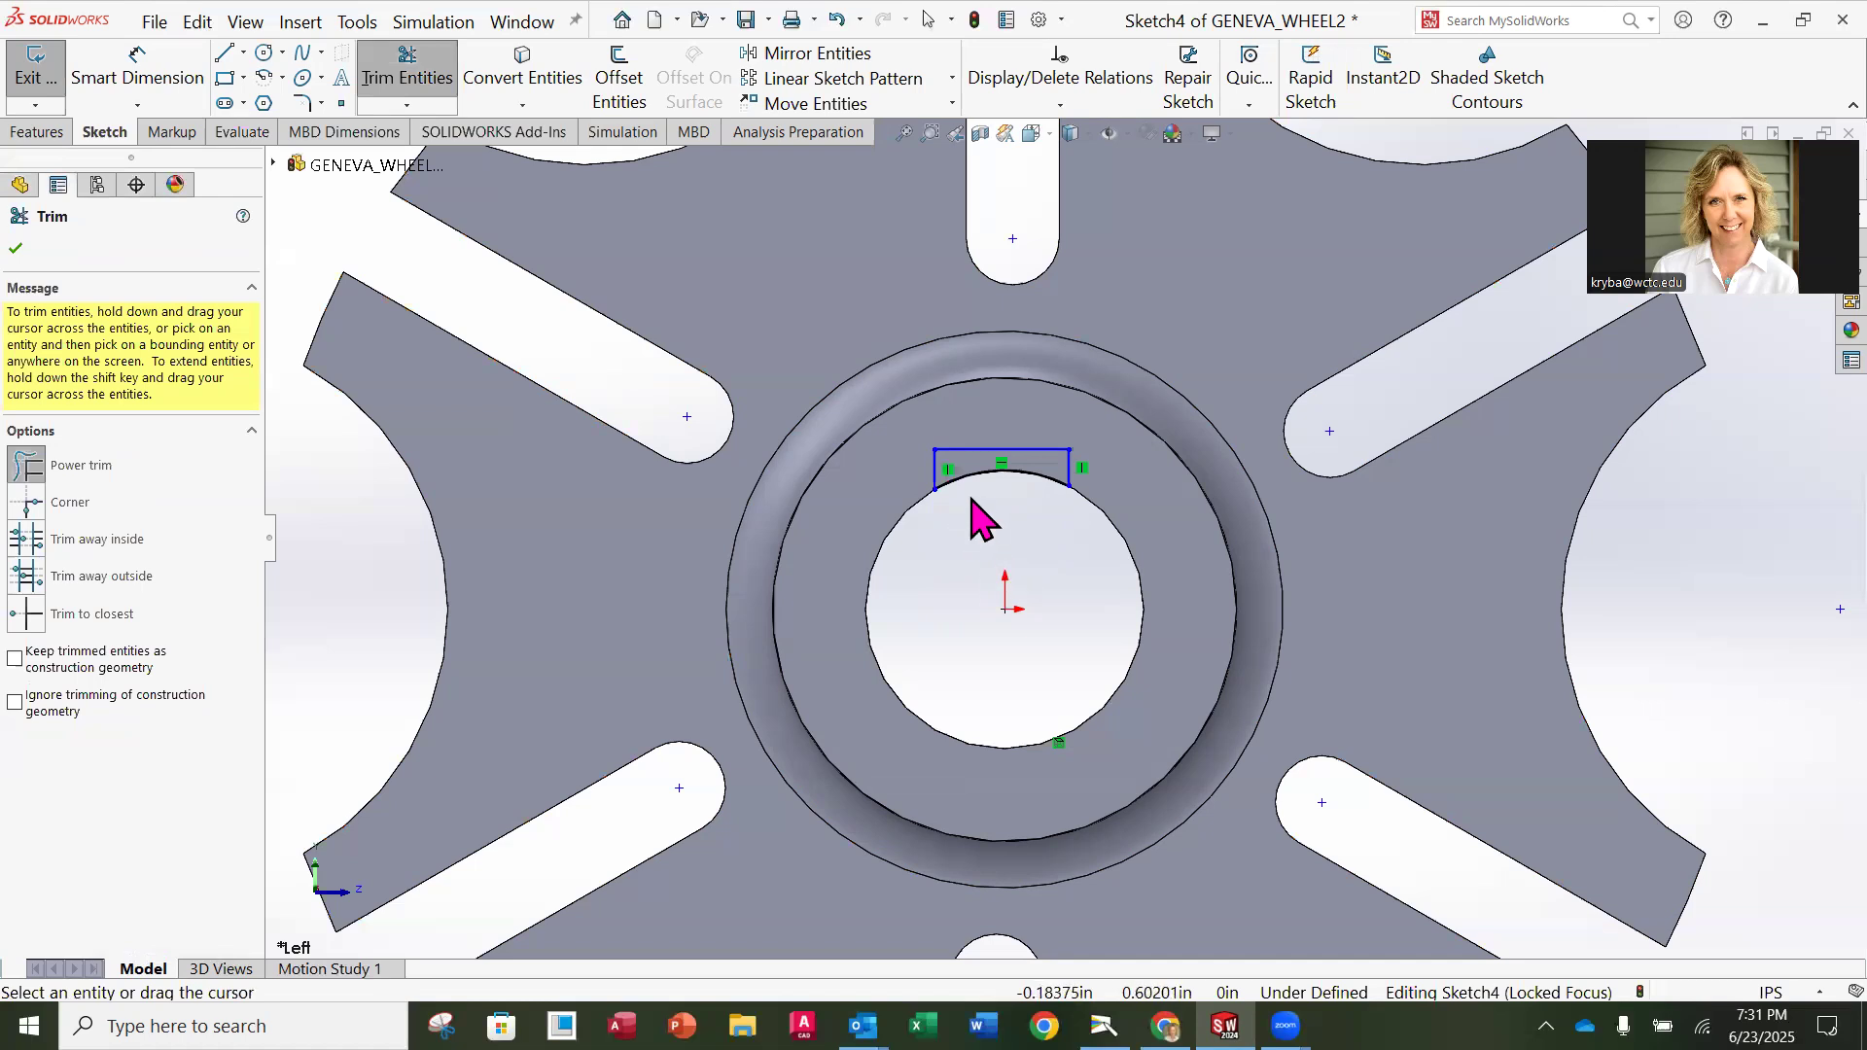
scroll(1006, 554, "down", 3)
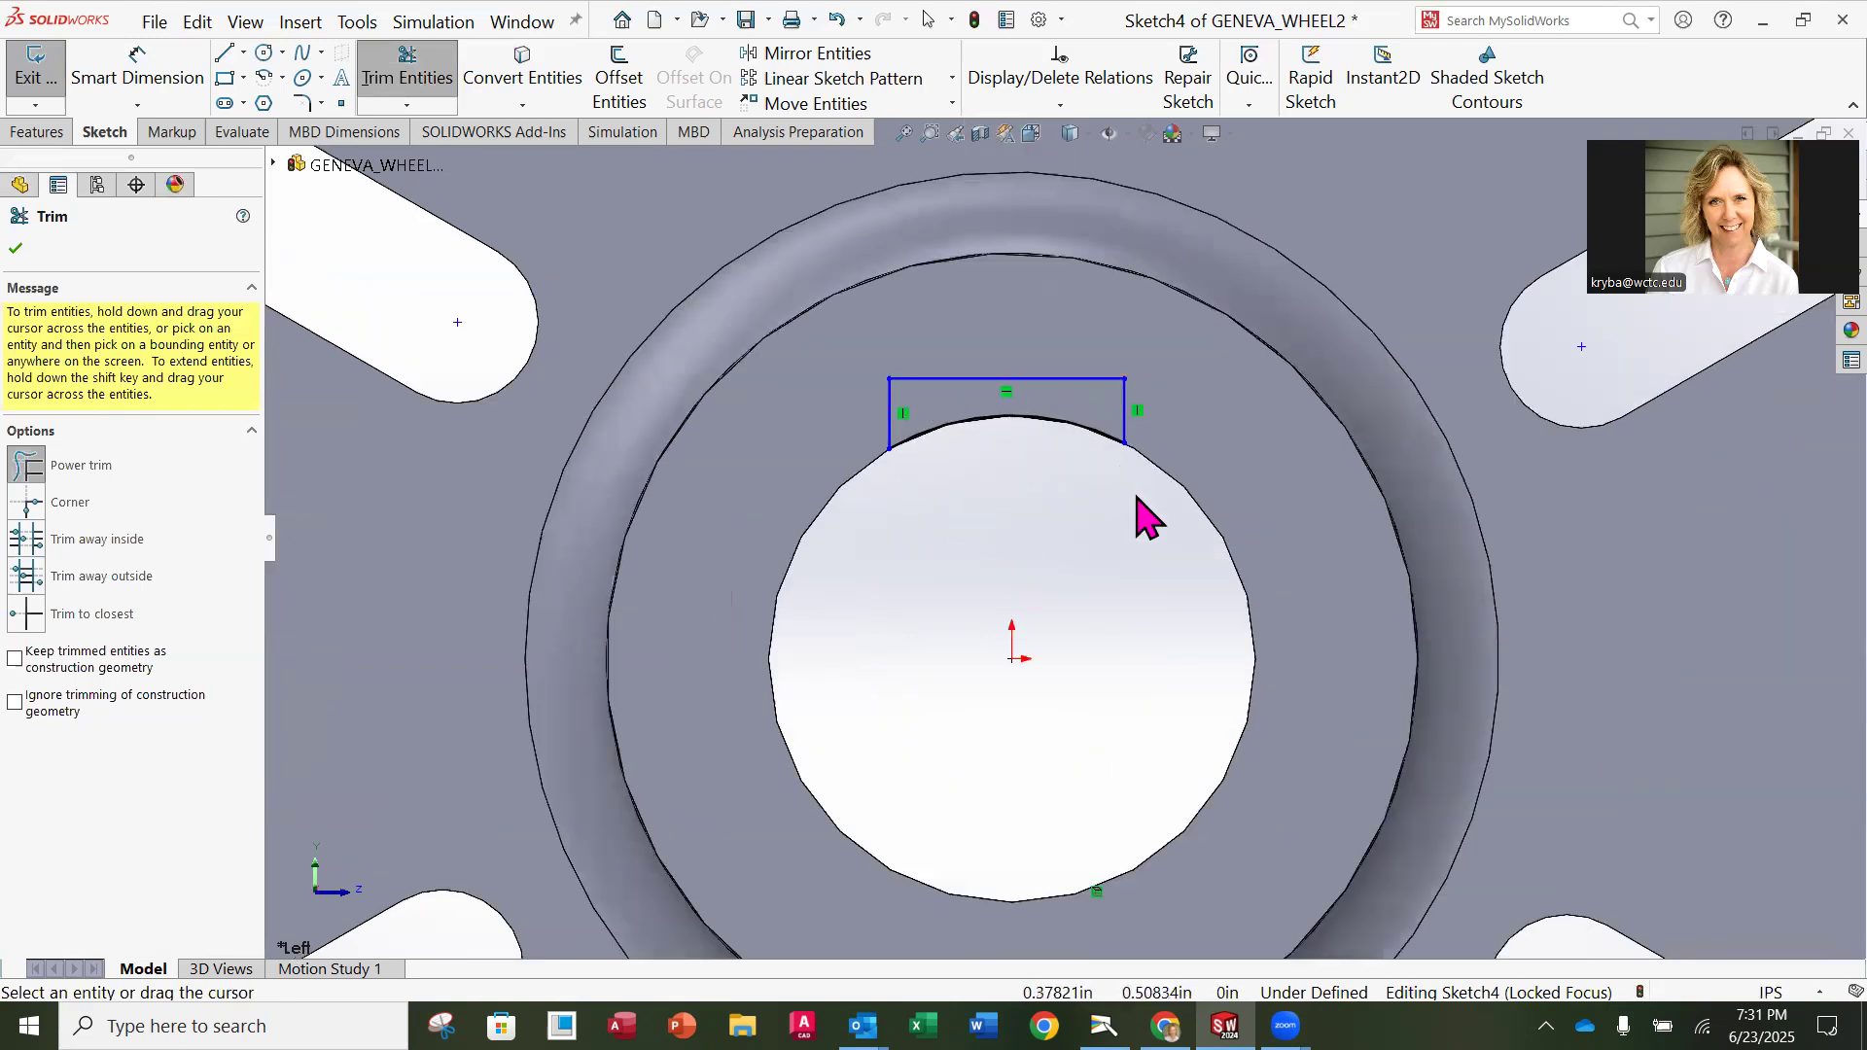
left_click(17, 249)
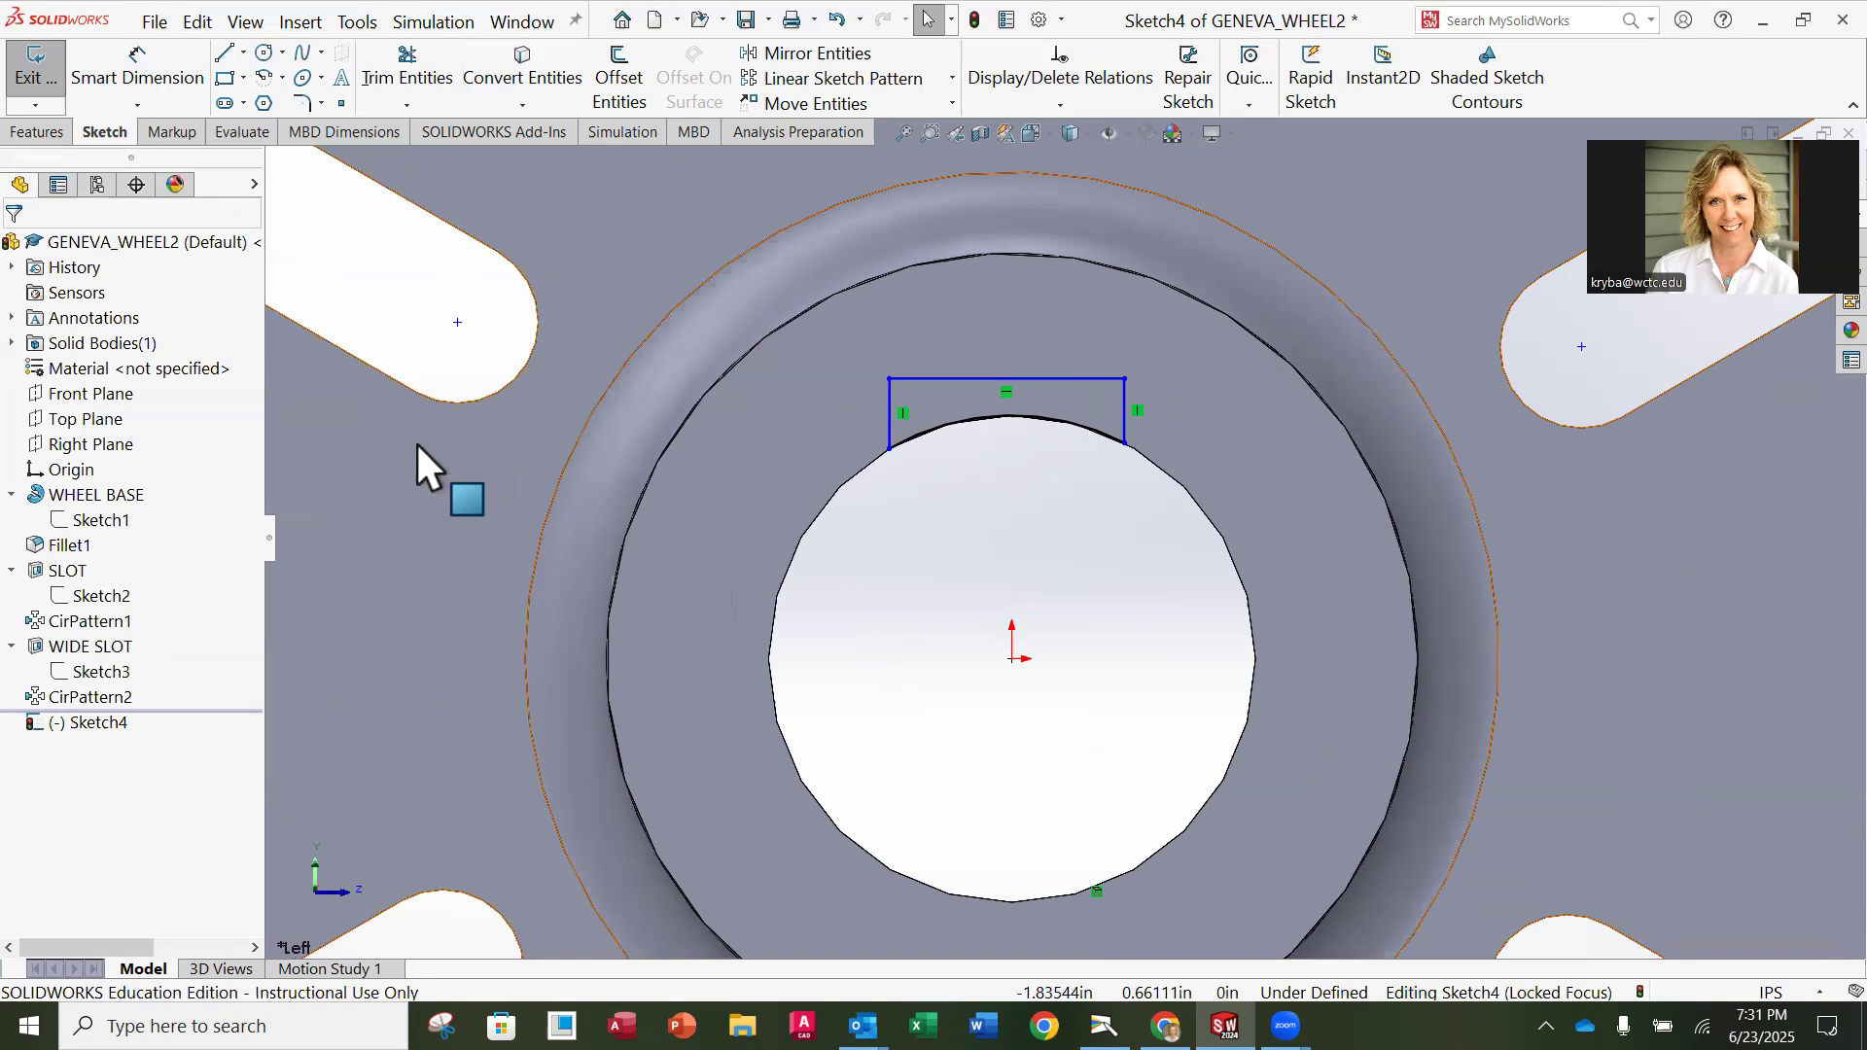
Step: Dimension the keyway profile's upper horizontal line at 0.36 in and leave the dimension command
scroll(858, 540, "up", 2)
scroll(858, 540, "up", 2)
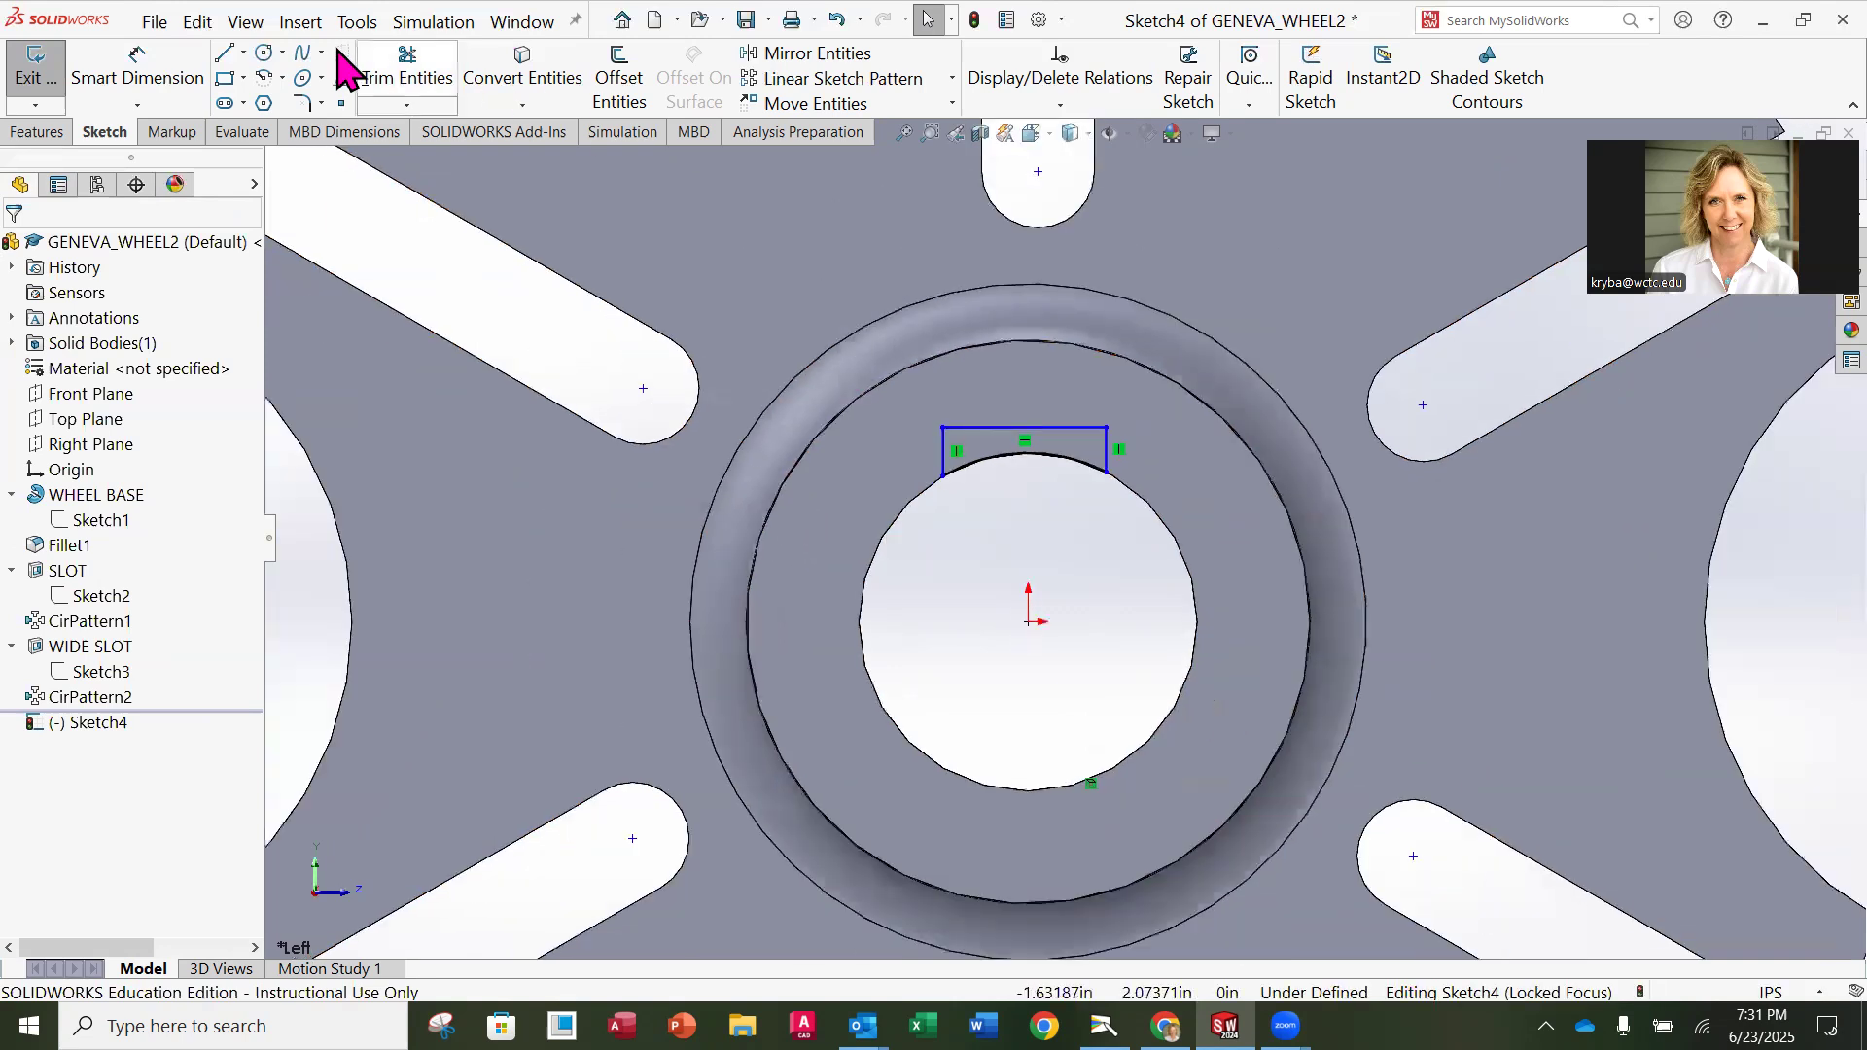
left_click(167, 74)
left_click(1066, 429)
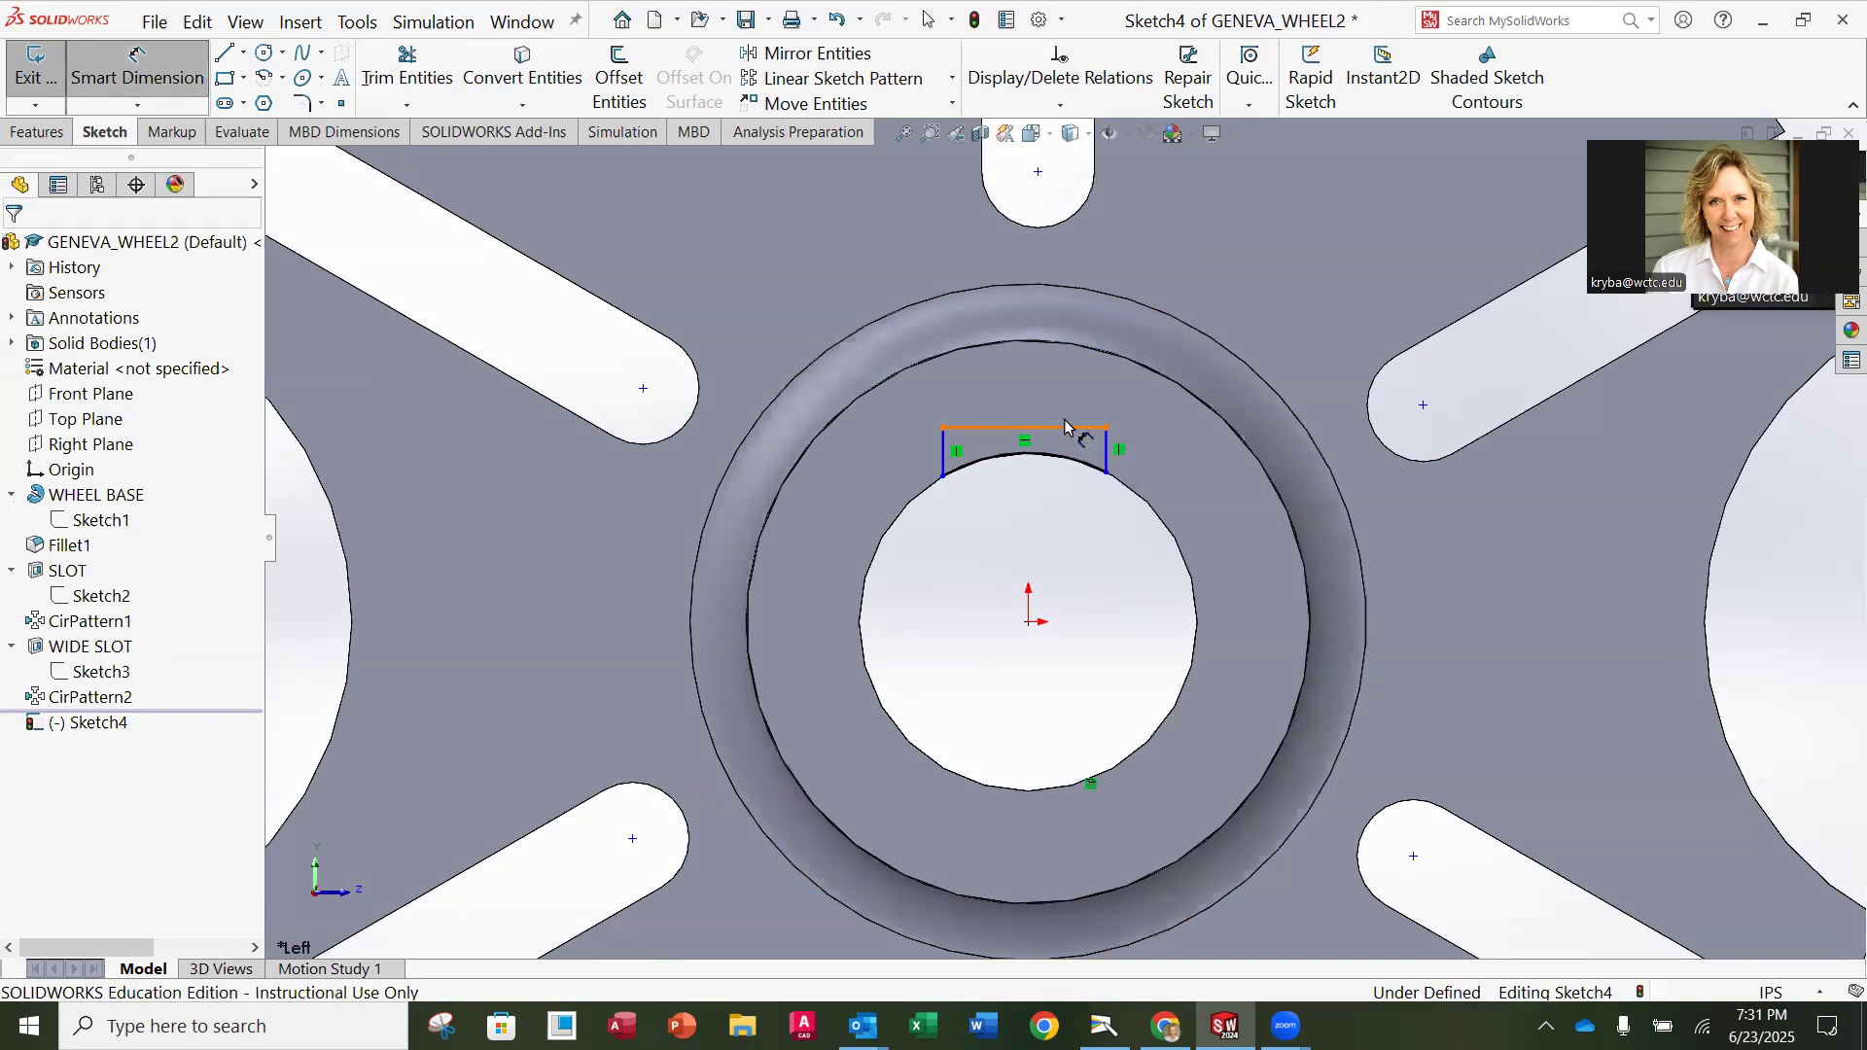
left_click(1029, 381)
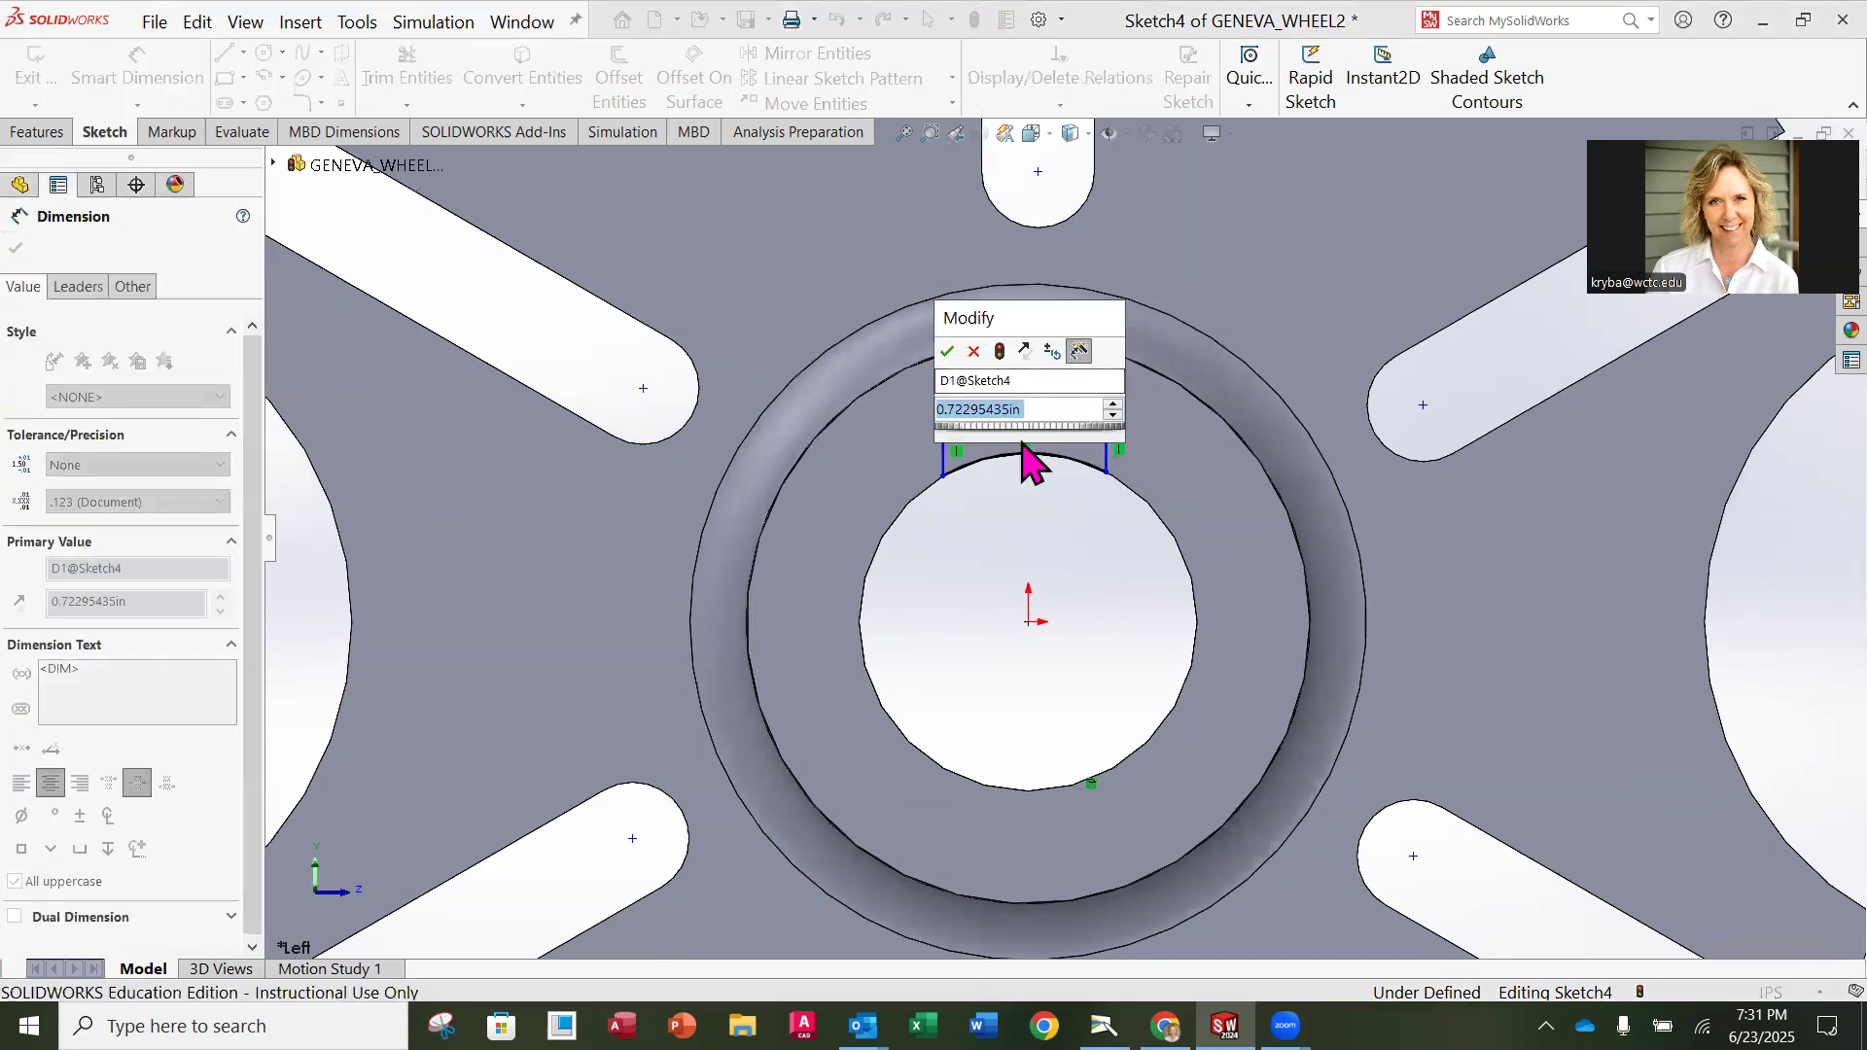
type(".36")
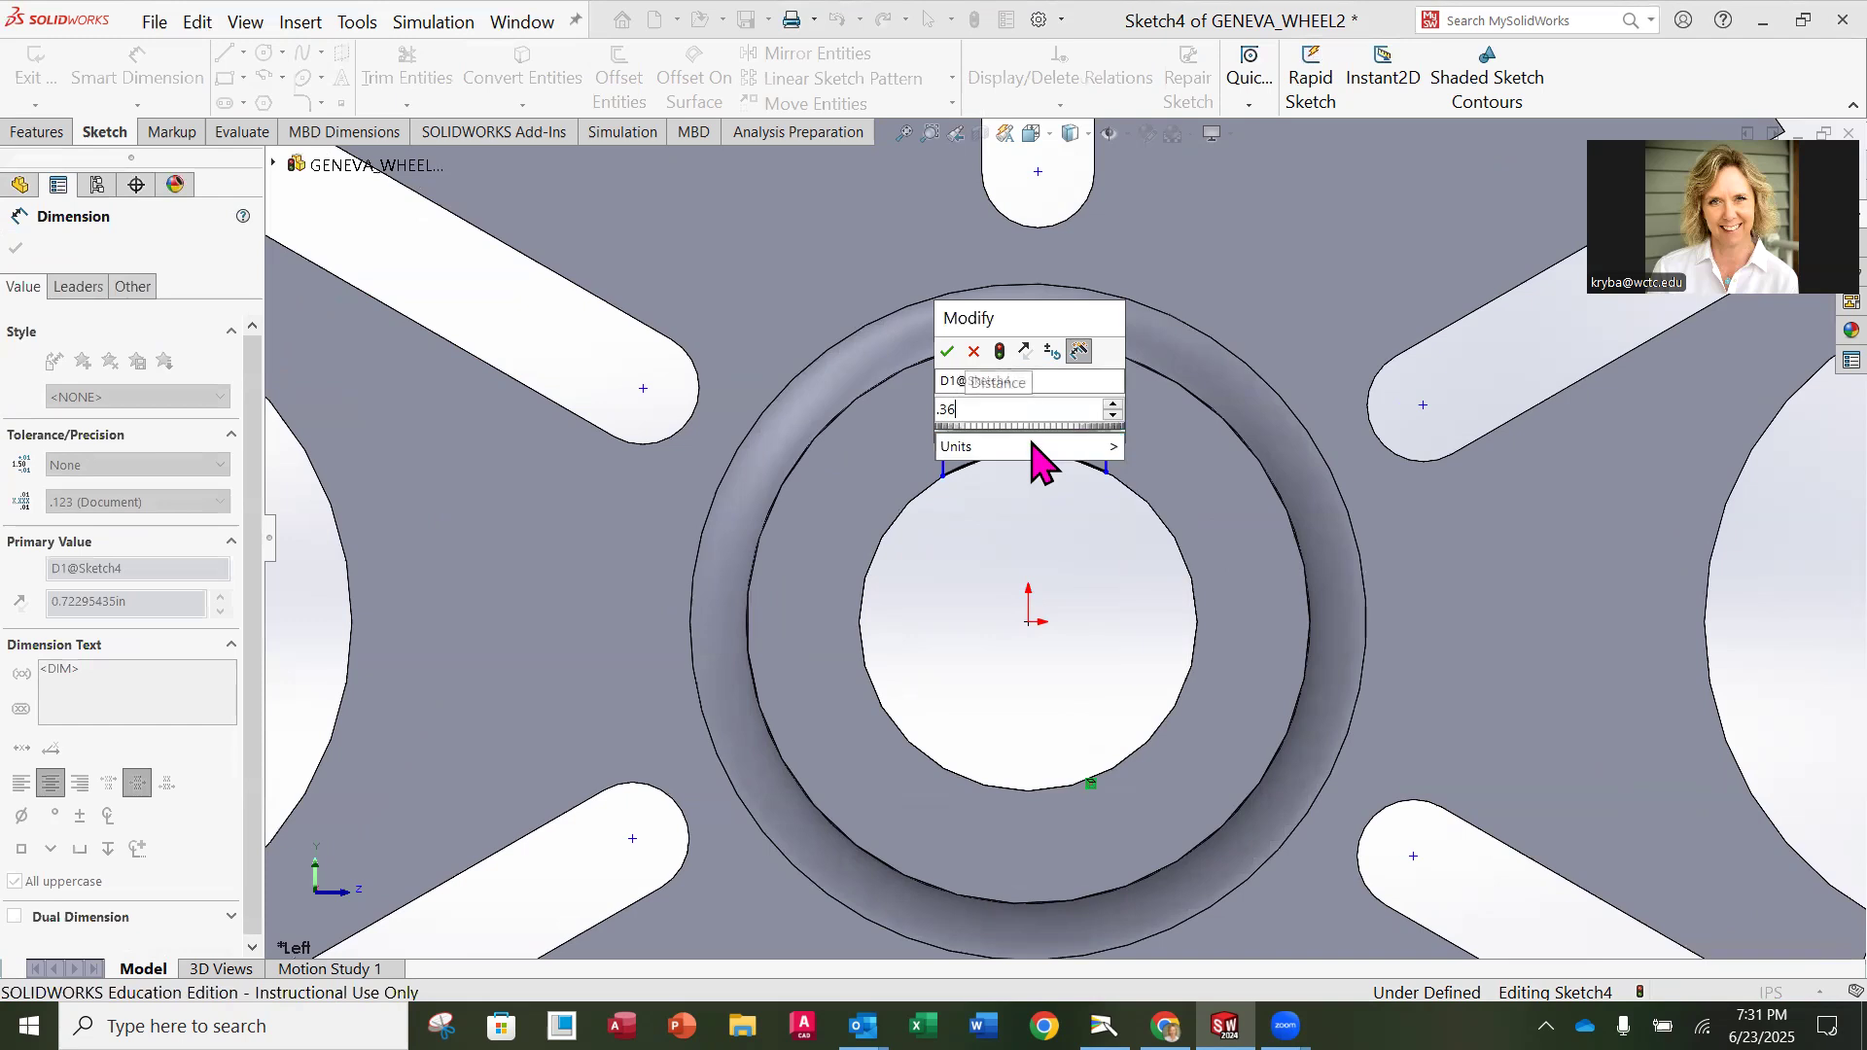
key("Return")
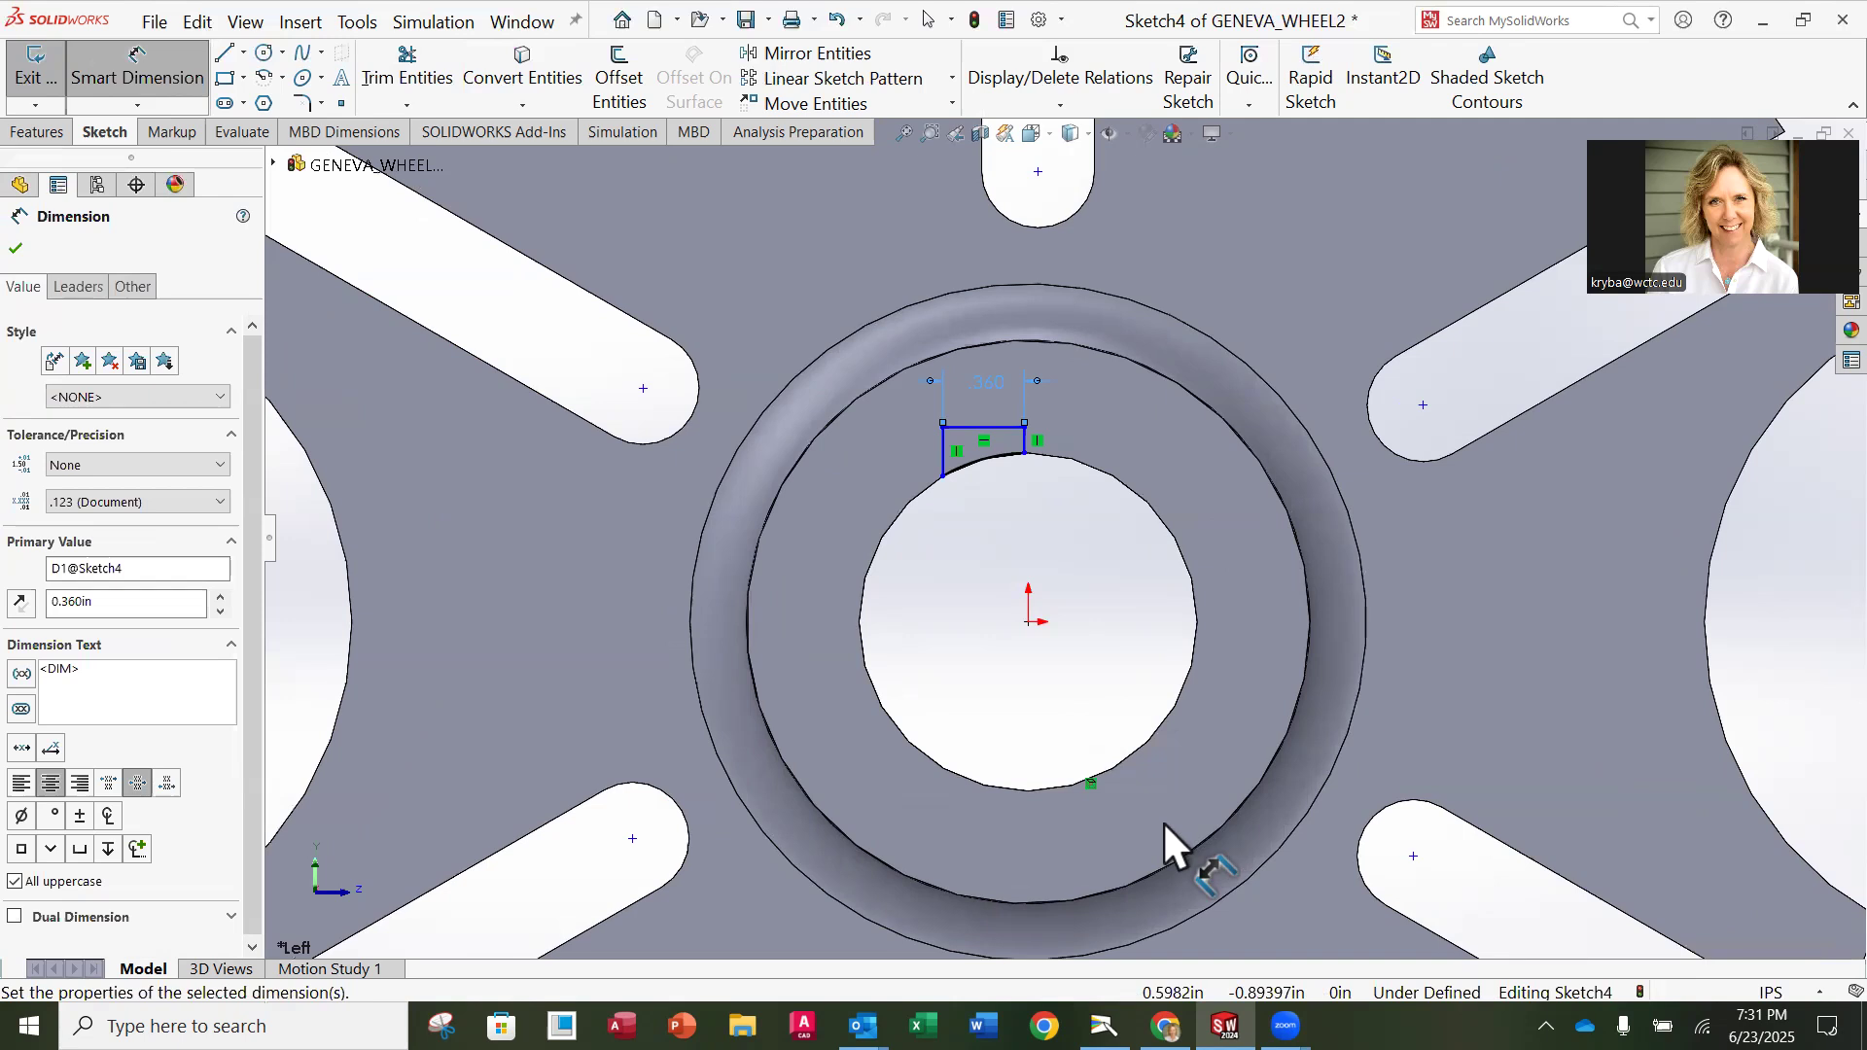
scroll(1162, 575, "down", 3)
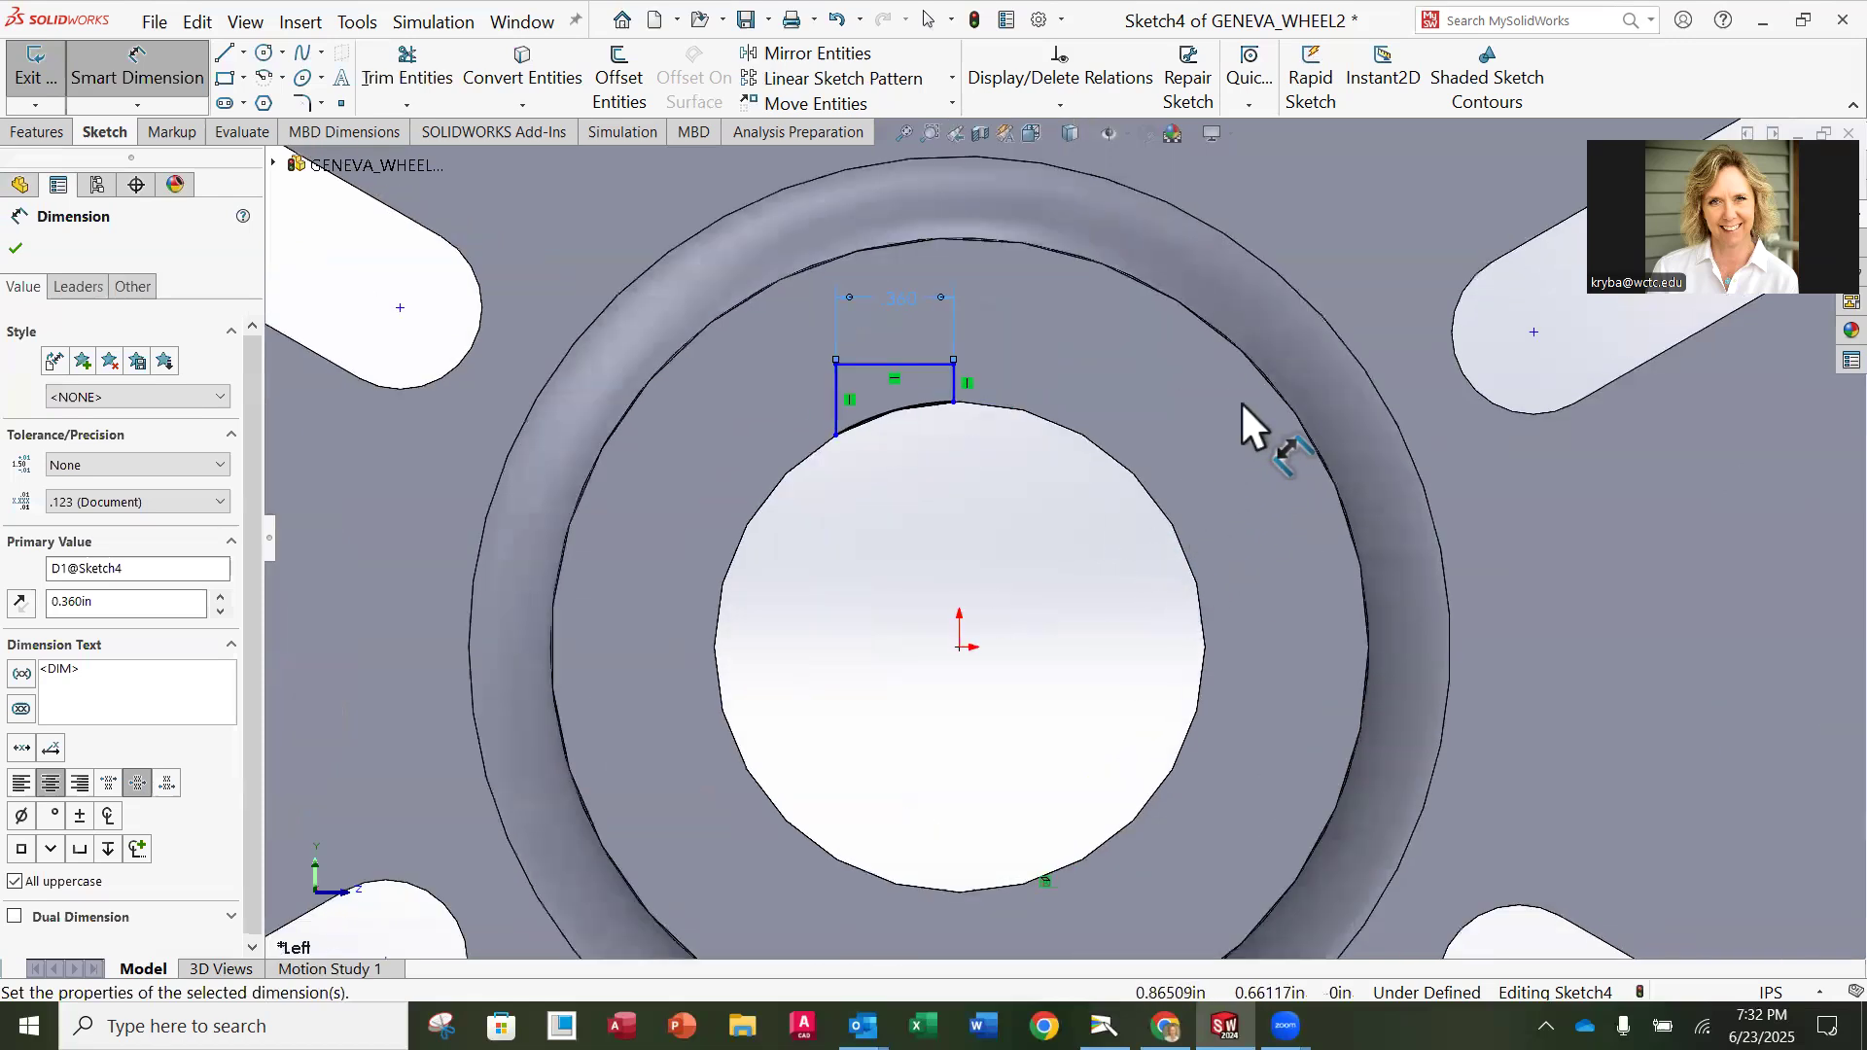
left_click(1319, 220)
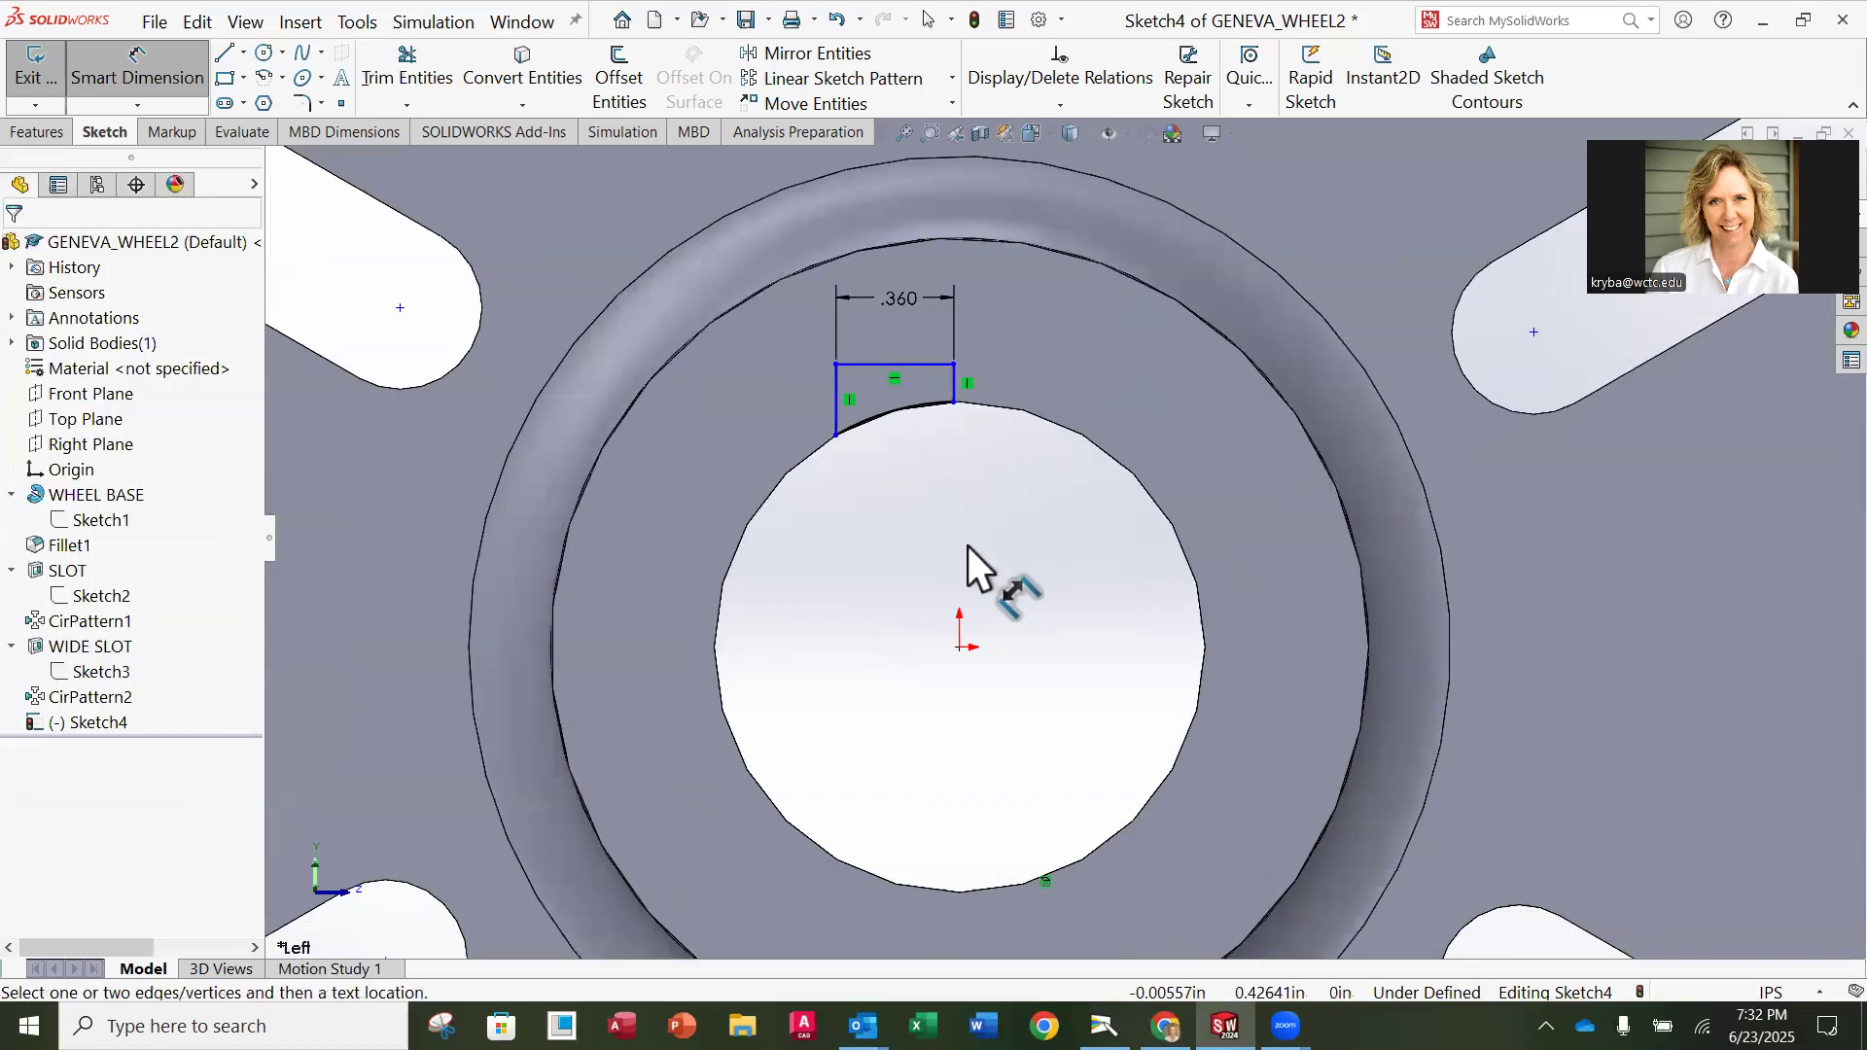
left_click(953, 379)
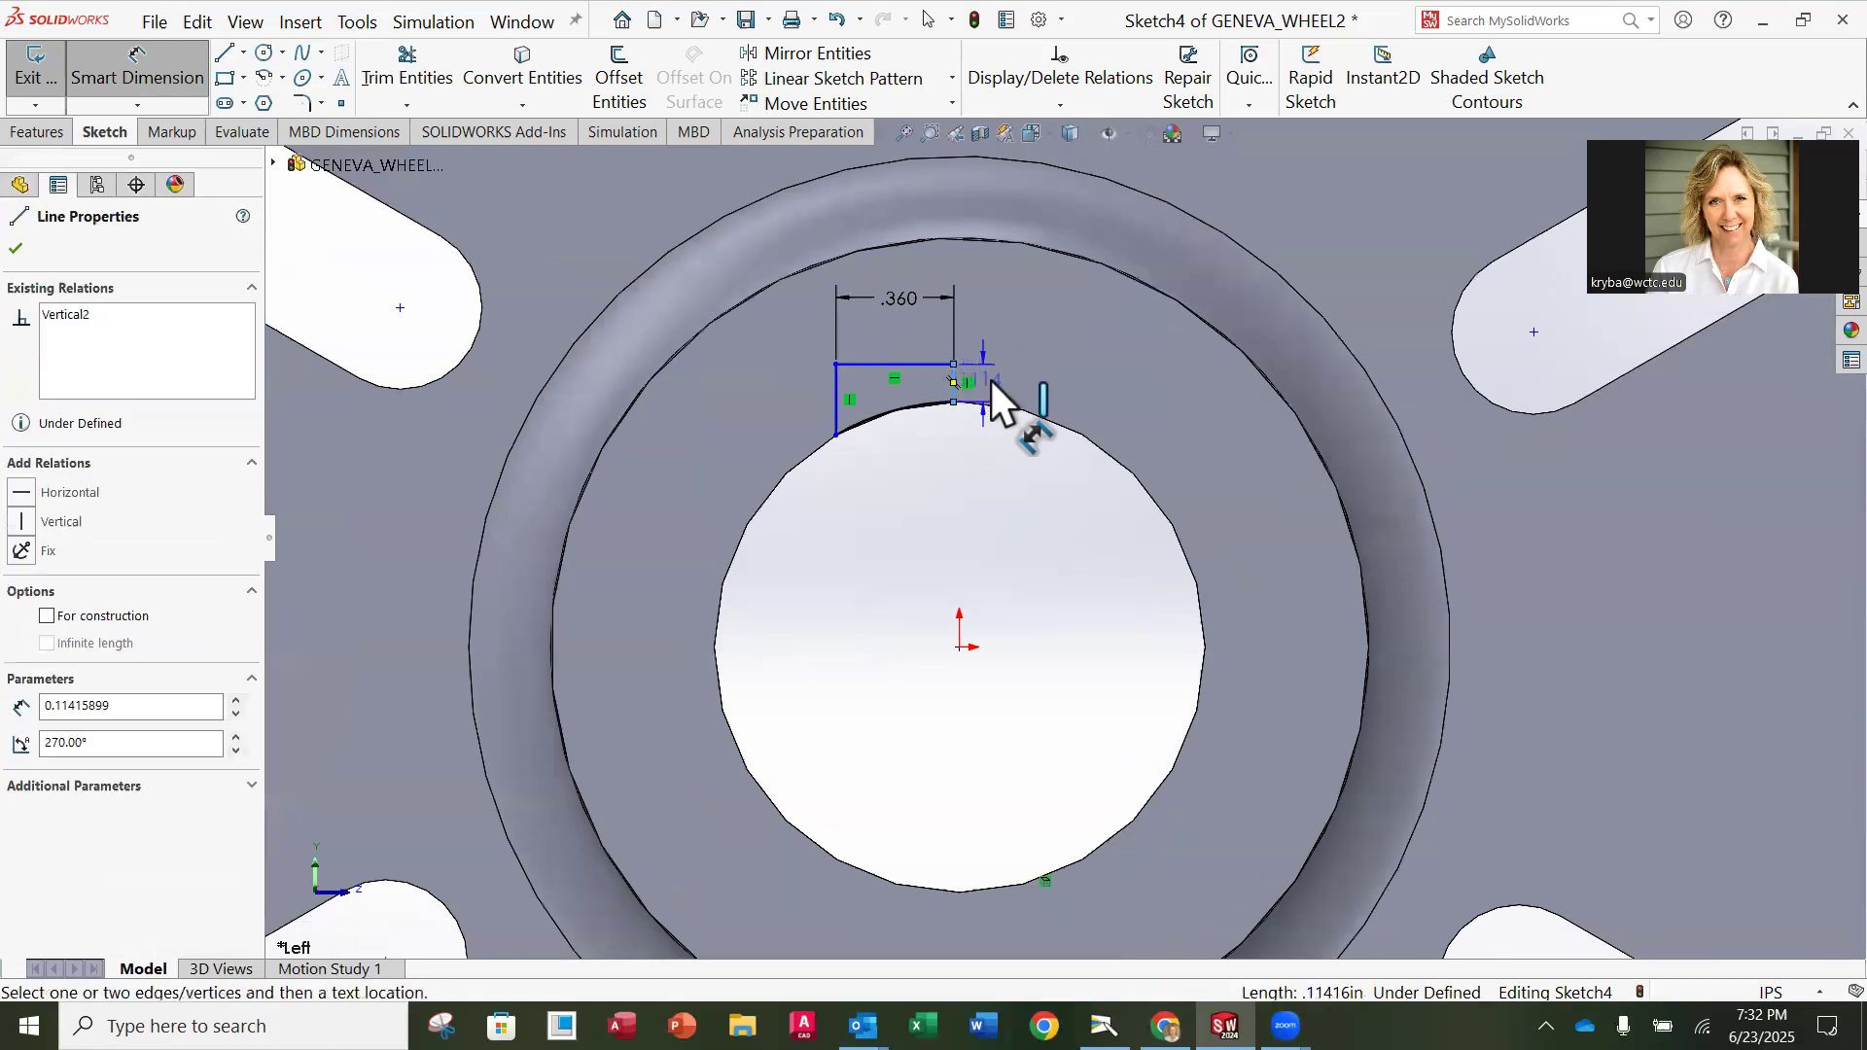
key("Escape")
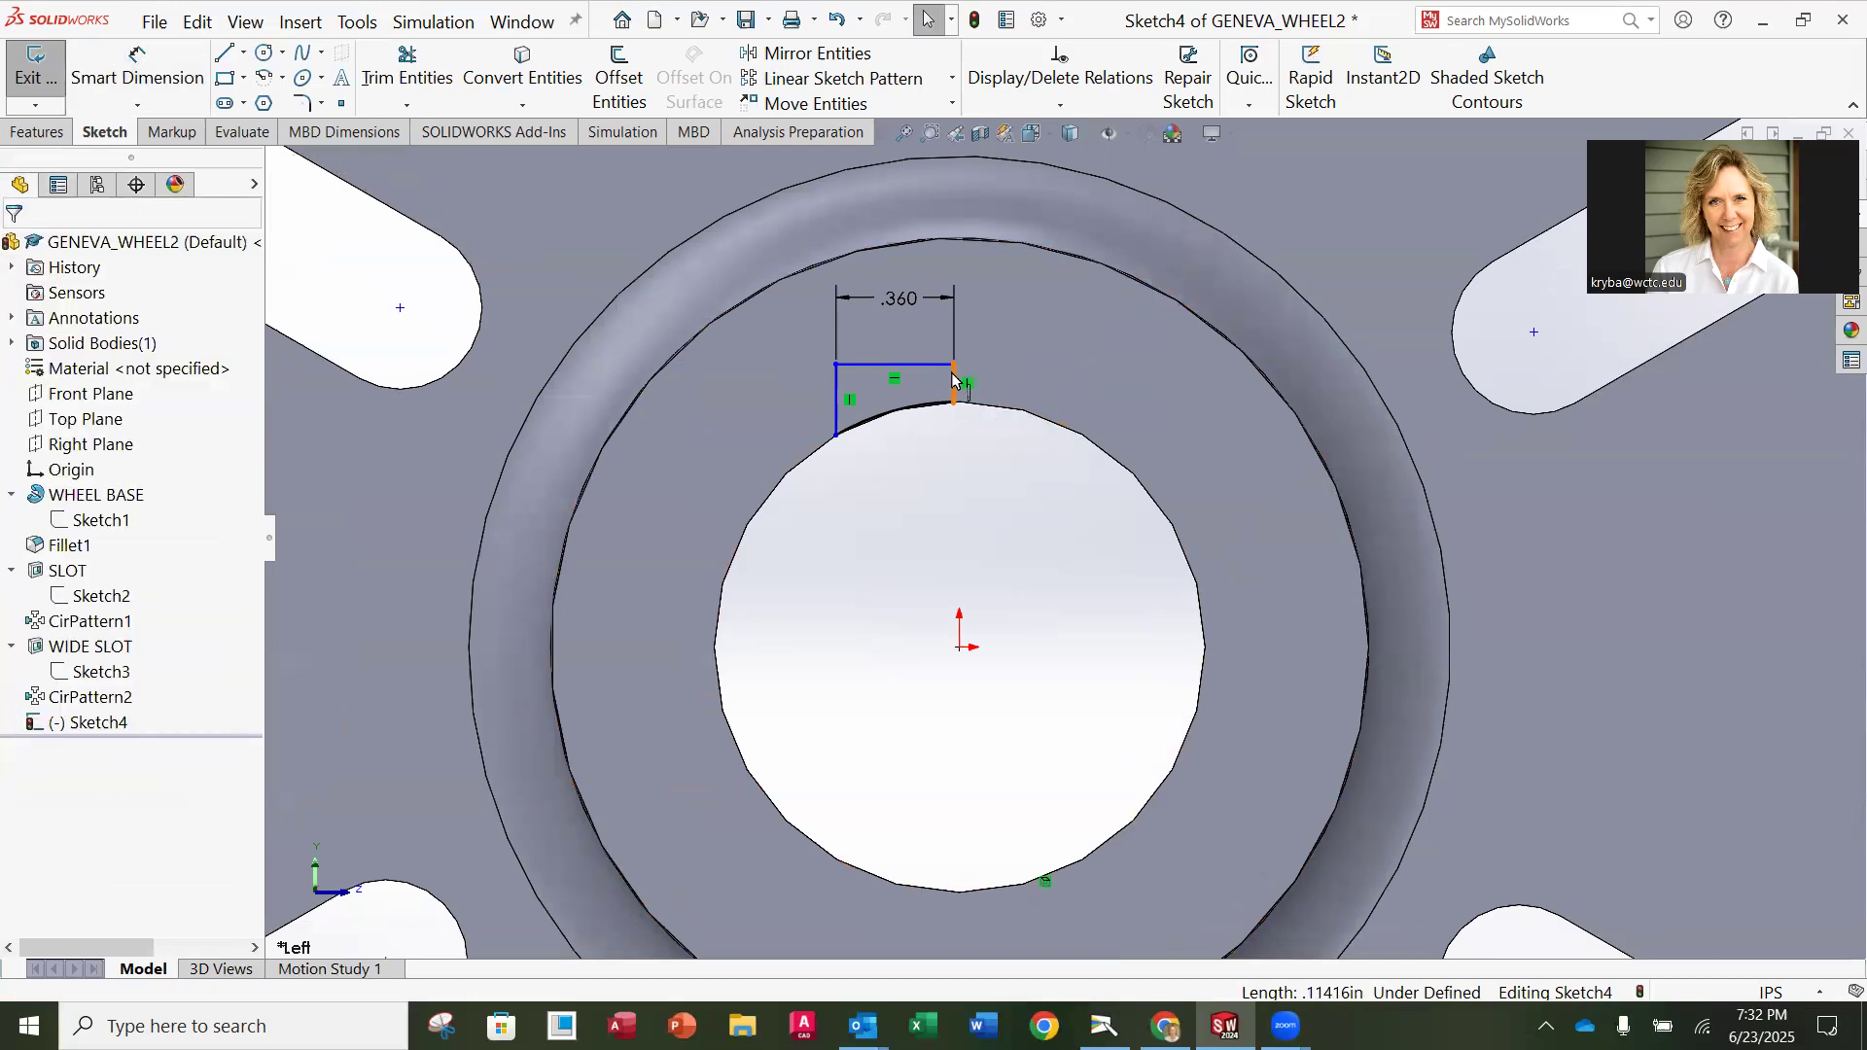
Step: Move the keyway profile's right vertical line outward past the bore's vertical centre, making the profile about 0.604 in wide
left_click(953, 382)
left_click_drag(953, 382, 969, 382)
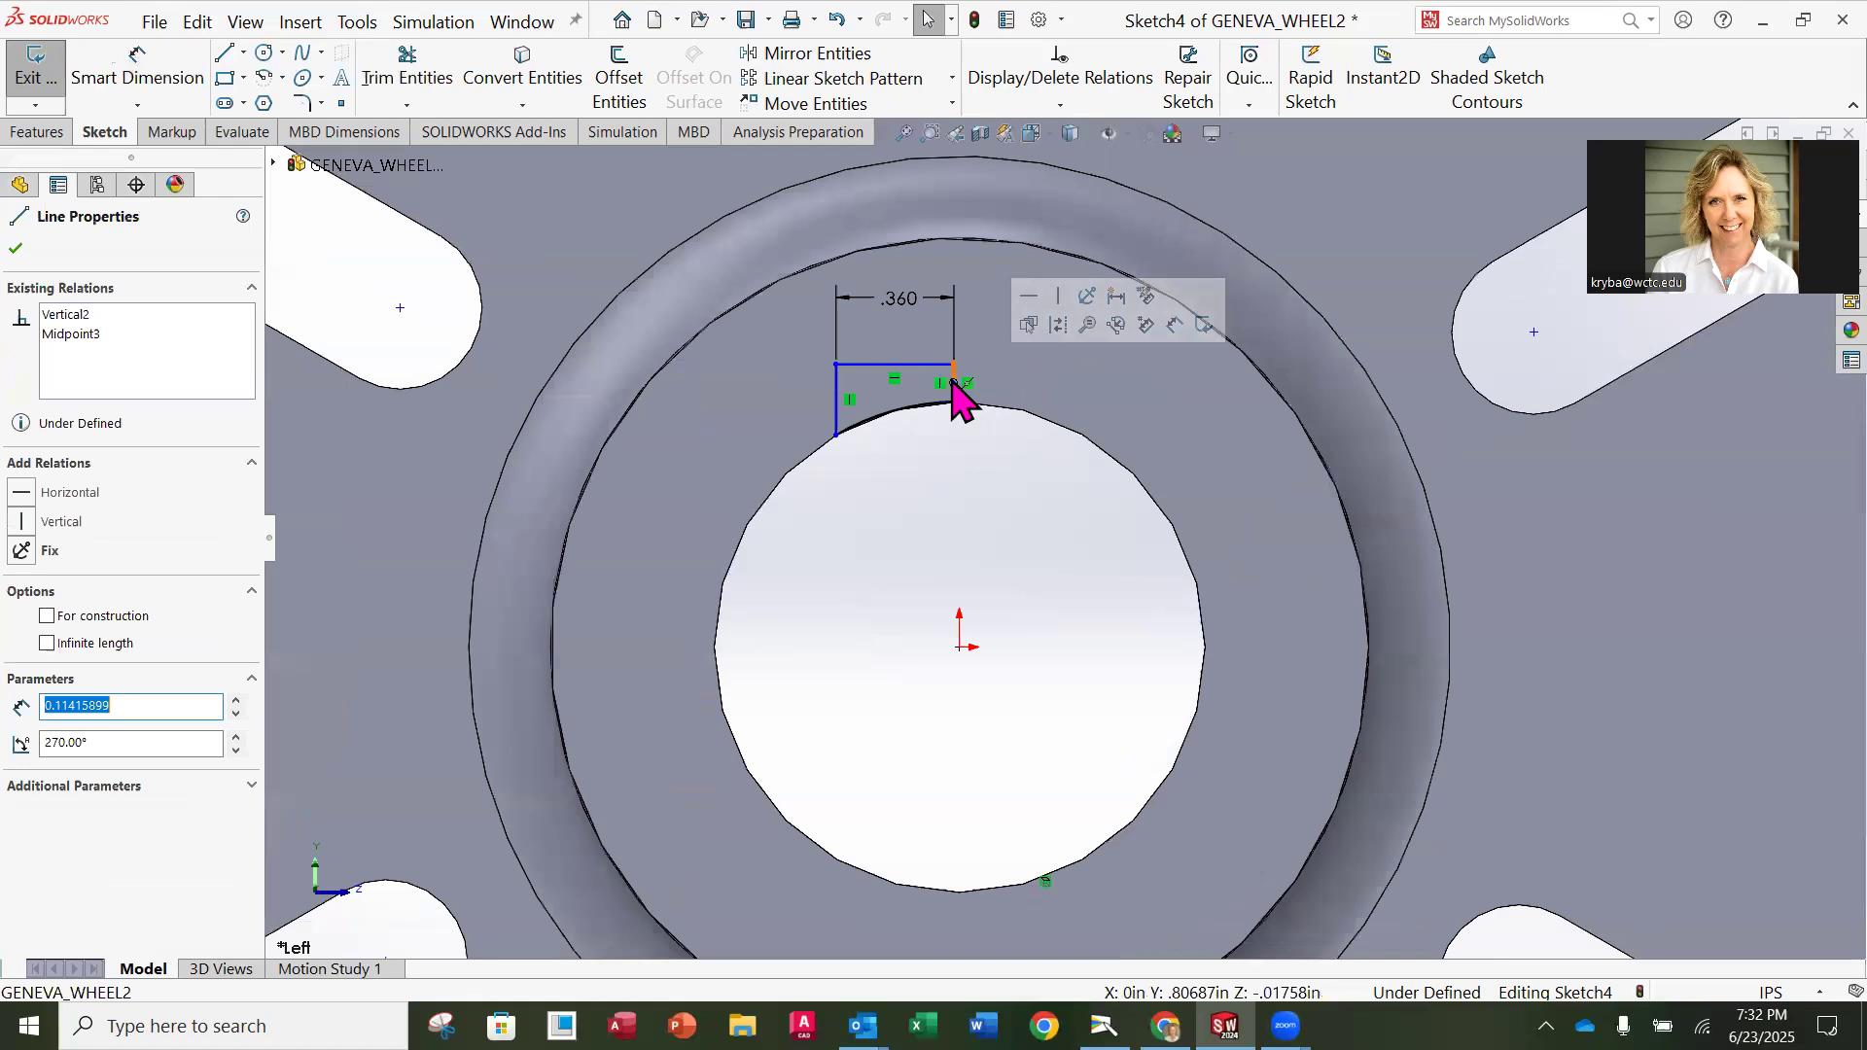
scroll(957, 377, "down", 4)
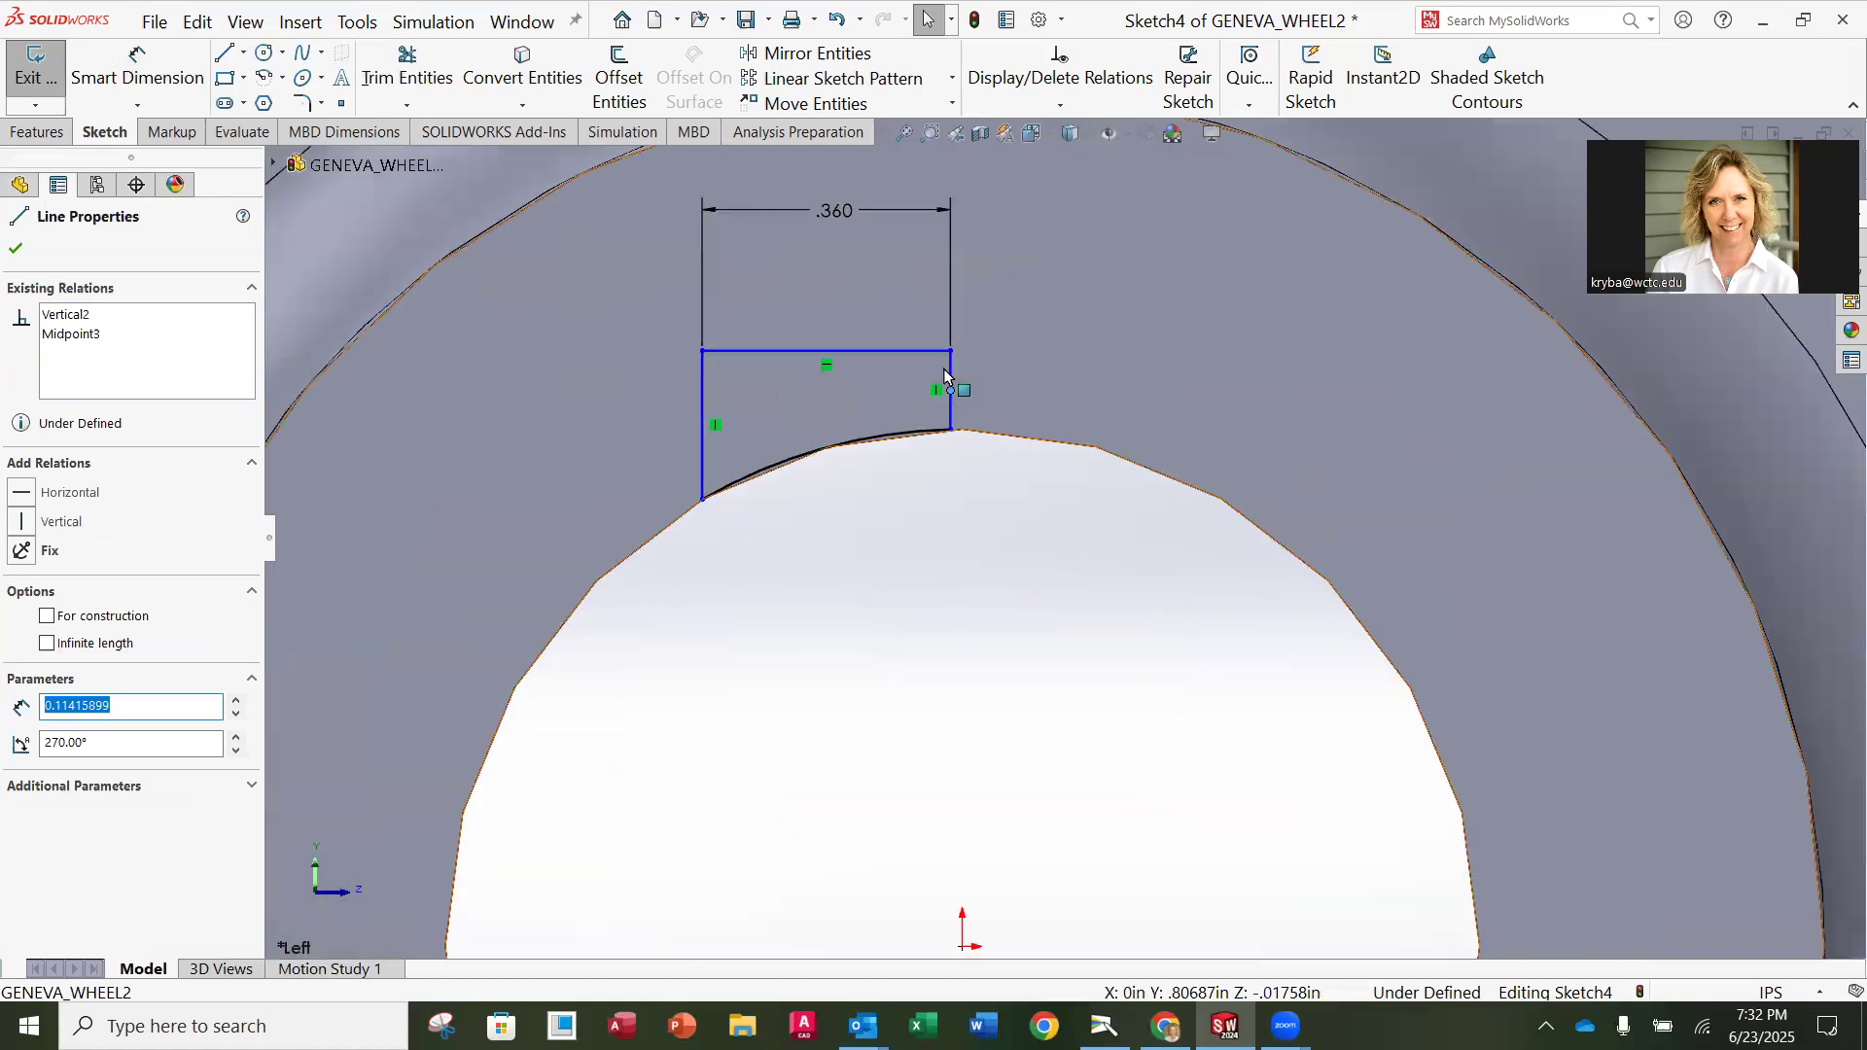
left_click_drag(950, 370, 1138, 438)
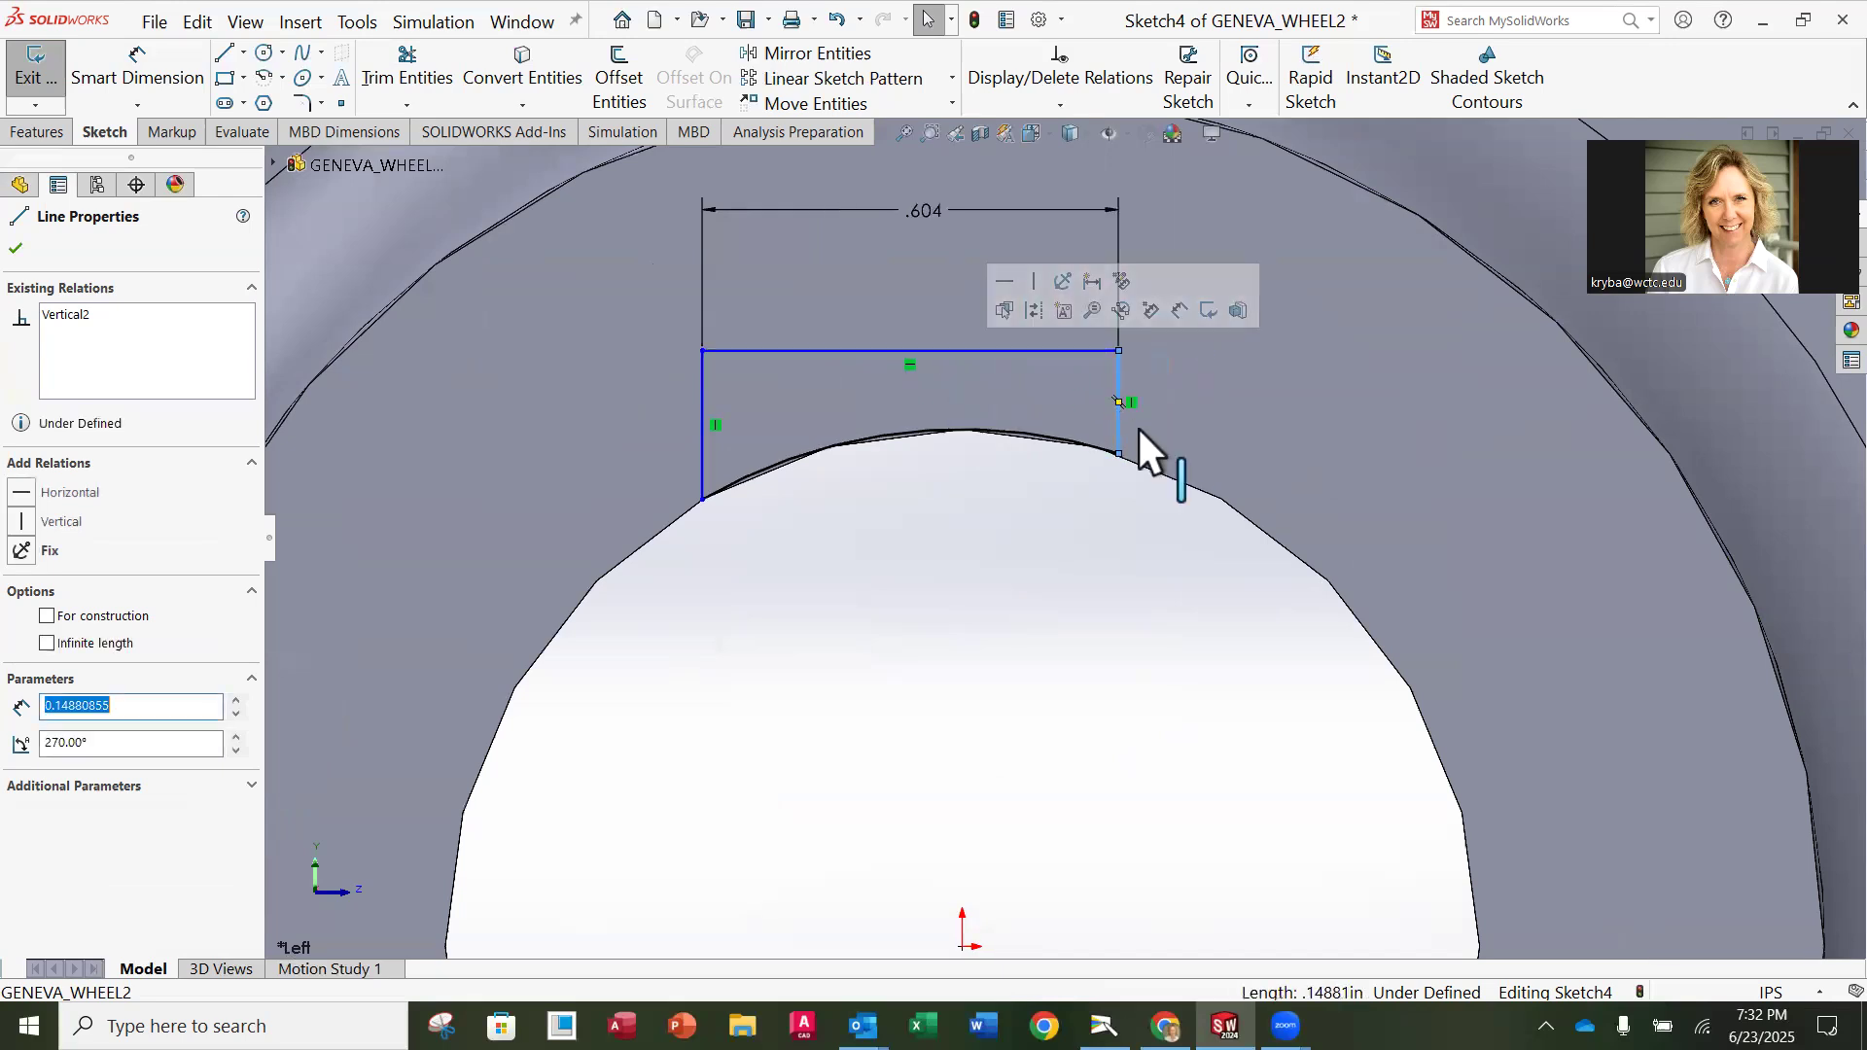
scroll(1140, 483, "up", 1)
scroll(1188, 583, "down", 1)
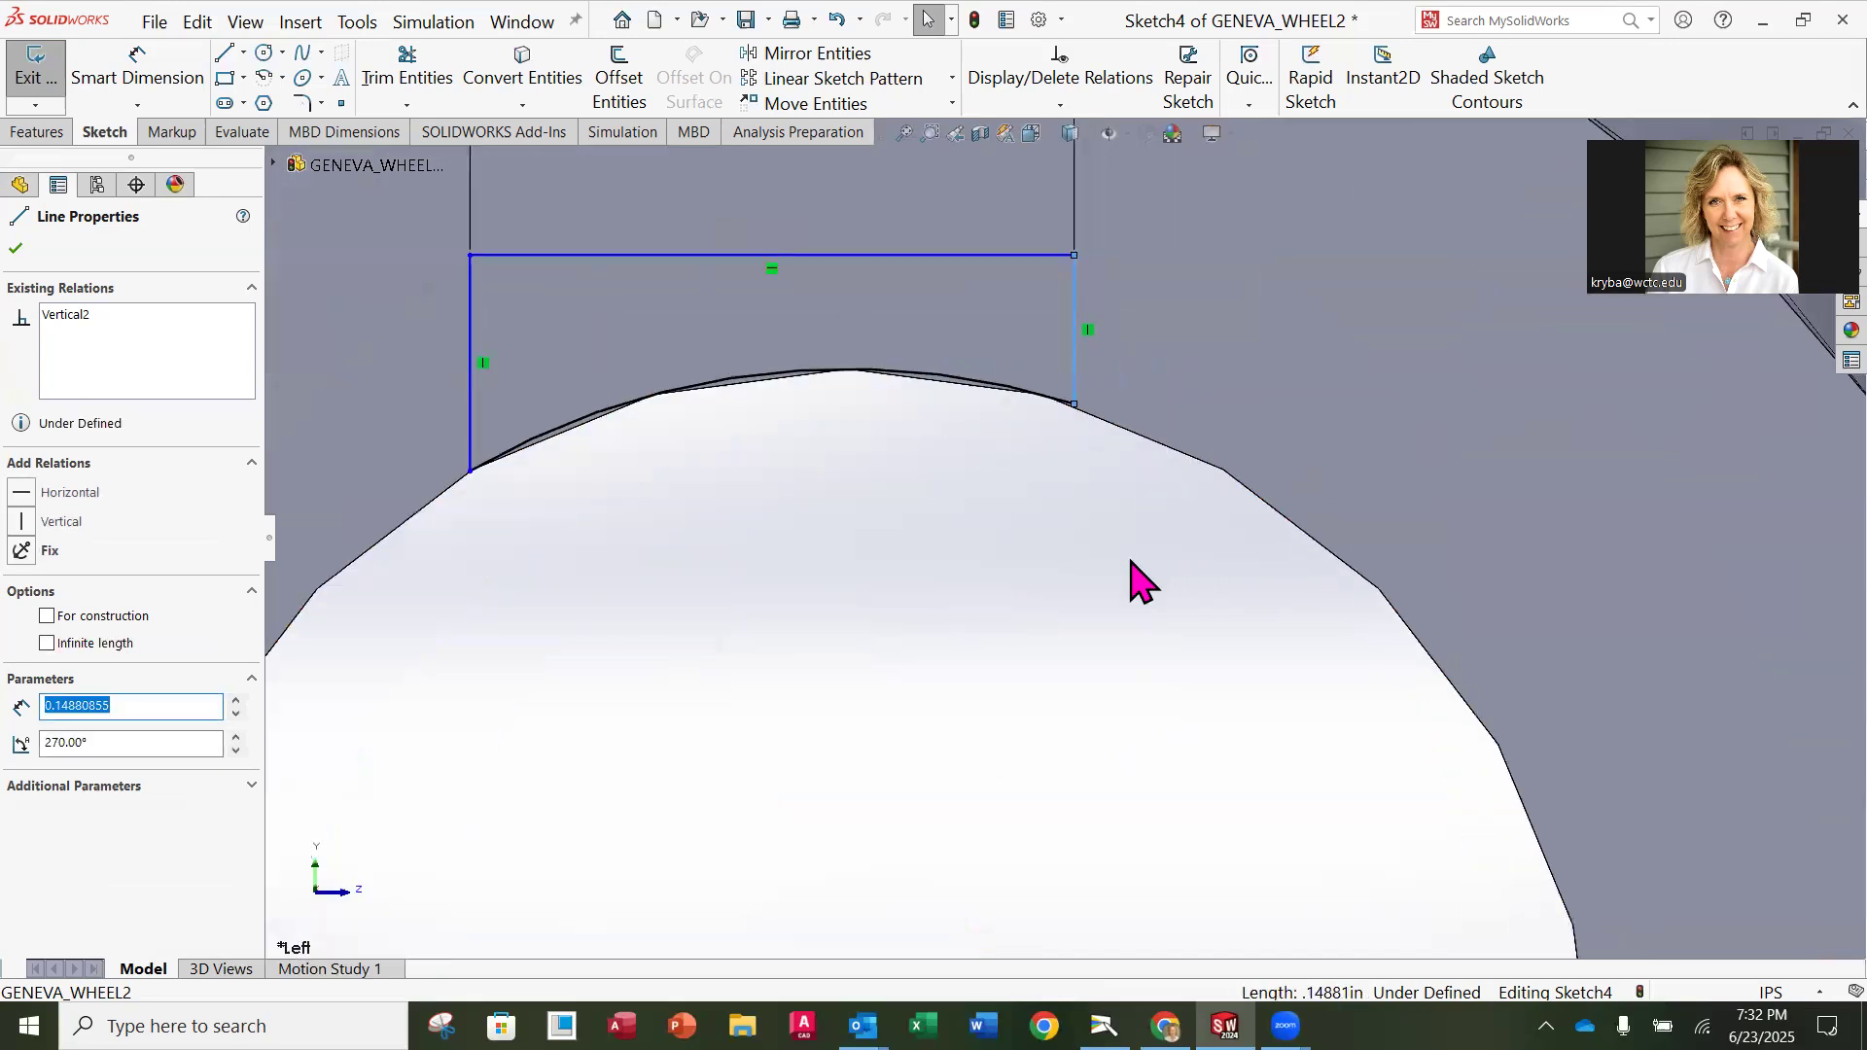
scroll(1135, 576, "up", 2)
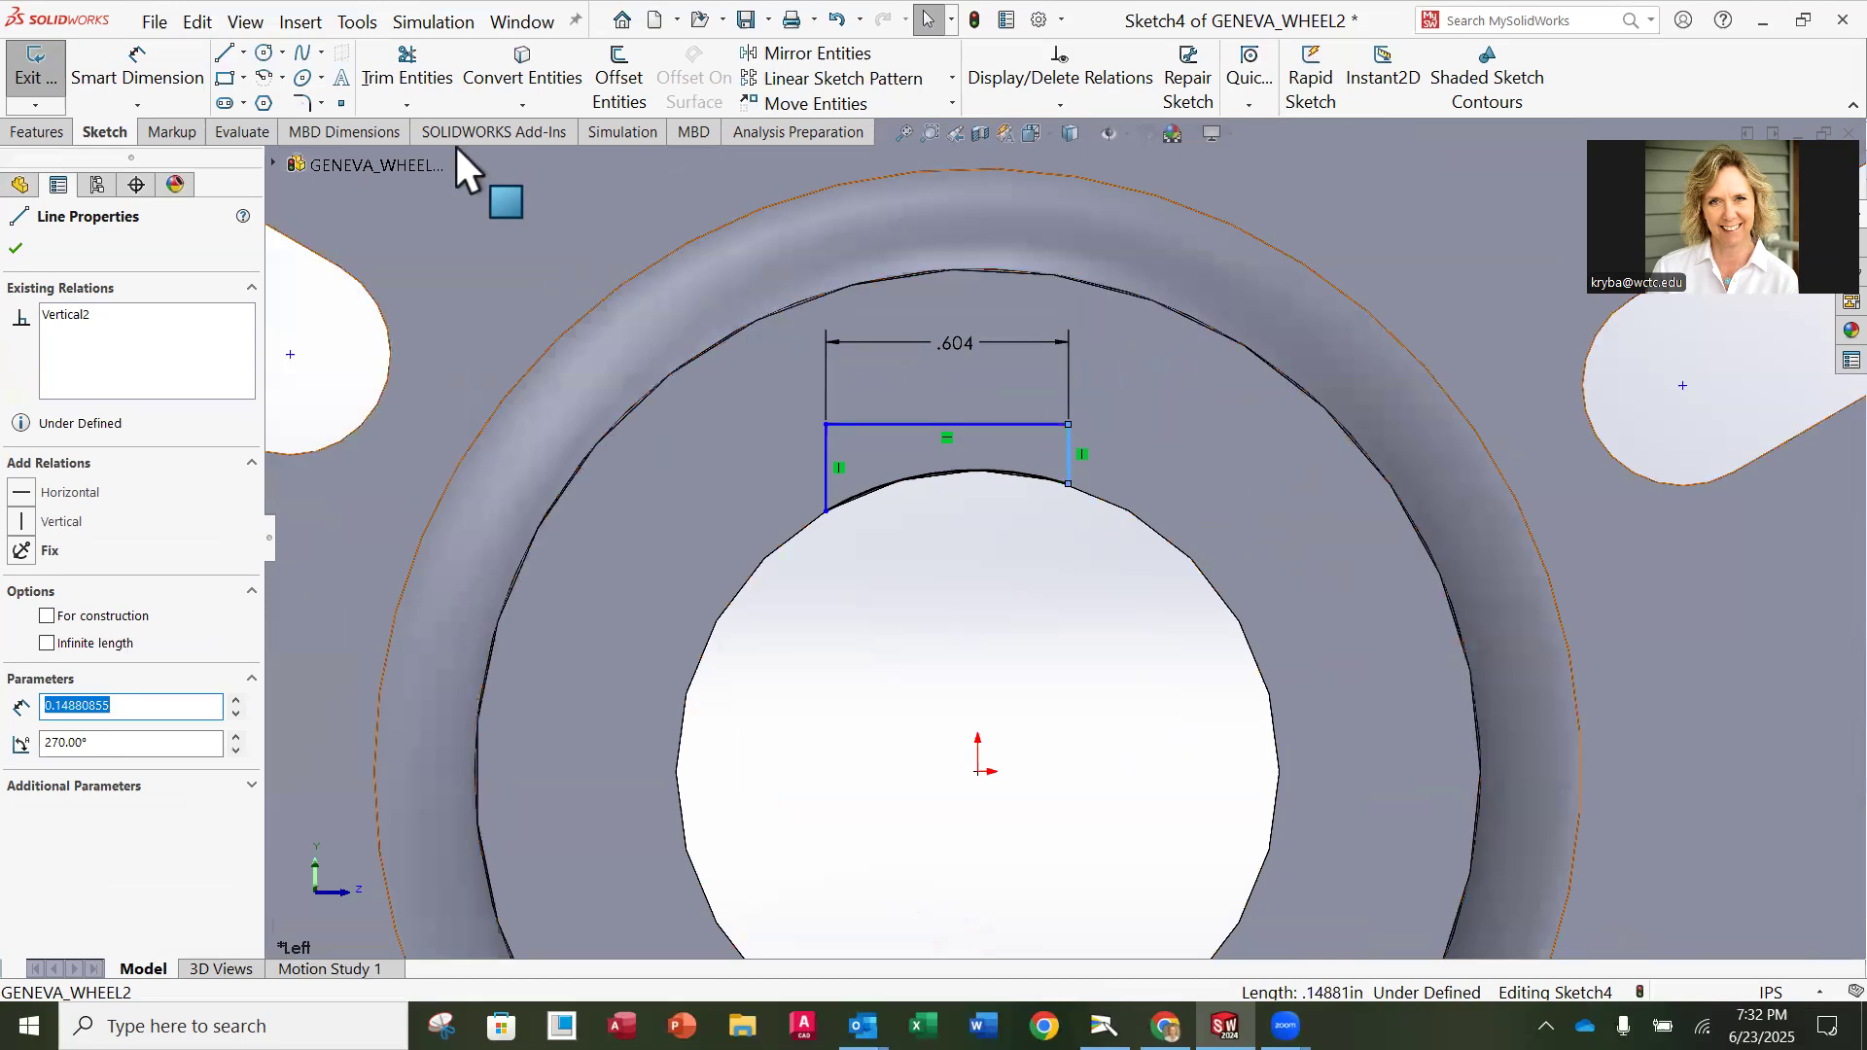
Step: Dimension the keyway profile's right vertical line at 0.18 in horizontally from the origin
left_click(194, 73)
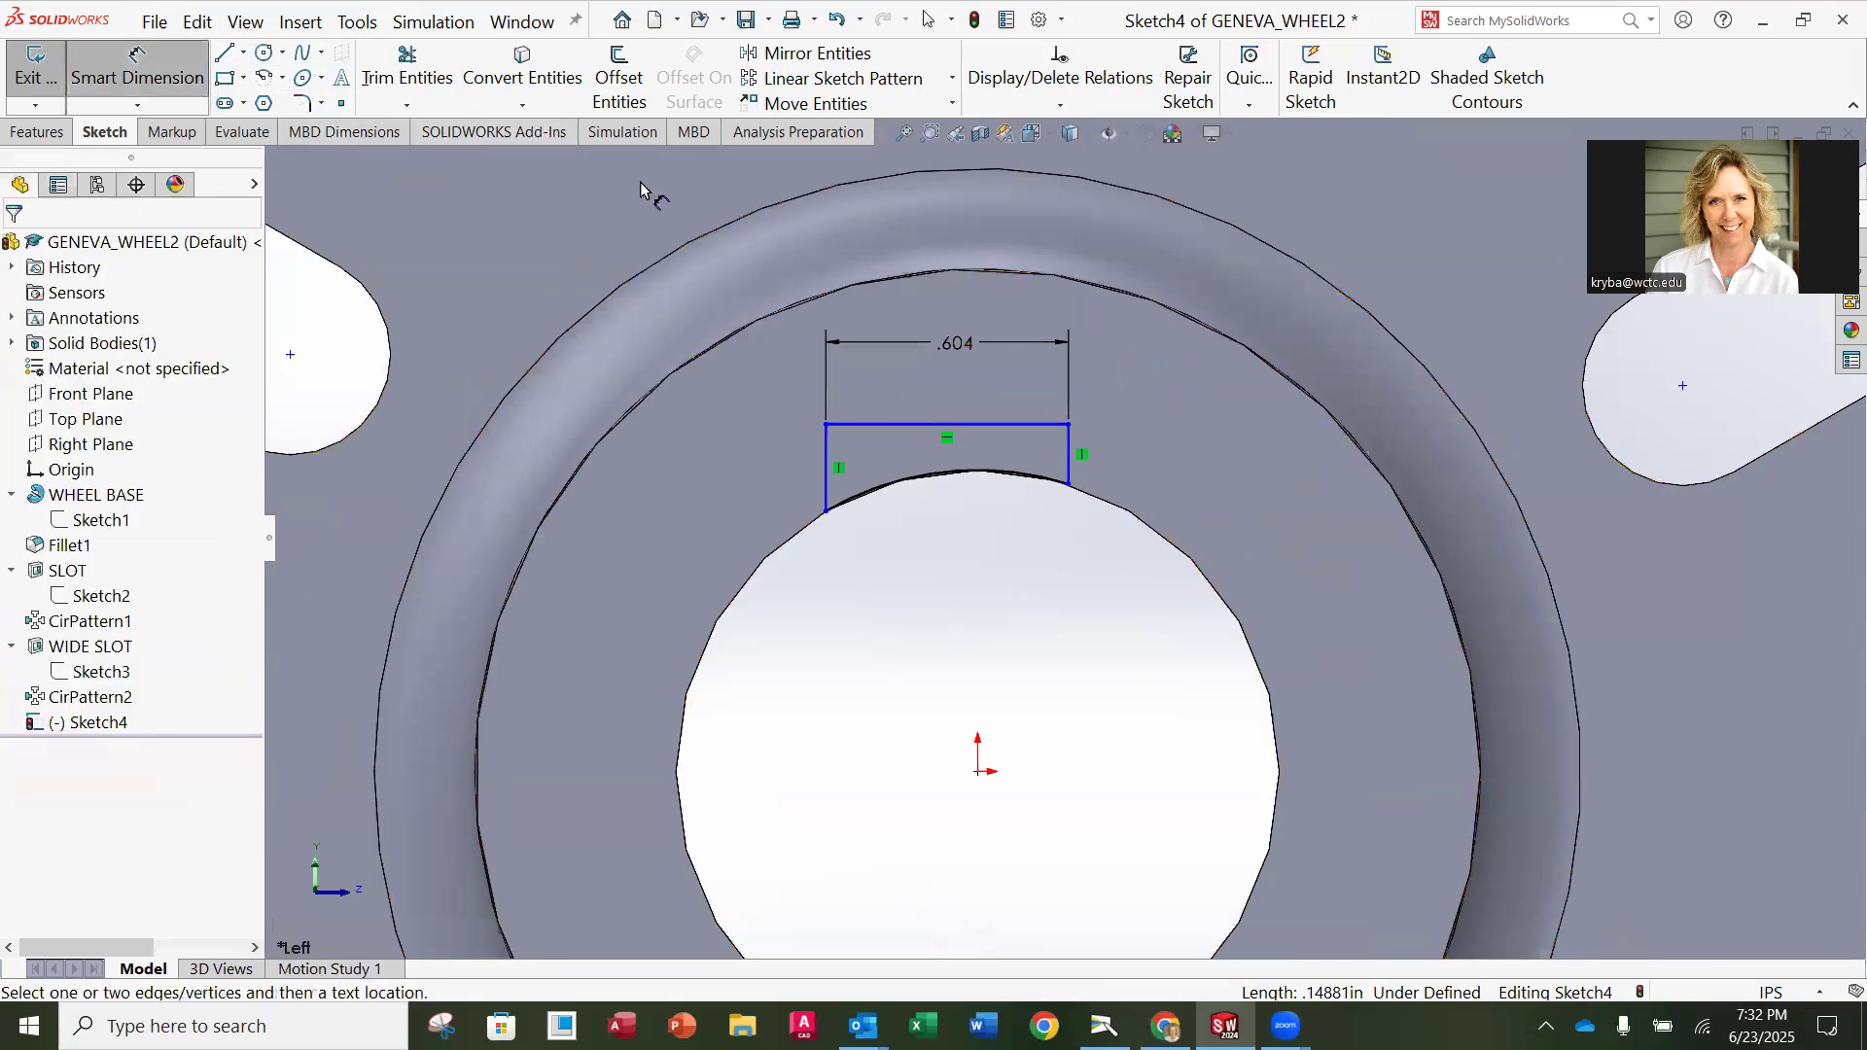
left_click(1071, 469)
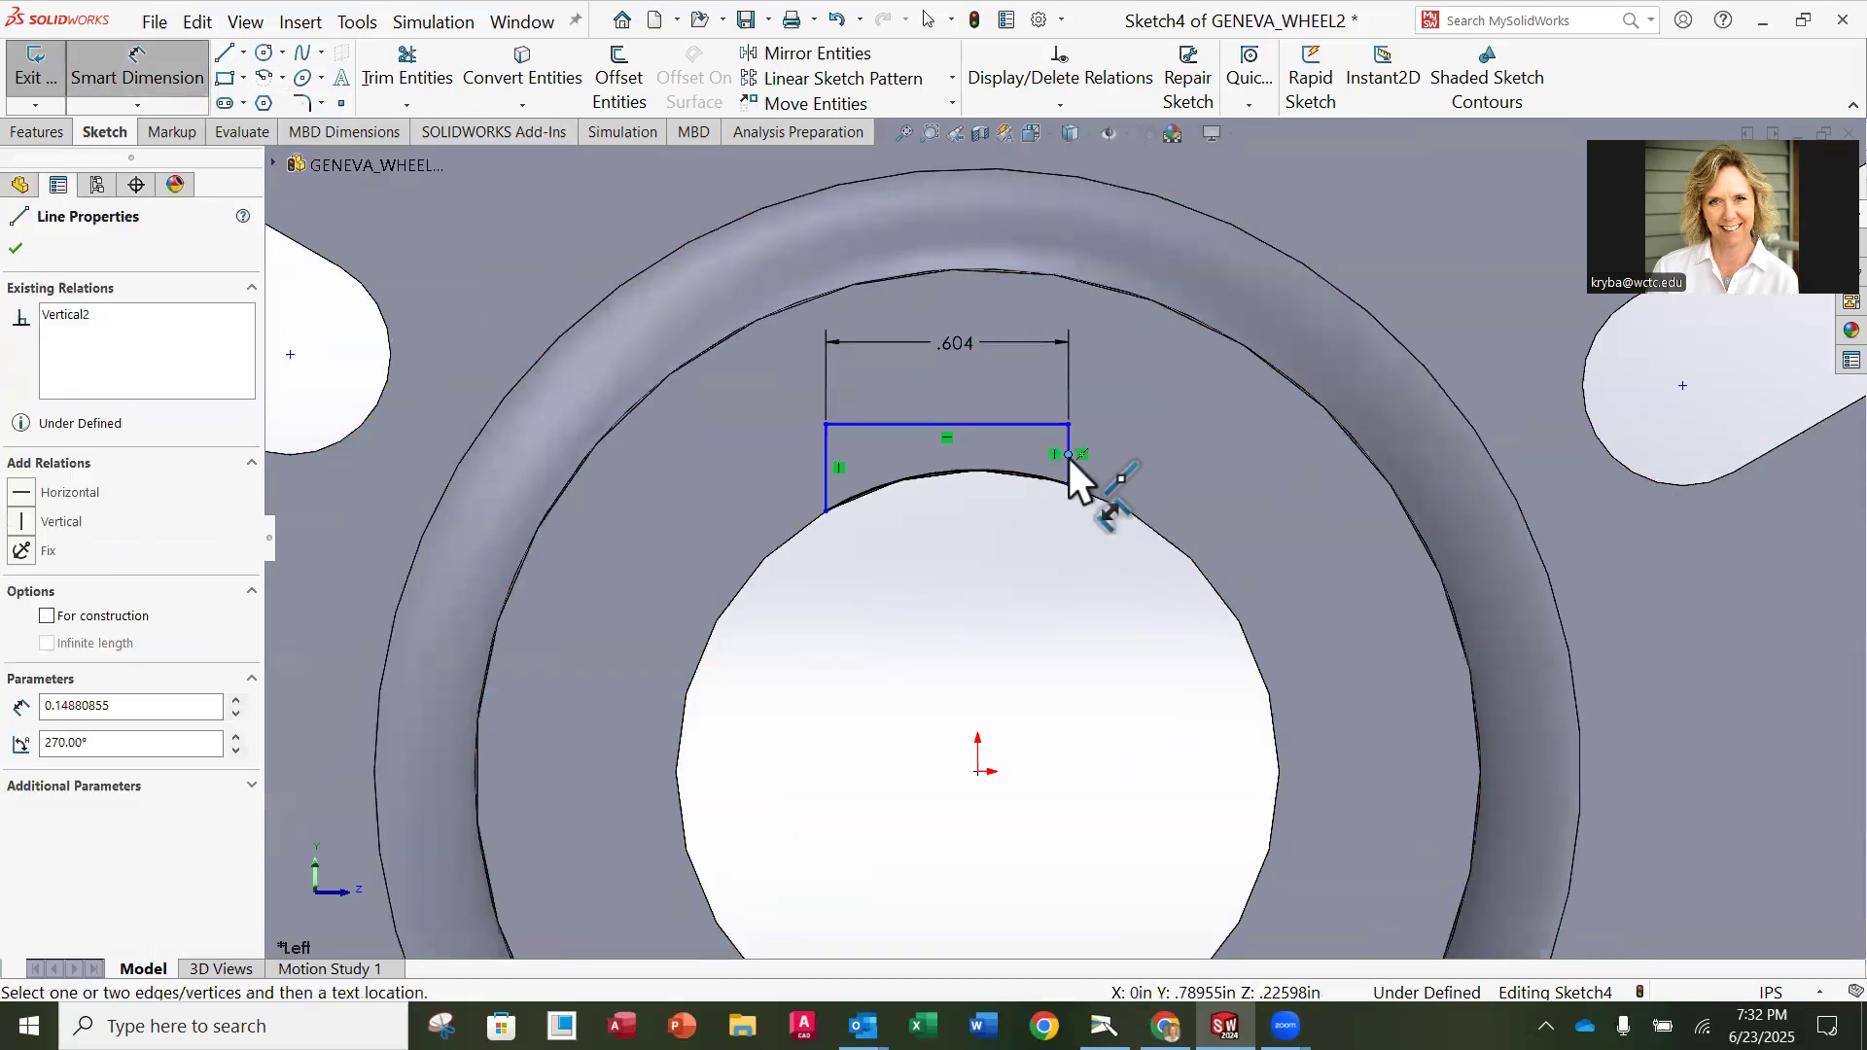
left_click(980, 771)
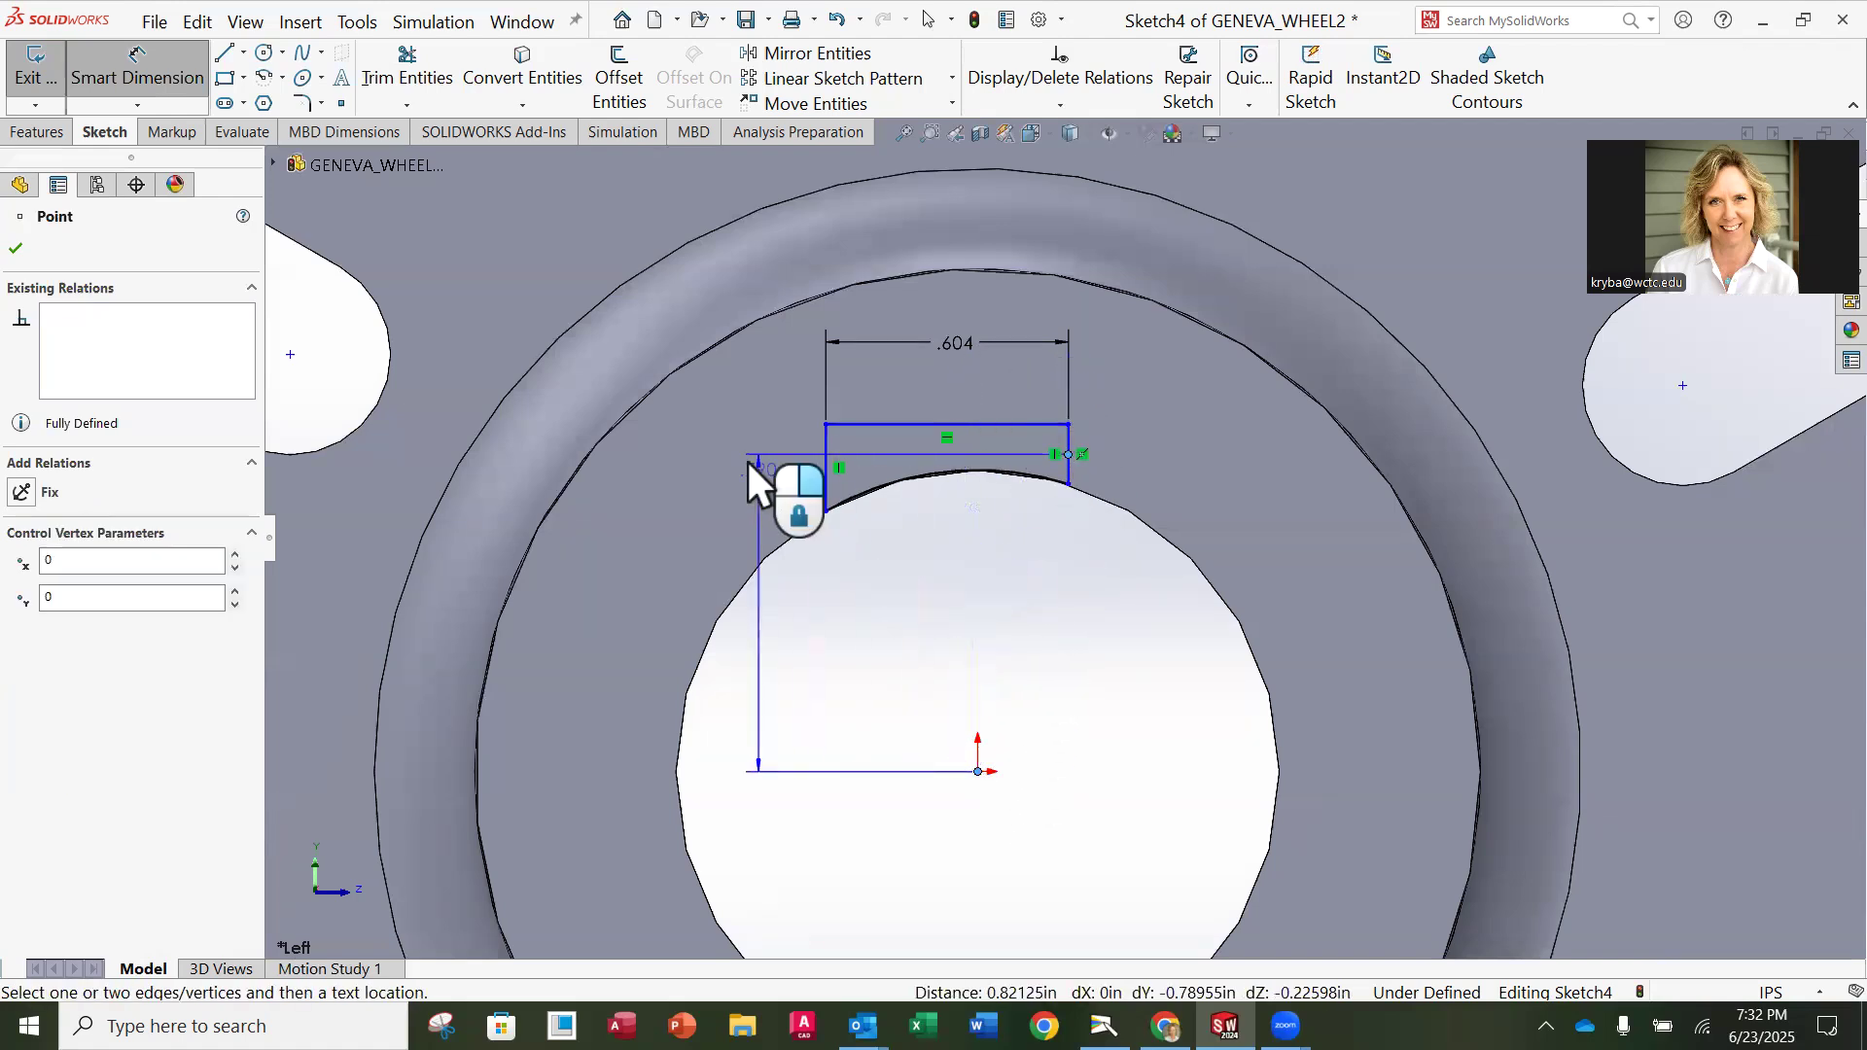
left_click(1013, 371)
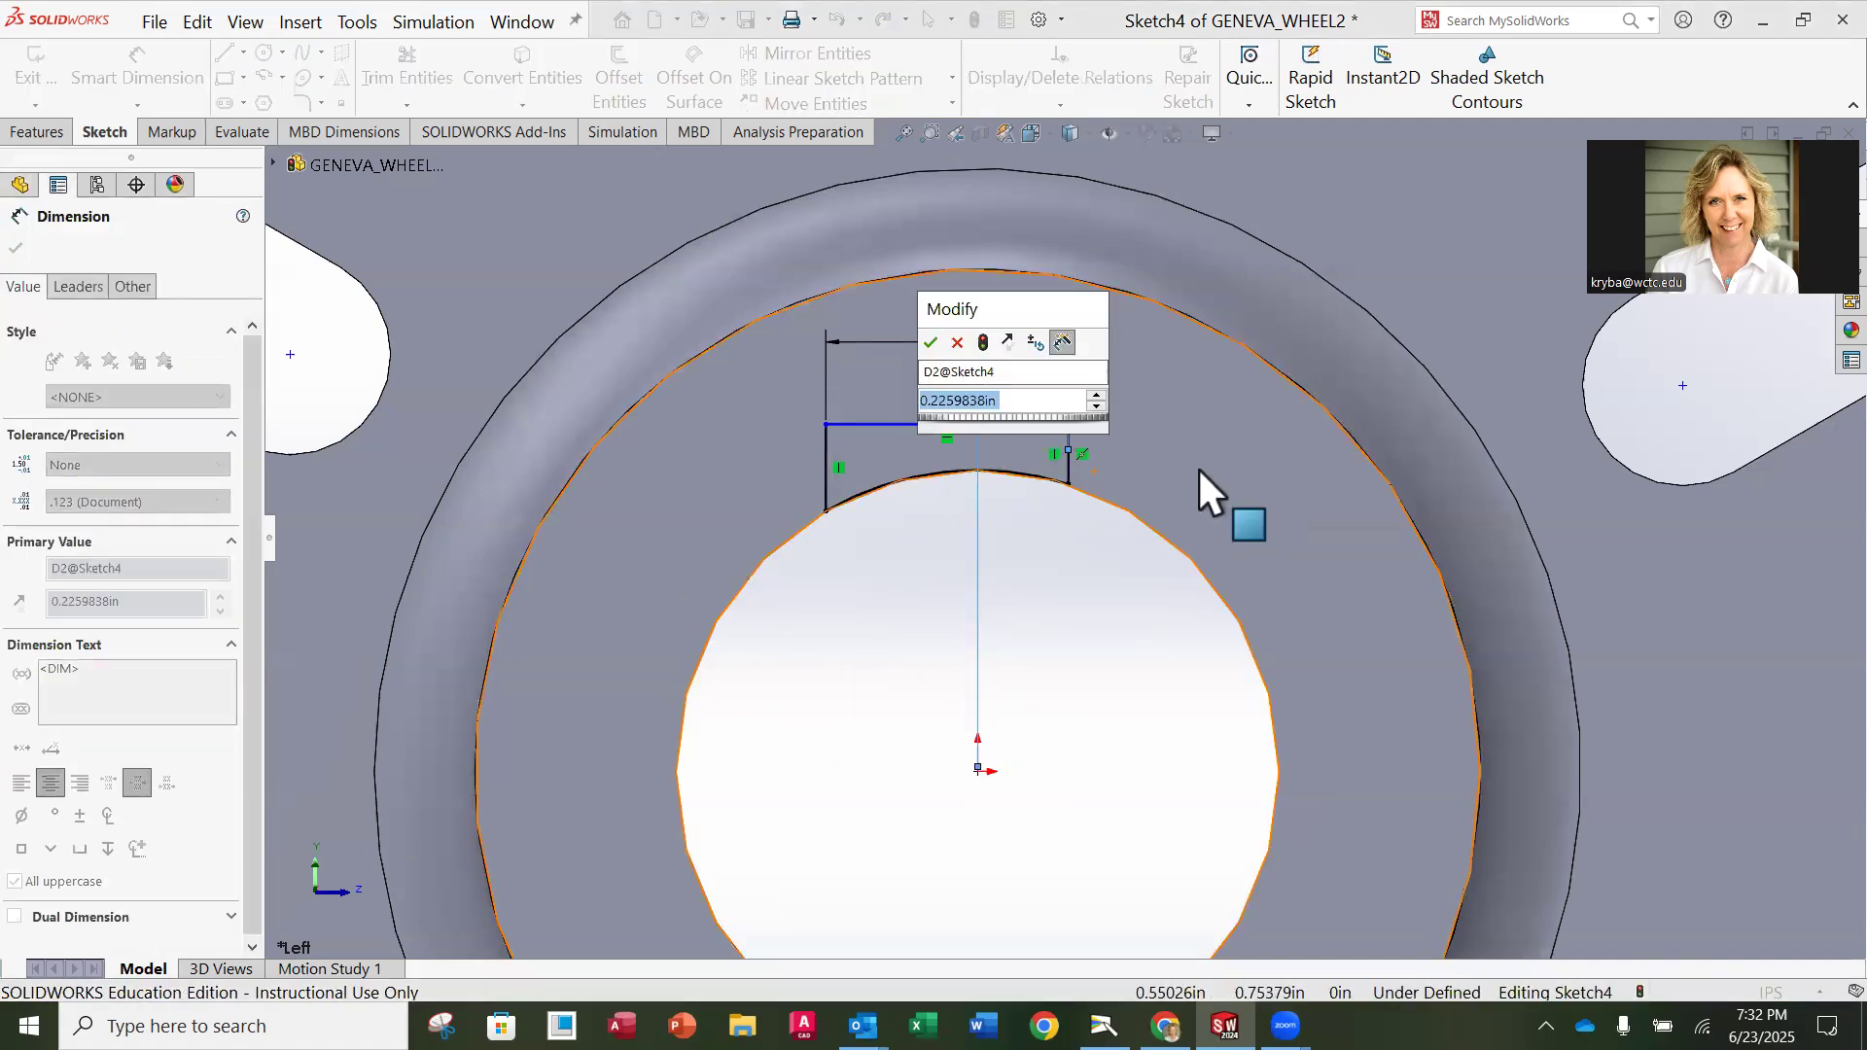
type(".18")
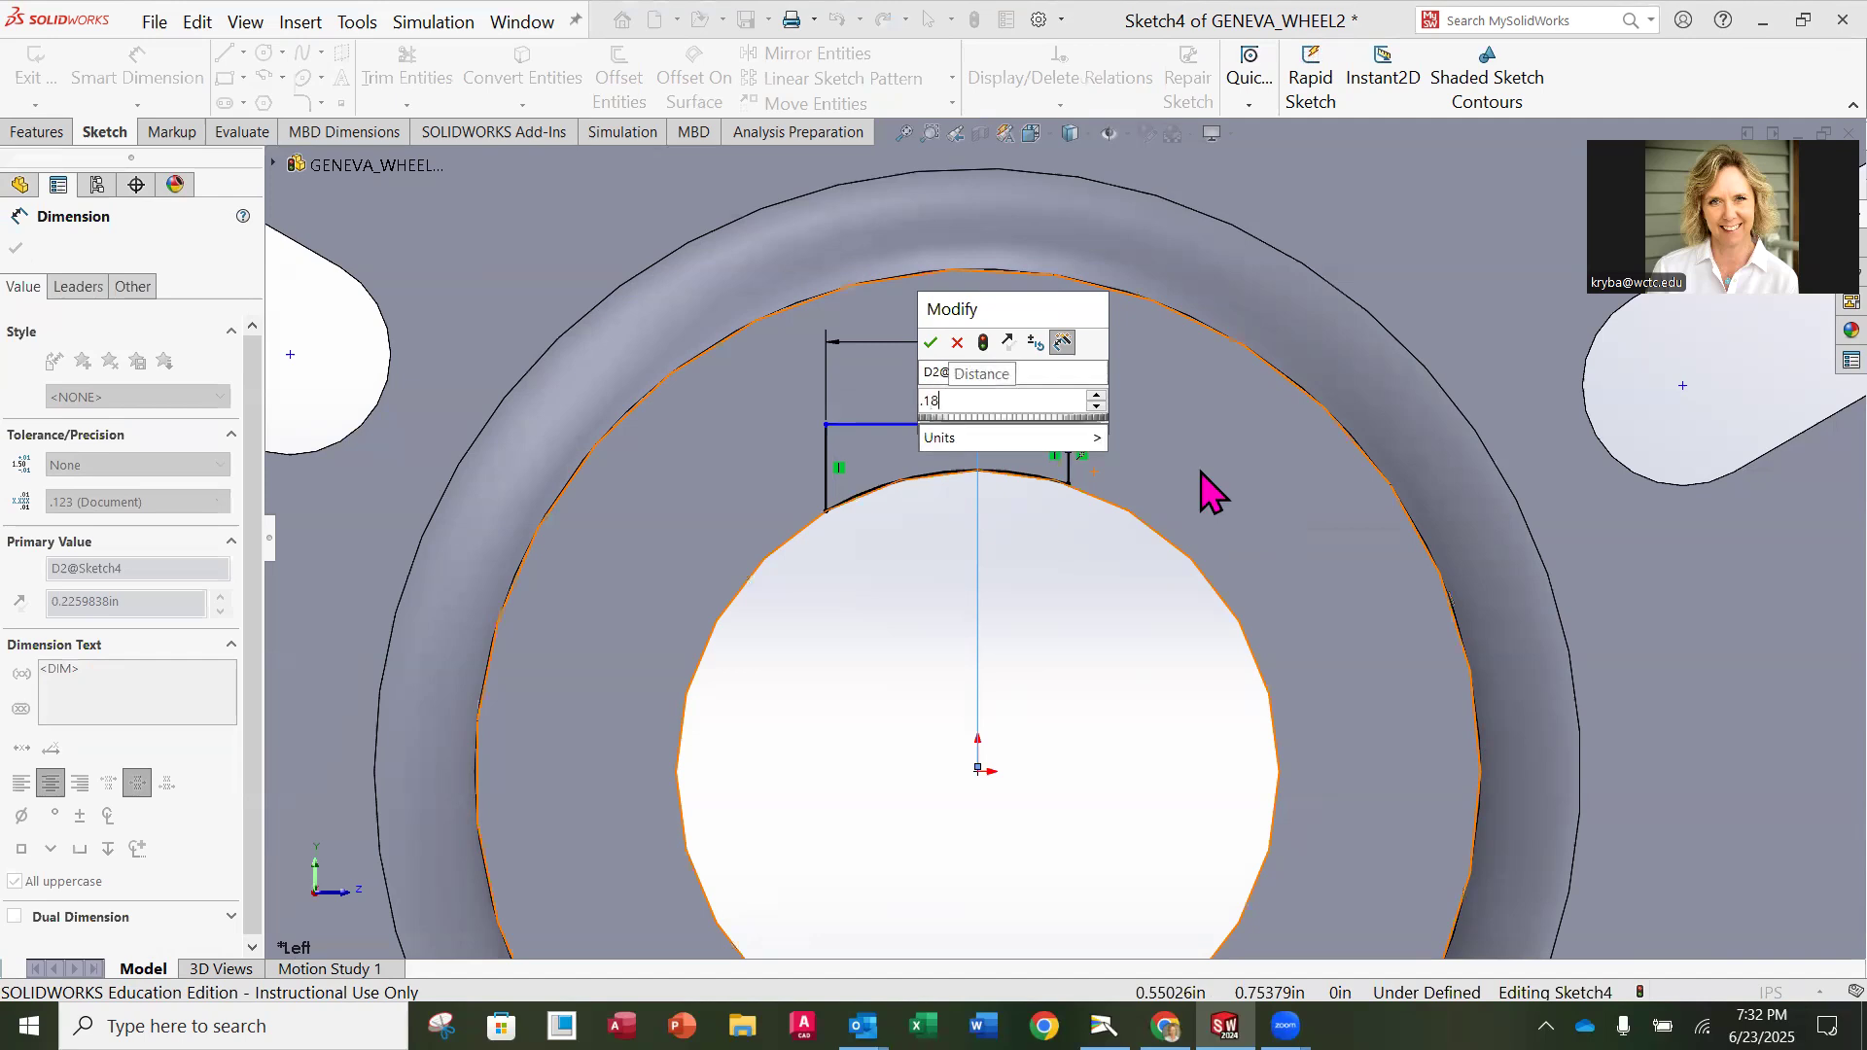
key("Return")
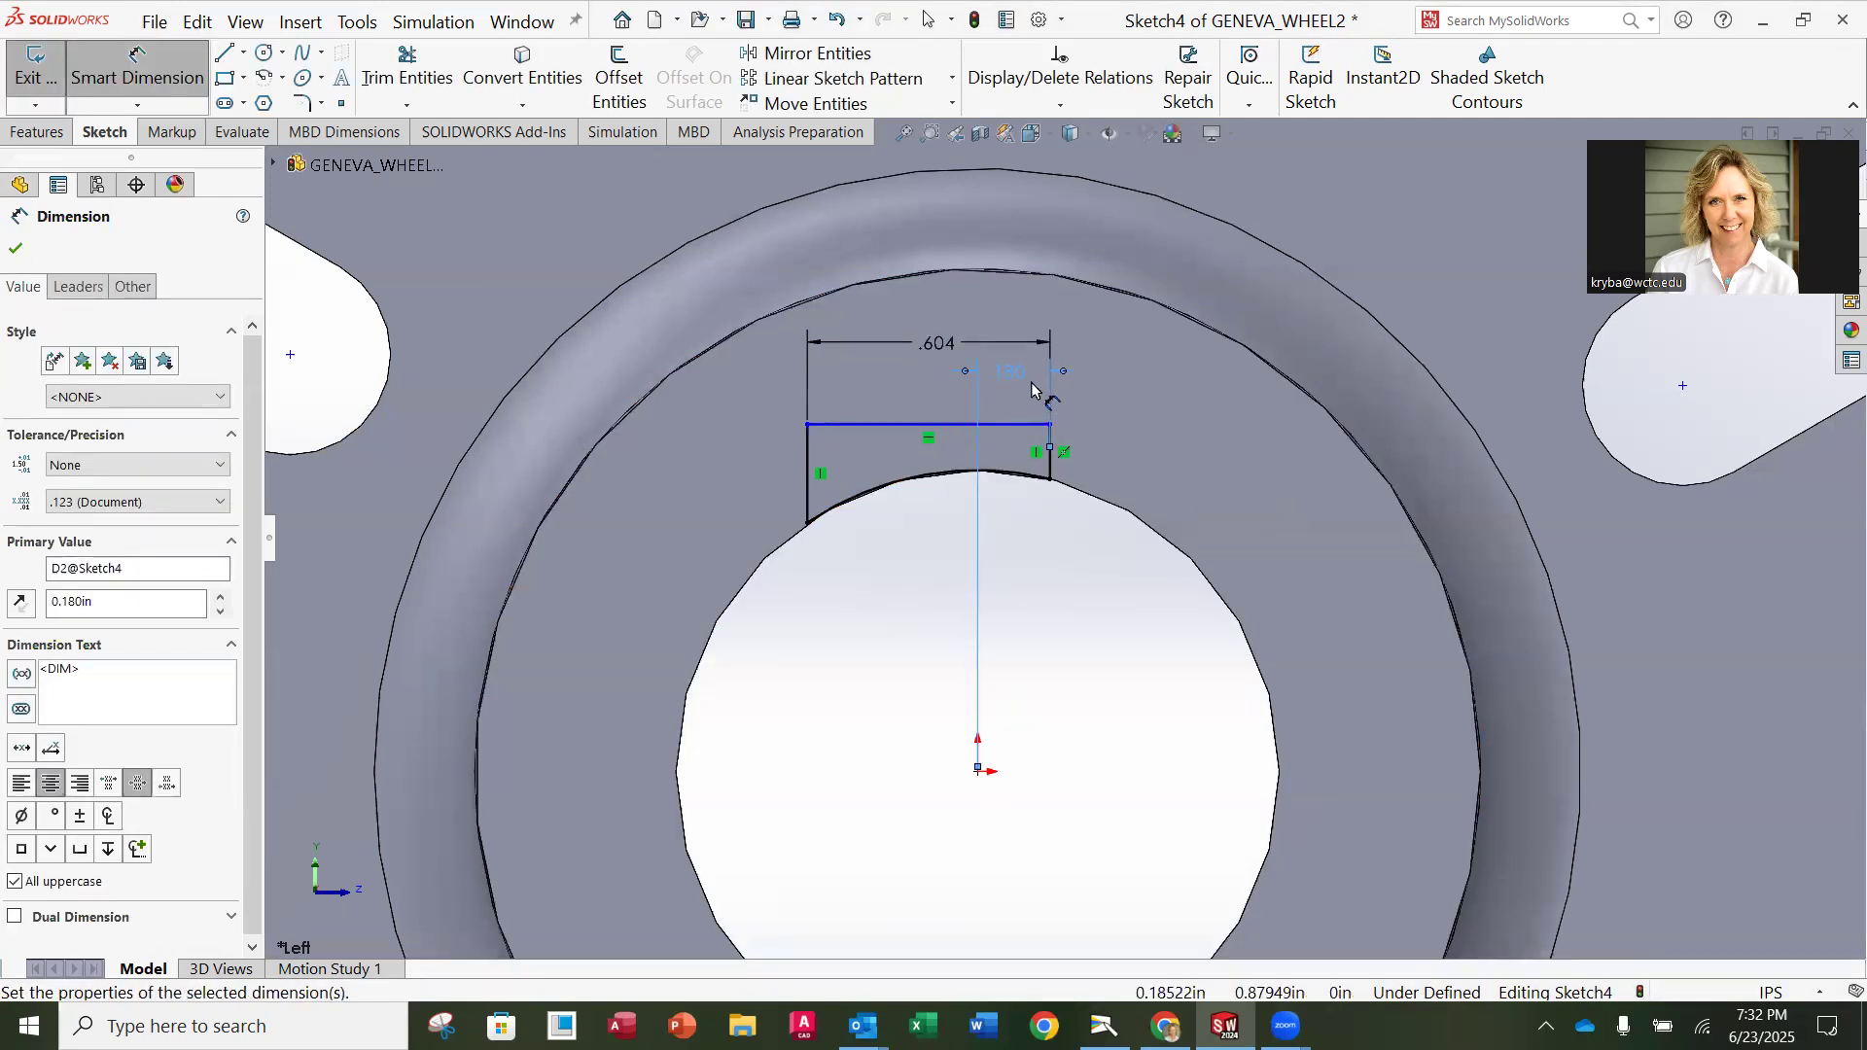
Step: Set the keyway profile's overall width dimension to 0.36 in and leave the dimension command
double_click(938, 341)
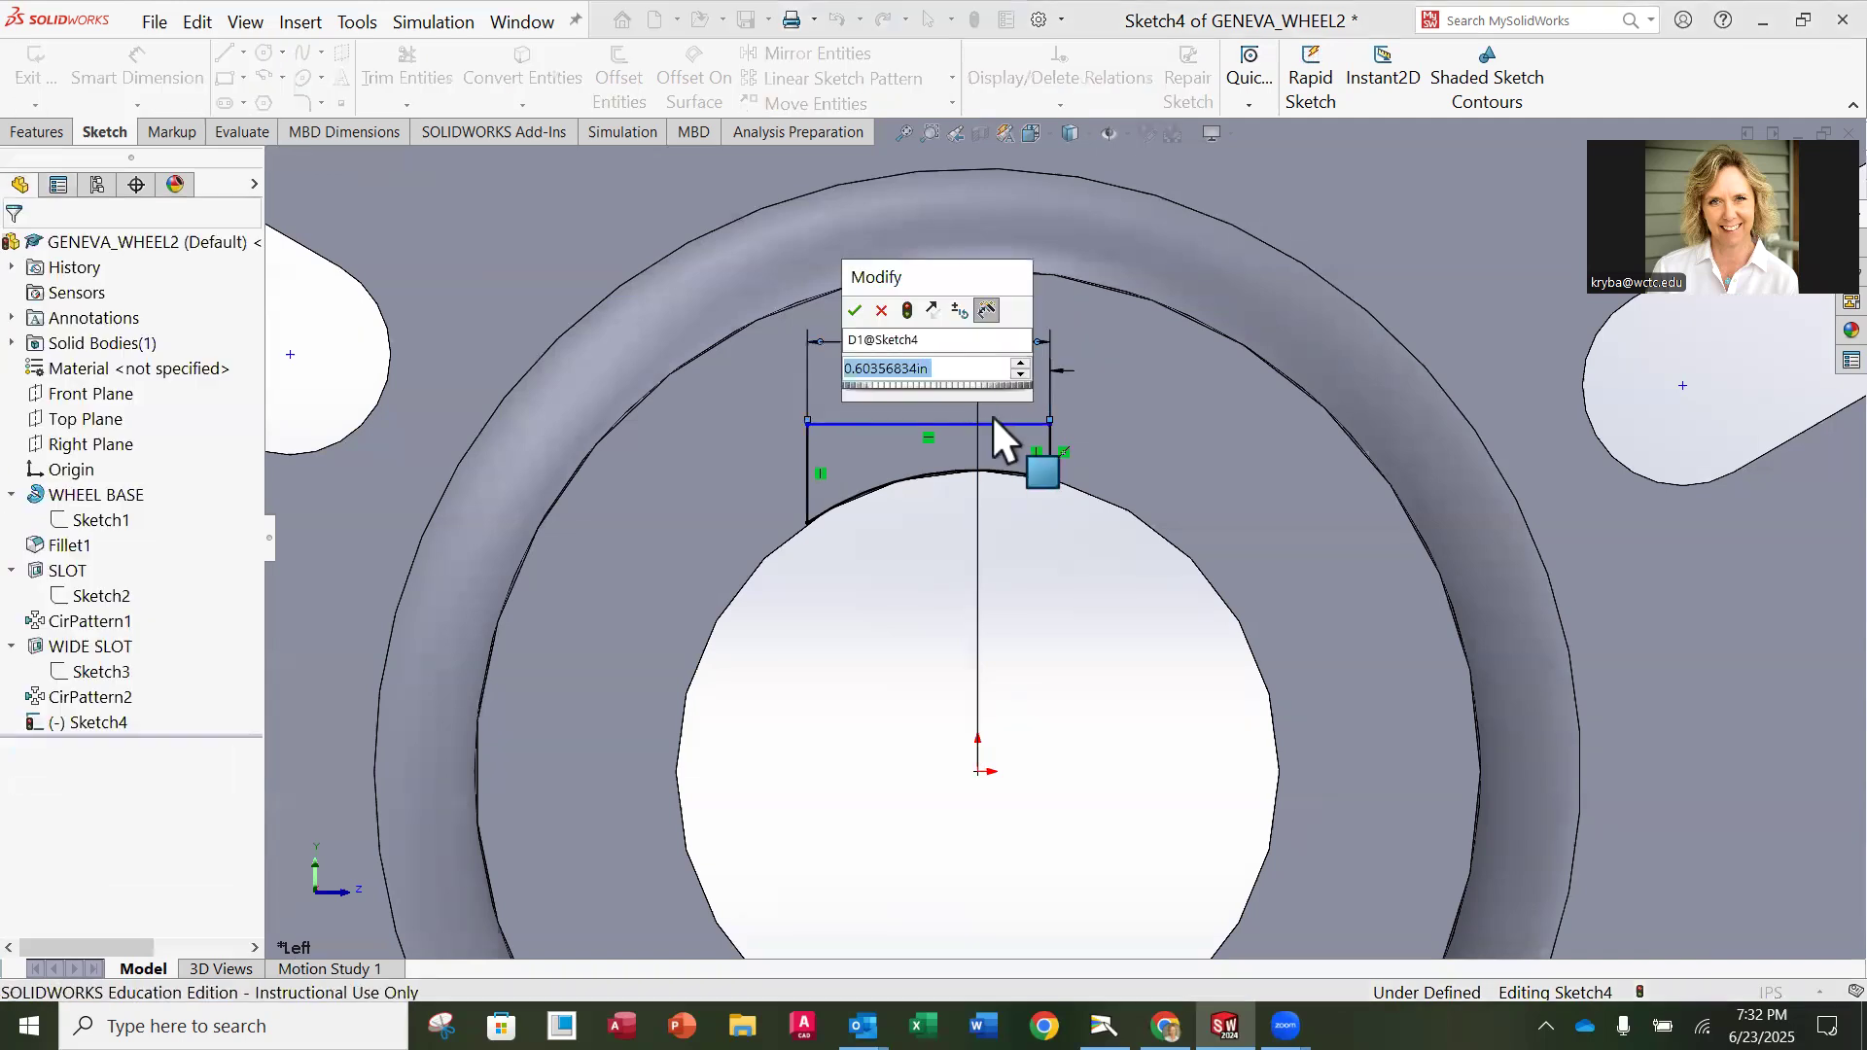
type(".36")
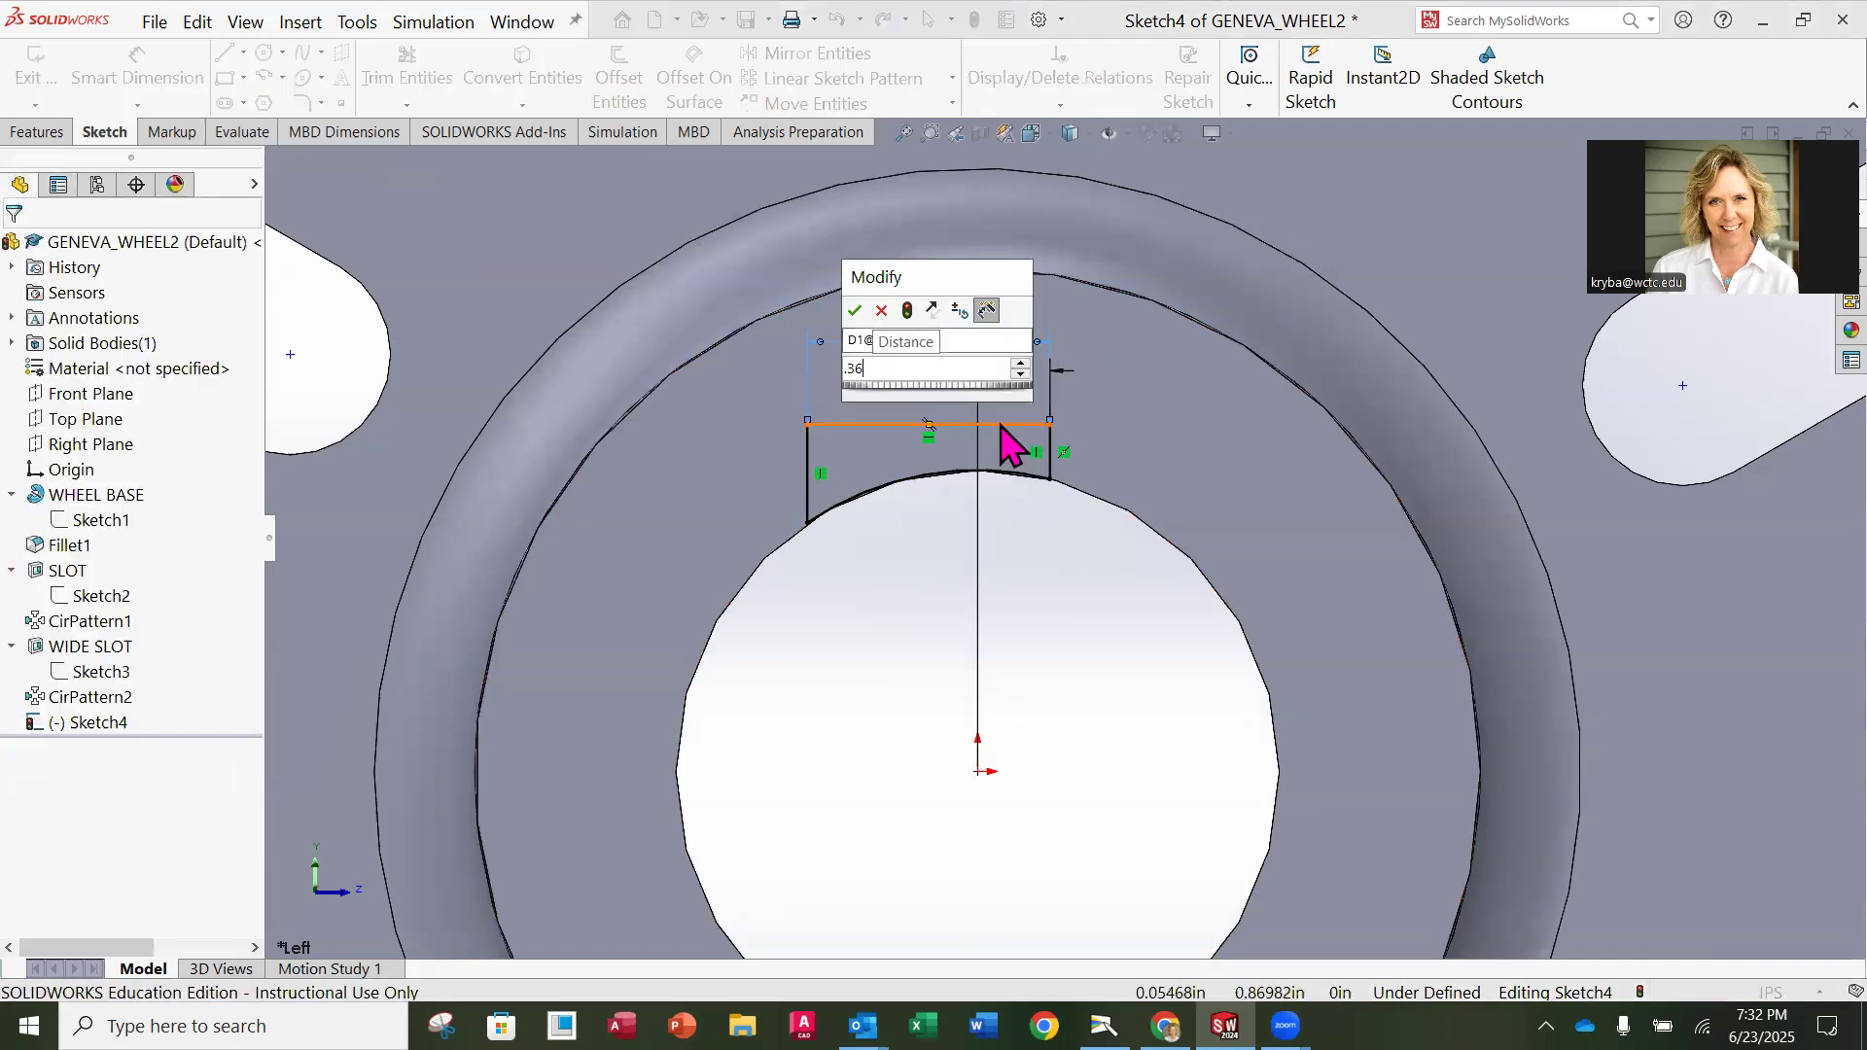
key("Return")
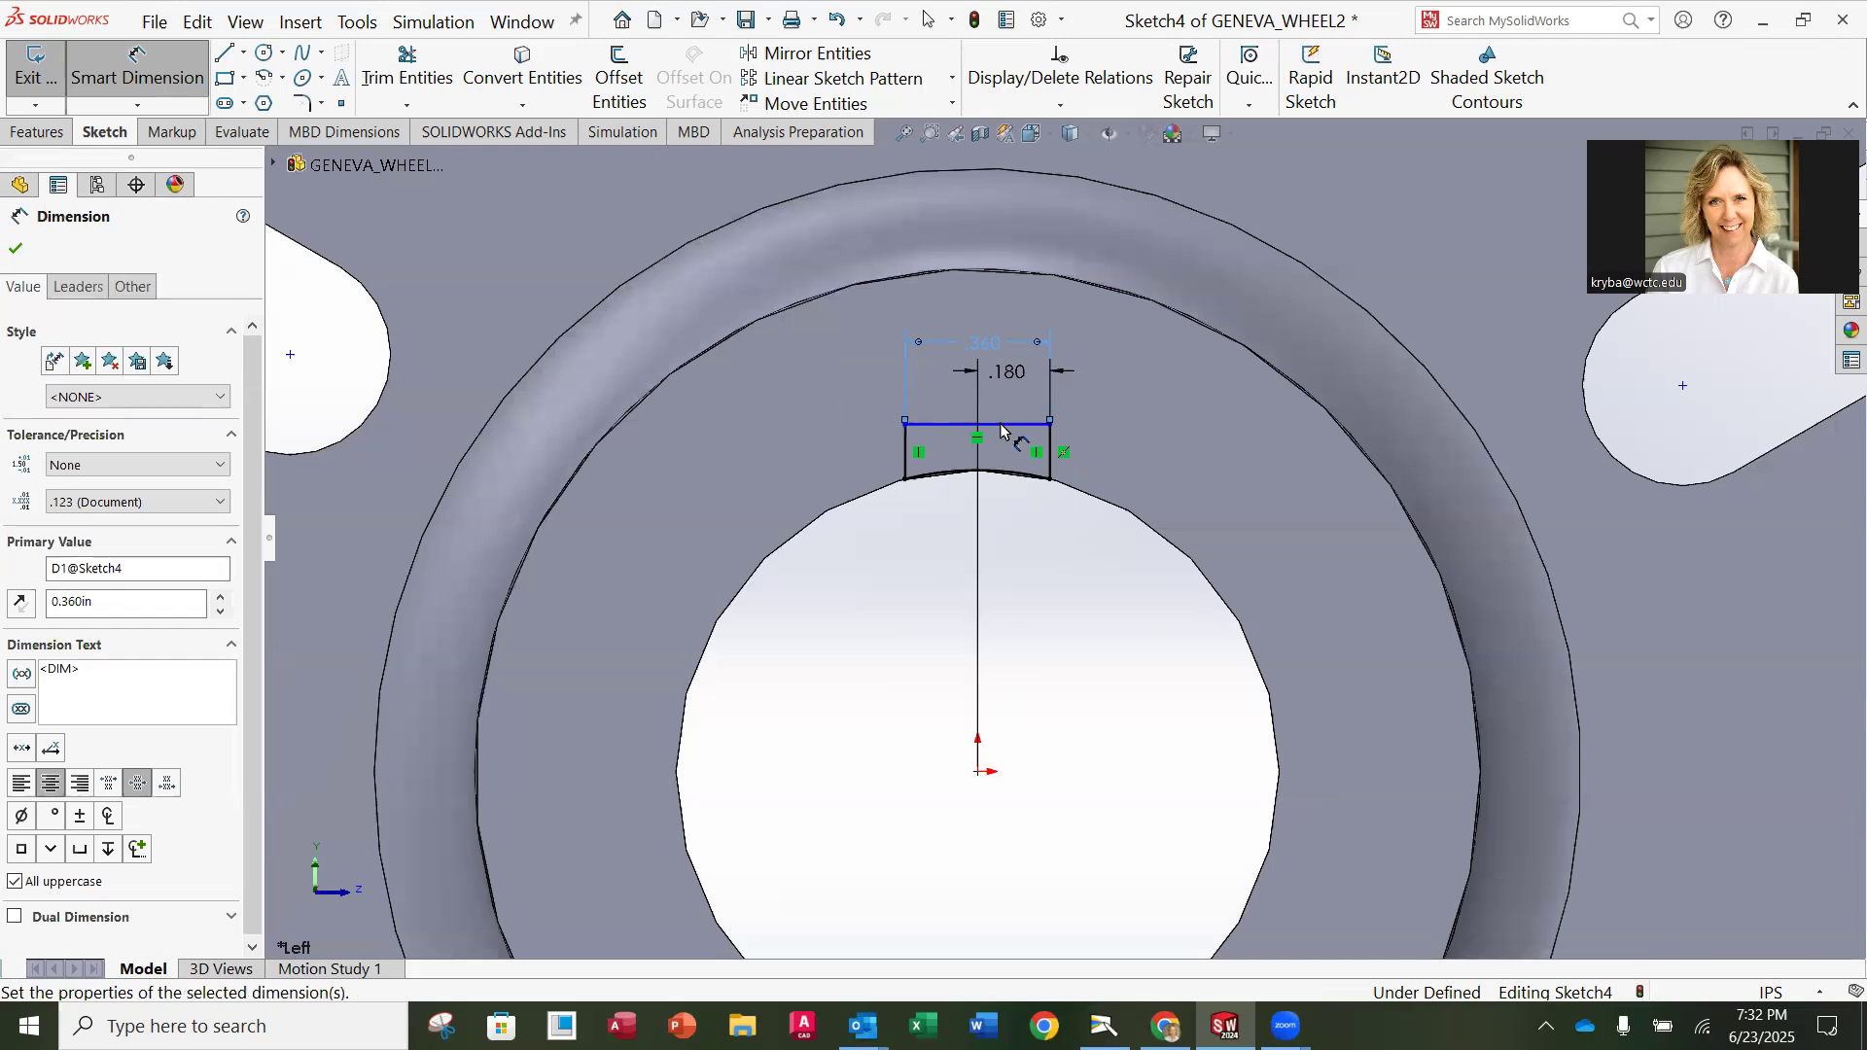
key("Escape")
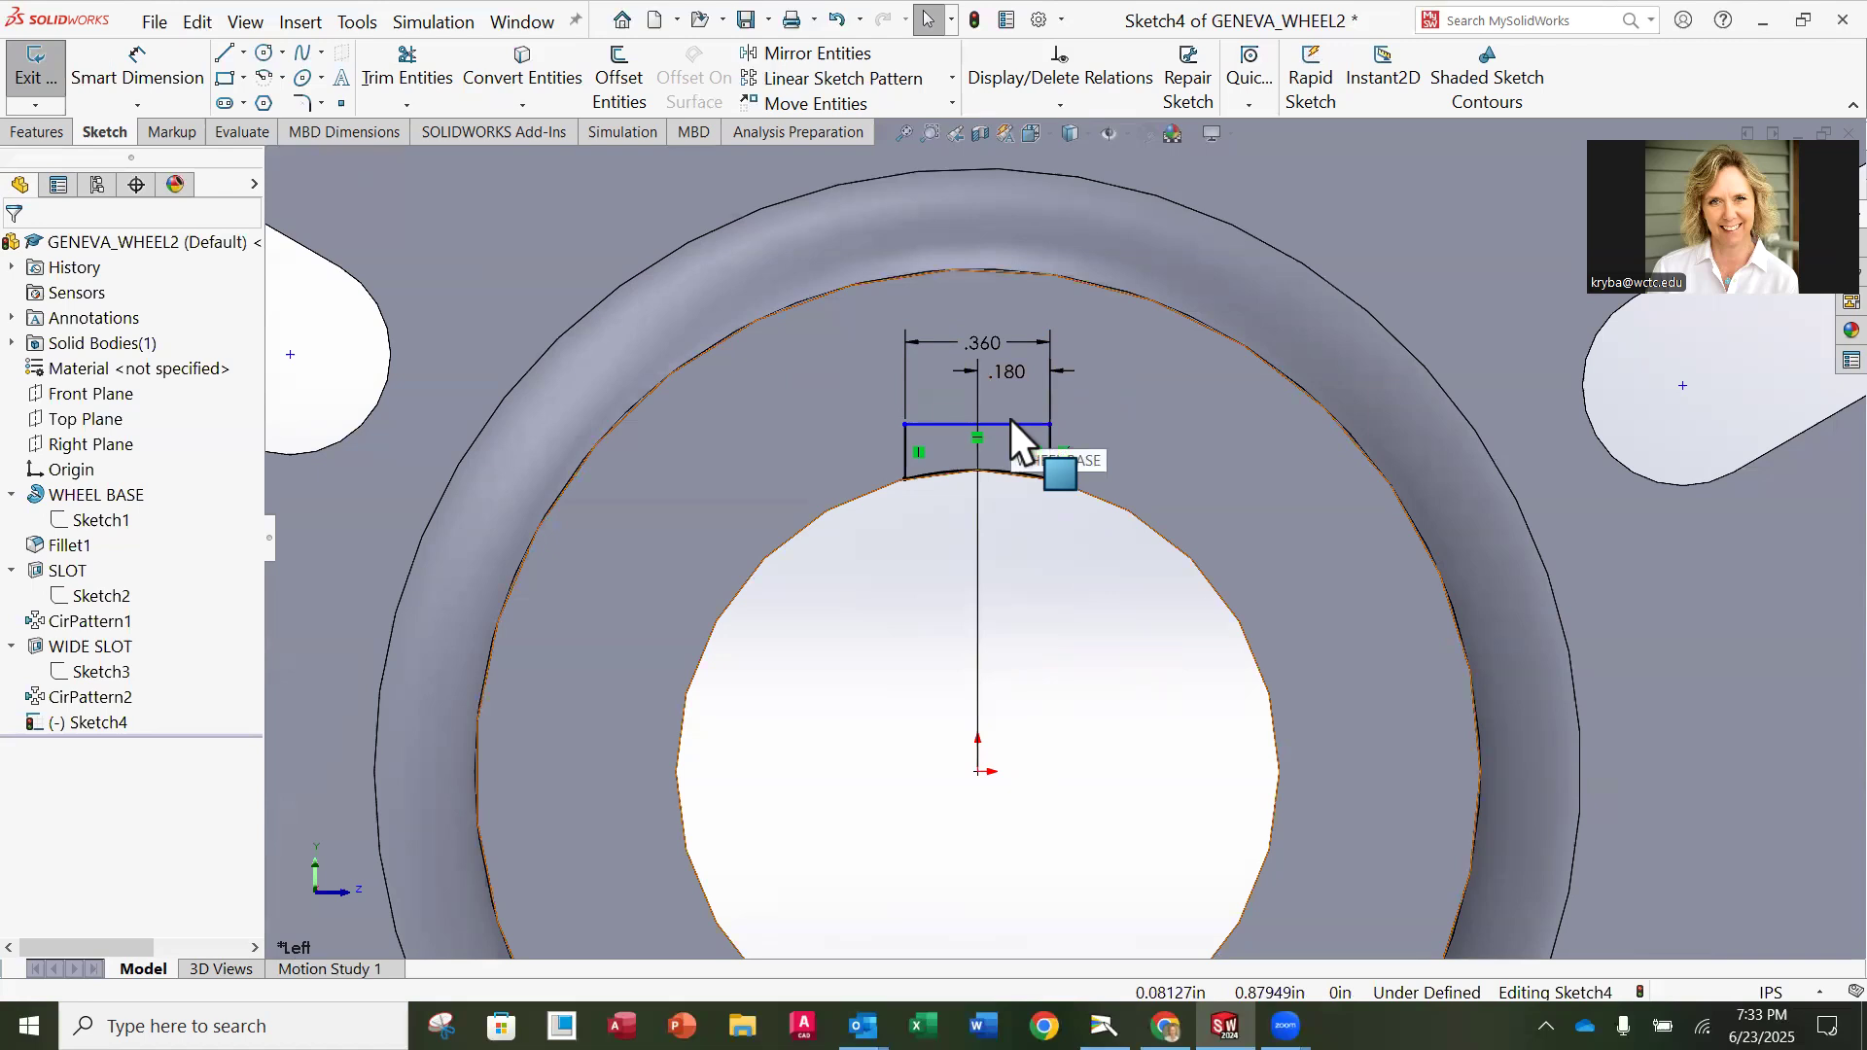
Step: Dimension the keyway profile's left vertical line at 0.2 in
left_click(183, 76)
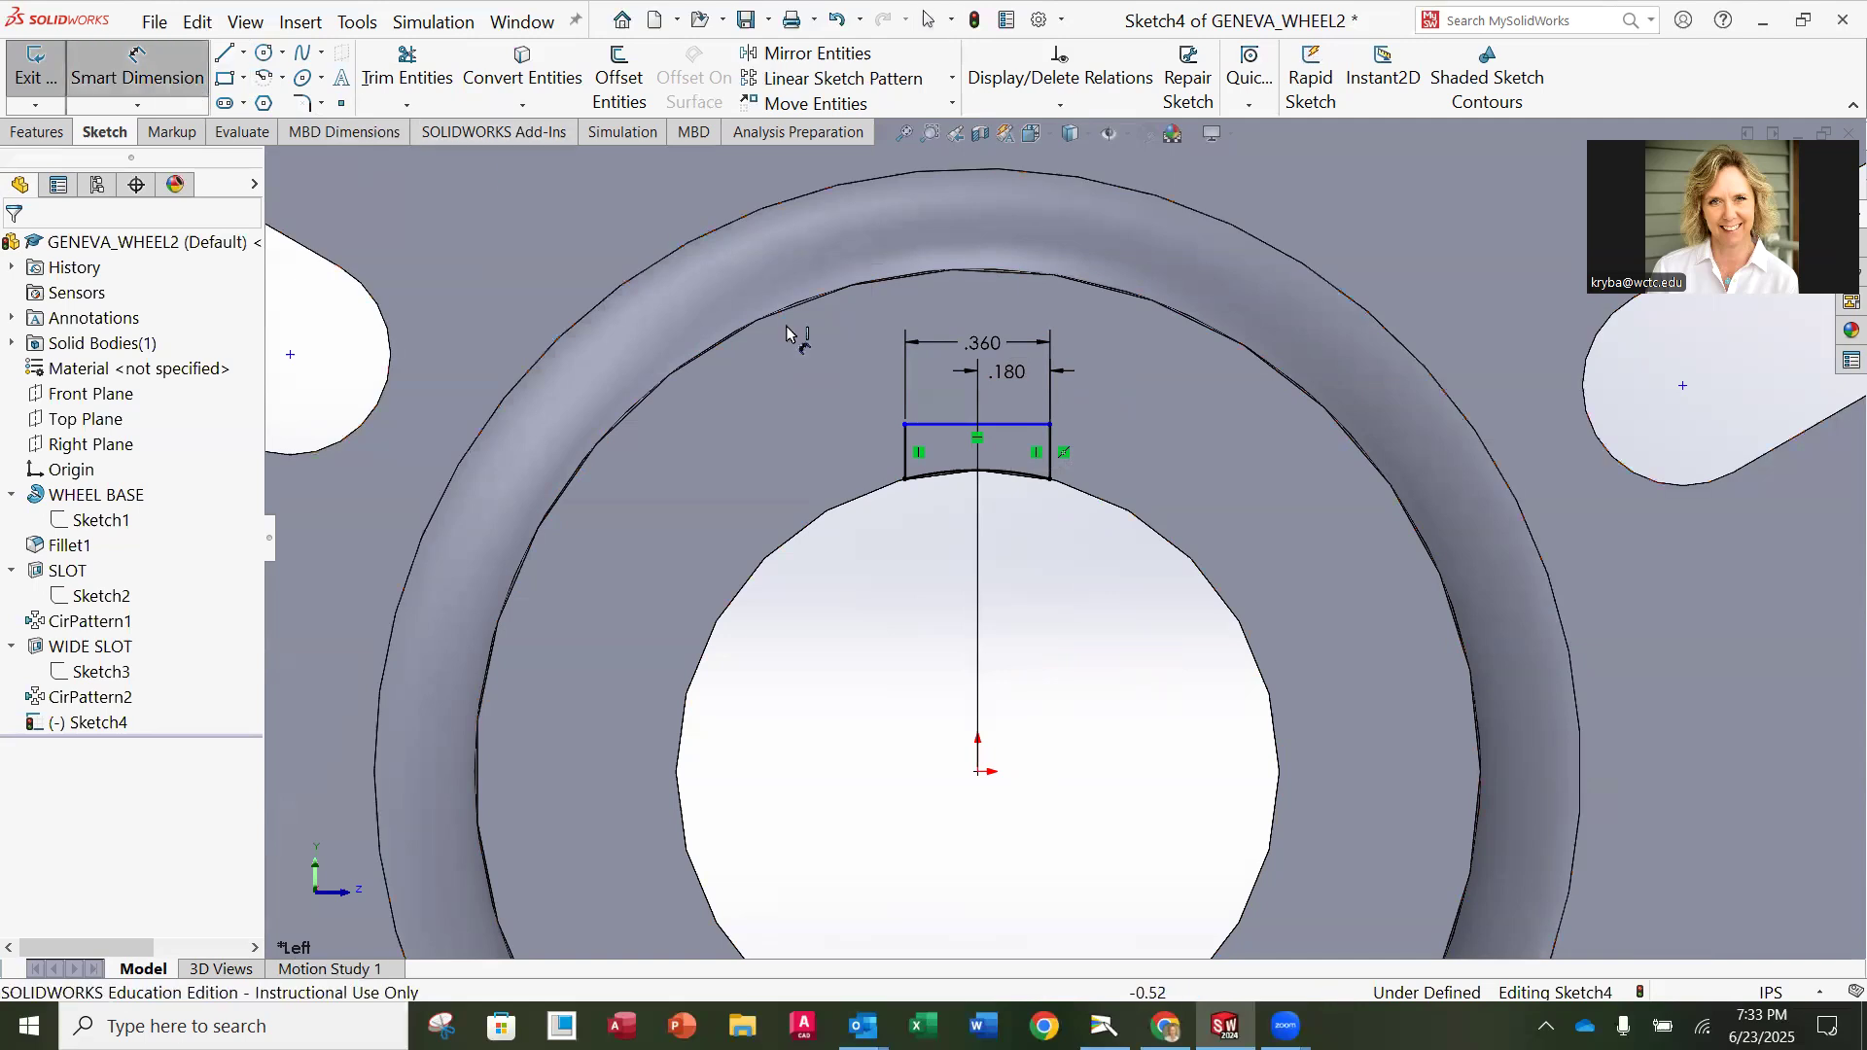
left_click(905, 457)
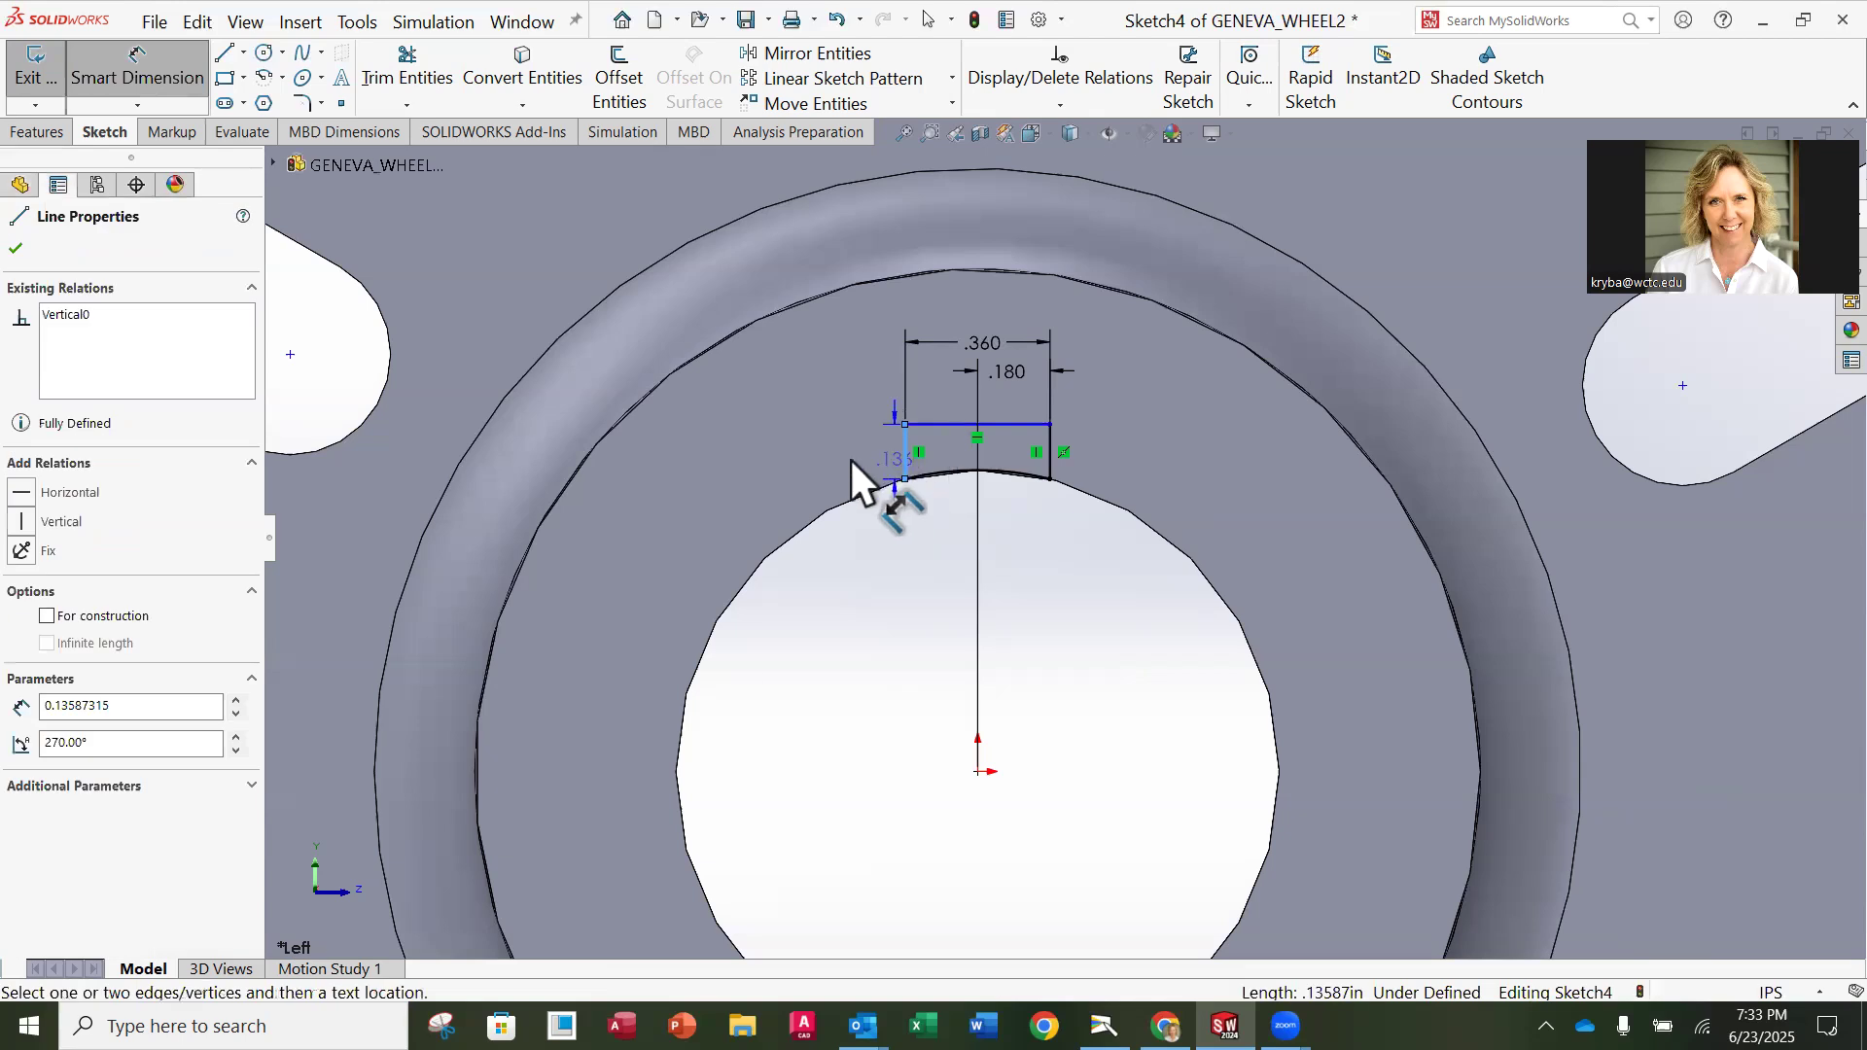
left_click(788, 443)
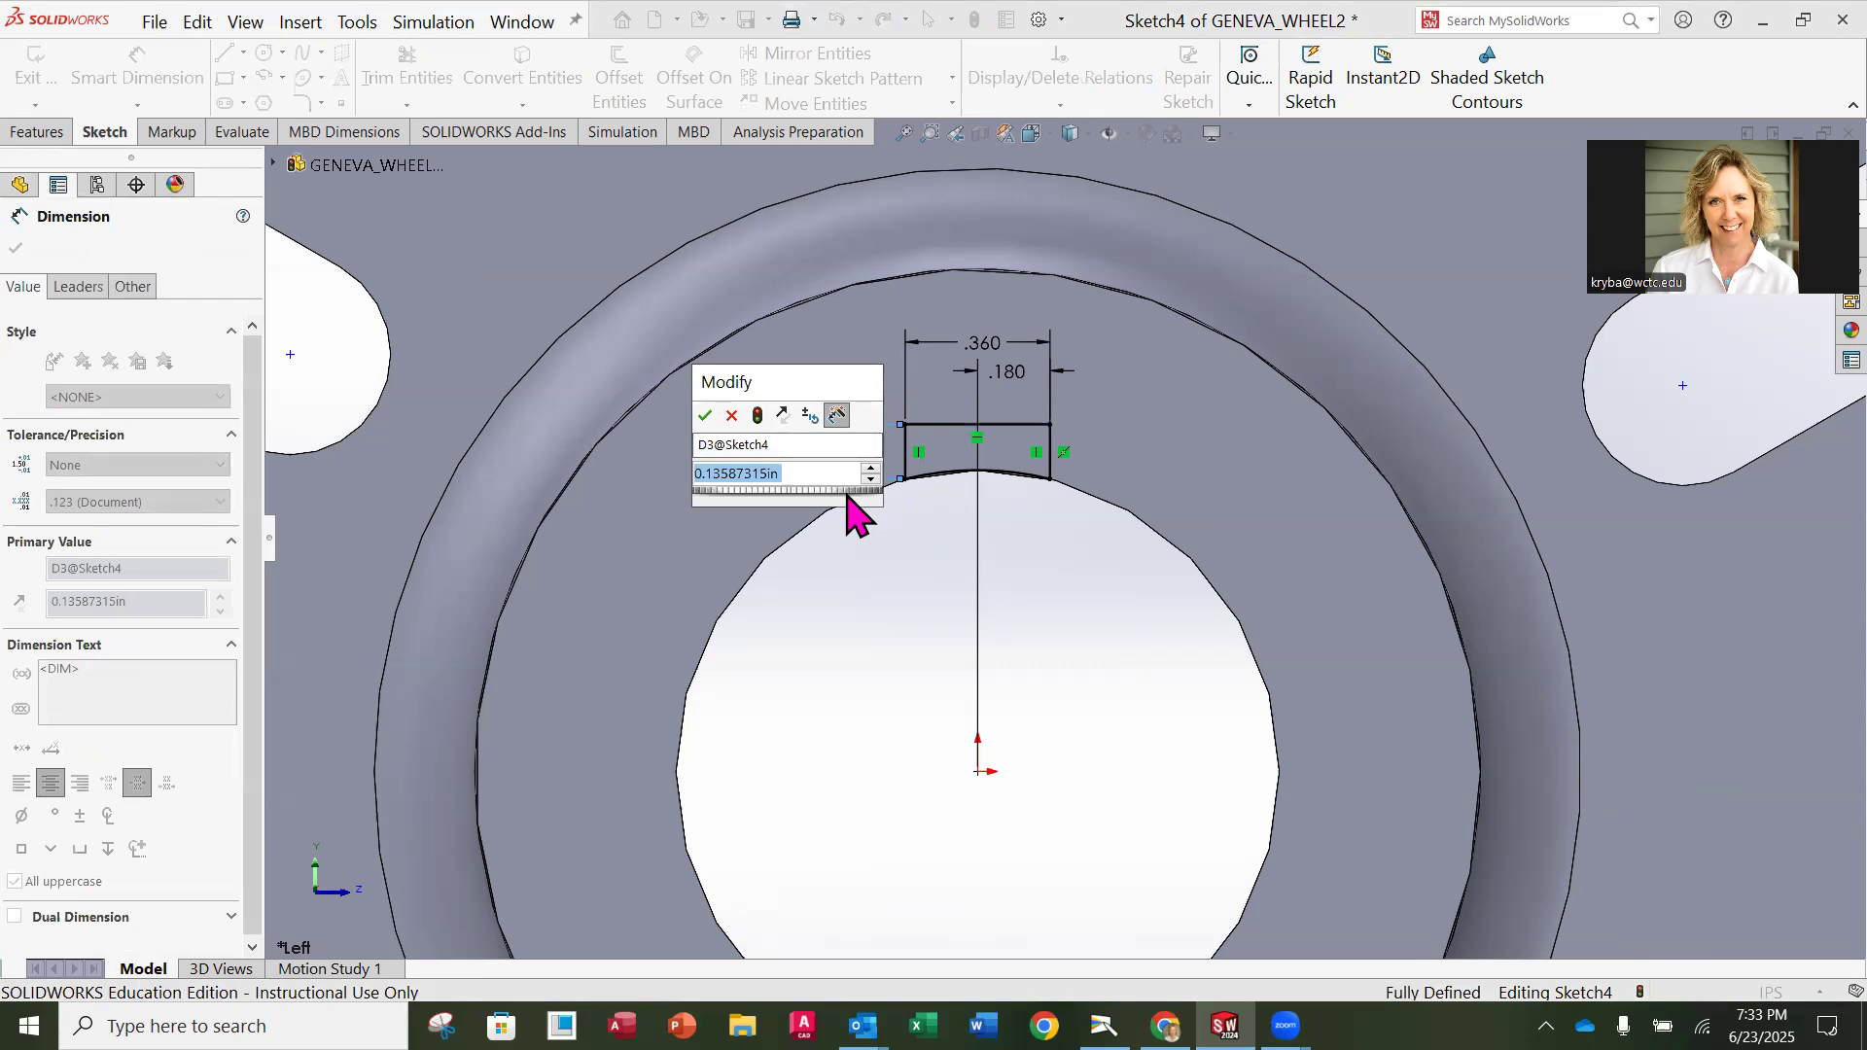
type(".2")
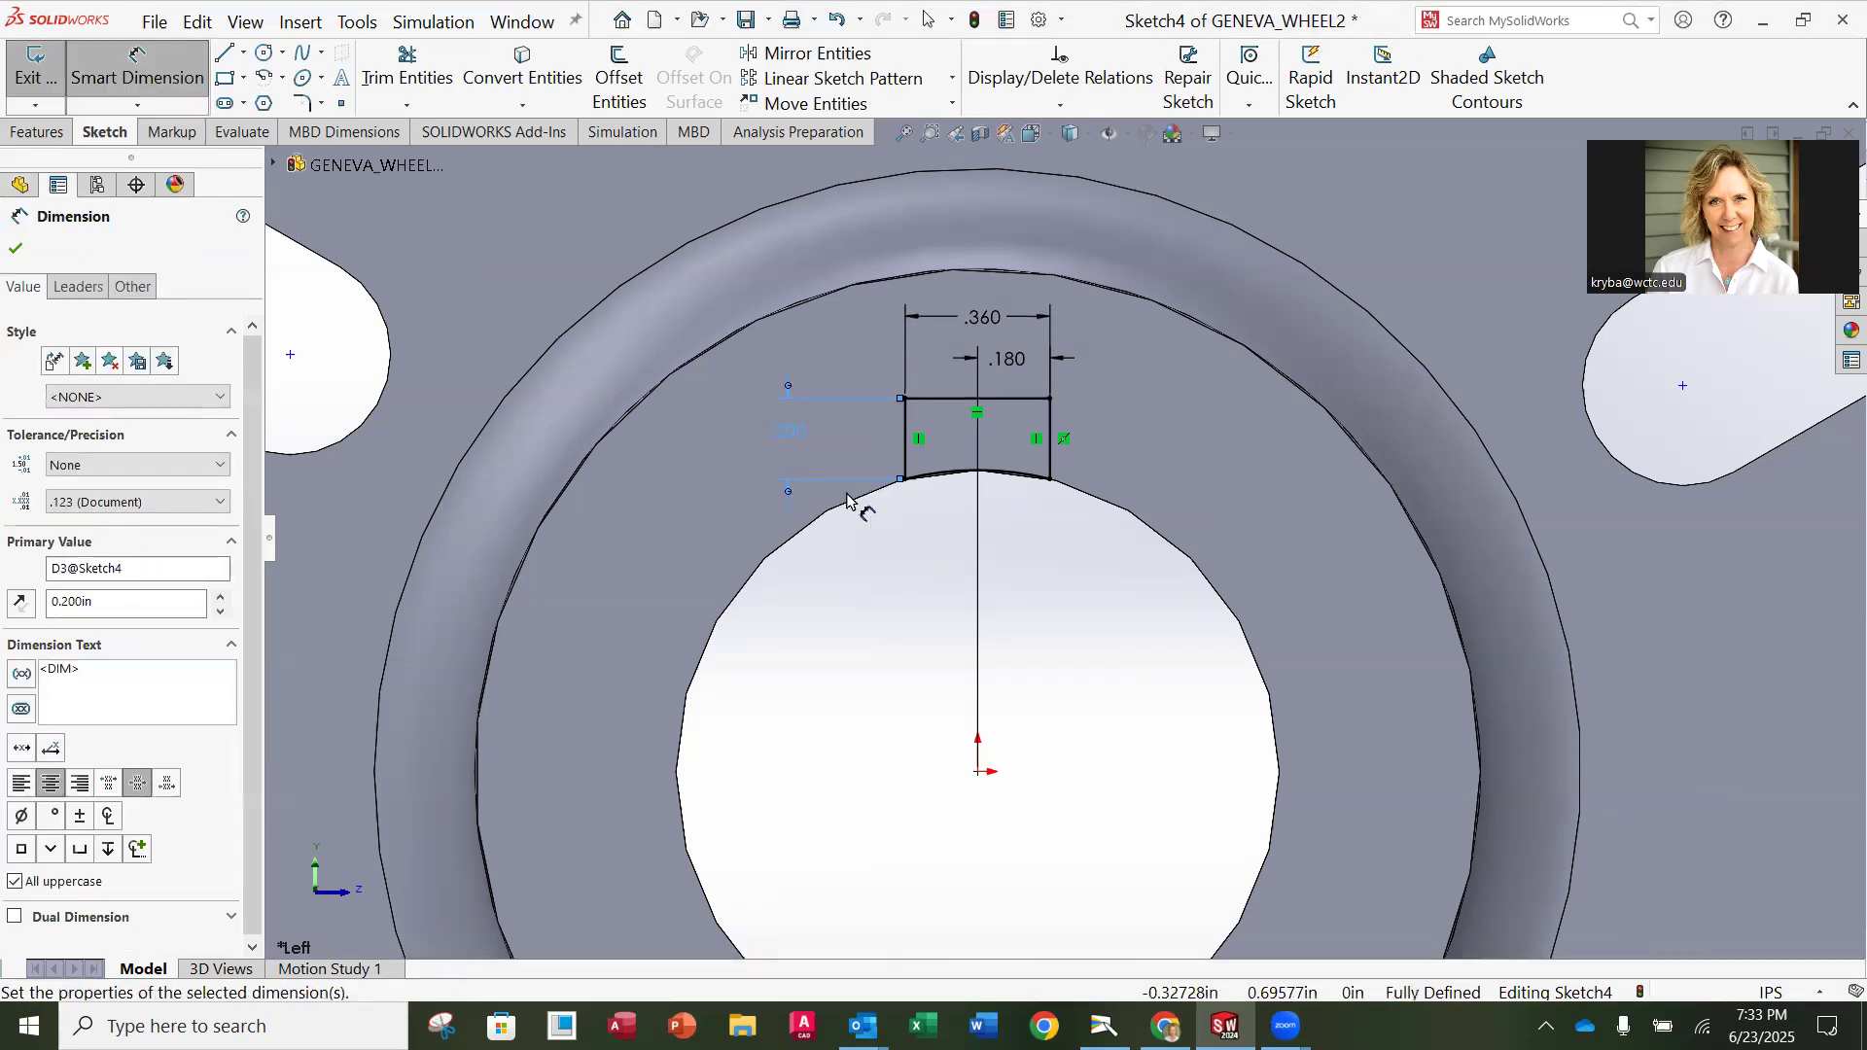
left_click(1249, 430)
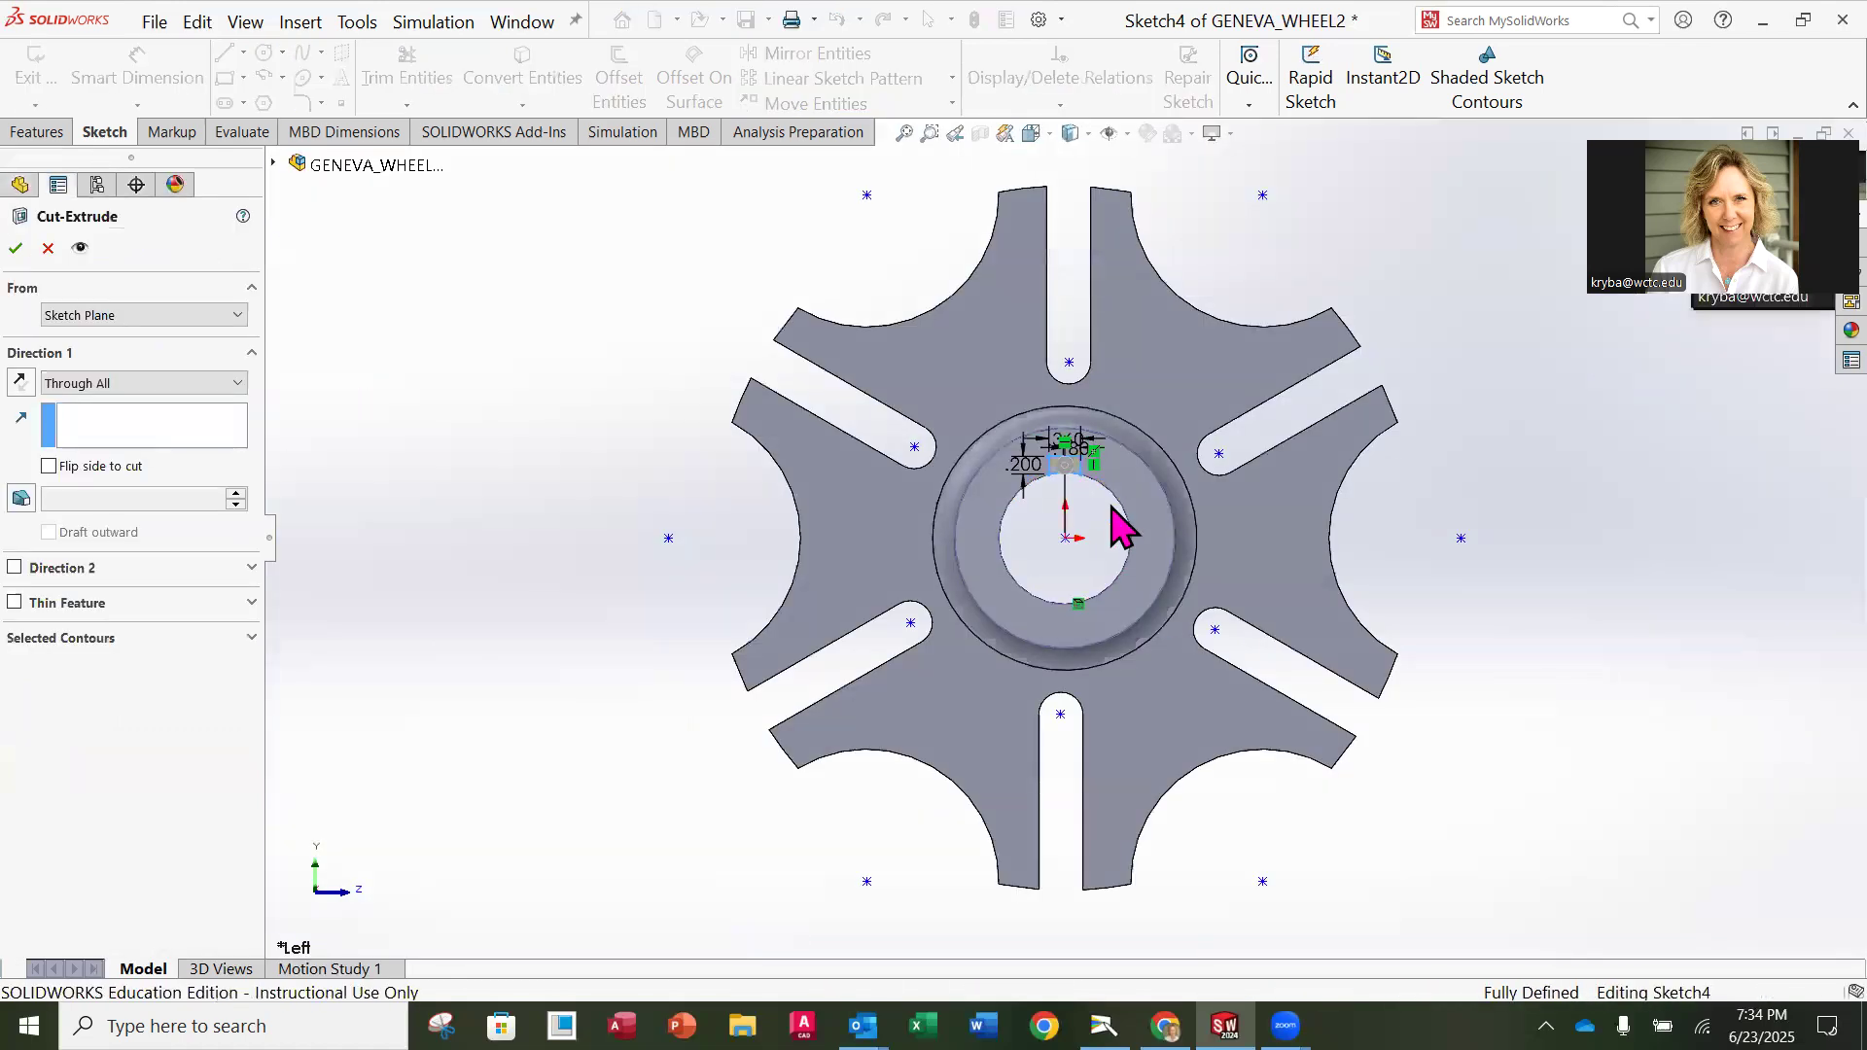
Step: Cut the keyway profile through the hub with an Extruded Cut set to Through All and inspect the resulting notch
middle_click_drag(1114, 506, 1197, 537)
left_click(192, 384)
left_click(119, 424)
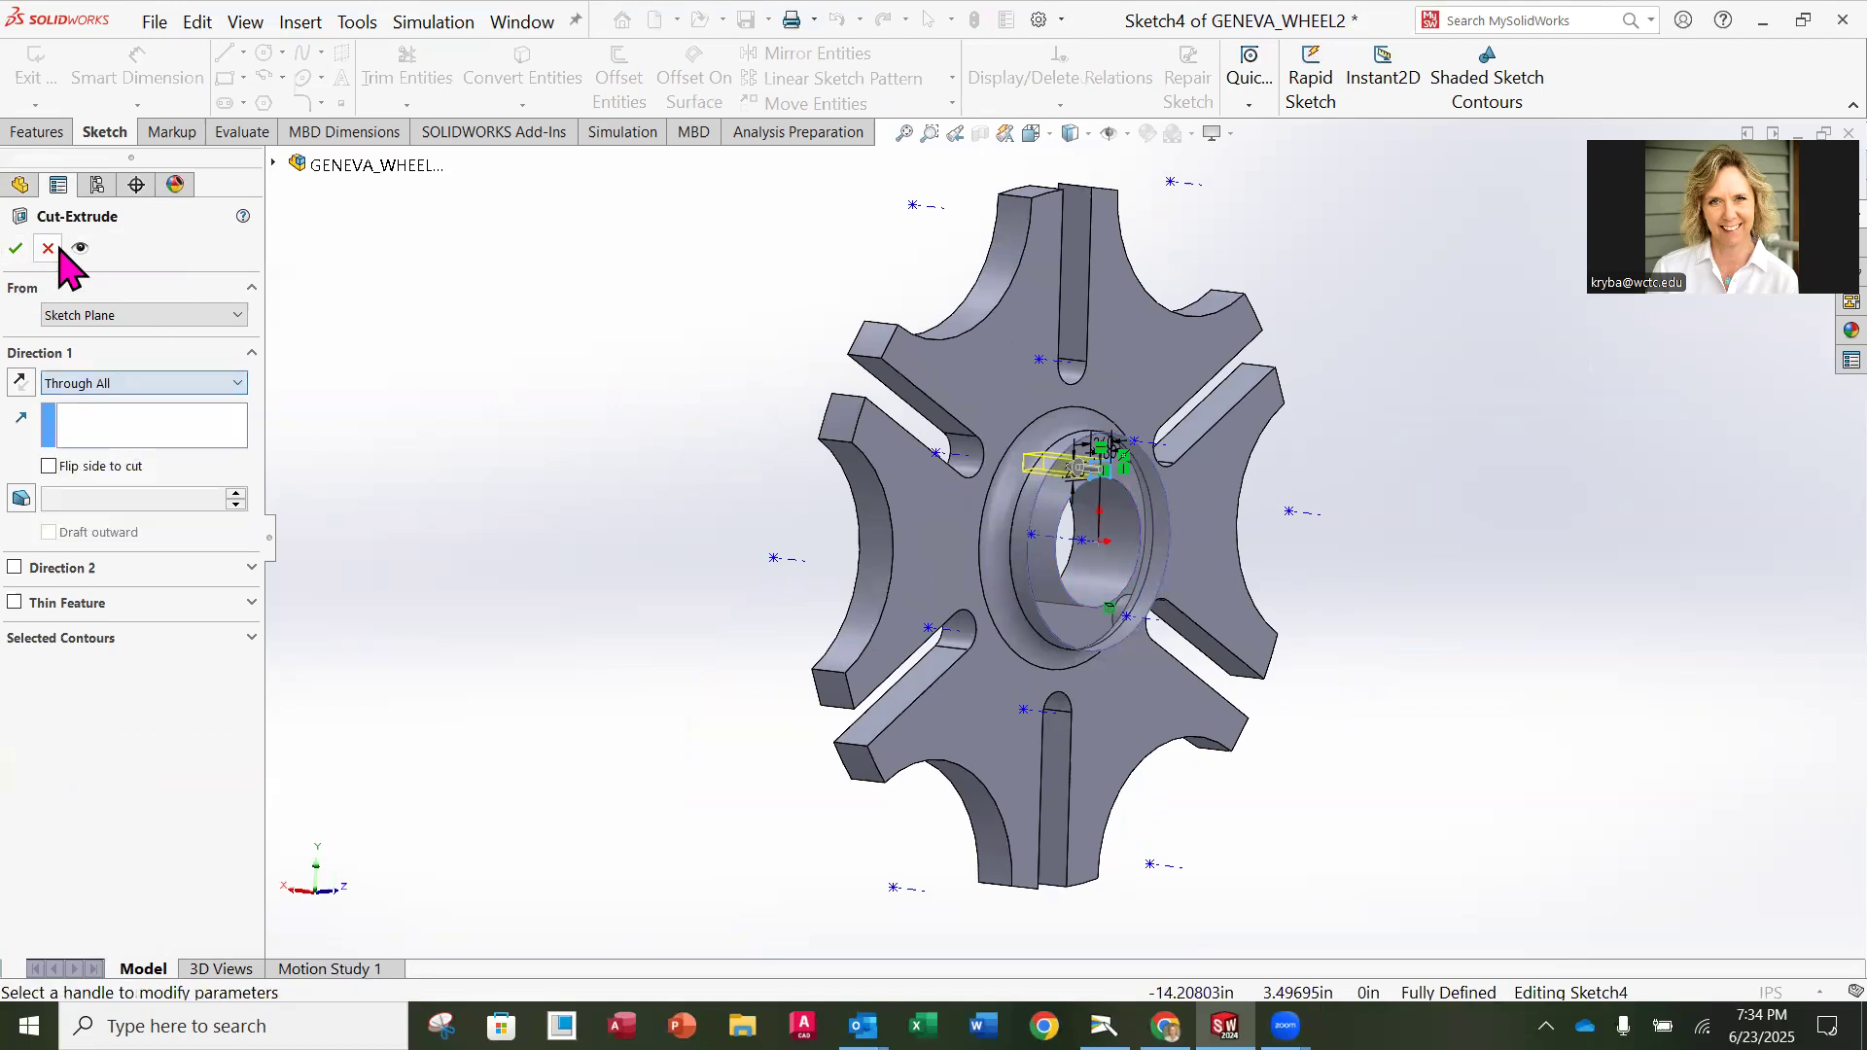
left_click(15, 249)
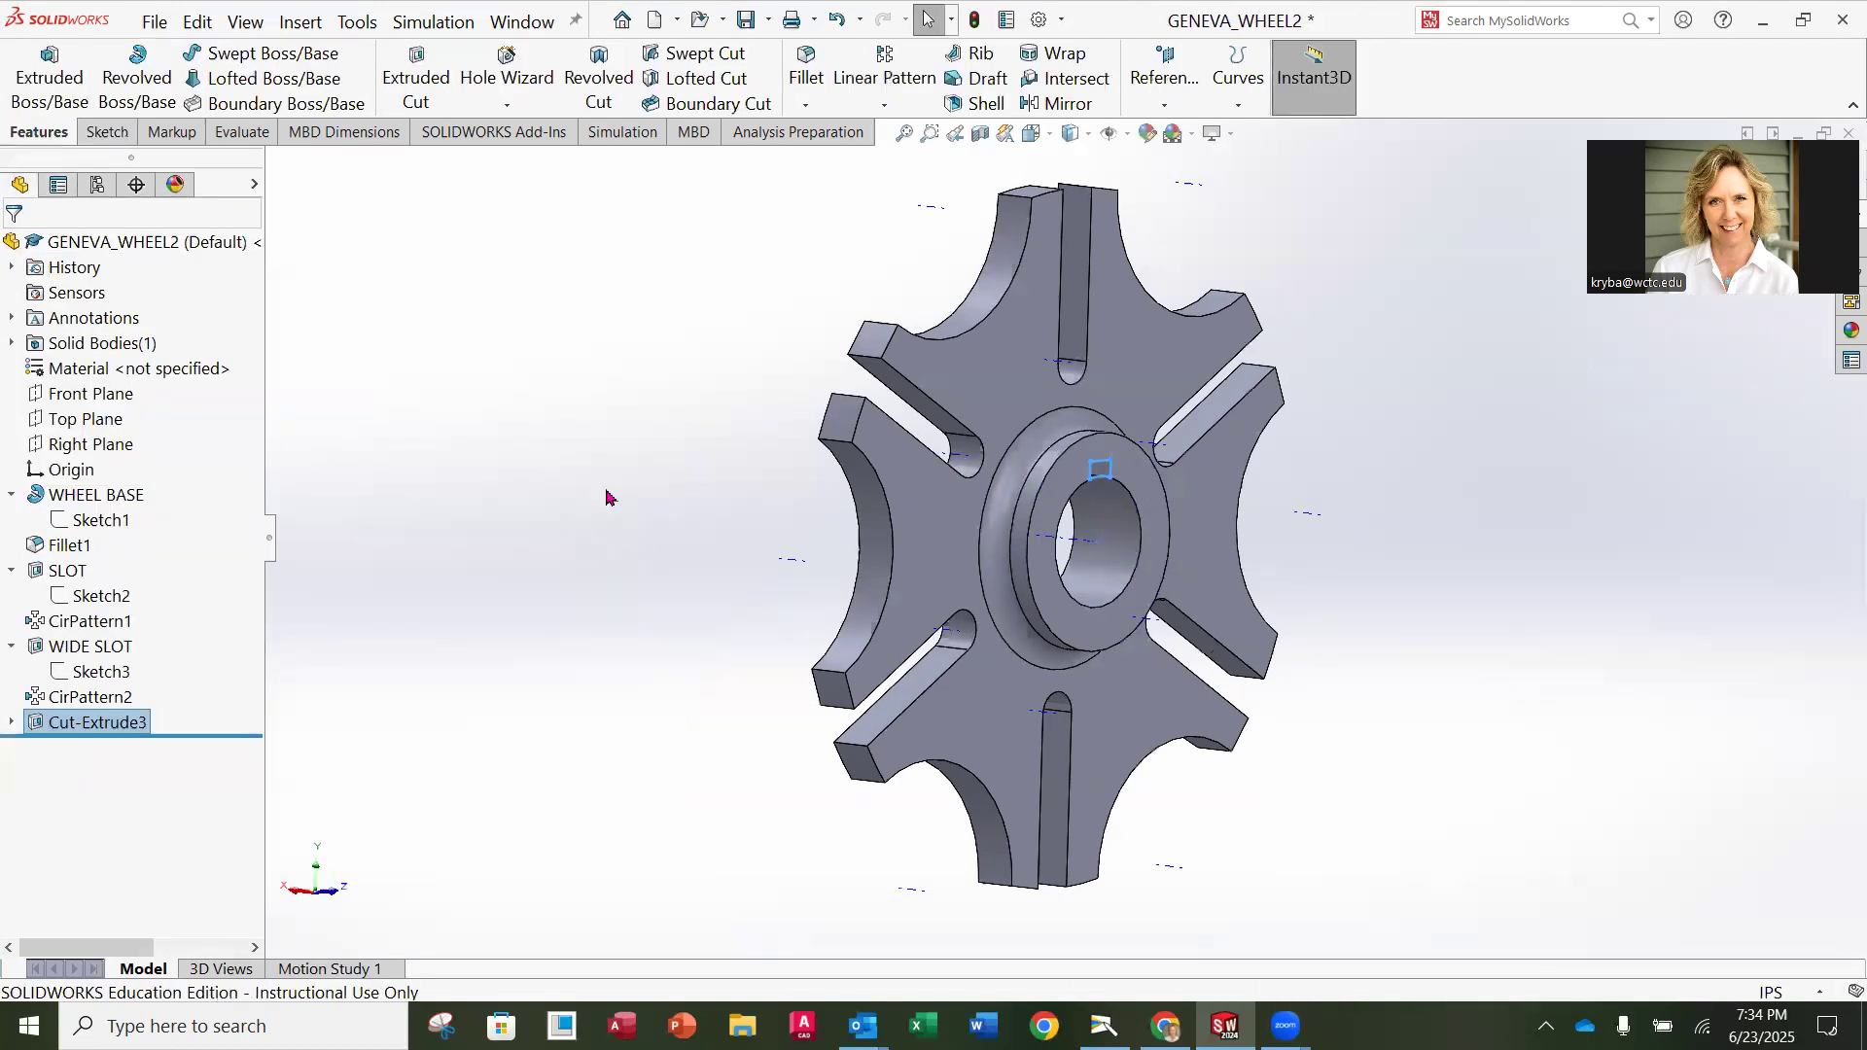
left_click(1517, 535)
middle_click_drag(1498, 532, 1339, 508)
scroll(1177, 516, "down", 2)
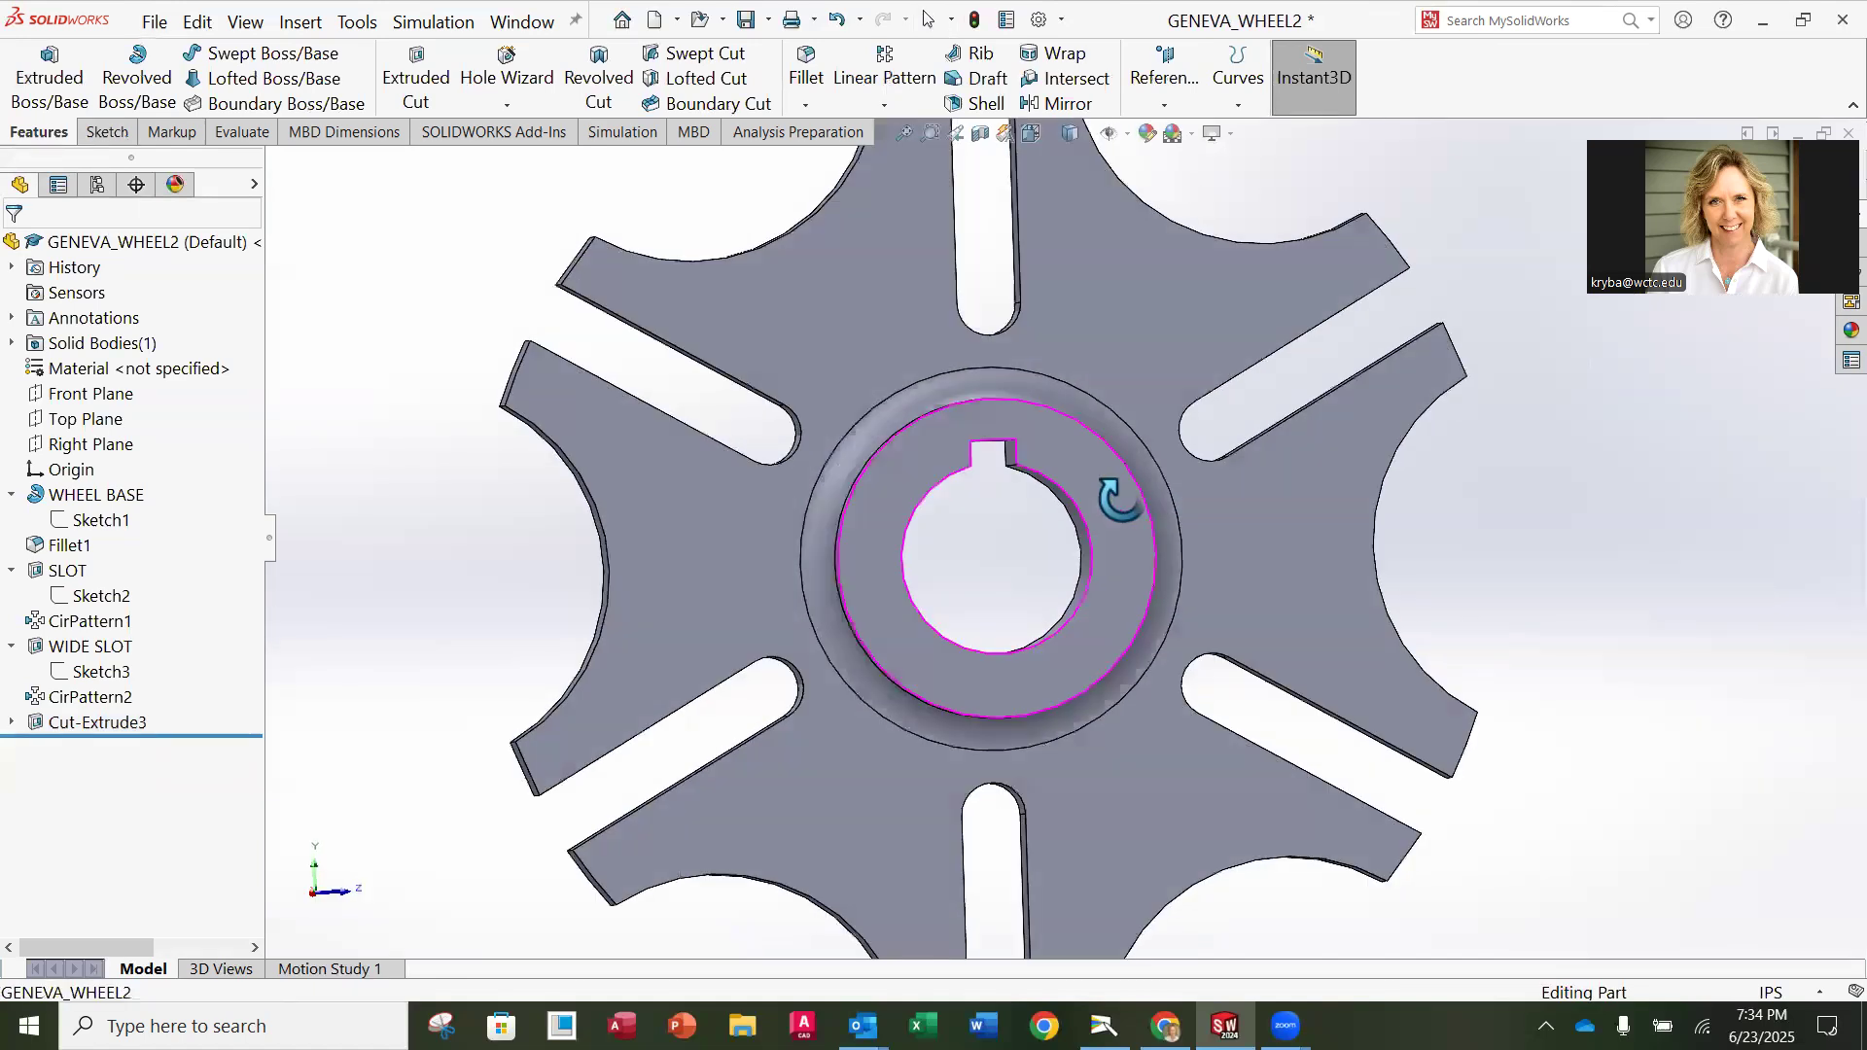
scroll(791, 601, "up", 2)
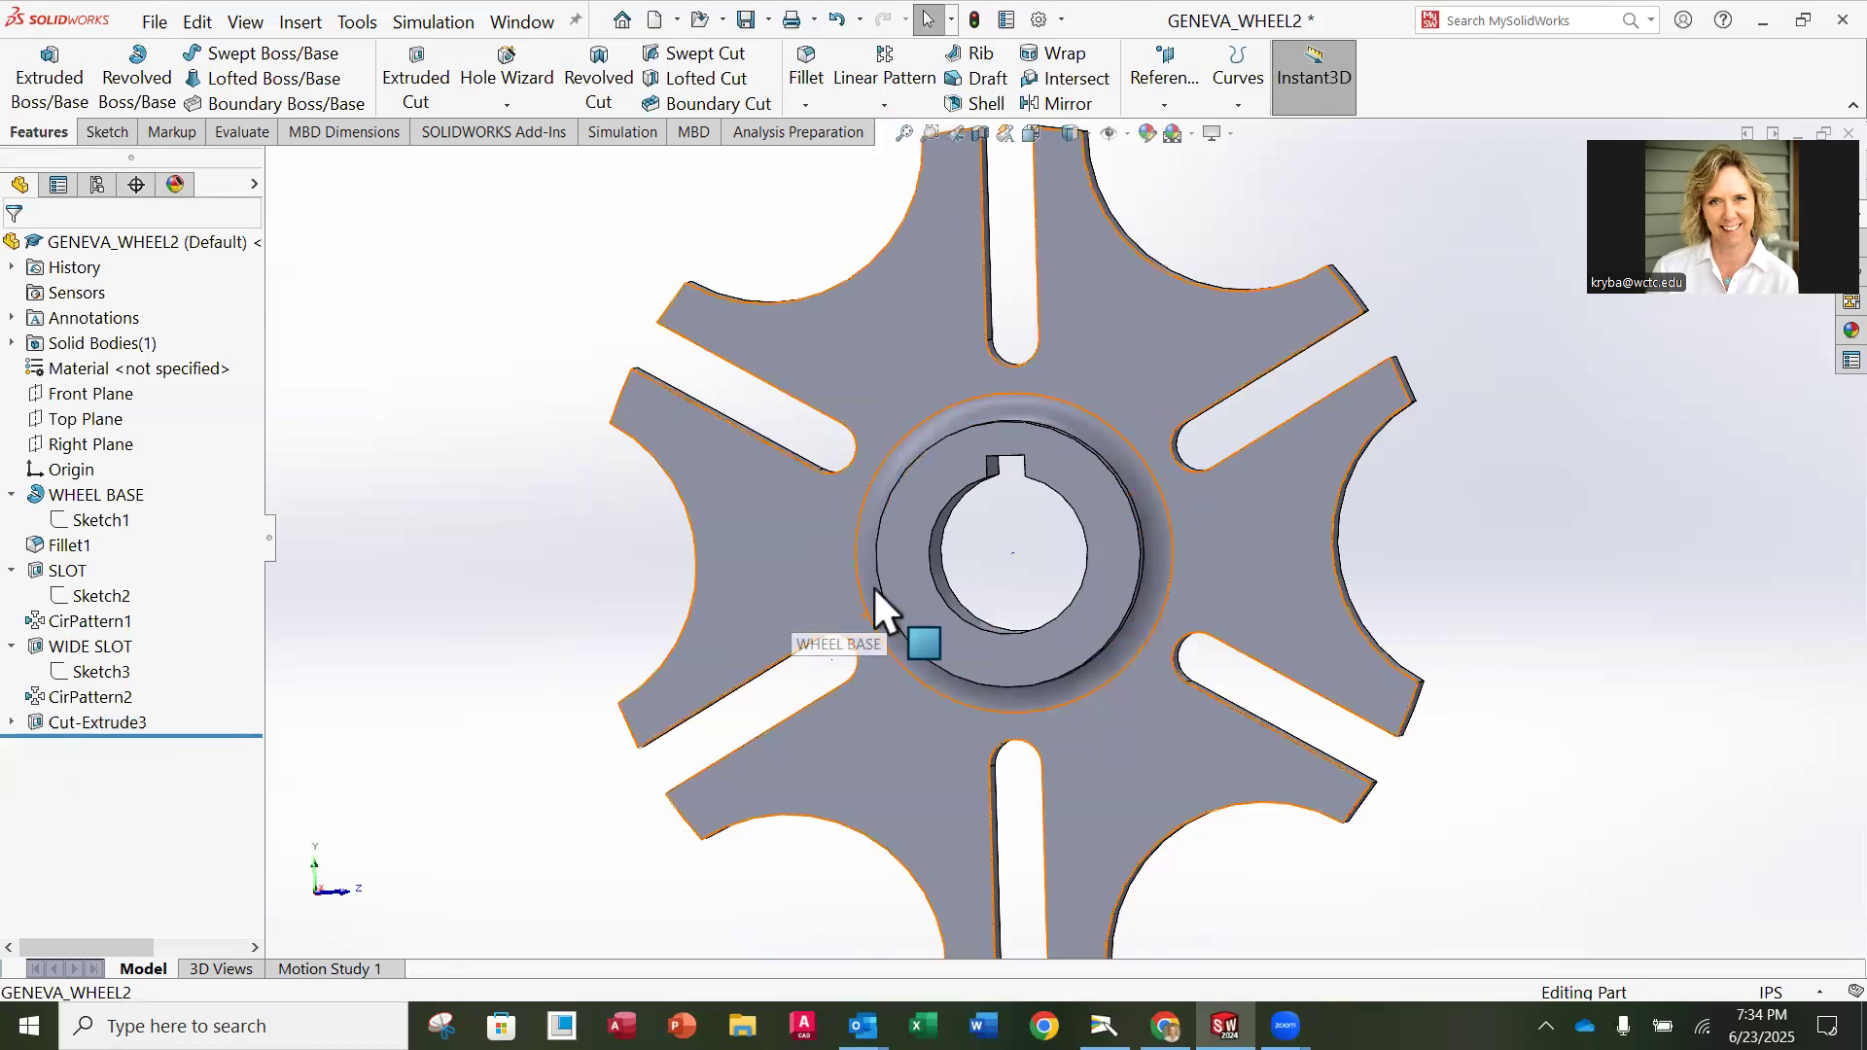
Step: Rename the new cut feature in the design tree as KEYWAY and expand it to show its sketch
left_click(98, 722)
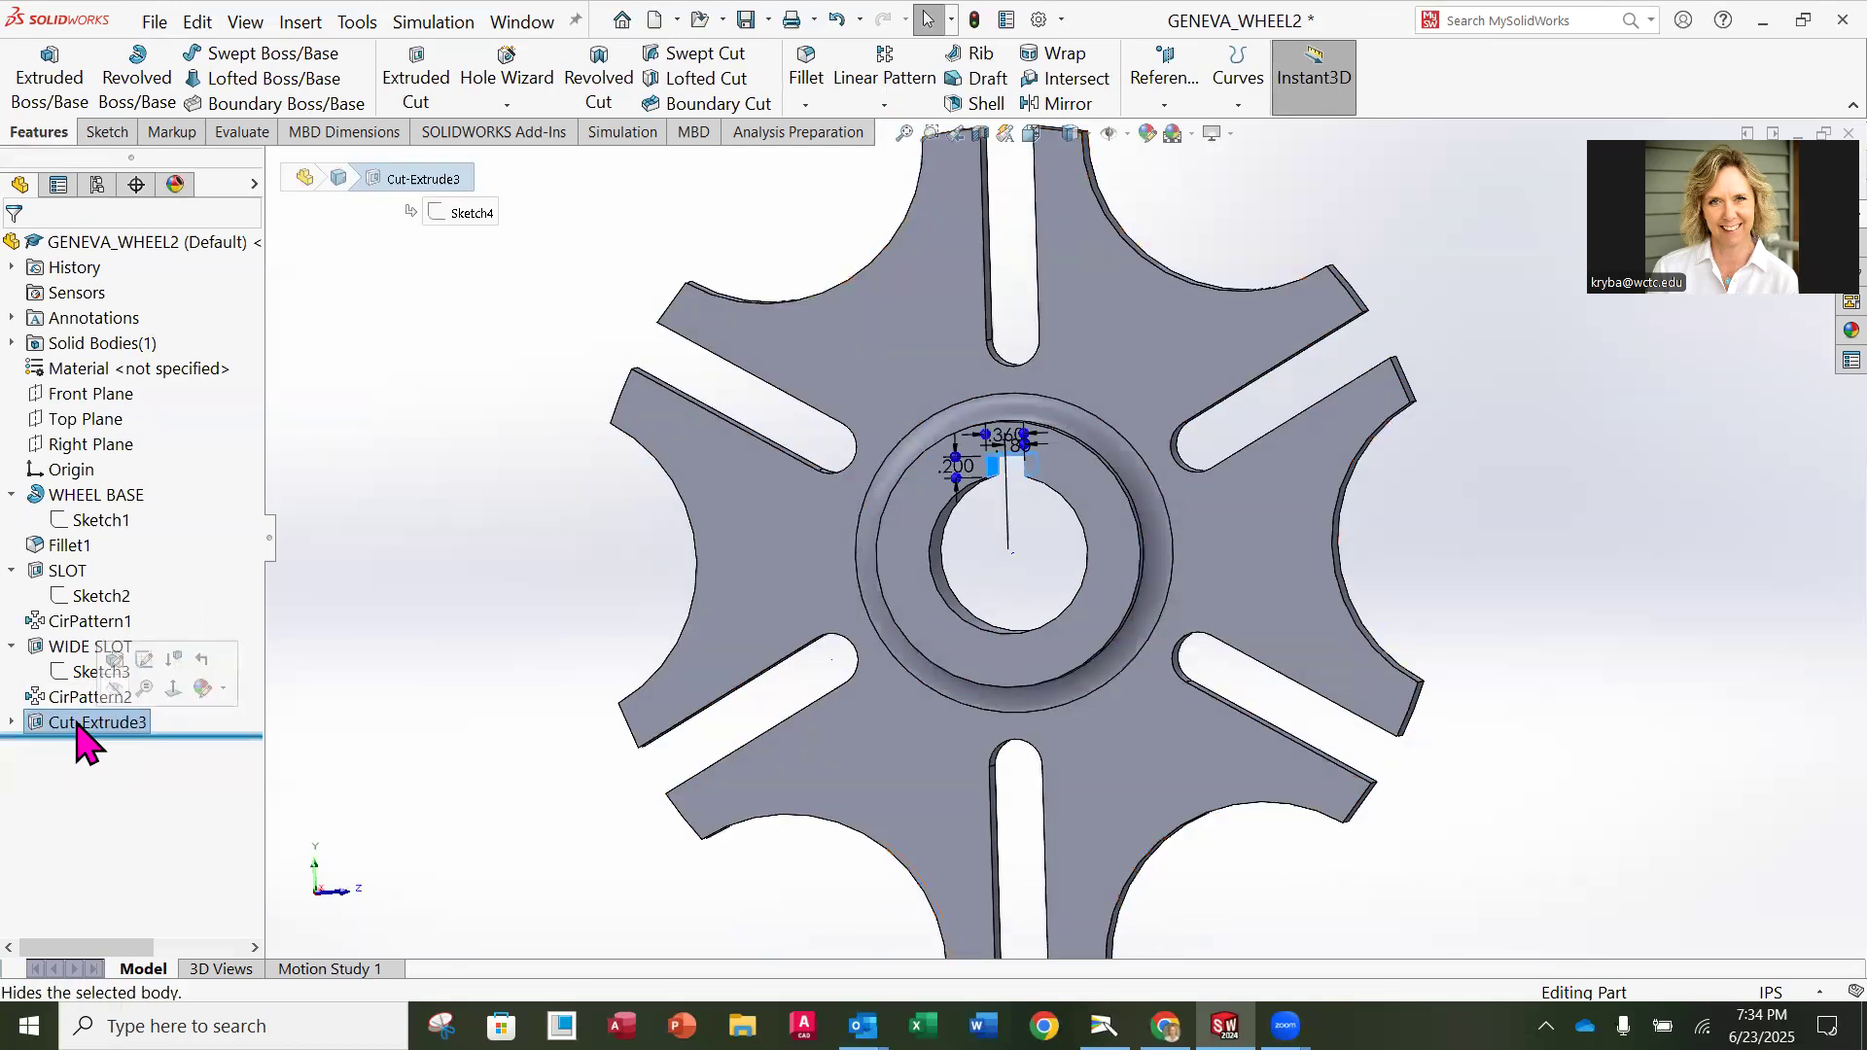
right_click(85, 739)
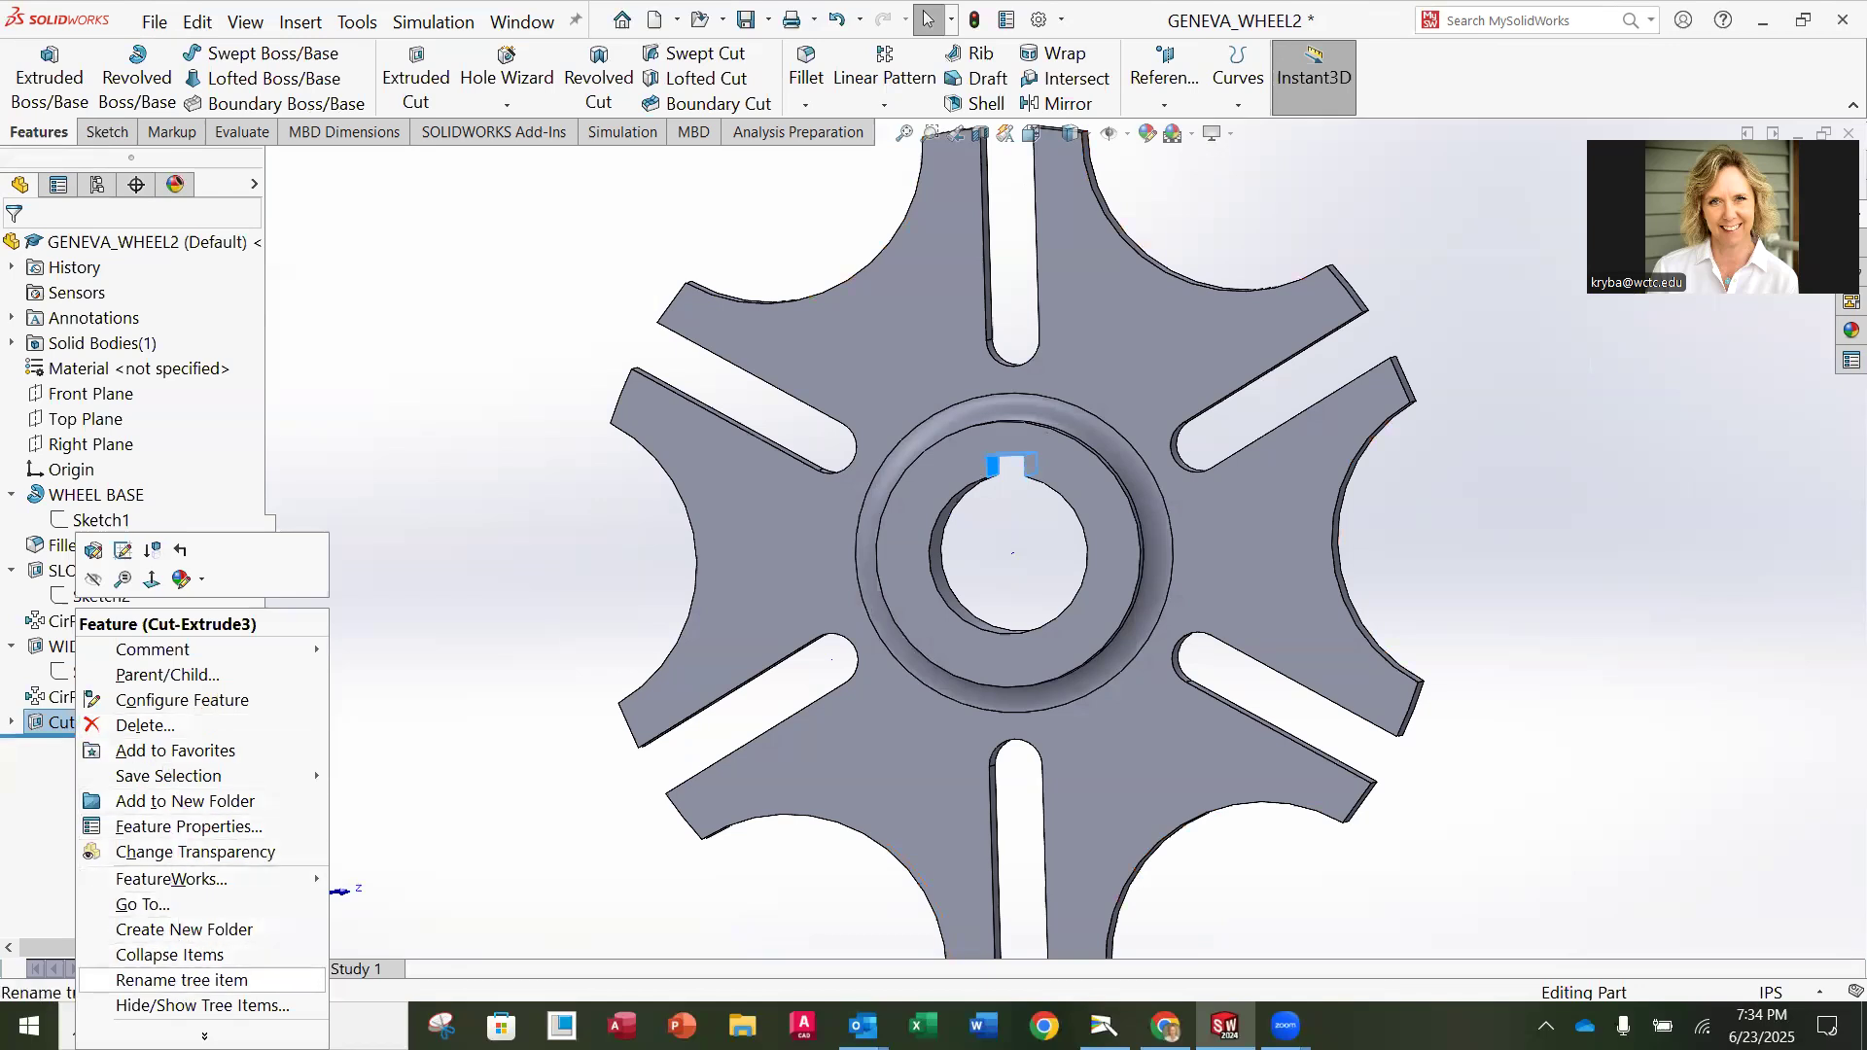
left_click(182, 981)
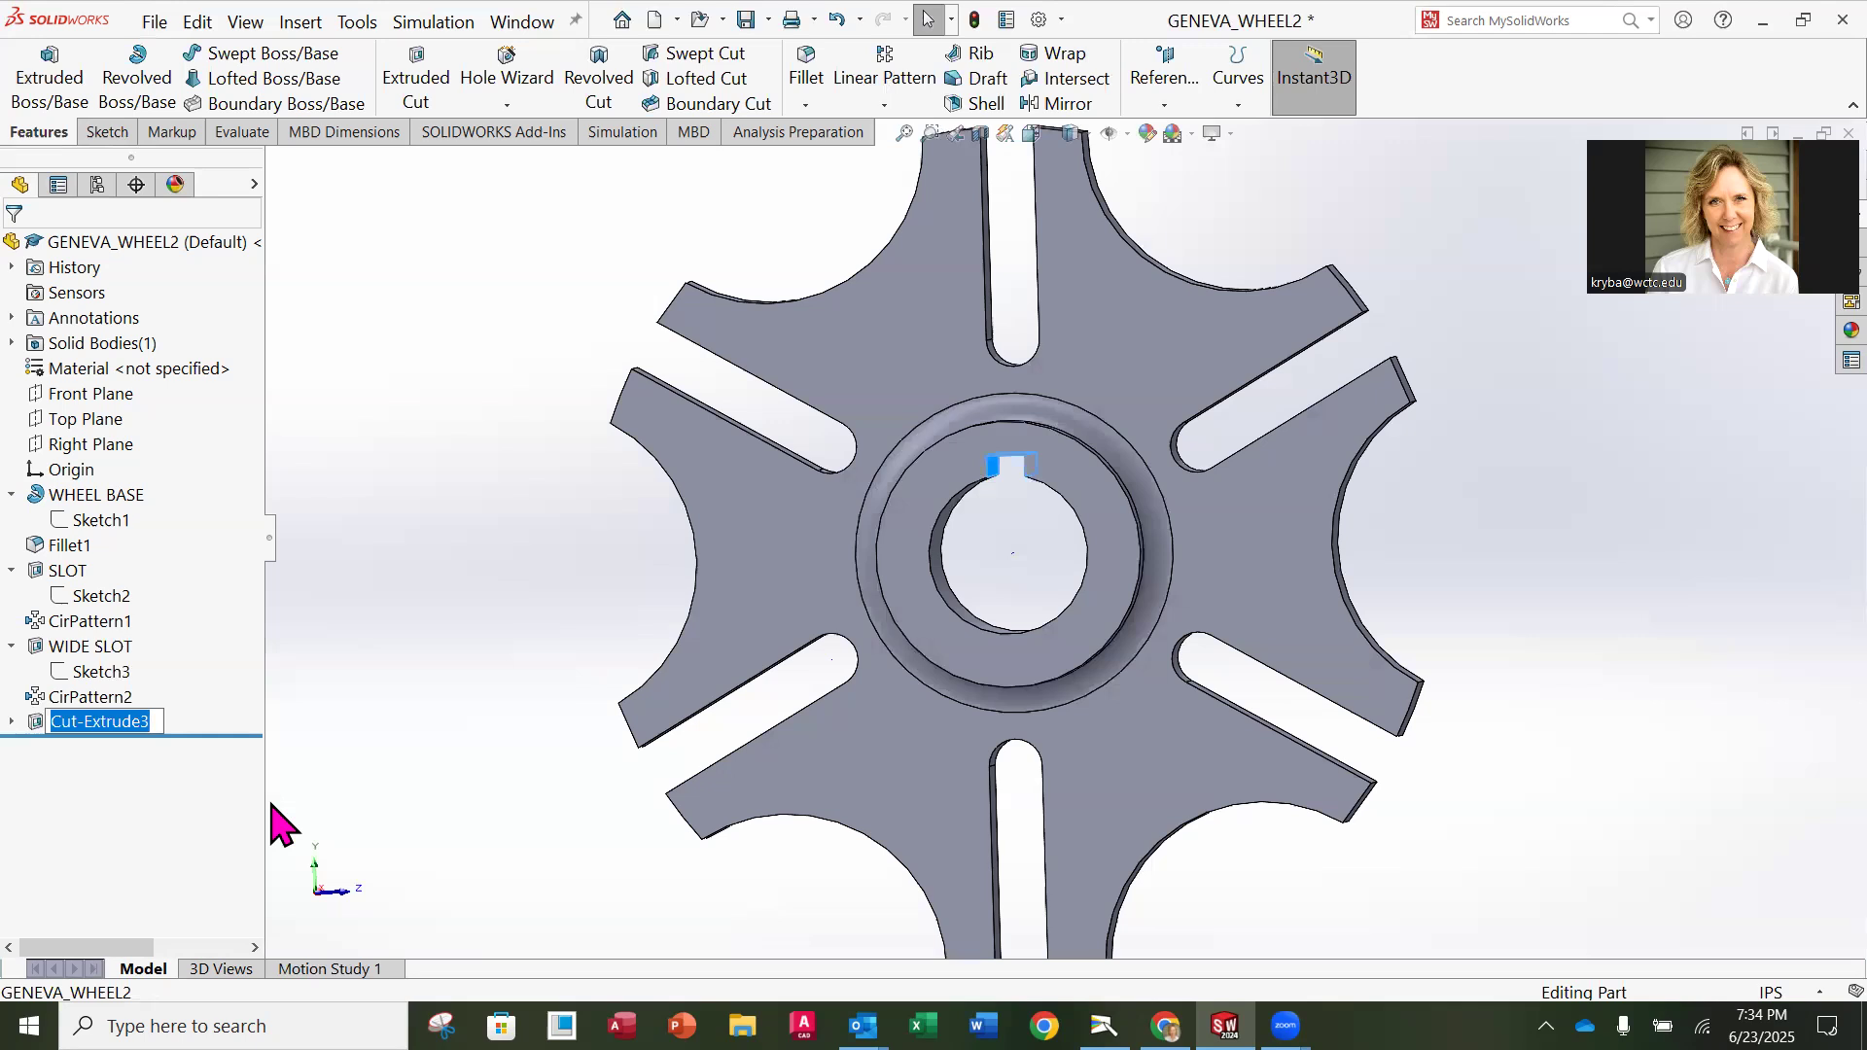
type("KEYWAY")
key("Return")
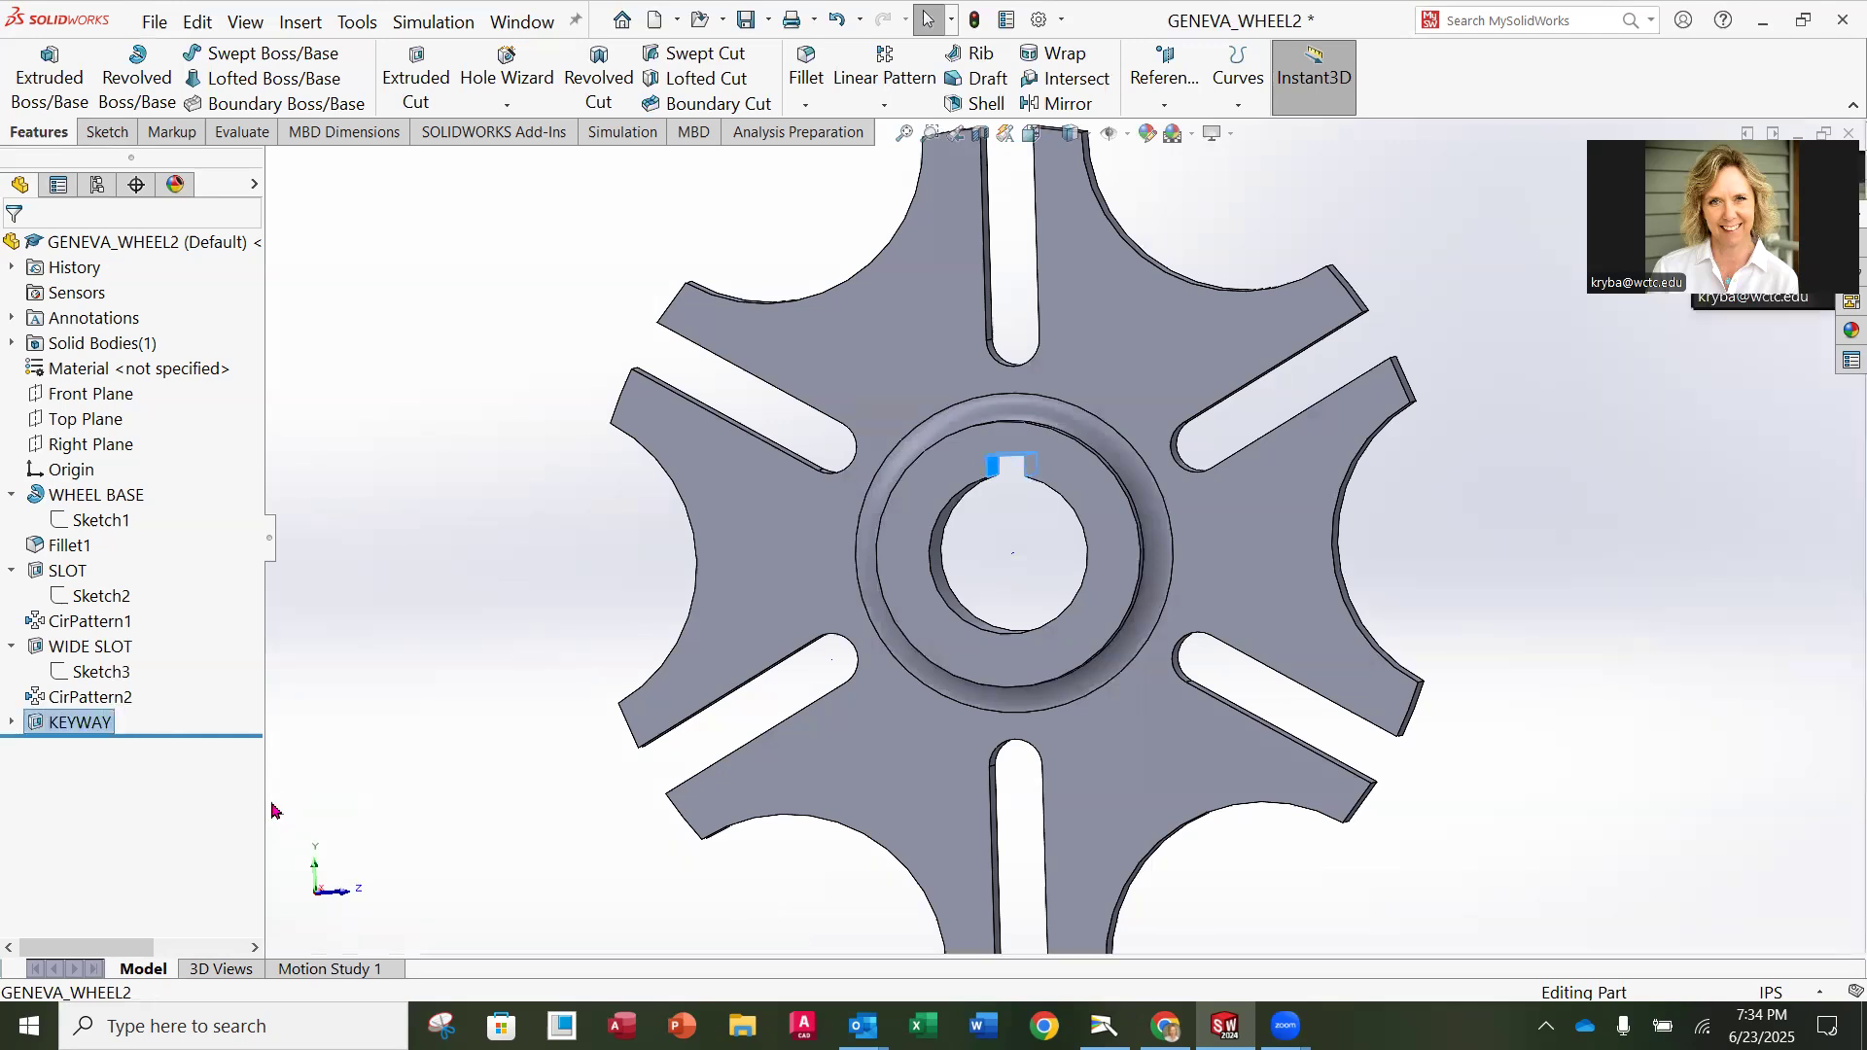
left_click(13, 725)
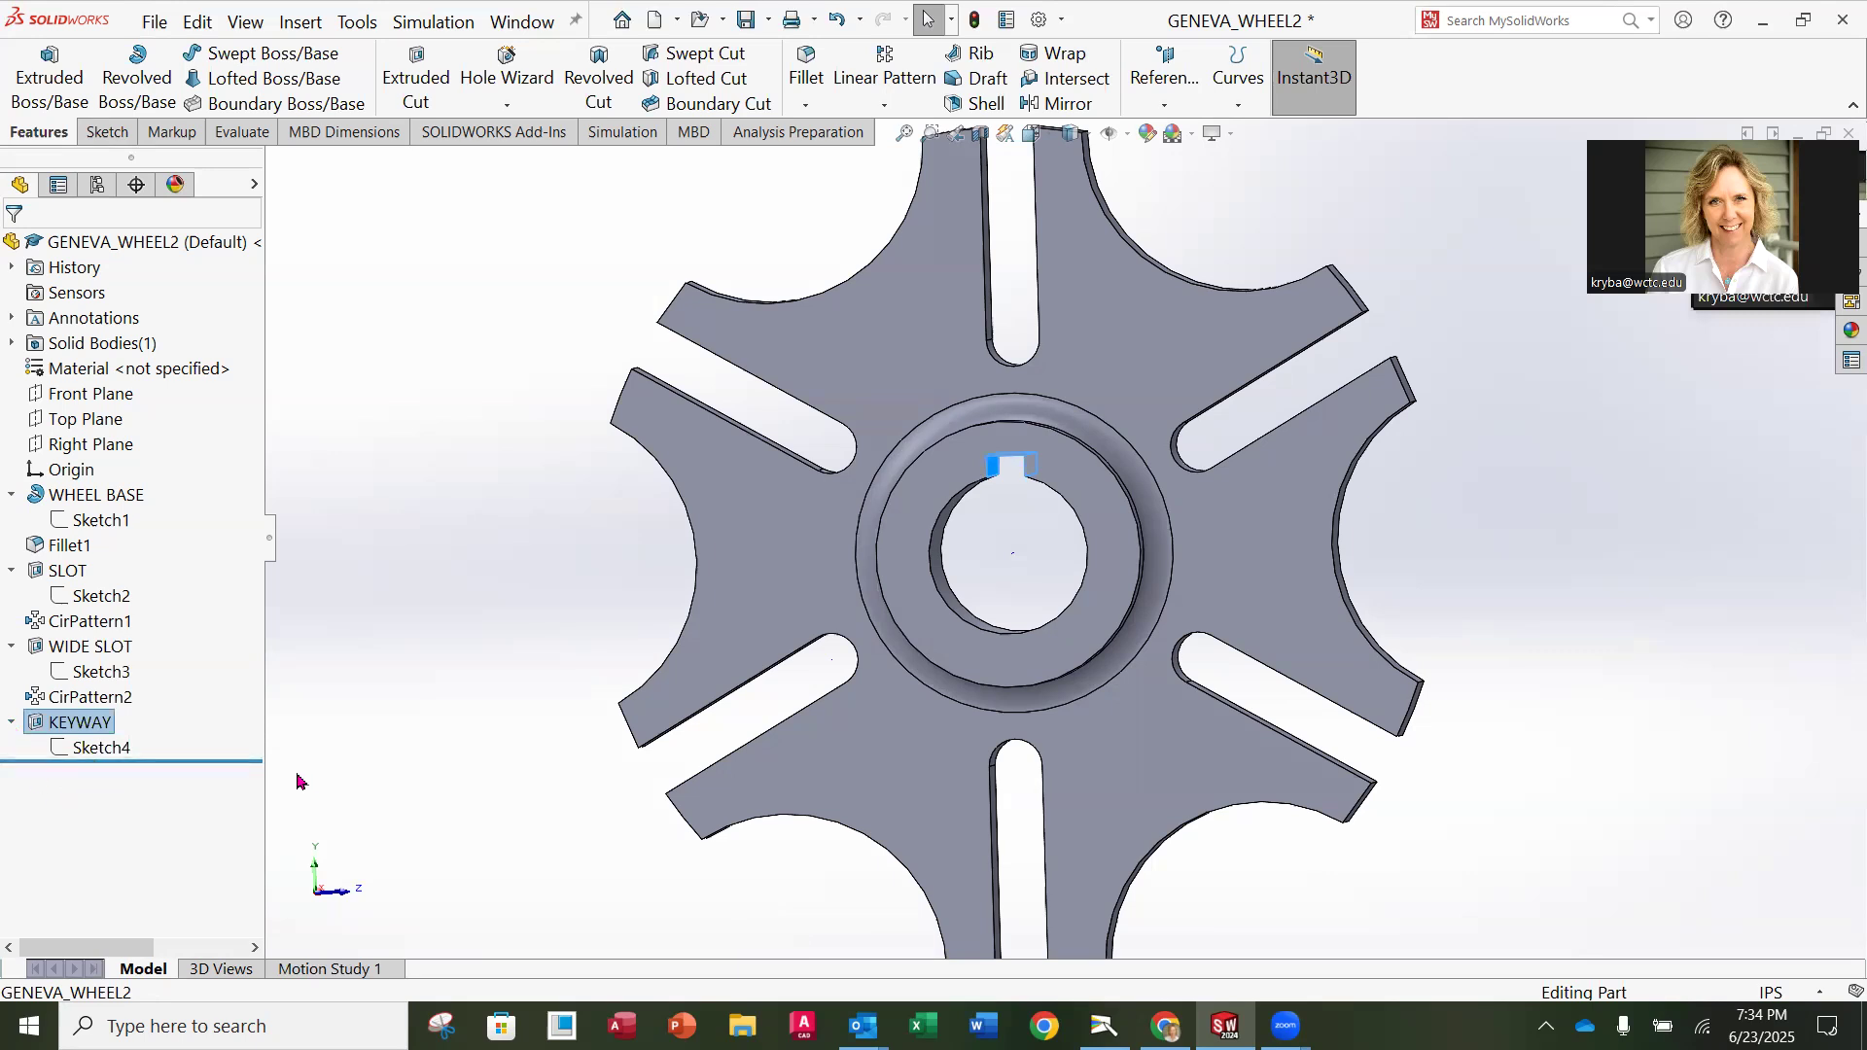
Step: Clear the selection and save the GENEVA_WHEEL2 part
left_click(440, 531)
scroll(1068, 588, "up", 1)
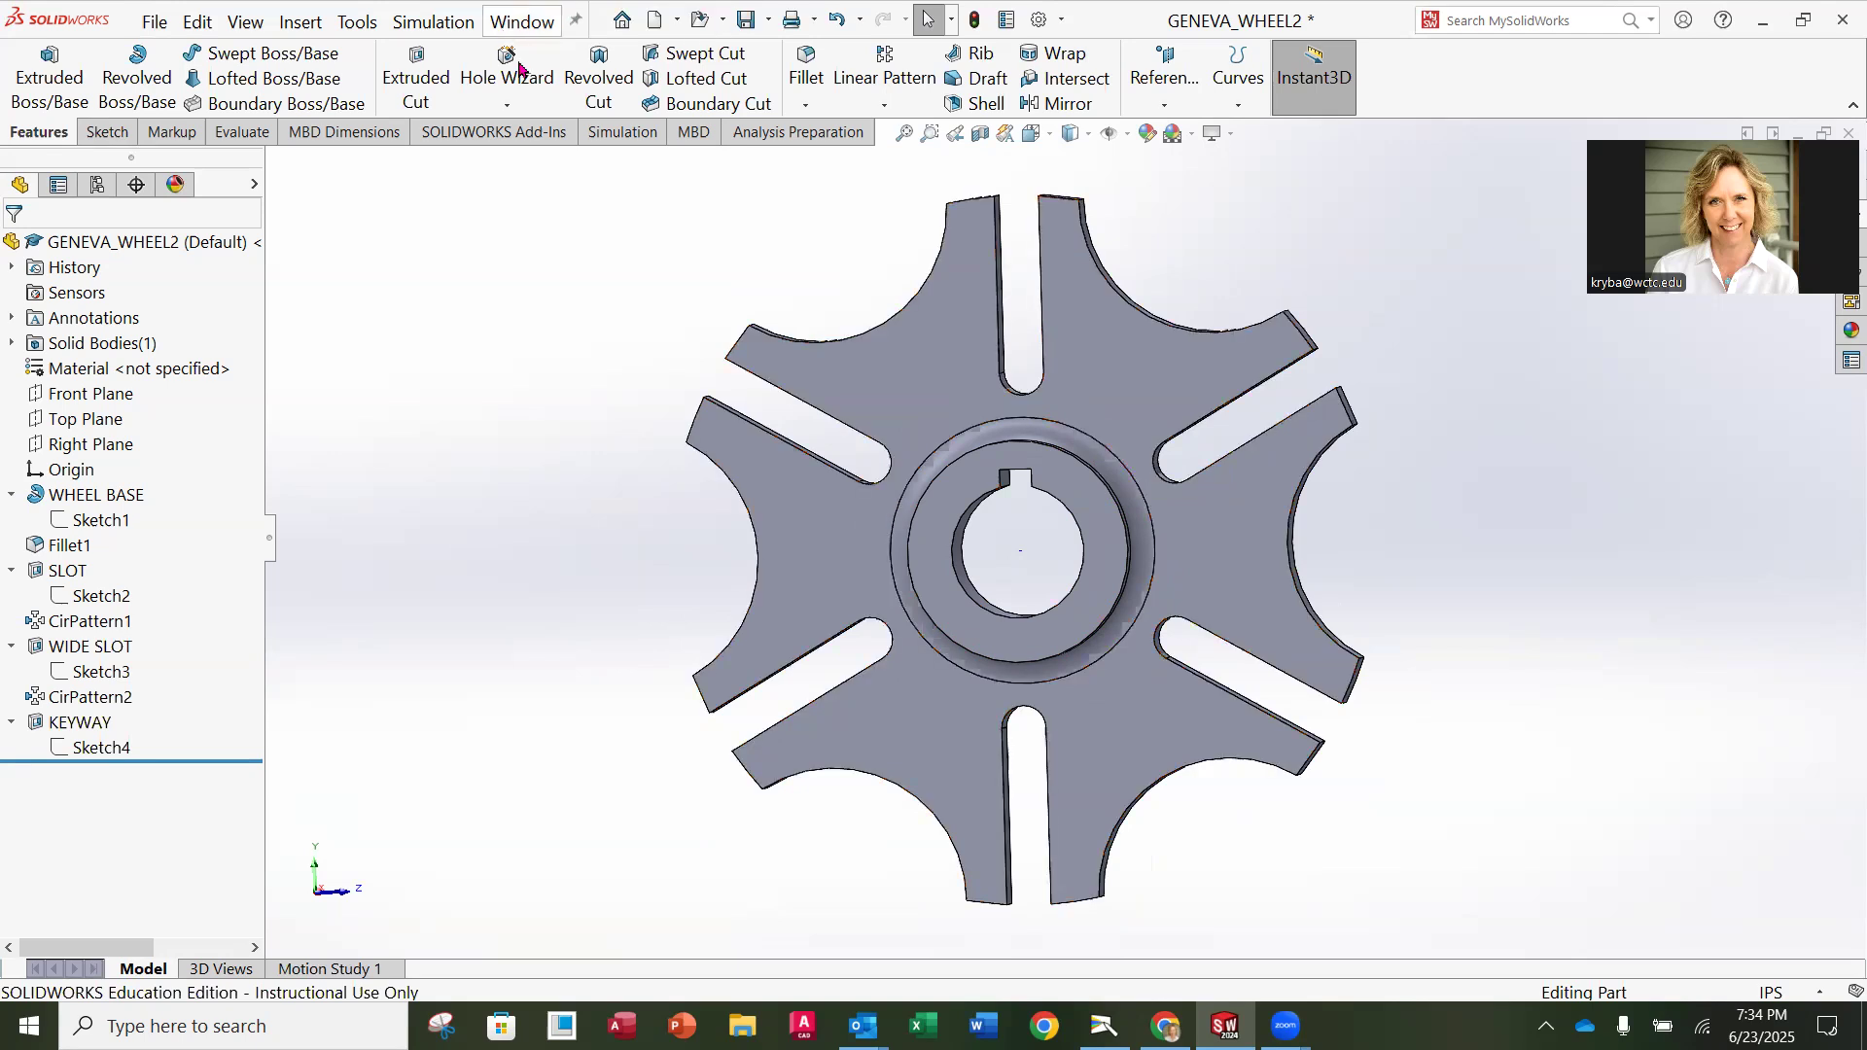
left_click(156, 23)
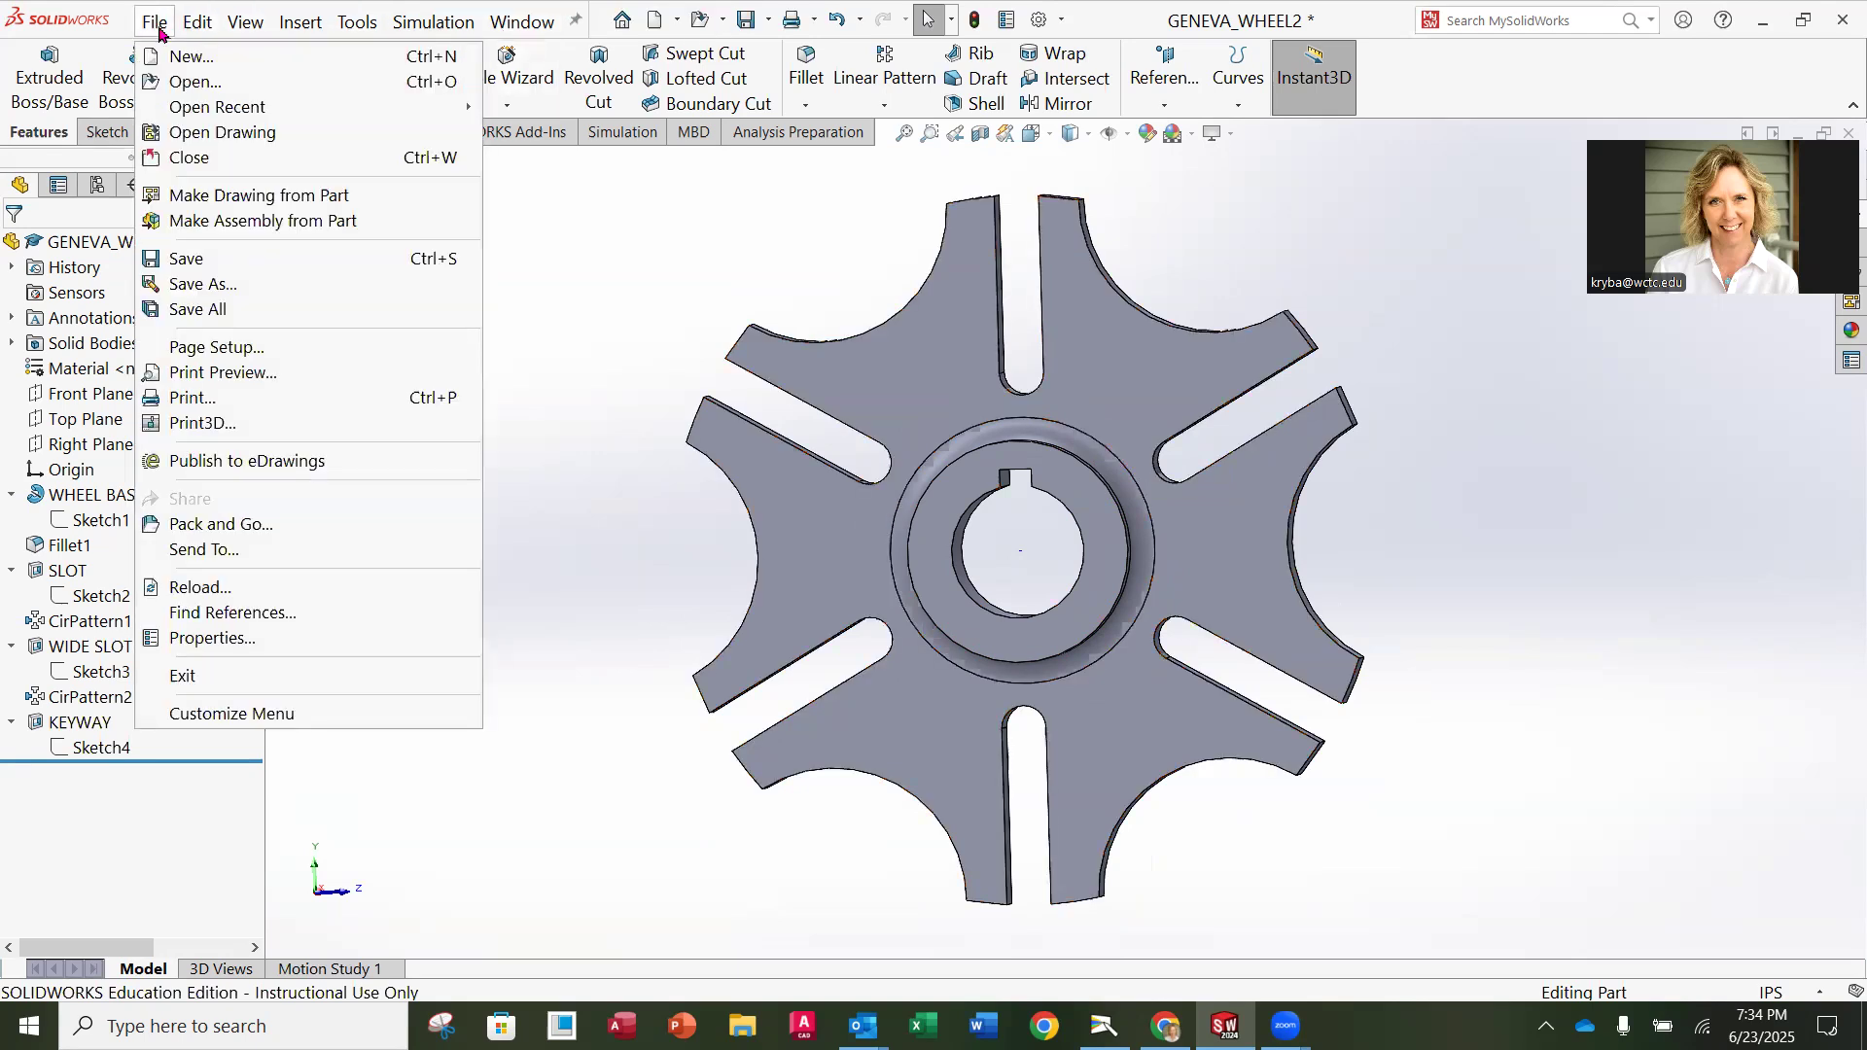
left_click(188, 261)
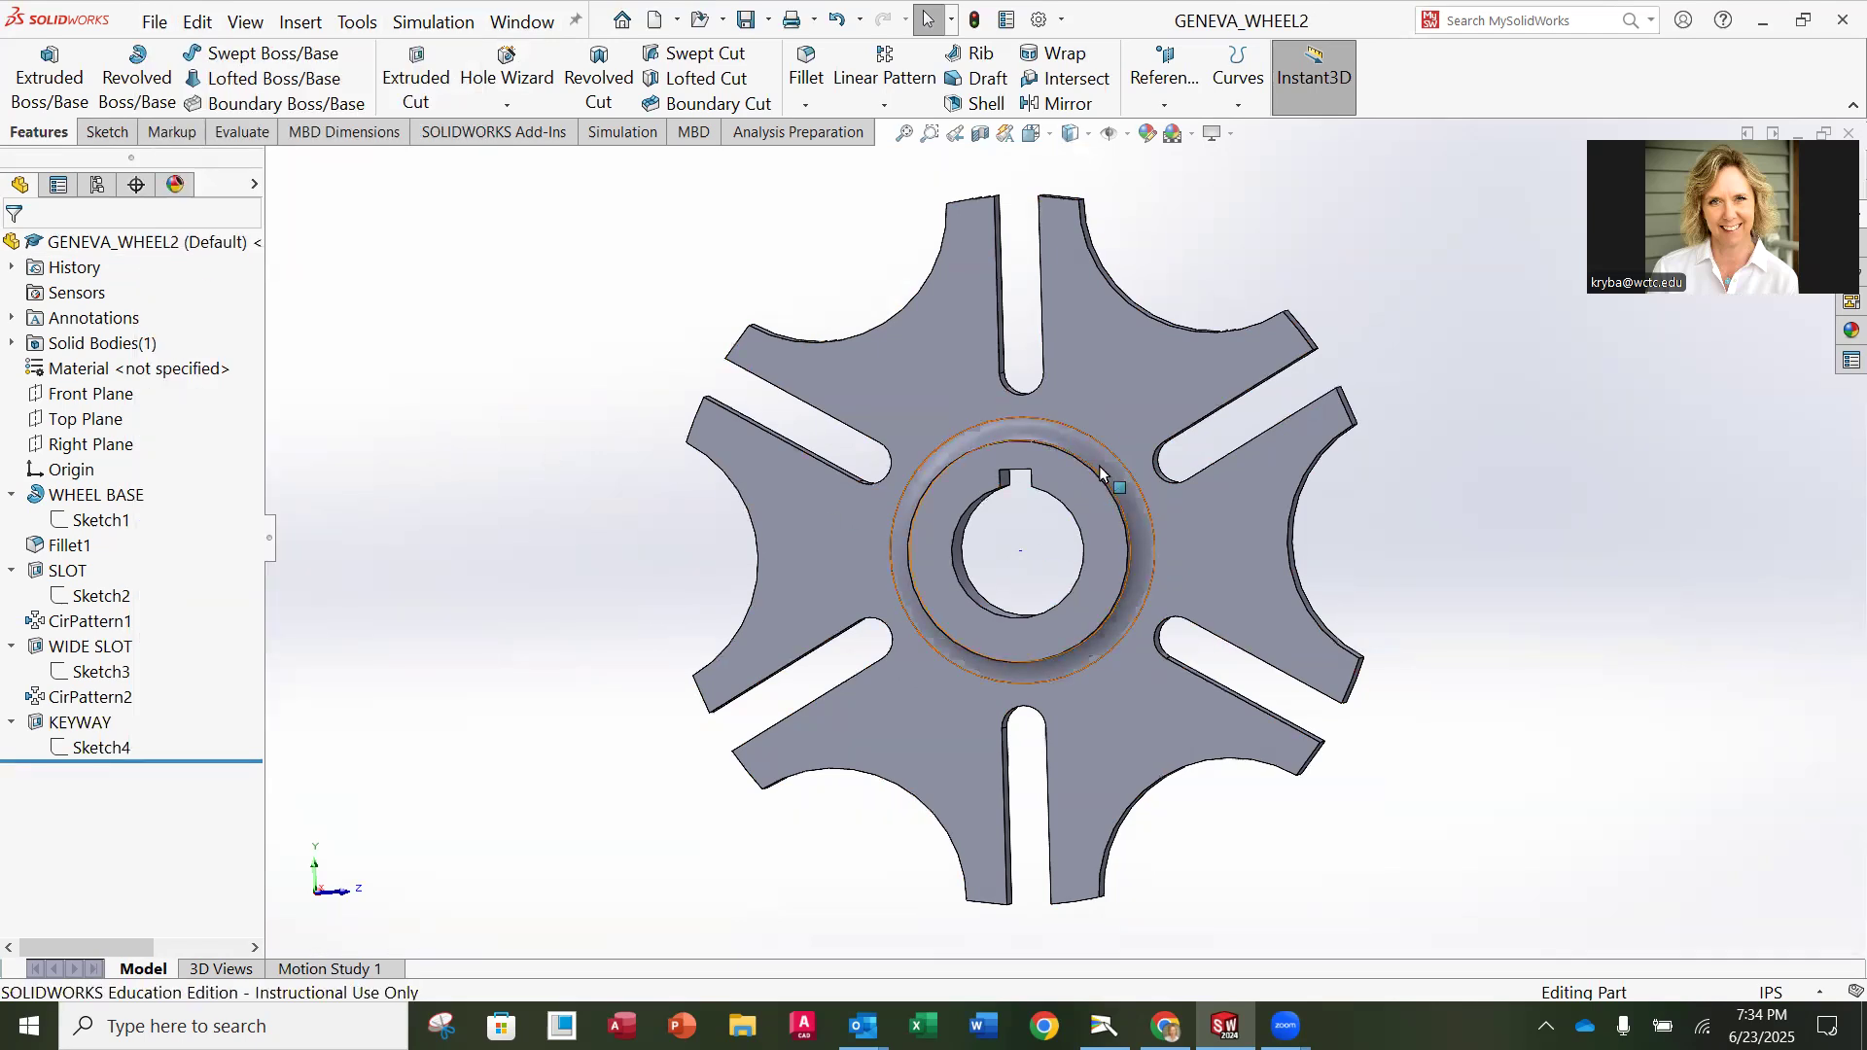
Step: Switch to the browser and highlight the material listed for the Geneva Wheel on the Assignment 3 page
middle_click_drag(1105, 371, 790, 381, "ctrl")
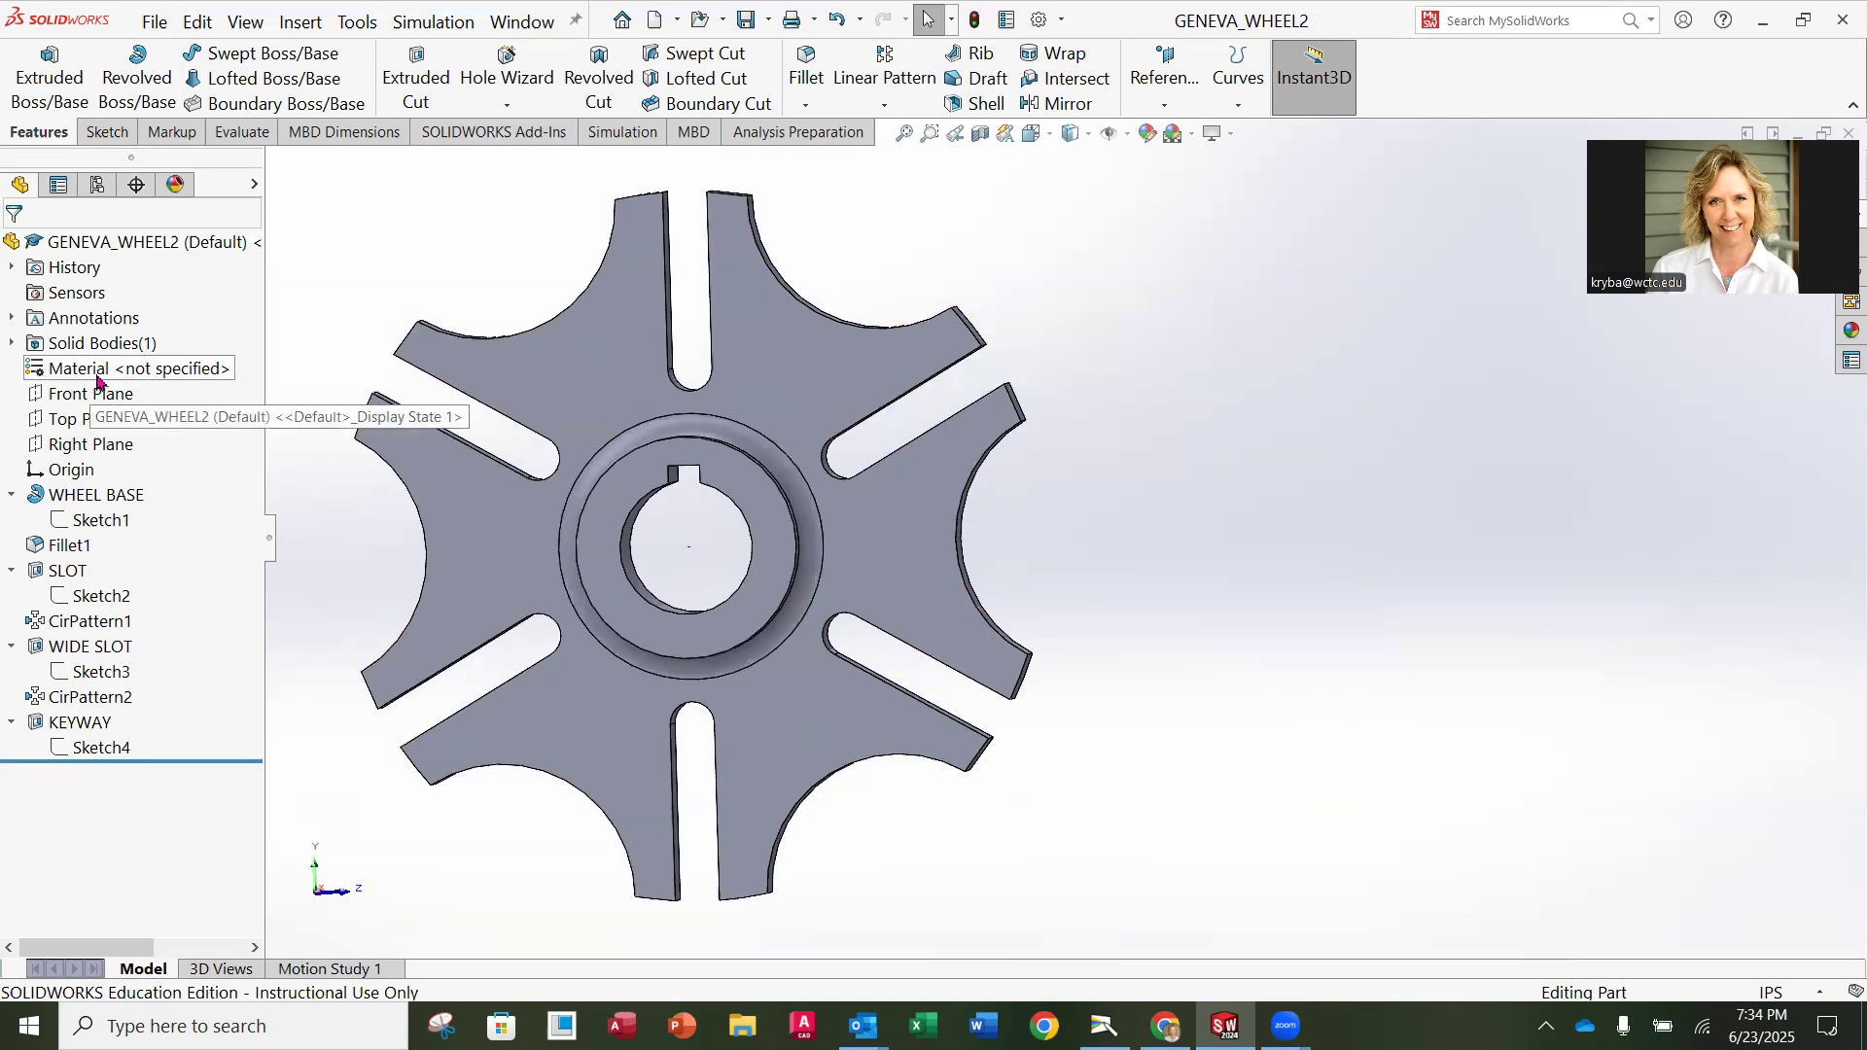
mouse_move(1165, 1026)
left_click(1092, 838)
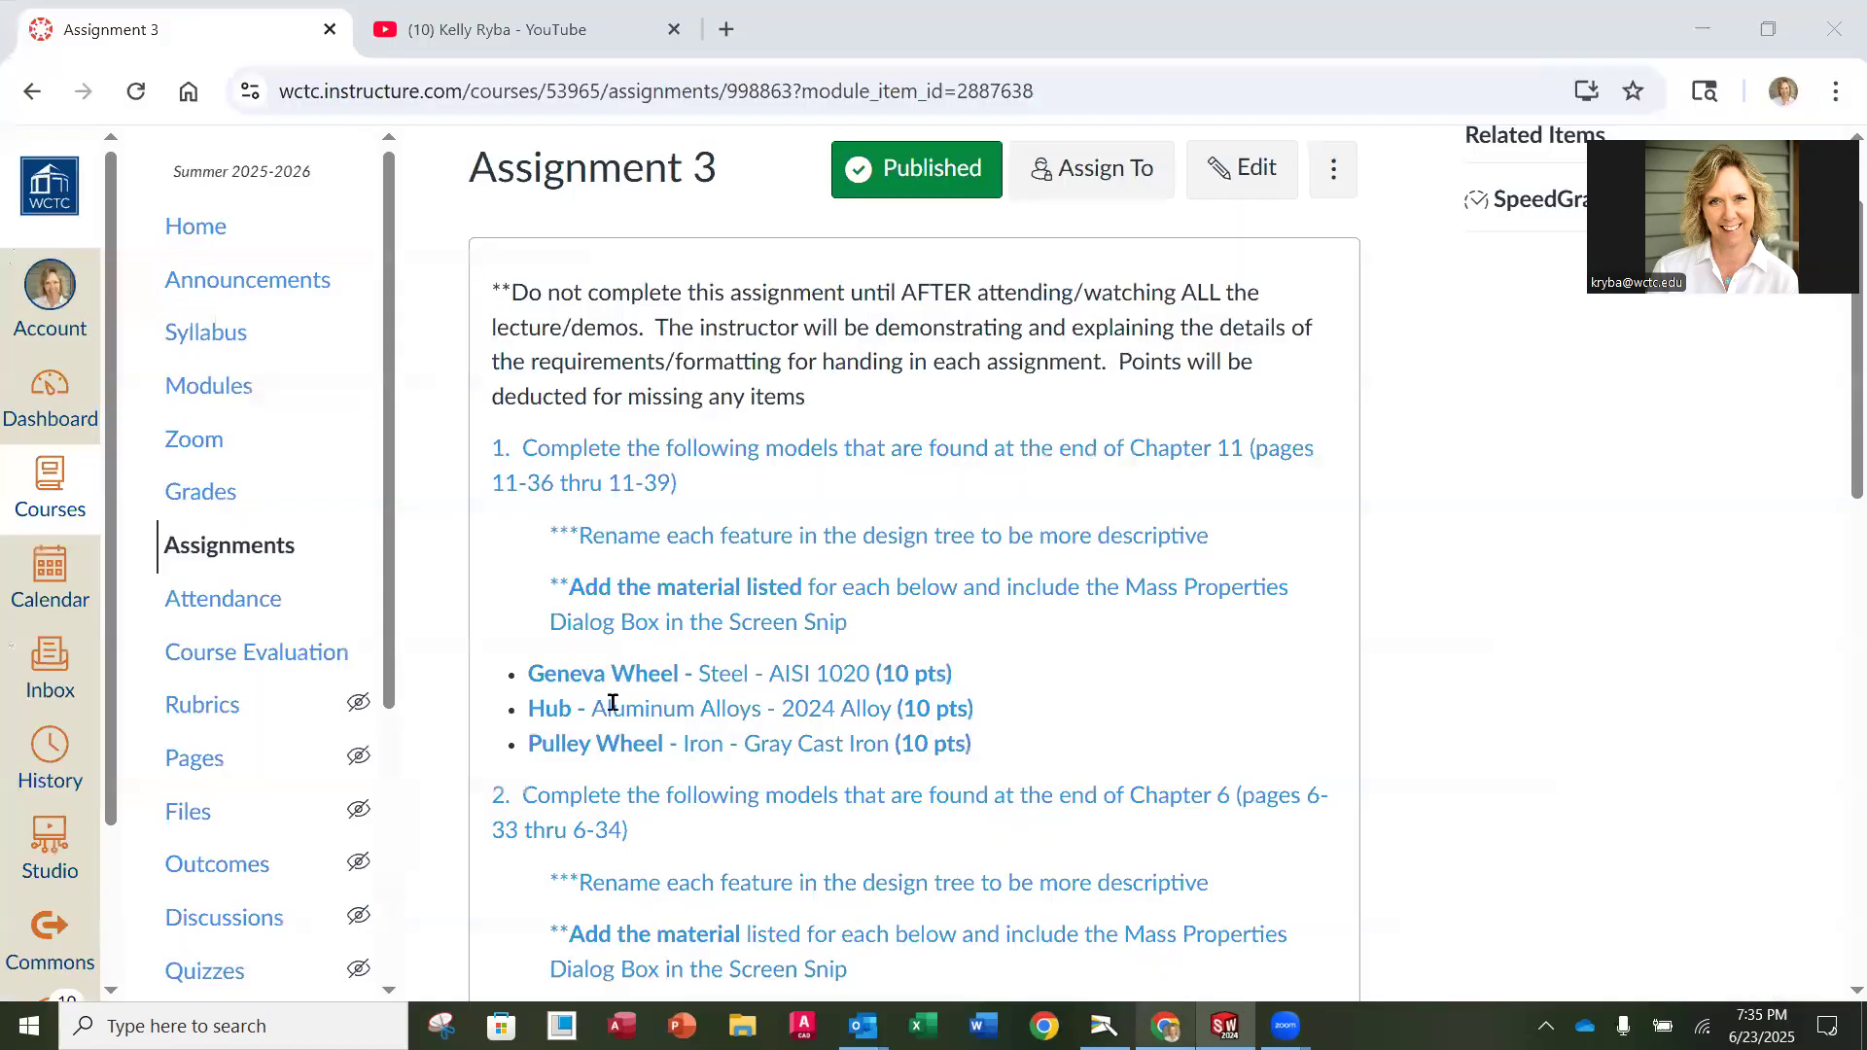
left_click_drag(698, 676, 866, 676)
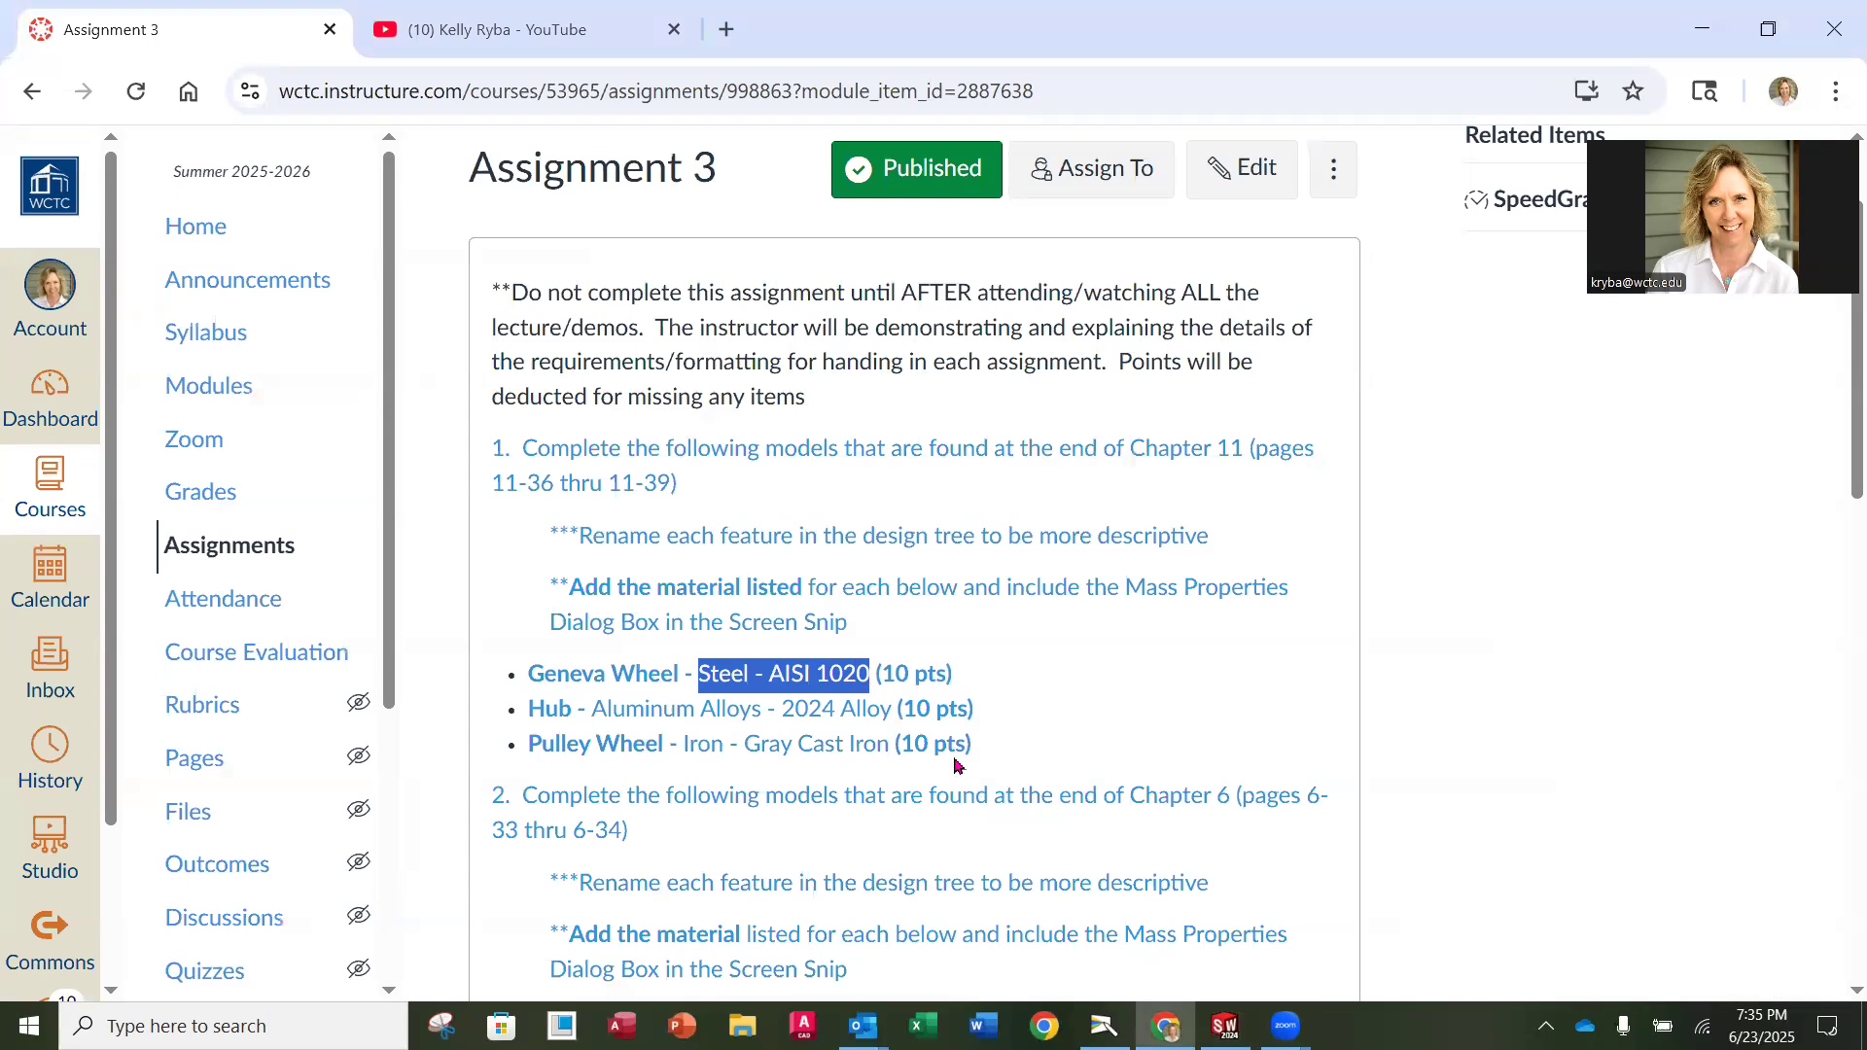
Step: Switch back to SOLIDWORKS and apply the steel material AISI 1020 to the part, with property units in English (IPS)
left_click(1225, 1026)
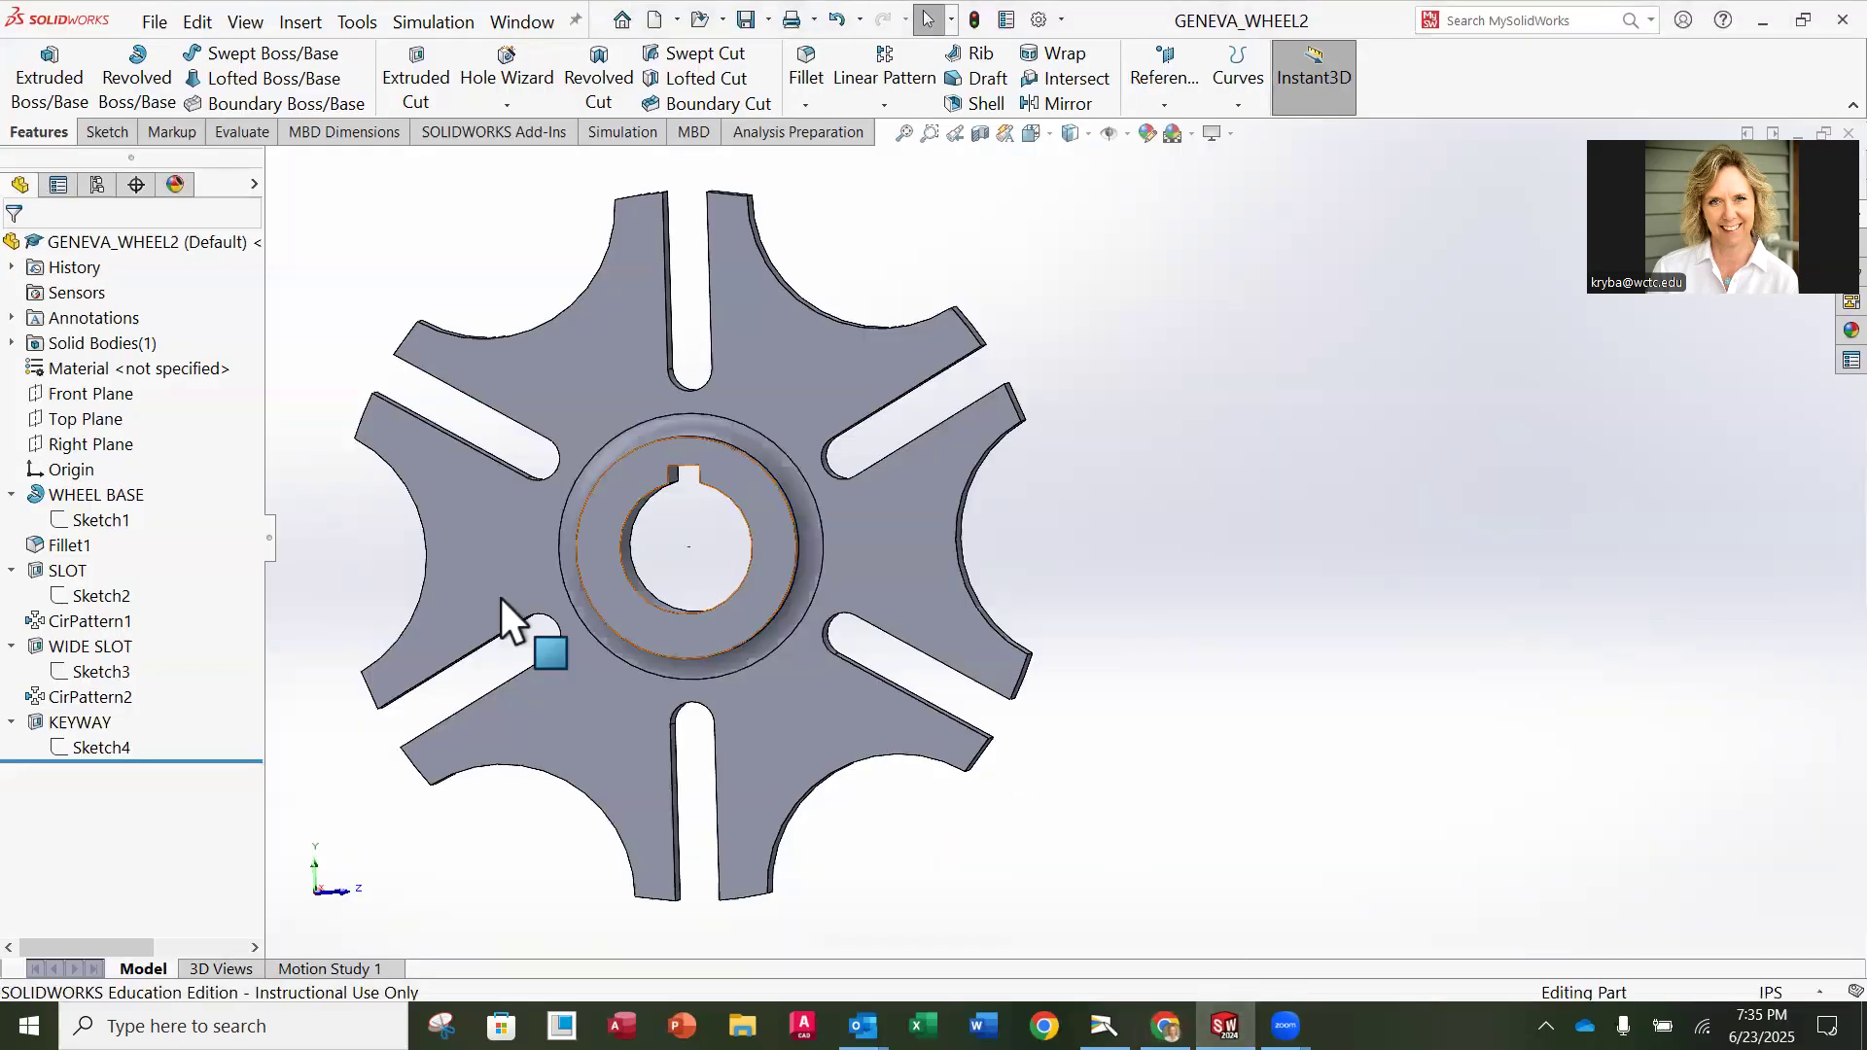
left_click(74, 375)
right_click(74, 373)
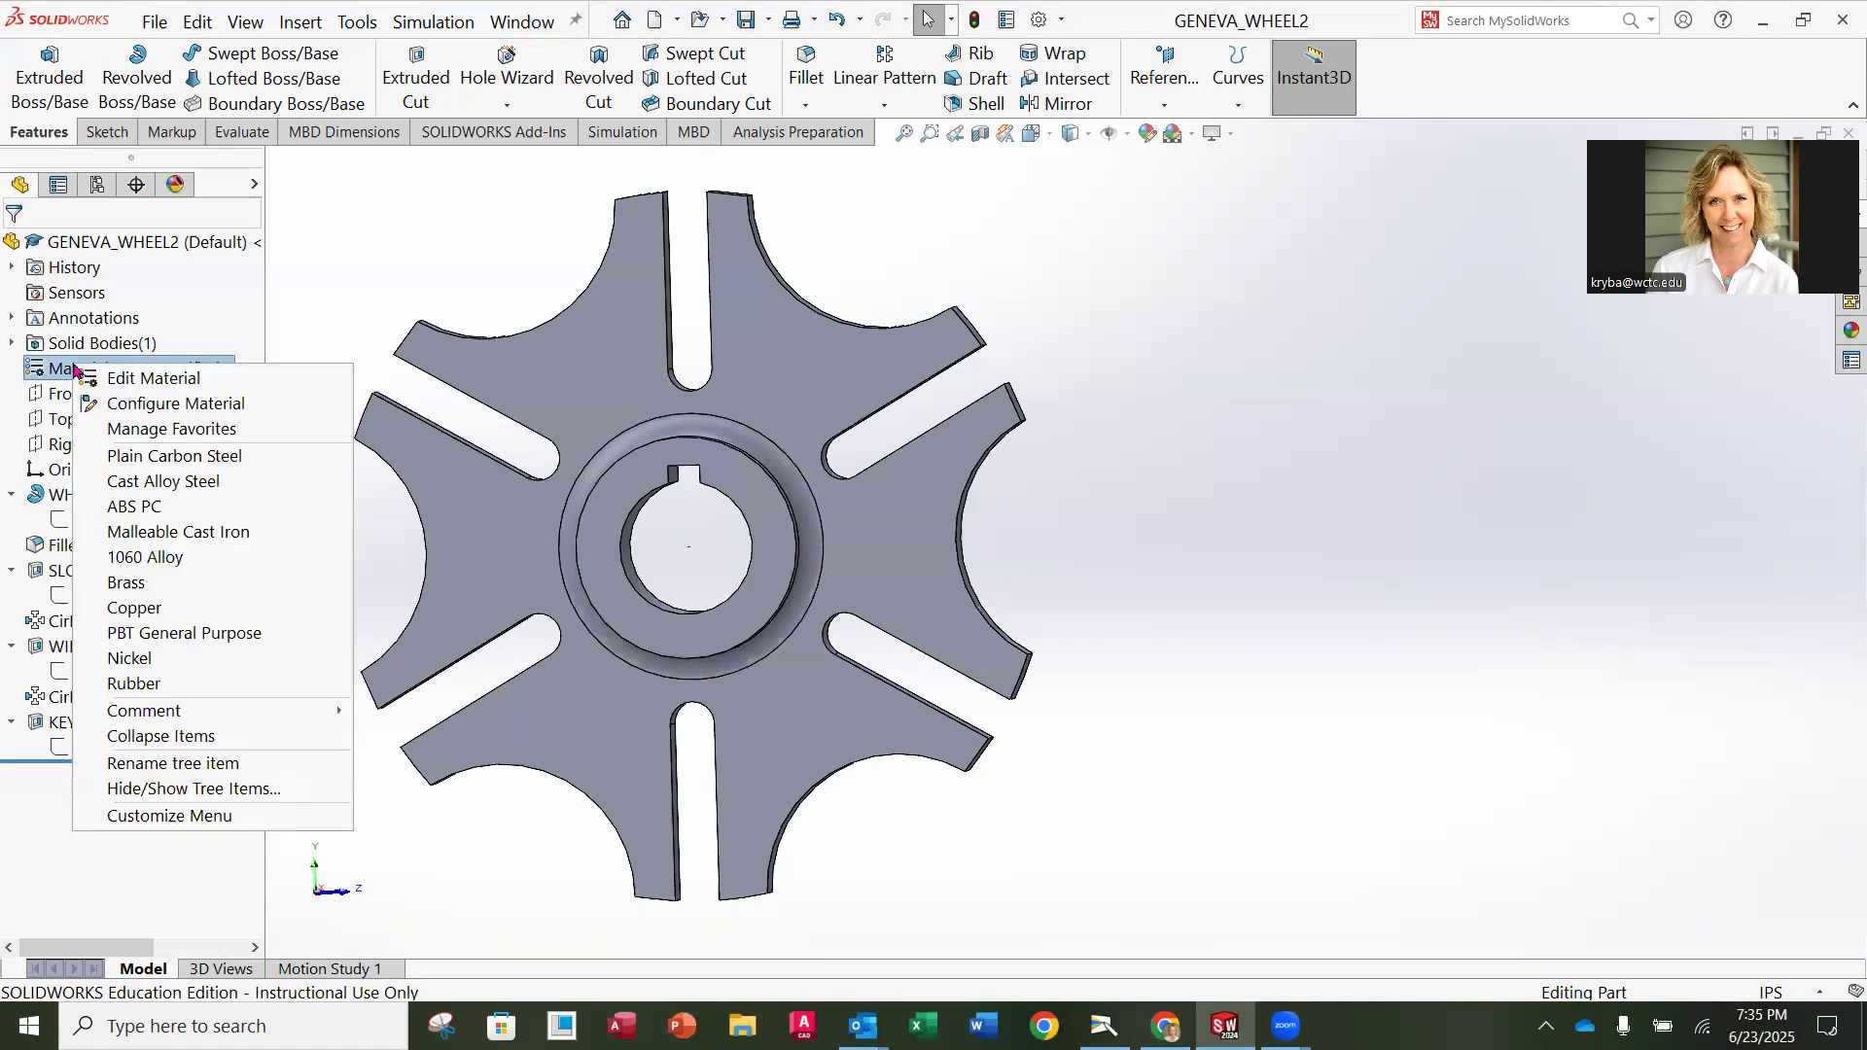
left_click(156, 379)
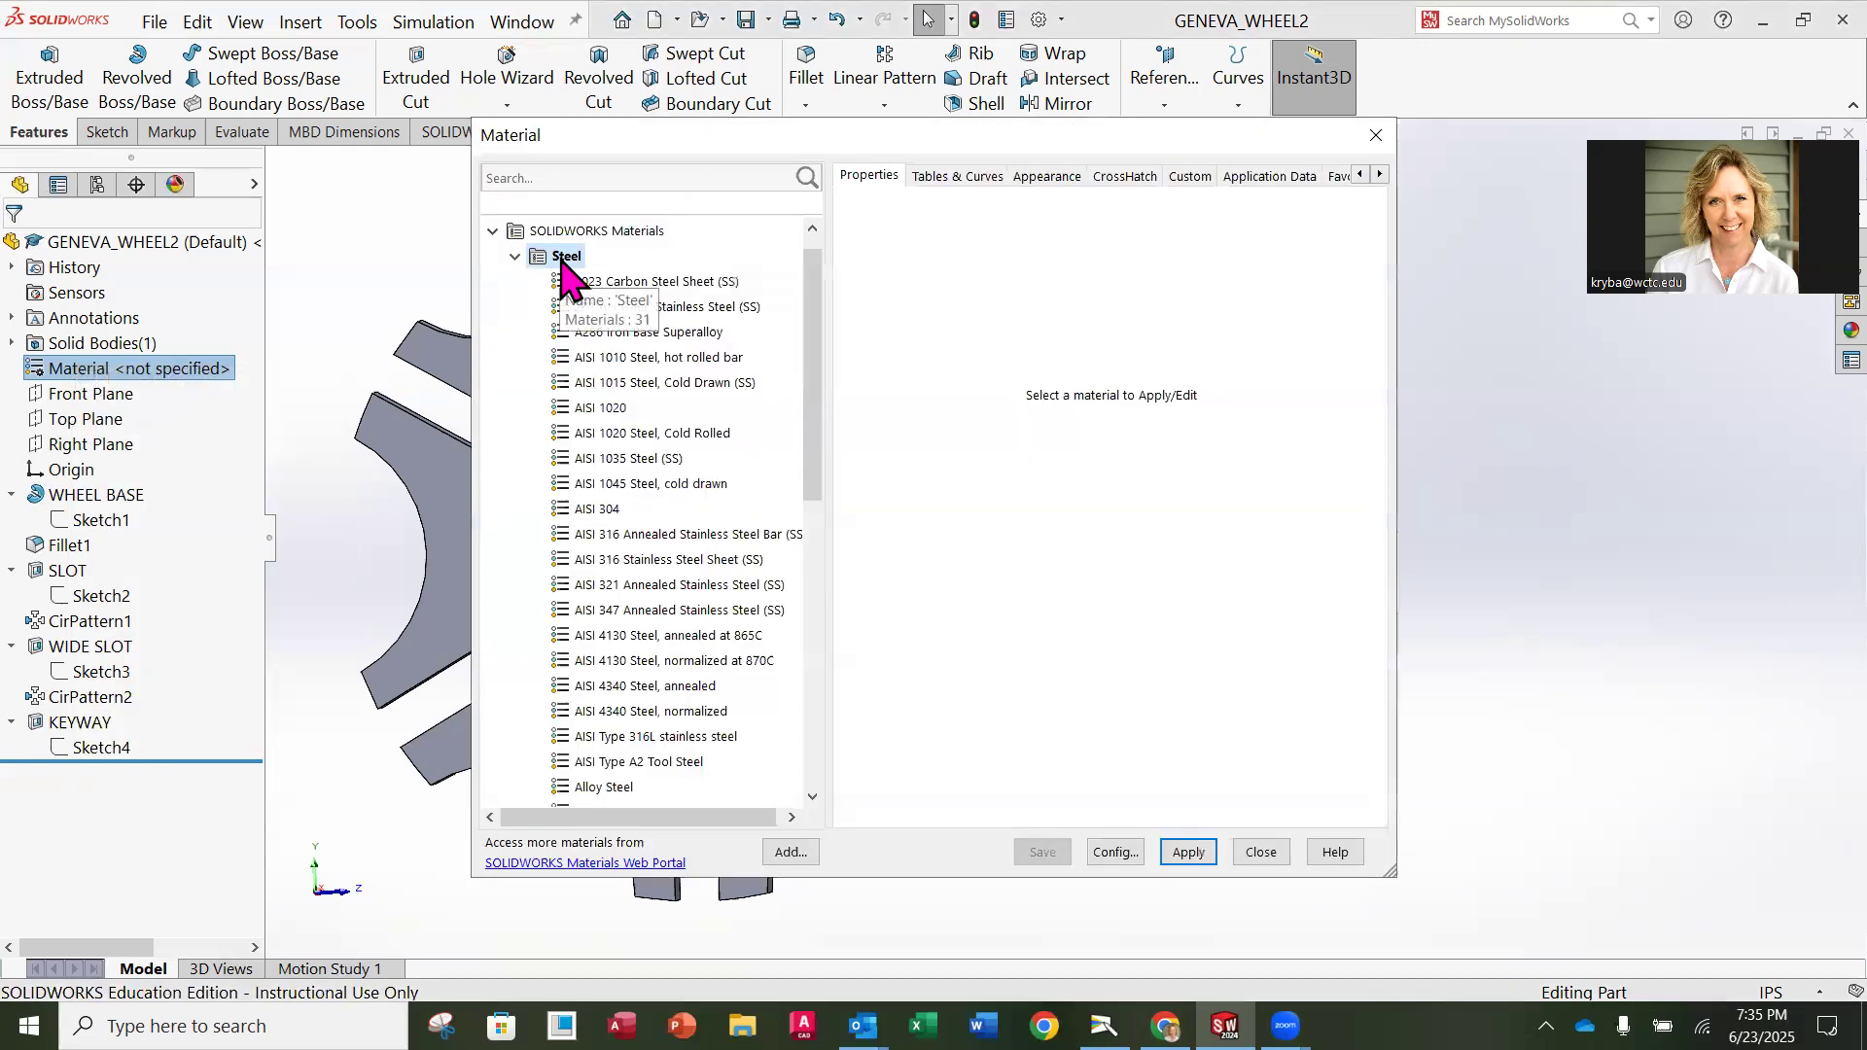
left_click(611, 408)
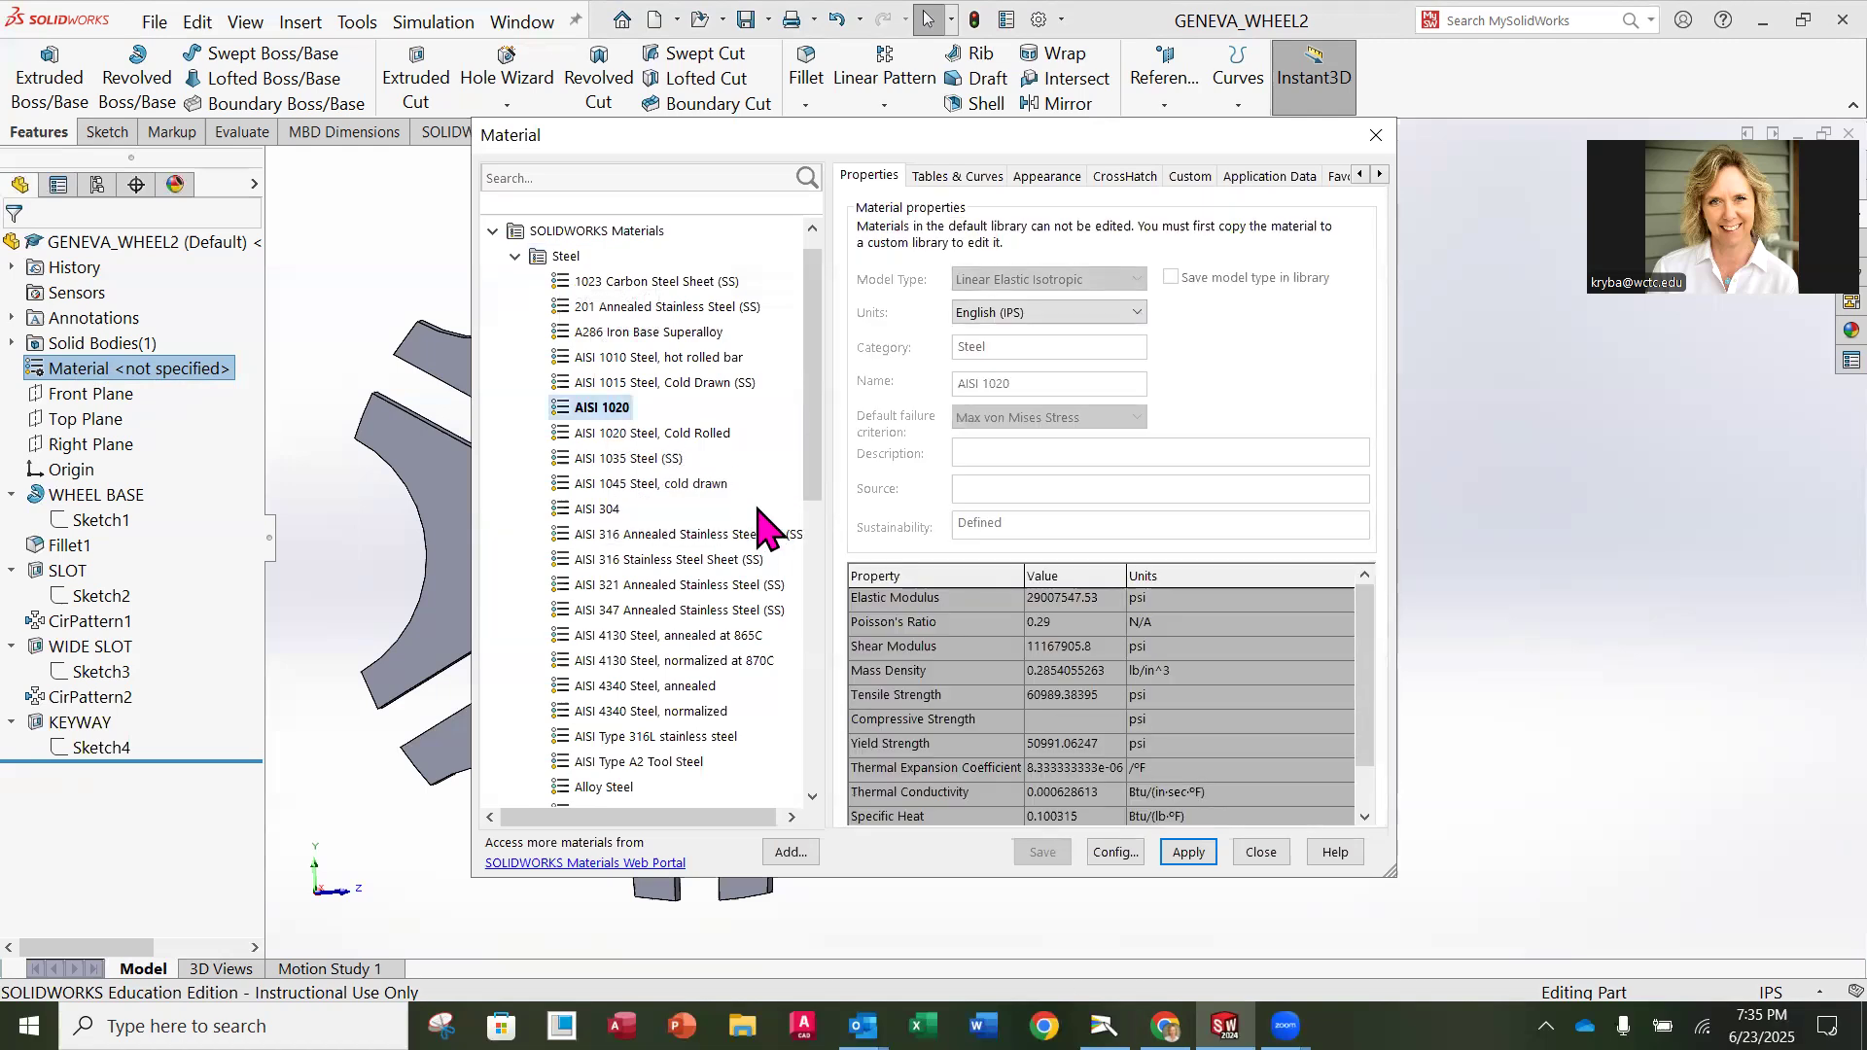
left_click(1133, 313)
left_click(1118, 350)
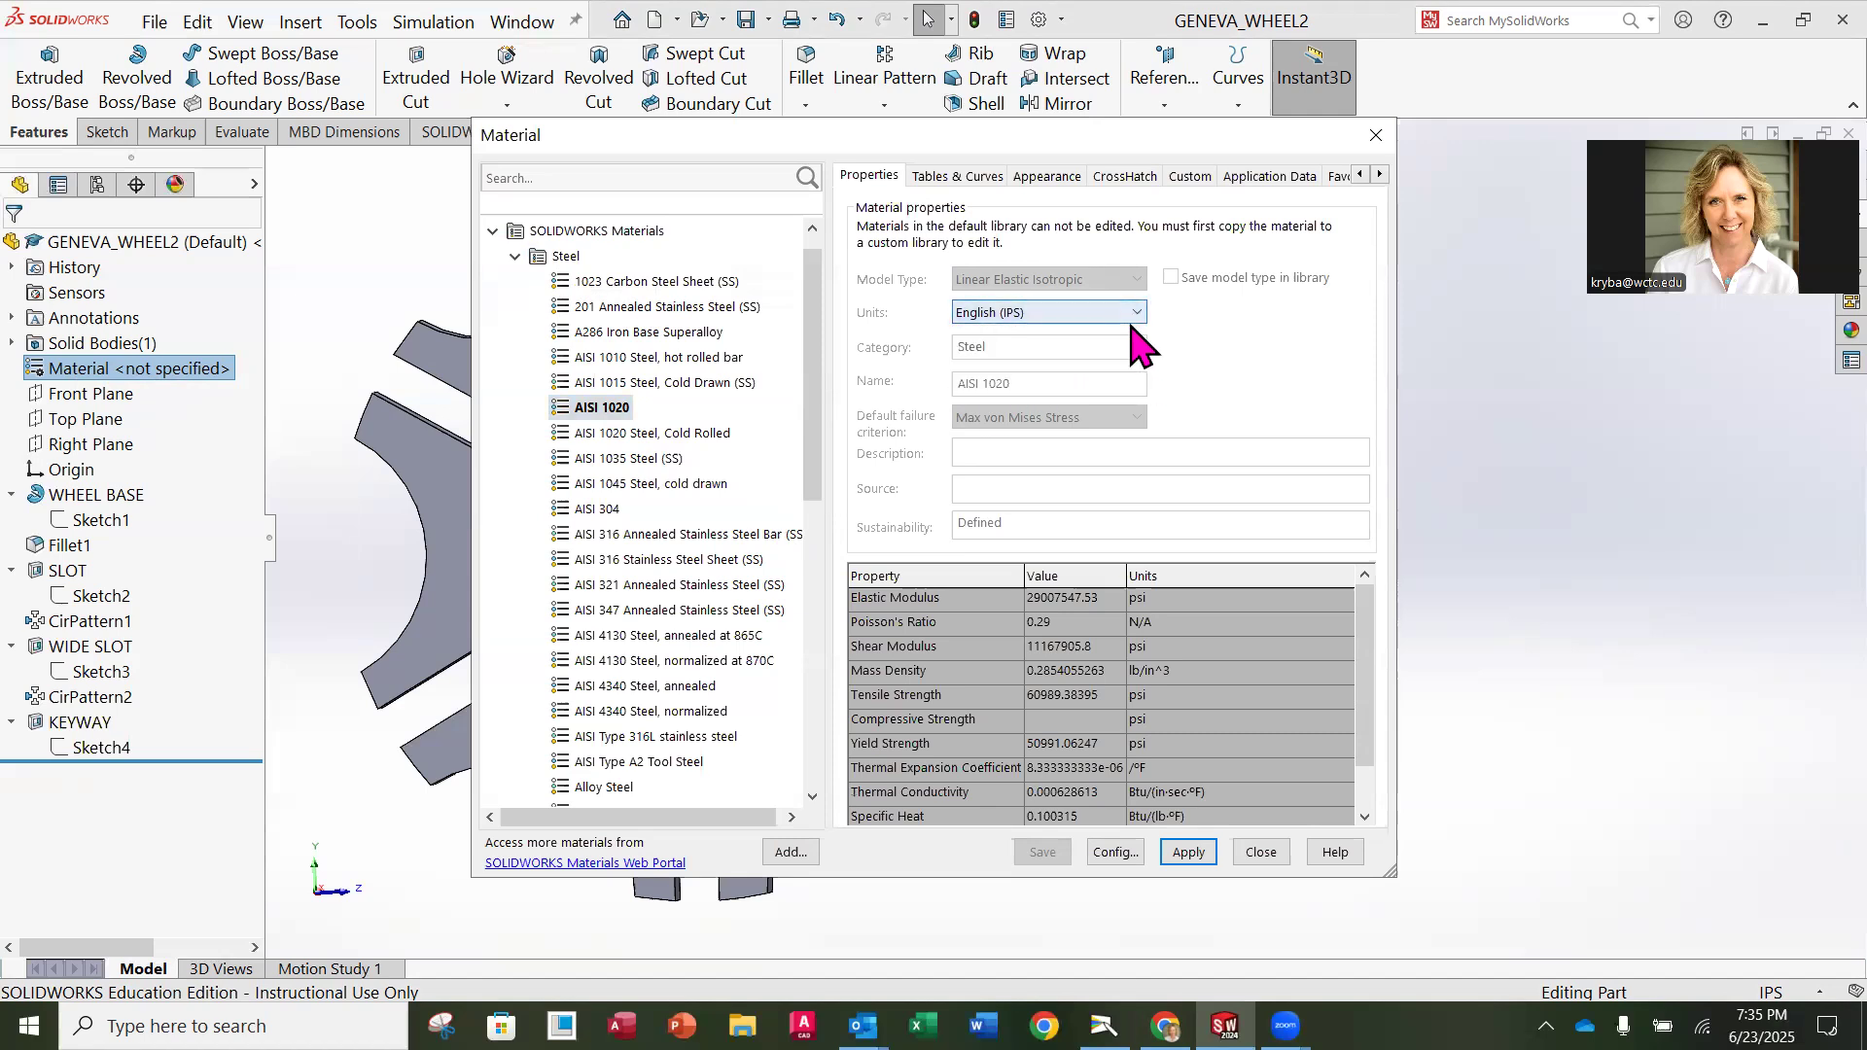
left_click(1189, 852)
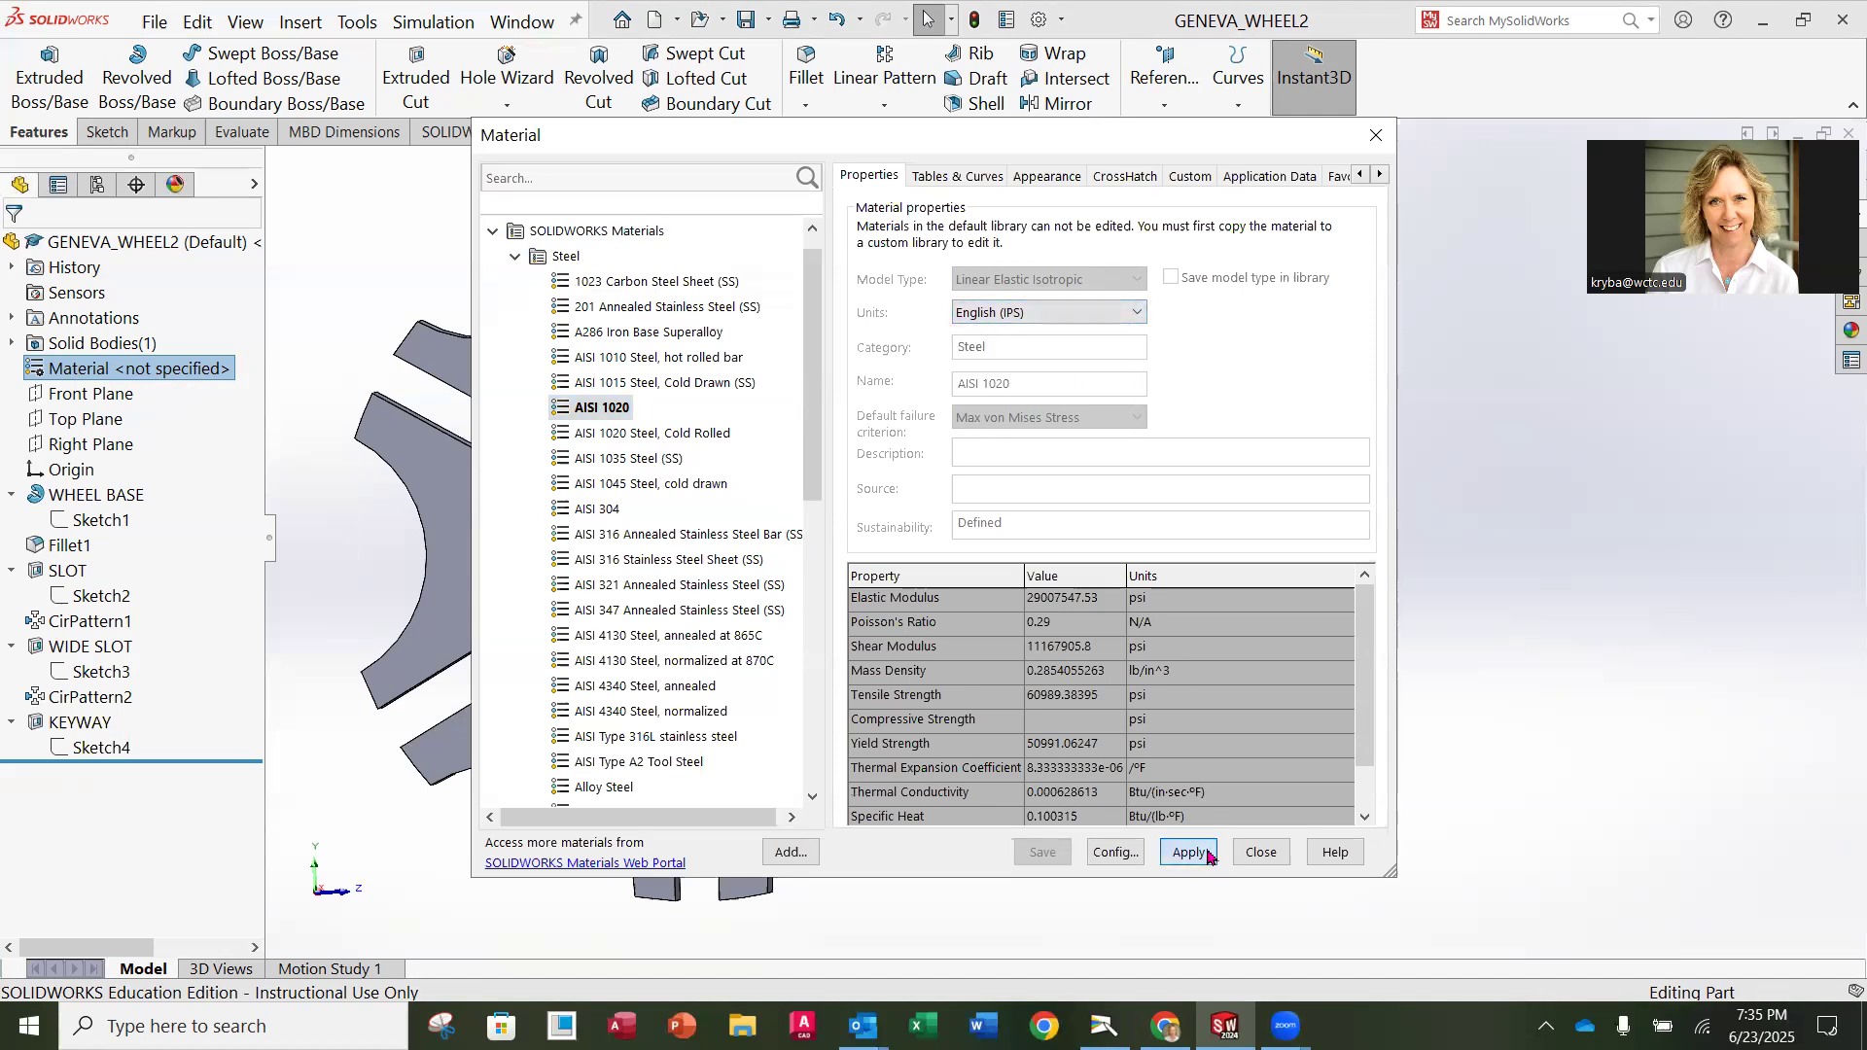
left_click(1279, 852)
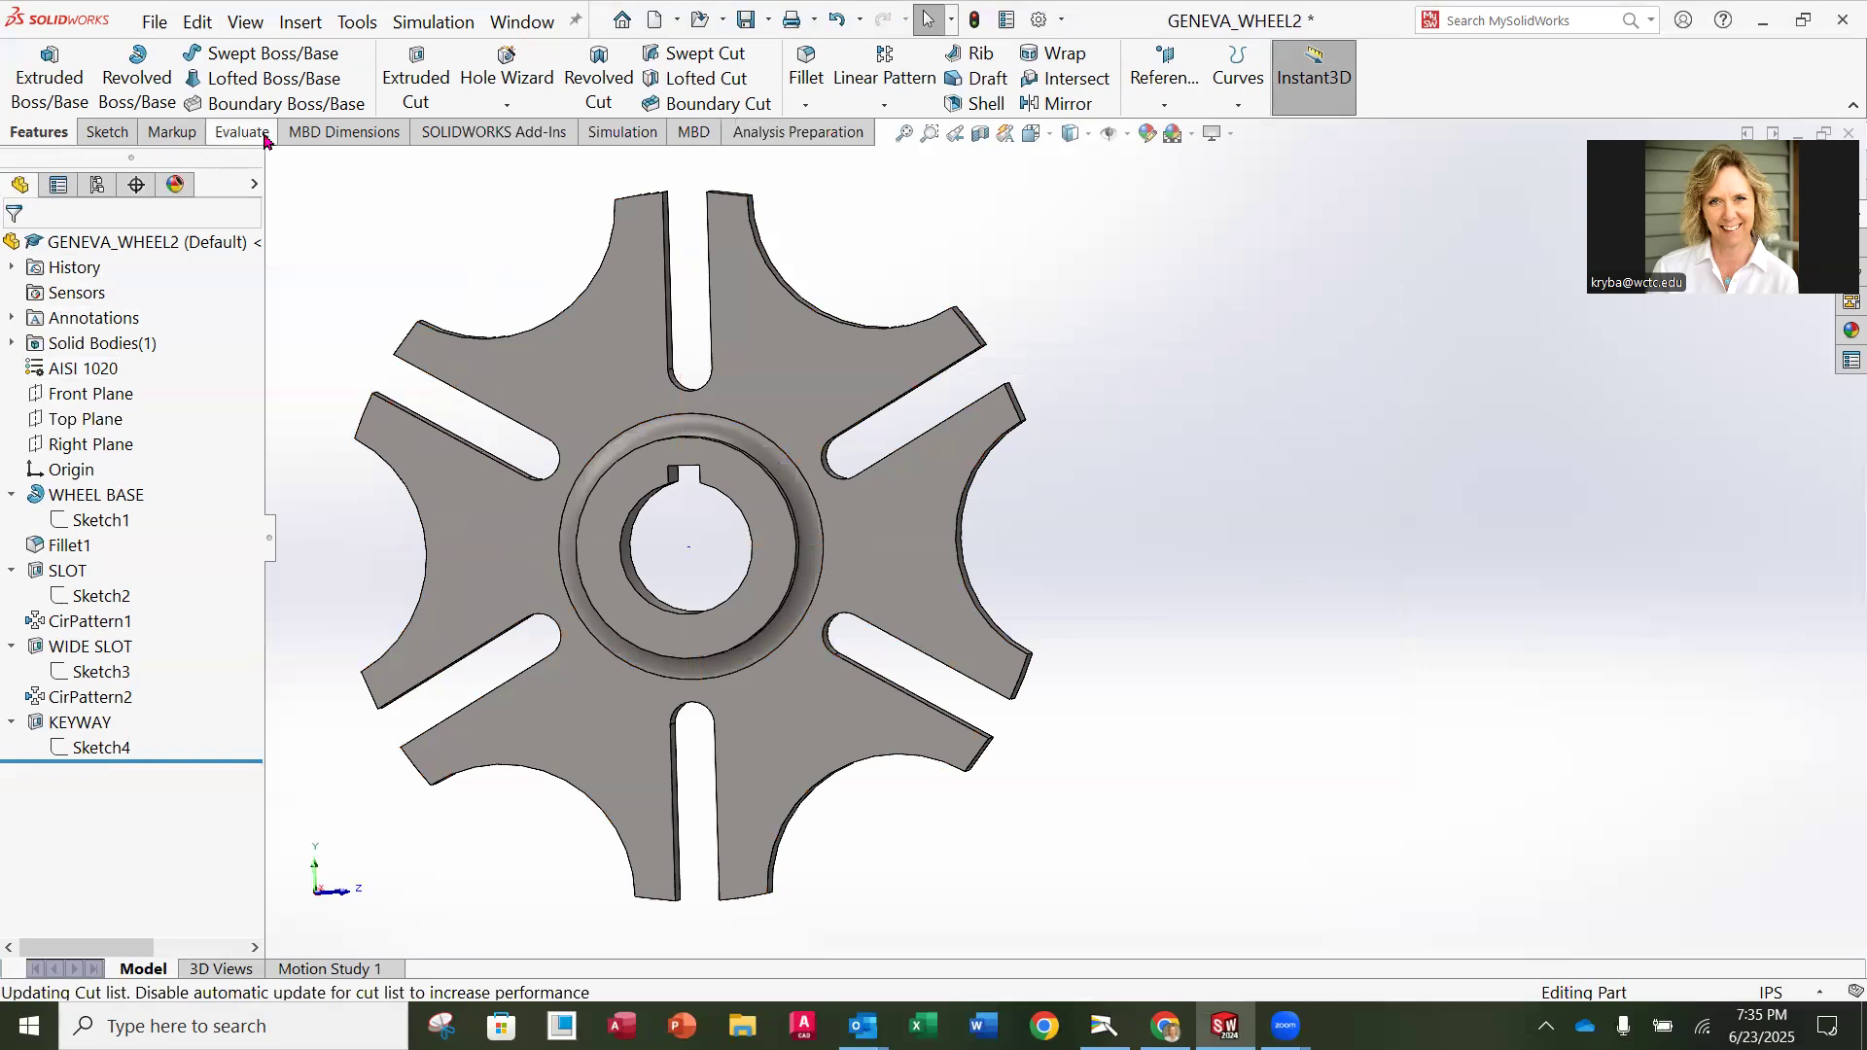
Step: Open the part's Mass Properties and place the dialog beside the model
left_click(243, 133)
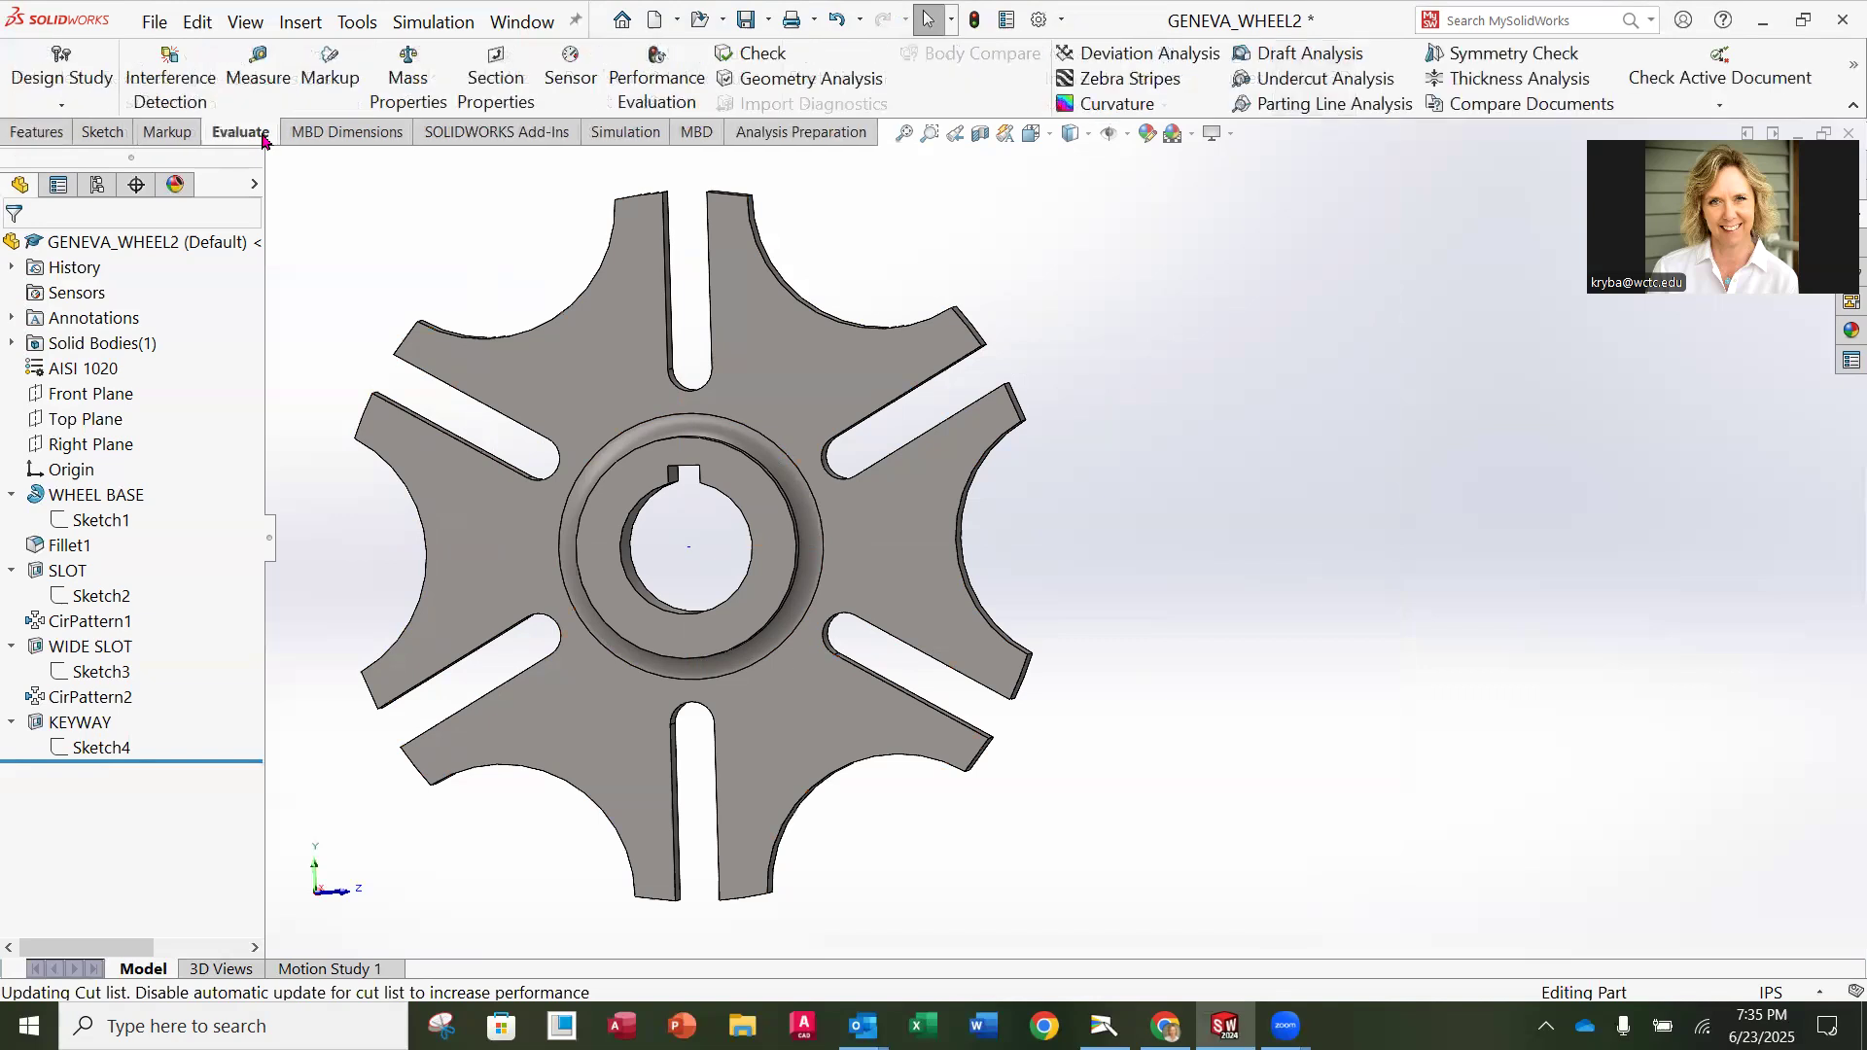
left_click(410, 99)
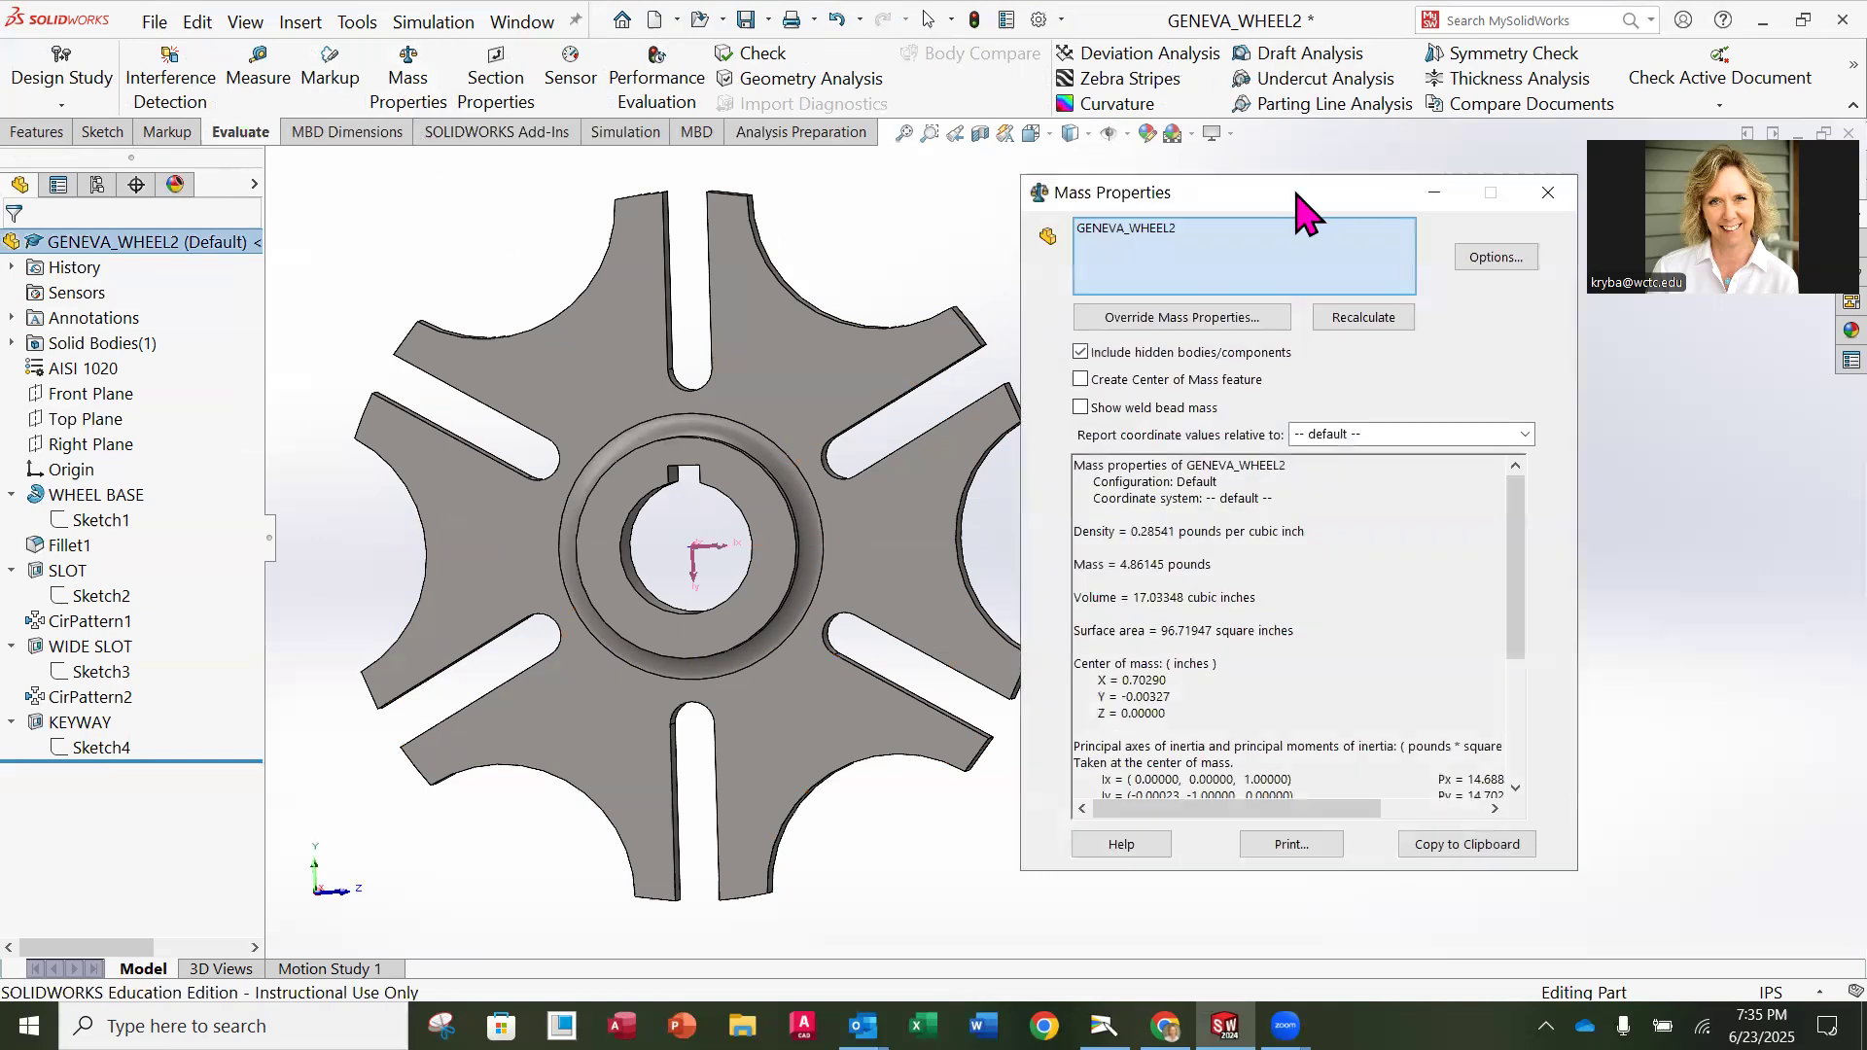
left_click_drag(1304, 194, 1351, 199)
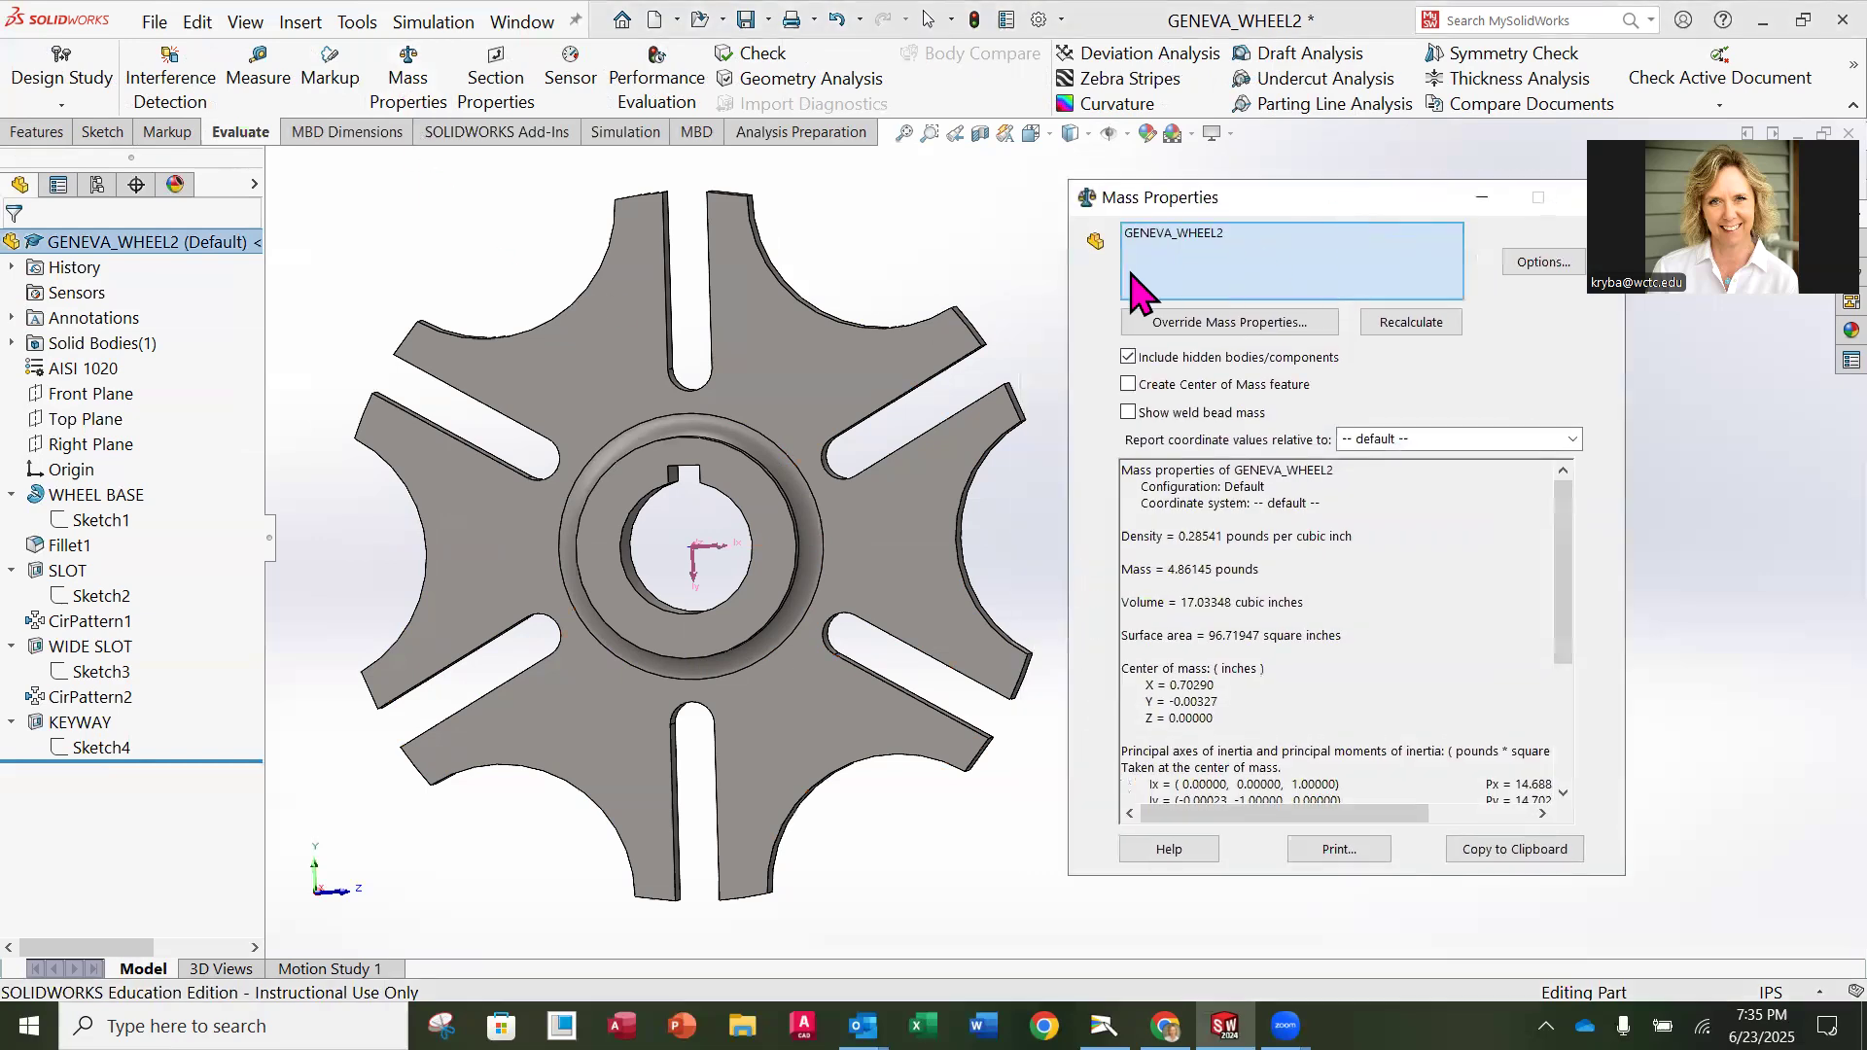